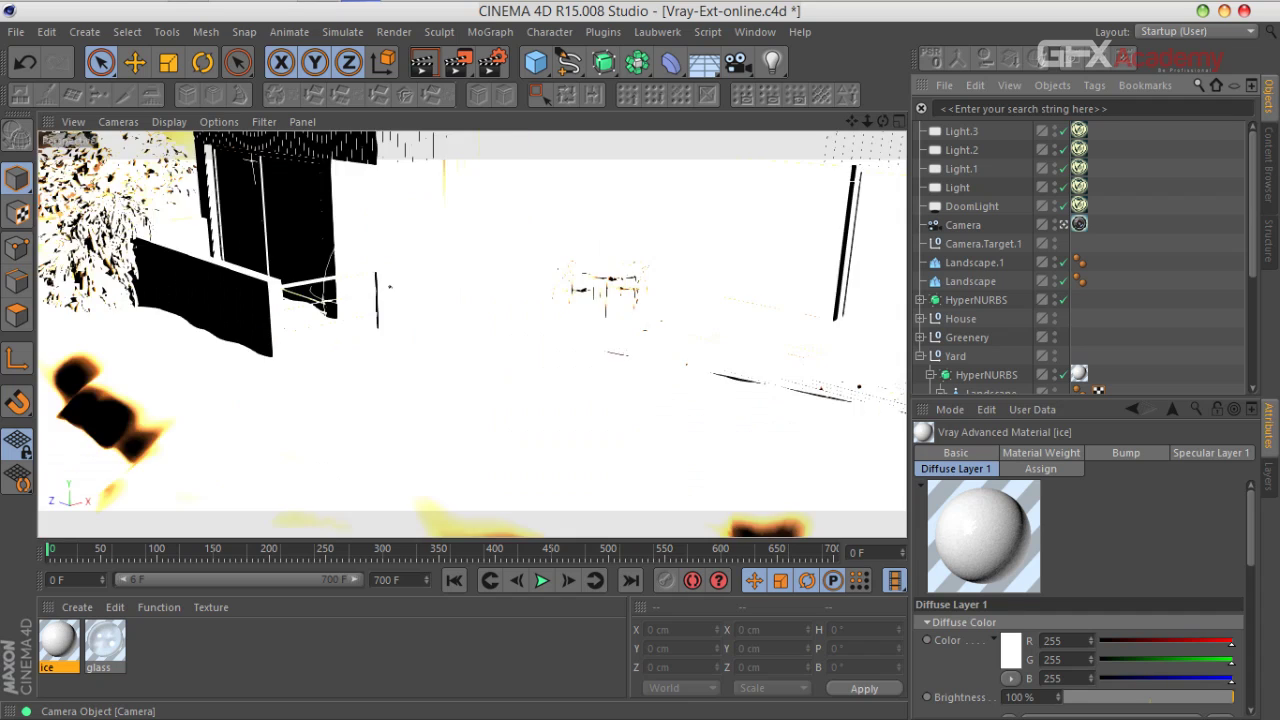
# Step: Select both HyperNURBS subdivision surface objects in the scene and disable them
pyautogui.click(1234, 86)
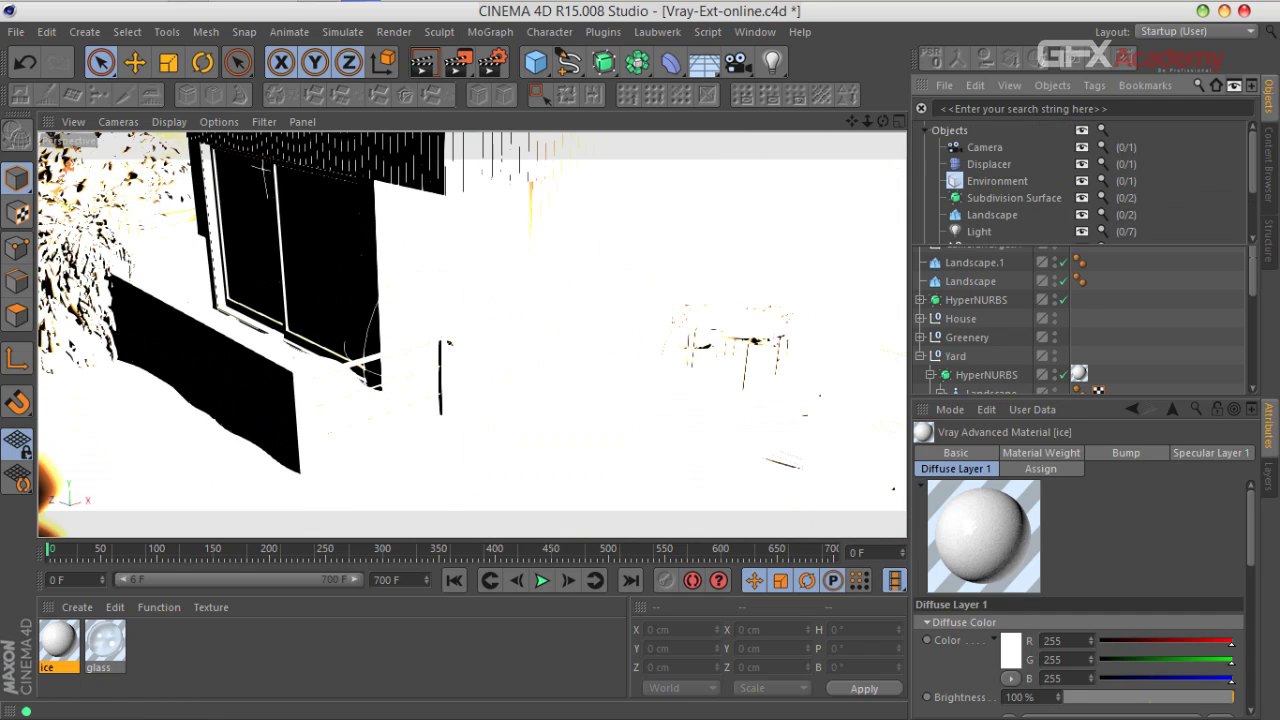
pyautogui.click(1102, 198)
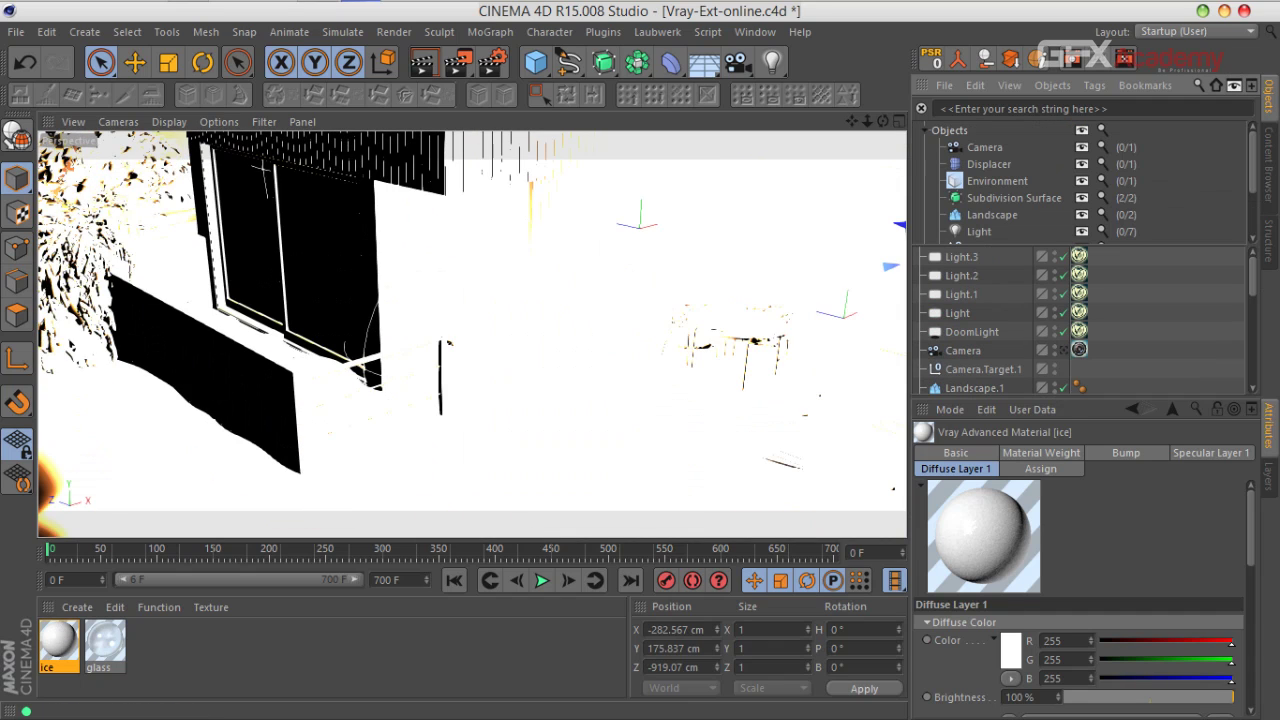
pyautogui.scroll(-4, 986, 313)
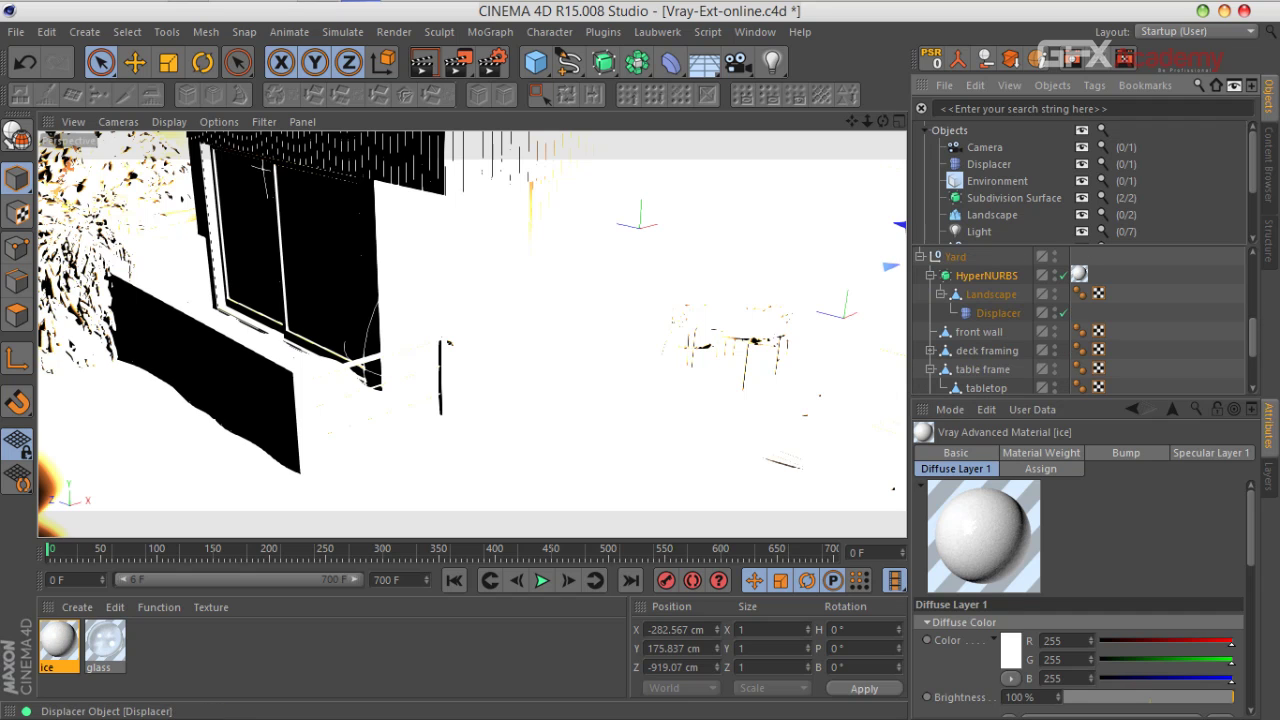
pyautogui.click(986, 275)
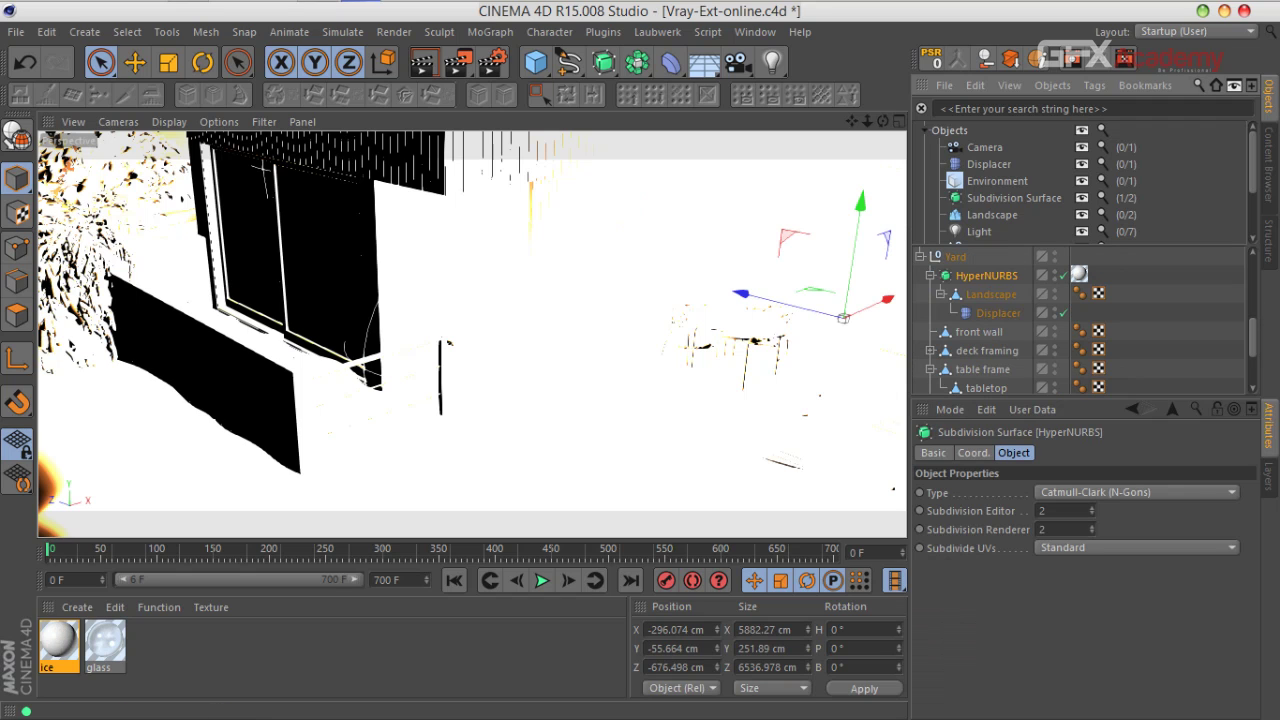
pyautogui.click(1102, 198)
pyautogui.click(933, 453)
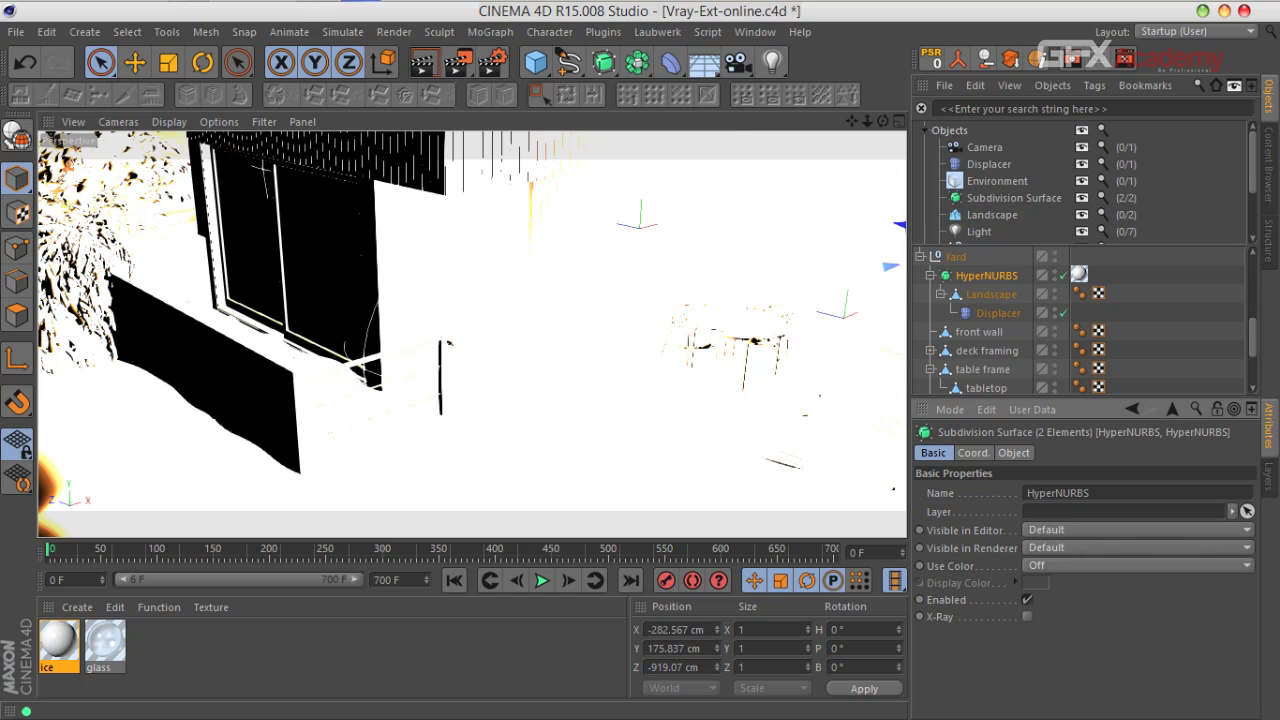
pyautogui.click(1027, 599)
pyautogui.click(1235, 85)
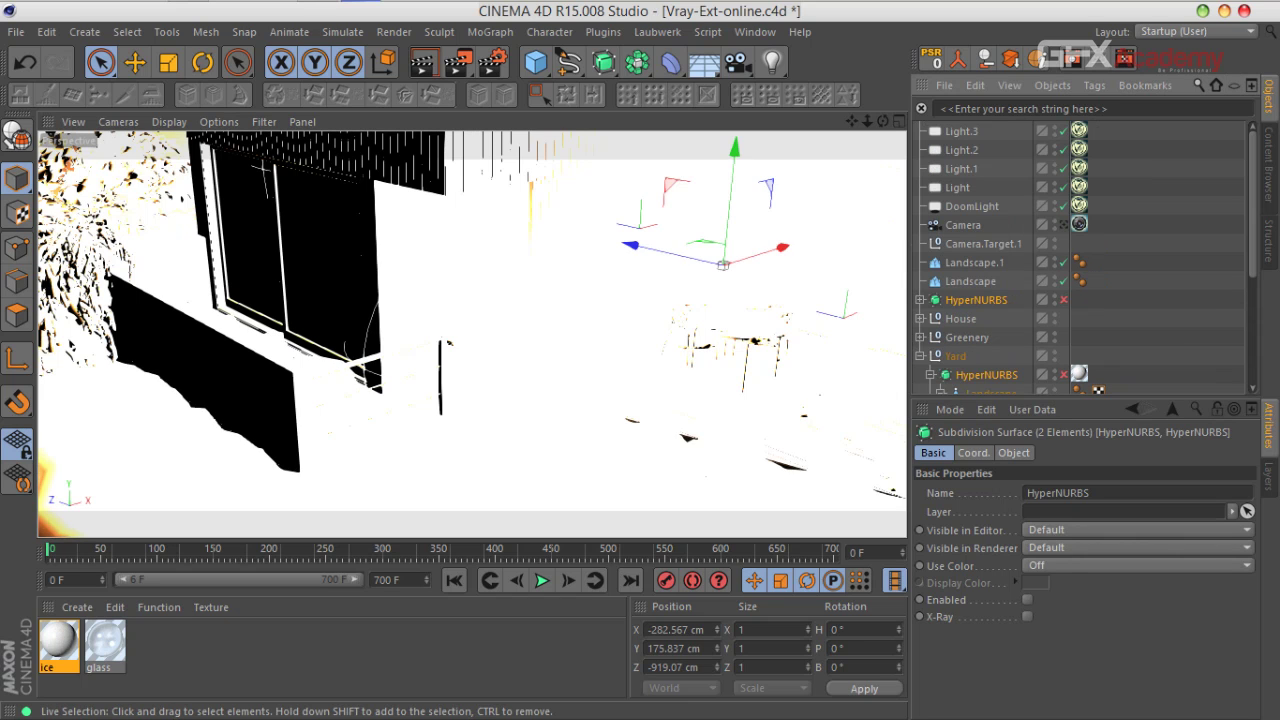
# Step: Filter the object list by "light", disable every light except DoomLight, and test-render a region over the shrub beside the house
pyautogui.keyDown('alt'); pyautogui.moveTo(450, 343); pyautogui.dragTo(730, 362, button='middle'); pyautogui.keyUp('alt')
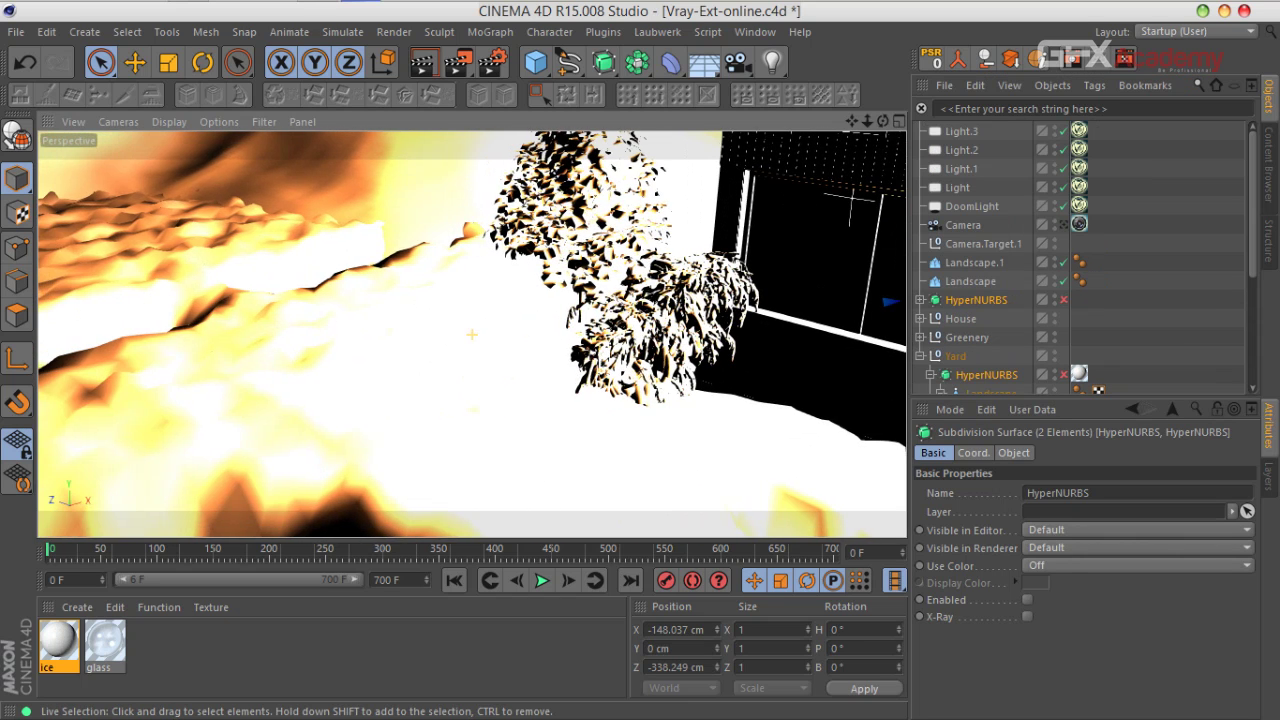
pyautogui.scroll(7, 694, 312)
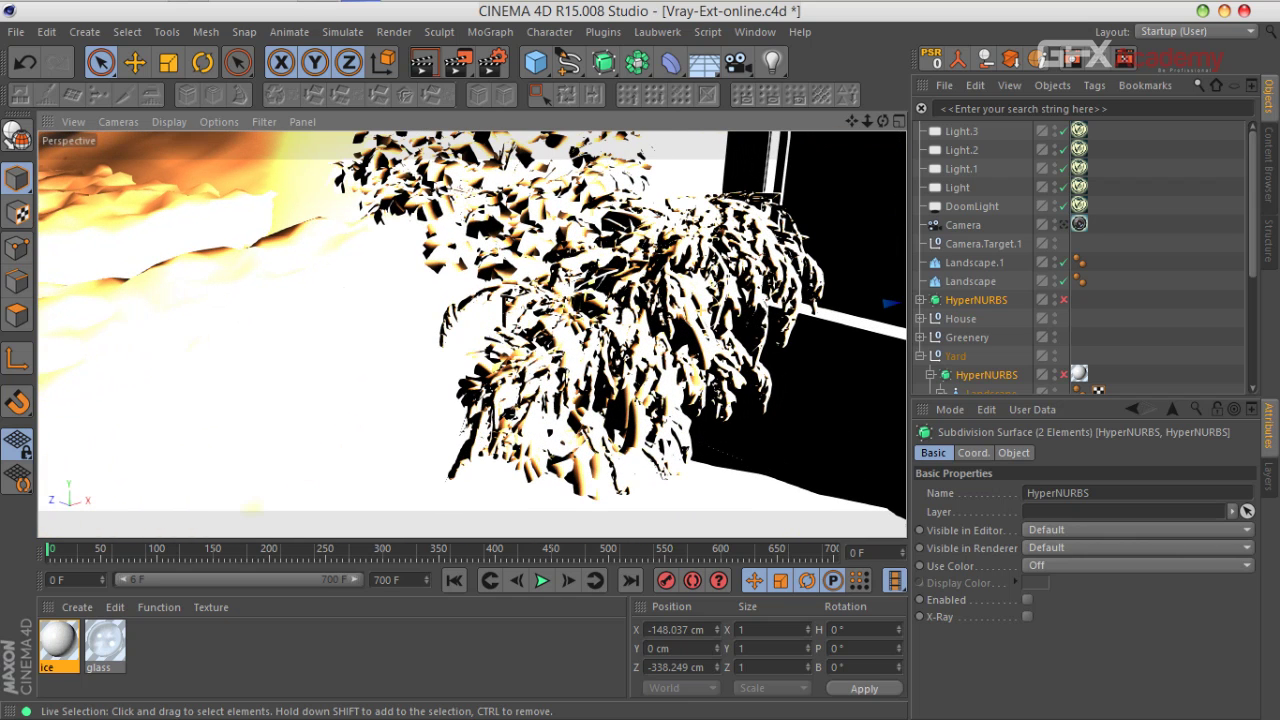
pyautogui.moveTo(1063, 188); pyautogui.dragTo(1063, 169)
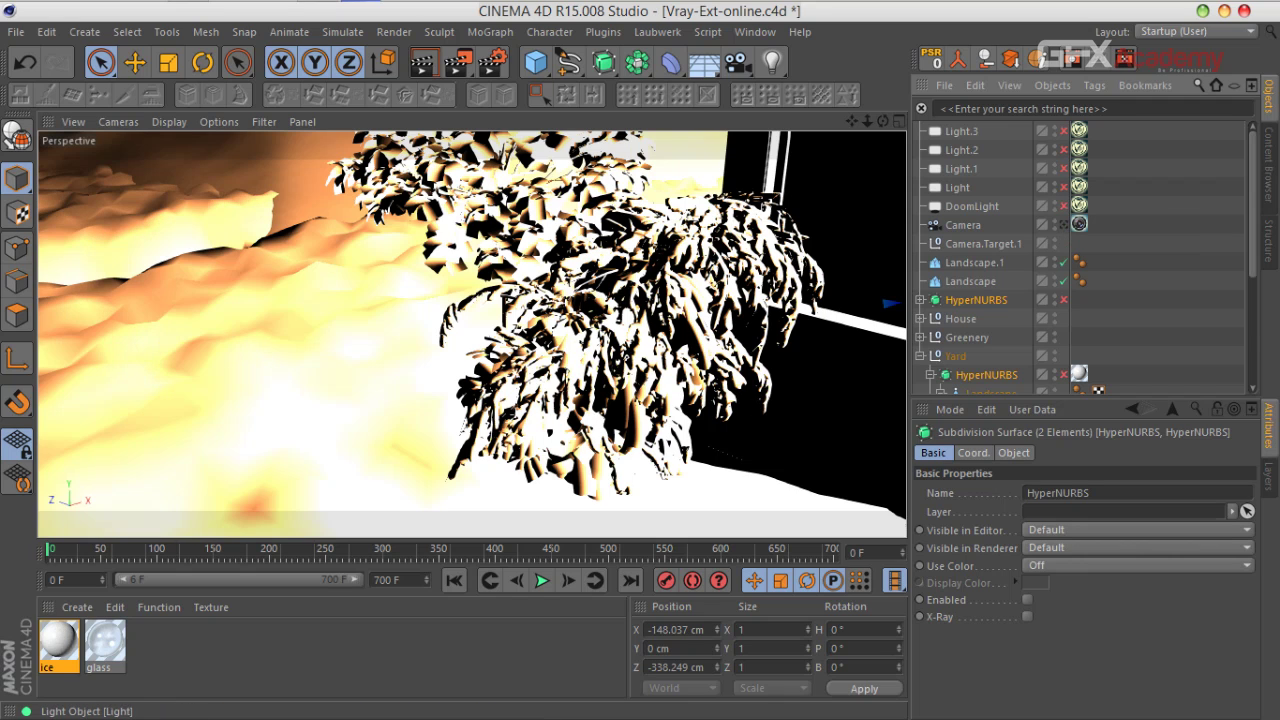
pyautogui.scroll(-5, 990, 197)
pyautogui.scroll(5, 990, 200)
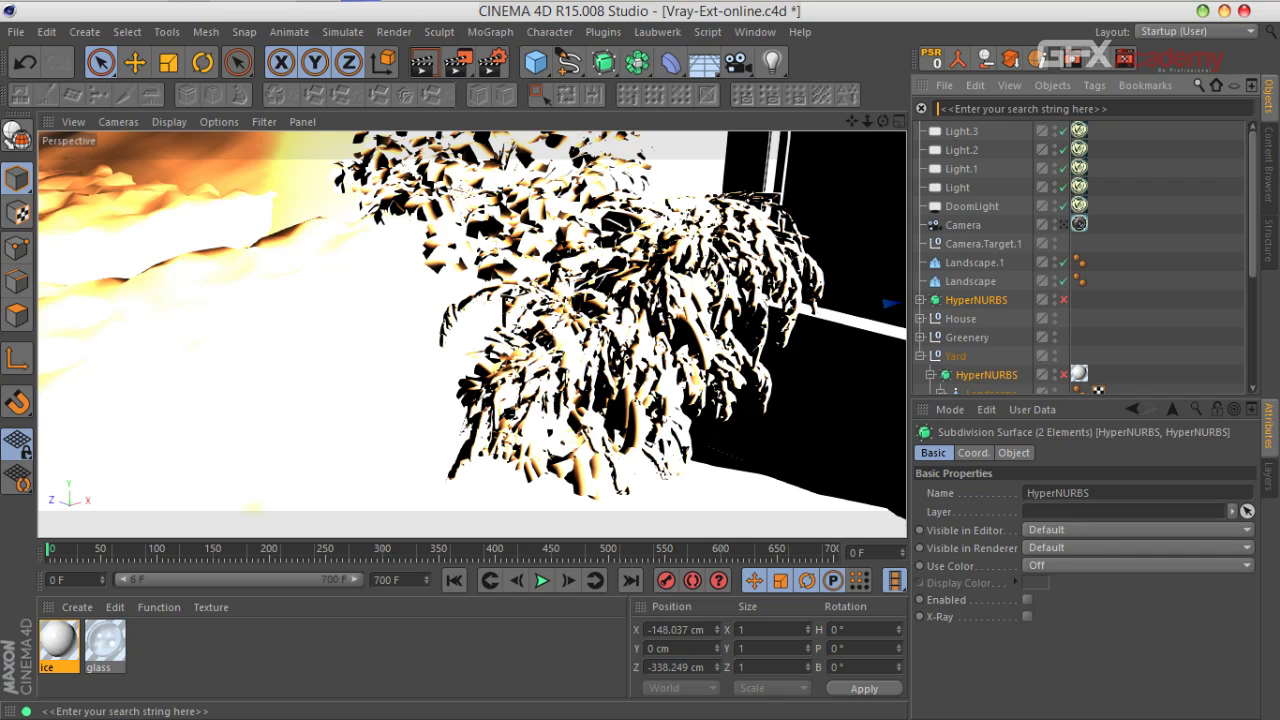
pyautogui.click(1100, 108)
pyautogui.write('light')
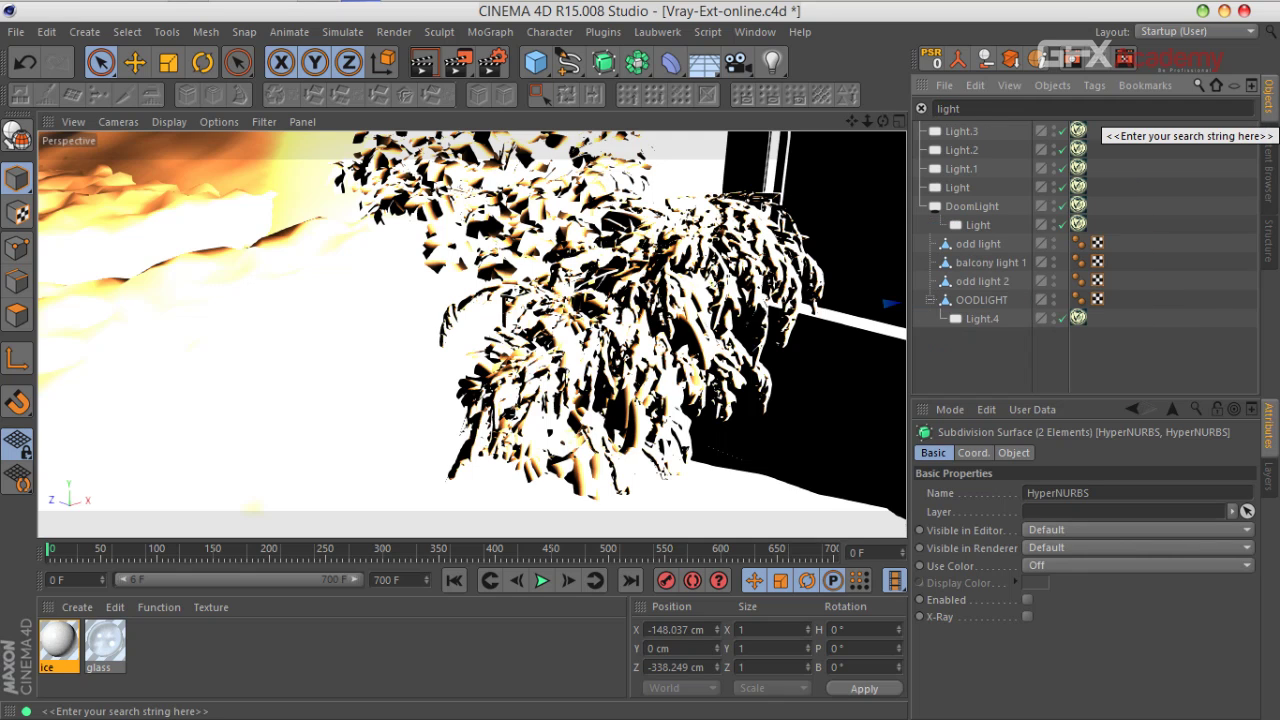
pyautogui.click(1062, 319)
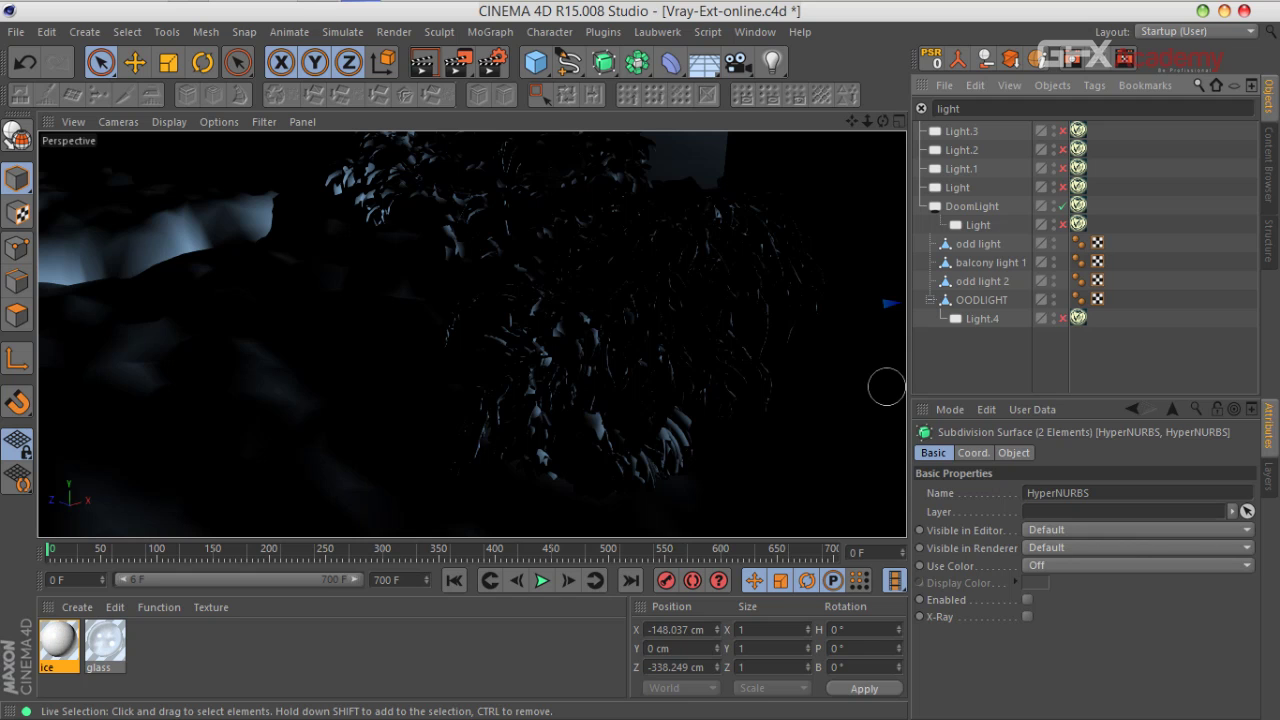
pyautogui.moveTo(459, 63); pyautogui.dragTo(520, 79)
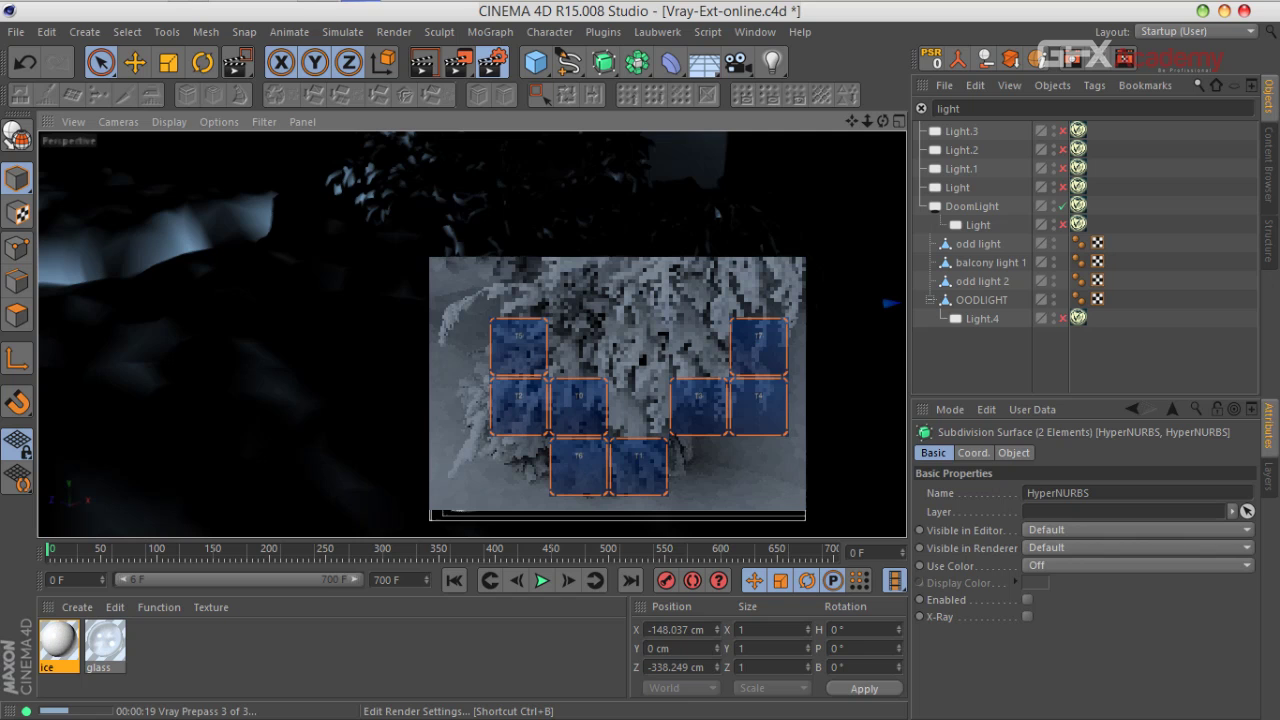
# Step: Set the V-Ray color mapping type to Reinhard in the render settings
pyautogui.click(492, 62)
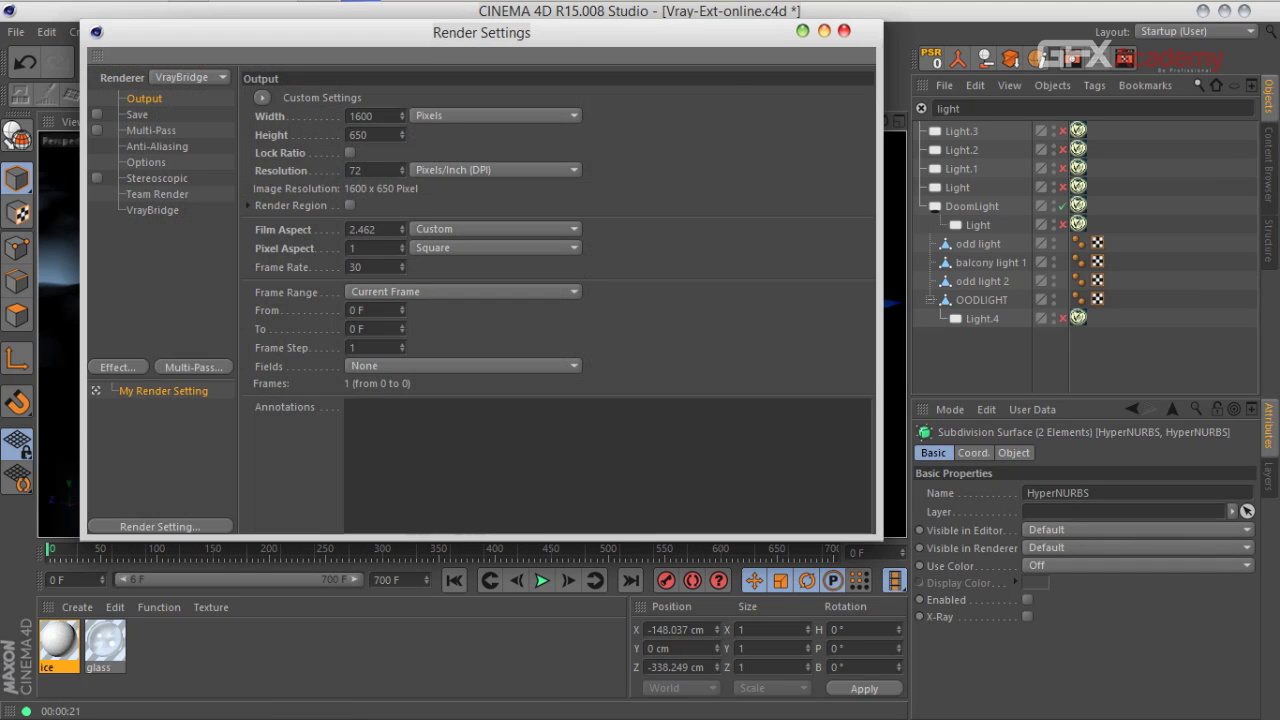
pyautogui.click(152, 210)
pyautogui.click(676, 100)
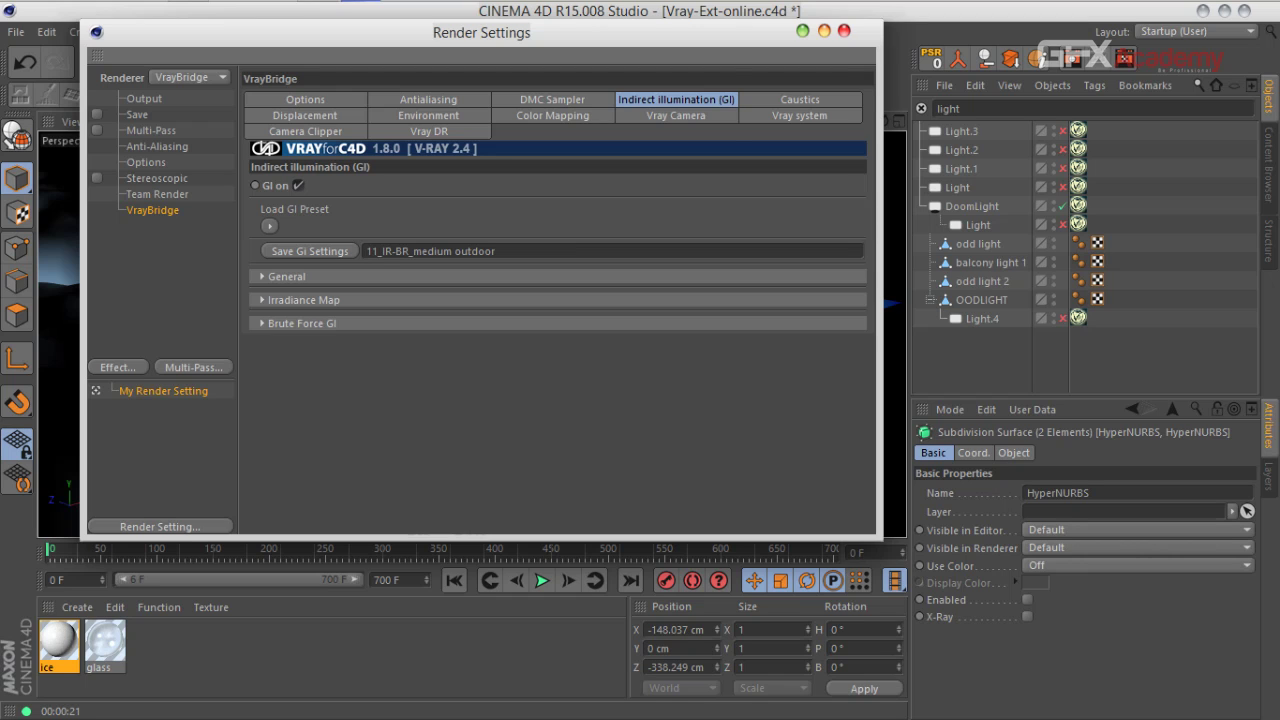
pyautogui.click(263, 300)
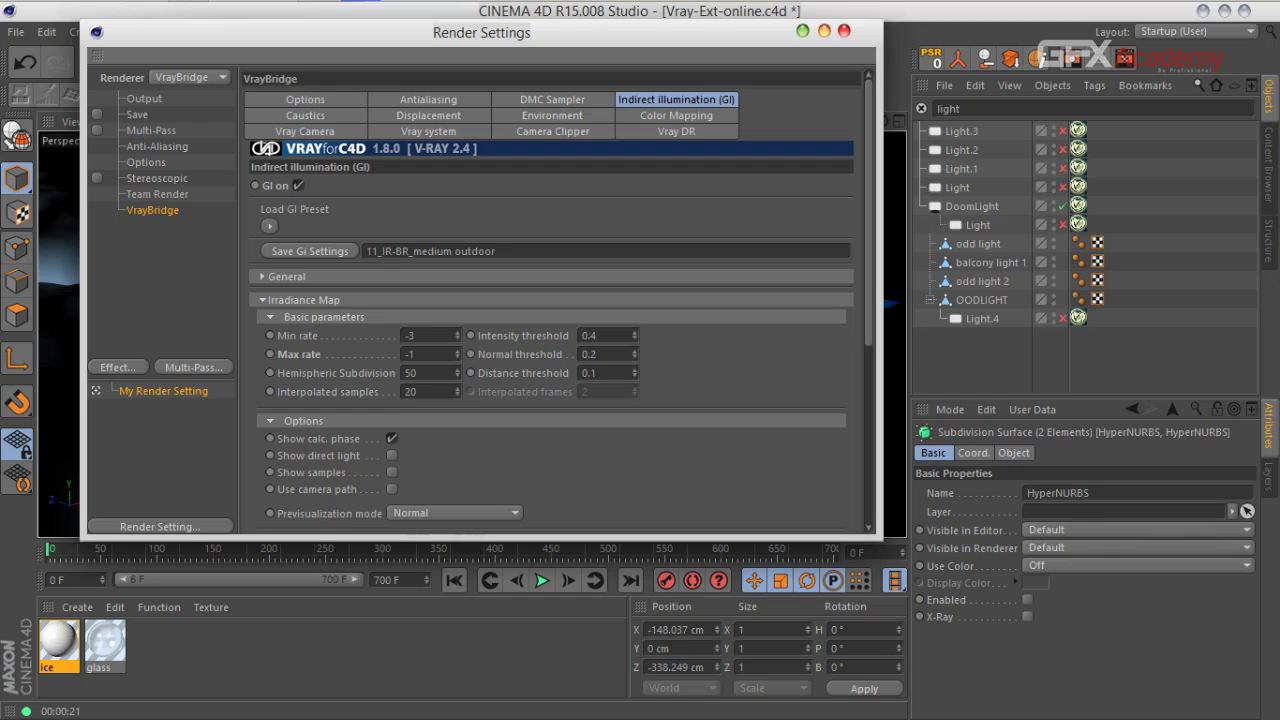
pyautogui.click(676, 115)
pyautogui.keyDown('shift'); pyautogui.click(305, 131); pyautogui.keyUp('shift')
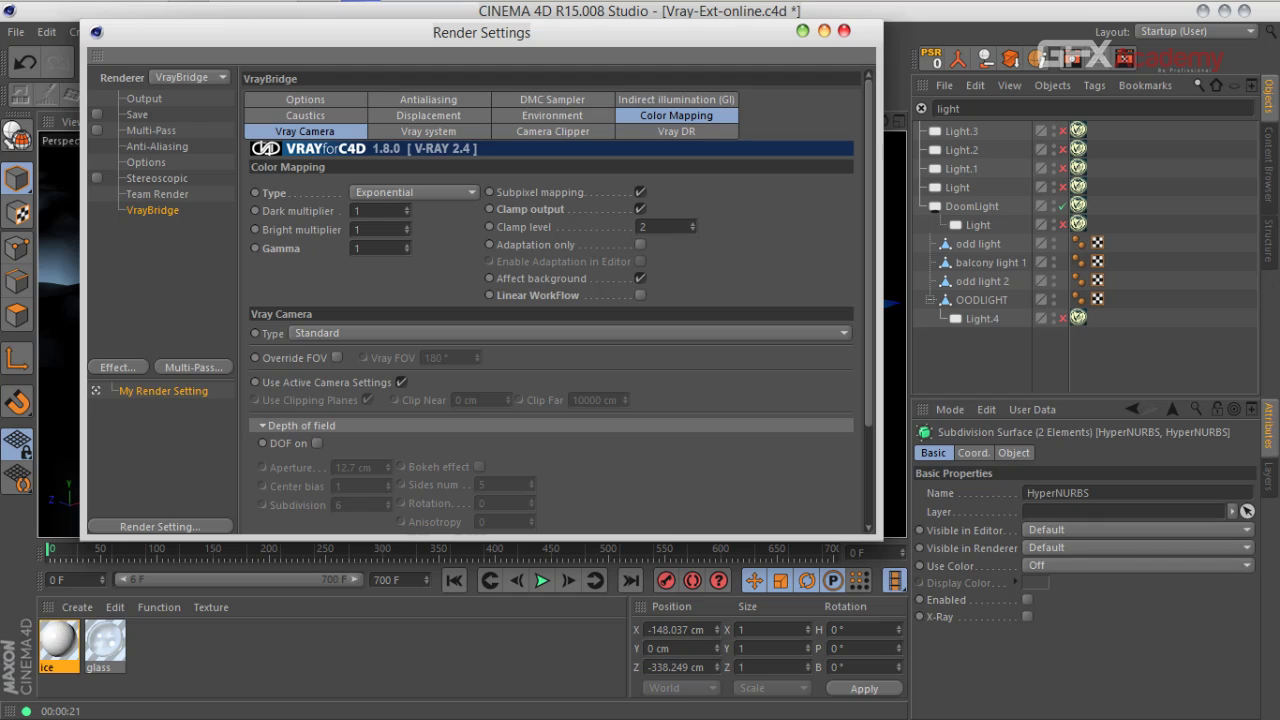
pyautogui.click(413, 192)
pyautogui.click(400, 324)
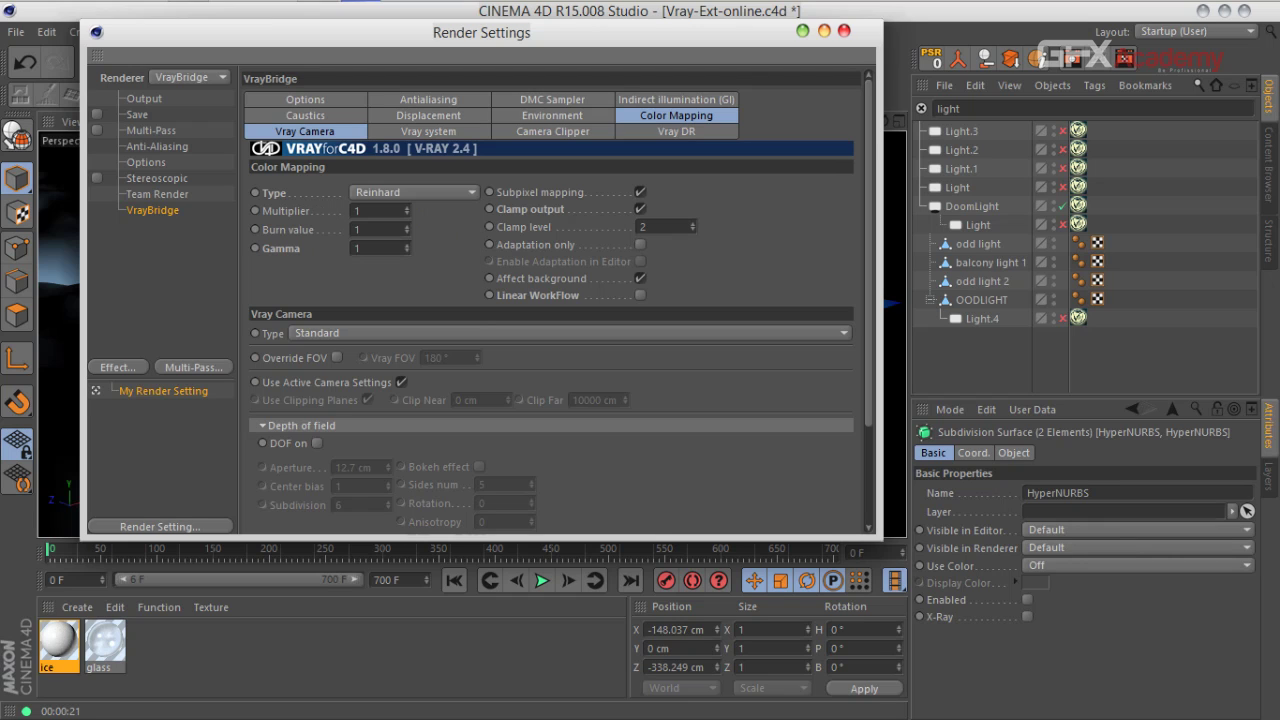
pyautogui.click(844, 31)
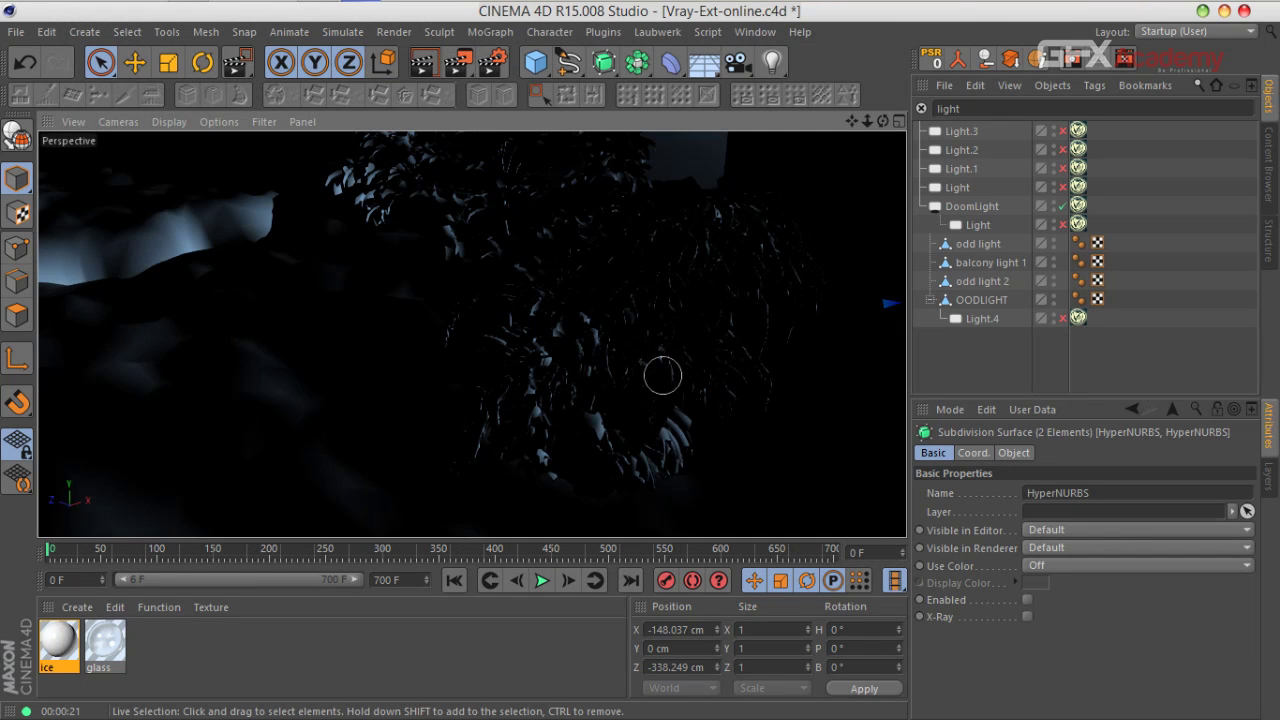
# Step: Load the 04_IR-LC_medium preset from OLD 1-2-6-2 as the V-Ray indirect illumination setting
pyautogui.click(458, 62)
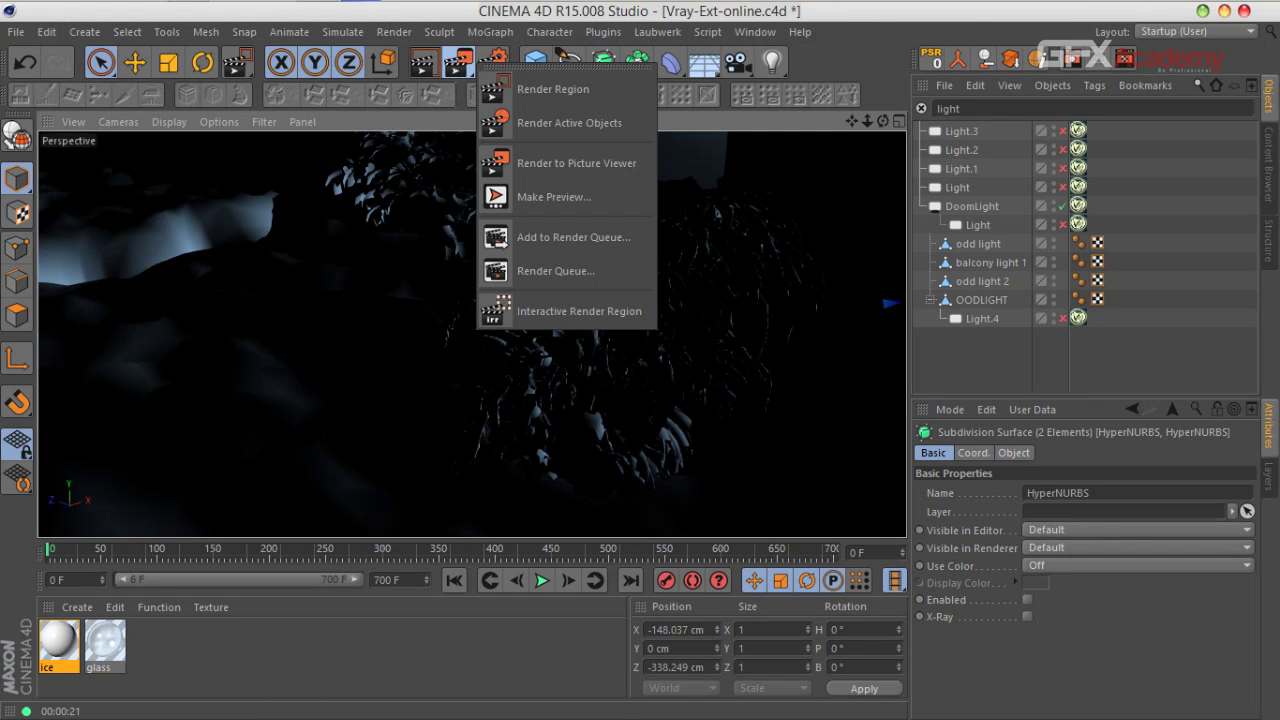
pyautogui.click(493, 62)
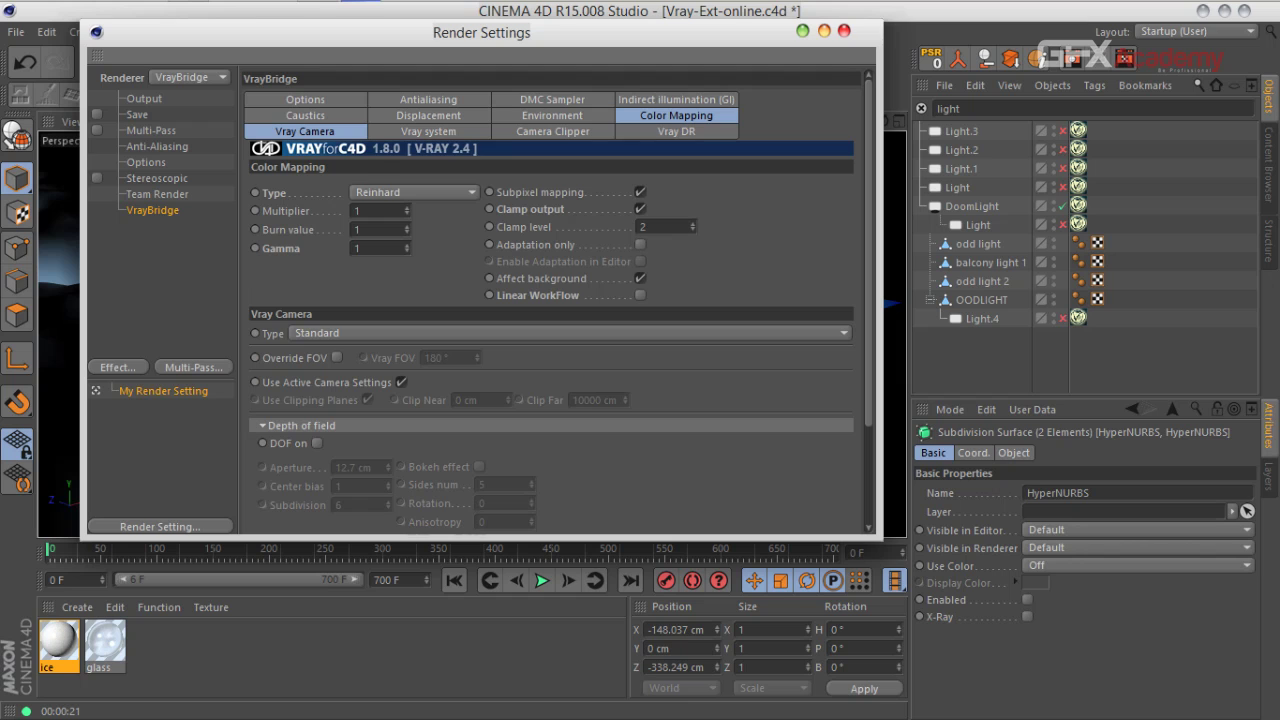
pyautogui.click(676, 100)
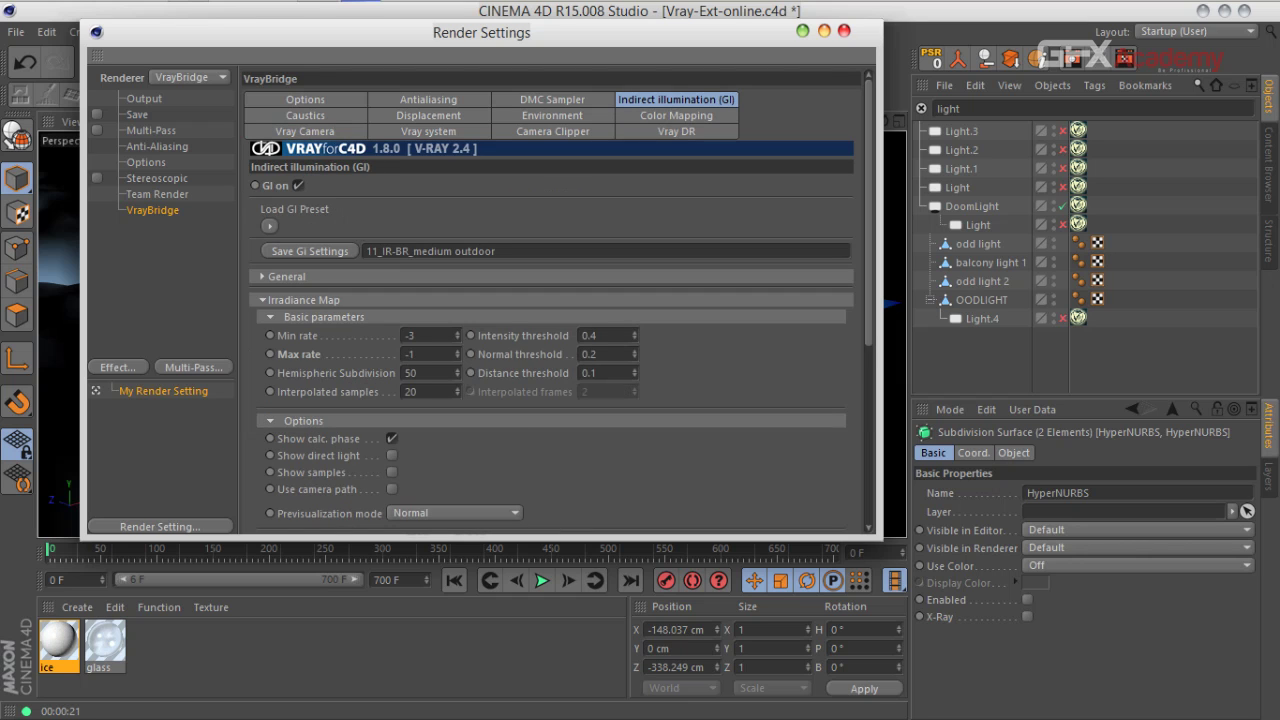
pyautogui.click(268, 225)
pyautogui.moveTo(400, 451)
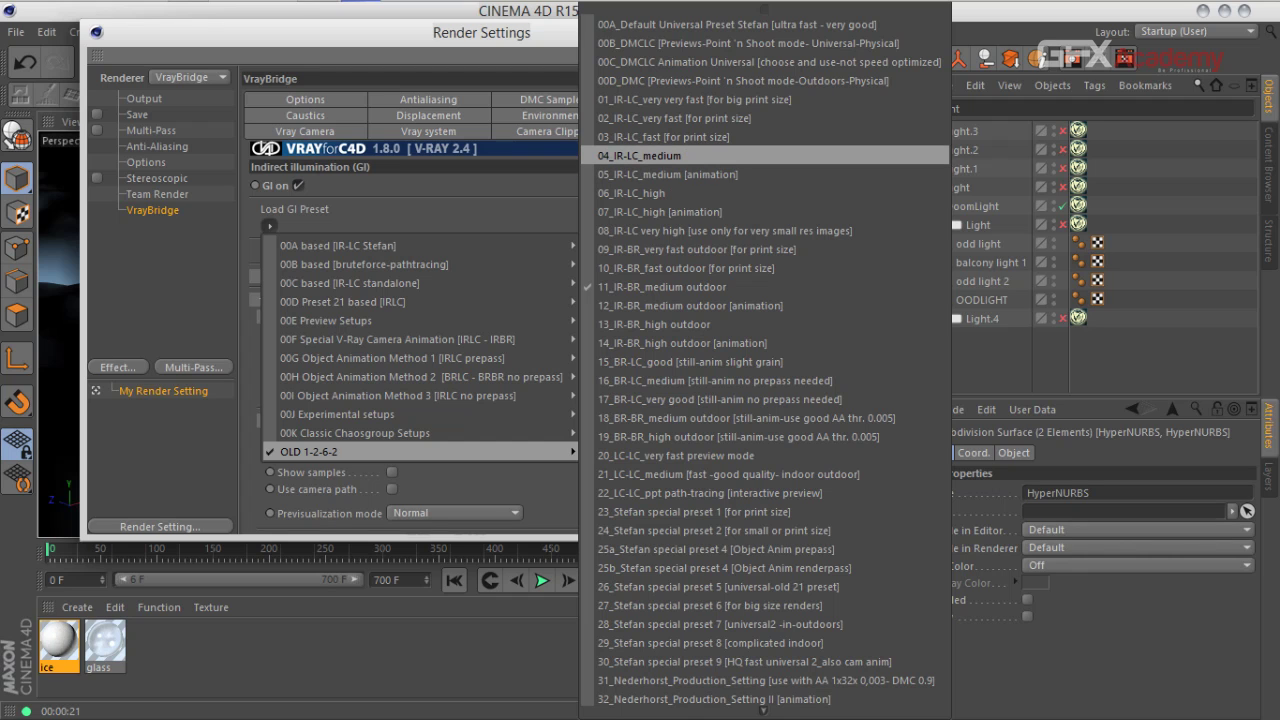
pyautogui.click(640, 155)
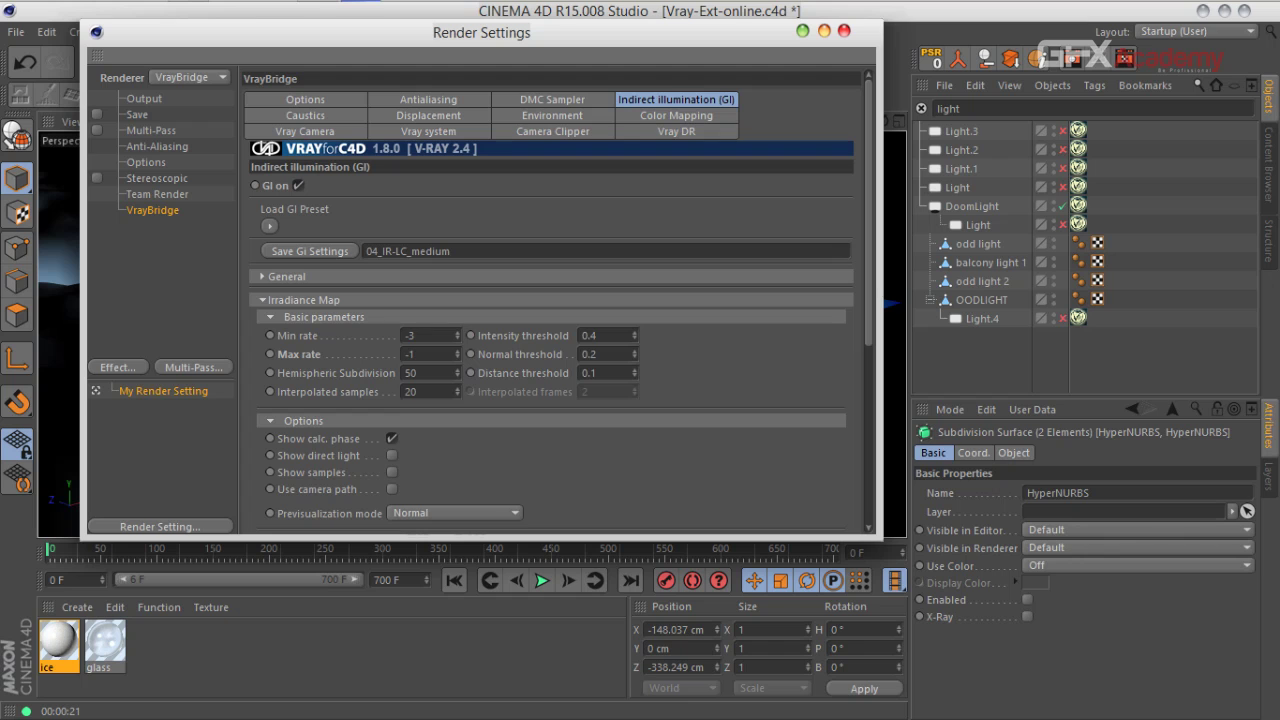
pyautogui.click(676, 115)
pyautogui.keyDown('shift'); pyautogui.click(305, 131); pyautogui.keyUp('shift')
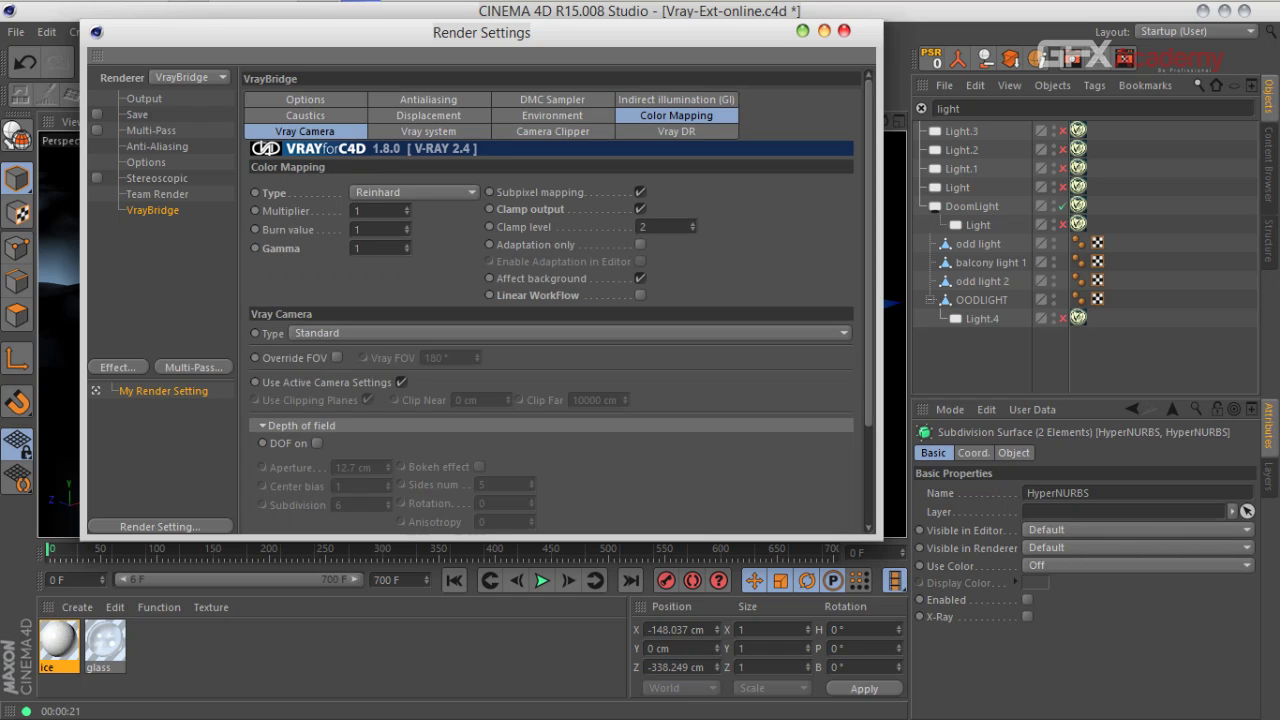
pyautogui.click(844, 31)
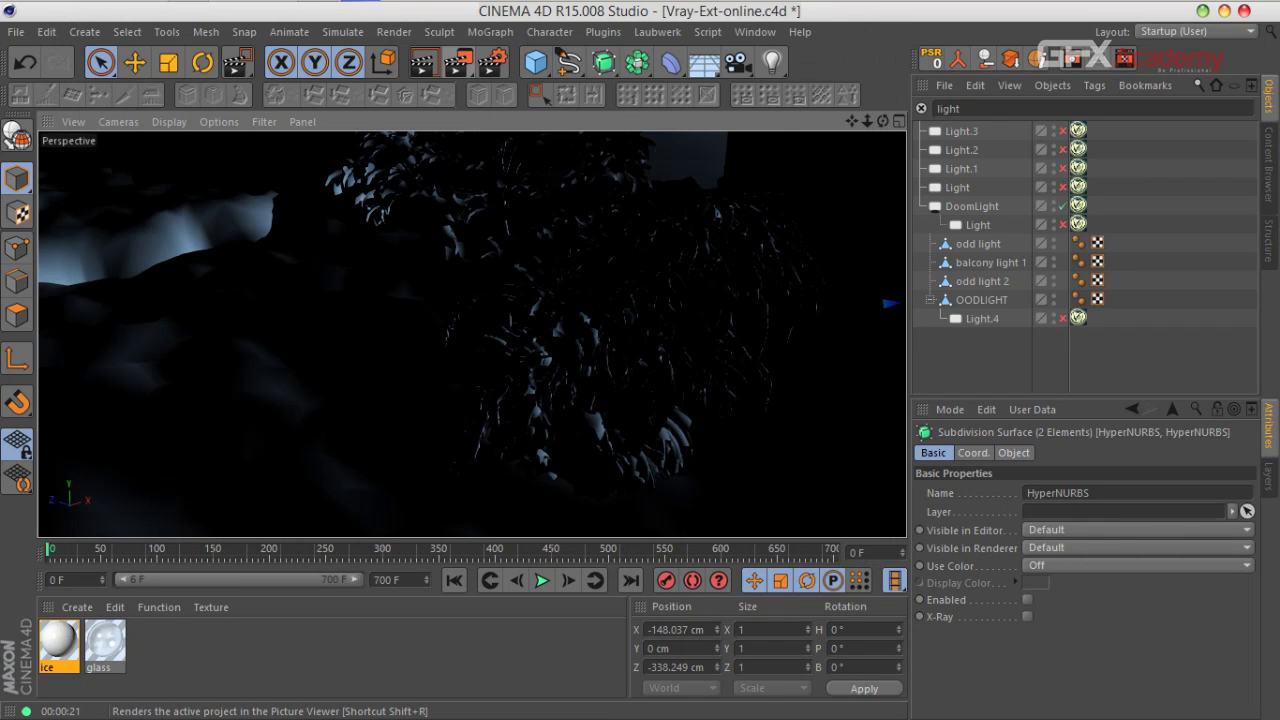
# Step: Render a large region covering the shrub and the ground beside it, and clear the object selection
pyautogui.click(458, 62)
pyautogui.click(540, 89)
pyautogui.moveTo(801, 259); pyautogui.dragTo(266, 545)
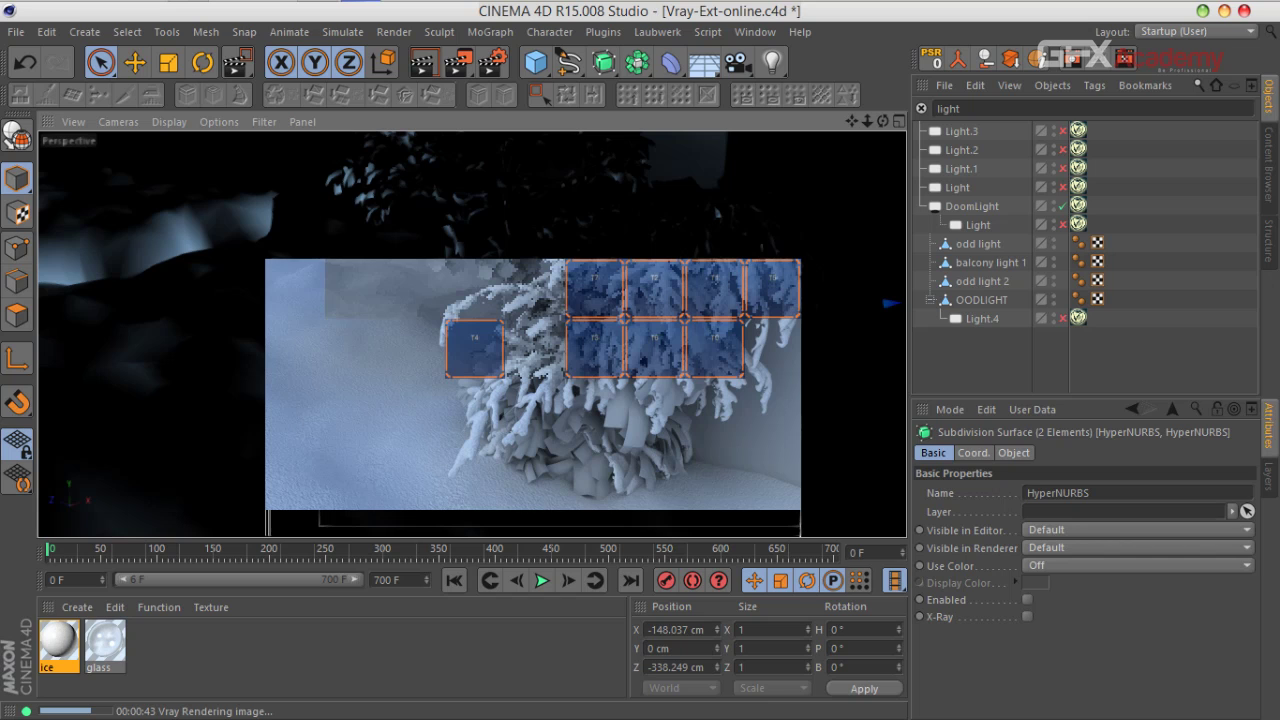
pyautogui.click(1000, 360)
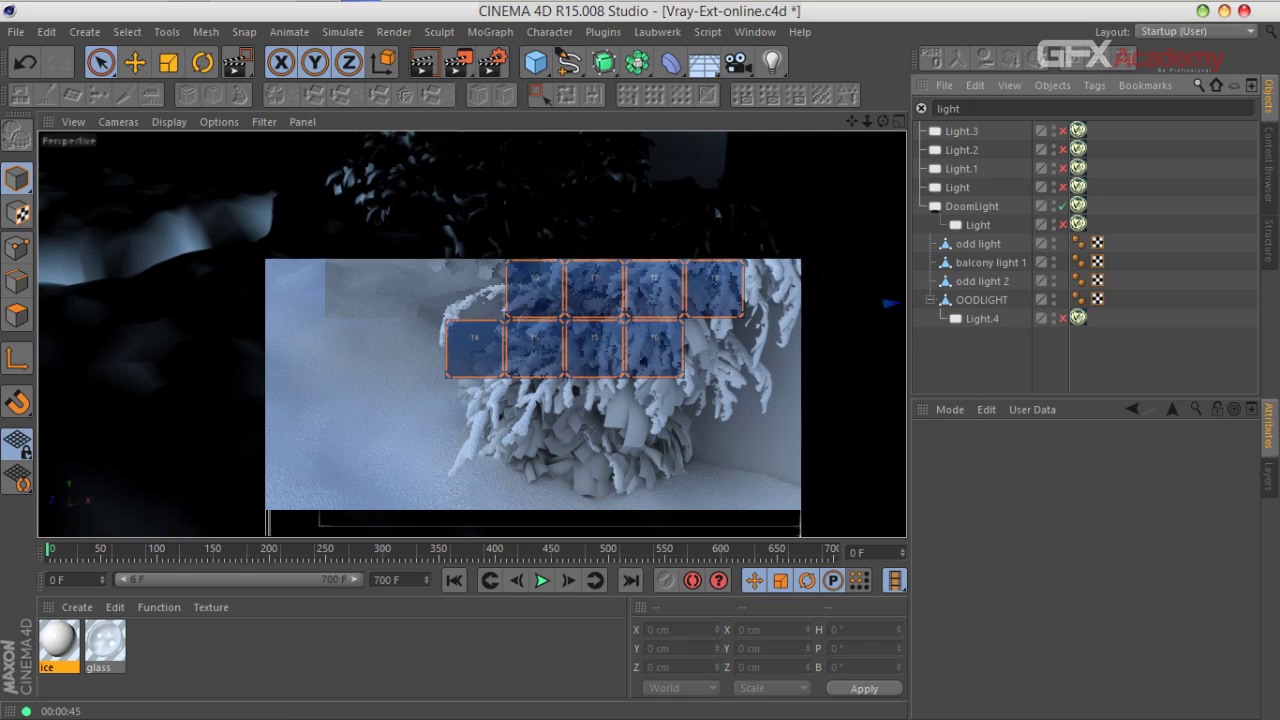
pyautogui.doubleClick(300, 655)
pyautogui.doubleClick(54, 667)
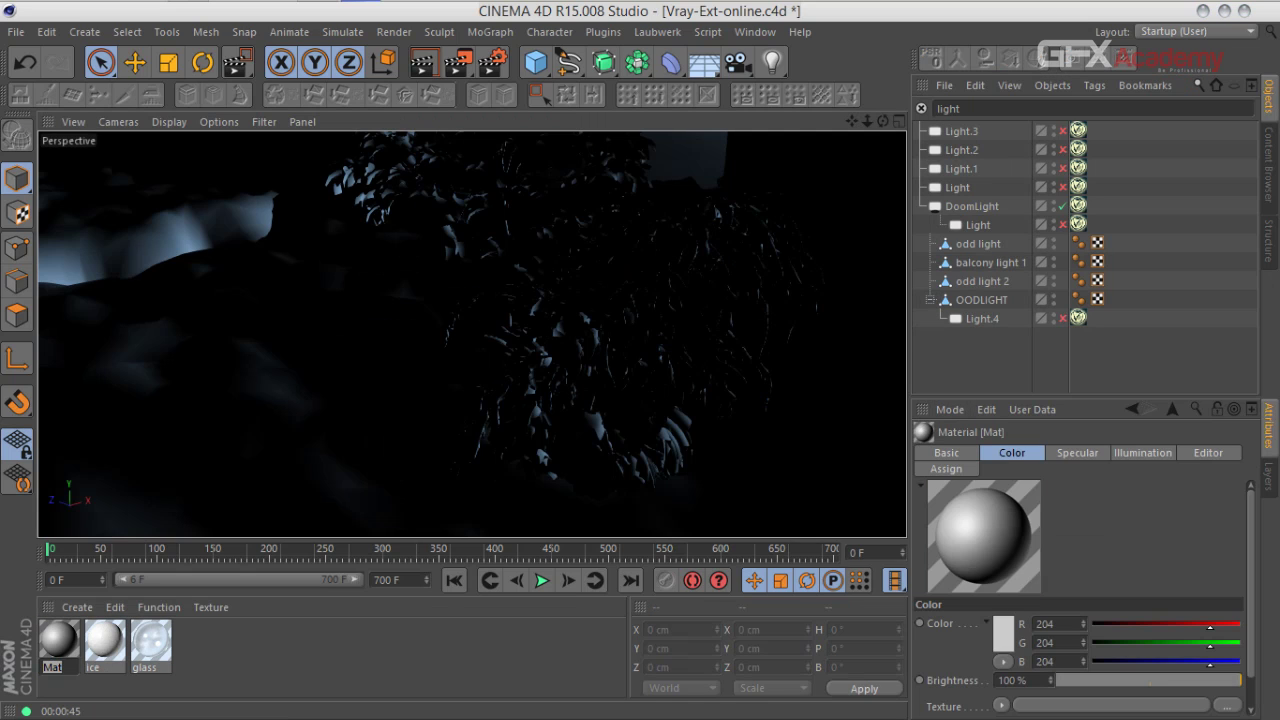
pyautogui.write('leaf')
pyautogui.press('Return')
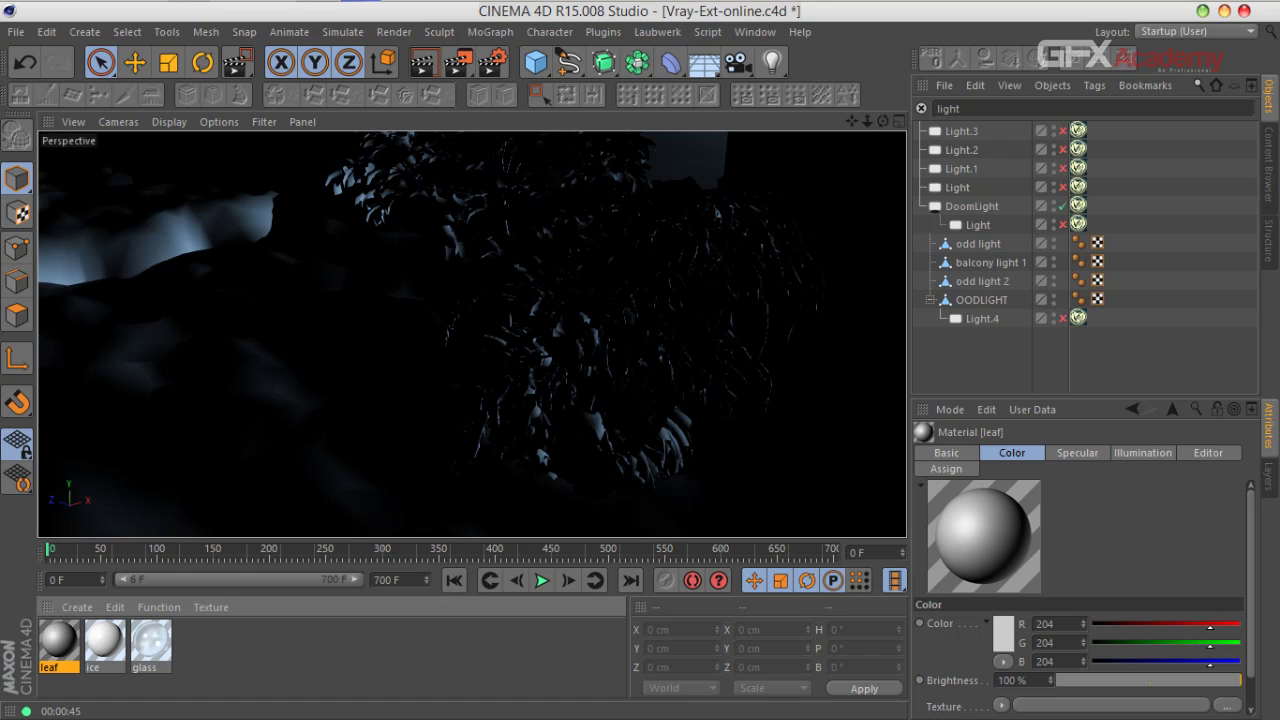
pyautogui.press('Delete')
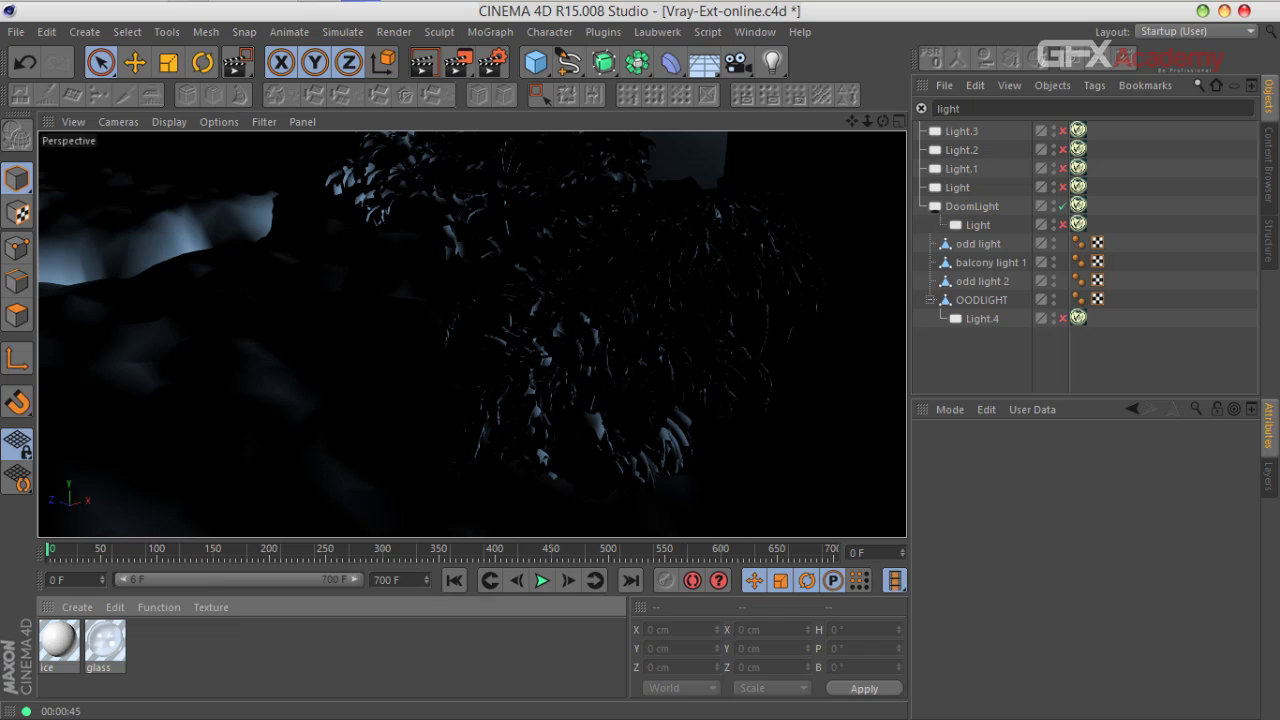
# Step: Create a VRayAdvancedMaterial and rename it "leaf"
pyautogui.click(77, 607)
pyautogui.moveTo(98, 472)
pyautogui.moveTo(238, 445)
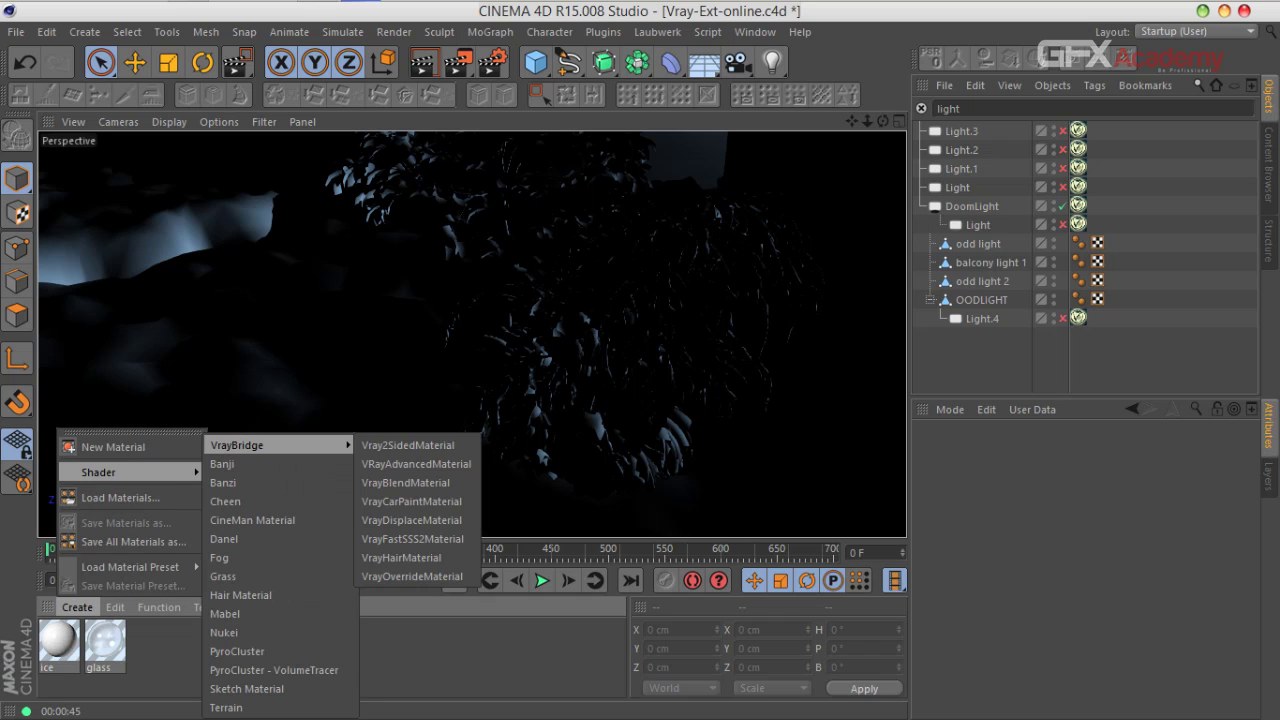
pyautogui.click(416, 464)
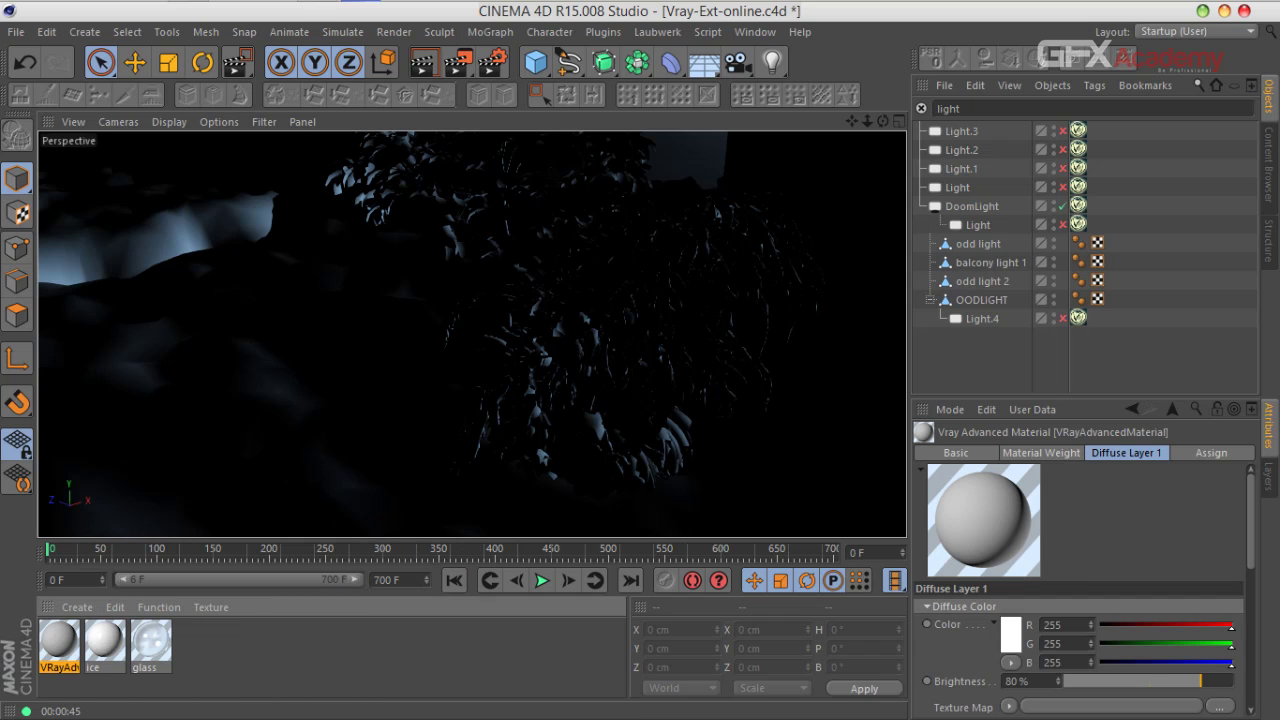
pyautogui.doubleClick(59, 667)
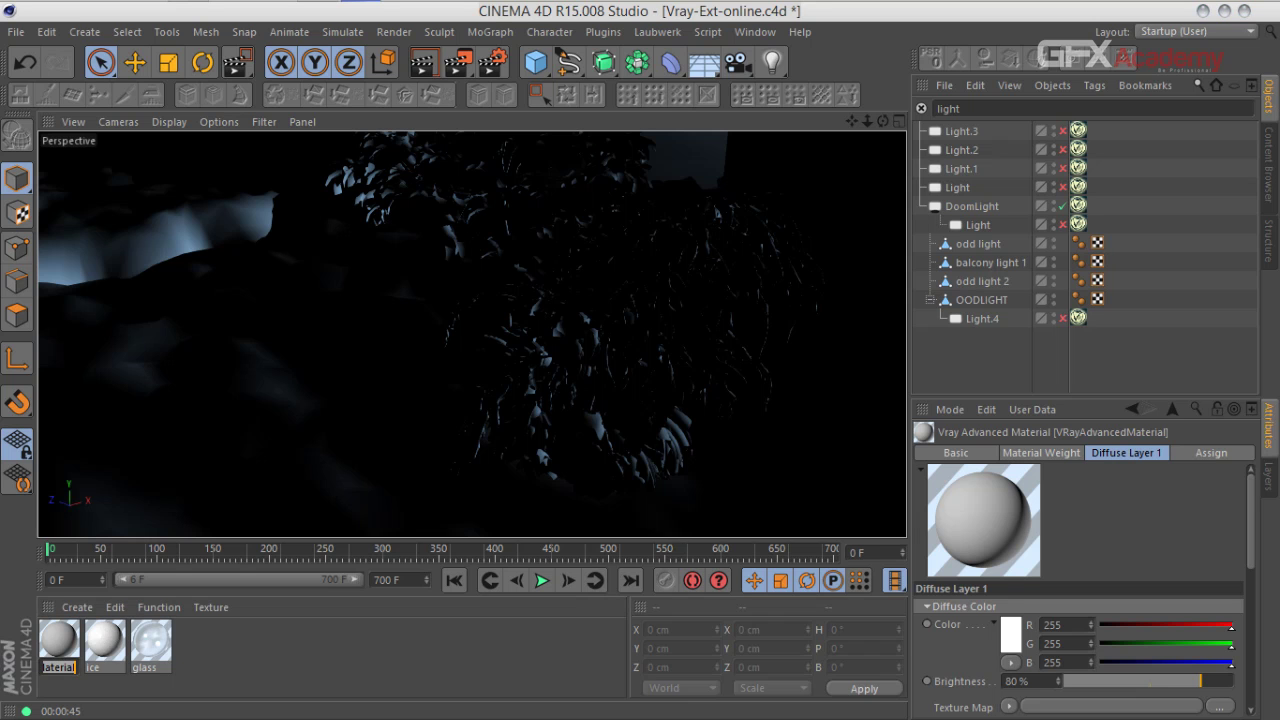
pyautogui.write('leaf')
pyautogui.press('Return')
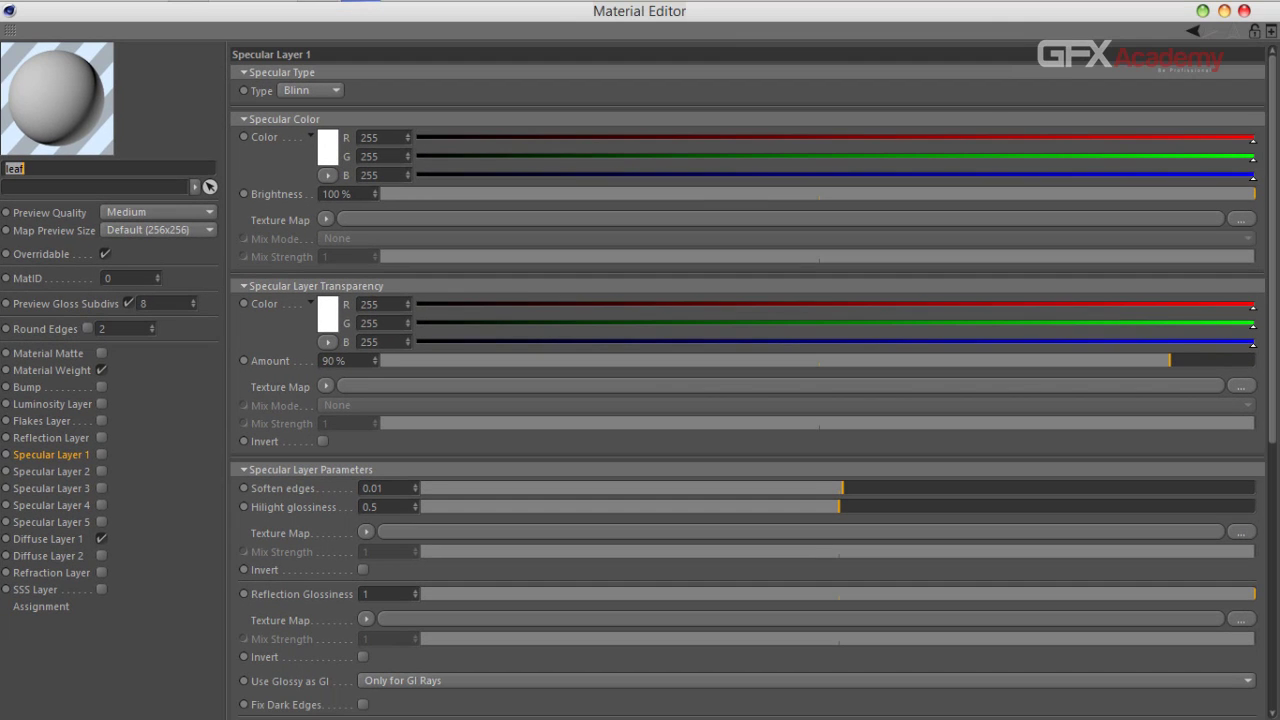
# Step: Start loading an image file as the Diffuse Layer 1 color texture of the leaf material
pyautogui.click(51, 370)
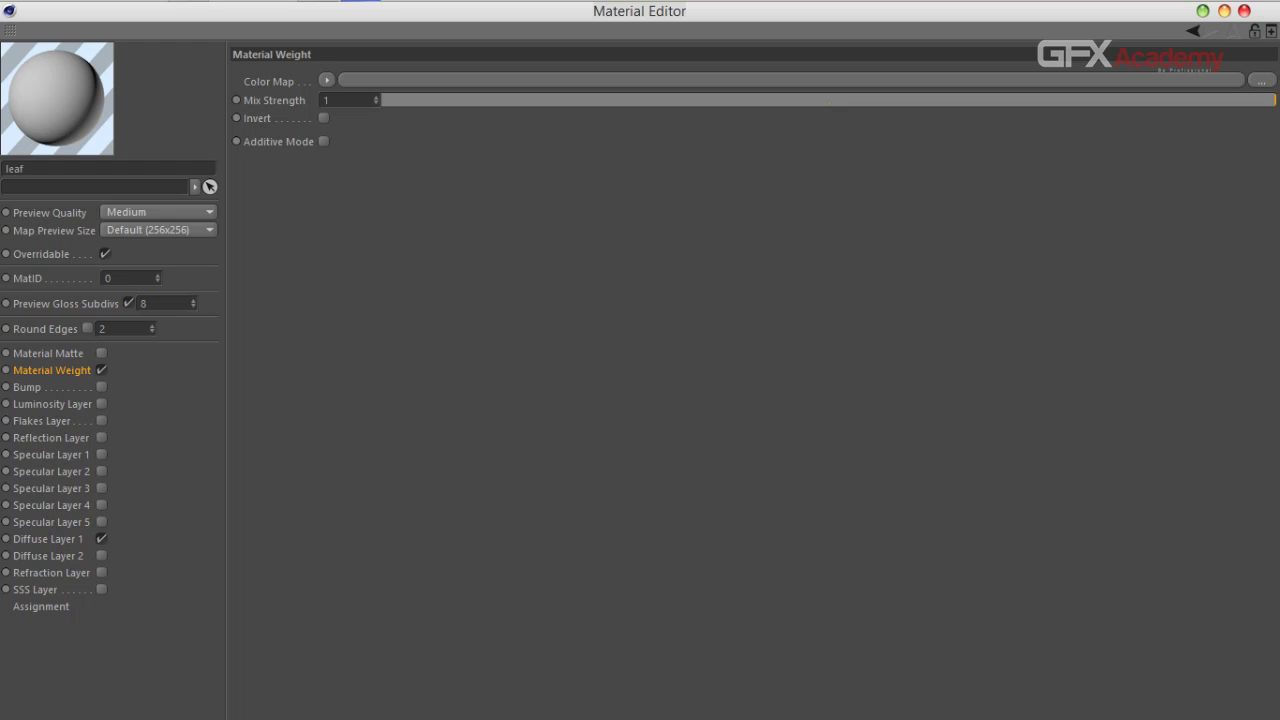
pyautogui.click(48, 539)
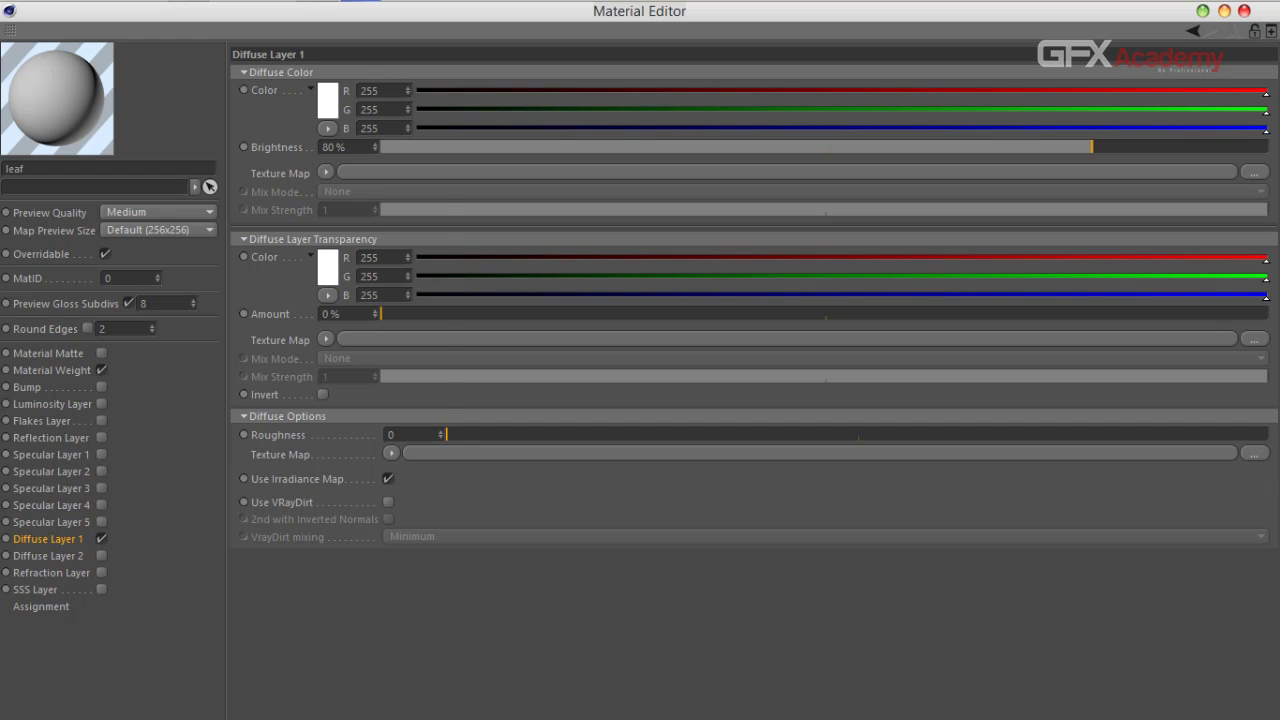
pyautogui.click(325, 172)
pyautogui.click(350, 209)
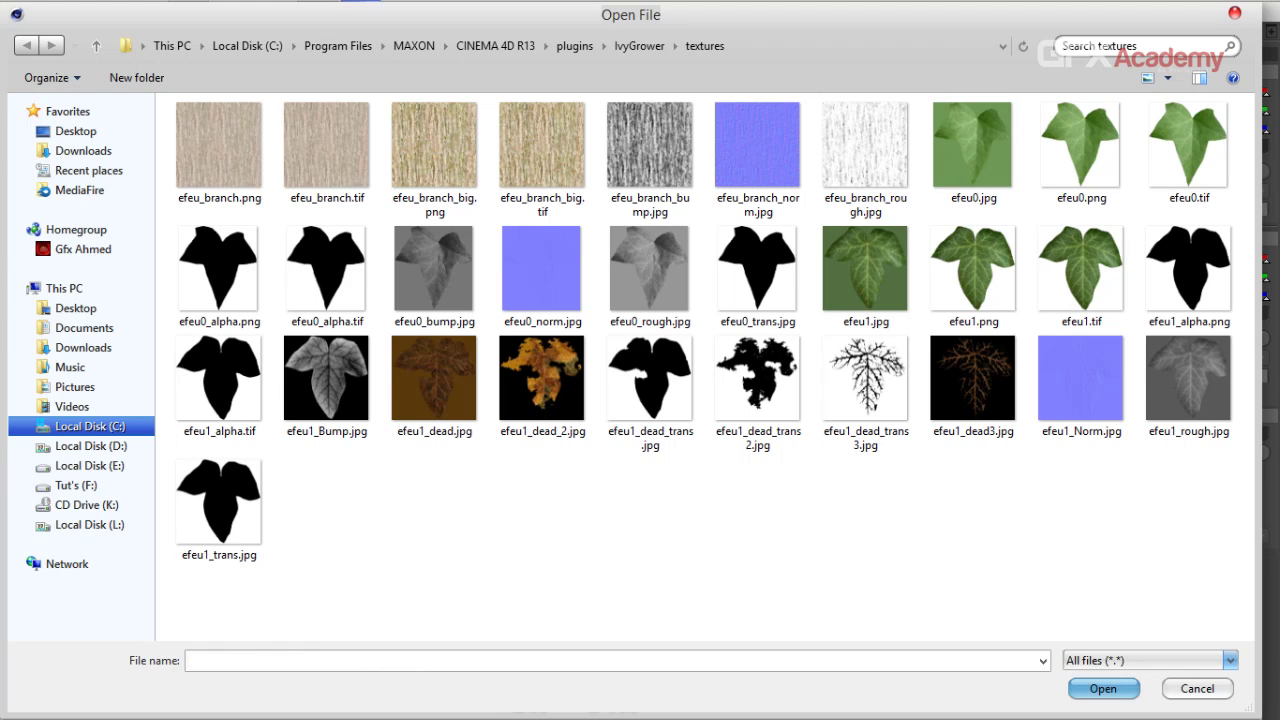
pyautogui.click(76, 308)
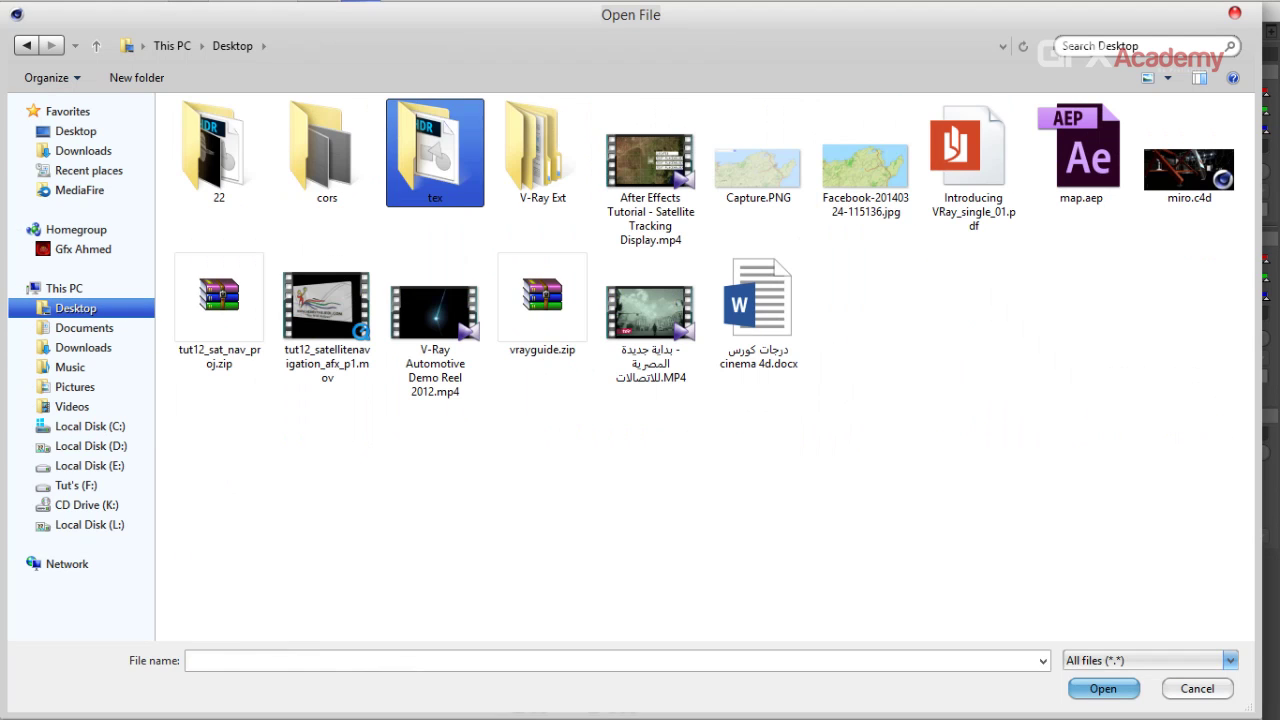
pyautogui.doubleClick(543, 152)
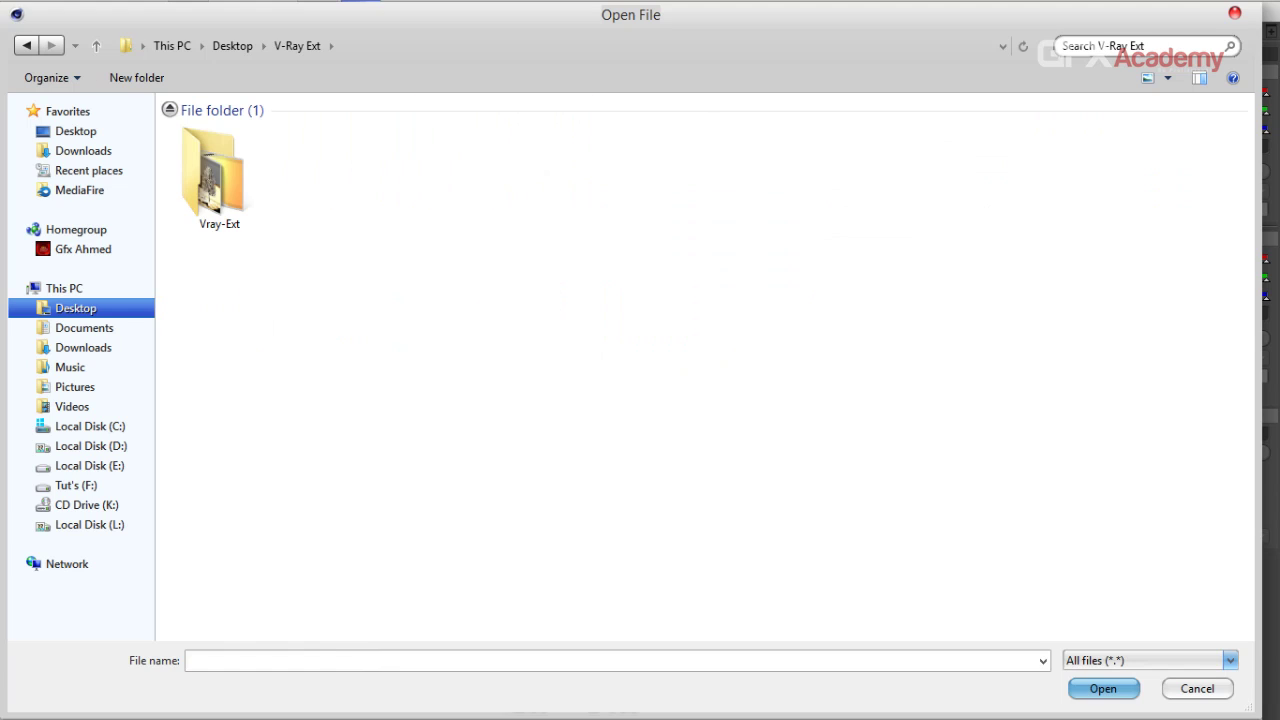
pyautogui.click(214, 205)
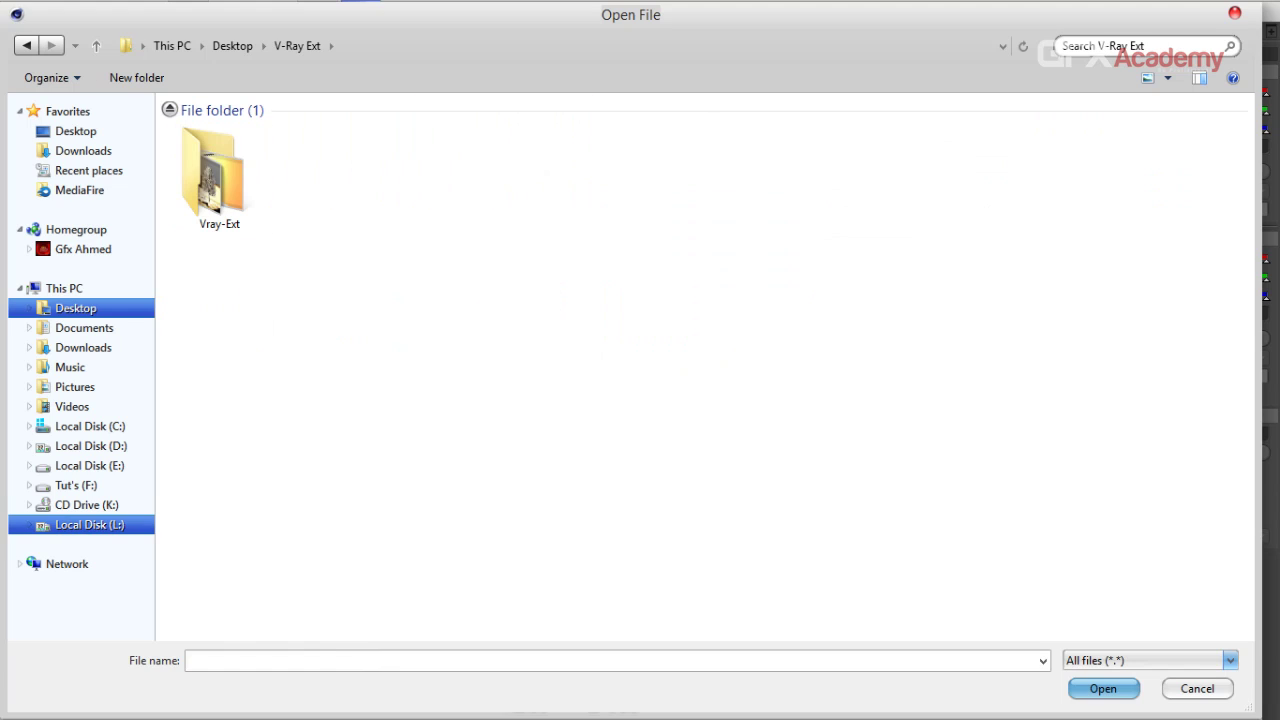
# Step: Browse to the tex folder under GFX, MyCourses, Free, V-Ray-Free on Local Disk (L:)
pyautogui.click(89, 524)
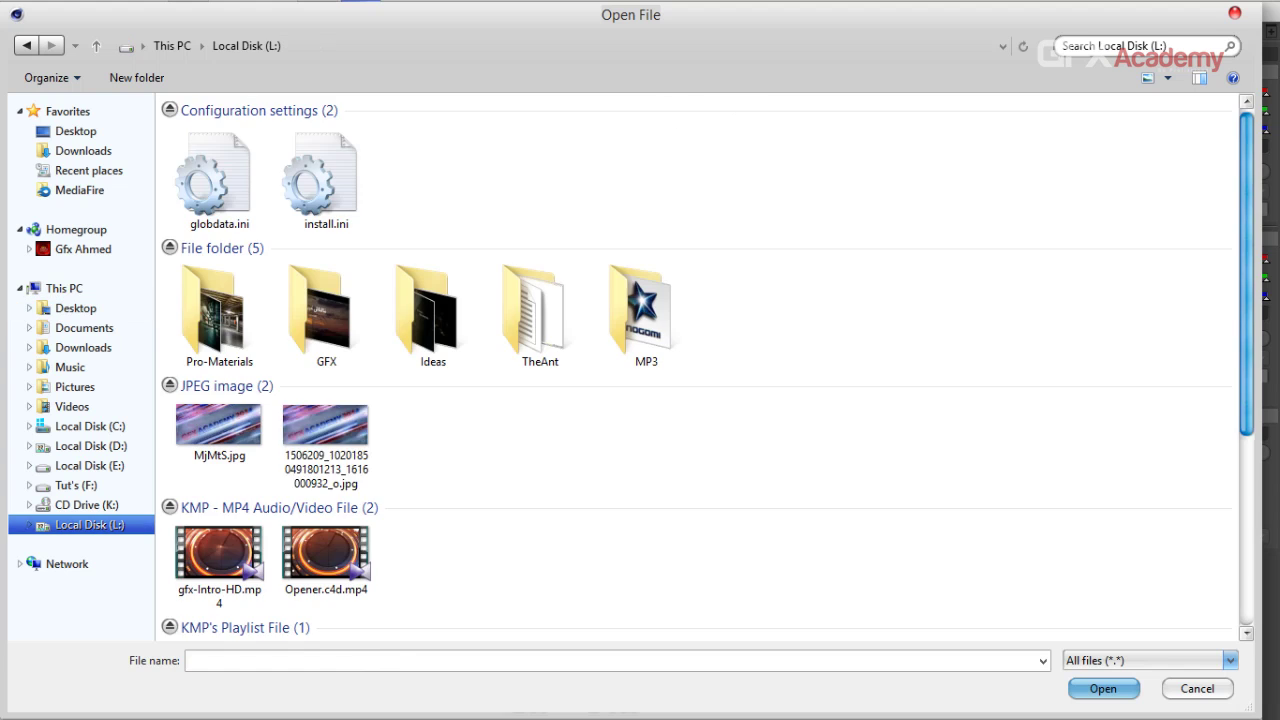
pyautogui.doubleClick(324, 306)
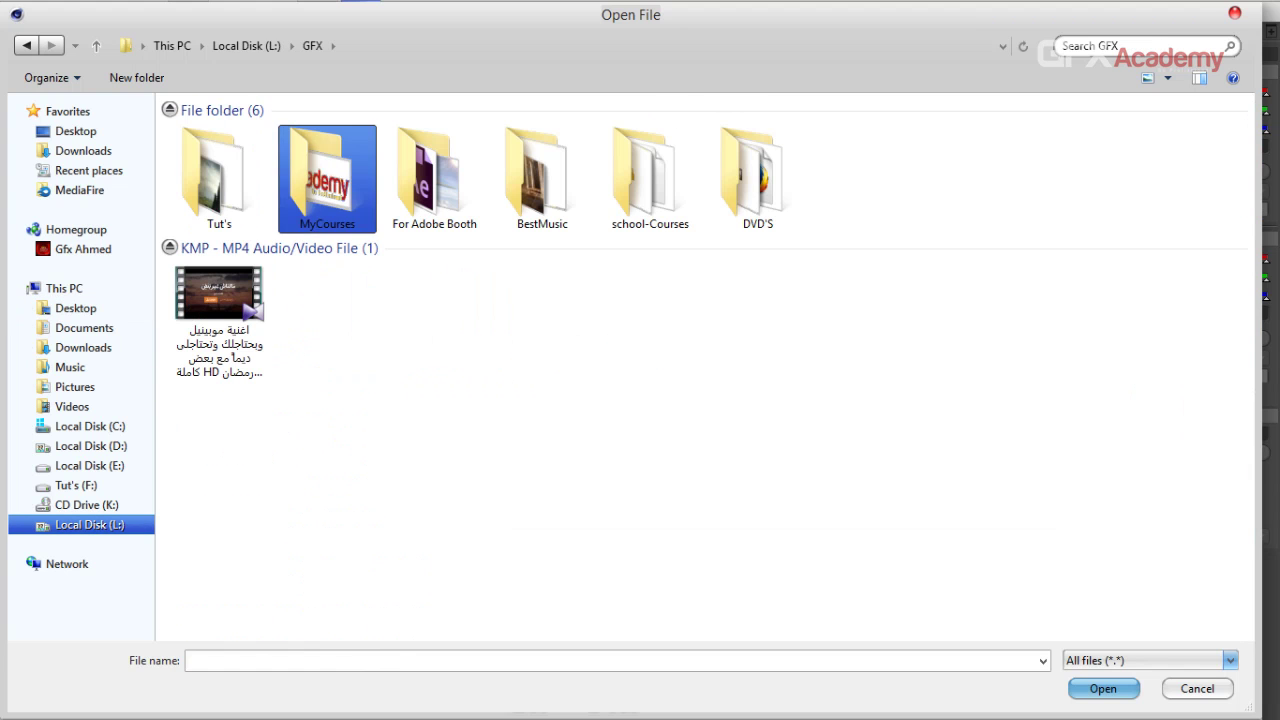
pyautogui.doubleClick(328, 180)
pyautogui.doubleClick(328, 180)
pyautogui.doubleClick(212, 325)
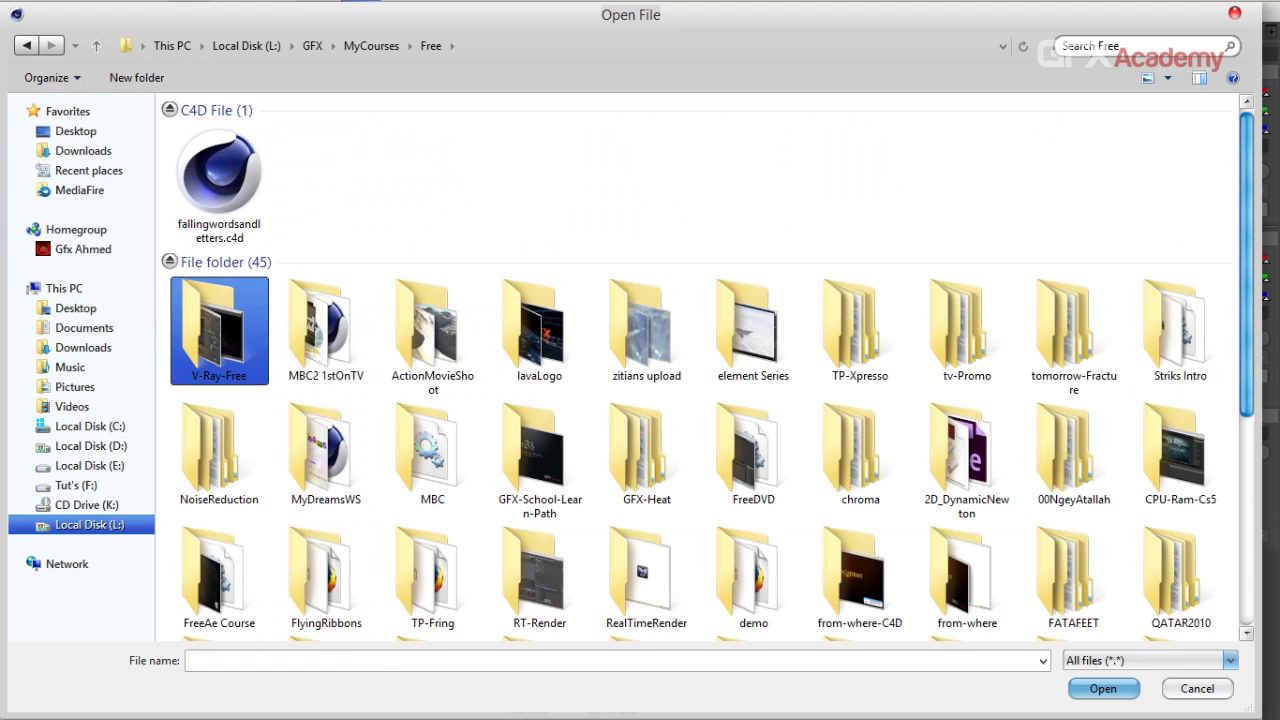
pyautogui.doubleClick(214, 149)
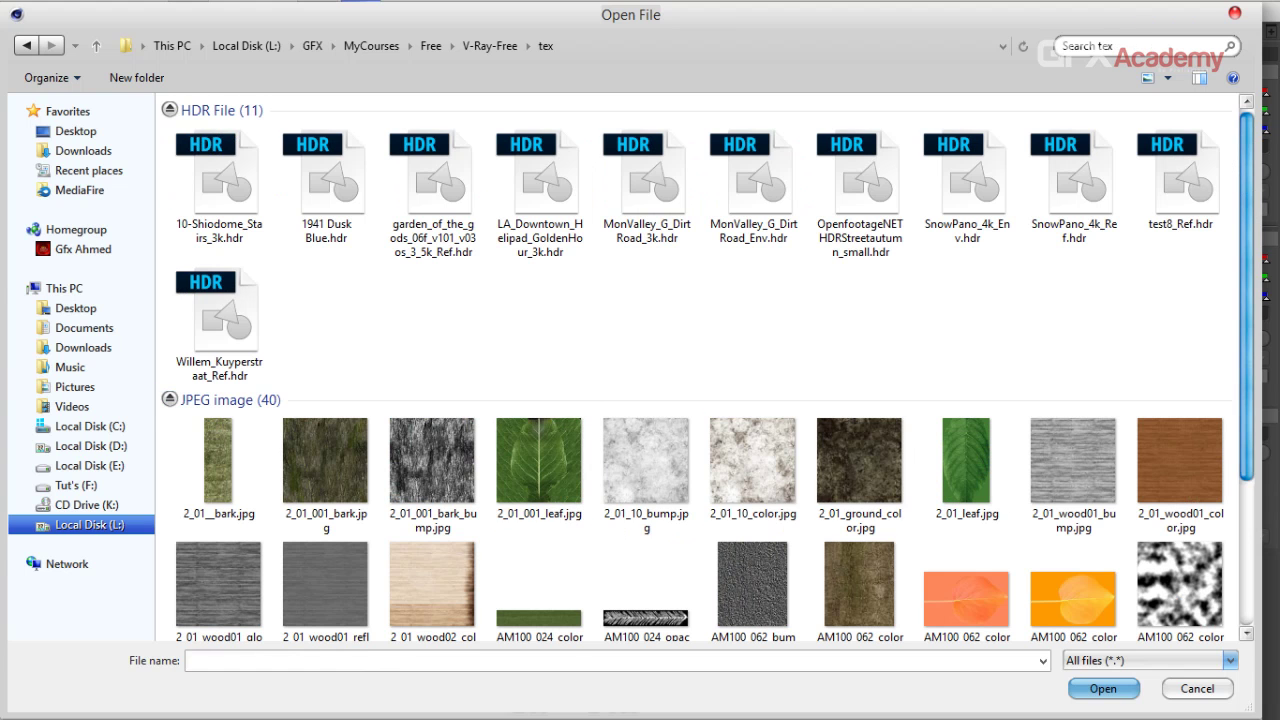
# Step: Load AM100_024_color_leaf.jpg as the diffuse texture with a copy in the project, and set the diffuse brightness to 100%
pyautogui.scroll(-3, 860, 400)
pyautogui.click(860, 438)
pyautogui.press('Down')
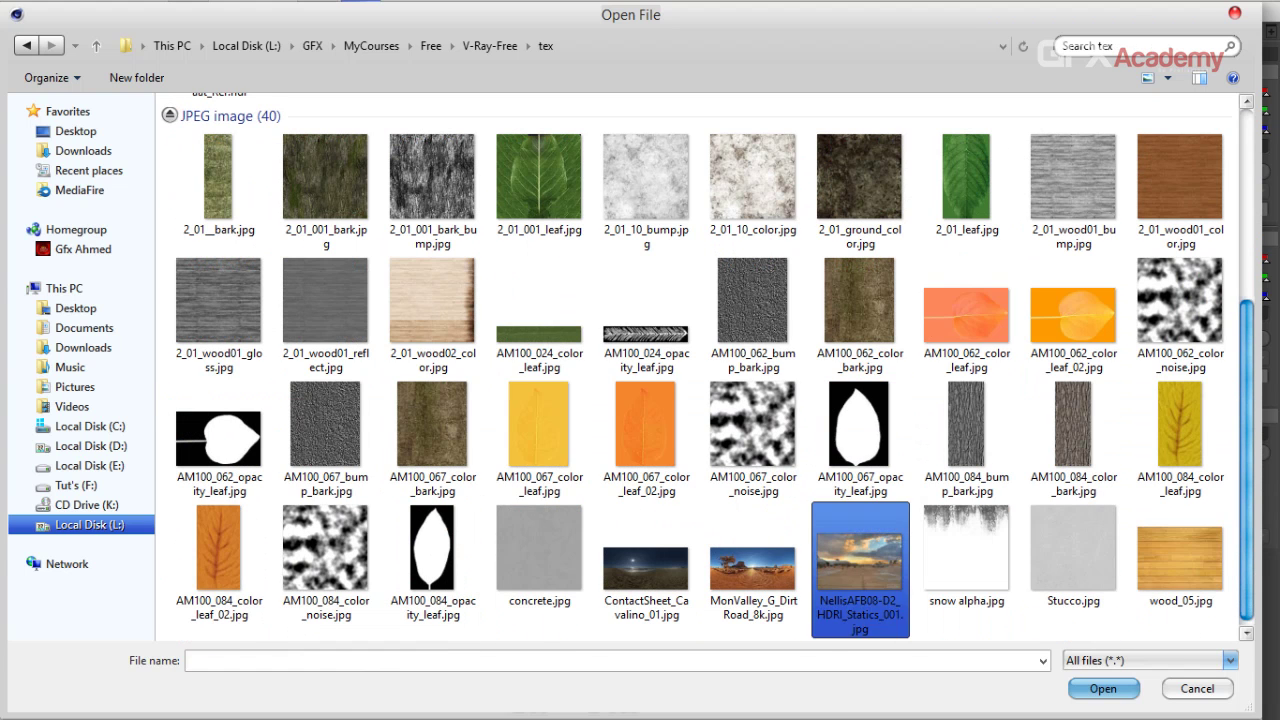
pyautogui.press('Right')
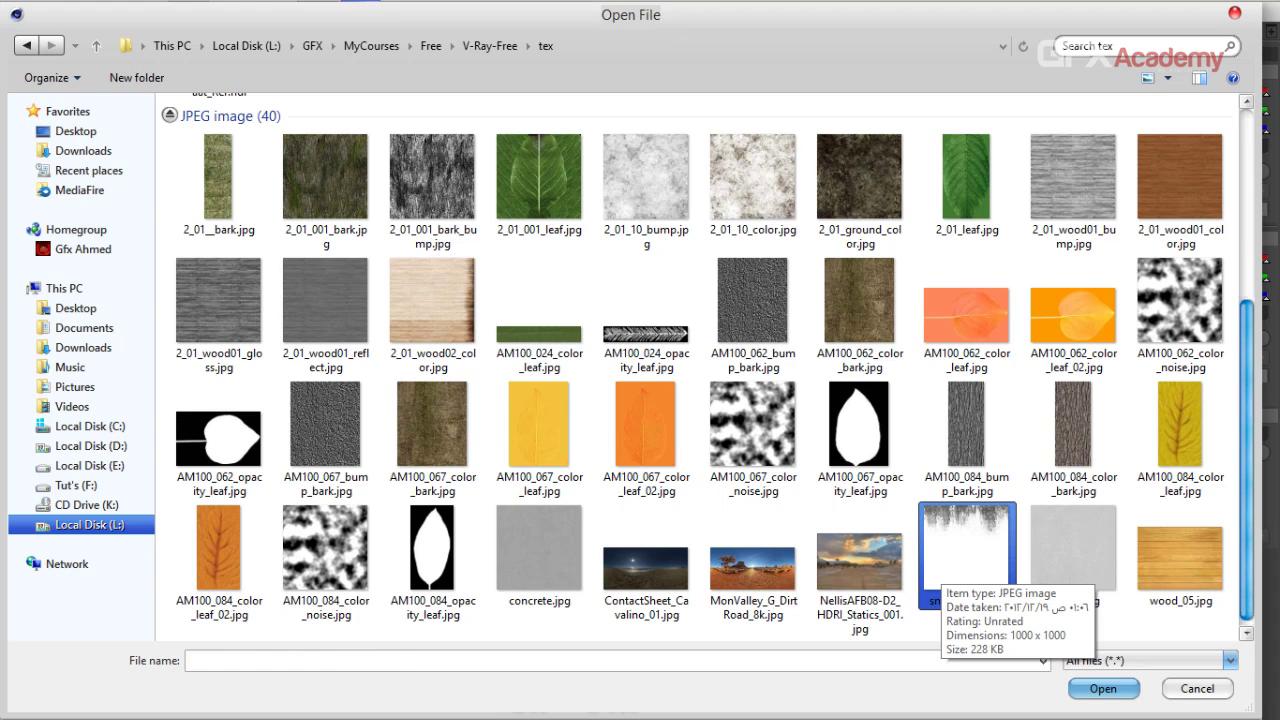
pyautogui.scroll(3, 942, 566)
pyautogui.scroll(-3, 942, 566)
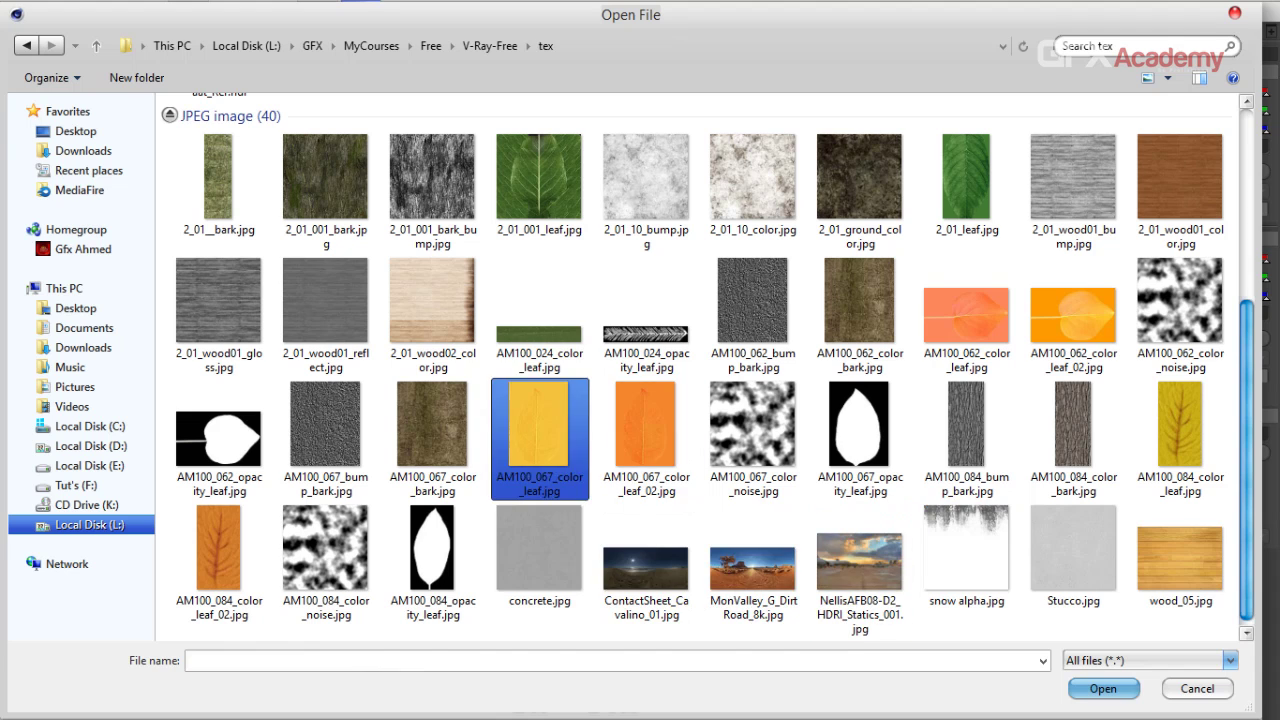
pyautogui.click(540, 310)
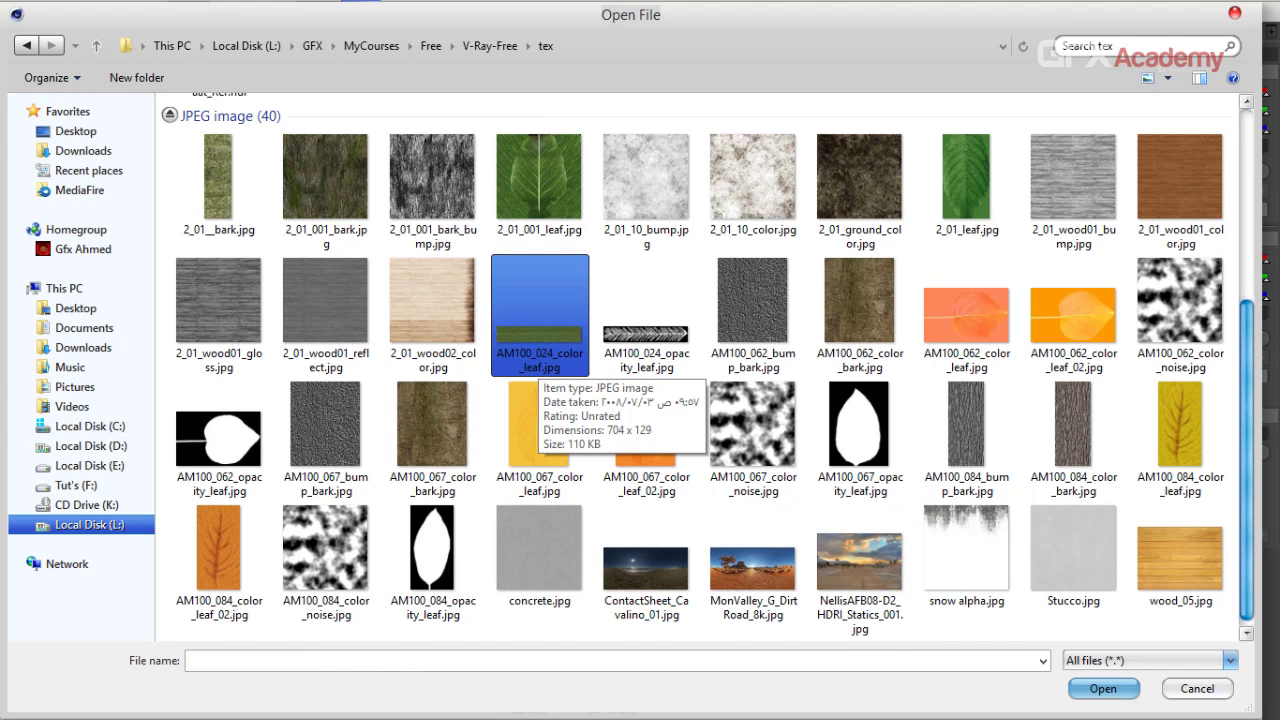
pyautogui.click(540, 355)
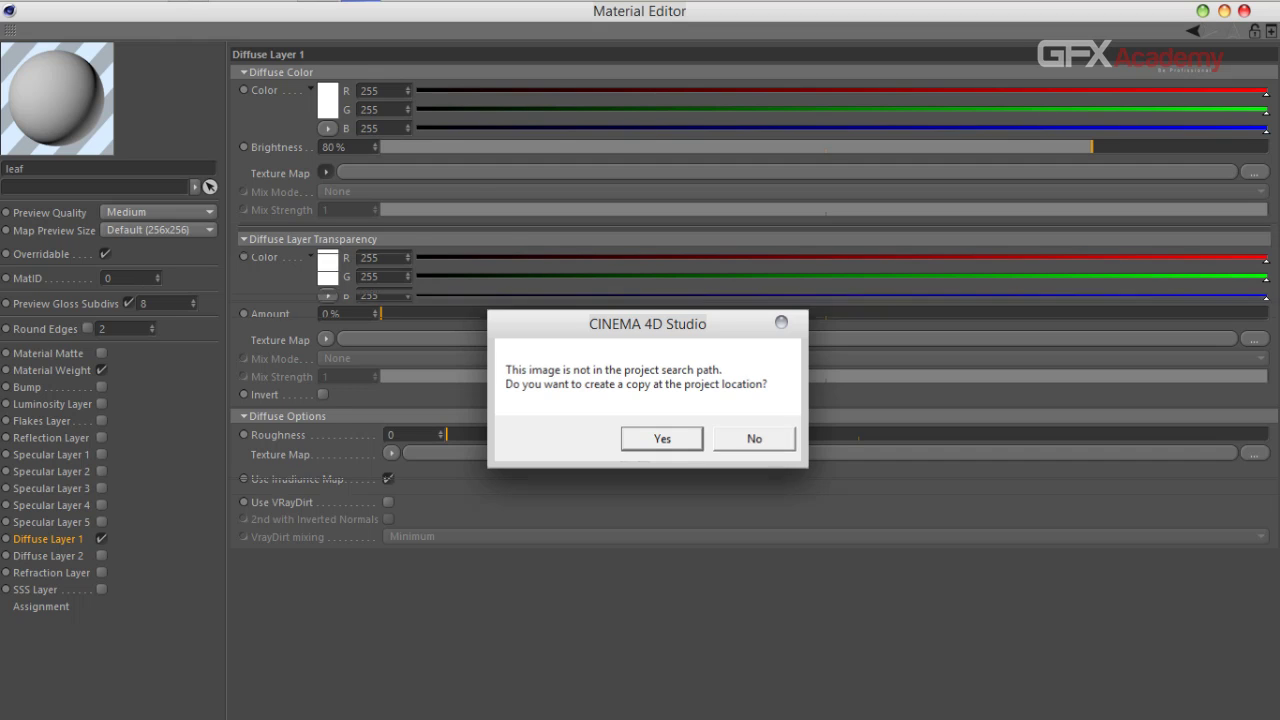
pyautogui.press('Return')
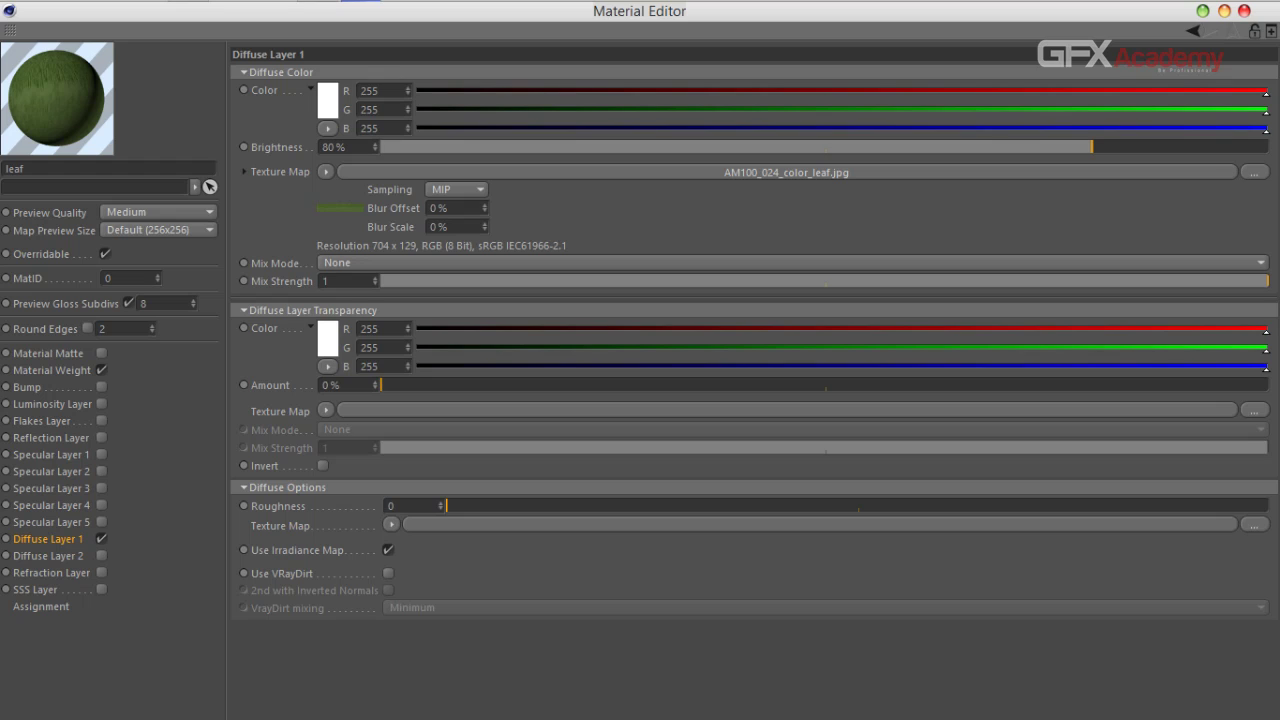
pyautogui.moveTo(1091, 147); pyautogui.dragTo(1268, 147)
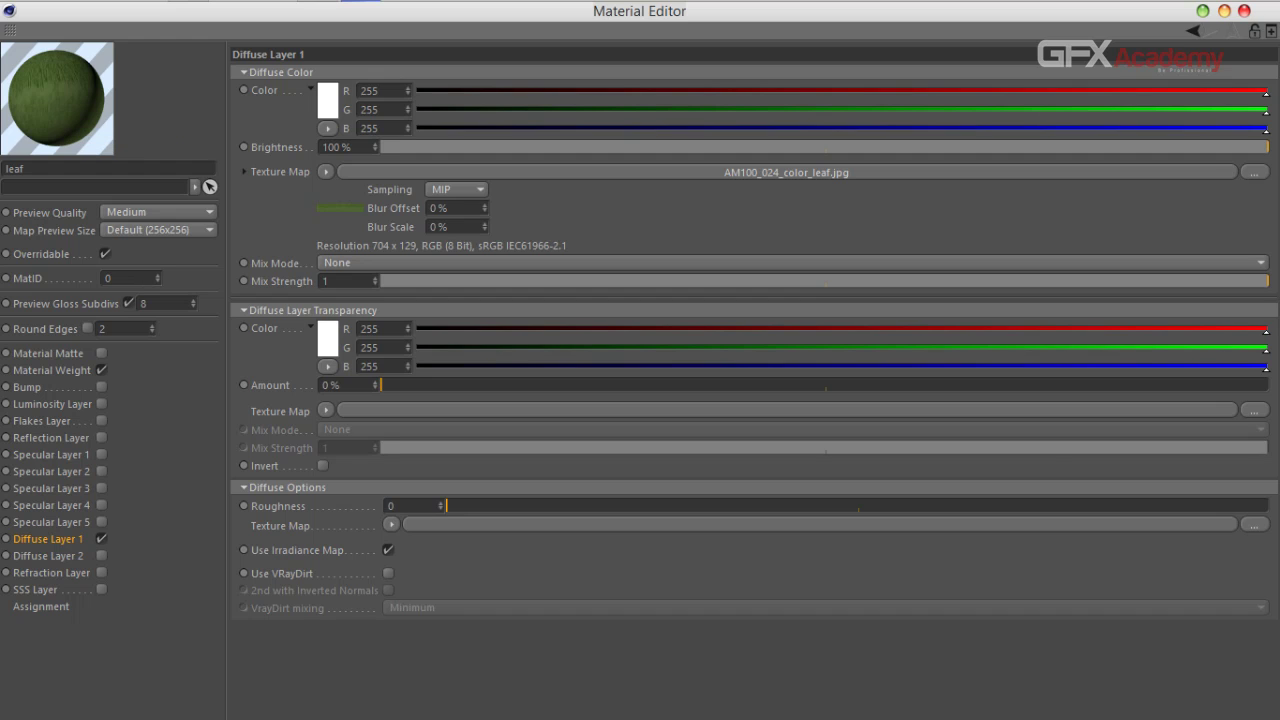
# Step: Load AM100_024_opacity_leaf.jpg as the Material Weight color map with a project copy, invert it, and close the material editor
pyautogui.click(51, 370)
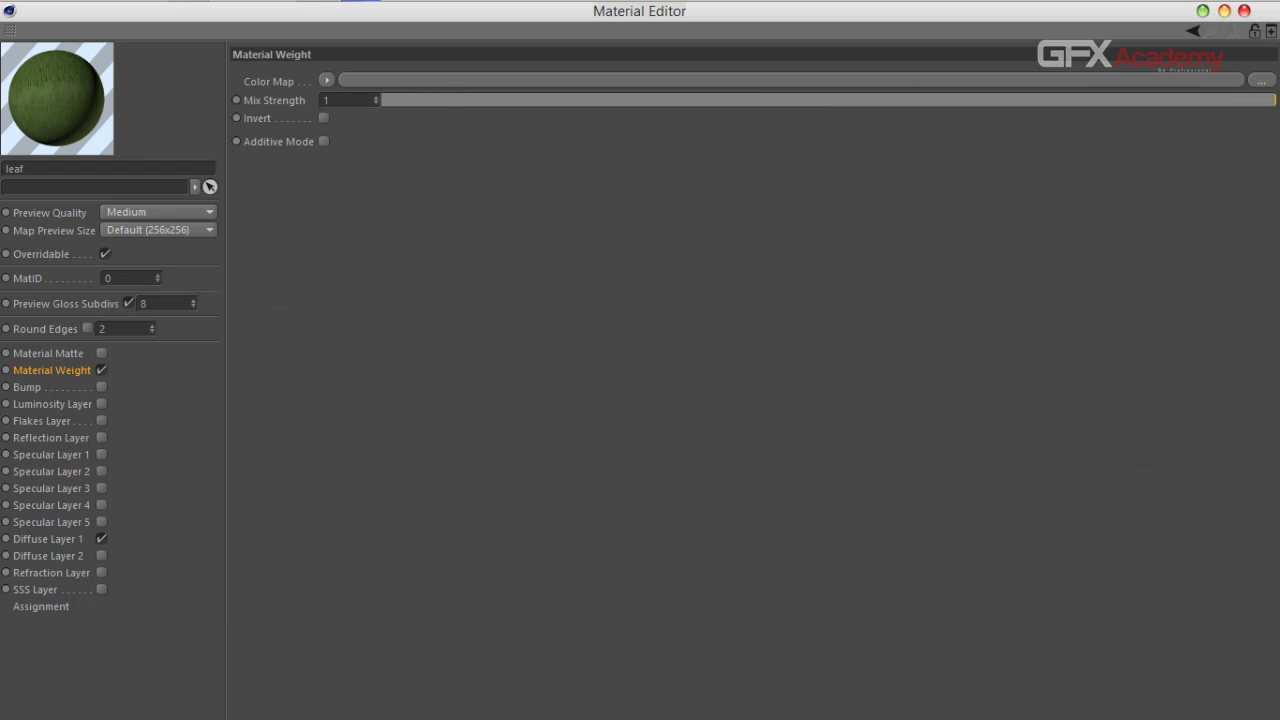
pyautogui.click(326, 80)
pyautogui.click(352, 117)
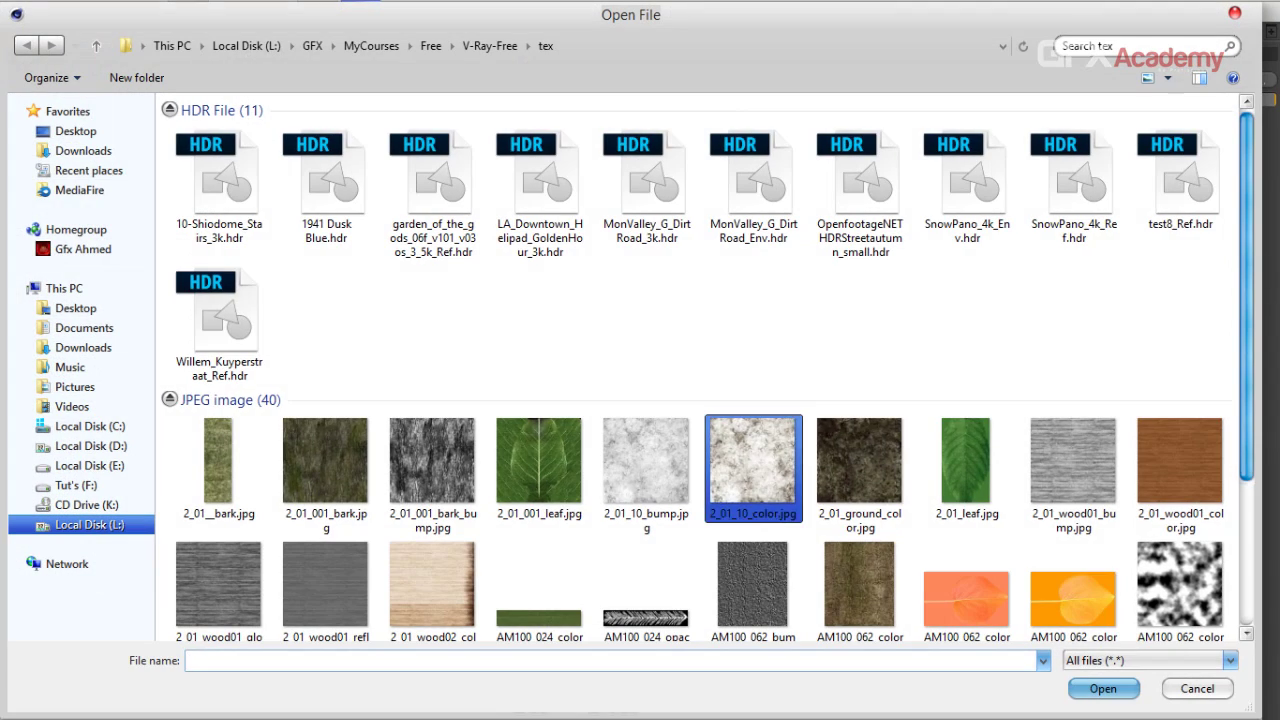
pyautogui.scroll(-3, 757, 435)
pyautogui.doubleClick(647, 325)
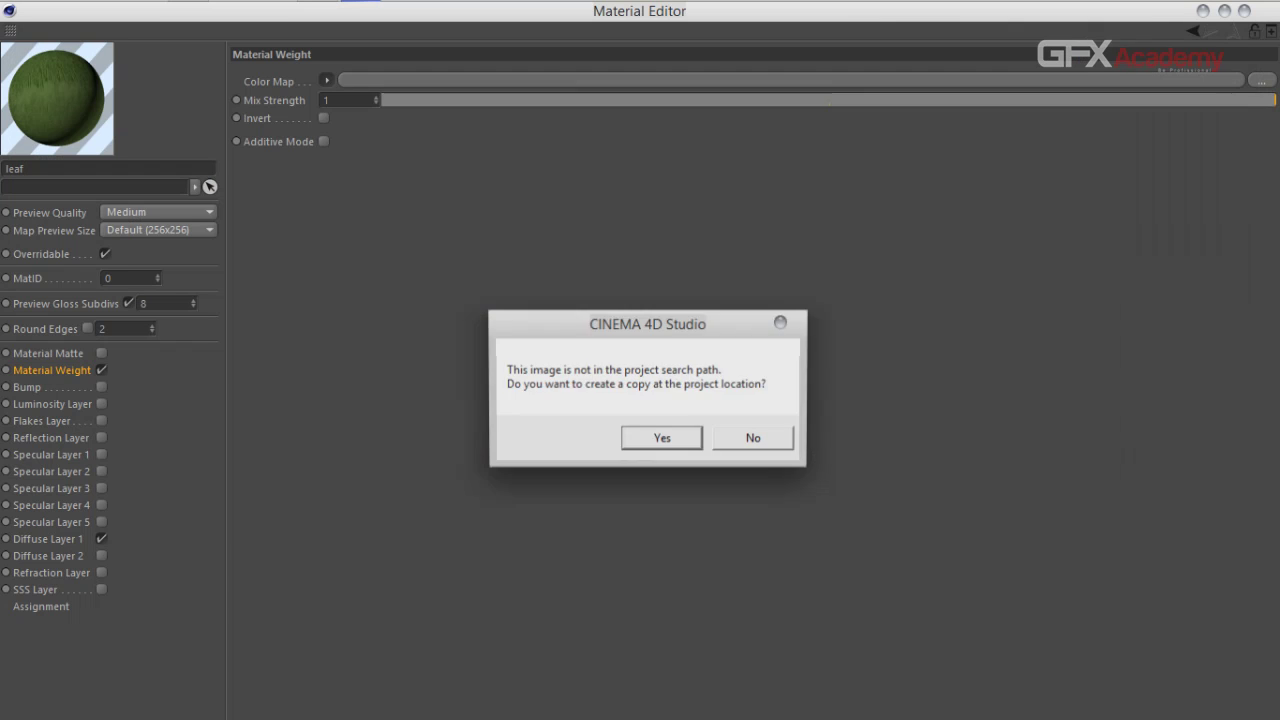
pyautogui.press('Return')
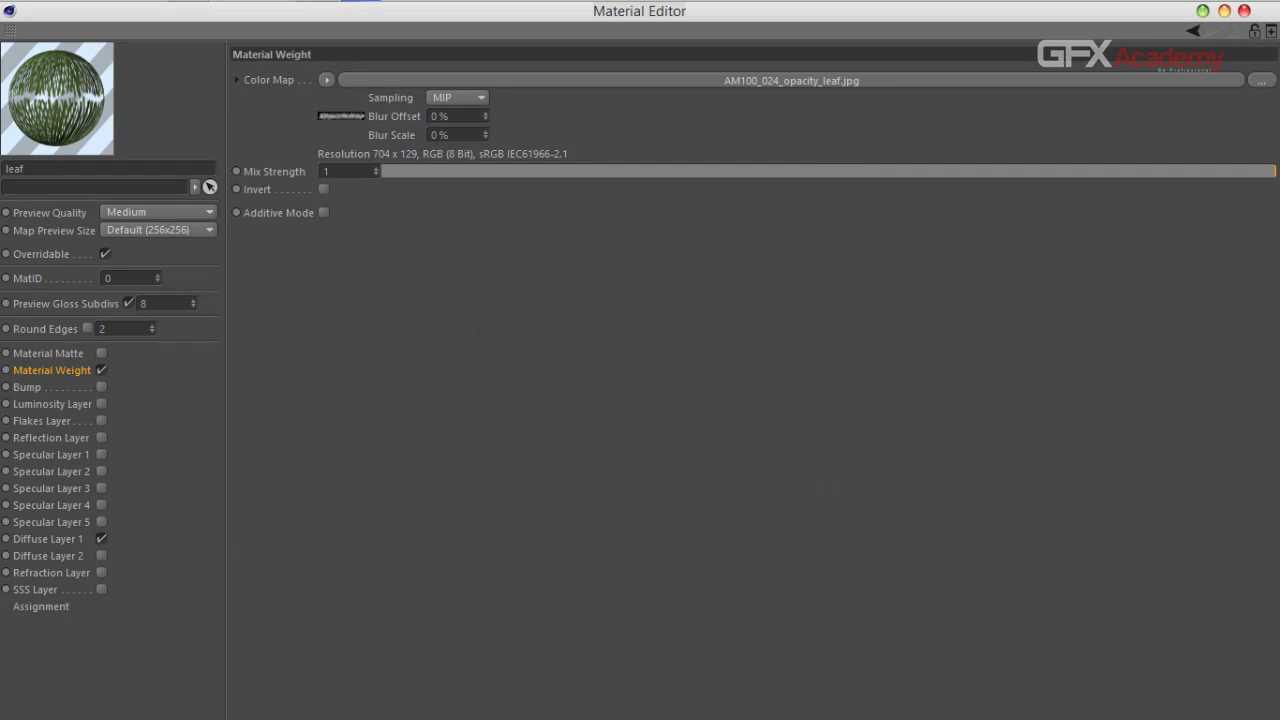
pyautogui.click(323, 189)
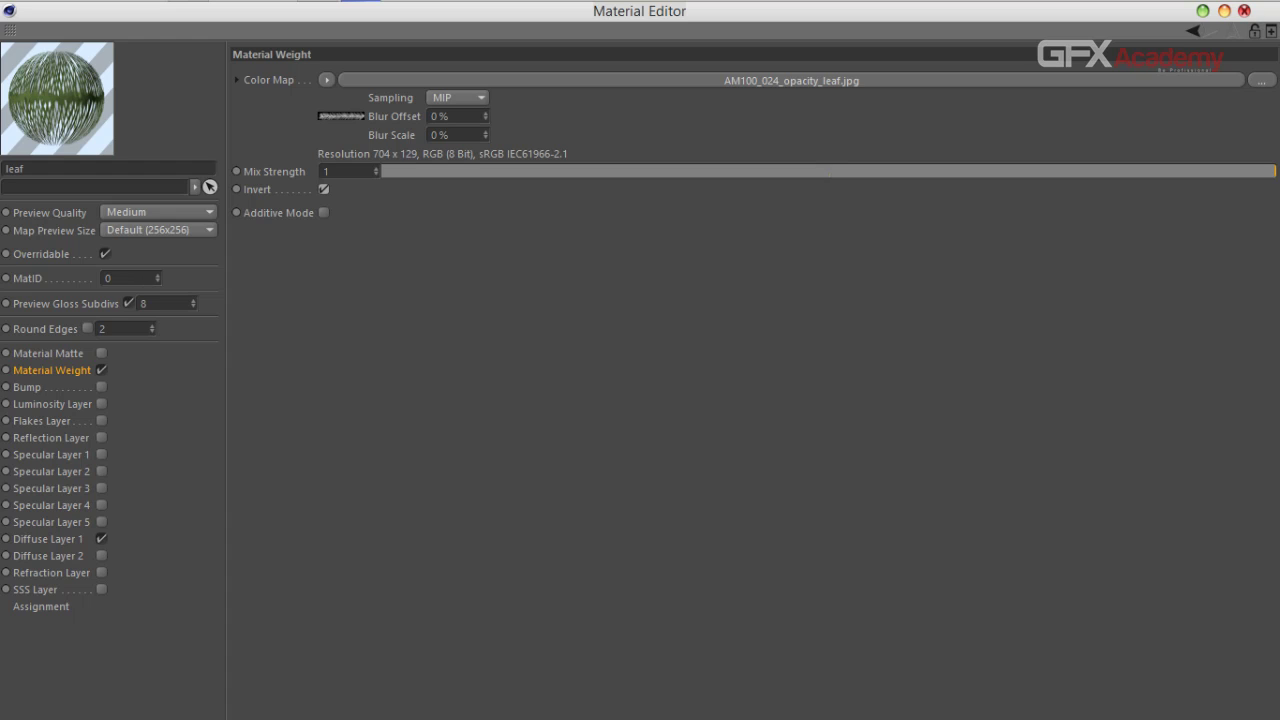
pyautogui.click(1244, 11)
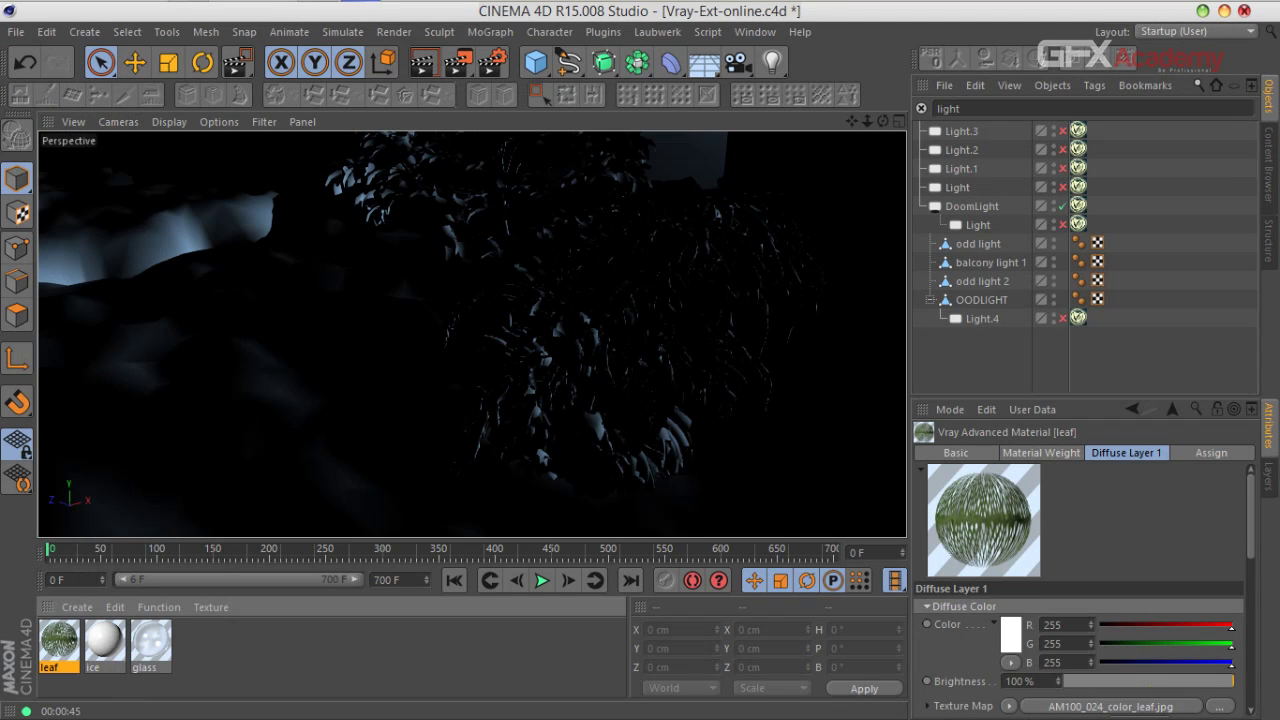
# Step: Clear the object search filter, collapse the Yard group, and expand the Greenery group in the object hierarchy
pyautogui.click(947, 108)
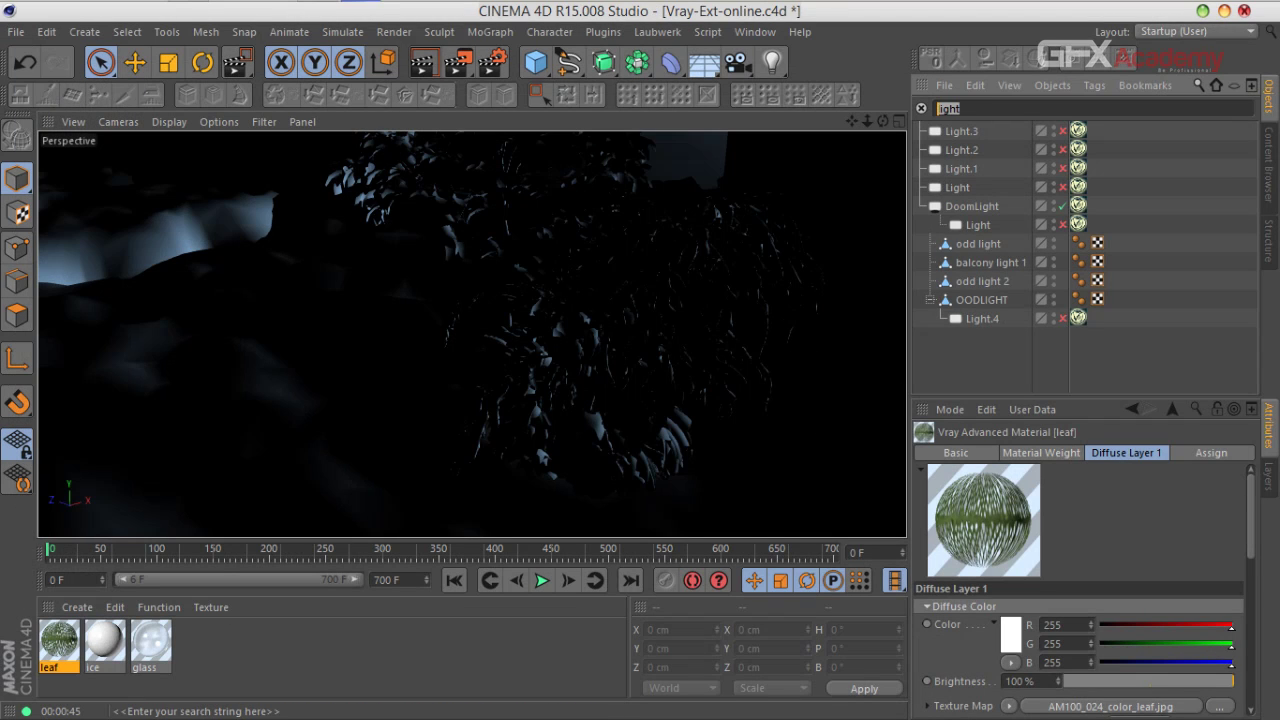
pyautogui.press('BackSpace')
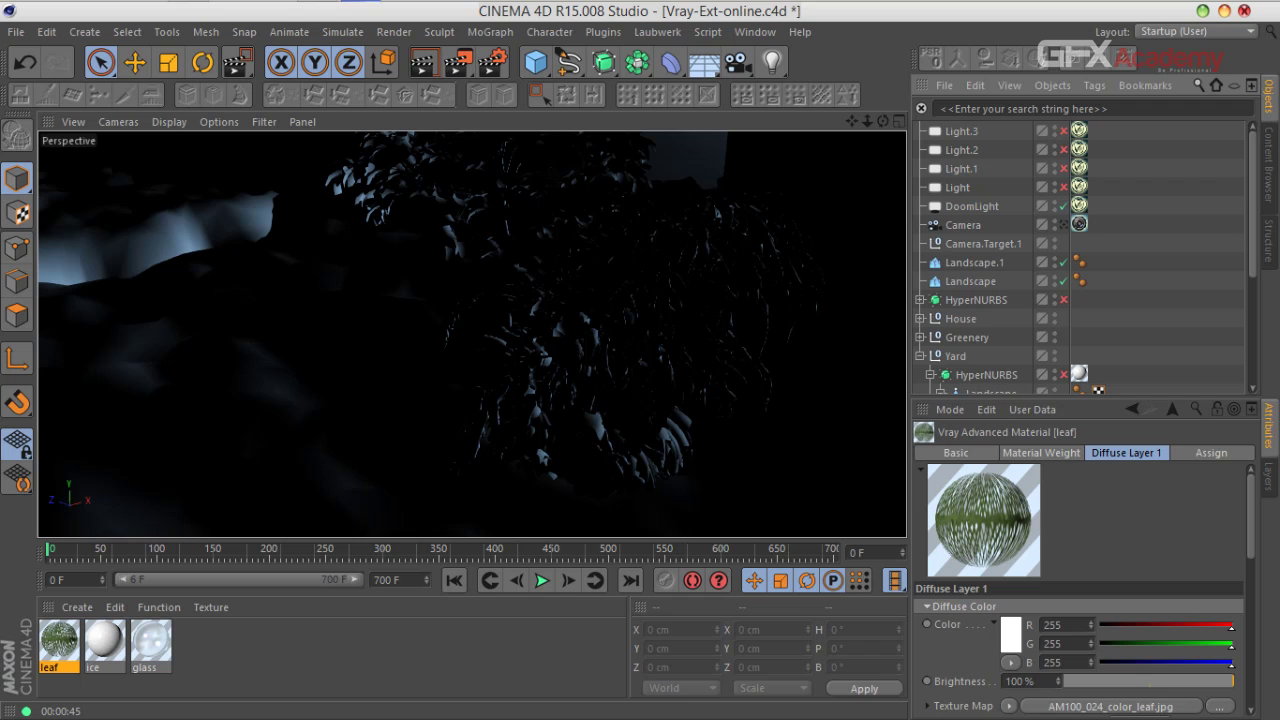
pyautogui.click(919, 356)
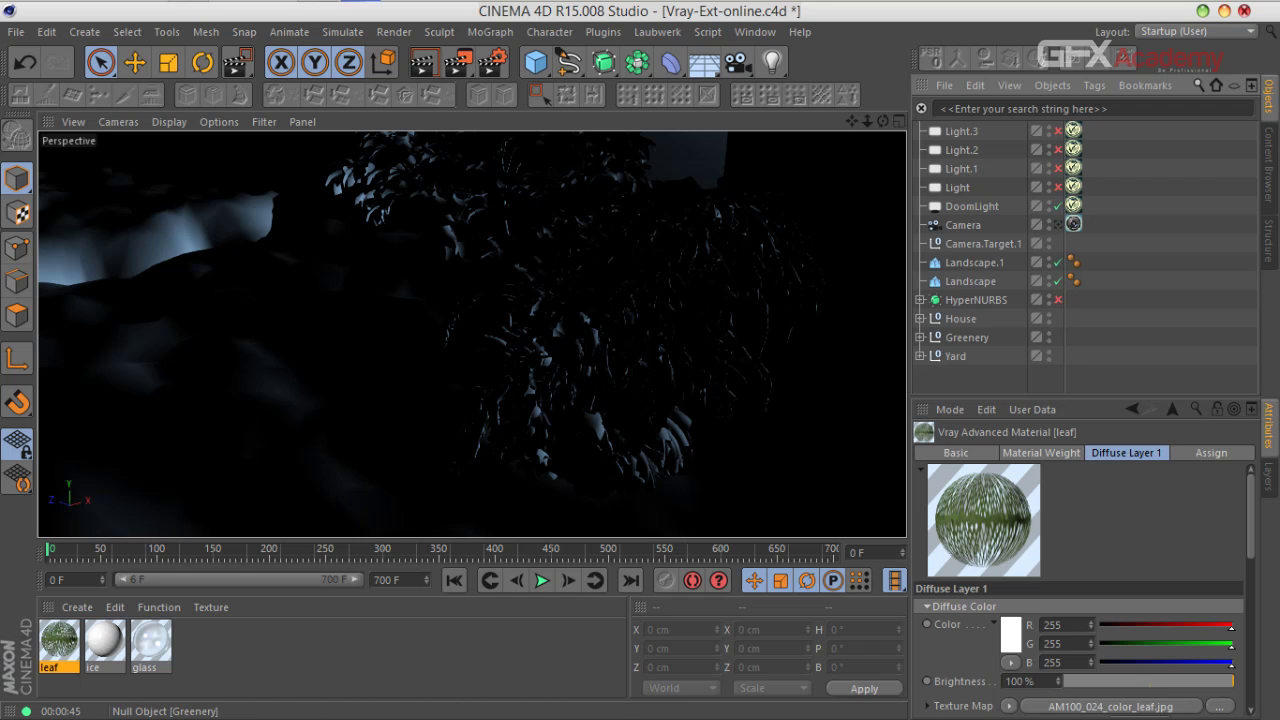
pyautogui.click(919, 337)
pyautogui.scroll(-2, 1000, 300)
pyautogui.click(930, 300)
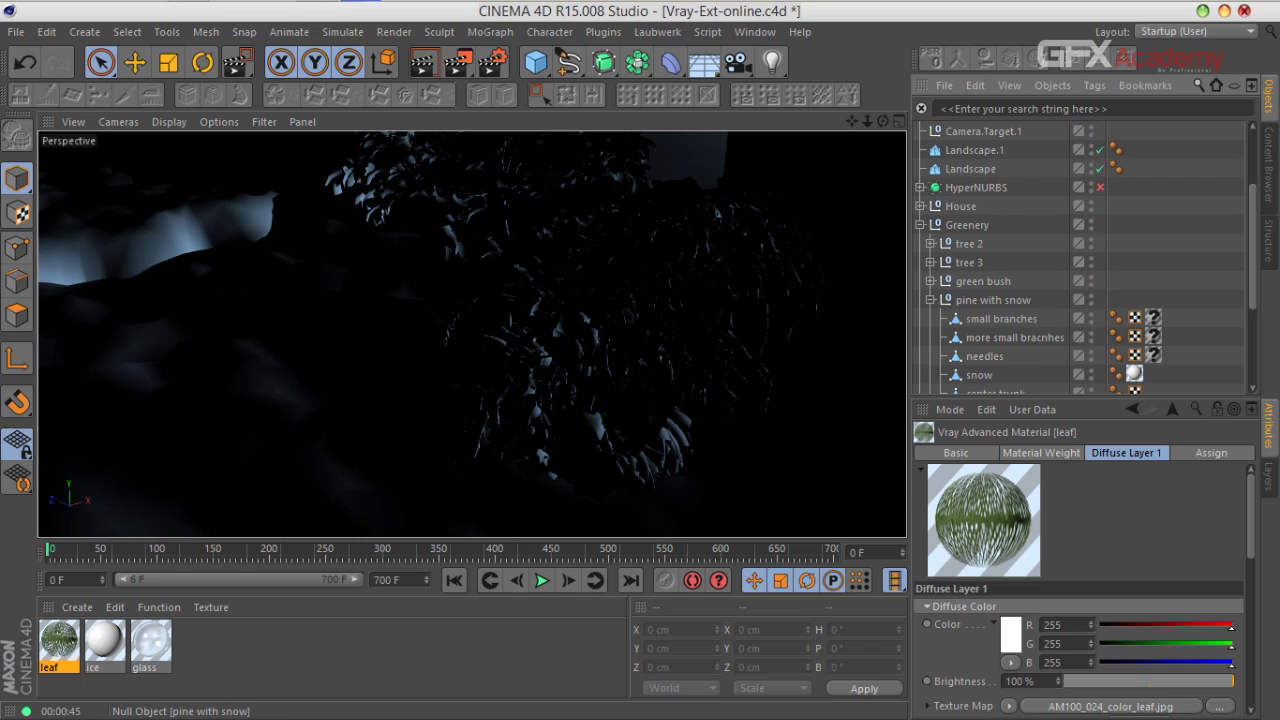
# Step: Examine the tree and bush groups inside Greenery one by one to find the one matching the shrub in view
pyautogui.click(990, 300)
pyautogui.click(983, 281)
pyautogui.click(970, 262)
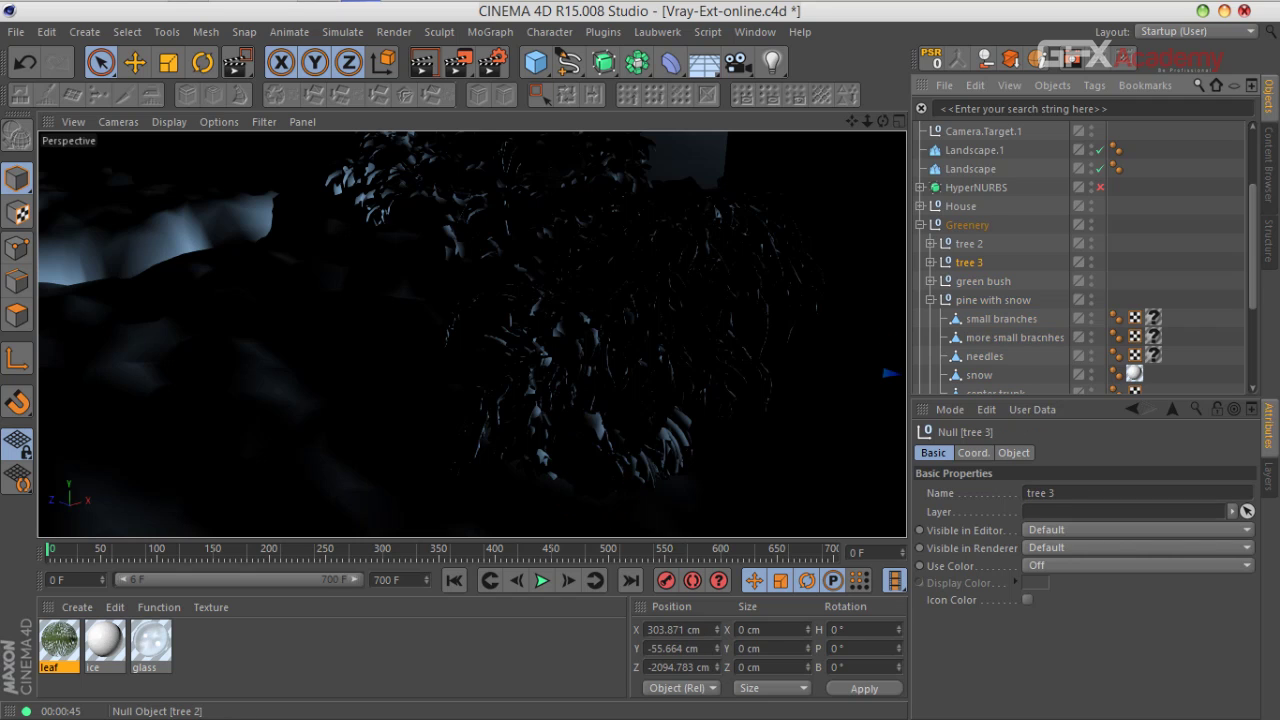
pyautogui.click(968, 243)
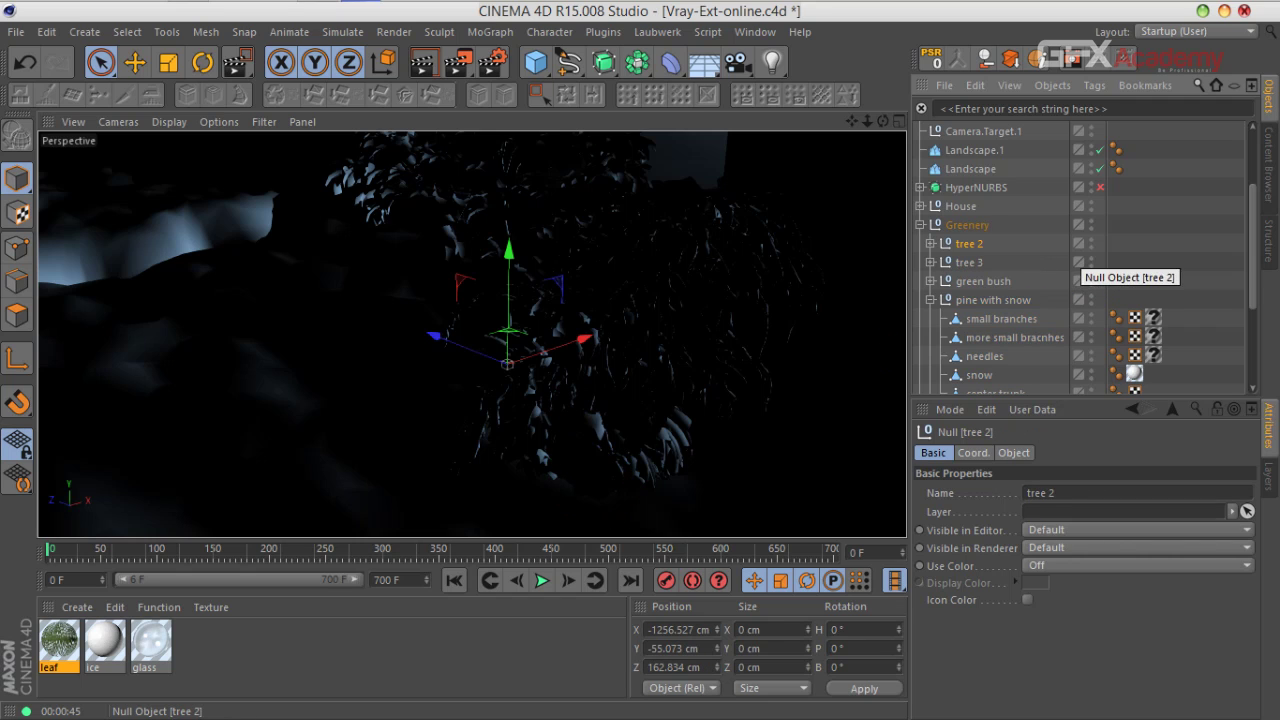
pyautogui.doubleClick(1091, 240)
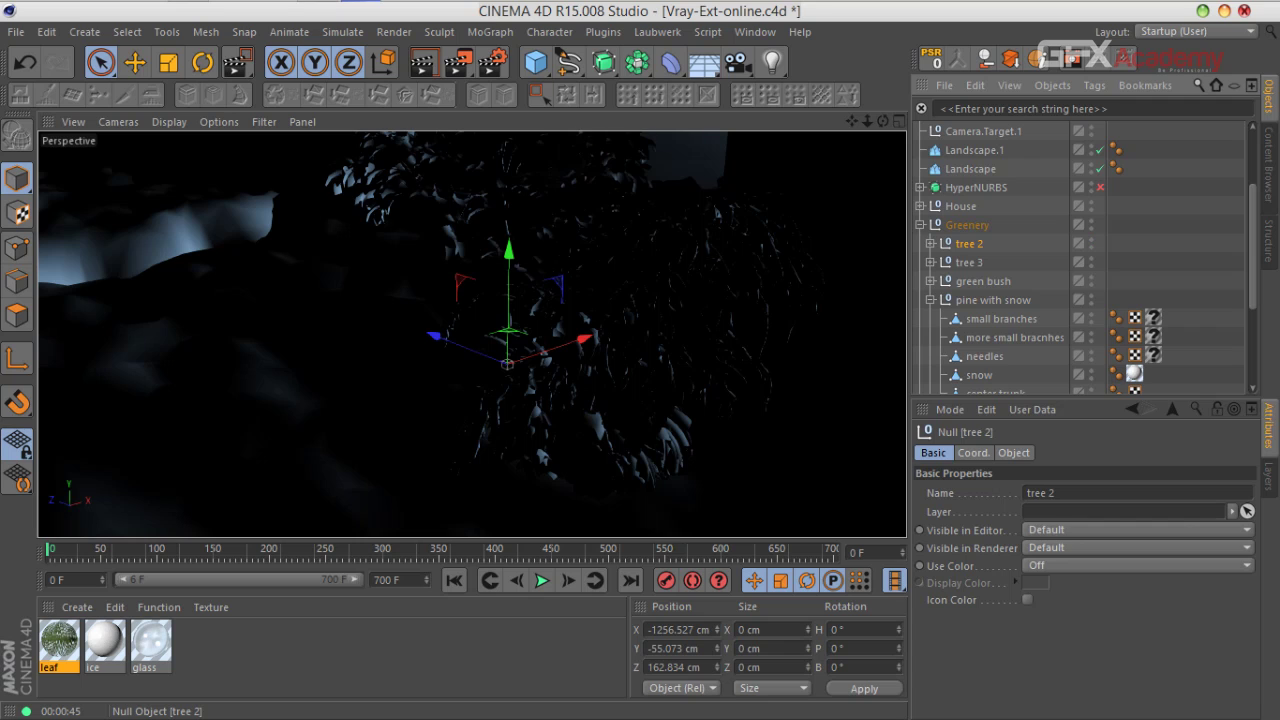
pyautogui.click(966, 262)
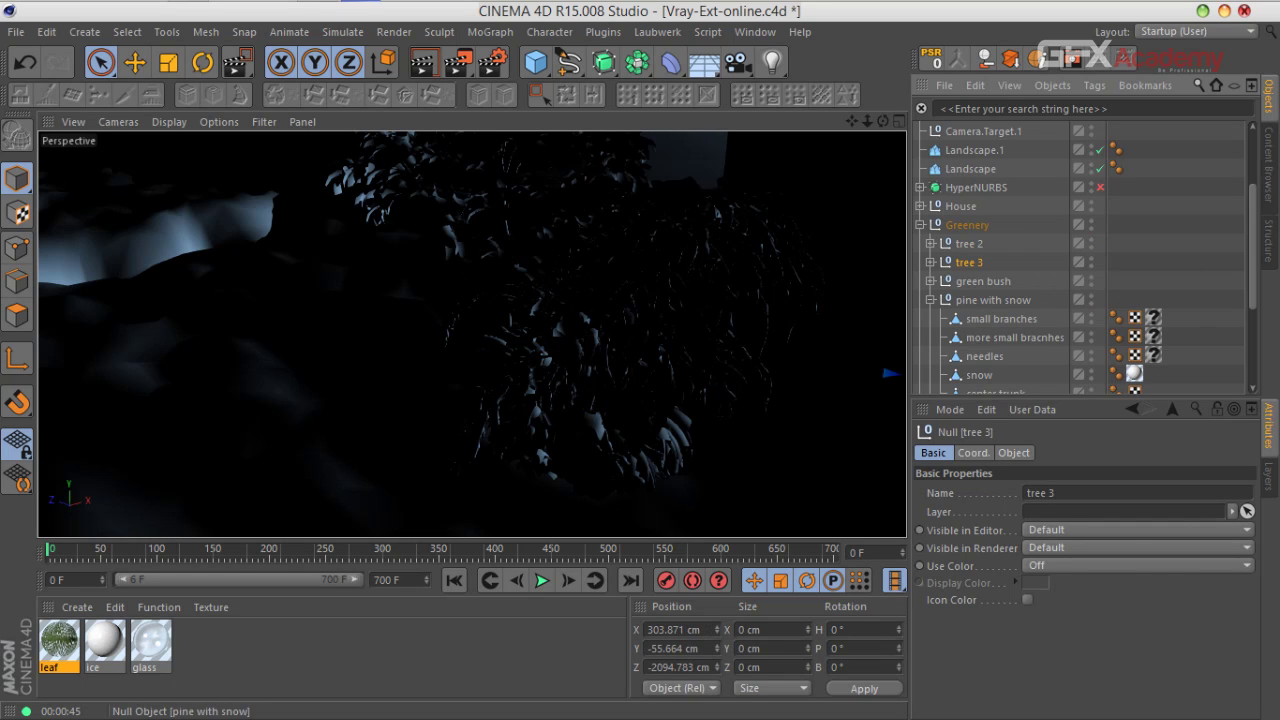
pyautogui.click(992, 300)
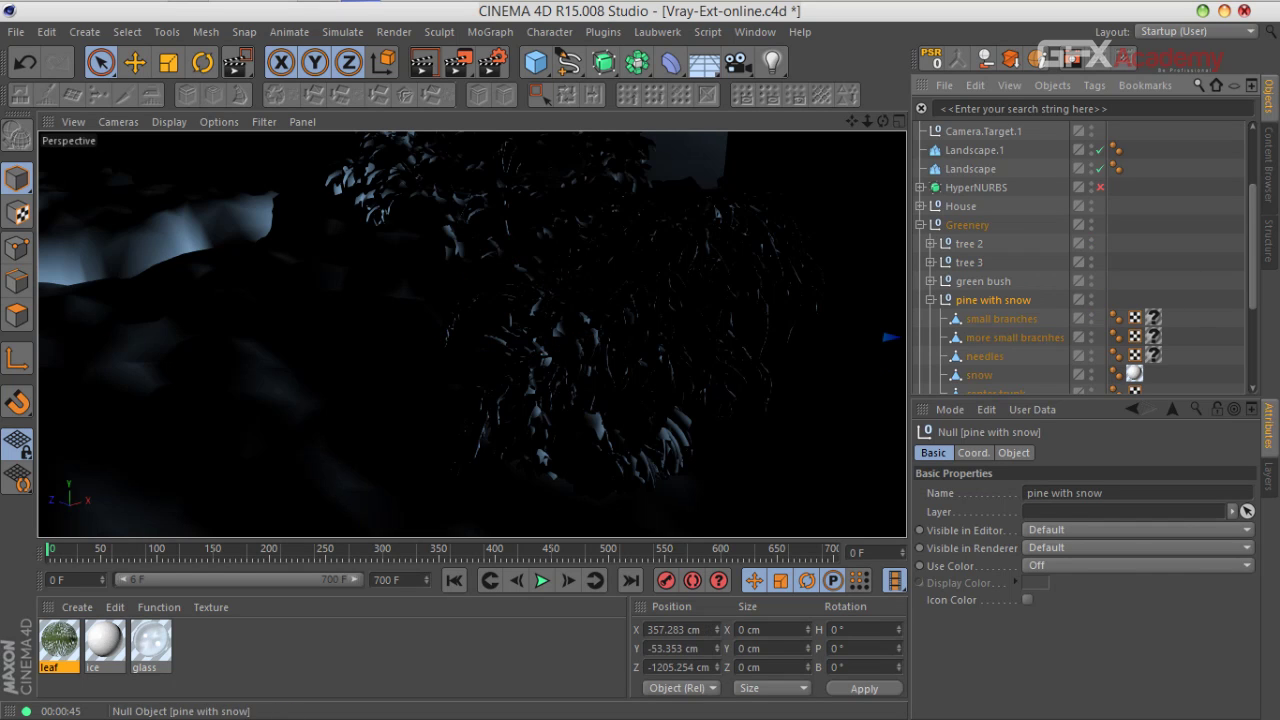
pyautogui.scroll(-2, 992, 300)
pyautogui.click(975, 300)
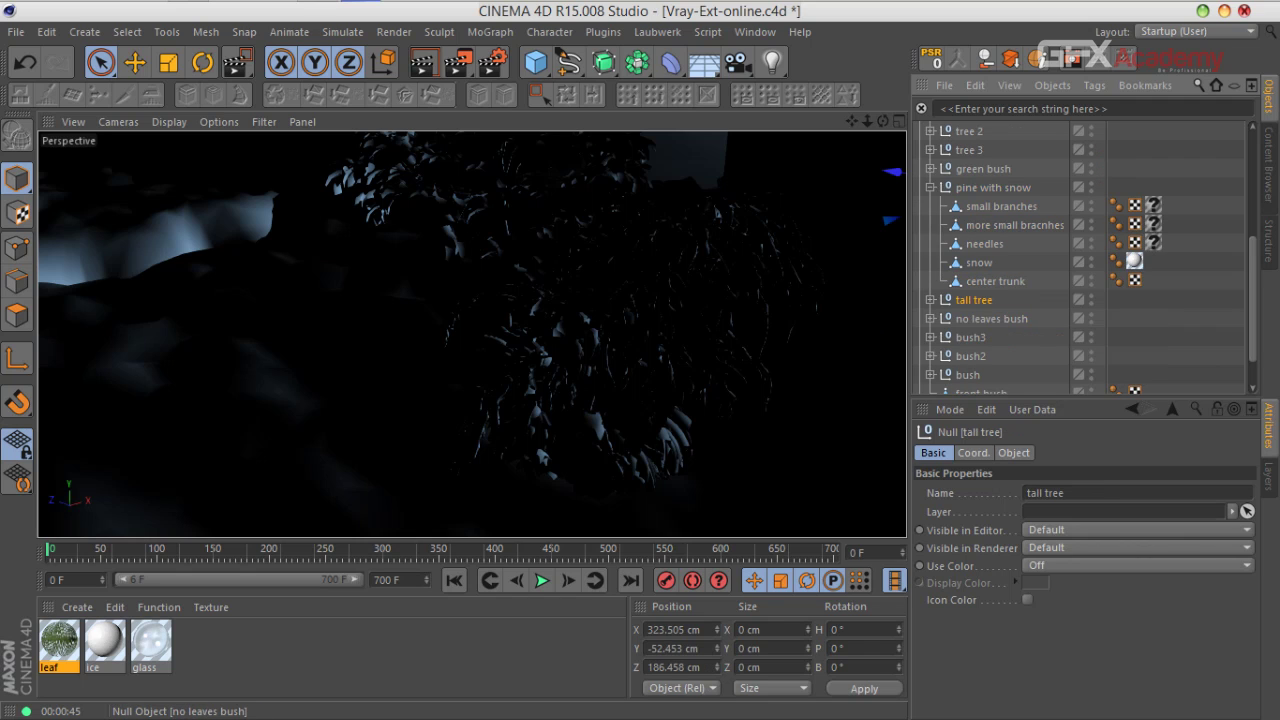
pyautogui.click(988, 319)
pyautogui.click(971, 338)
pyautogui.click(971, 356)
pyautogui.click(968, 374)
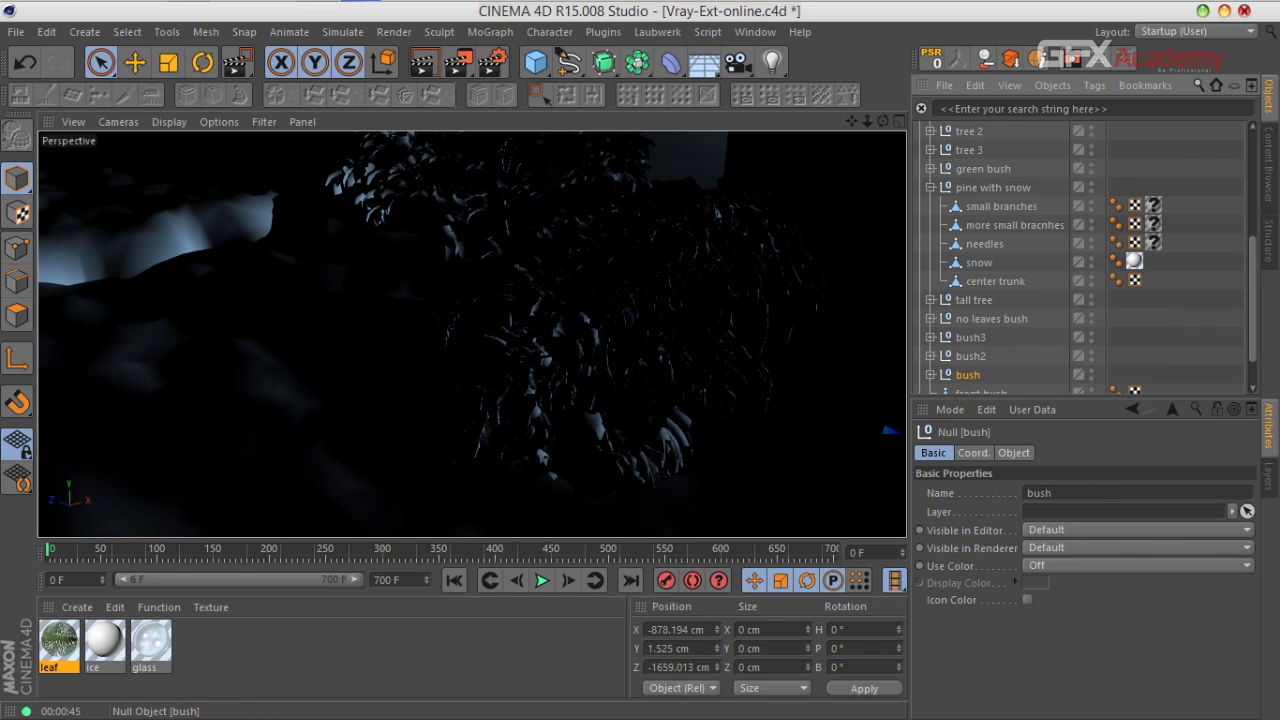
pyautogui.scroll(-1, 968, 373)
pyautogui.scroll(6, 1000, 300)
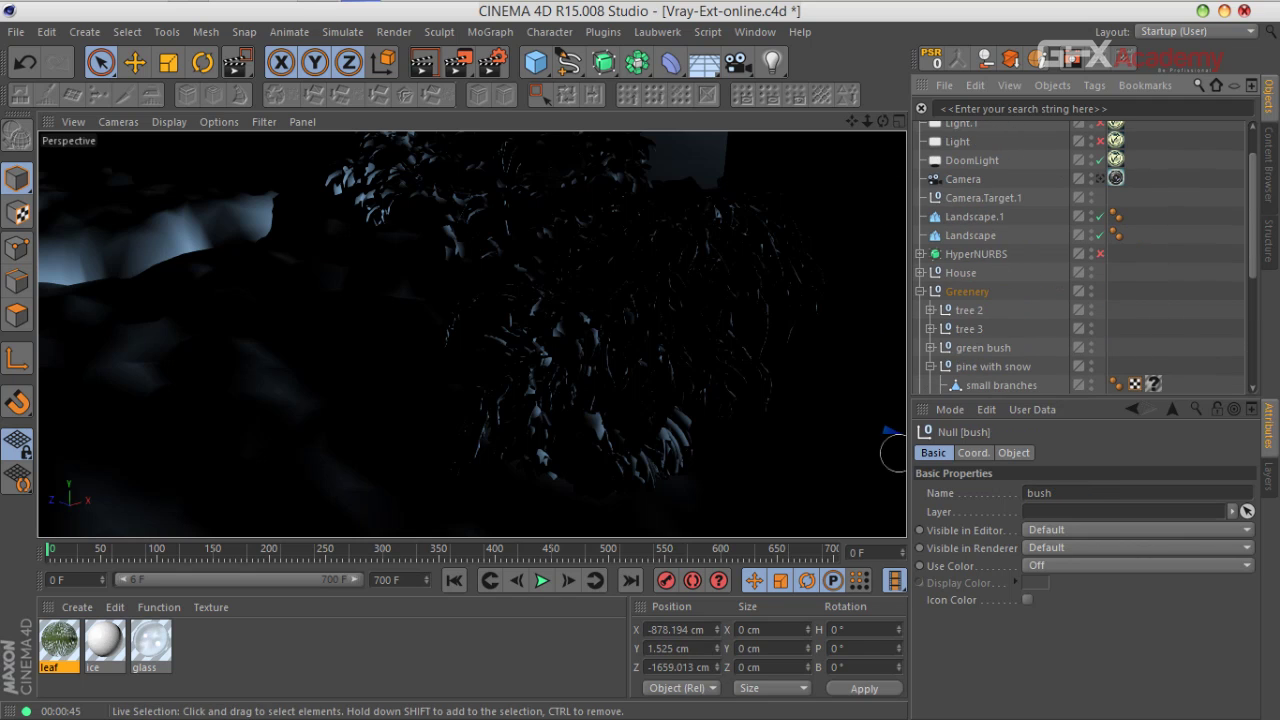
# Step: Select the snowy shrub in the viewport and expand its green bush group in the object hierarchy
pyautogui.click(672, 459)
pyautogui.click(666, 459)
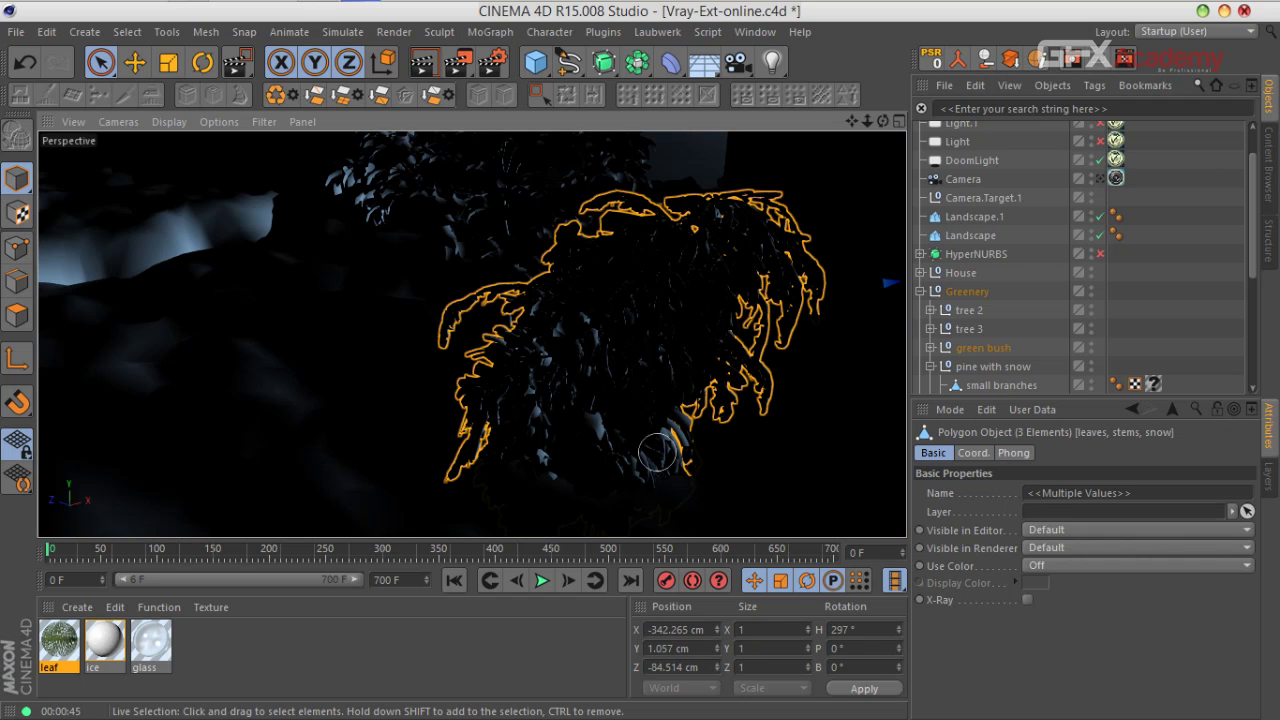
pyautogui.click(983, 348)
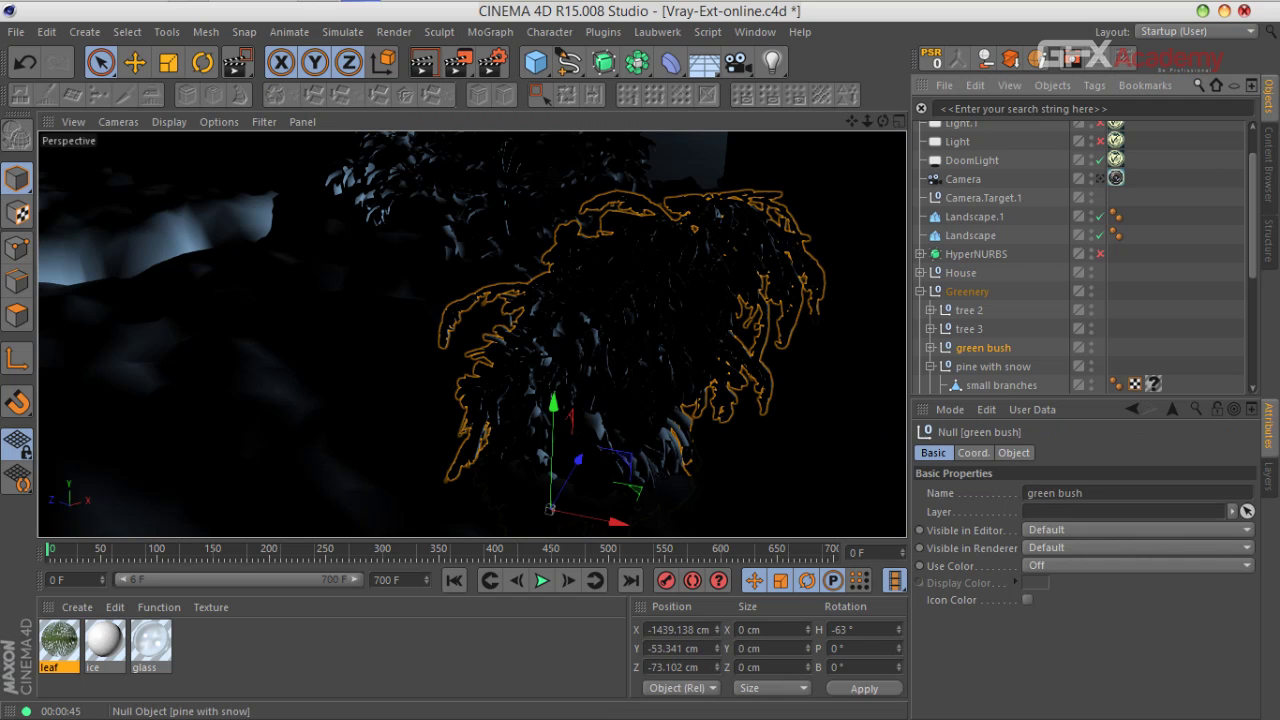
pyautogui.click(930, 348)
pyautogui.scroll(-2, 970, 310)
pyautogui.click(1185, 274)
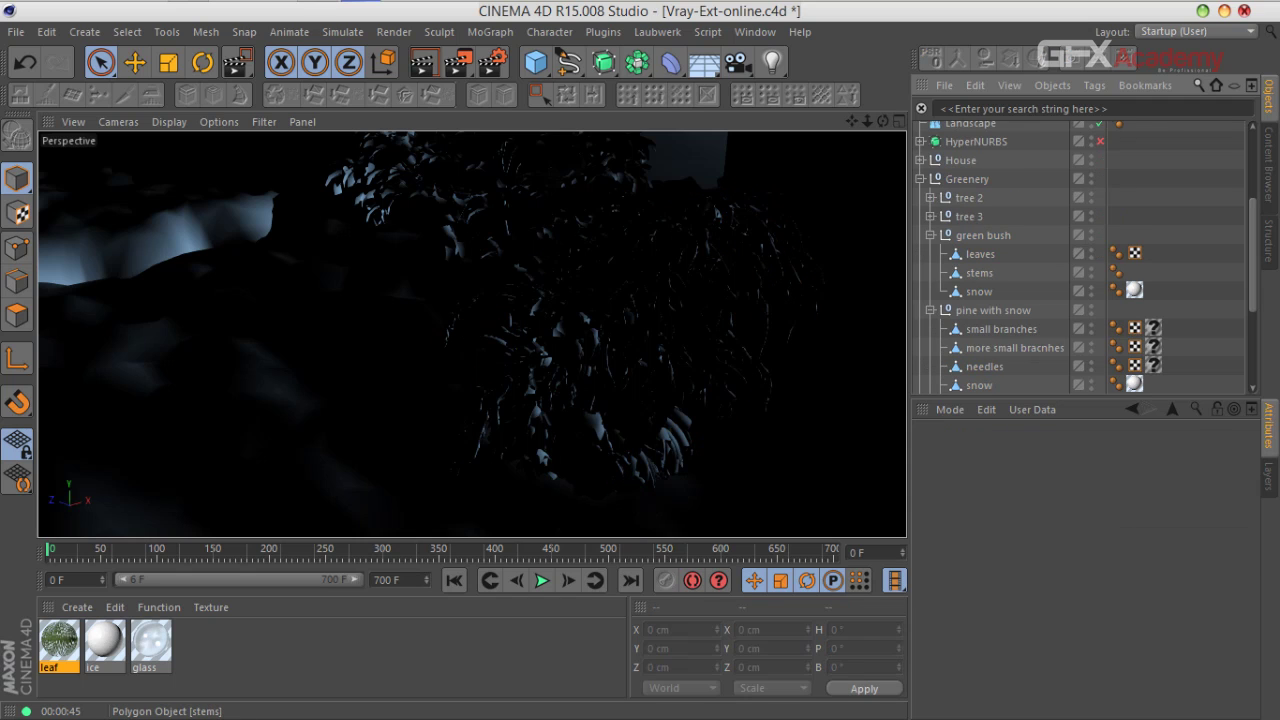
# Step: Apply the leaf material to the leaves object of the green bush and clear the selection
pyautogui.click(980, 254)
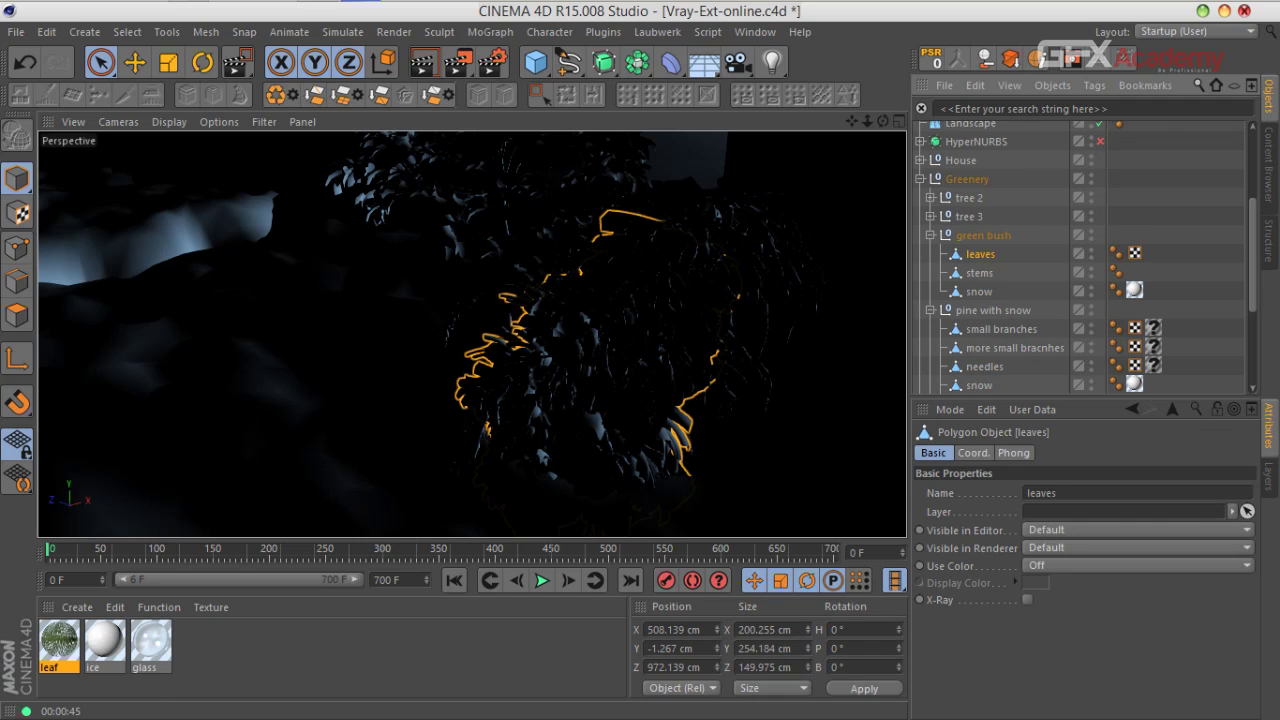
pyautogui.moveTo(59, 640); pyautogui.dragTo(980, 254)
pyautogui.click(1185, 274)
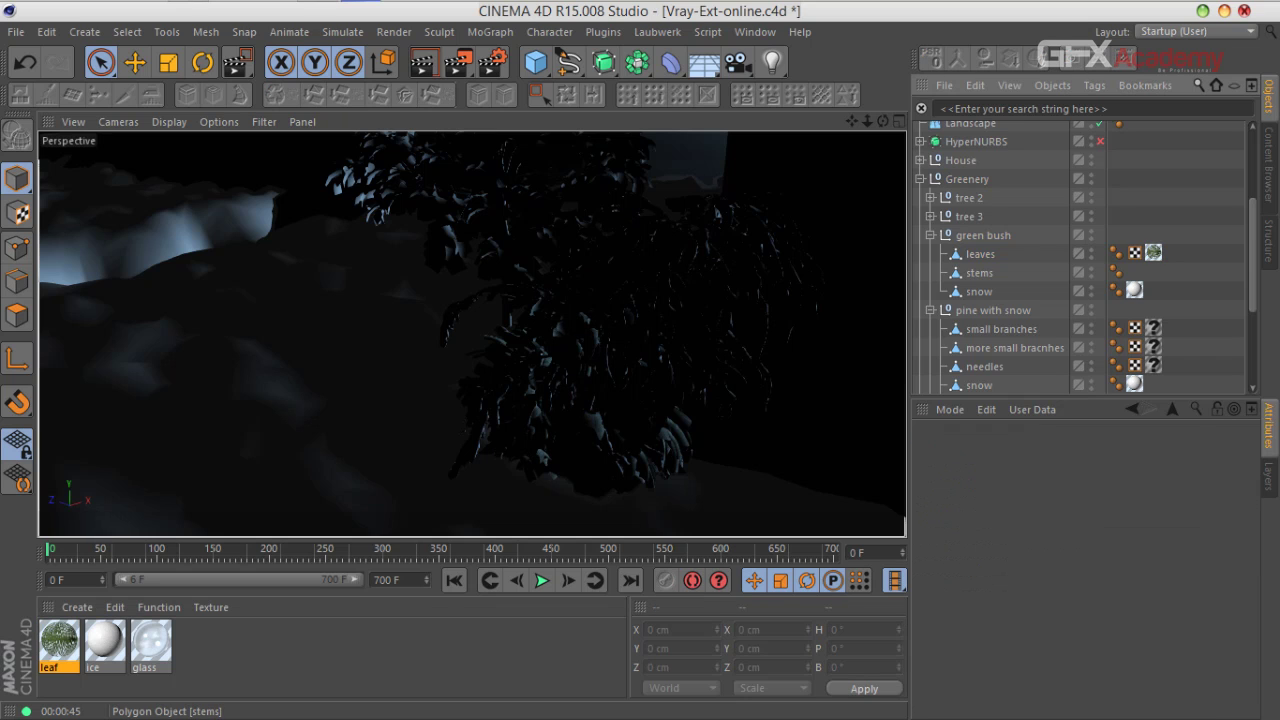
# Step: Render a preview of the green bush with its leaf material, then select its leaves object
pyautogui.scroll(3, 1000, 255)
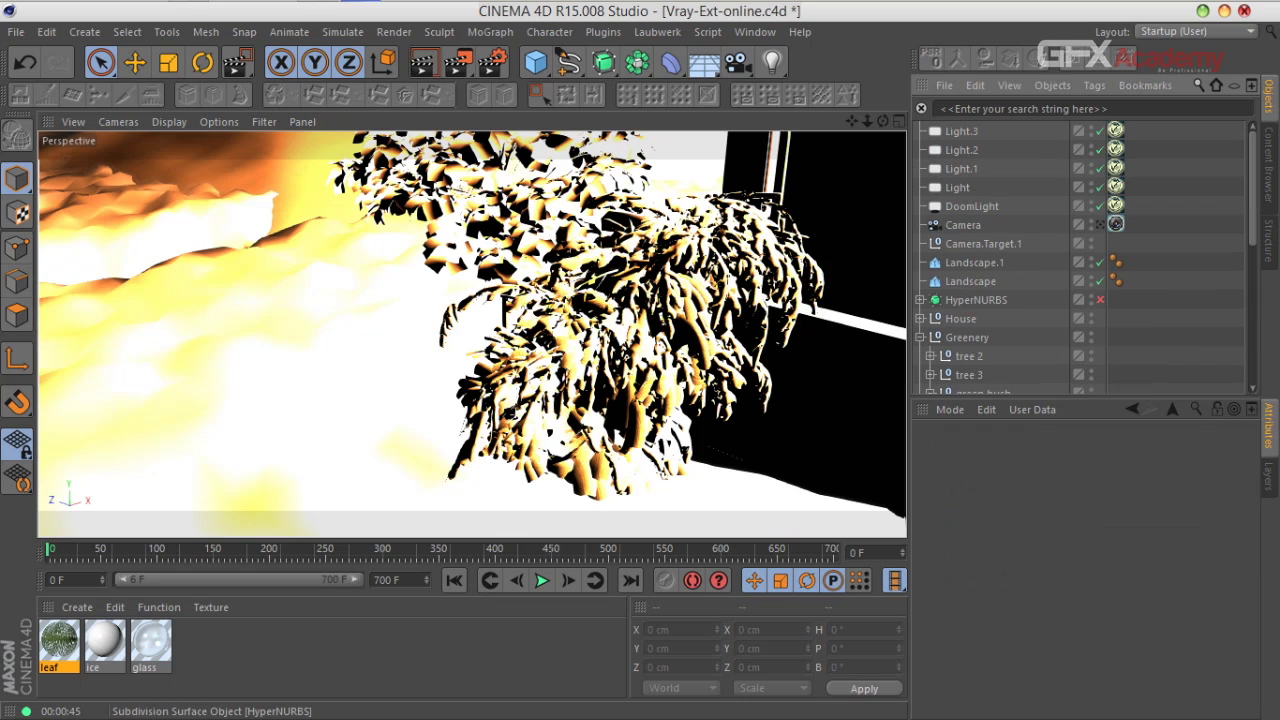
pyautogui.scroll(-5, 990, 270)
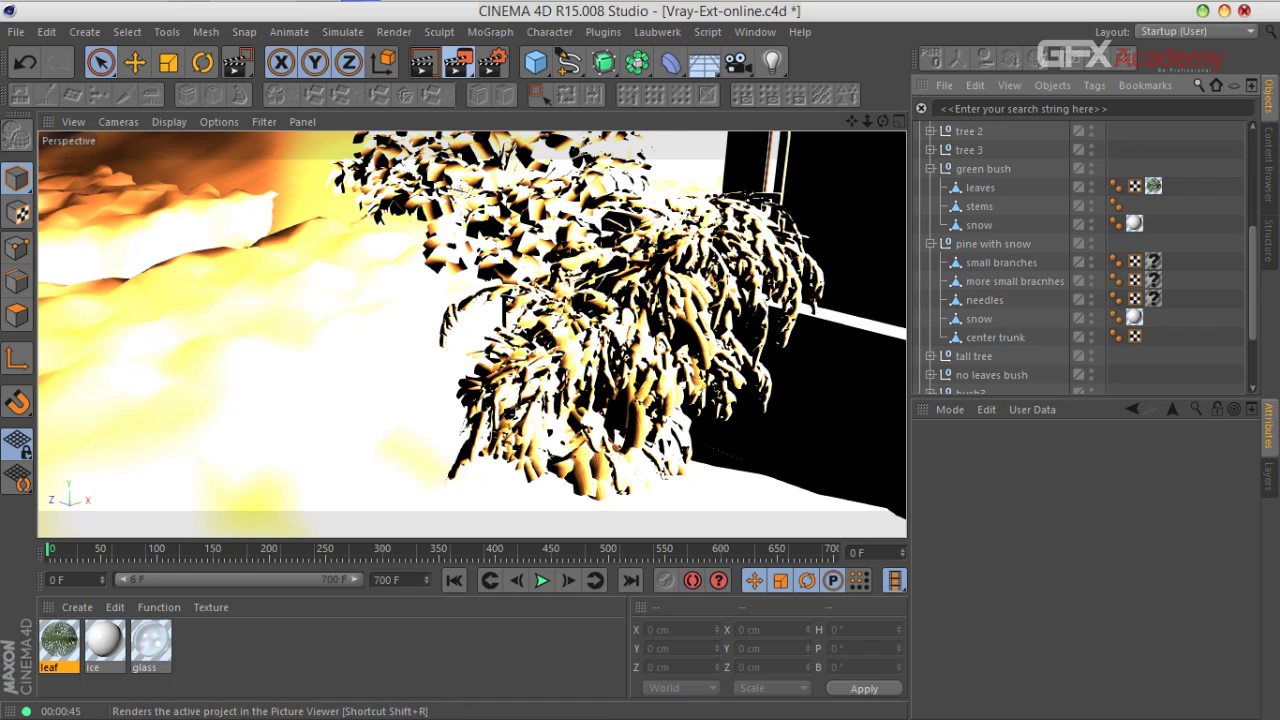
pyautogui.hotkey('ctrl', 'r')
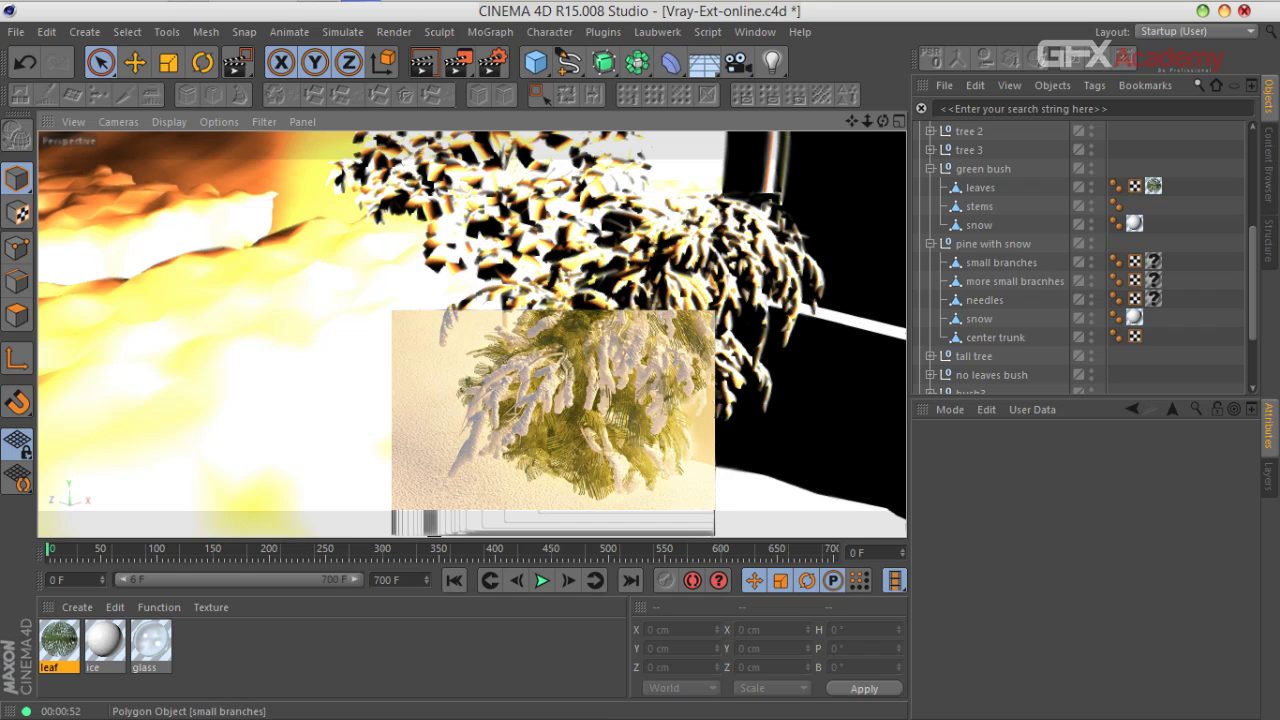
pyautogui.click(978, 188)
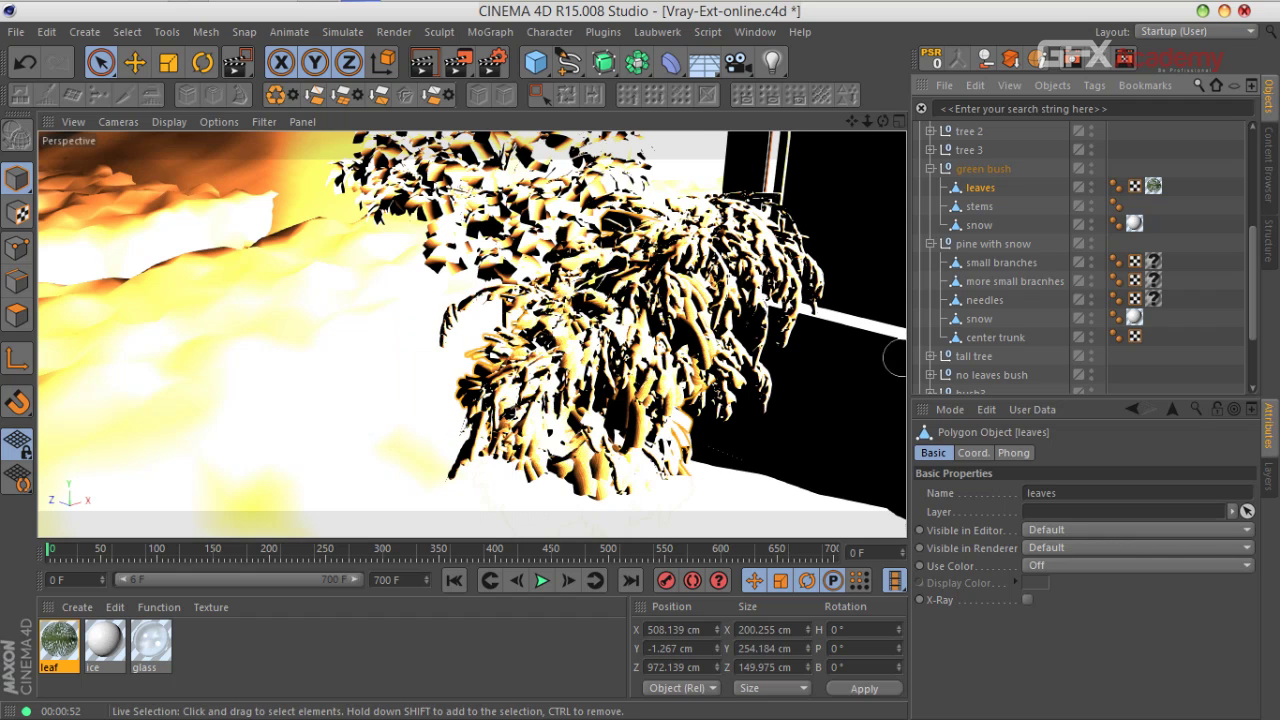
# Step: Filter the object hierarchy by "light" and turn off DoomLight
pyautogui.scroll(4, 1000, 235)
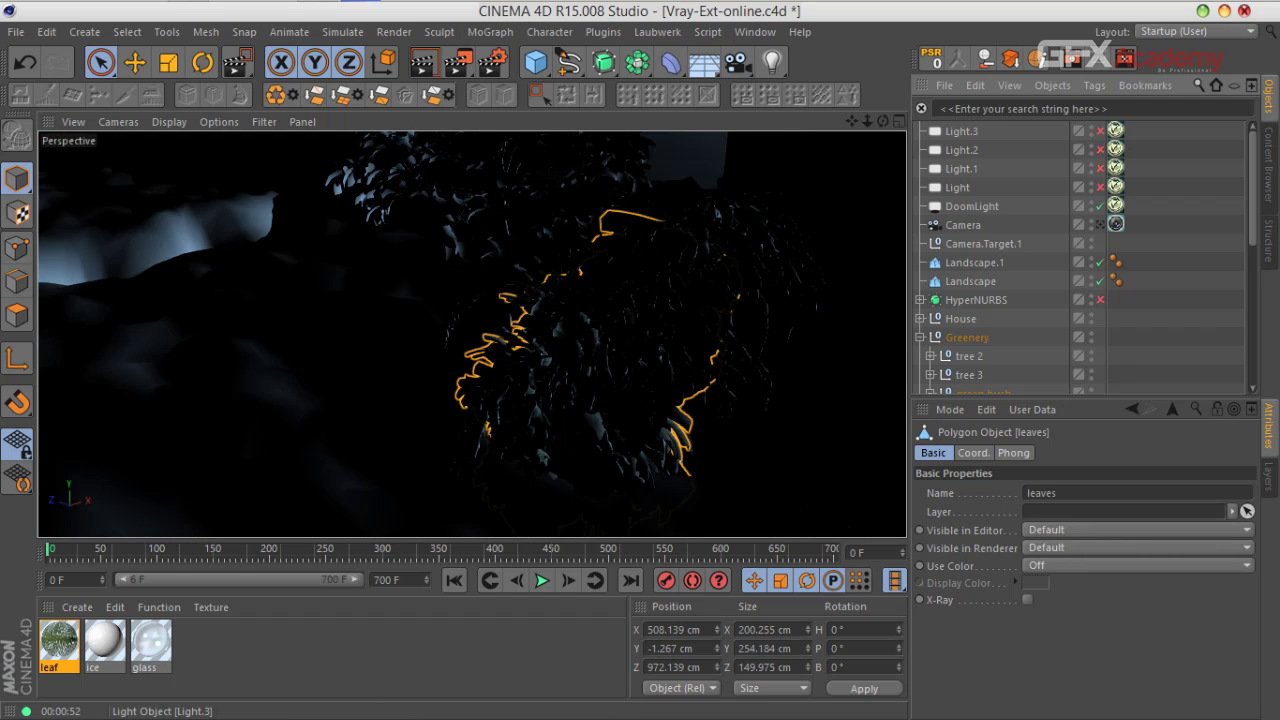
pyautogui.click(1058, 109)
pyautogui.write('light')
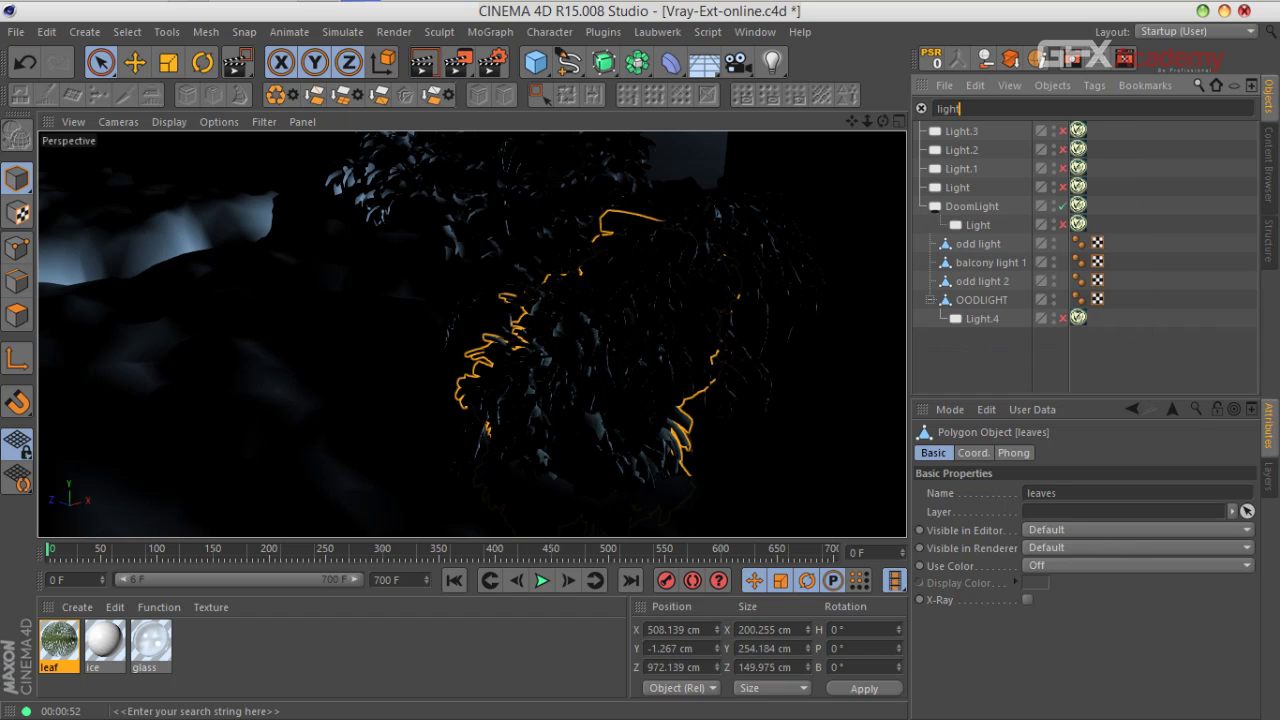
pyautogui.click(1063, 206)
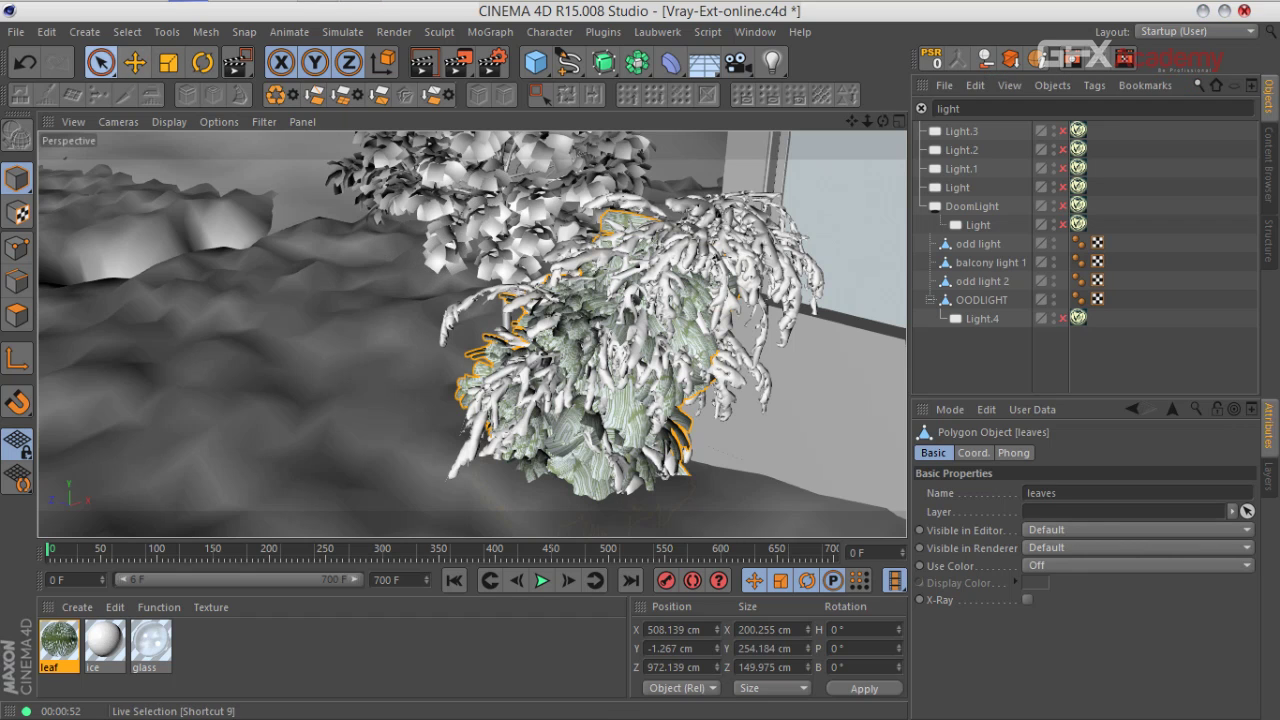
# Step: With Live Selection at radius 10, select the tree's leaves behind the shrub and clear the object search filter
pyautogui.click(100, 62)
pyautogui.doubleClick(1099, 509)
pyautogui.write('10')
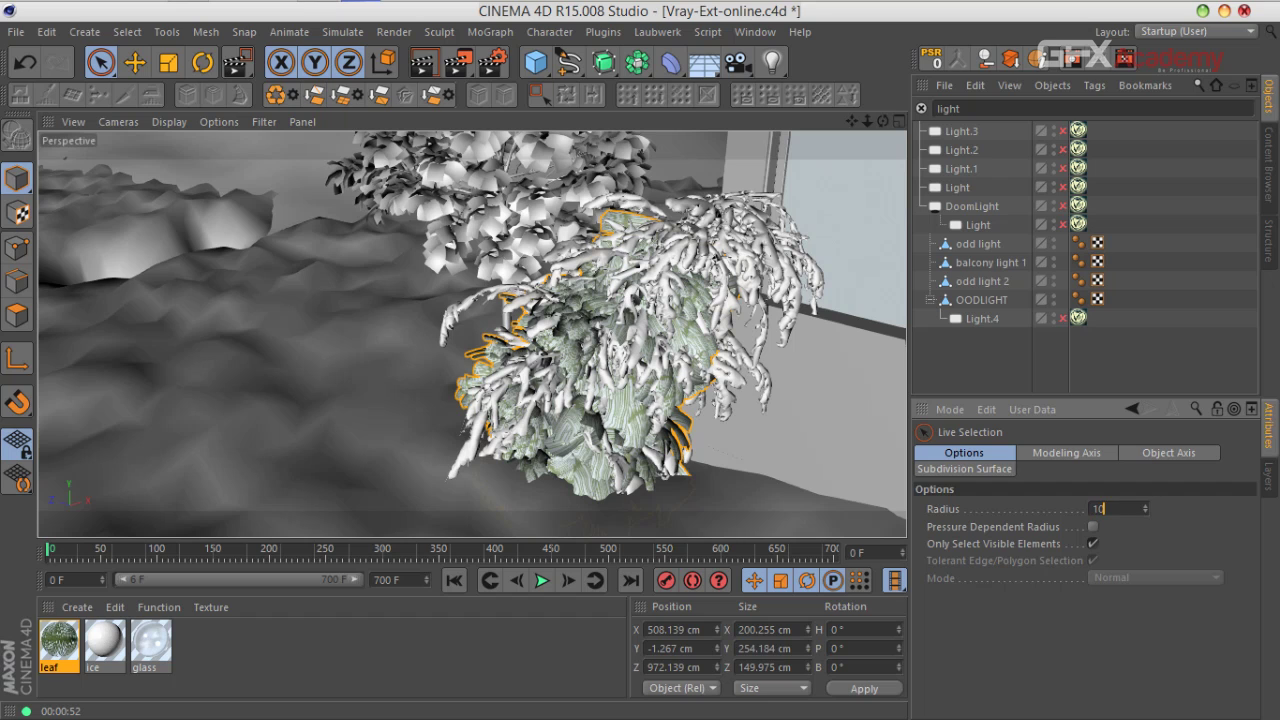
pyautogui.press('Return')
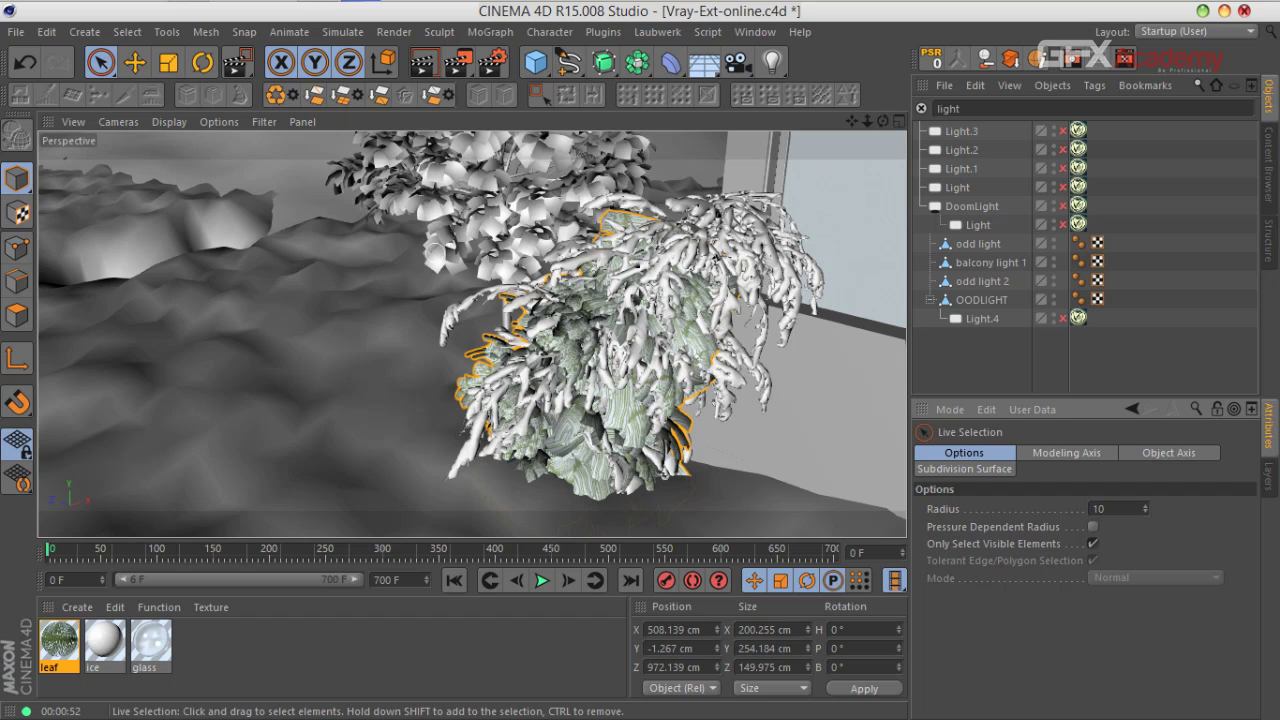
pyautogui.click(440, 253)
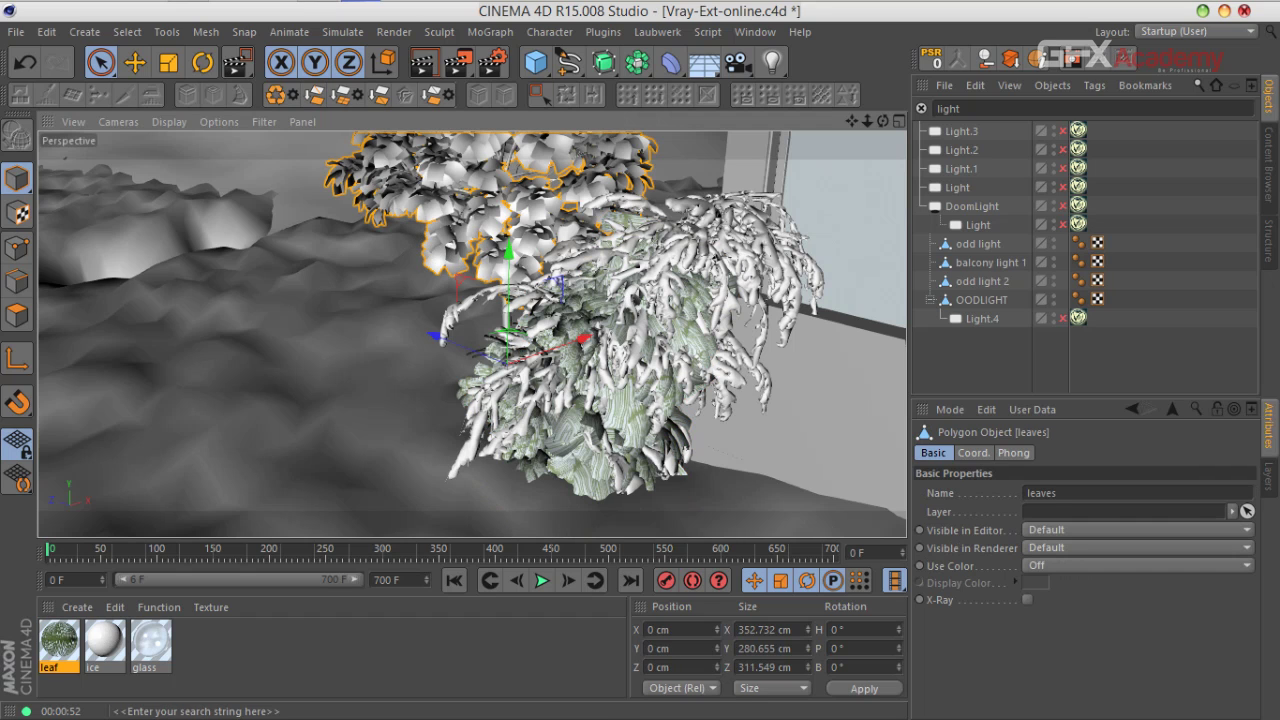
pyautogui.click(921, 108)
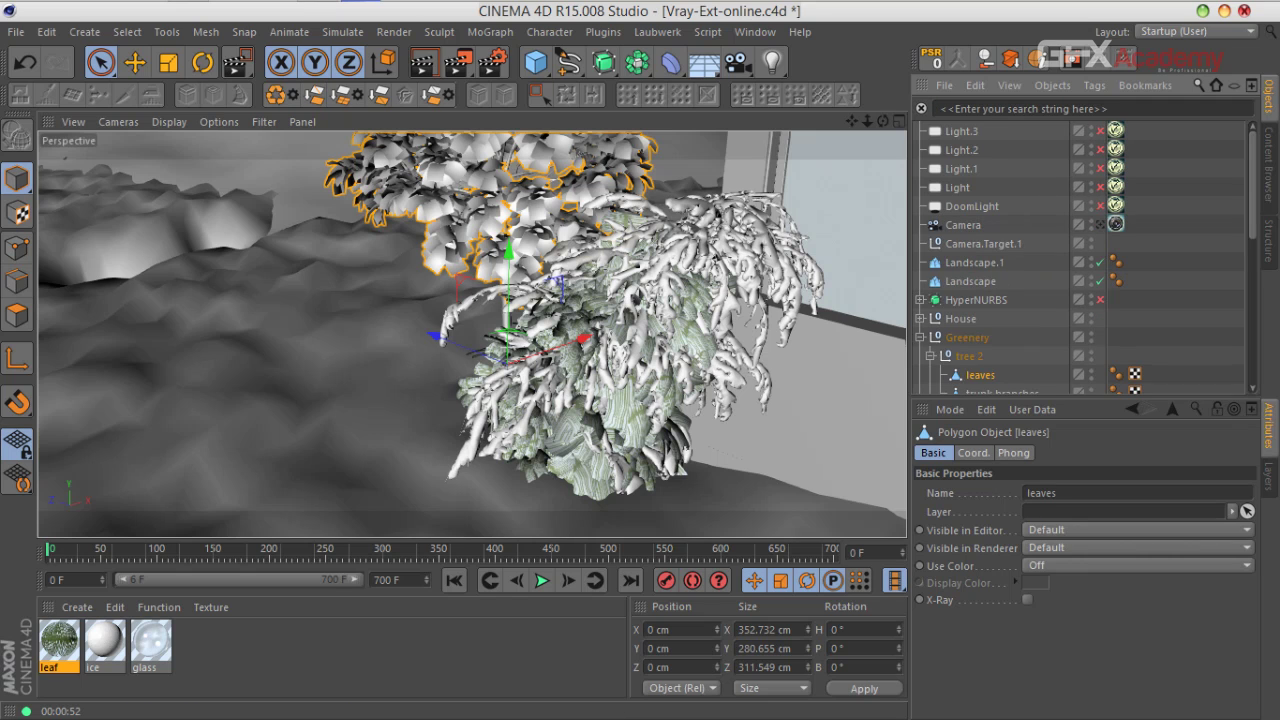
# Step: Duplicate the leaf material and load AM100_062_color_leaf_02.jpg as the copy's diffuse texture
pyautogui.keyDown('ctrl'); pyautogui.moveTo(59, 640); pyautogui.dragTo(84, 640); pyautogui.keyUp('ctrl')
pyautogui.doubleClick(105, 640)
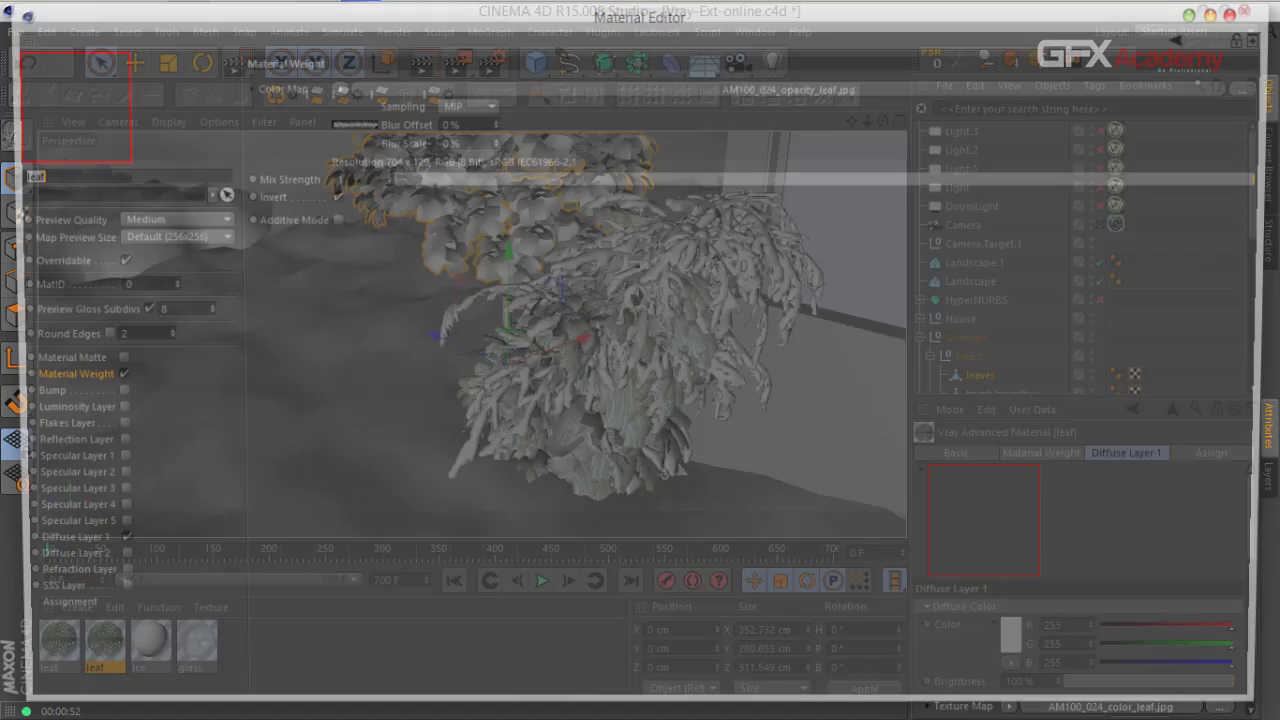
pyautogui.click(56, 547)
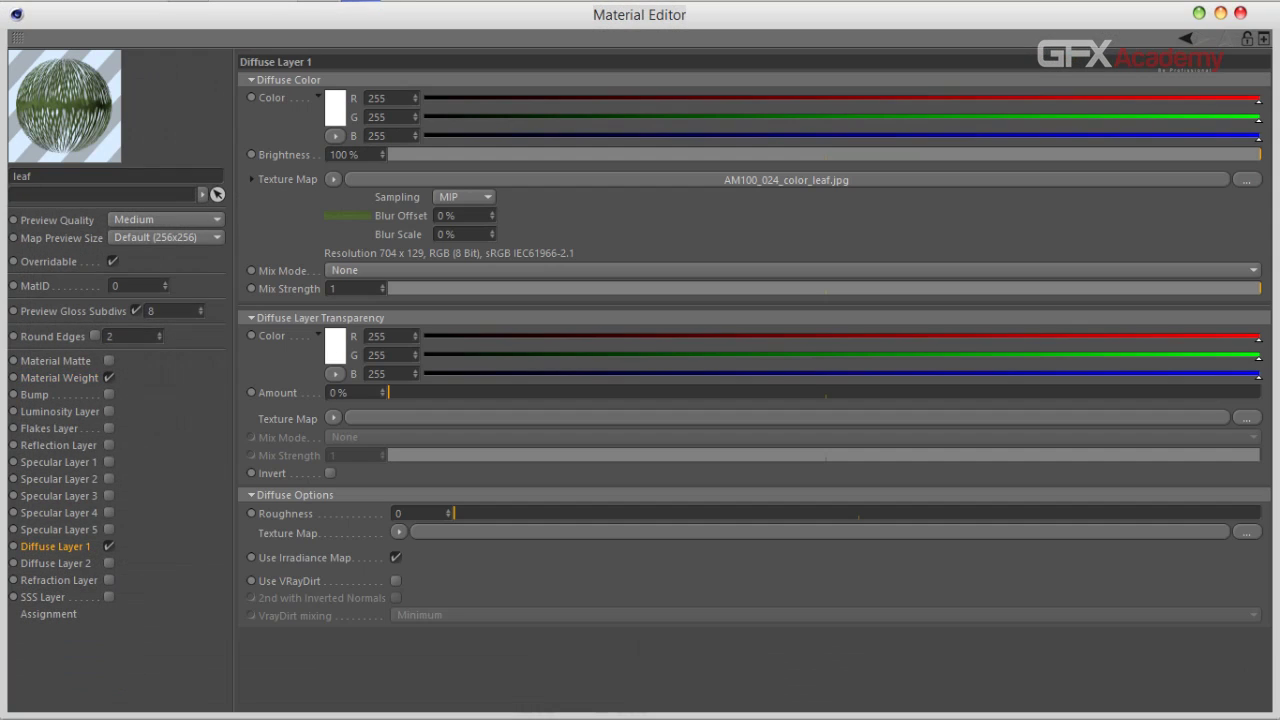
pyautogui.click(1246, 180)
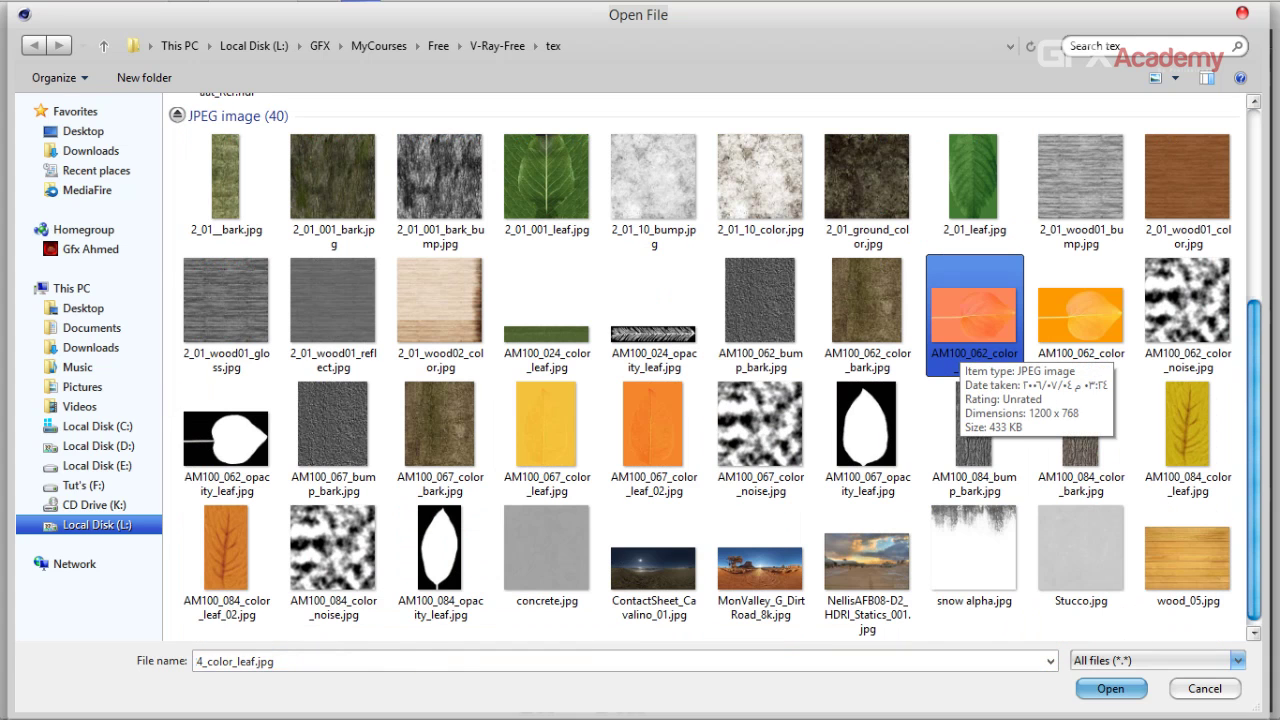
pyautogui.click(1080, 315)
pyautogui.doubleClick(1080, 315)
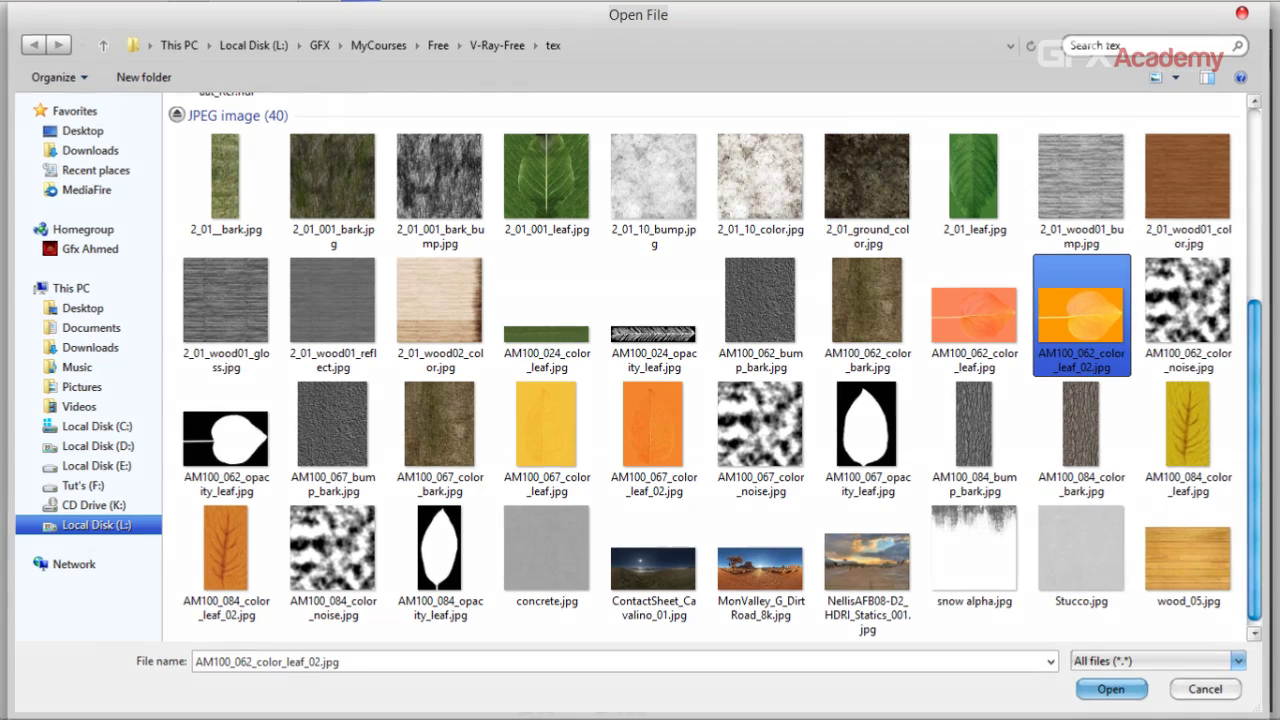
pyautogui.press('Return')
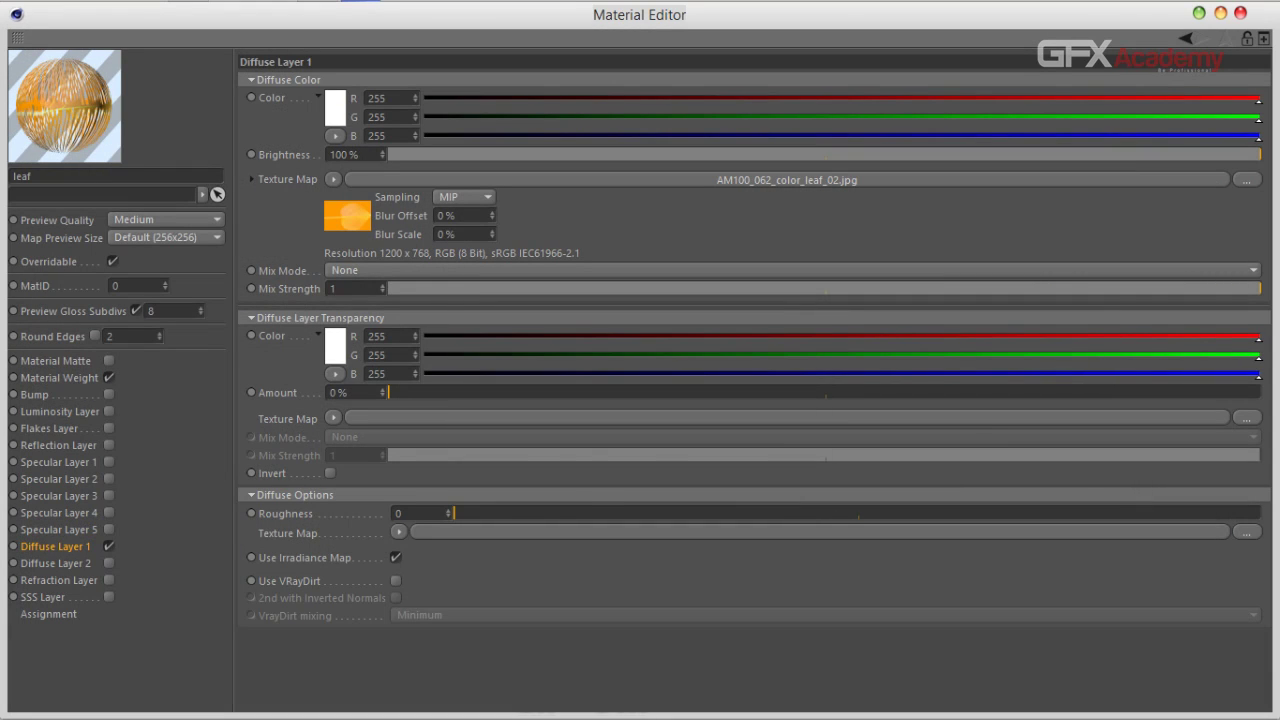
# Step: Replace the copied leaf material's Material Weight color map with AM100_062_opacity_leaf.jpg
pyautogui.click(59, 378)
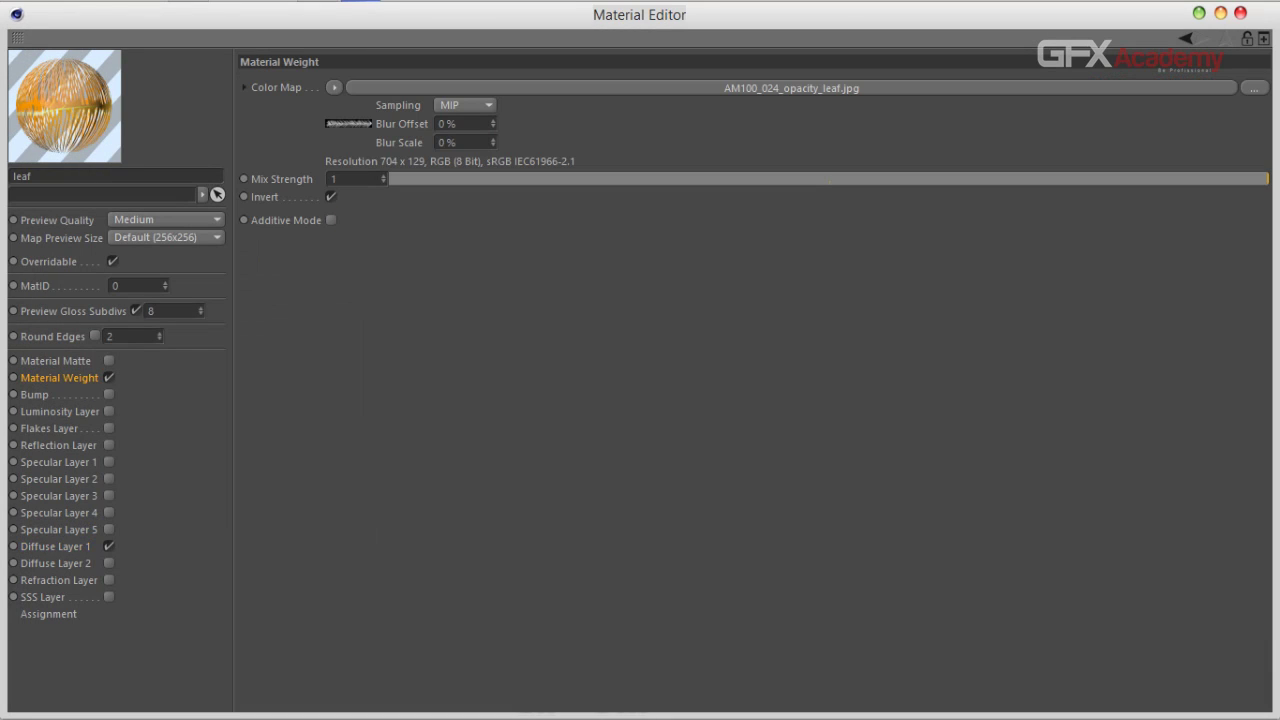
pyautogui.click(1254, 88)
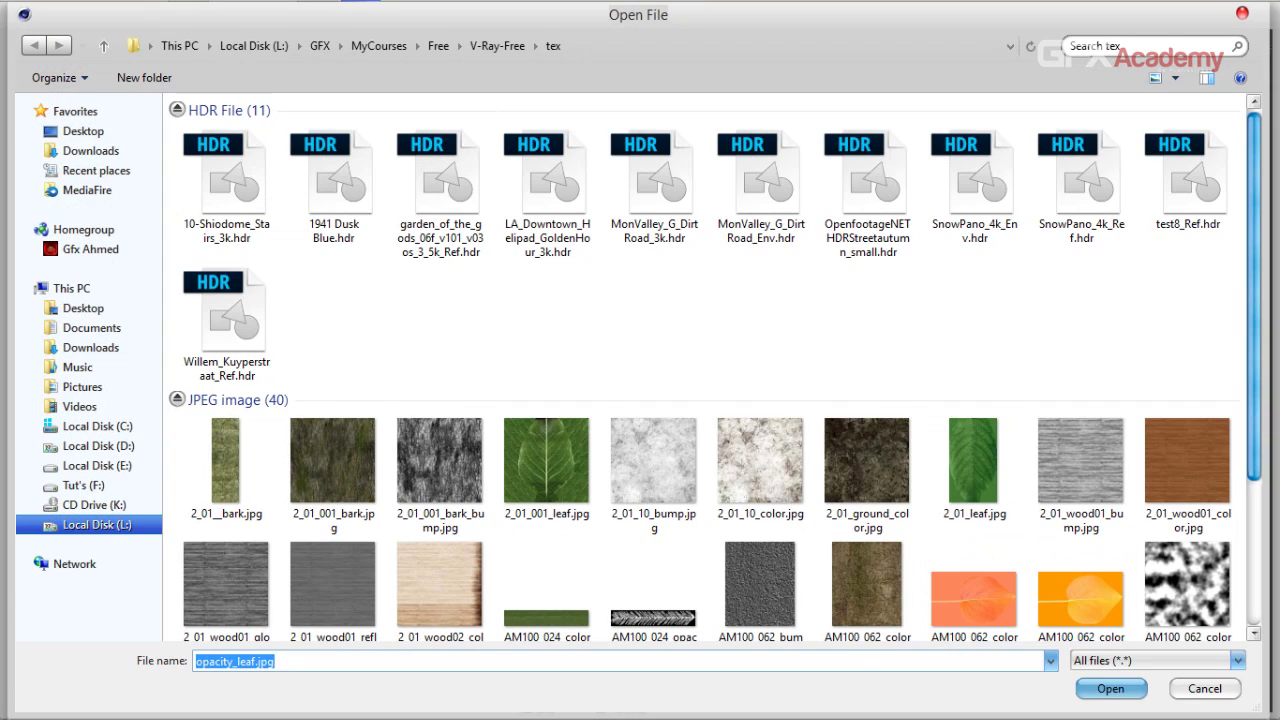
pyautogui.click(974, 330)
pyautogui.scroll(-3, 700, 400)
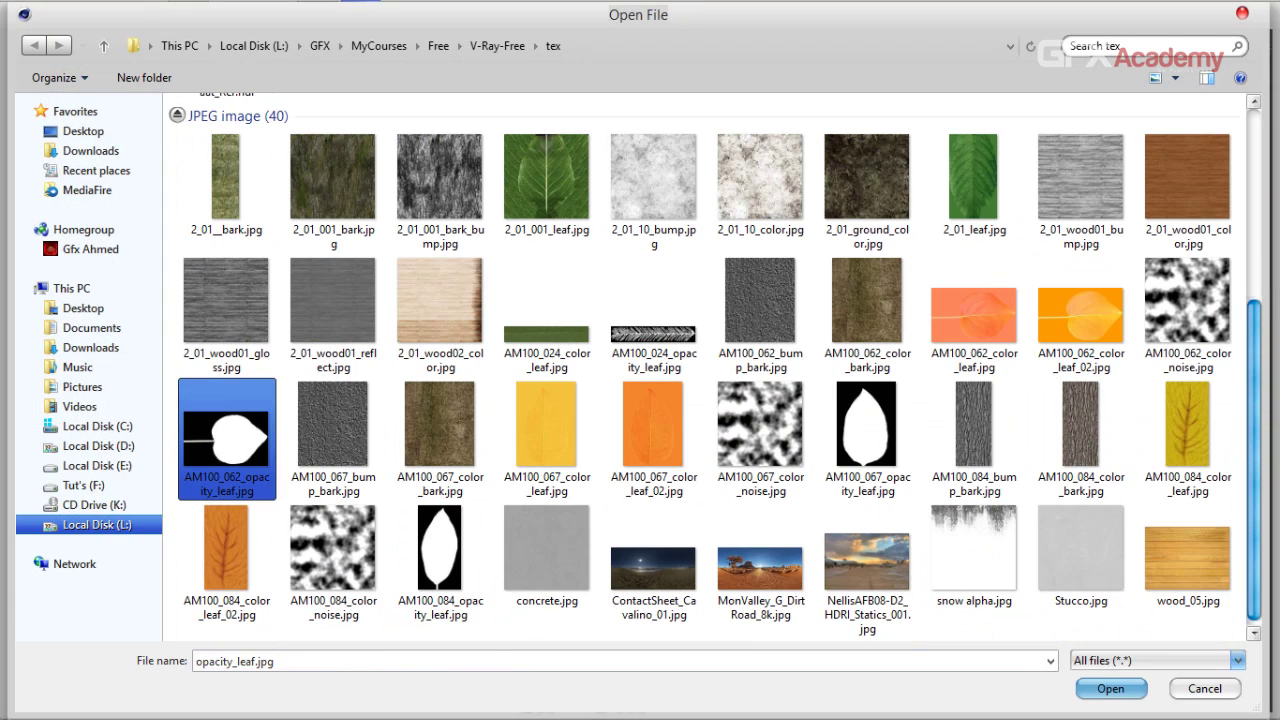
pyautogui.click(226, 438)
pyautogui.press('Return')
pyautogui.click(751, 437)
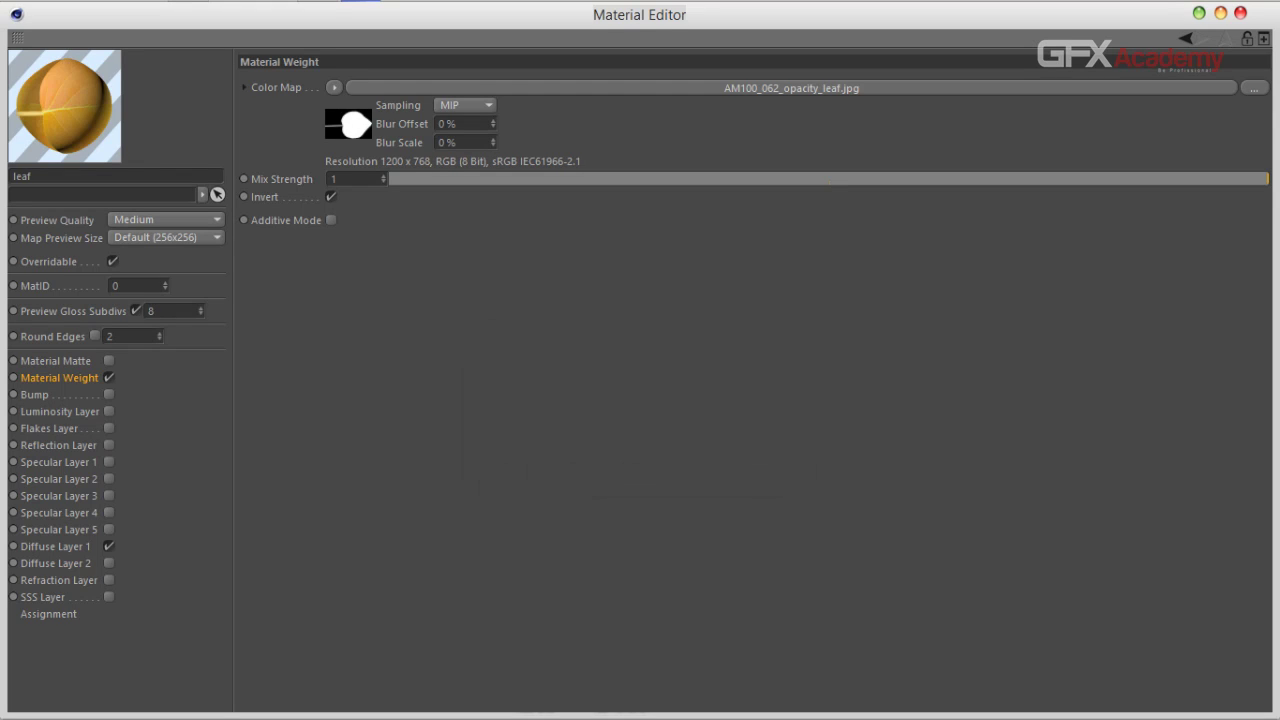
# Step: Switch the copied leaf material's preview to a flat plane and close the material editor
pyautogui.rightClick(63, 115)
pyautogui.click(98, 306)
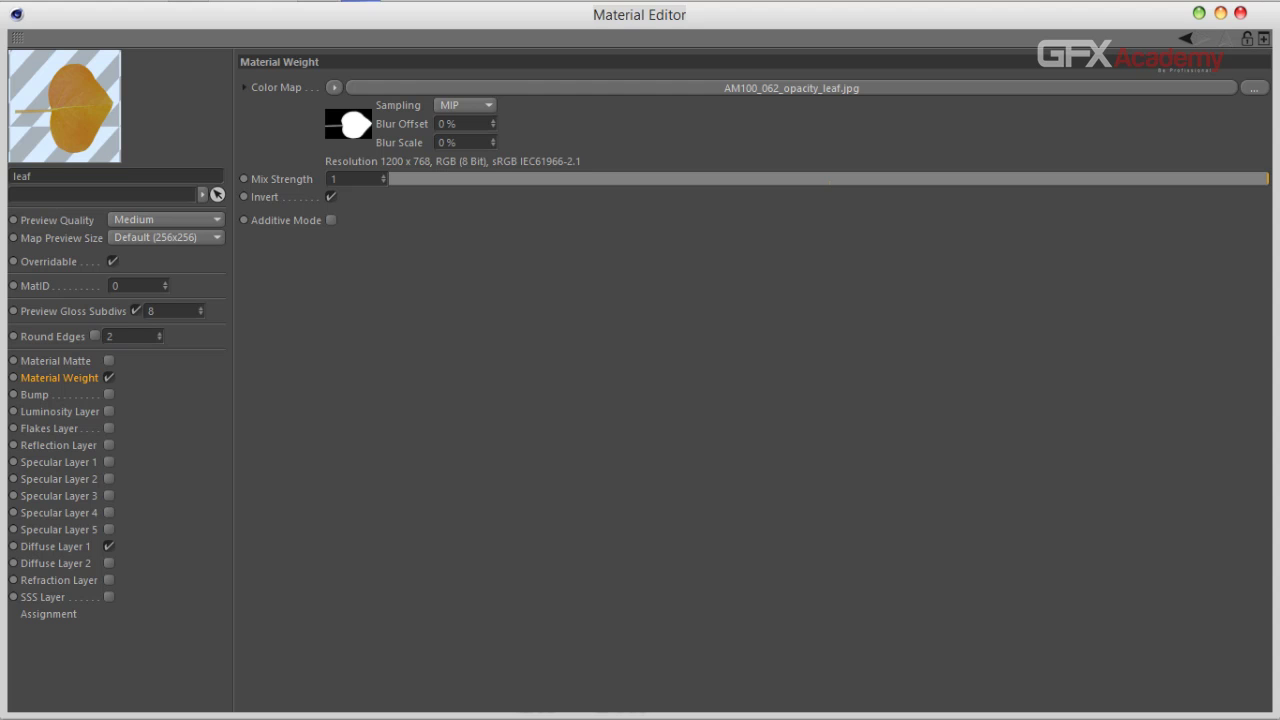
pyautogui.click(1240, 13)
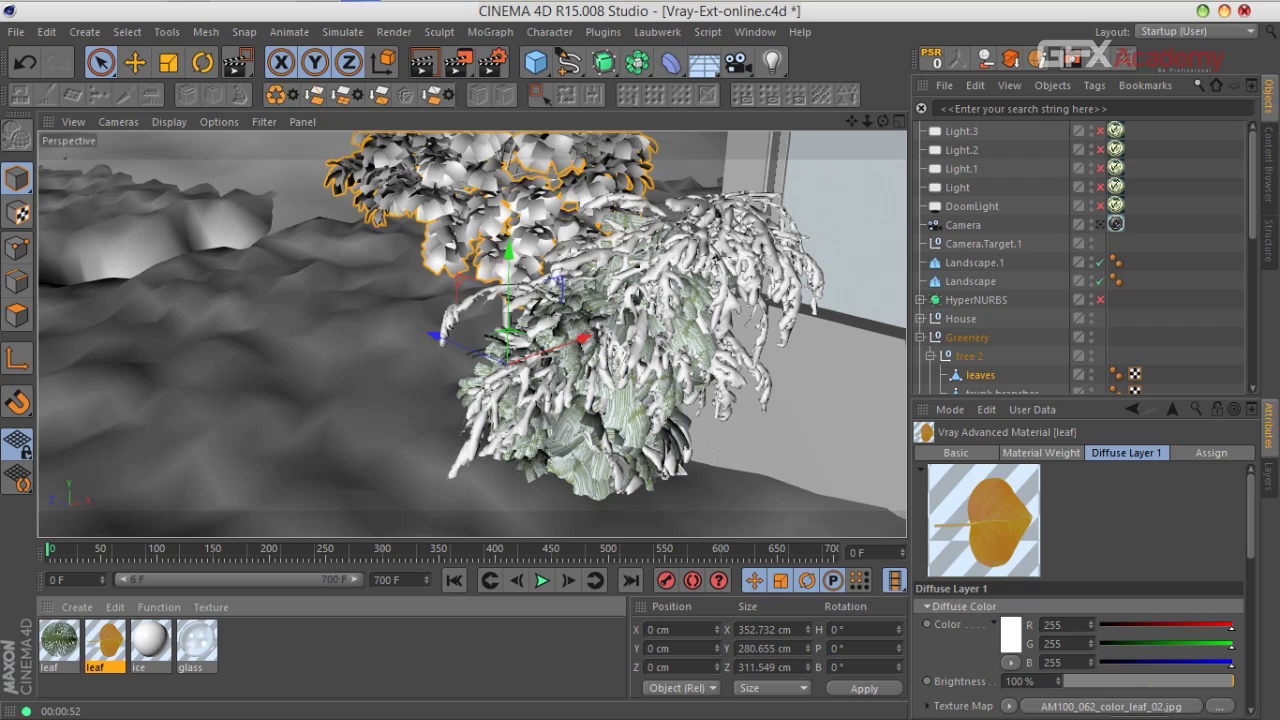
# Step: Apply the orange leaf material to the leaves of tree 2 and turn DoomLight back on for a test render
pyautogui.moveTo(105, 640); pyautogui.dragTo(980, 376)
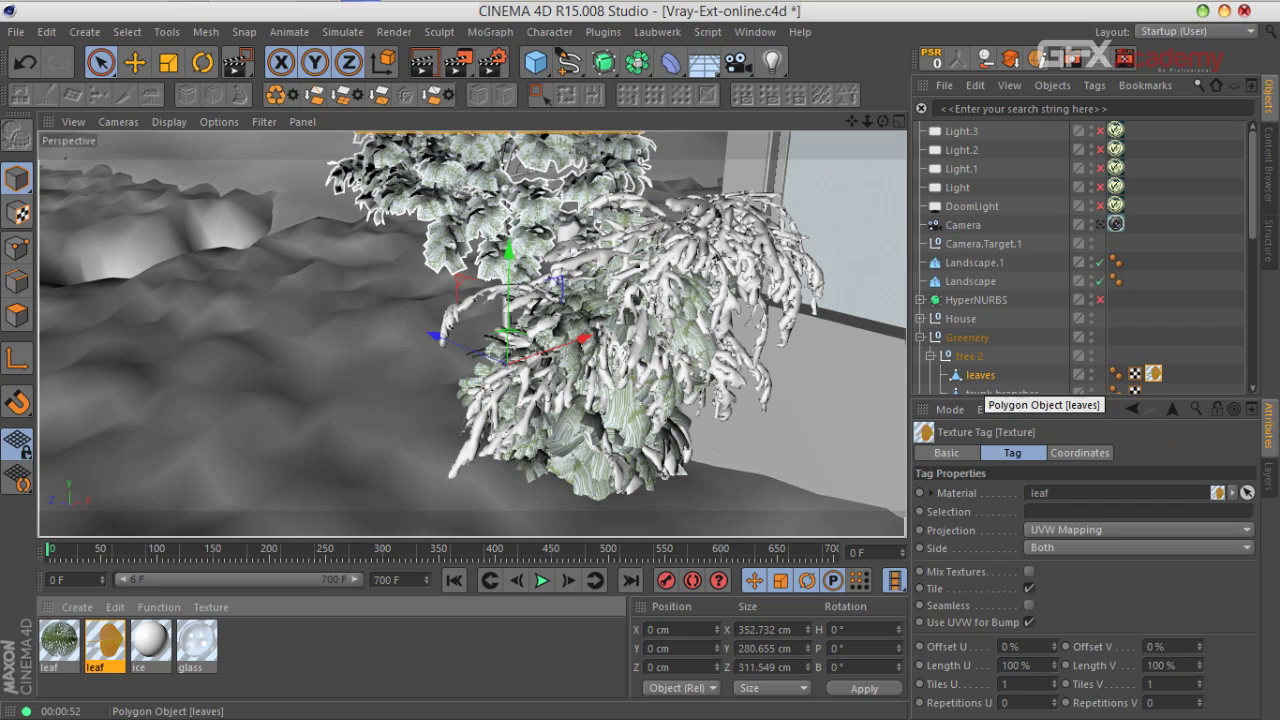
pyautogui.moveTo(459, 63); pyautogui.dragTo(535, 87)
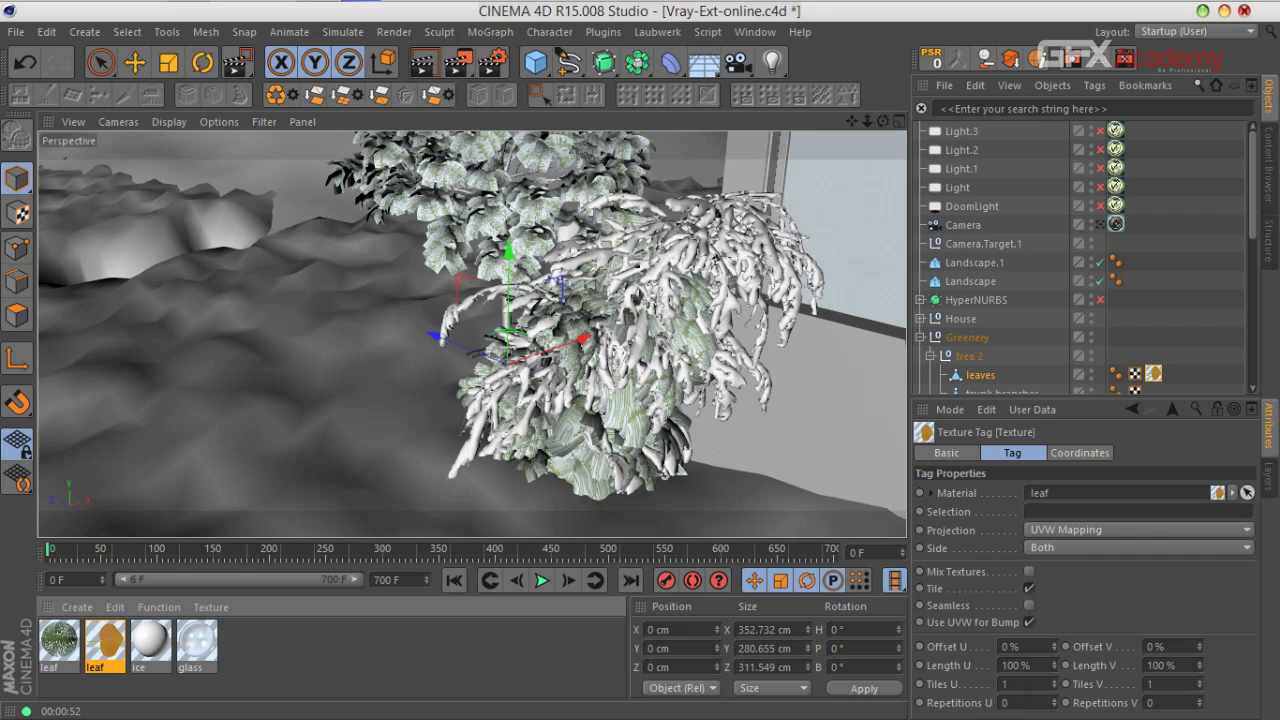
pyautogui.click(1100, 206)
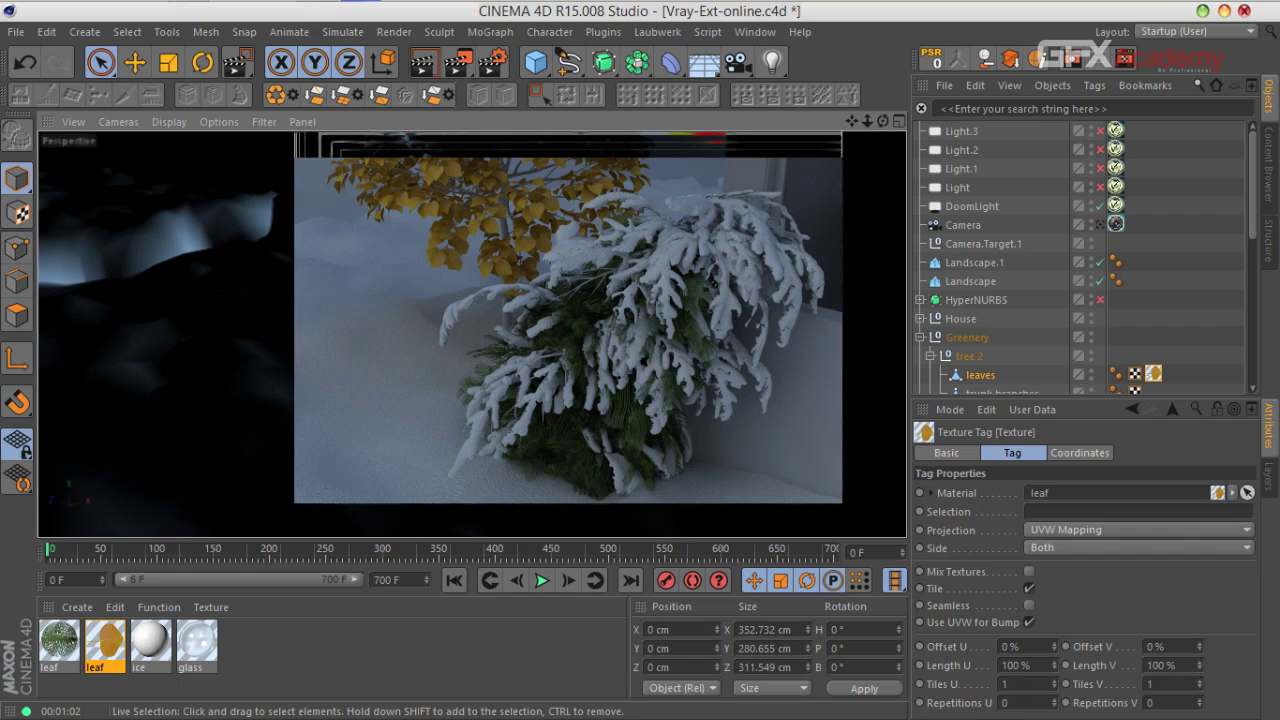
# Step: Render close-up regions of tree 2's leaves to check the orange leaf material
pyautogui.scroll(8, 509, 213)
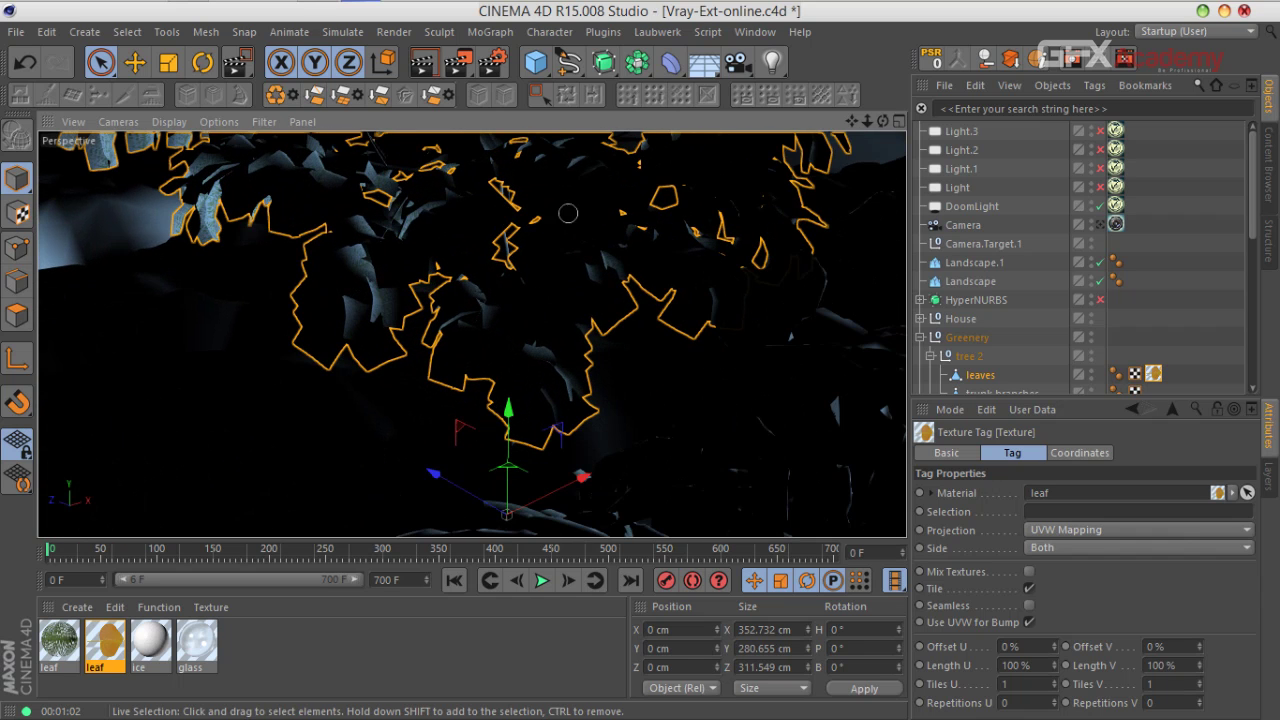
pyautogui.keyDown('alt'); pyautogui.moveTo(471, 334); pyautogui.dragTo(542, 423, button='middle'); pyautogui.keyUp('alt')
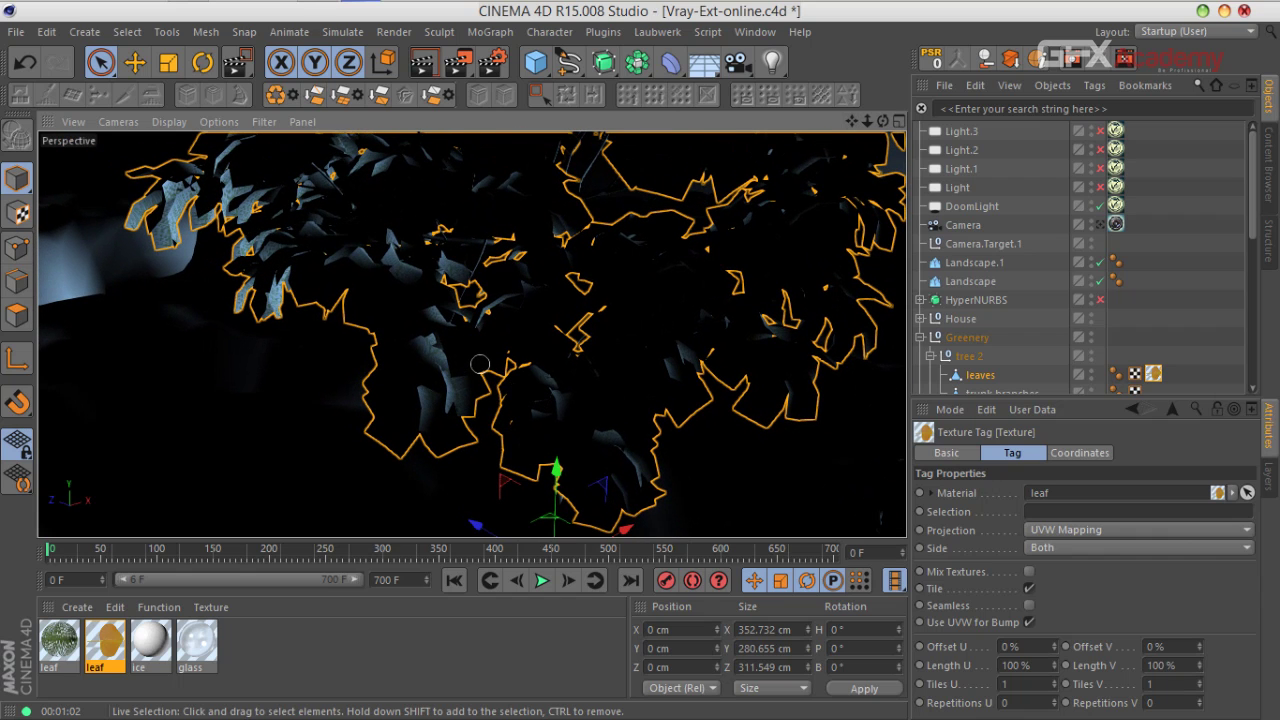
pyautogui.moveTo(458, 62); pyautogui.dragTo(572, 311)
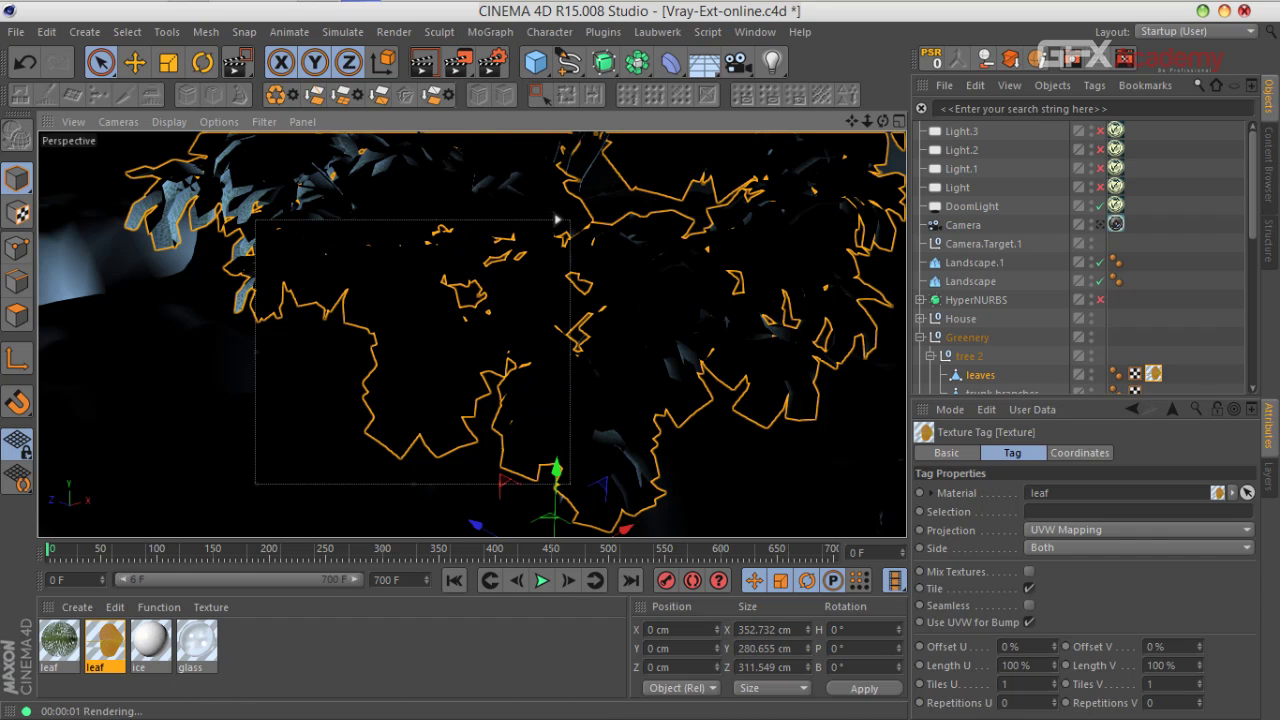
pyautogui.moveTo(557, 220); pyautogui.dragTo(534, 208)
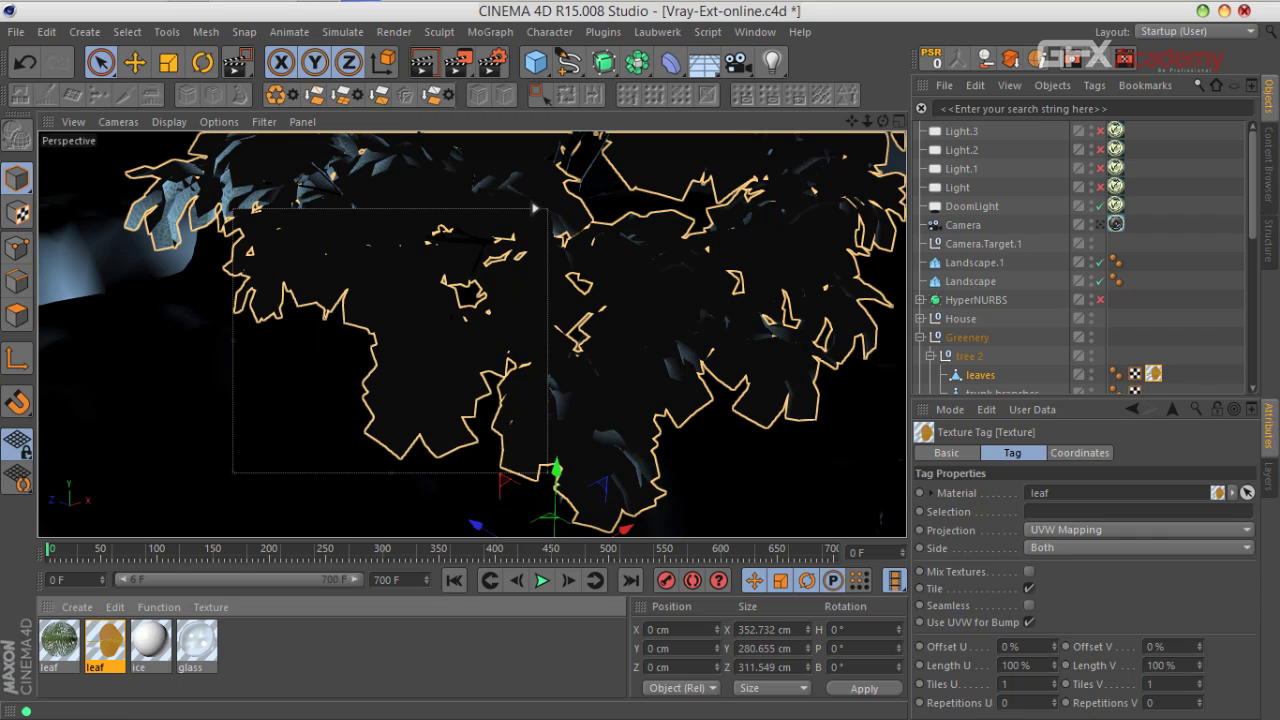
pyautogui.moveTo(458, 62); pyautogui.dragTo(530, 310)
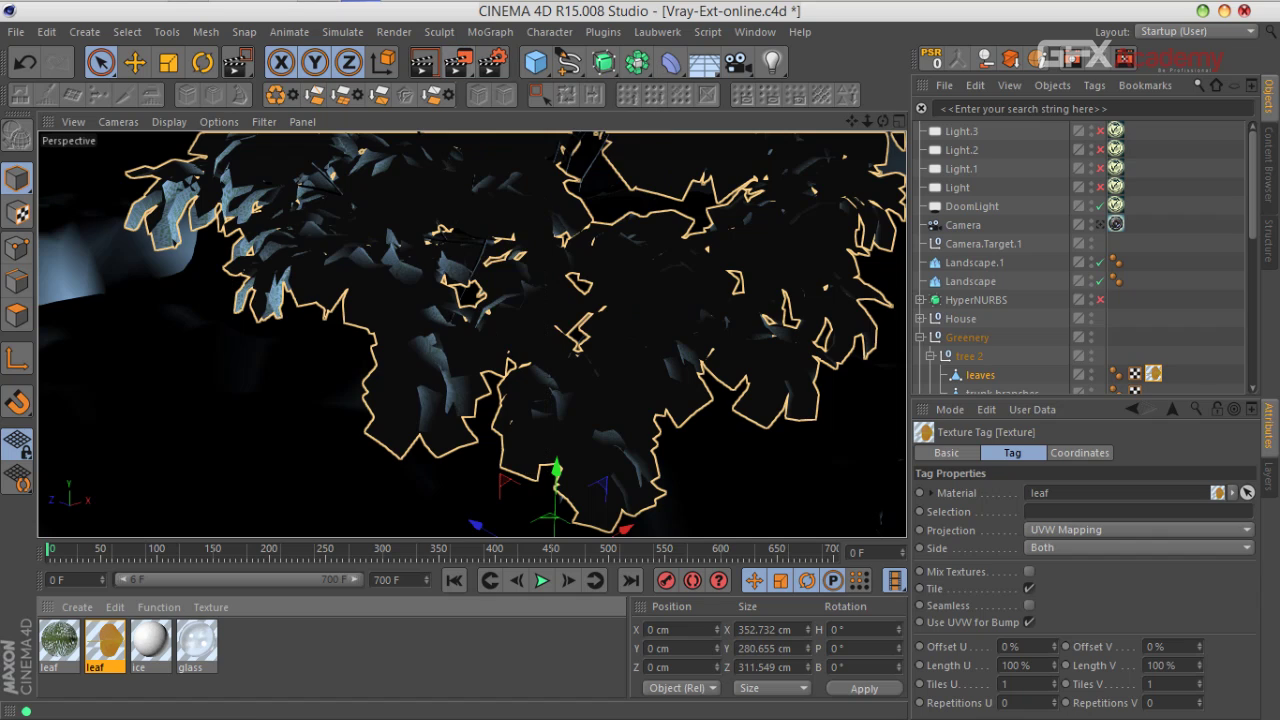
# Step: Duplicate the ice material and rename the copy iceDust
pyautogui.keyDown('ctrl'); pyautogui.moveTo(150, 641); pyautogui.dragTo(177, 643); pyautogui.keyUp('ctrl')
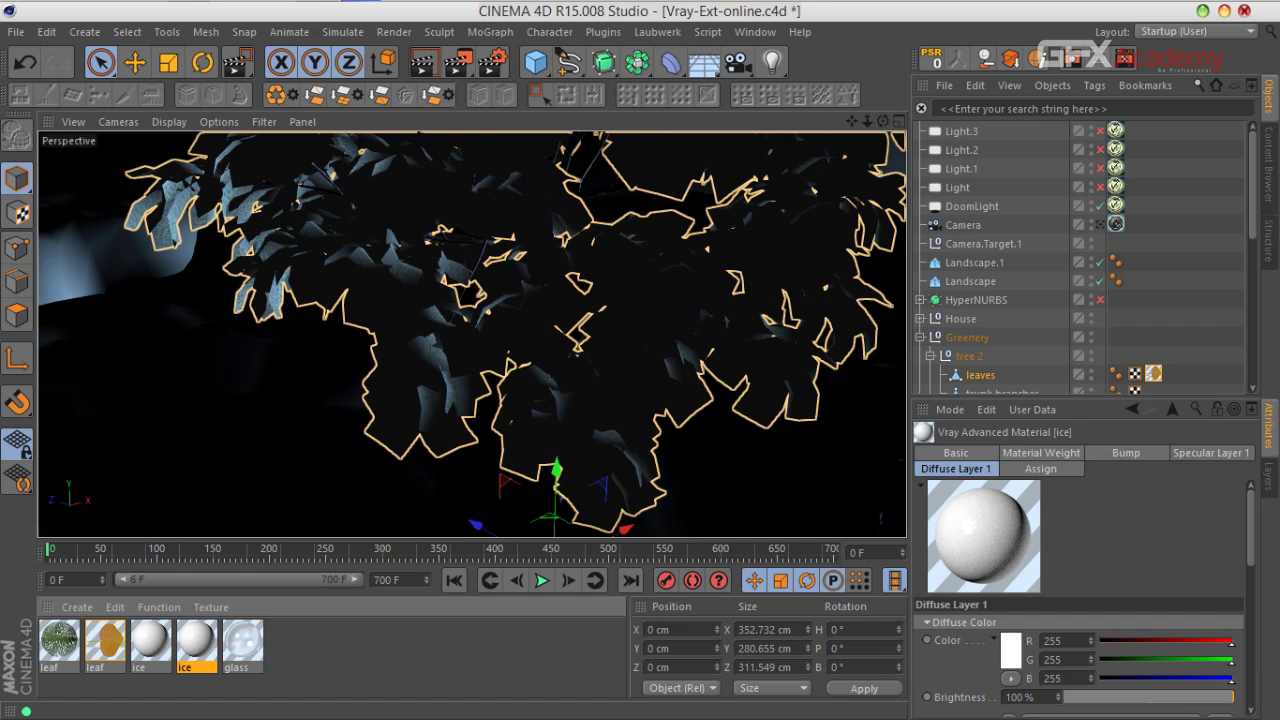
pyautogui.doubleClick(190, 667)
pyautogui.write('IceDust')
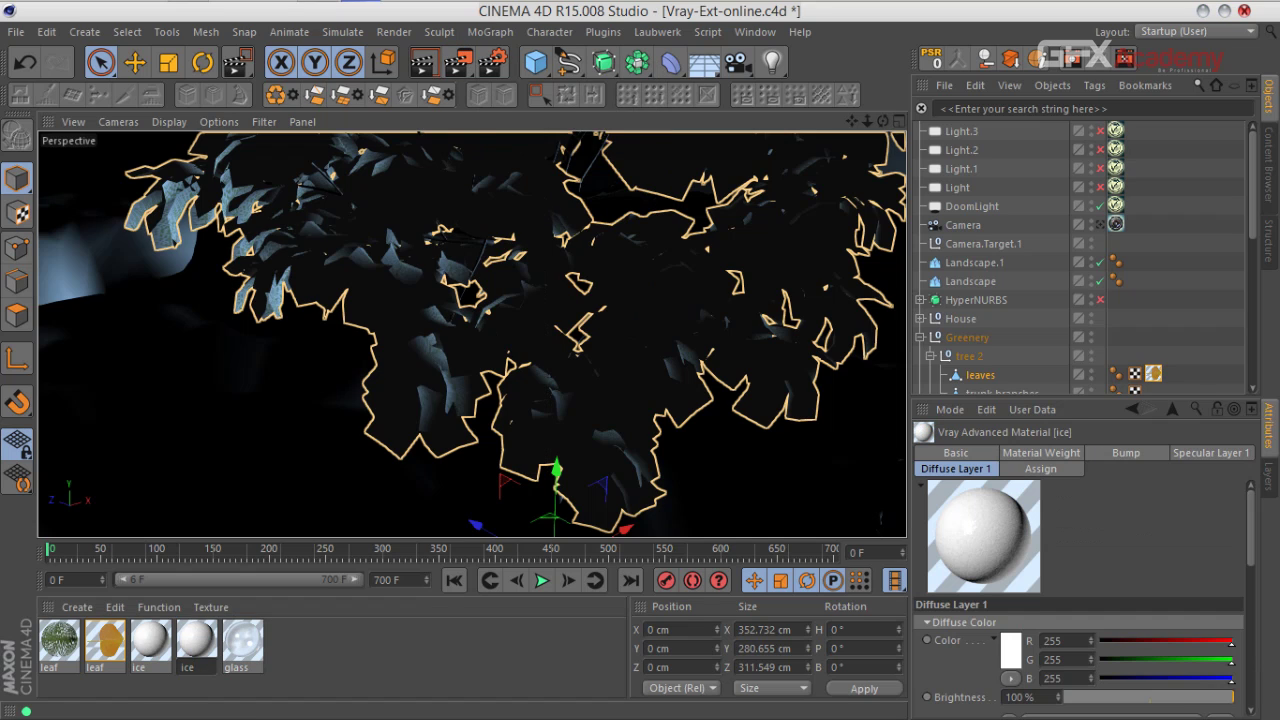
pyautogui.press('Return')
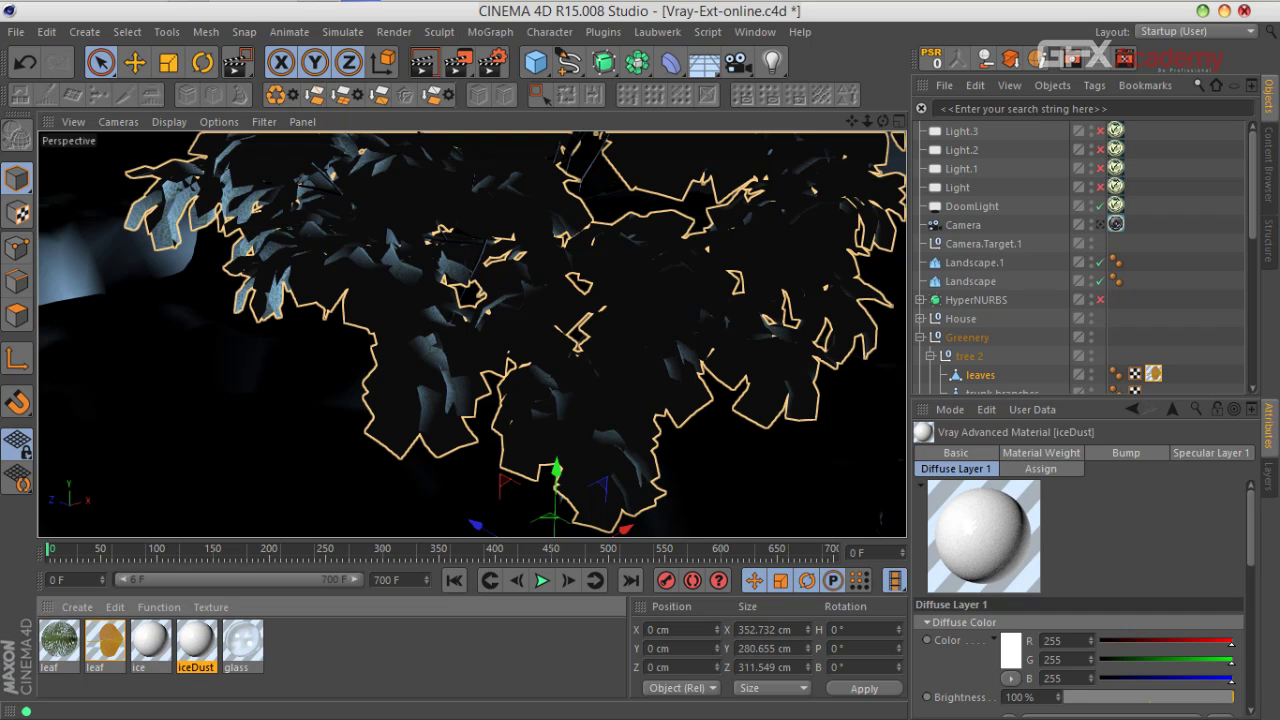
# Step: Open iceDust for editing in a smaller material editor window and load a Noise shader as its Material Weight color map
pyautogui.doubleClick(196, 640)
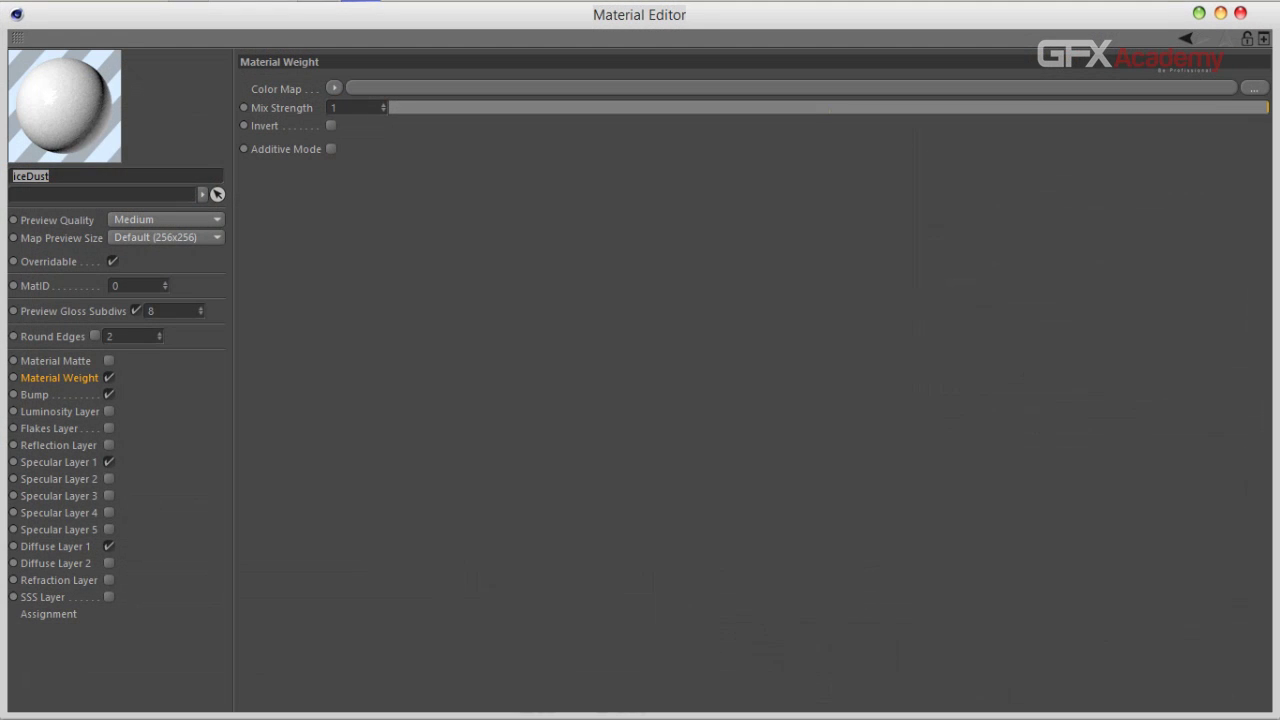
pyautogui.moveTo(640, 11); pyautogui.dragTo(600, 133)
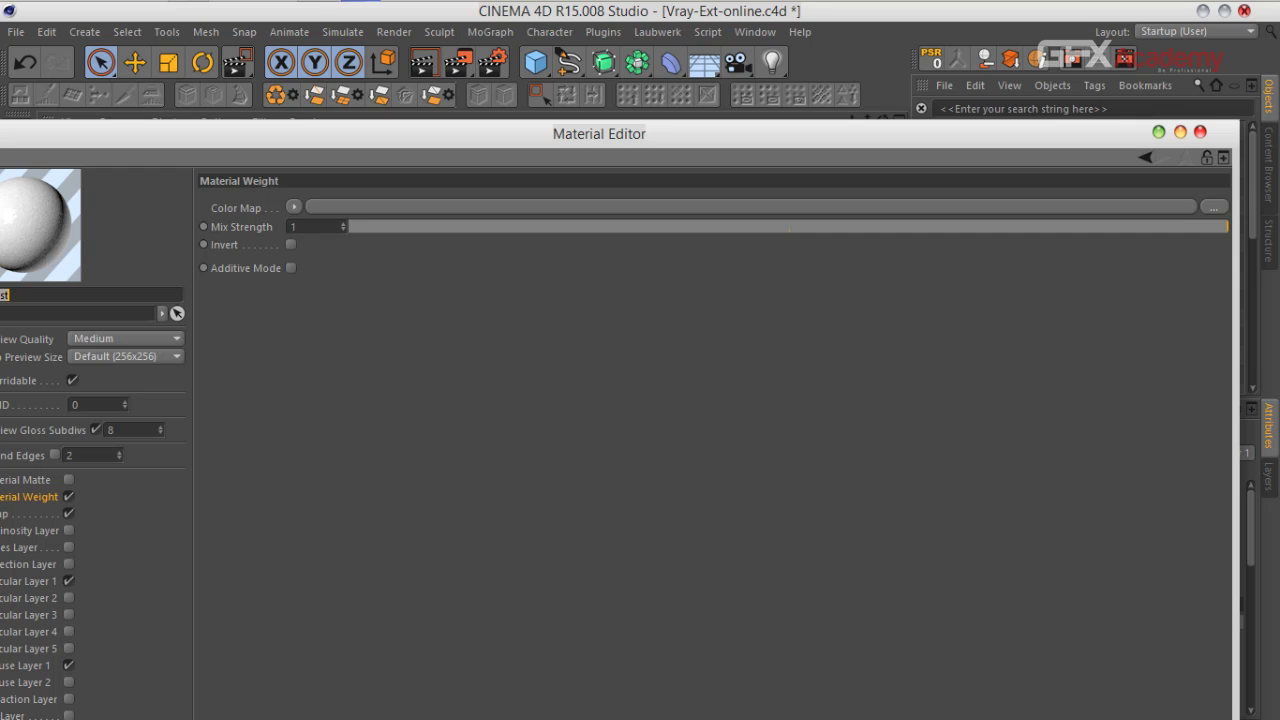
pyautogui.moveTo(1237, 420); pyautogui.dragTo(583, 420)
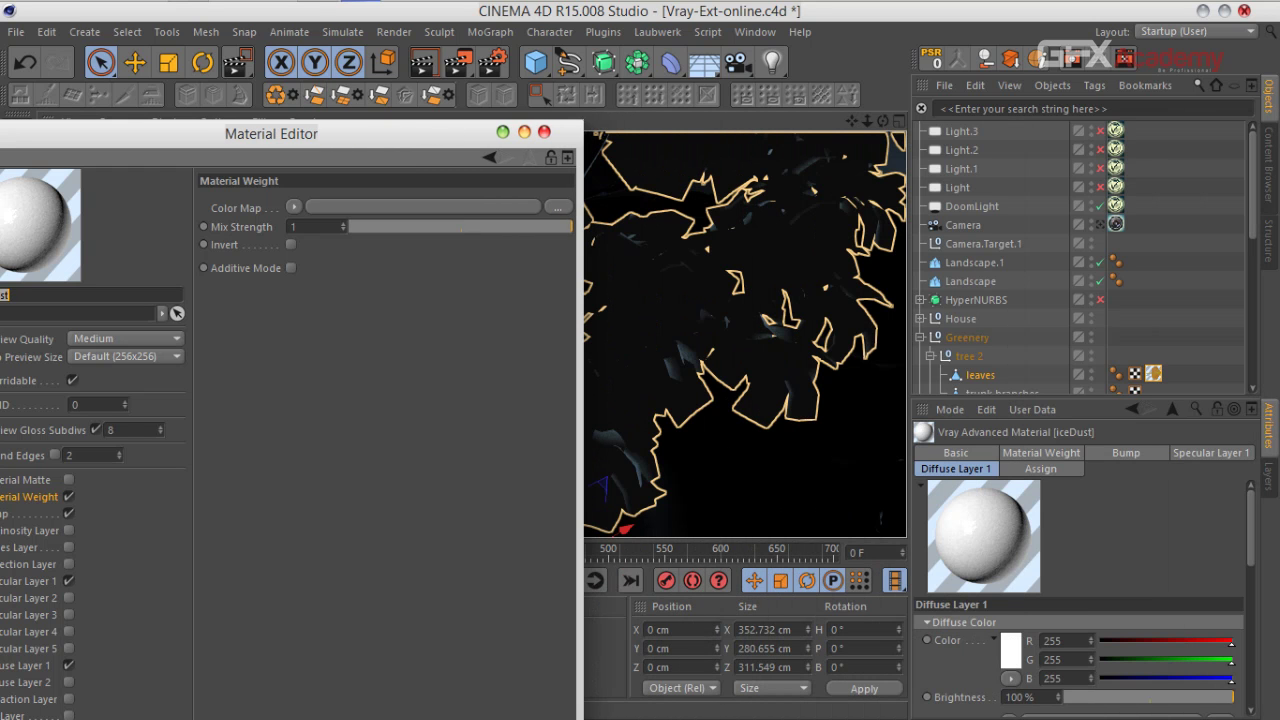
pyautogui.moveTo(380, 133); pyautogui.dragTo(1000, 72)
pyautogui.moveTo(940, 599); pyautogui.dragTo(940, 683)
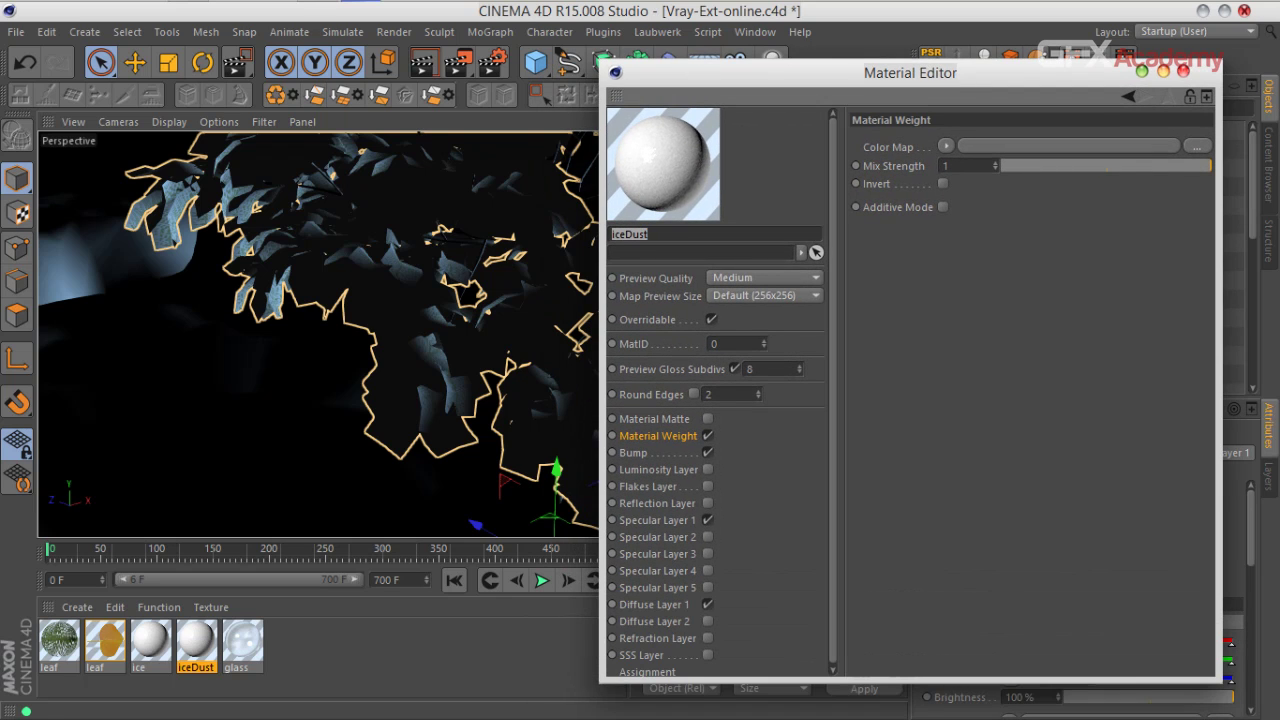
pyautogui.press('Return')
pyautogui.click(945, 146)
pyautogui.click(1000, 388)
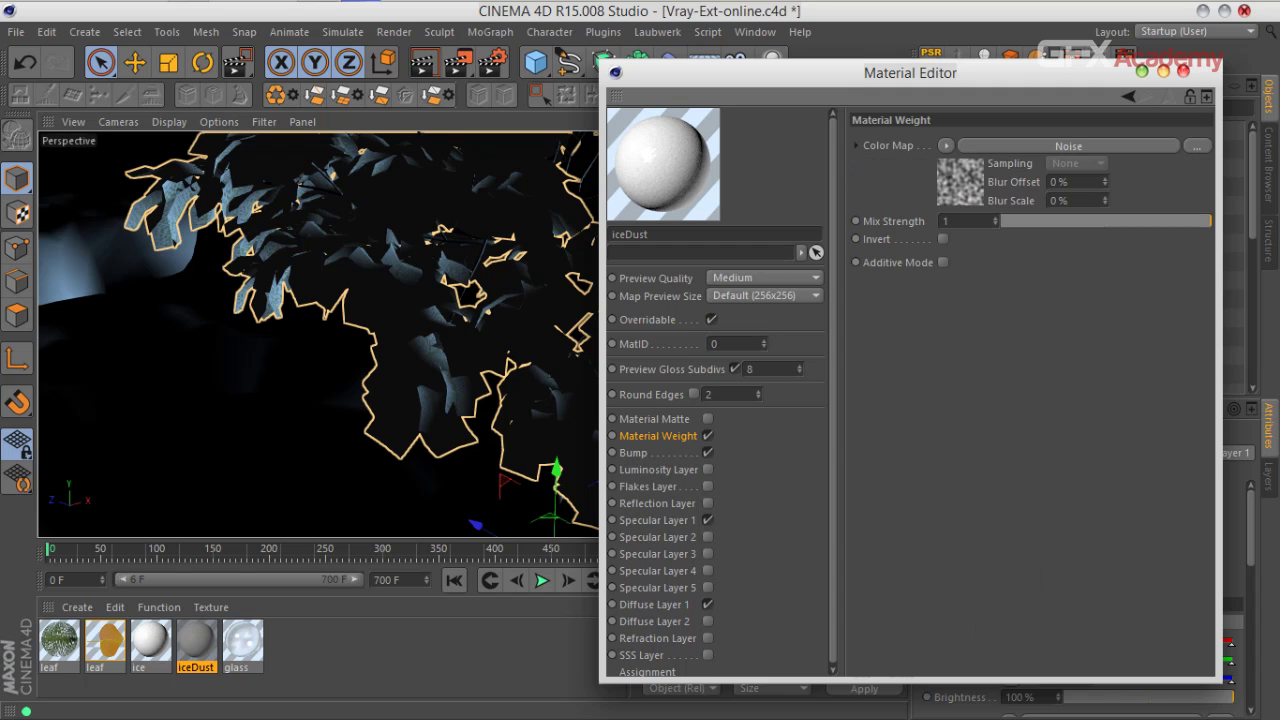
# Step: Switch the iceDust material preview to a plane and reposition the material editor
pyautogui.rightClick(665, 165)
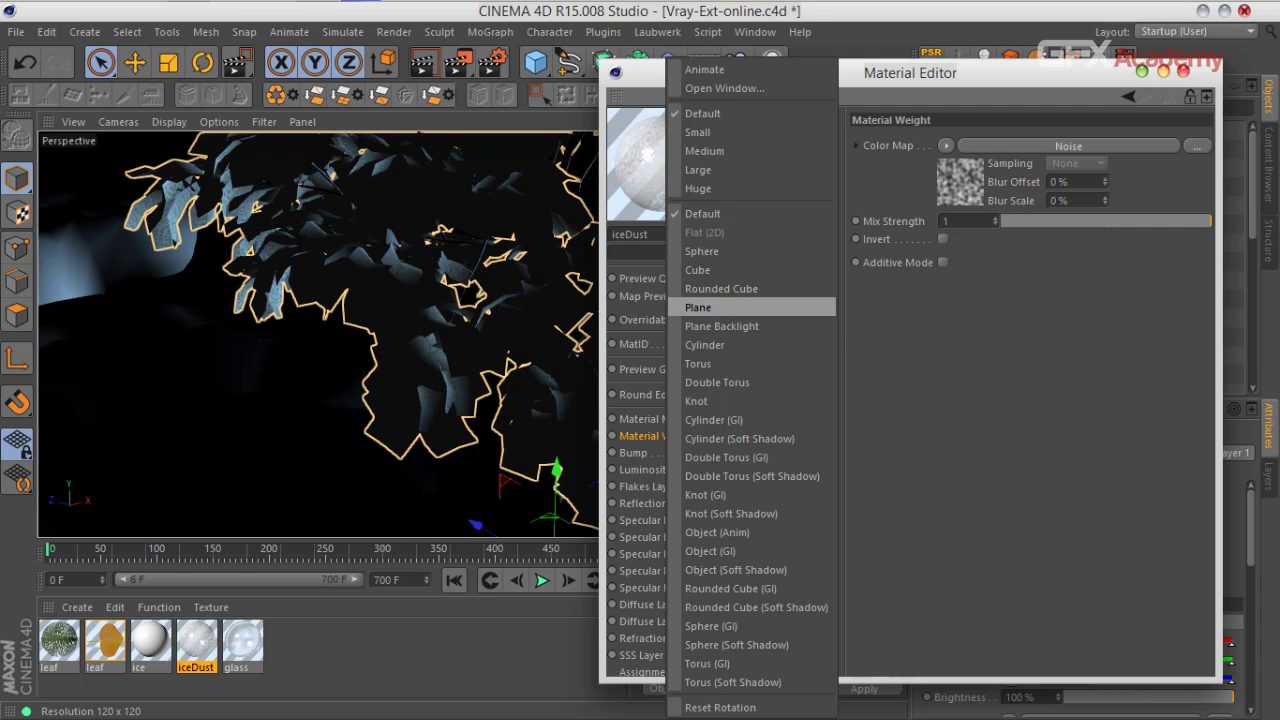
pyautogui.click(700, 307)
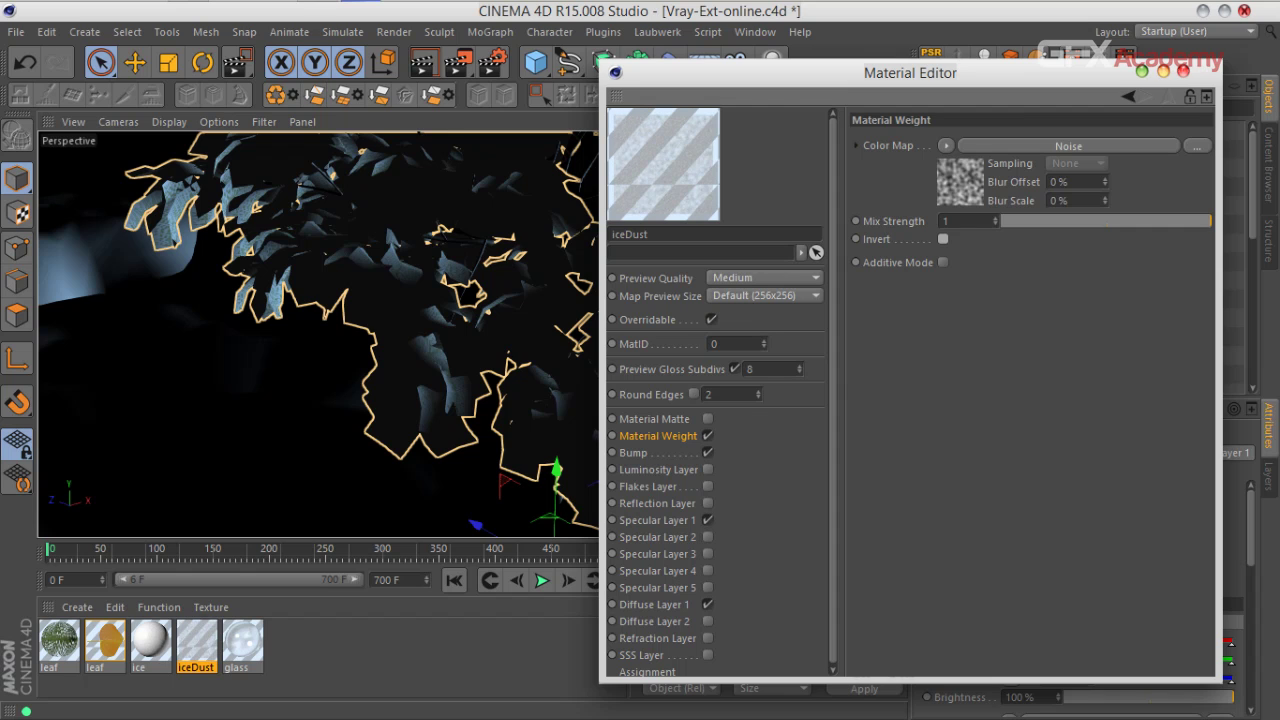
pyautogui.moveTo(910, 73); pyautogui.dragTo(876, 60)
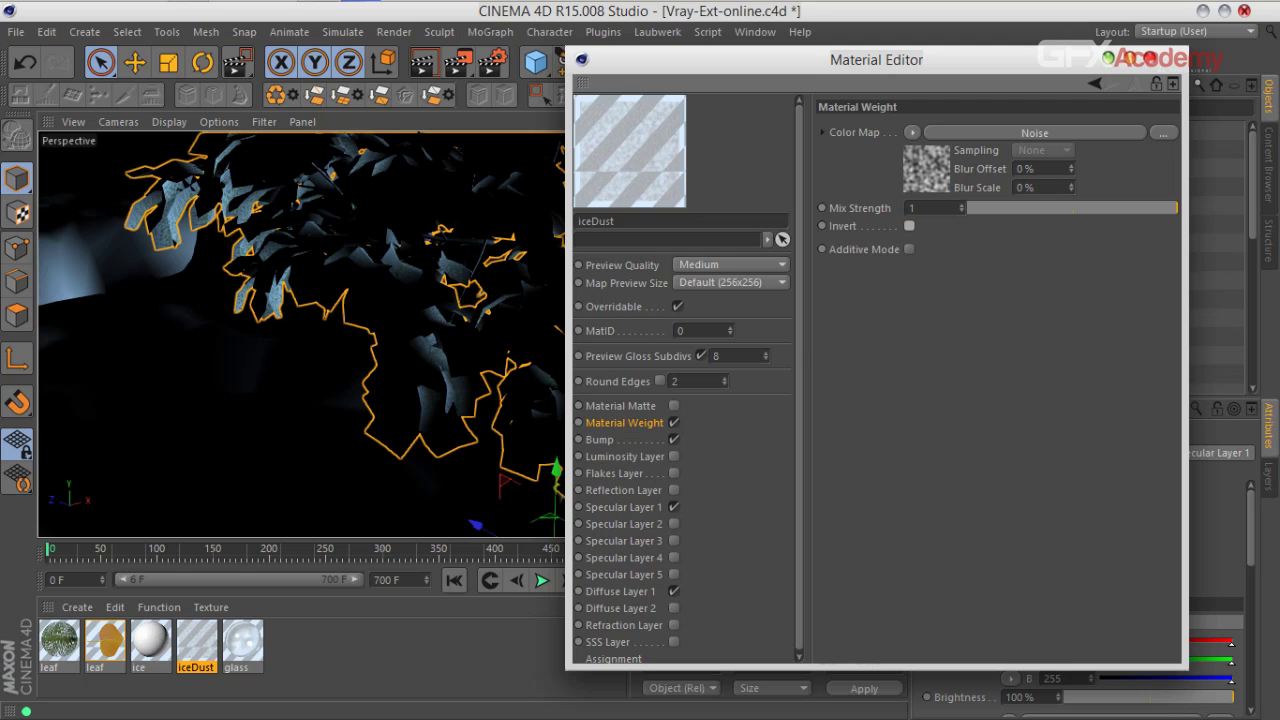
# Step: Wrap the Material Weight's Noise color map in a Layer shader and open its layer settings
pyautogui.click(912, 132)
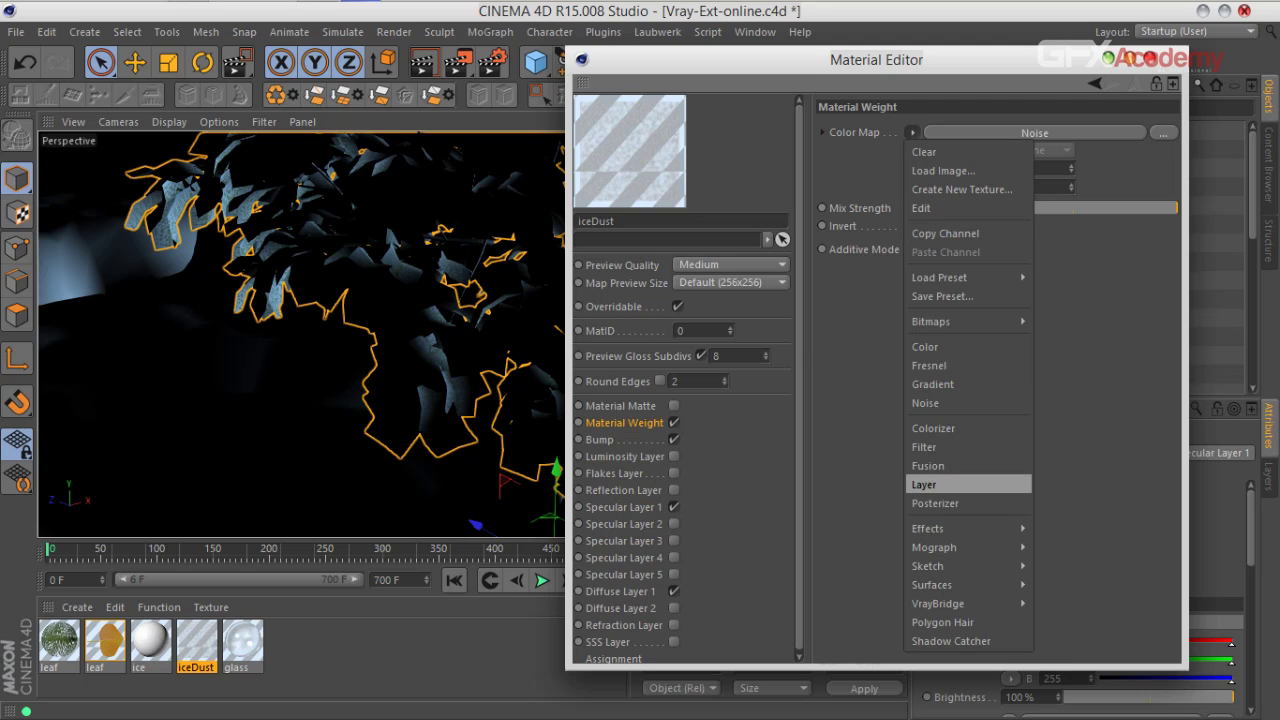
pyautogui.click(969, 484)
pyautogui.click(1020, 133)
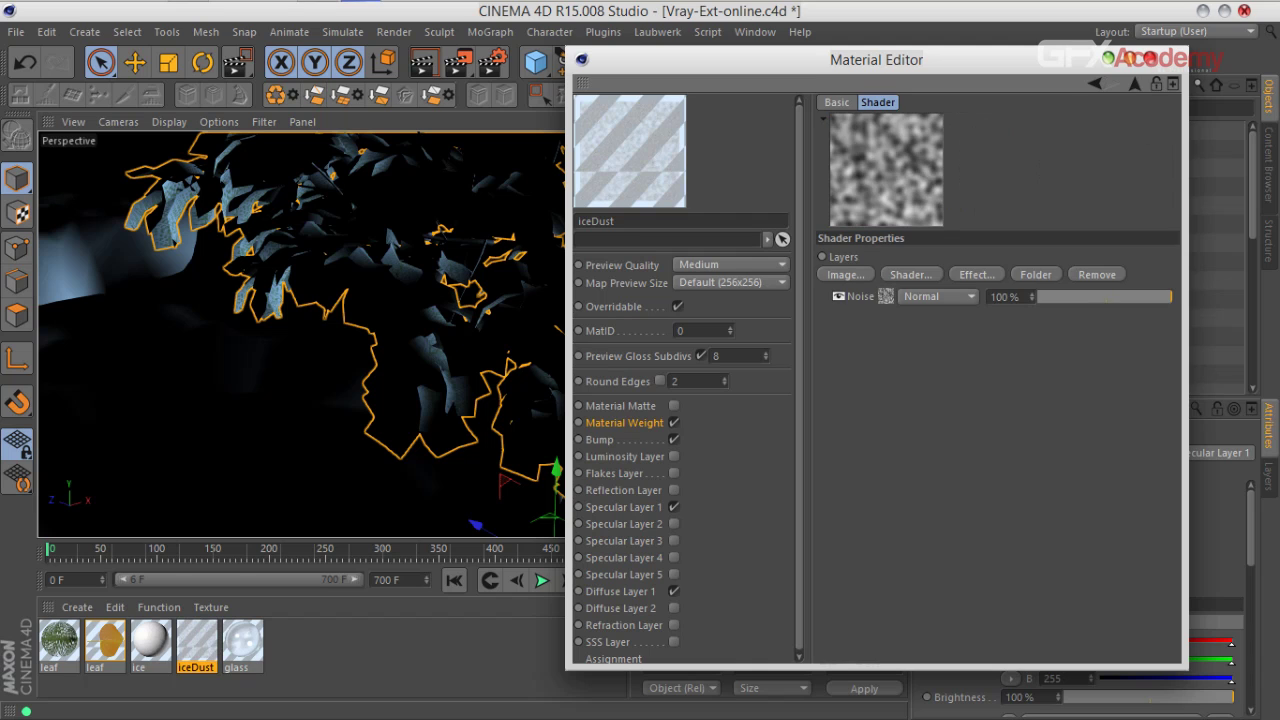
# Step: Add AM100_062_opacity_leaf.jpg as an image layer above the noise in the Layer shader
pyautogui.click(846, 274)
pyautogui.scroll(-4, 878, 316)
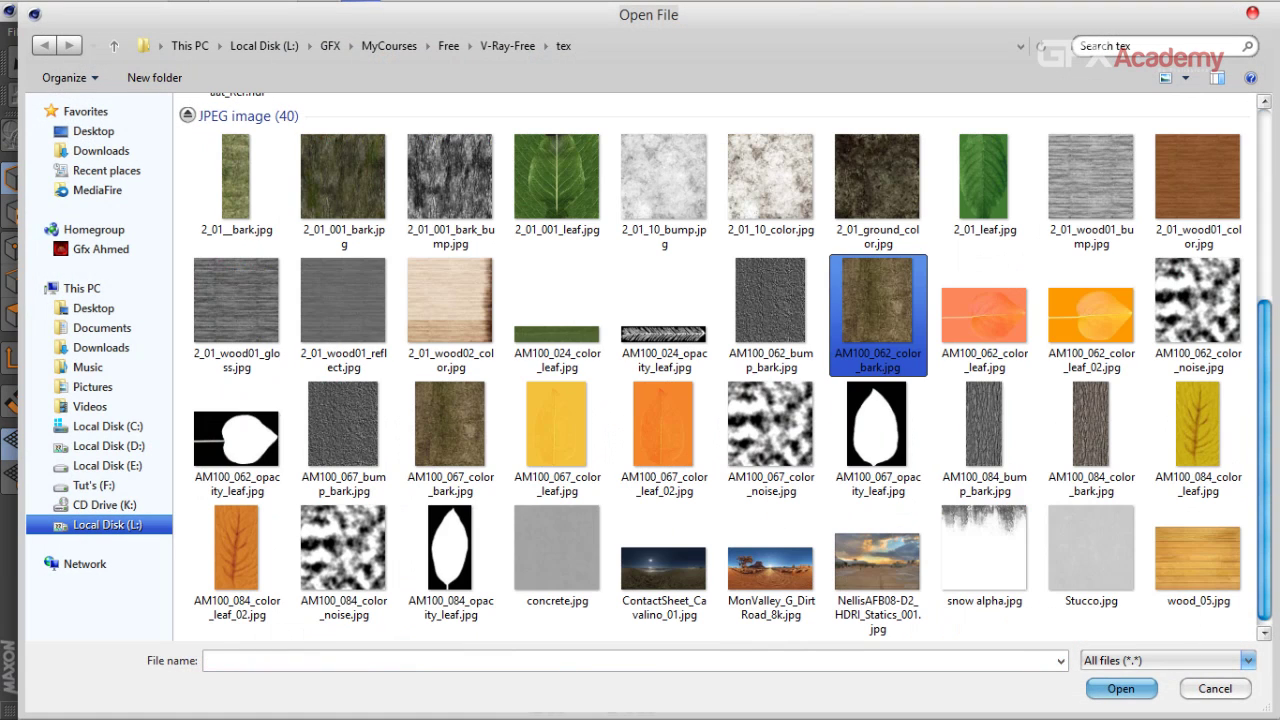
pyautogui.doubleClick(237, 440)
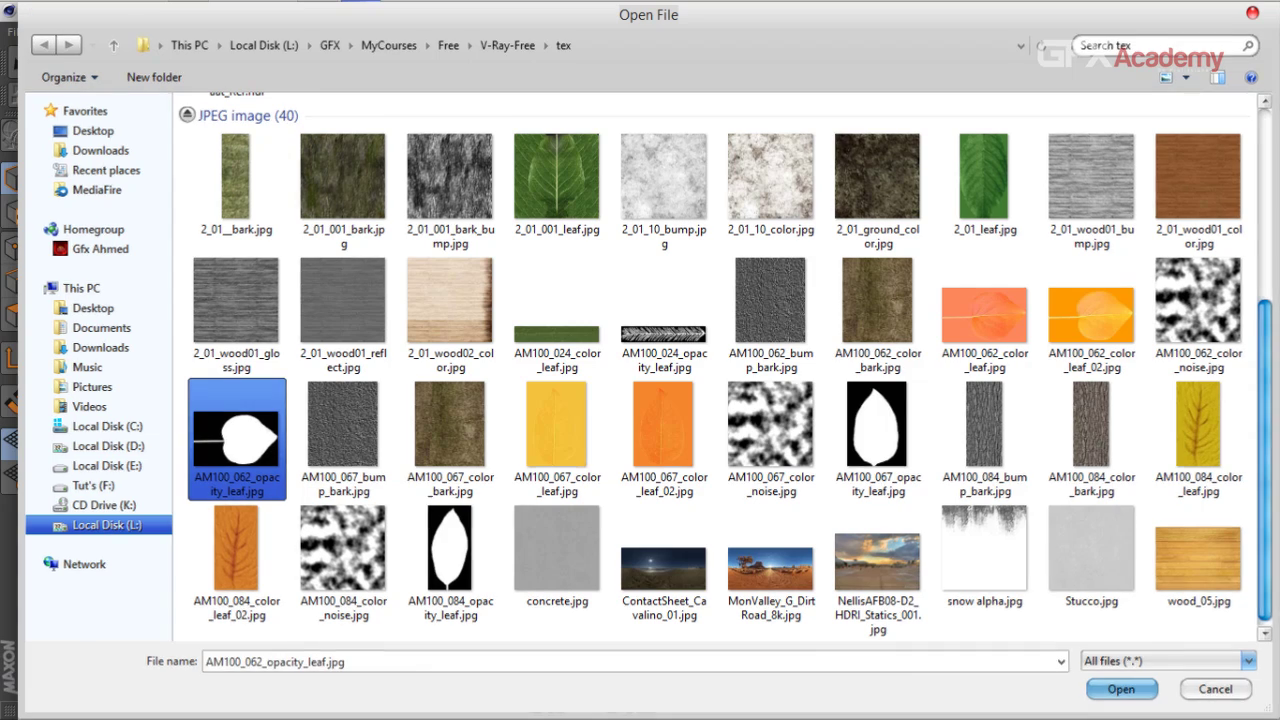
pyautogui.press('Return')
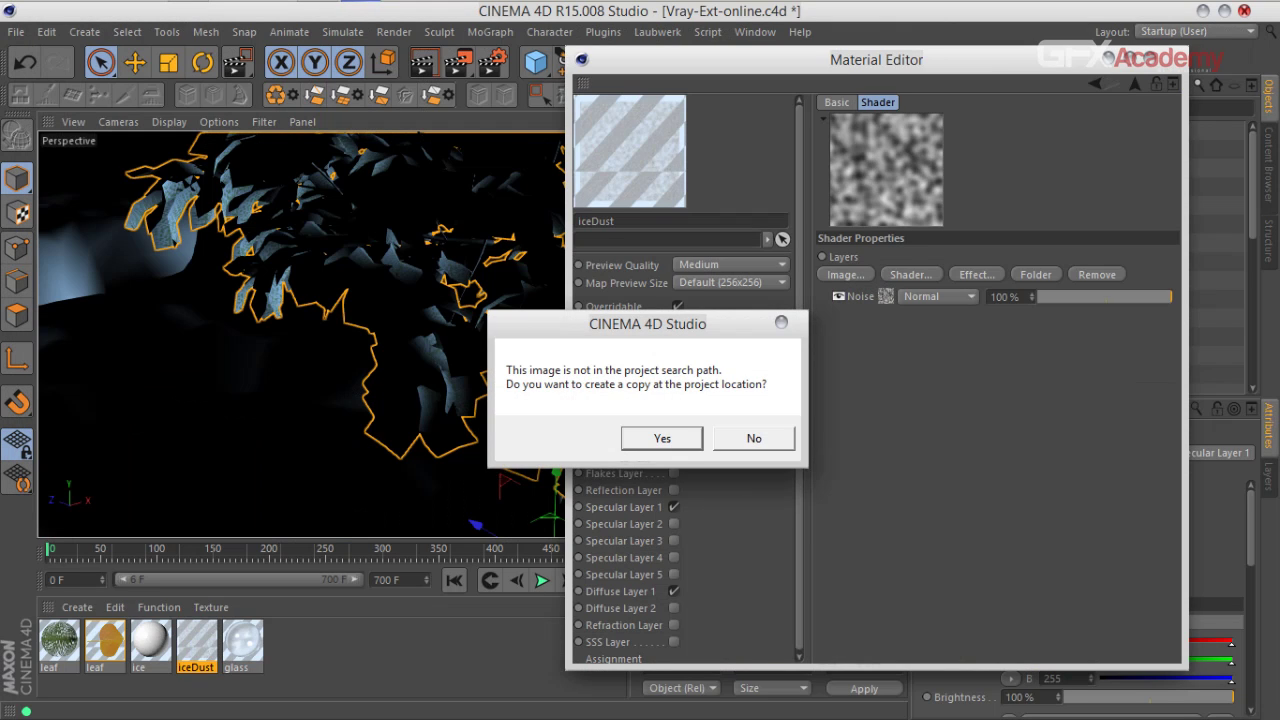
pyautogui.press('Return')
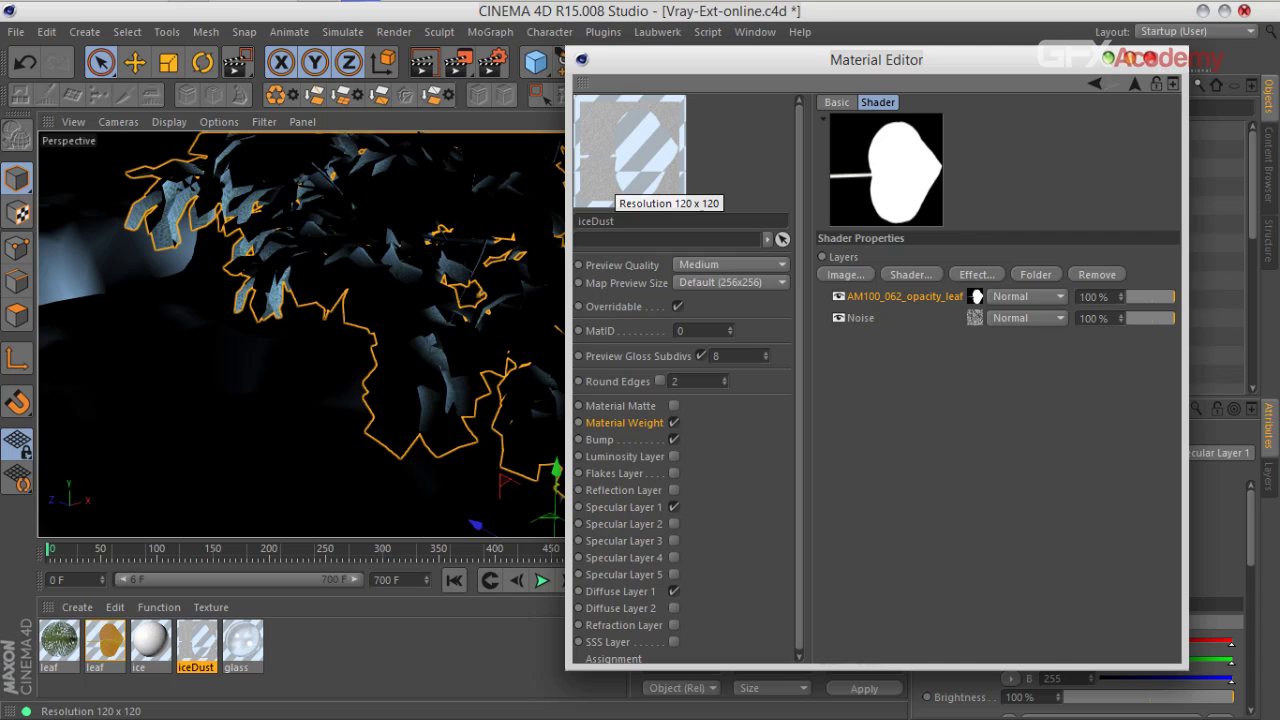
# Step: Try the Material Weight's Invert option on the layered color map, then turn it off again
pyautogui.click(624, 423)
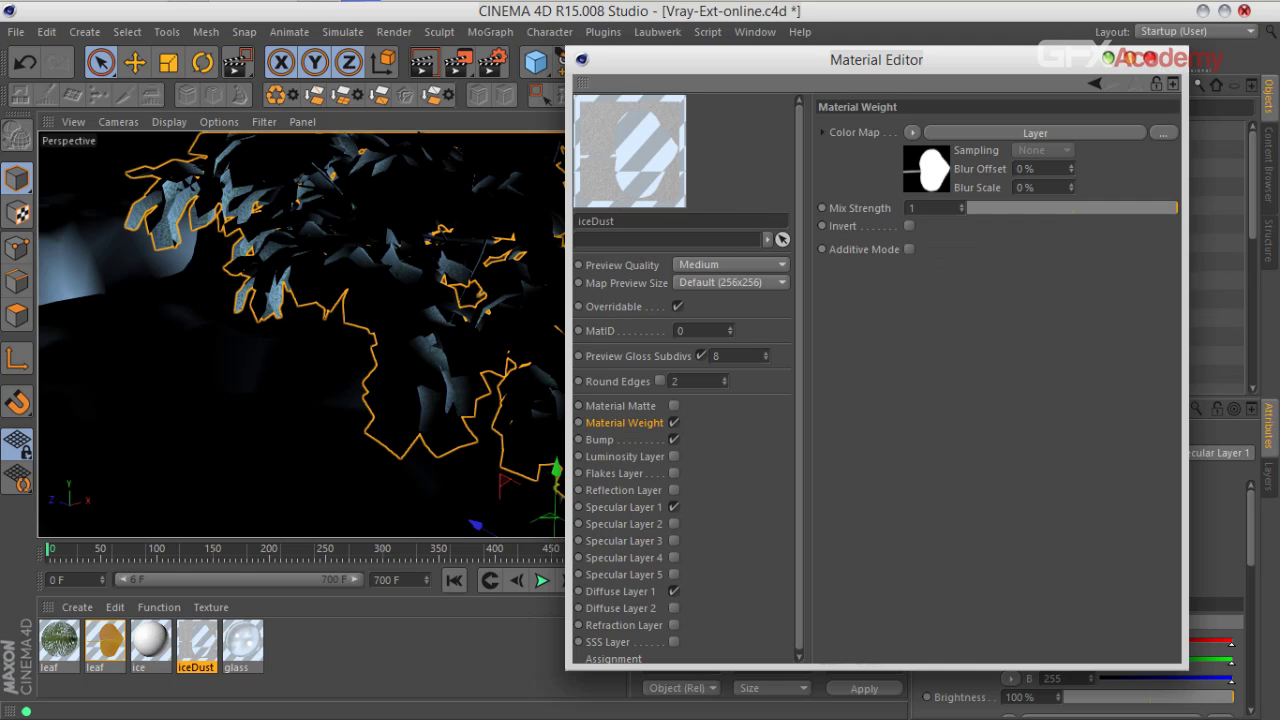
pyautogui.click(909, 225)
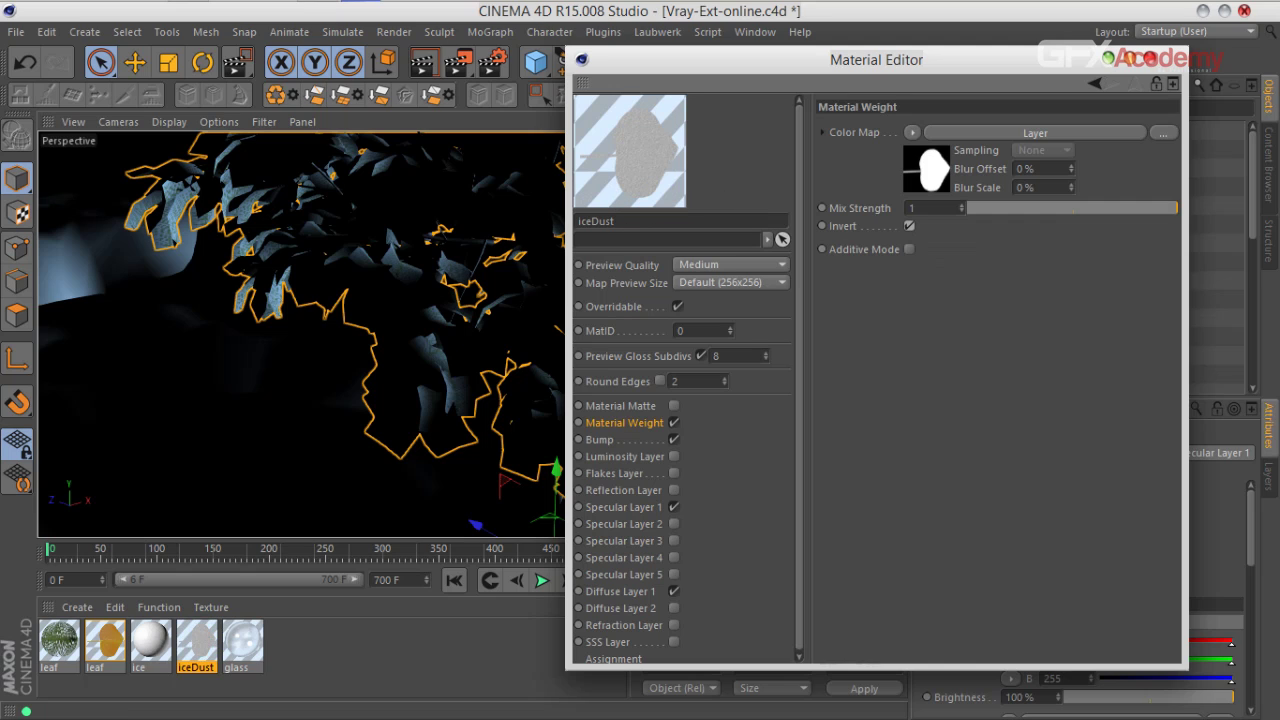
pyautogui.click(909, 226)
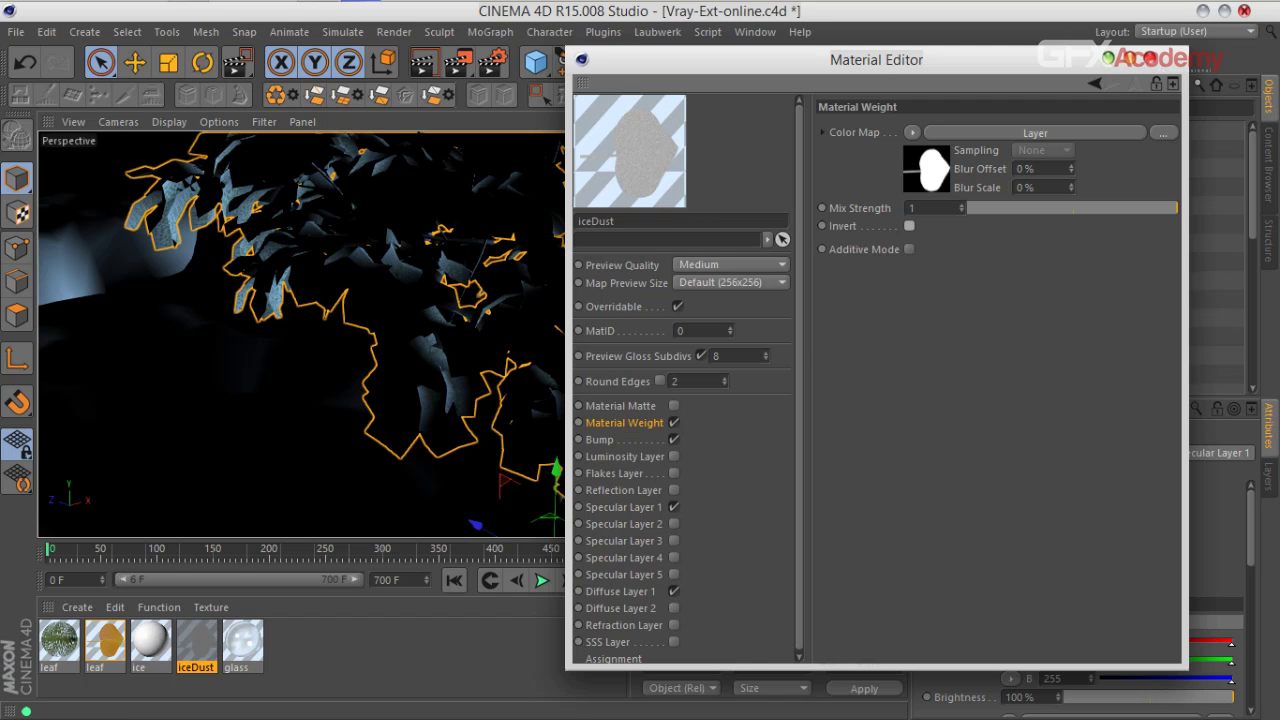
# Step: Try the Screen blend mode on the leaf opacity layer and test the Material Weight's Invert on and off with it
pyautogui.click(1010, 133)
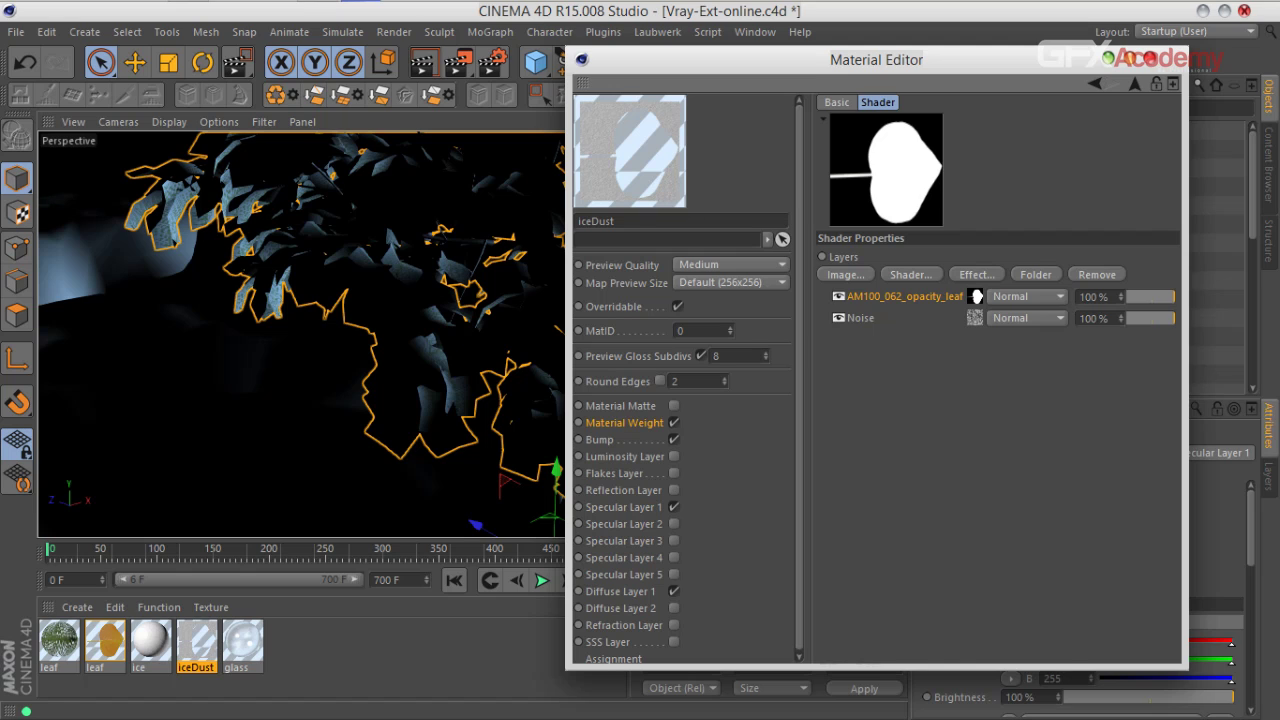
pyautogui.click(1025, 296)
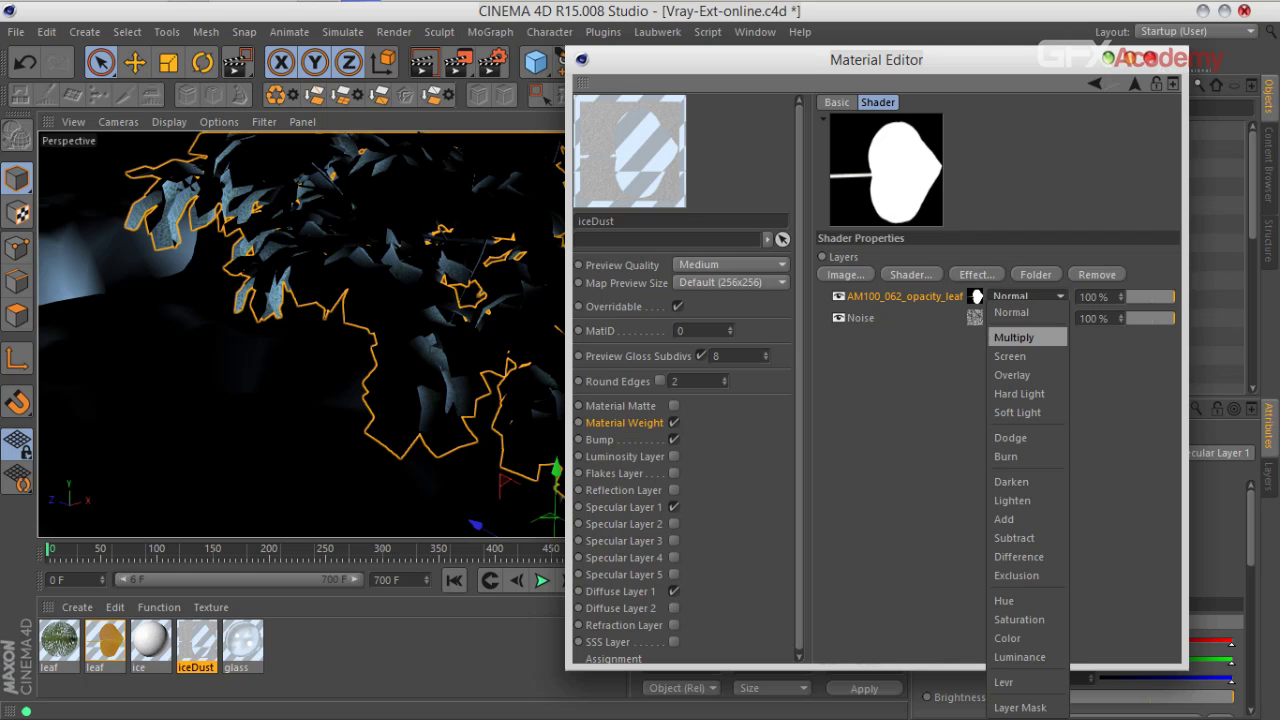
pyautogui.click(1012, 356)
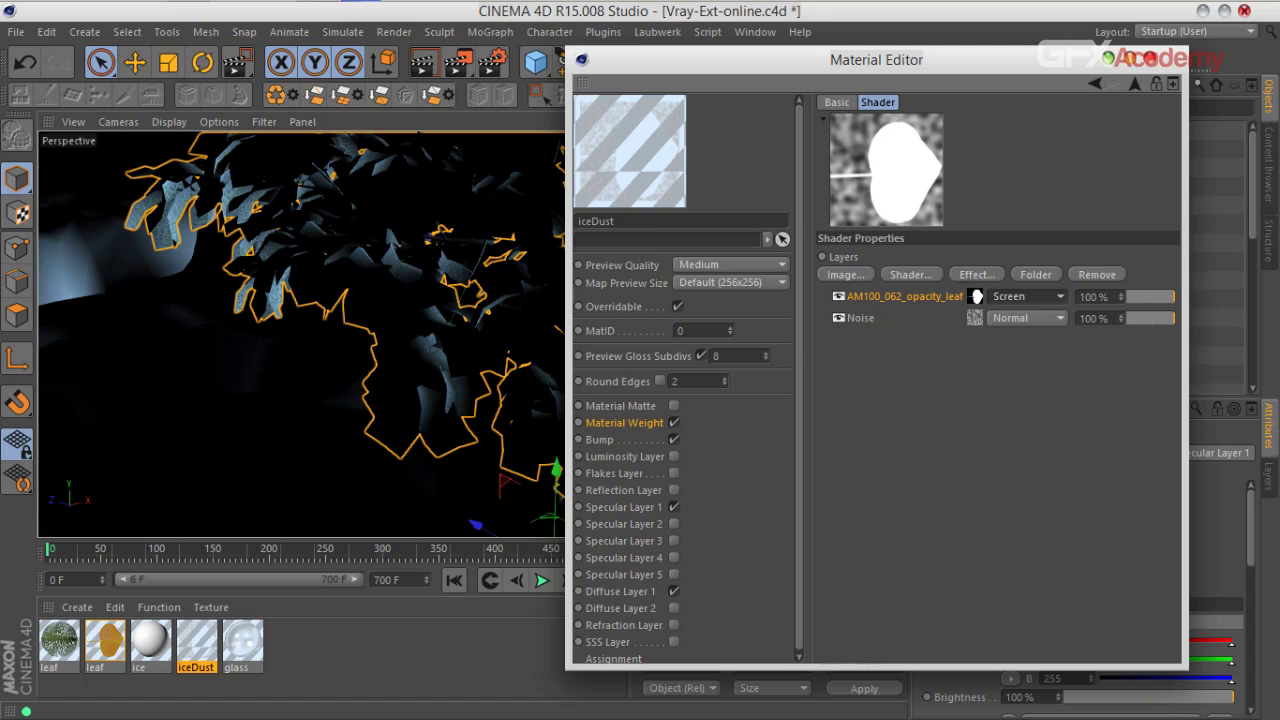
pyautogui.click(1134, 84)
pyautogui.click(909, 226)
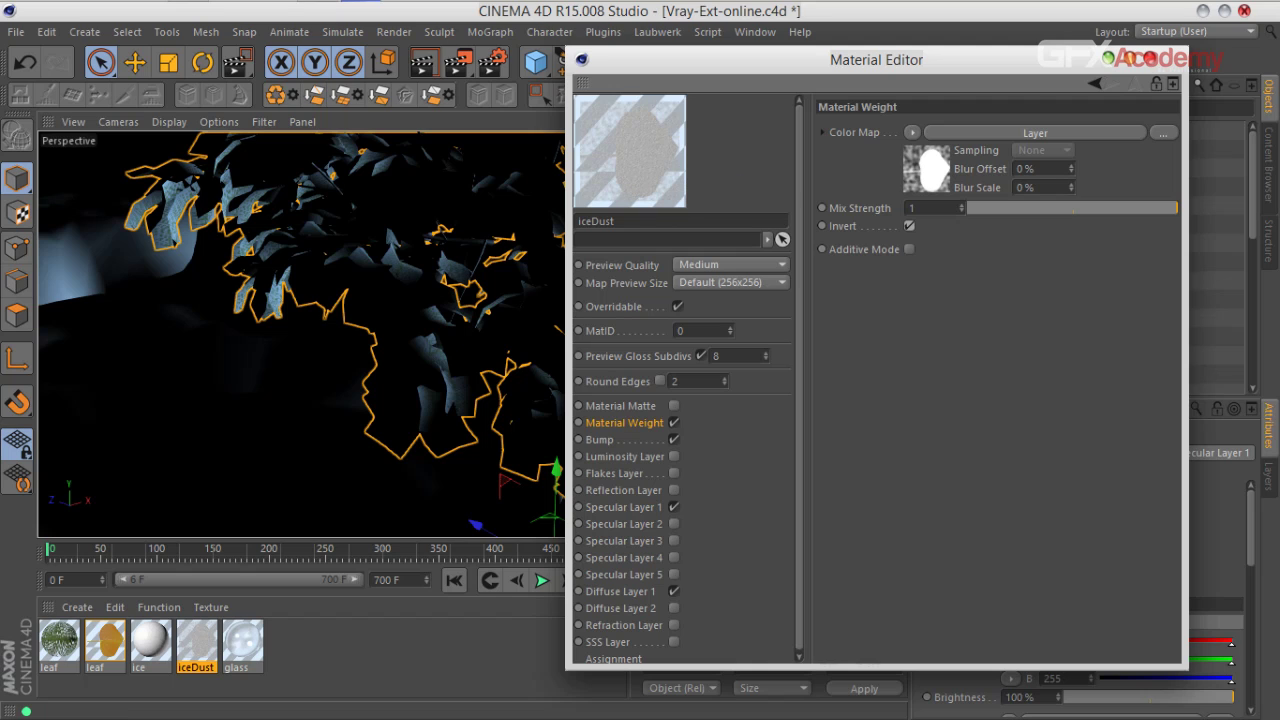
pyautogui.click(909, 226)
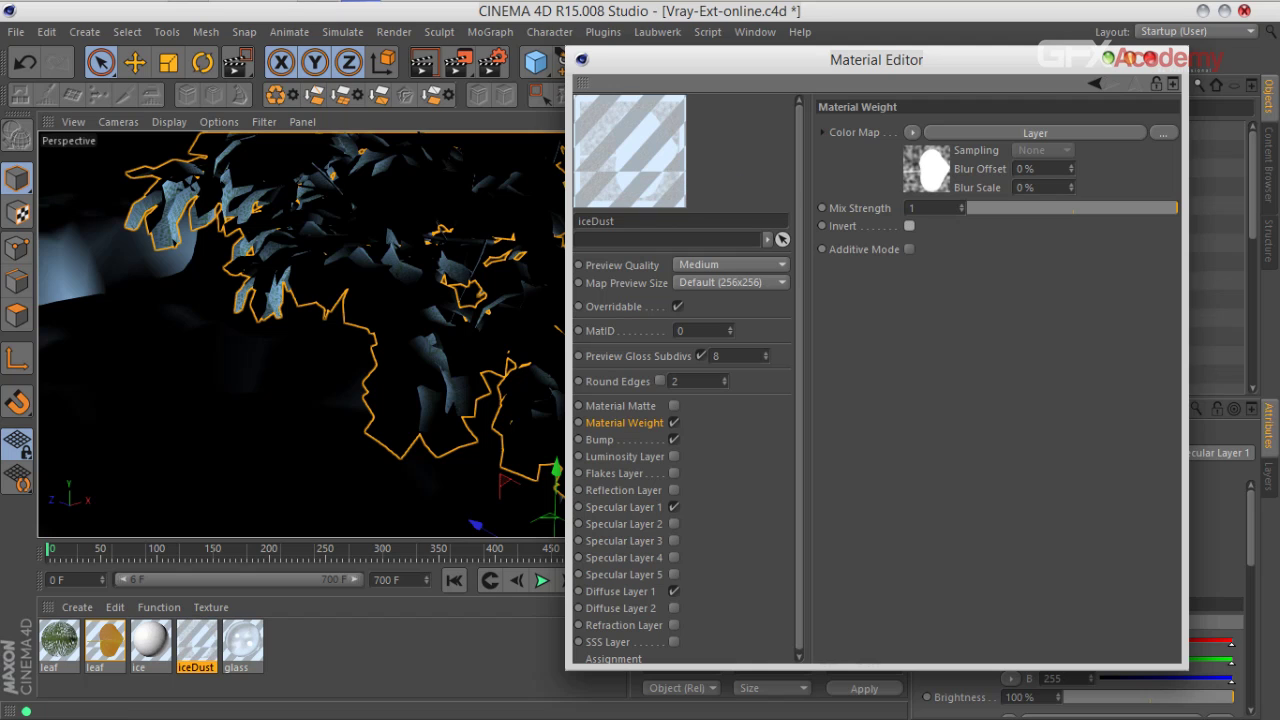
# Step: Remove the leaf opacity image layer, add a Filter shader layer above the noise in its place, and open the filter's settings
pyautogui.click(927, 169)
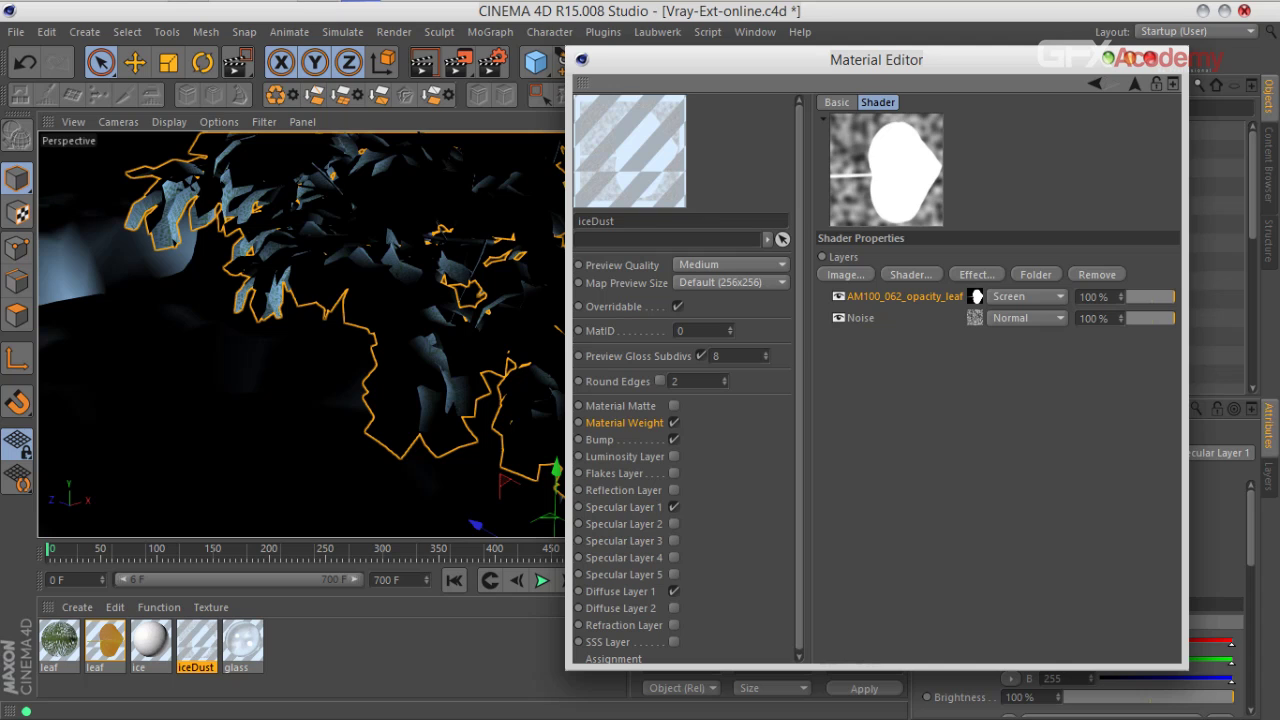
pyautogui.click(1097, 274)
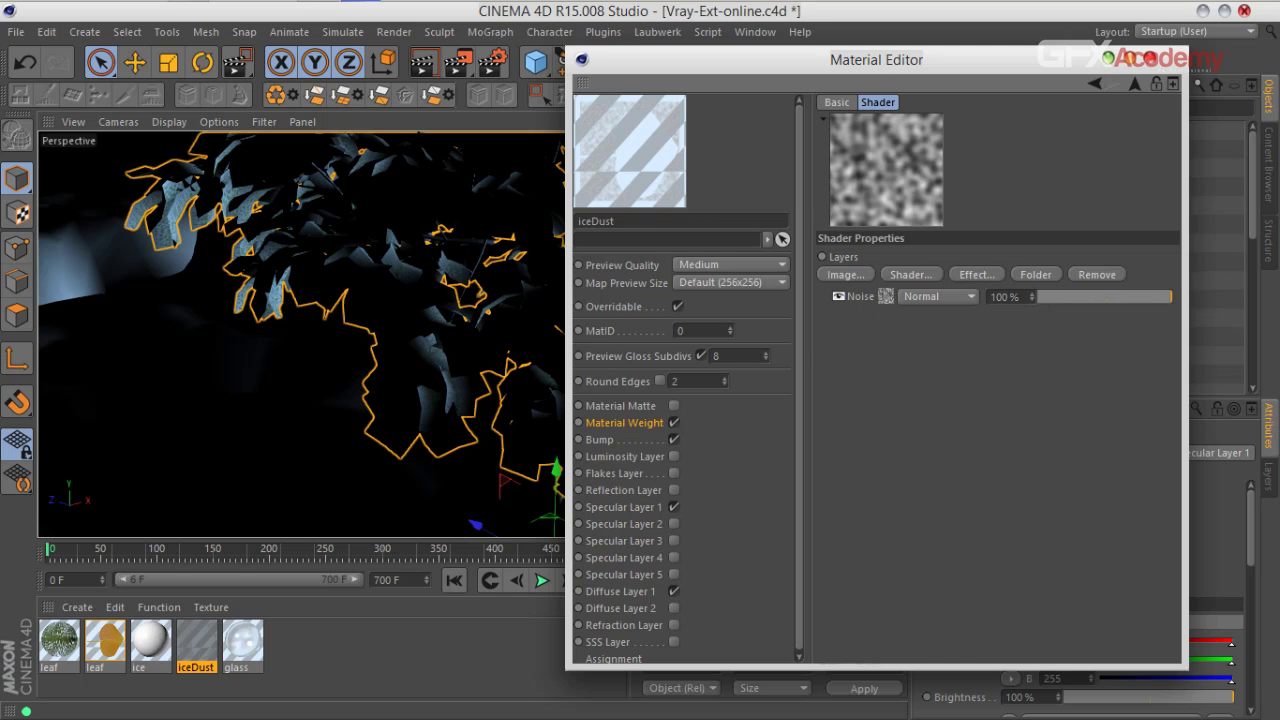
pyautogui.click(911, 274)
pyautogui.click(911, 274)
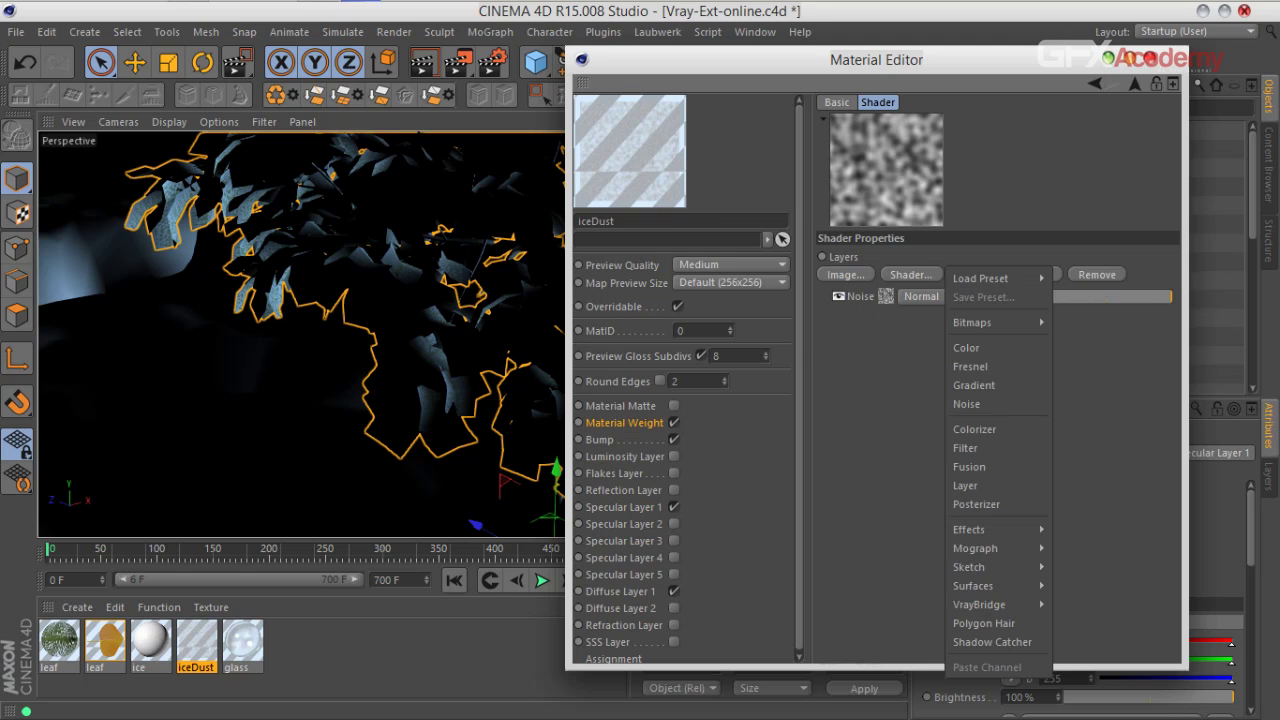
pyautogui.click(985, 446)
pyautogui.click(886, 297)
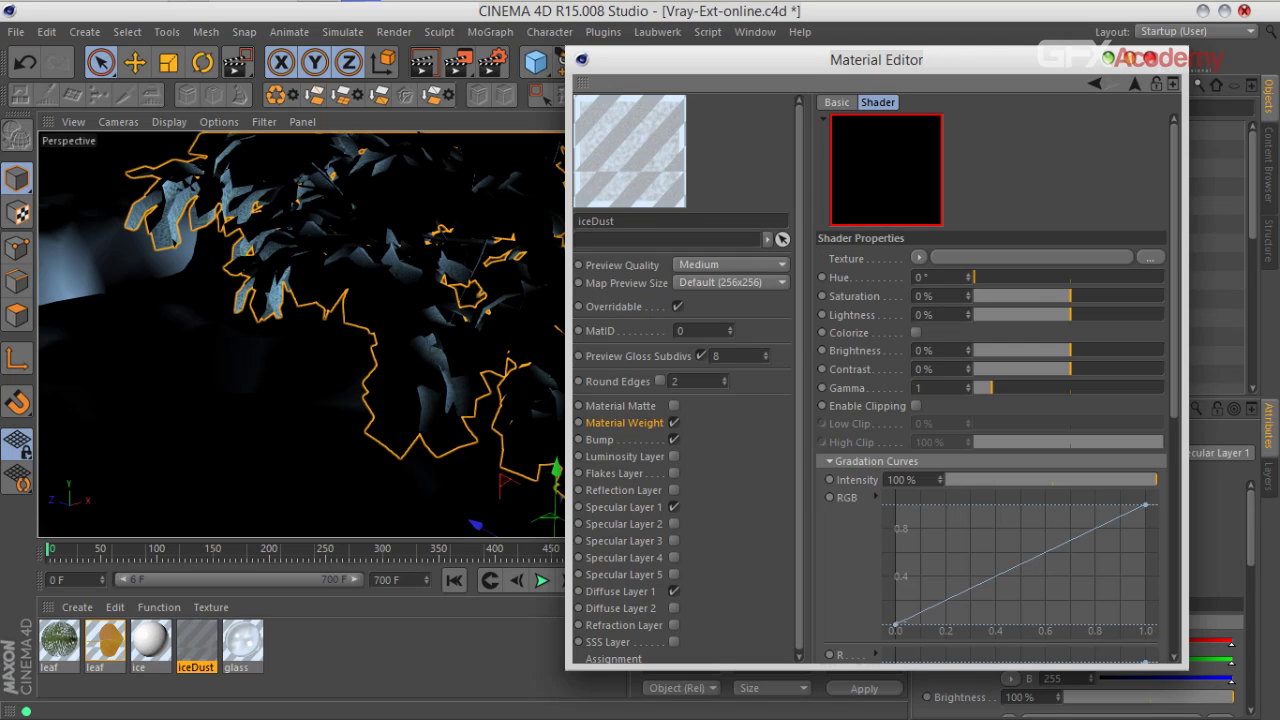
# Step: Load AM100_062_opacity_leaf.jpg as the Filter shader's texture without copying it to the project location
pyautogui.click(1150, 257)
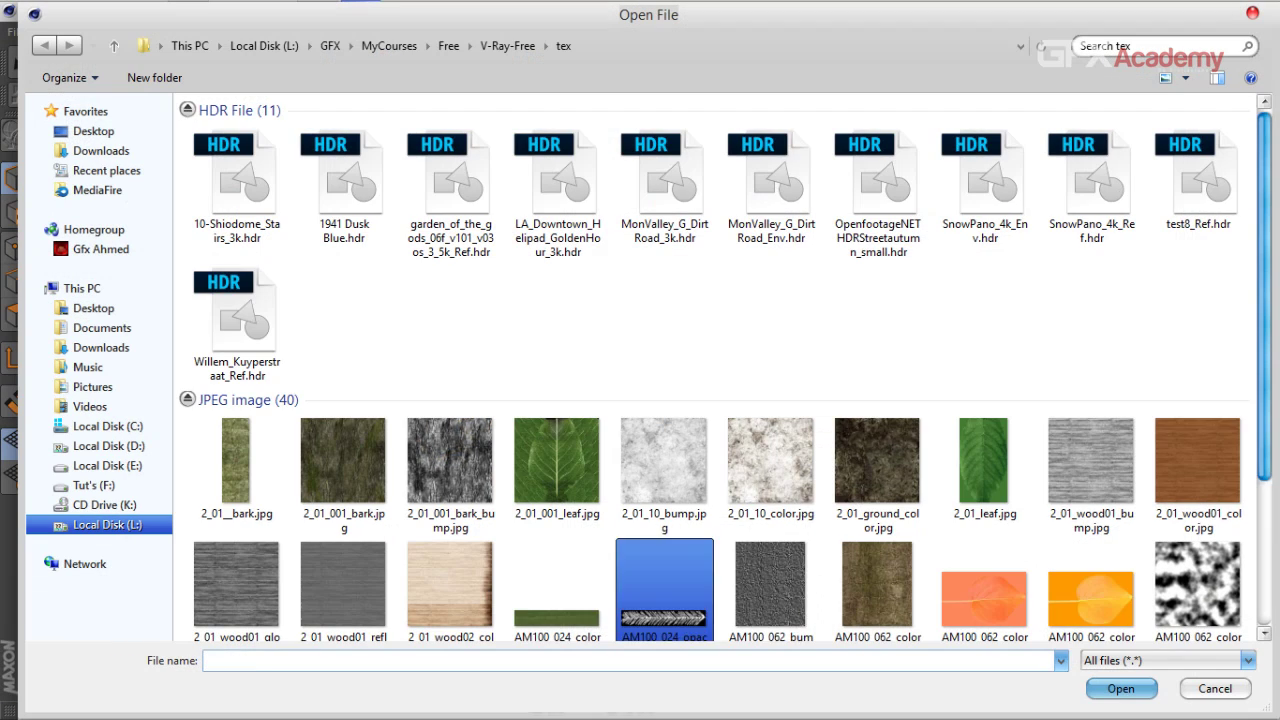
pyautogui.click(572, 592)
pyautogui.scroll(-4, 580, 580)
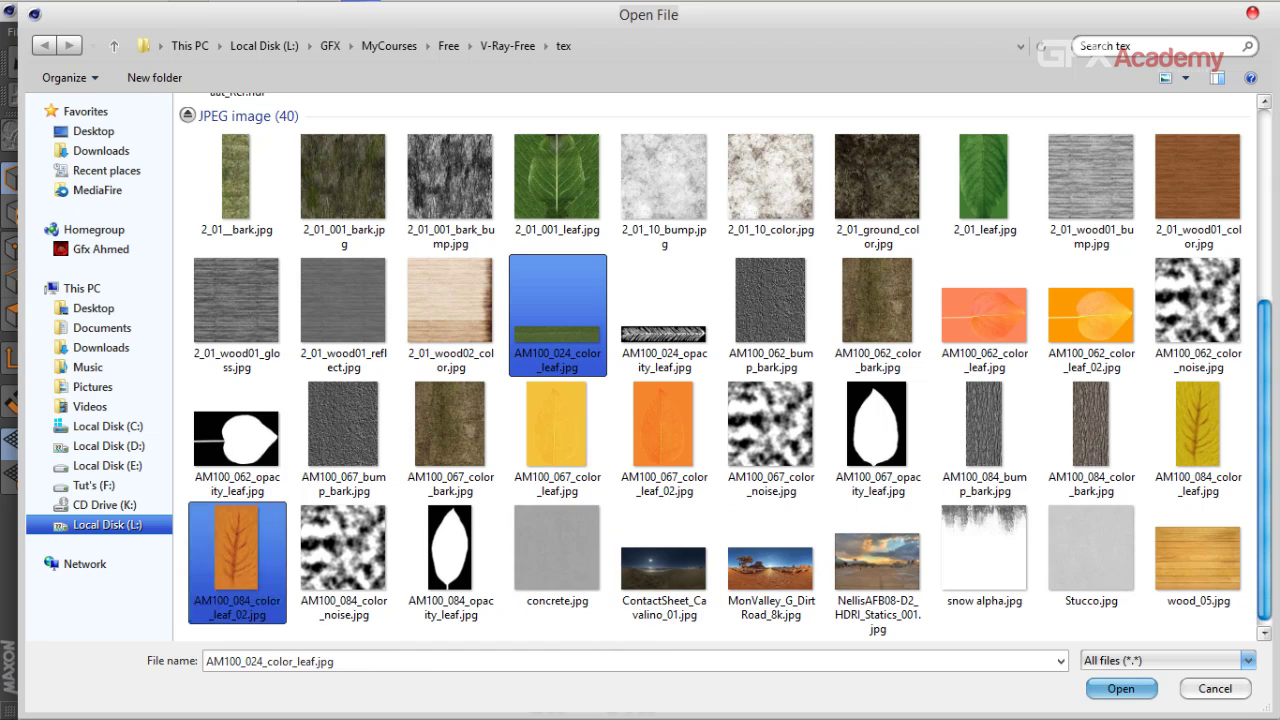
pyautogui.click(237, 445)
pyautogui.doubleClick(237, 445)
pyautogui.click(754, 438)
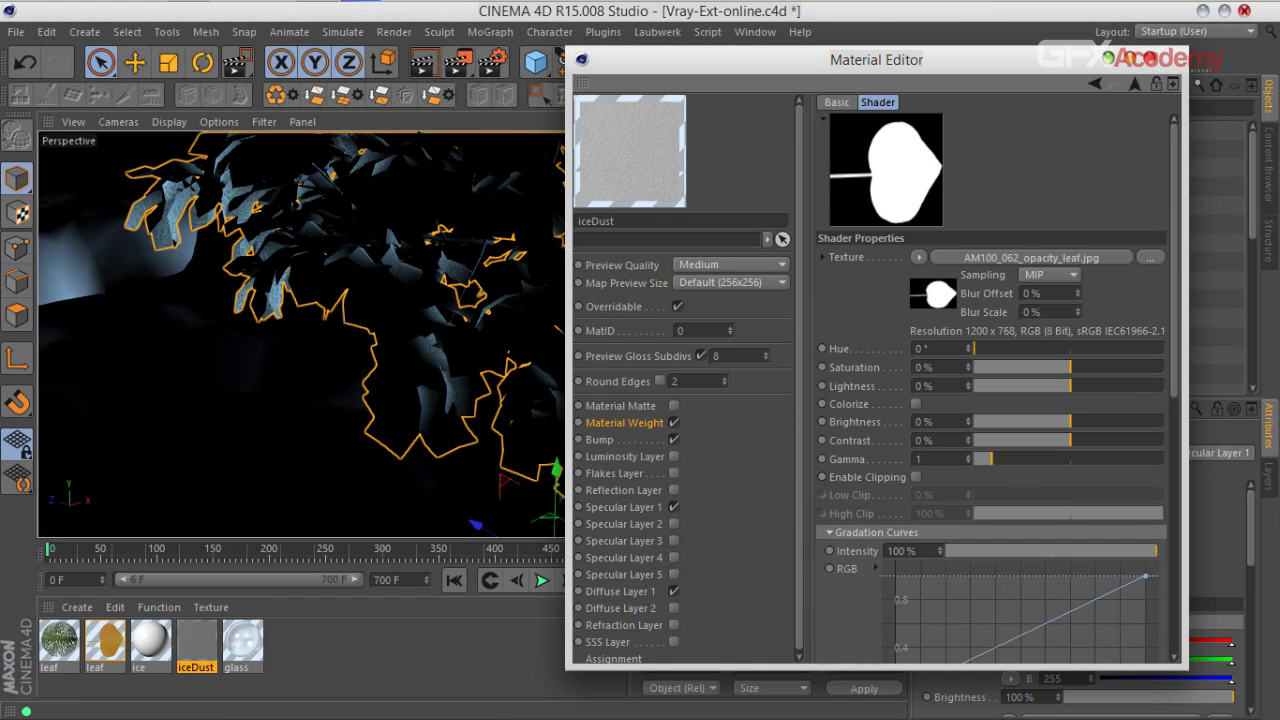
# Step: Invert the filtered leaf mask by enabling clipping with Low Clip at 100% and High Clip at 0%, and return to the layer list
pyautogui.click(916, 477)
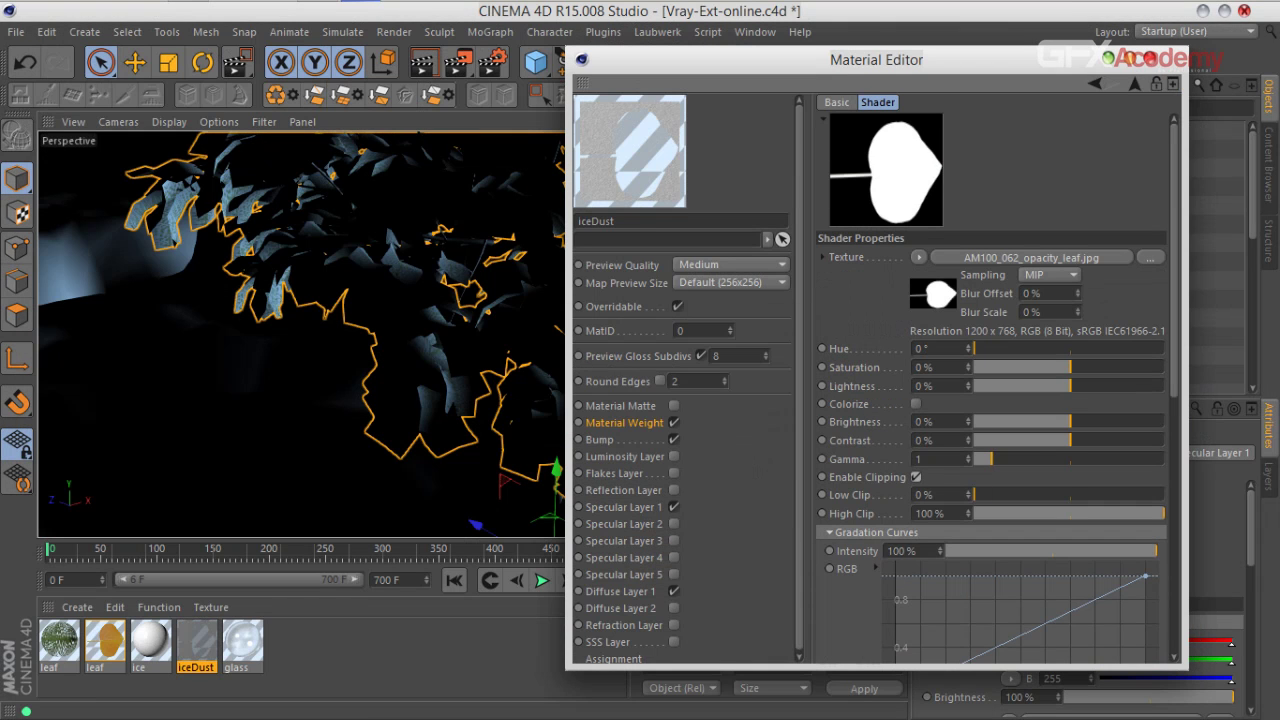
pyautogui.moveTo(975, 495)
pyautogui.mouseDown()
pyautogui.moveTo(1164, 495)
pyautogui.moveTo(974, 514)
pyautogui.mouseUp()
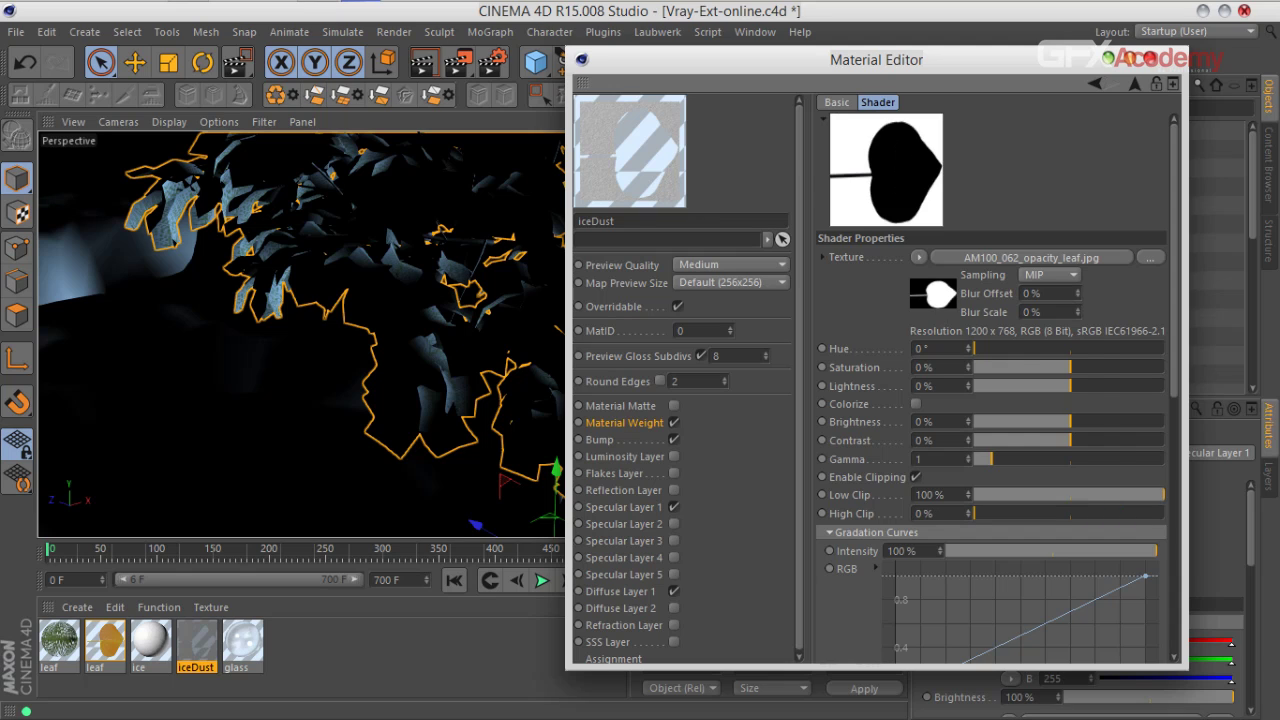
pyautogui.click(1134, 84)
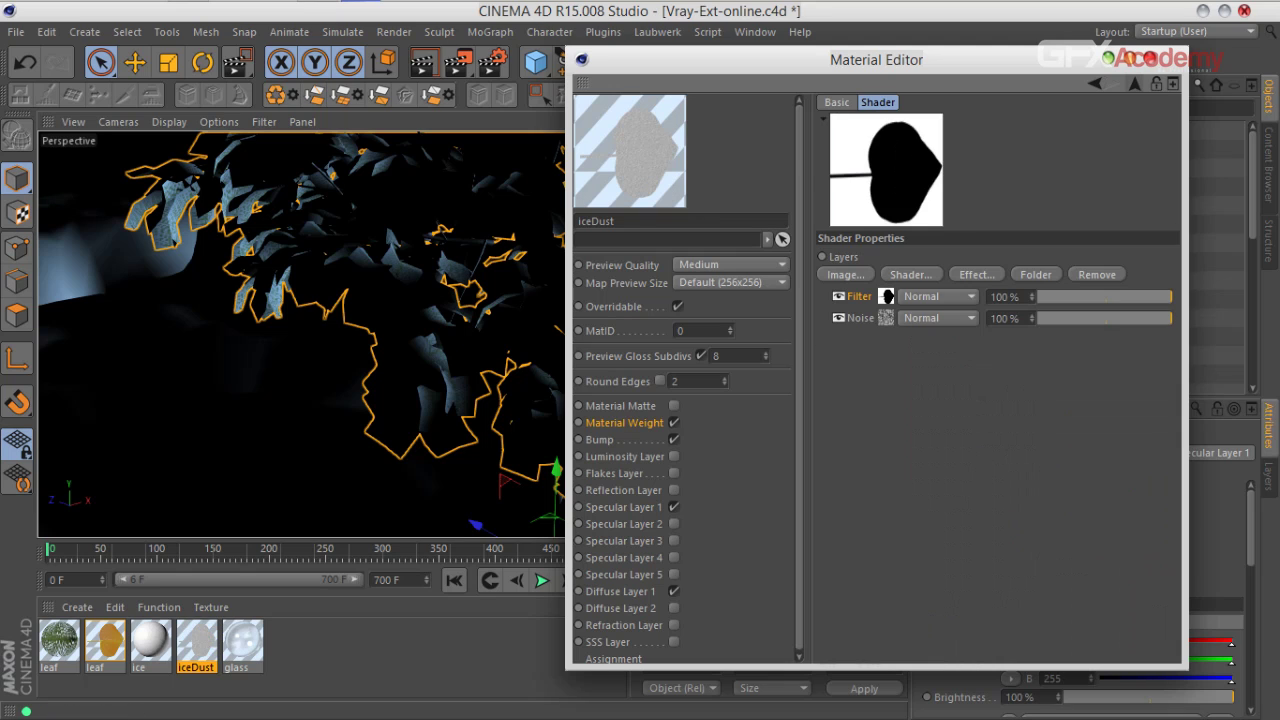
# Step: Set the Filter layer's blend mode to Screen in iceDust's Material Weight layers and close the material editor
pyautogui.click(938, 296)
pyautogui.click(930, 356)
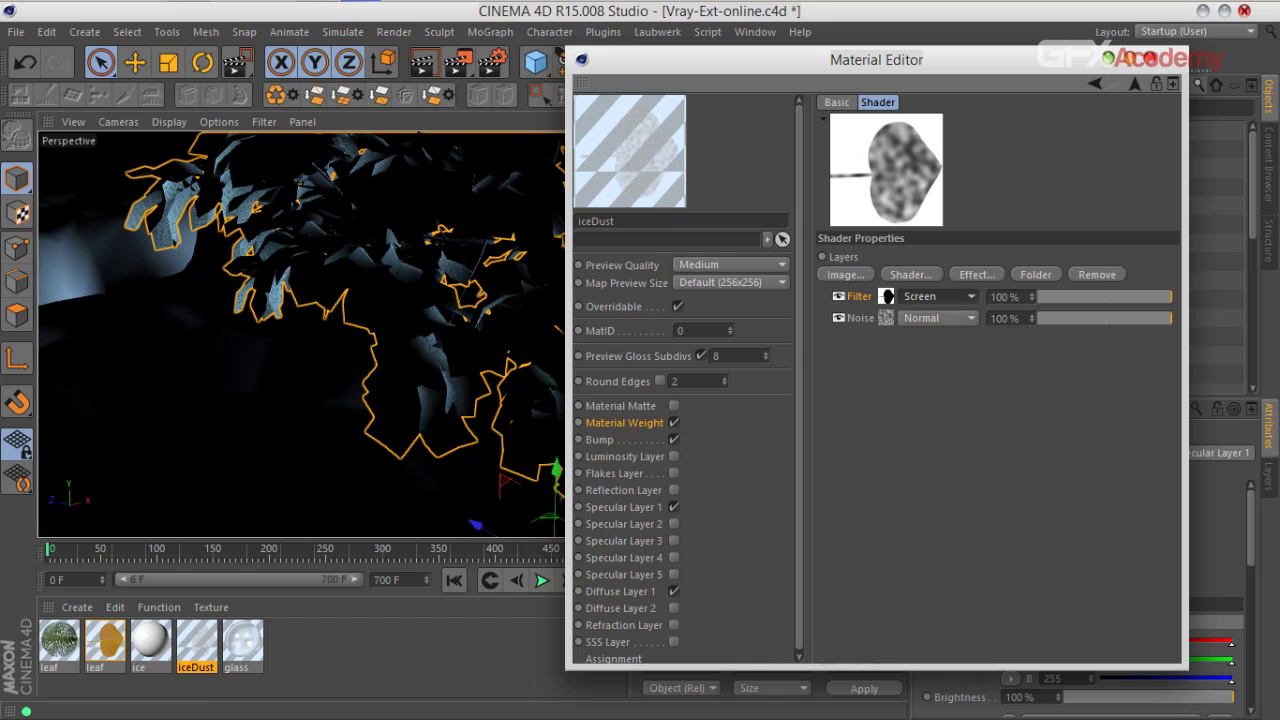
pyautogui.click(1150, 57)
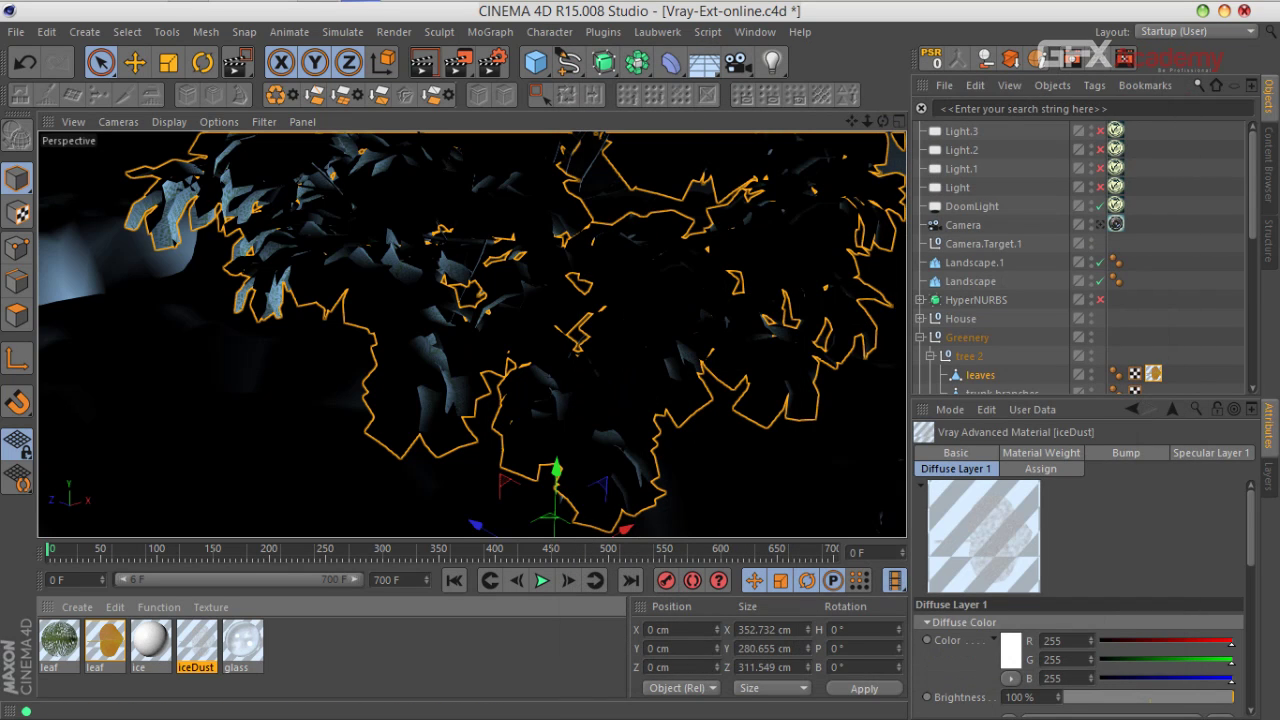
# Step: Assign the iceDust material to tree 2's leaves object and enable Mix Textures on its texture tag
pyautogui.scroll(-3, 1085, 257)
pyautogui.moveTo(196, 640); pyautogui.dragTo(980, 272)
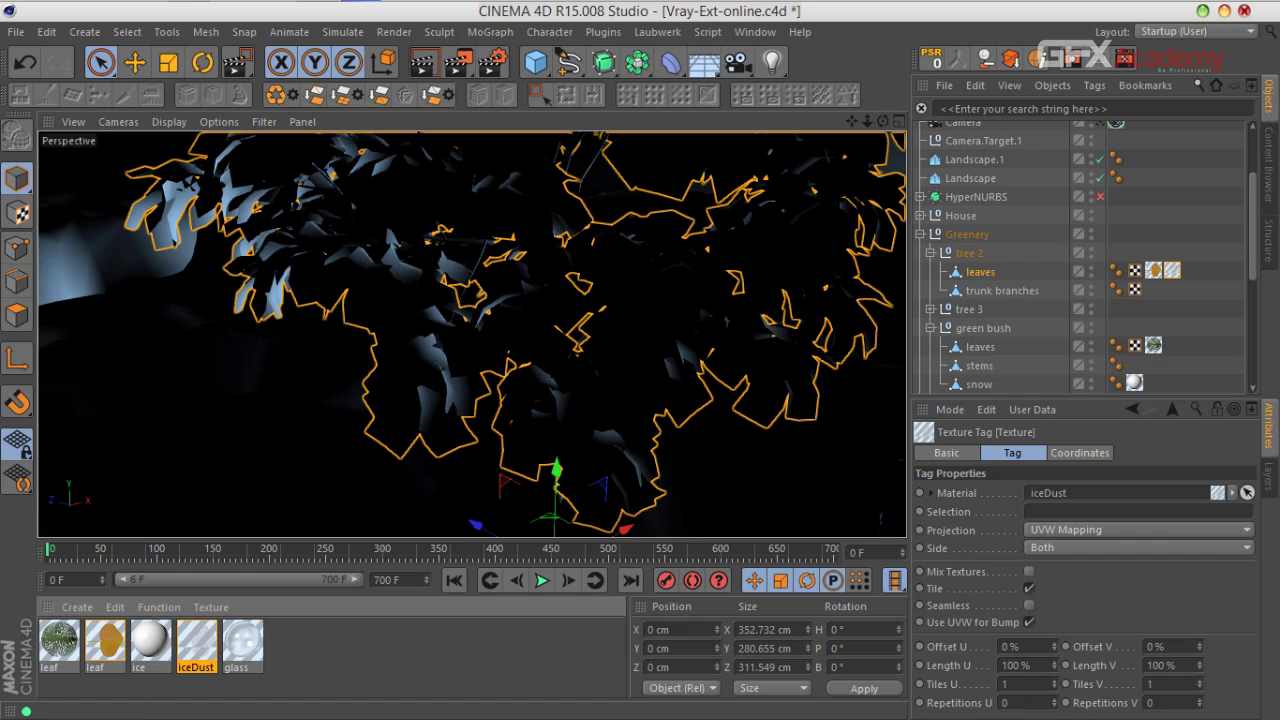
pyautogui.click(1029, 572)
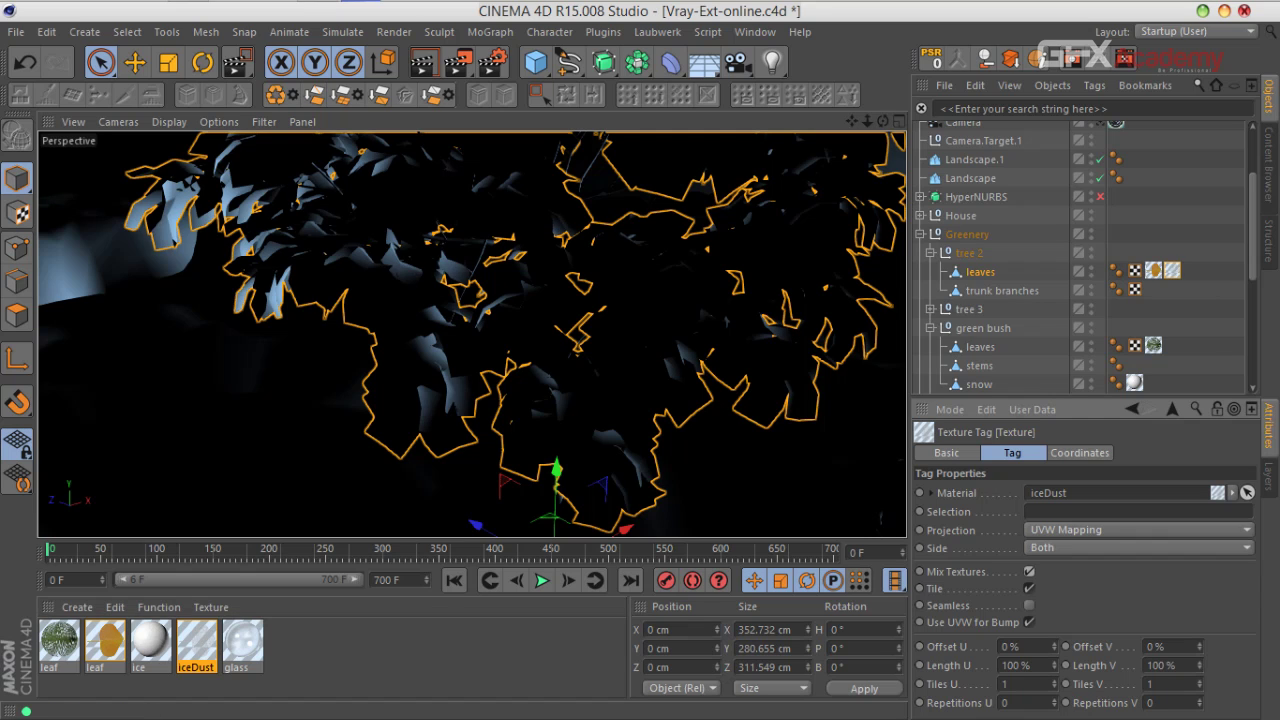
# Step: Render a region of the viewport around tree 2's hanging leaves to check the dusted look, and clear the selection
pyautogui.moveTo(459, 62); pyautogui.dragTo(520, 76)
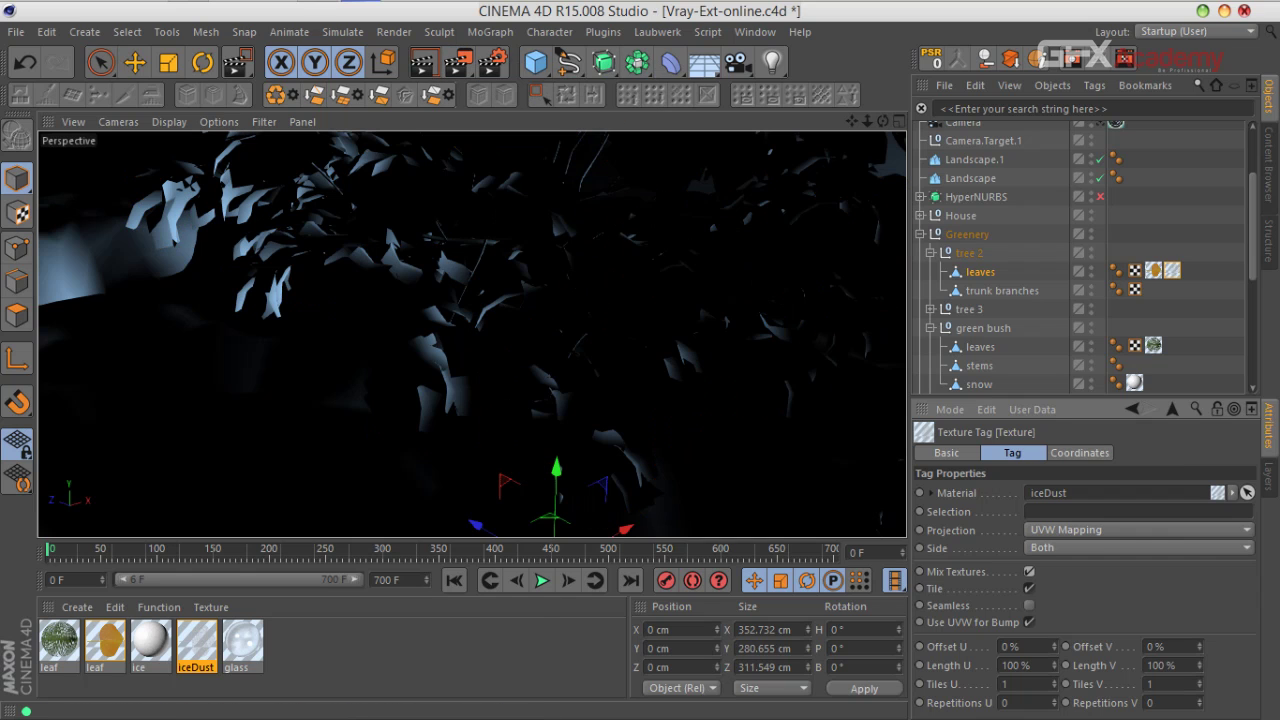
pyautogui.moveTo(659, 188)
pyautogui.mouseDown()
pyautogui.moveTo(247, 489)
pyautogui.moveTo(167, 513)
pyautogui.mouseUp()
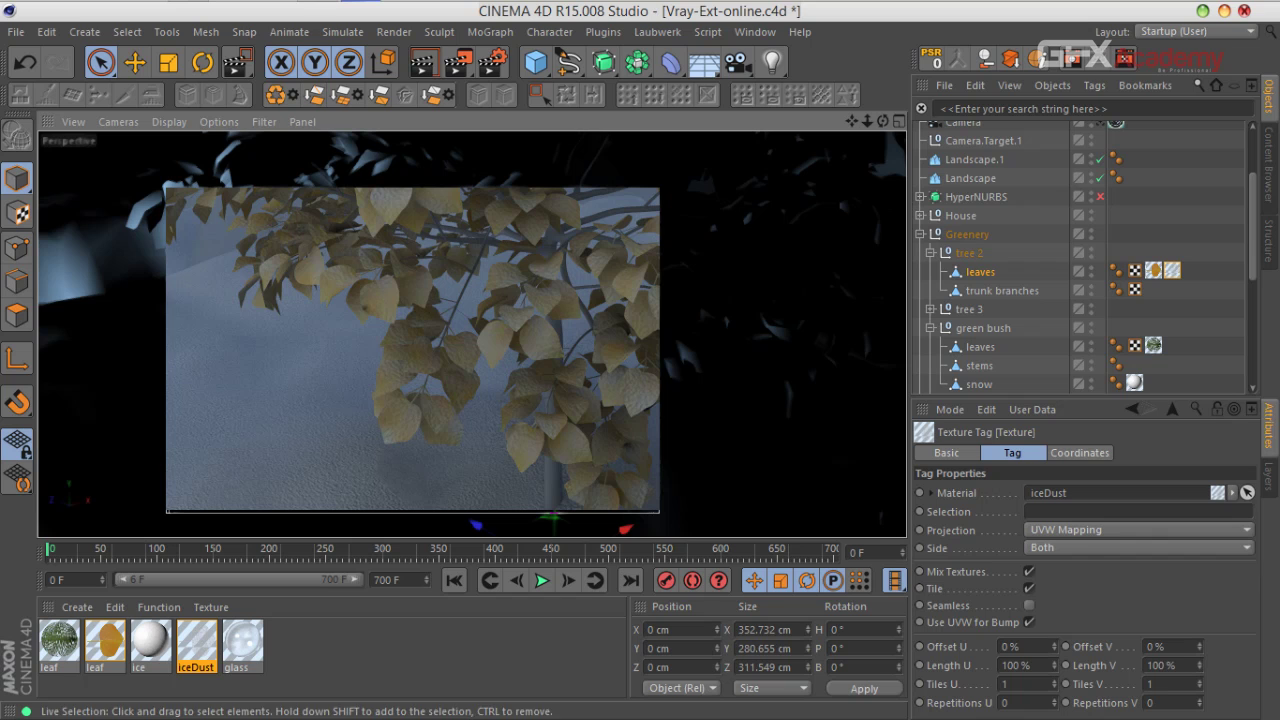
pyautogui.click(1180, 236)
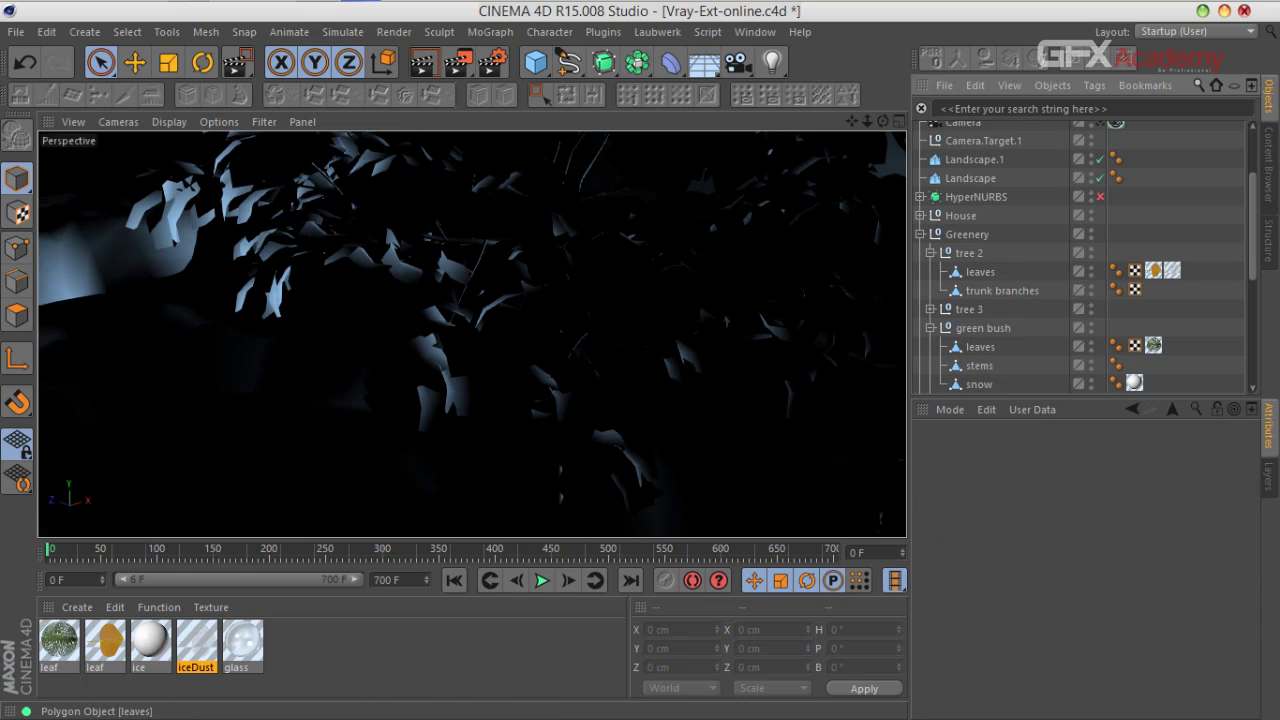
# Step: Turn off the DoomLight and select tree 2's trunk branches object by its trunk in the viewport
pyautogui.scroll(3, 980, 206)
pyautogui.click(1100, 206)
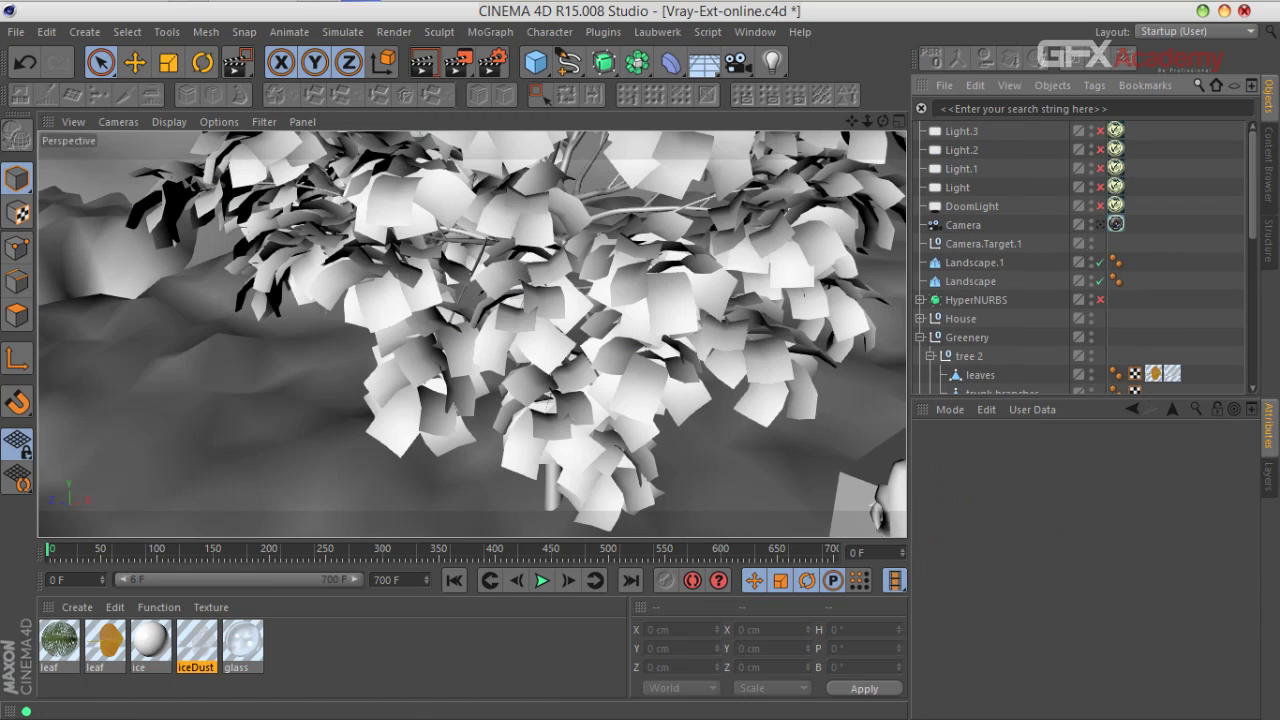
pyautogui.click(551, 483)
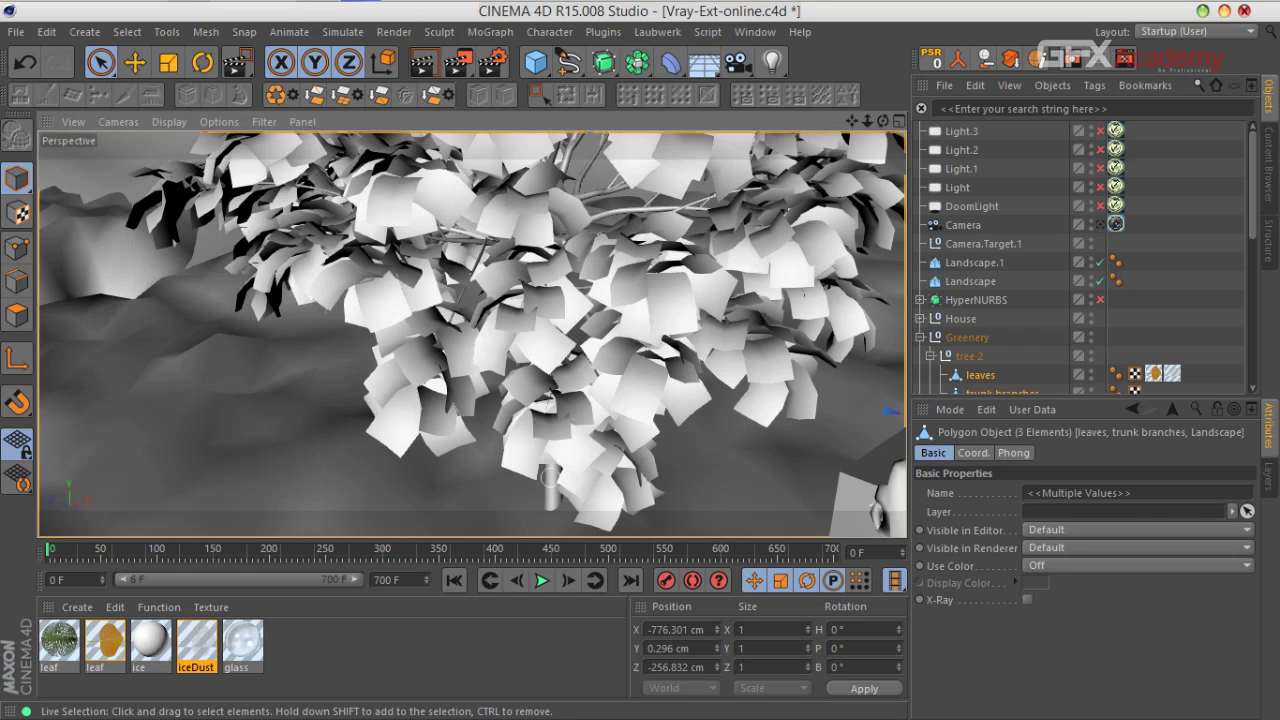
pyautogui.scroll(2, 546, 497)
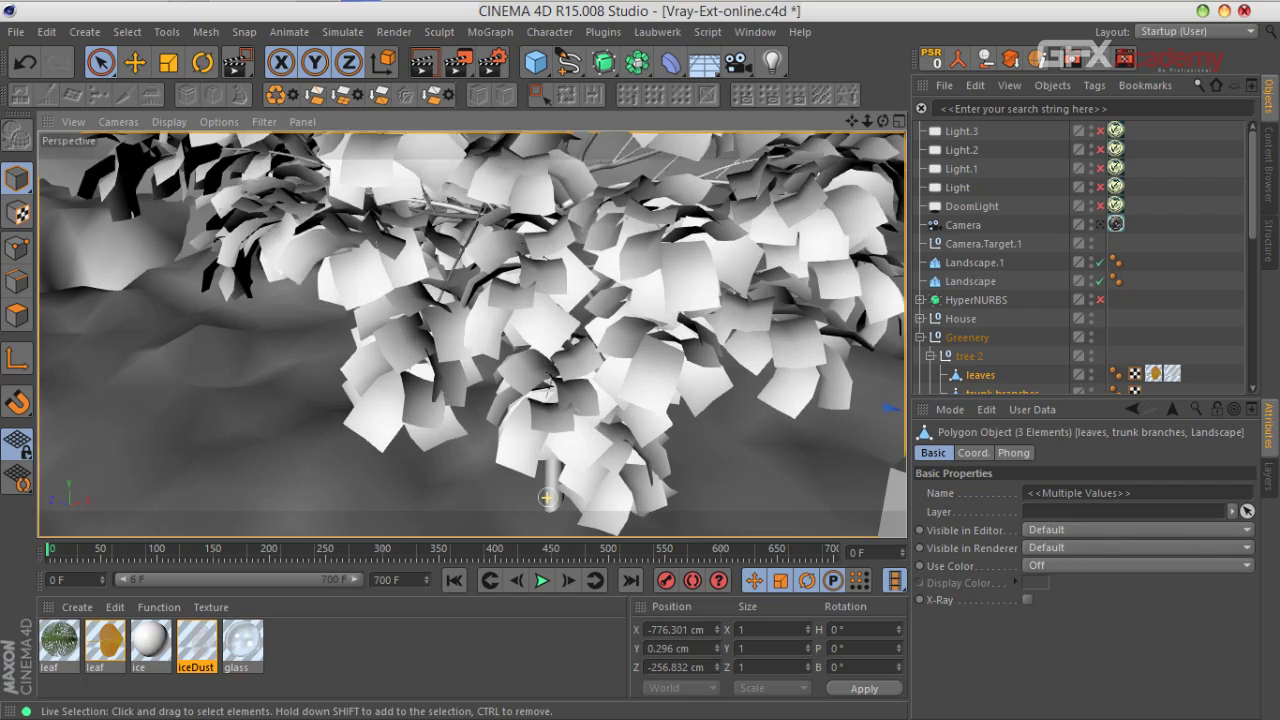
pyautogui.scroll(3, 546, 497)
pyautogui.click(546, 448)
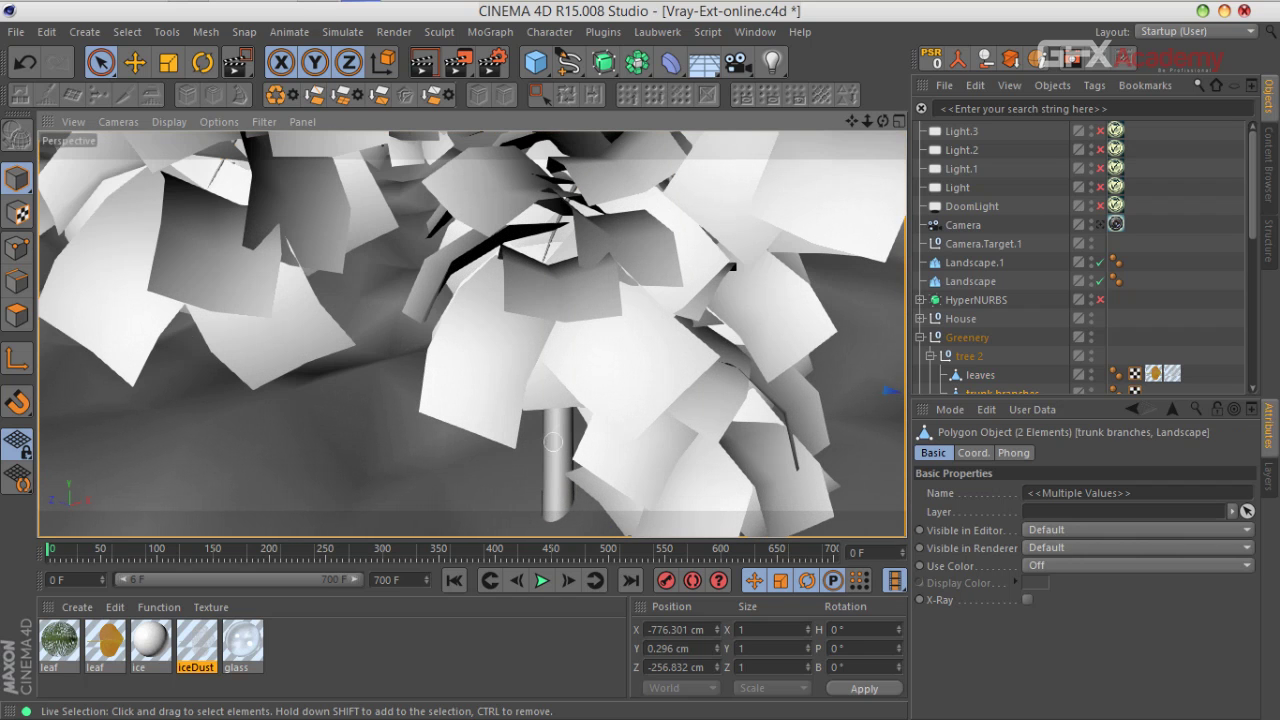
pyautogui.click(553, 441)
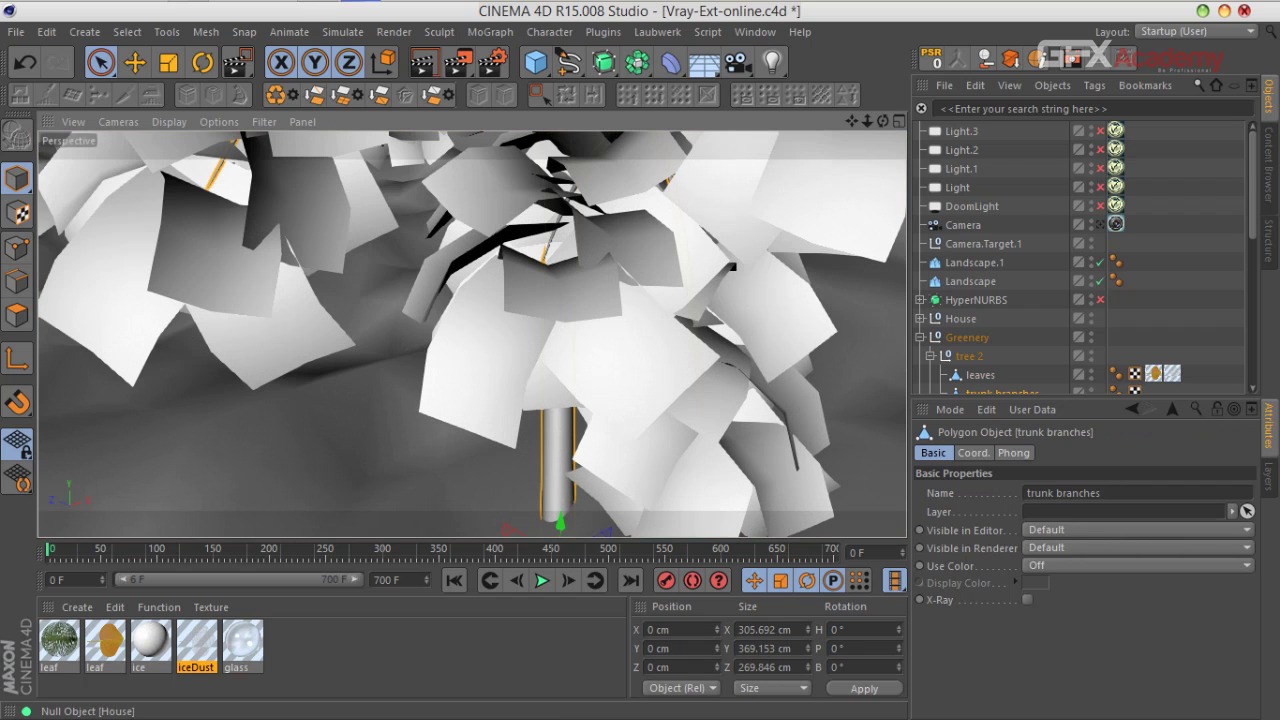
pyautogui.scroll(-5, 1003, 172)
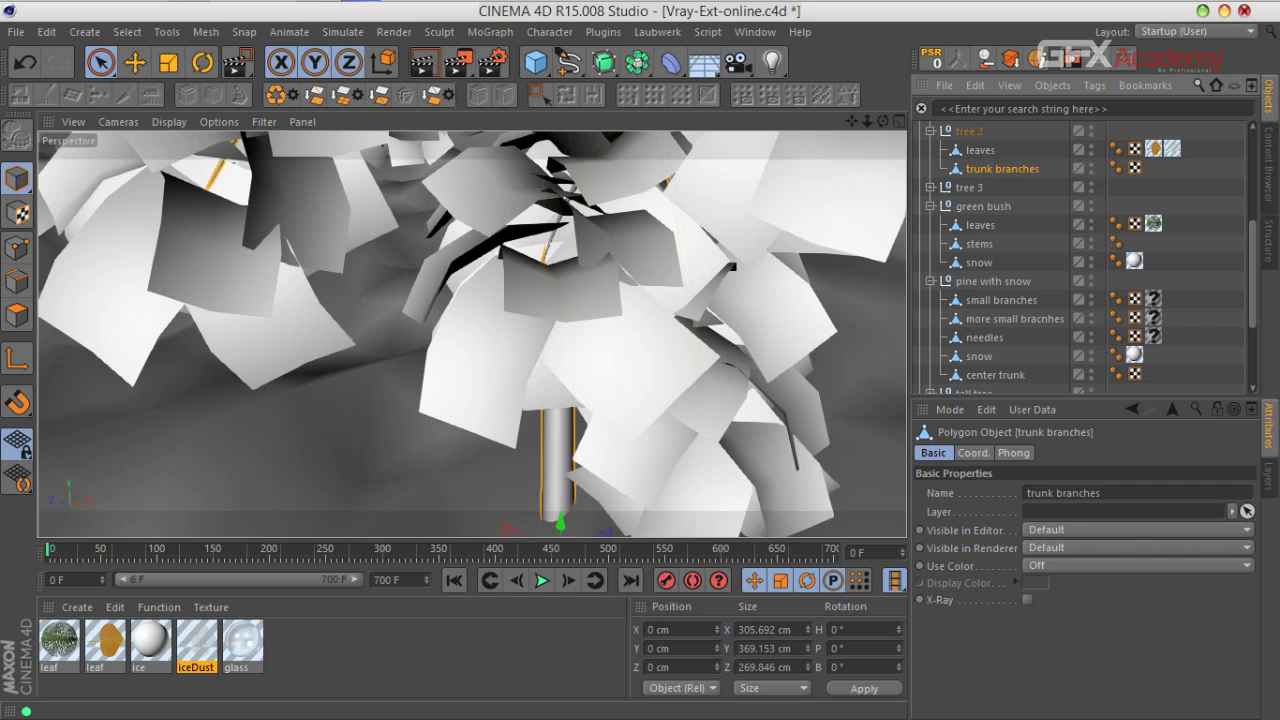
# Step: Create a V-Ray Advanced Material named stem, discarding any standard material made by mistake
pyautogui.doubleClick(400, 655)
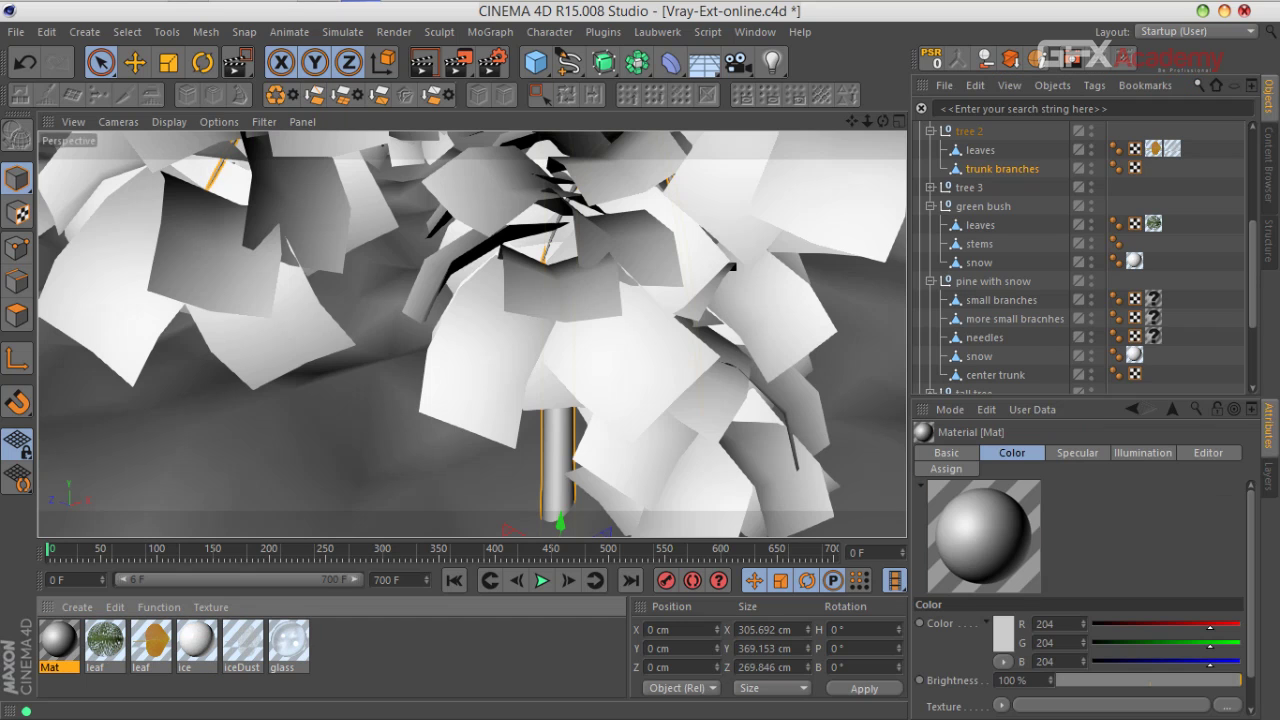
pyautogui.press('Delete')
pyautogui.click(77, 607)
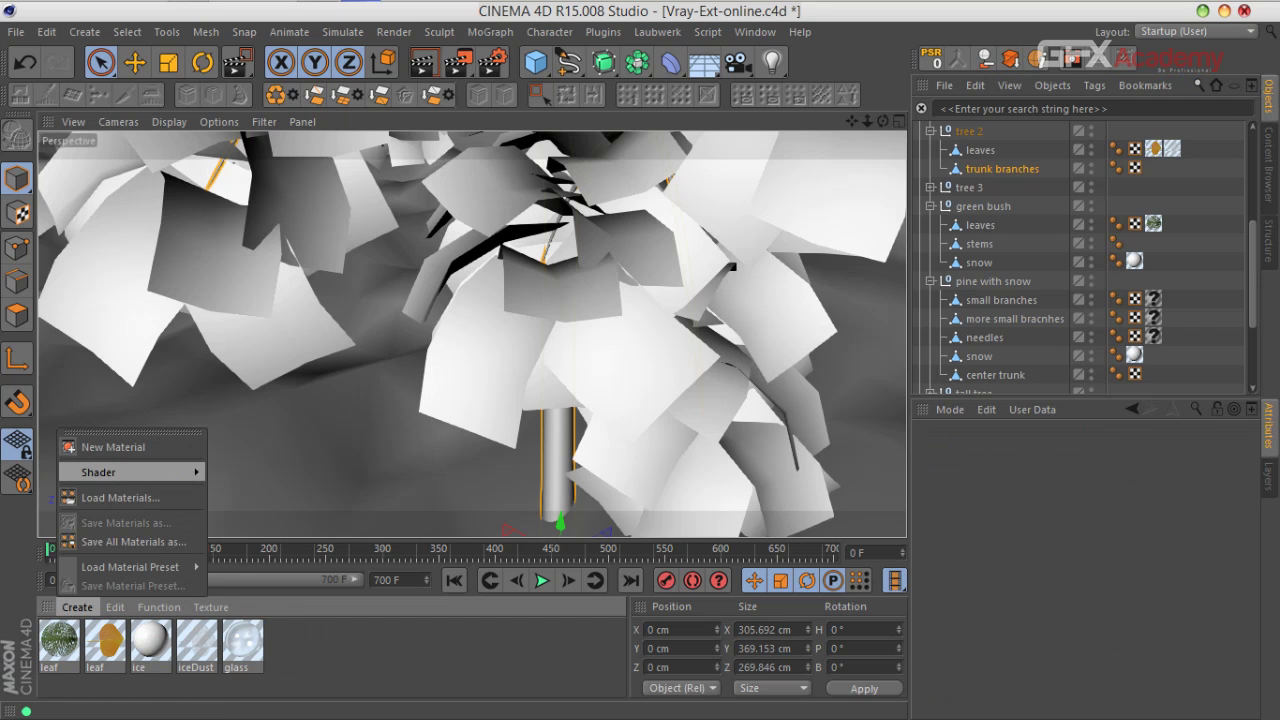
pyautogui.moveTo(130, 472)
pyautogui.moveTo(250, 444)
pyautogui.click(387, 459)
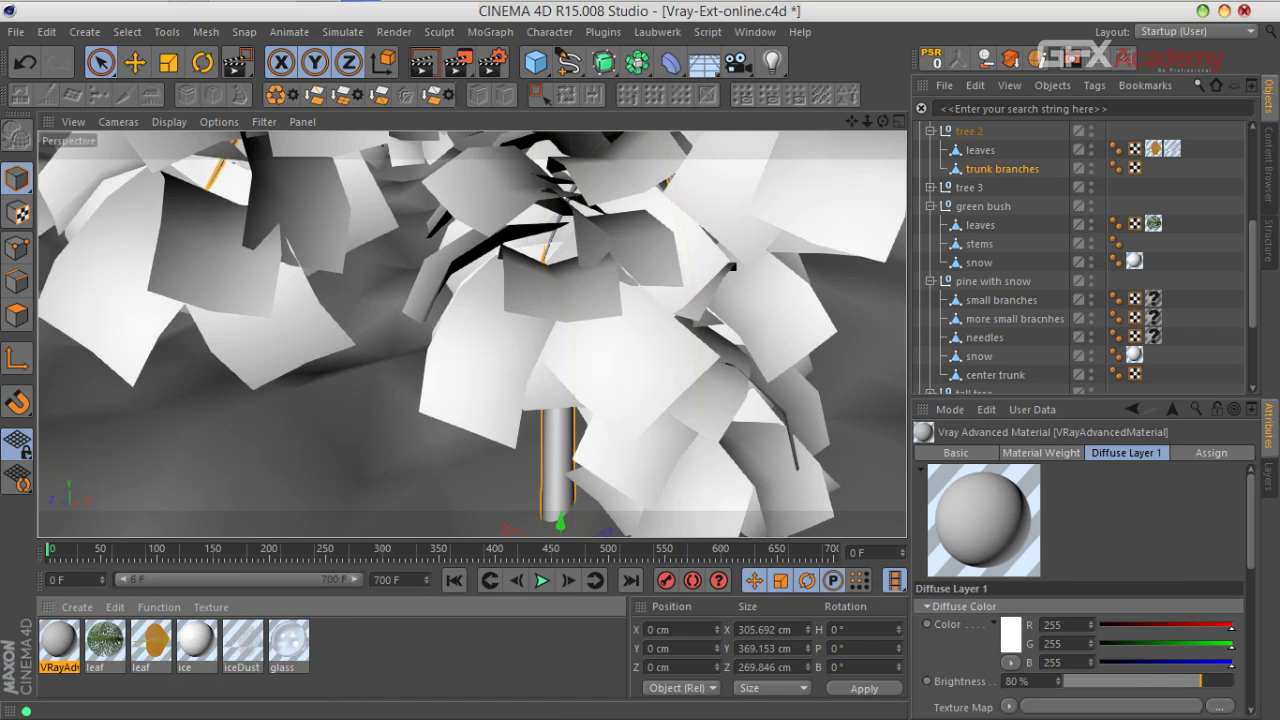
pyautogui.doubleClick(59, 641)
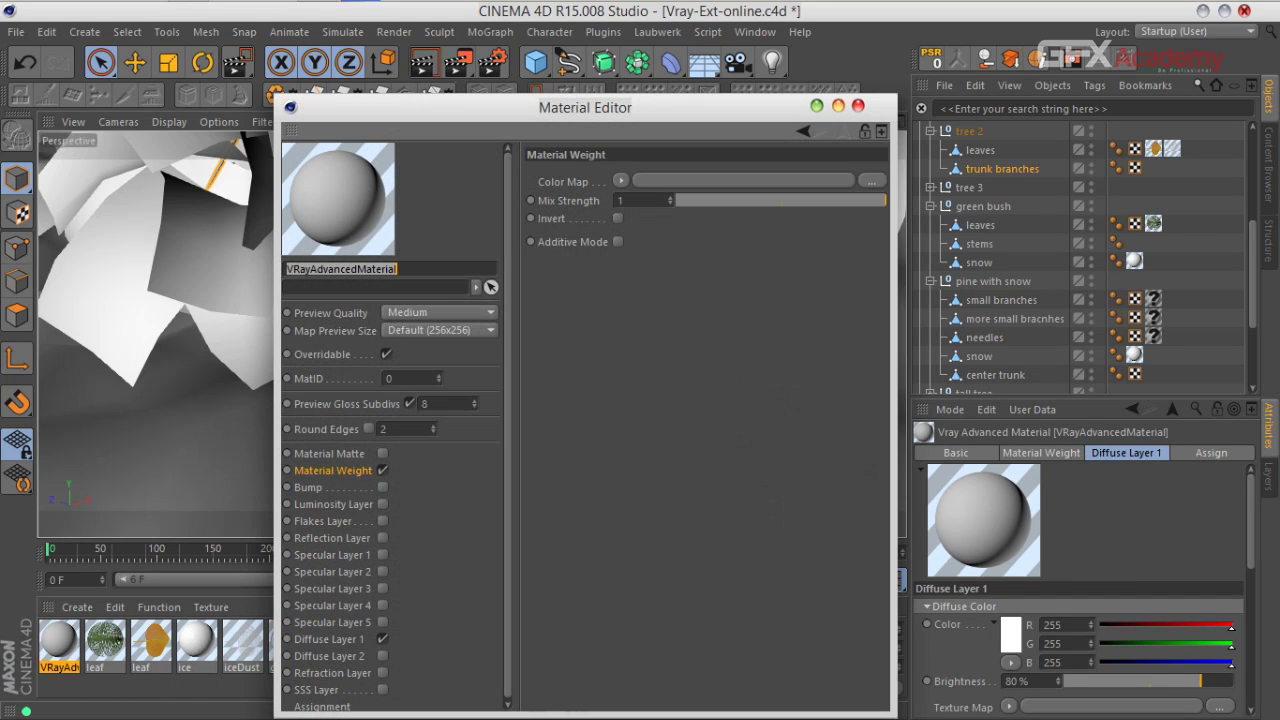
pyautogui.write('ste')
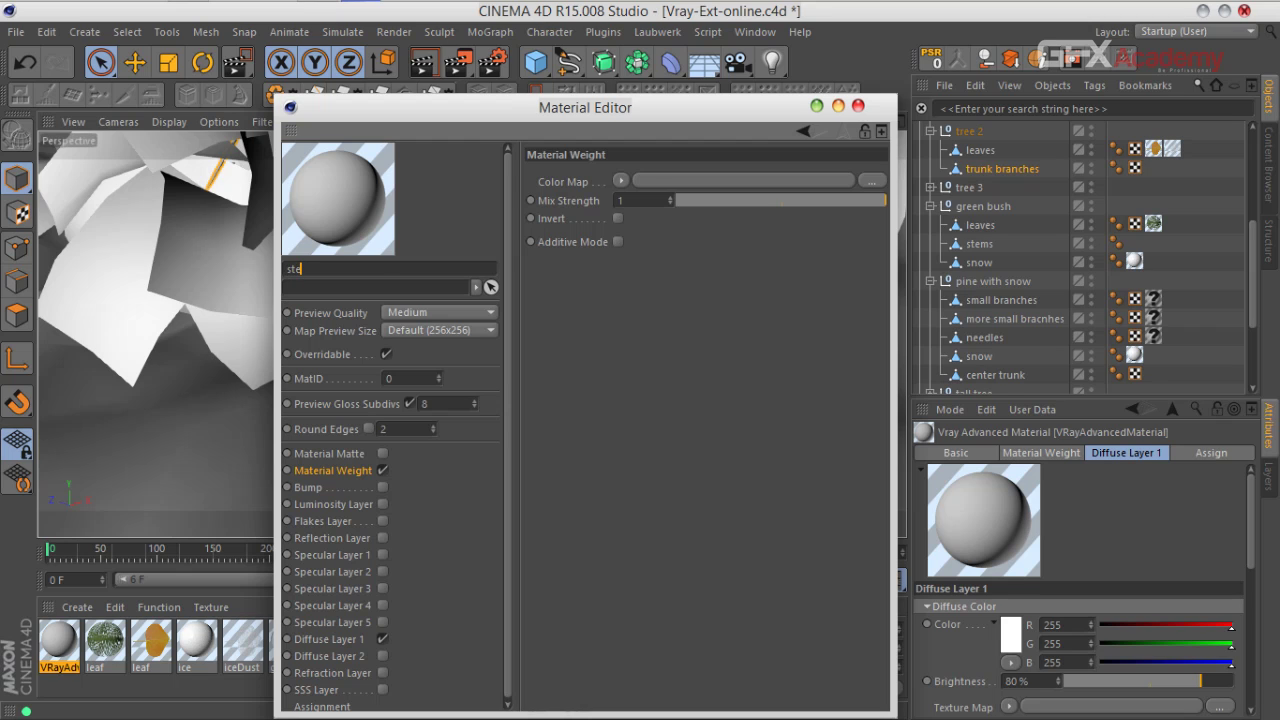
pyautogui.write('m')
# Step: Load AM100_062_color_bark.jpg as the texture map of the stem material's Diffuse Layer 1
pyautogui.click(329, 639)
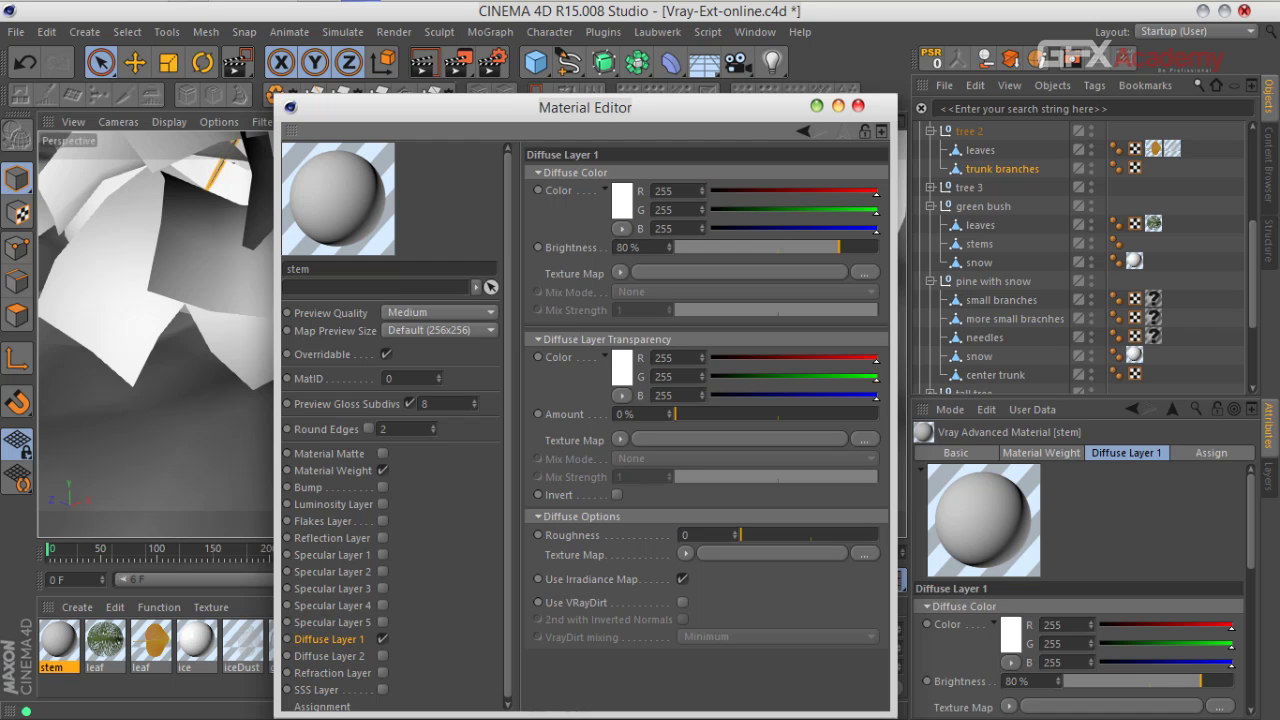
pyautogui.click(865, 273)
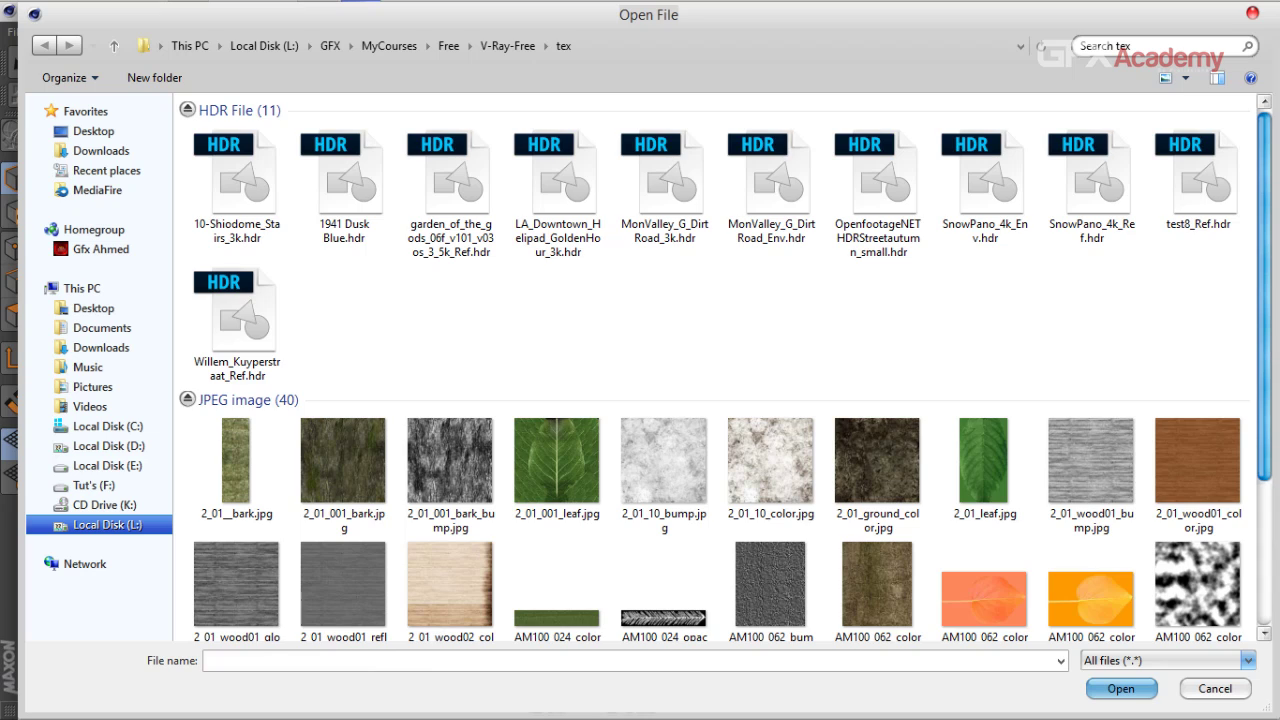
pyautogui.scroll(-3, 663, 300)
pyautogui.click(877, 310)
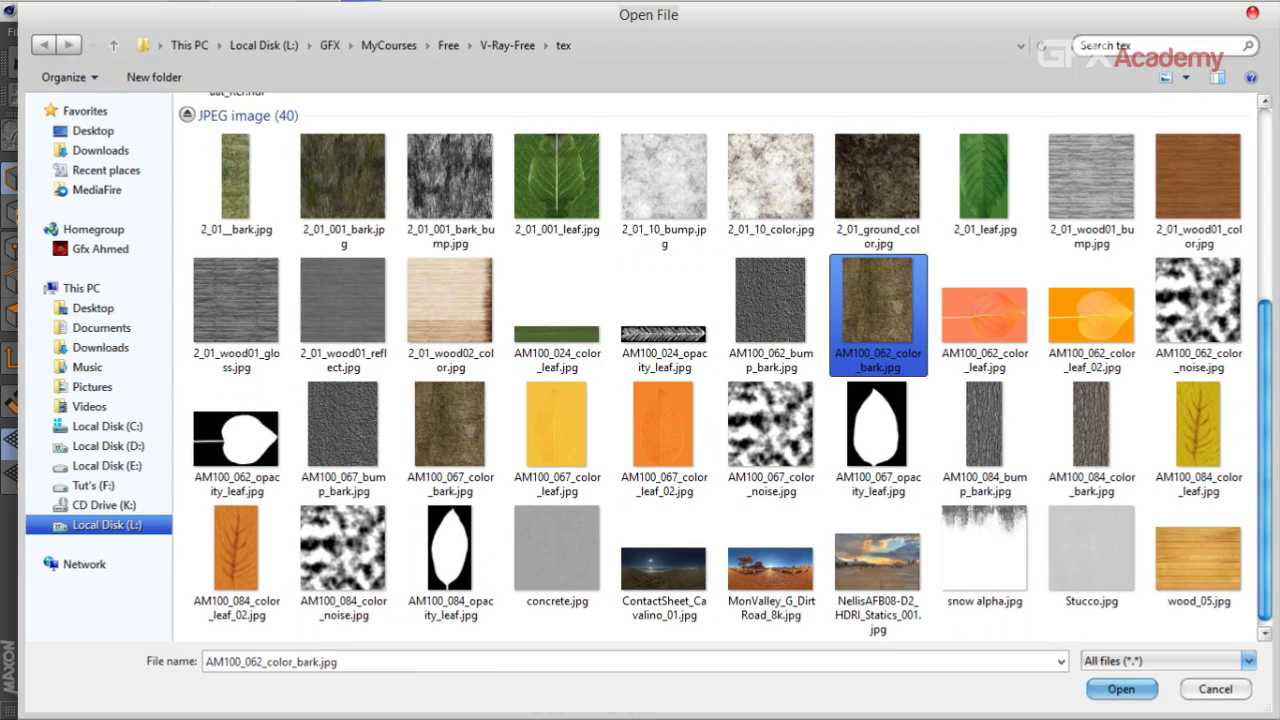
pyautogui.doubleClick(877, 310)
pyautogui.press('Return')
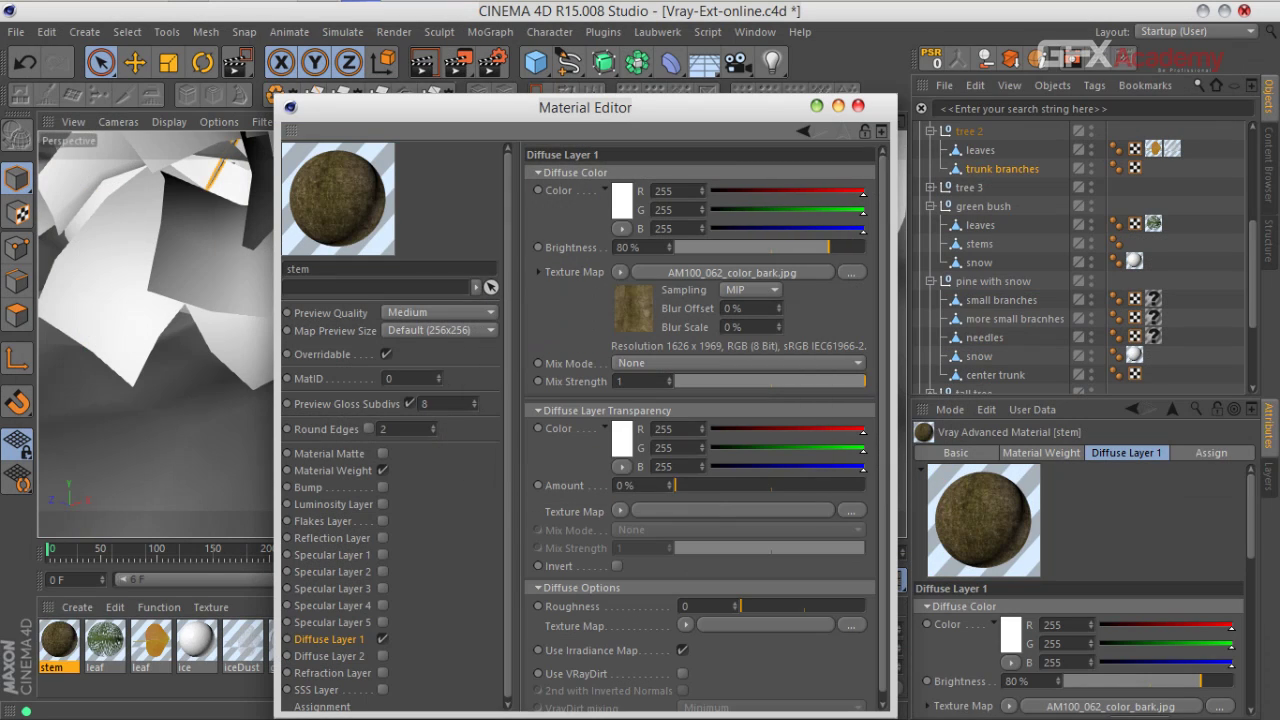
# Step: Open the stem material's preview in its own enlarged window and arrange it beside the material editor
pyautogui.rightClick(340, 200)
pyautogui.click(390, 88)
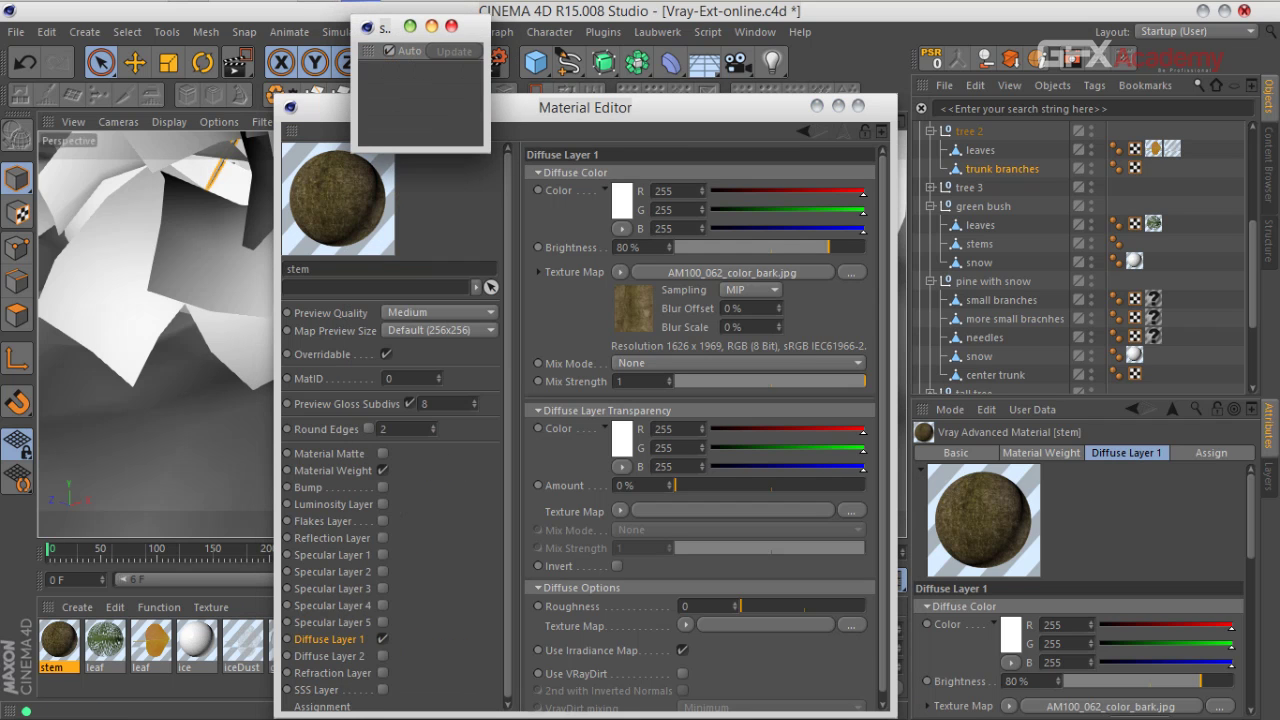
pyautogui.moveTo(489, 150); pyautogui.dragTo(982, 490)
pyautogui.moveTo(600, 28); pyautogui.dragTo(244, 117)
pyautogui.moveTo(760, 107); pyautogui.dragTo(1103, 70)
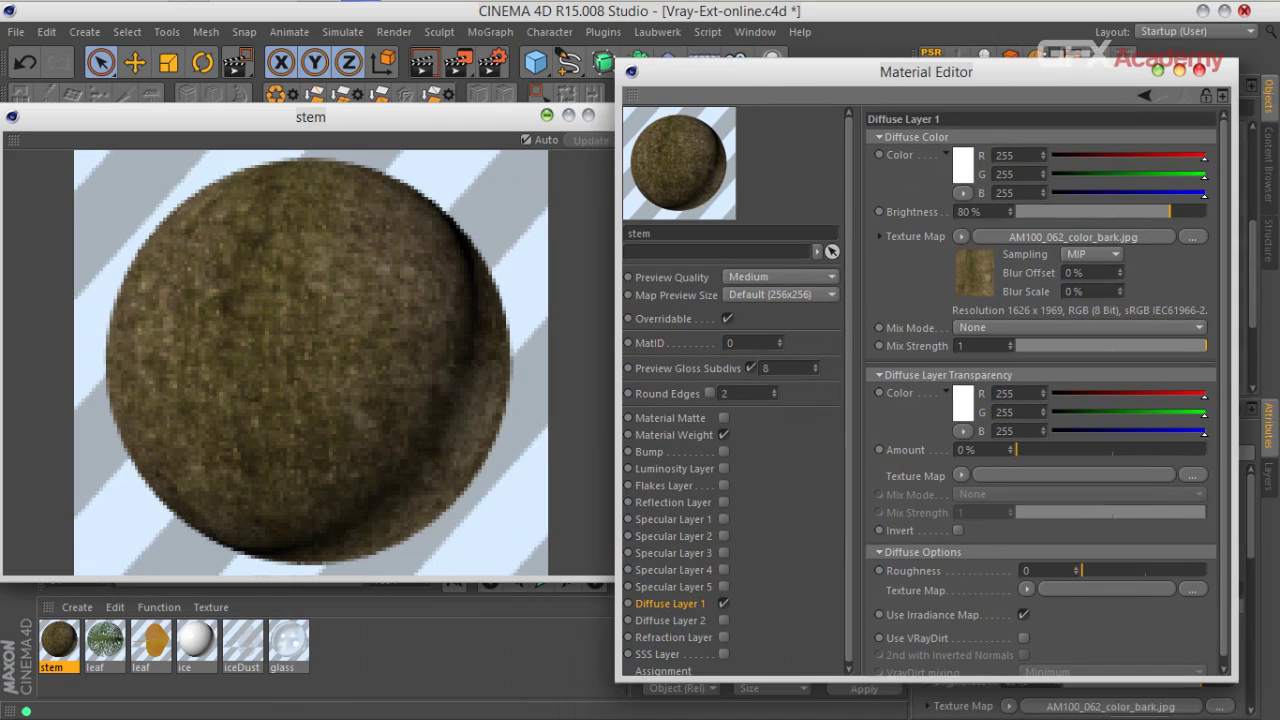
pyautogui.moveTo(480, 117); pyautogui.dragTo(455, 87)
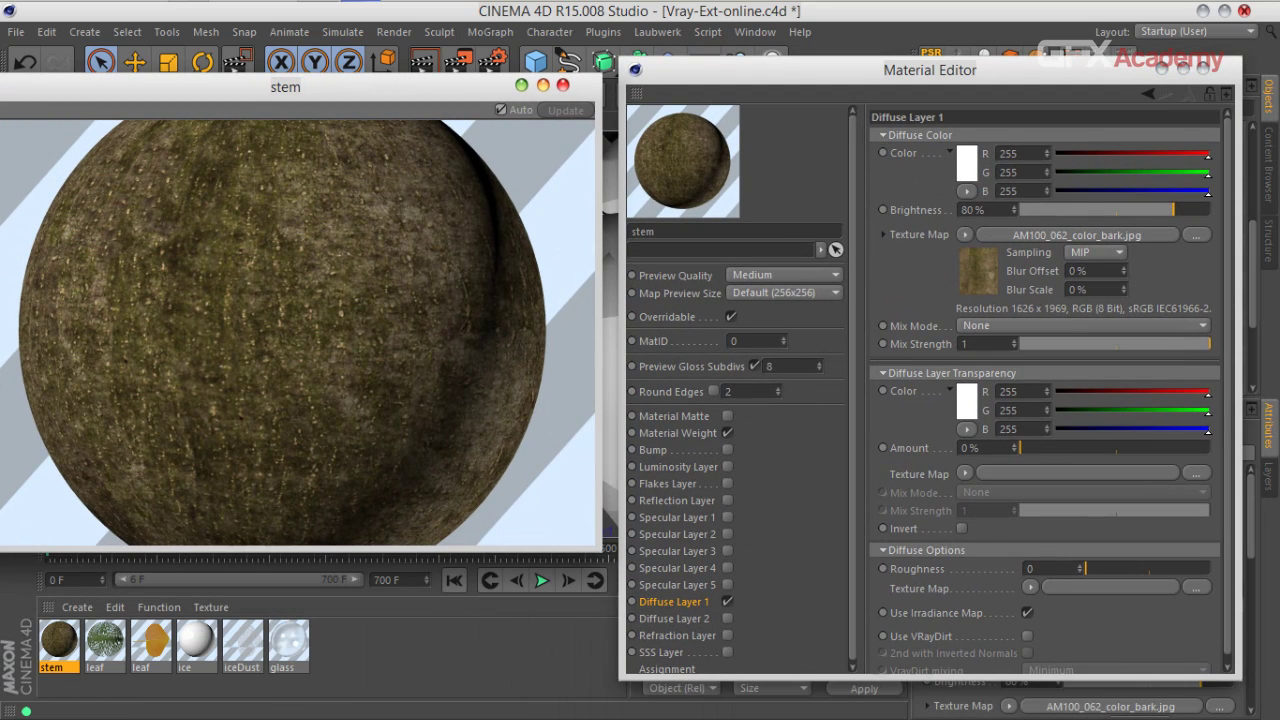
pyautogui.click(930, 71)
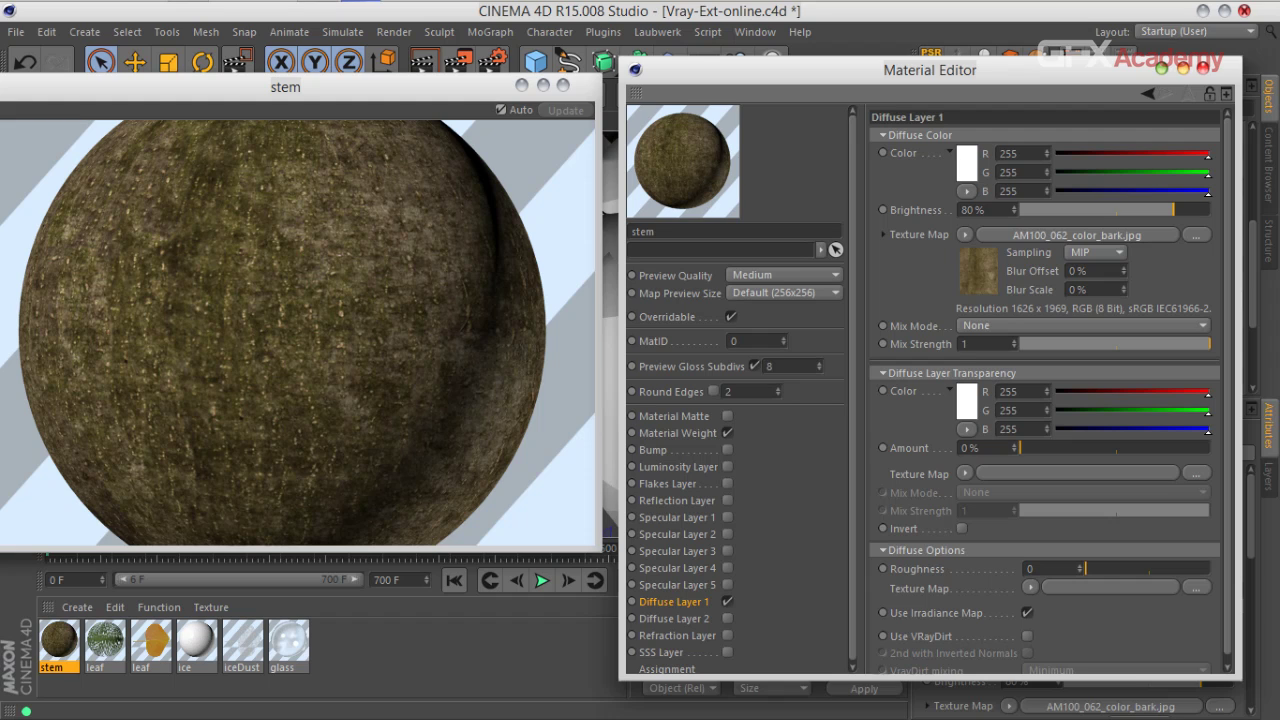
# Step: Enable Bump on the stem material and copy the diffuse bark texture into its texture map
pyautogui.rightClick(913, 233)
pyautogui.click(948, 288)
pyautogui.click(727, 450)
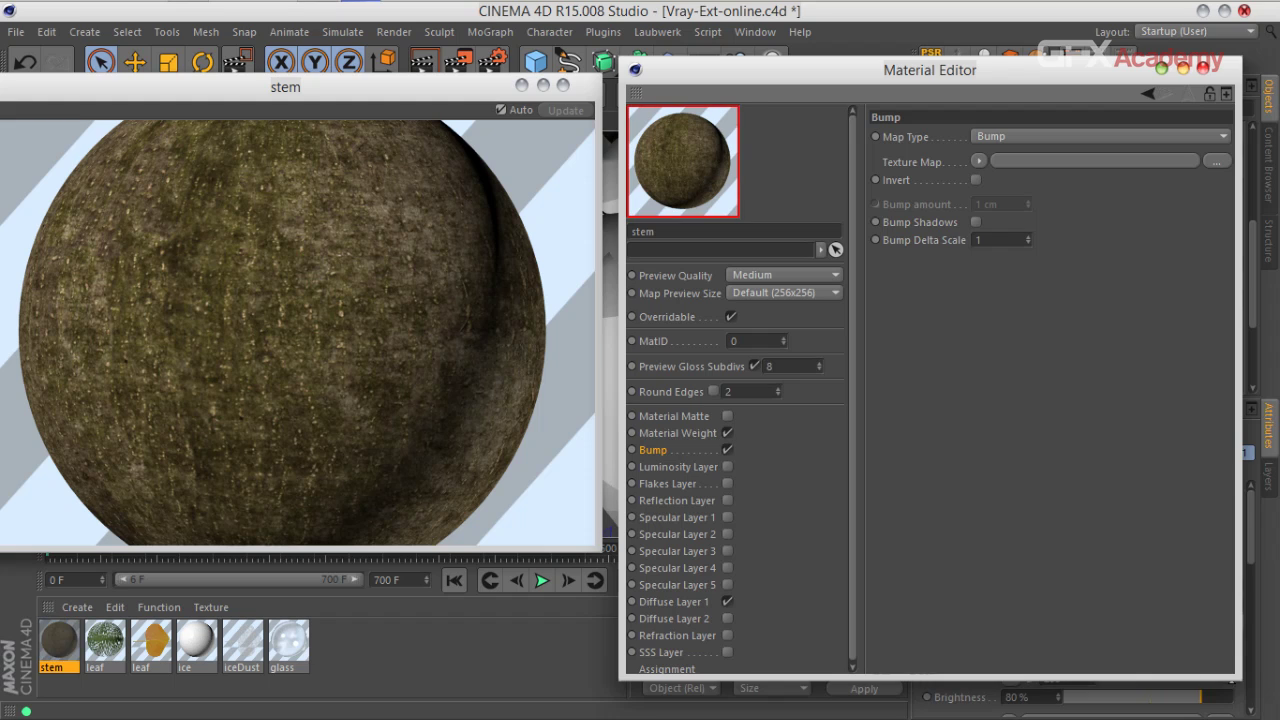
pyautogui.rightClick(914, 162)
pyautogui.click(950, 234)
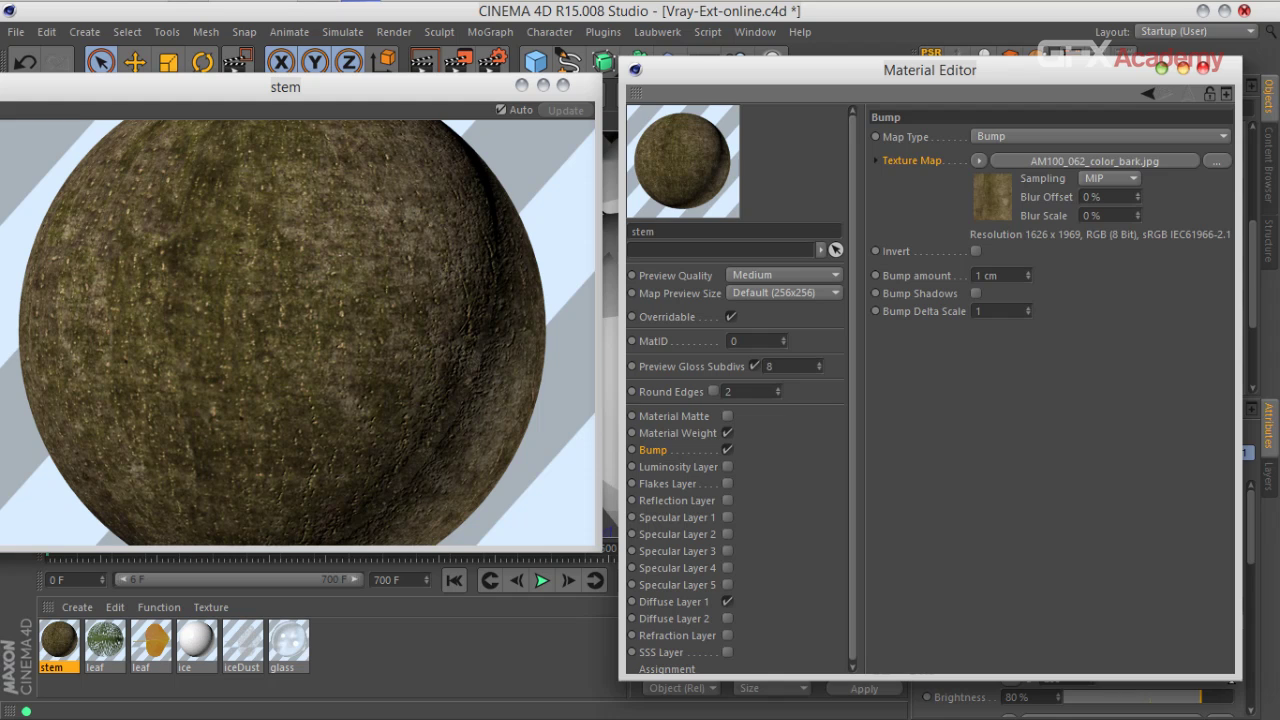
# Step: Wrap the bump's bark texture in a Filter shader and open the filter's settings
pyautogui.click(979, 160)
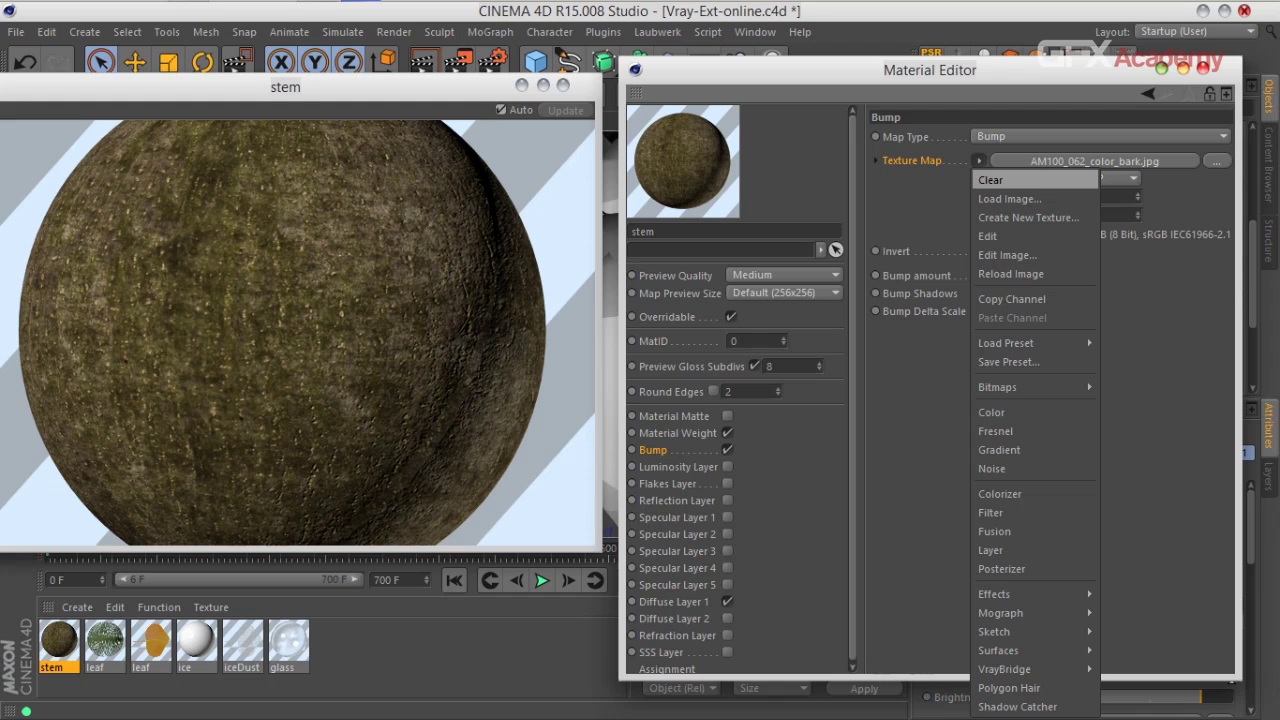
pyautogui.click(991, 512)
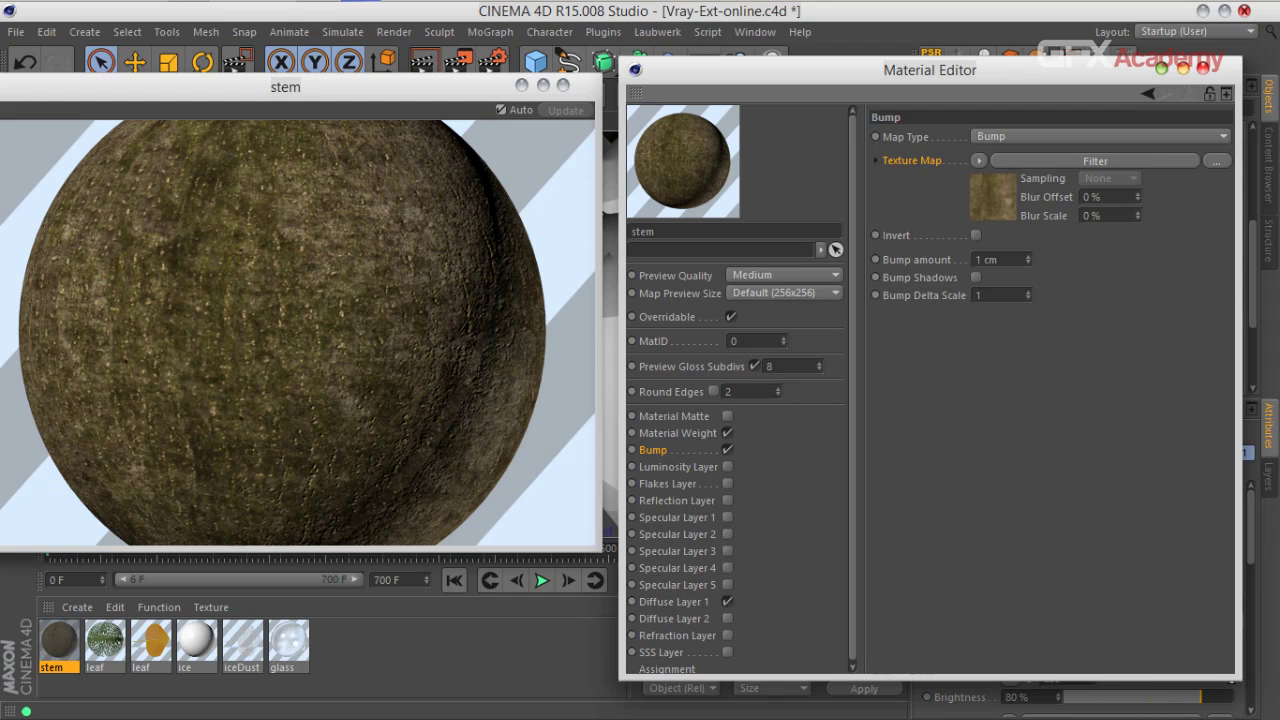
pyautogui.click(993, 197)
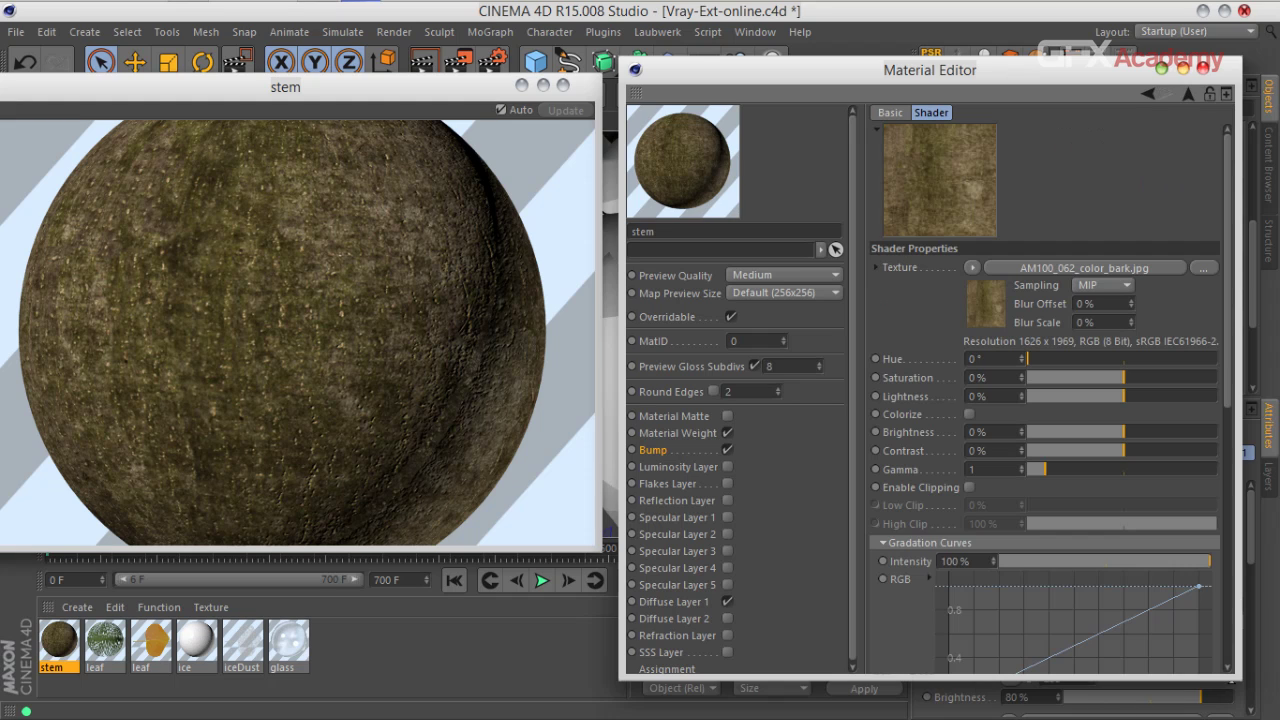
# Step: Set the bump filter's Saturation to -100%, enable clipping with Low Clip at 25%, and shrink the stem preview window
pyautogui.moveTo(1123, 378); pyautogui.dragTo(1027, 378)
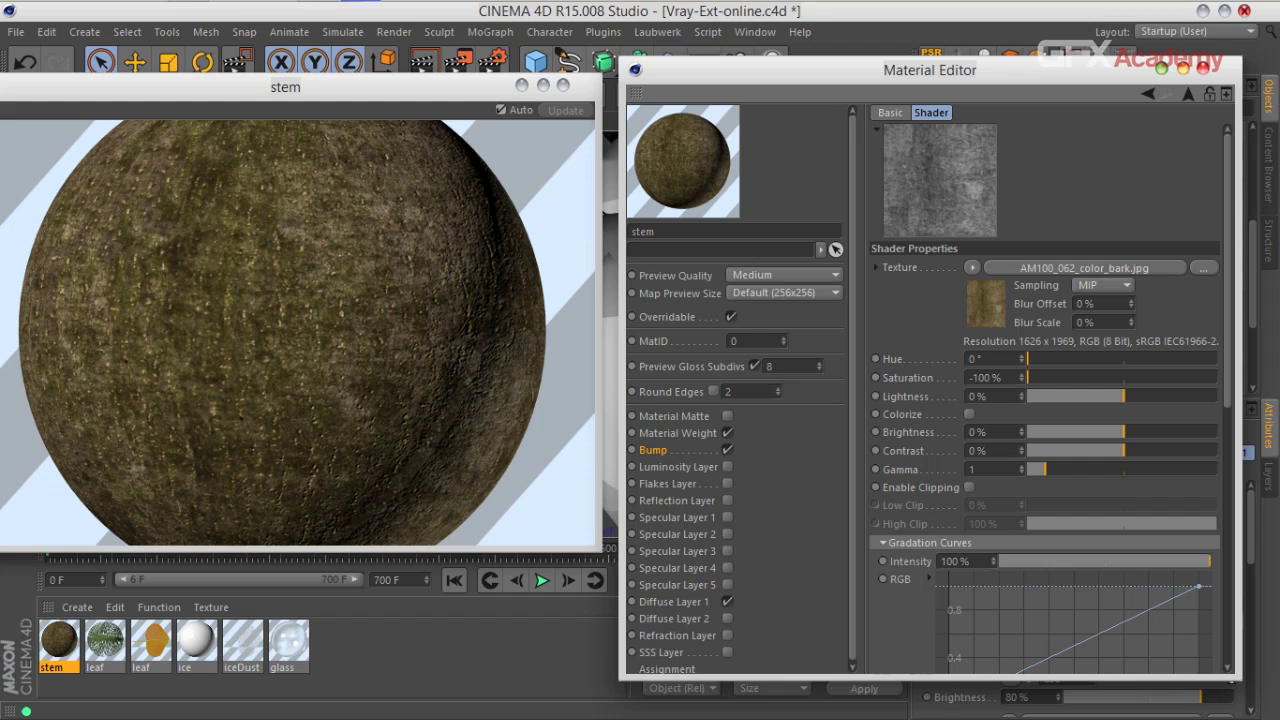
pyautogui.click(969, 487)
pyautogui.moveTo(1028, 505); pyautogui.dragTo(1075, 505)
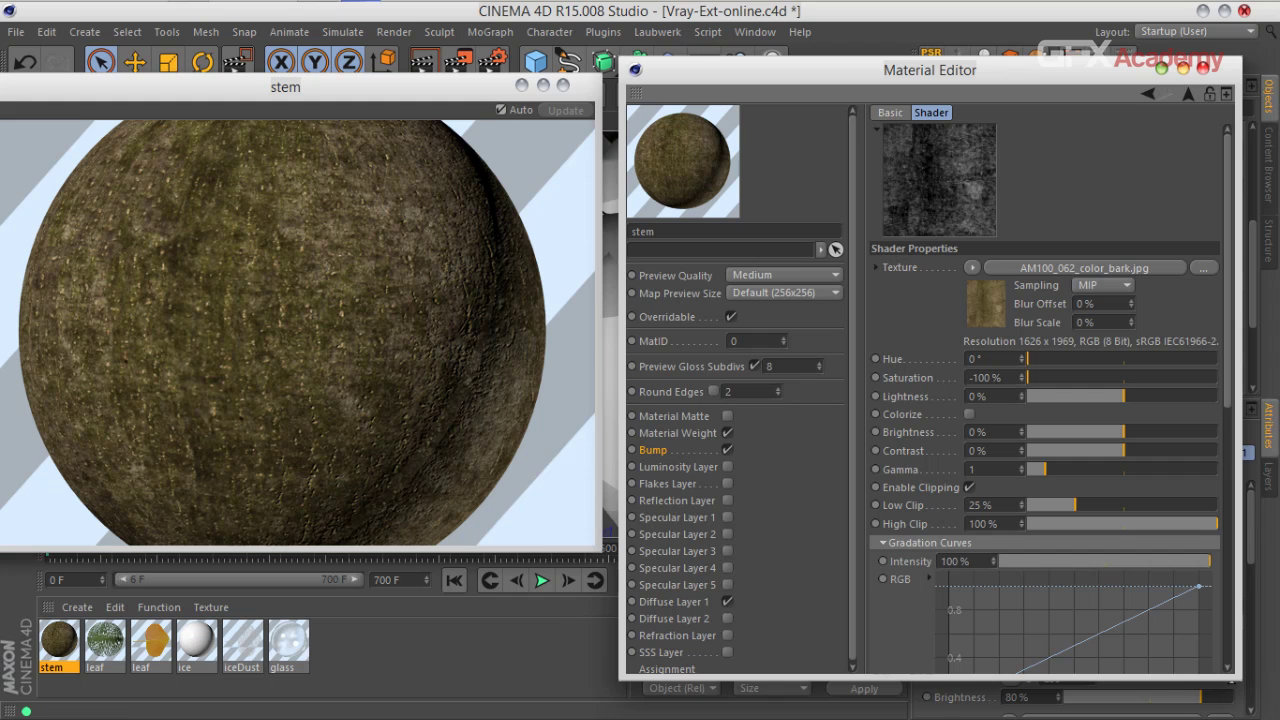
pyautogui.moveTo(400, 549); pyautogui.dragTo(400, 643)
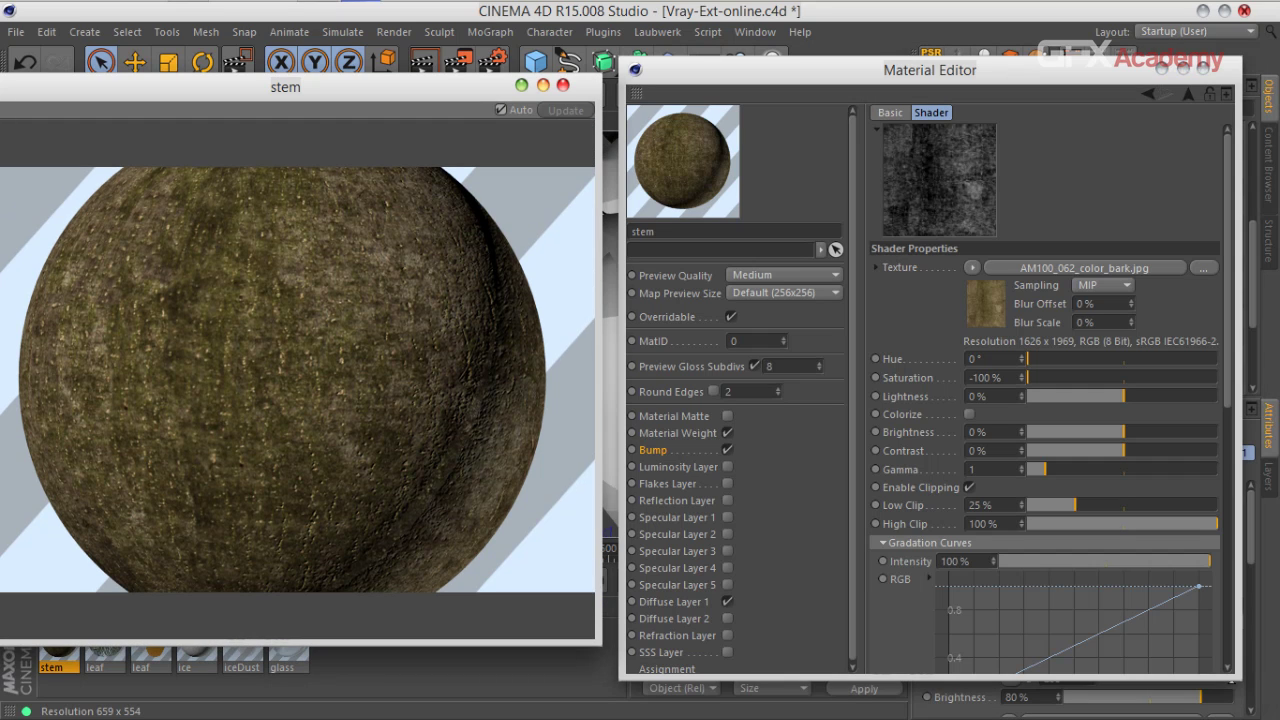
pyautogui.moveTo(600, 76); pyautogui.dragTo(295, 246)
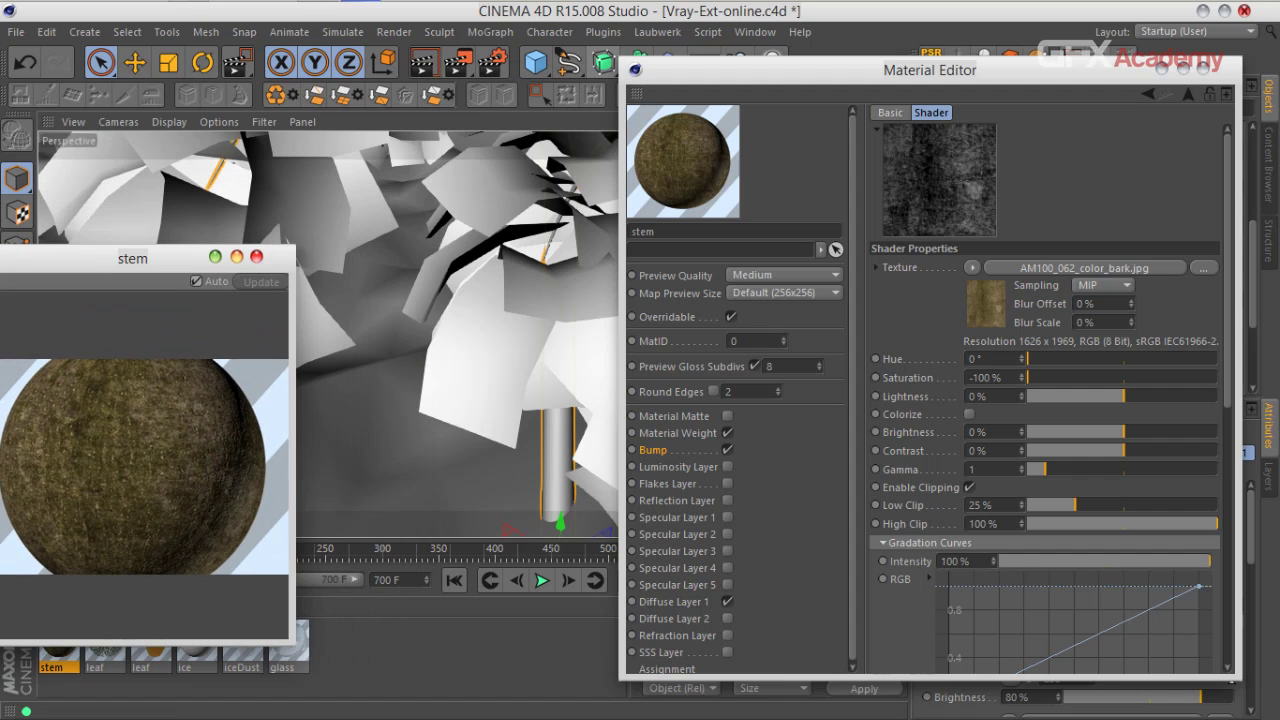
# Step: Set the bump filter's Low Clip to 100%, High Clip to 0% and Contrast to 41%, and close the stem preview and editor
pyautogui.moveTo(130, 258); pyautogui.dragTo(450, 149)
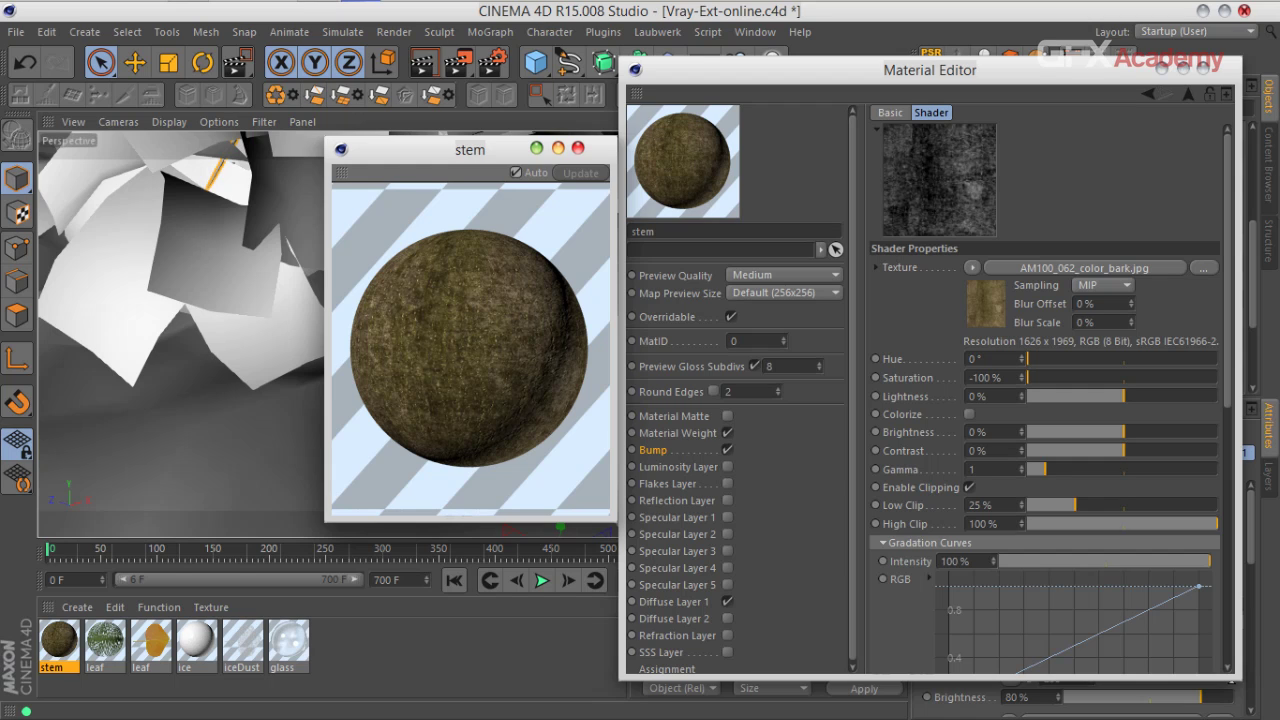
pyautogui.moveTo(1216, 524)
pyautogui.mouseDown()
pyautogui.moveTo(1027, 524)
pyautogui.moveTo(1217, 505)
pyautogui.mouseUp()
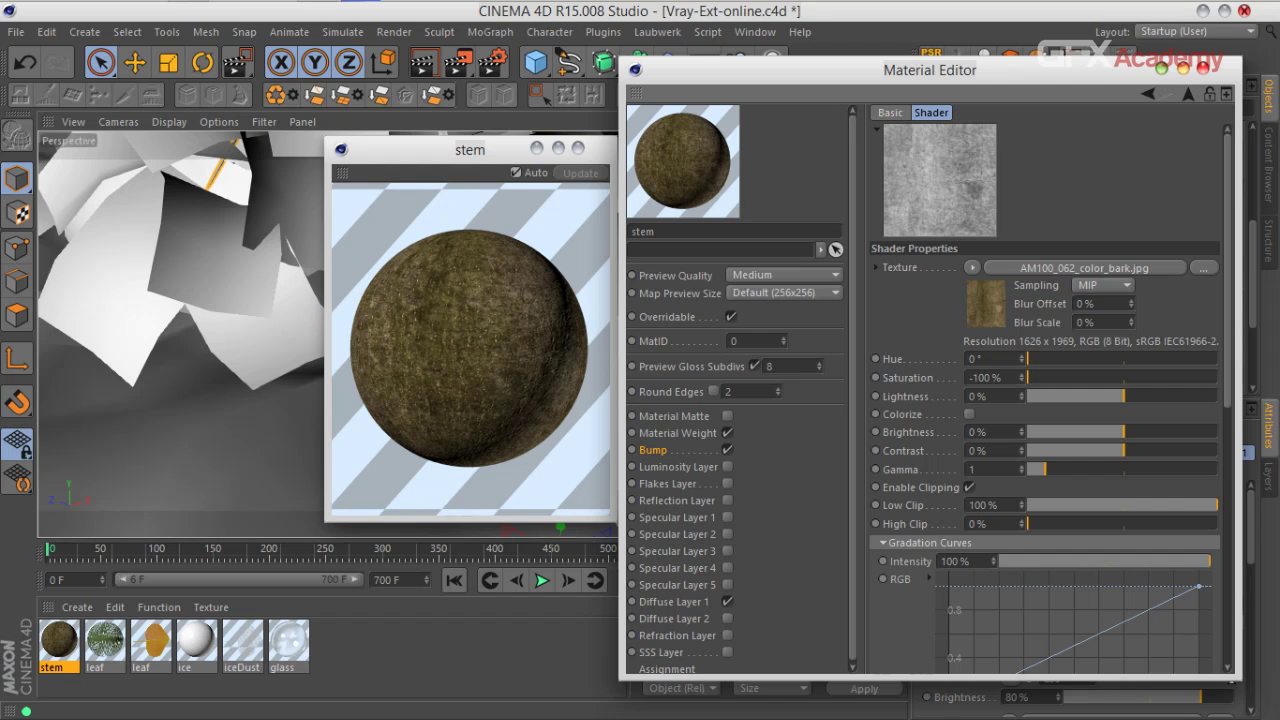
pyautogui.moveTo(1123, 450); pyautogui.dragTo(1162, 450)
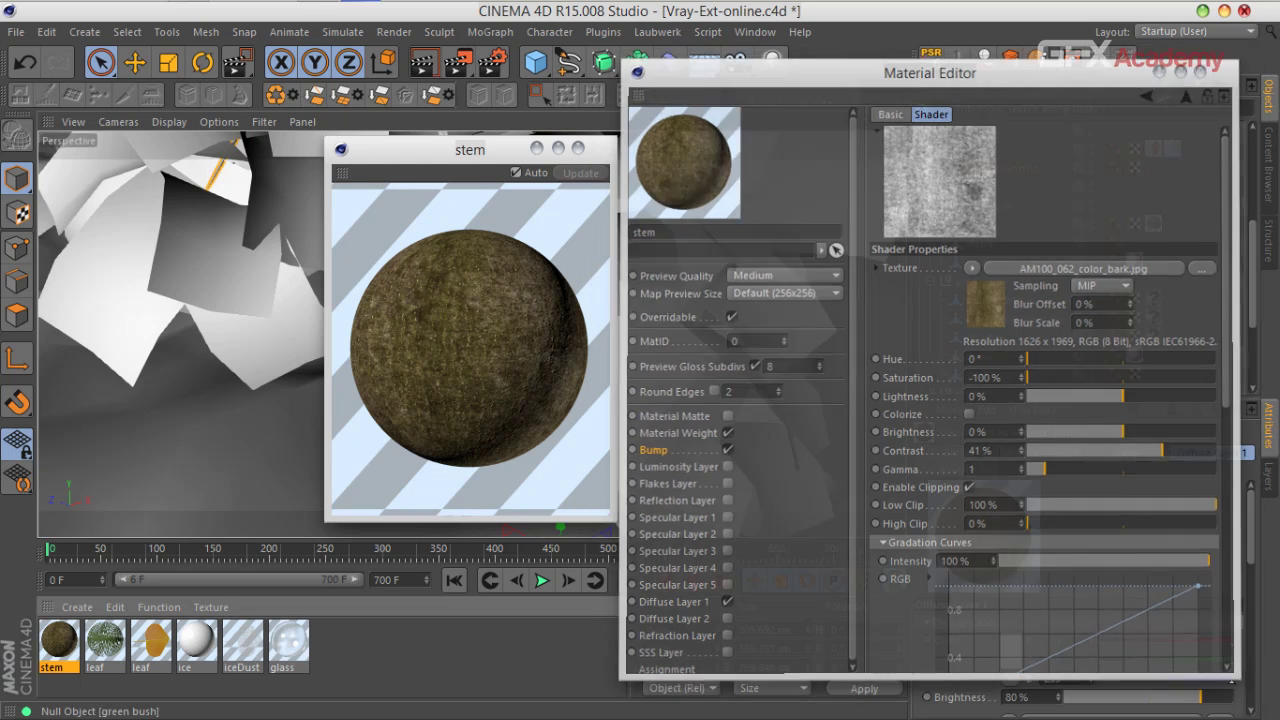
pyautogui.click(1204, 69)
pyautogui.click(578, 148)
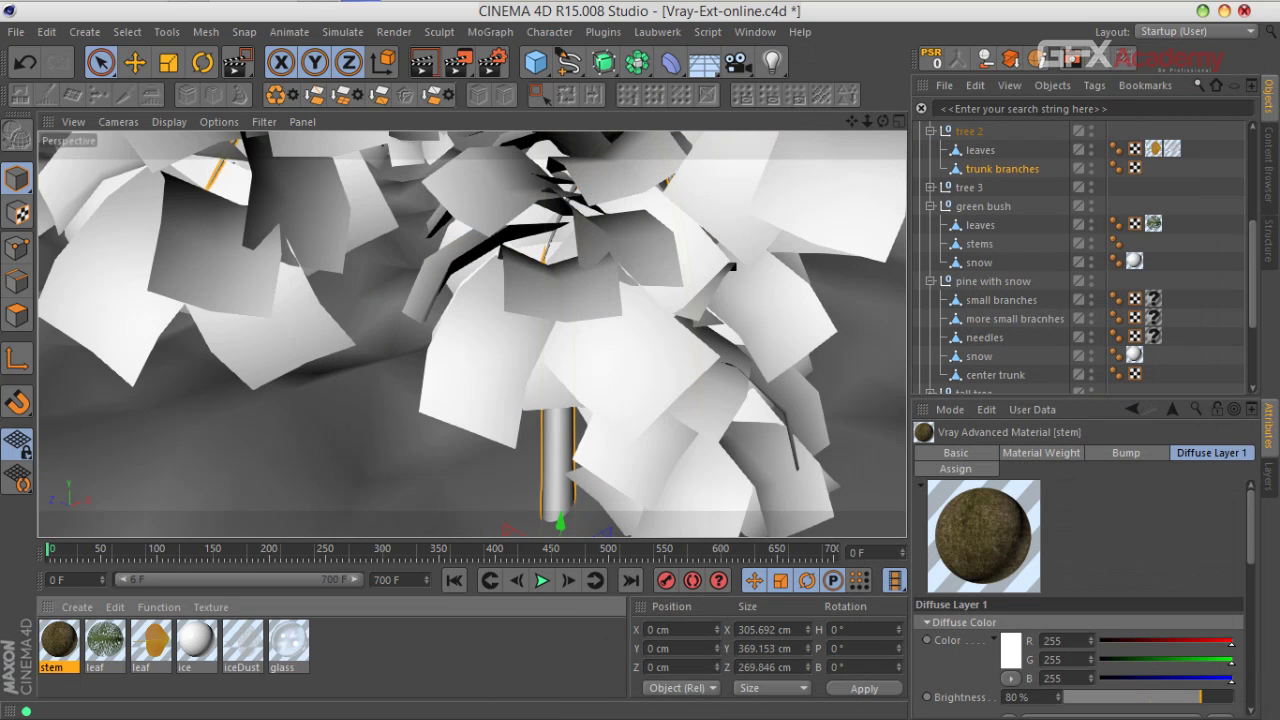
# Step: Apply the stem material to tree 2's trunk branches and set its Map Preview Size to 1024x1024 (4 MB)
pyautogui.click(159, 607)
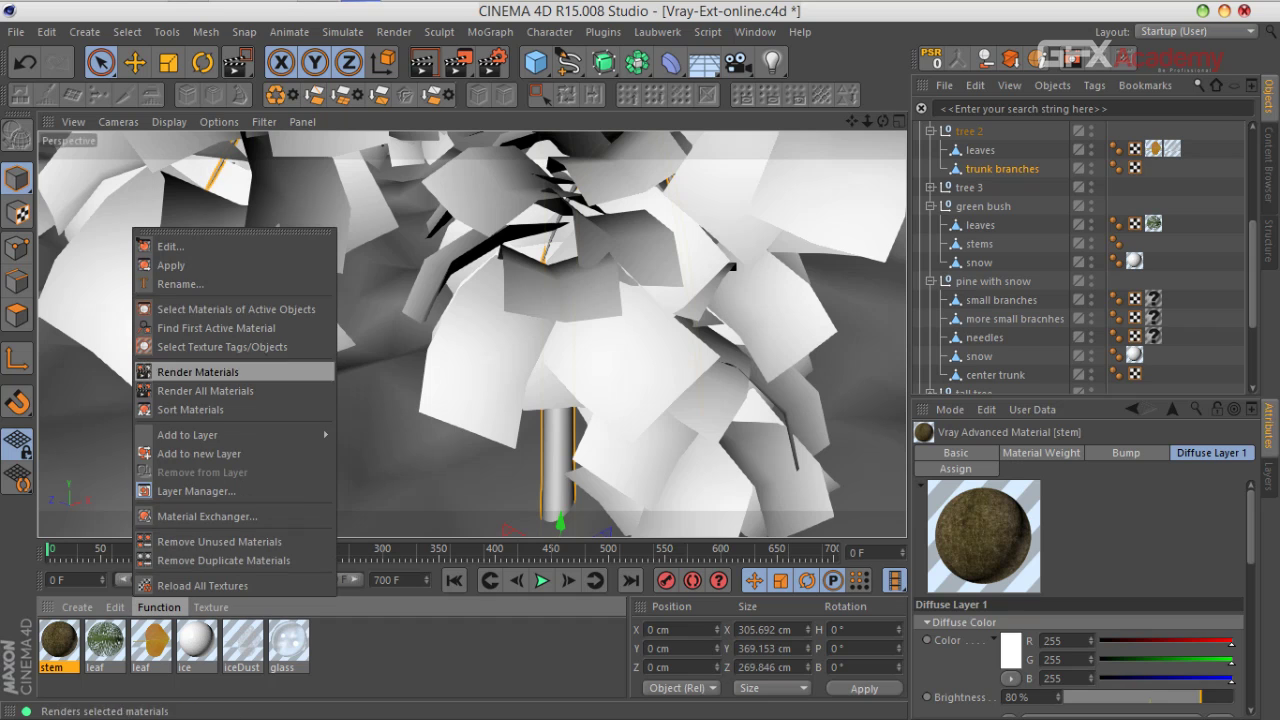
pyautogui.click(183, 264)
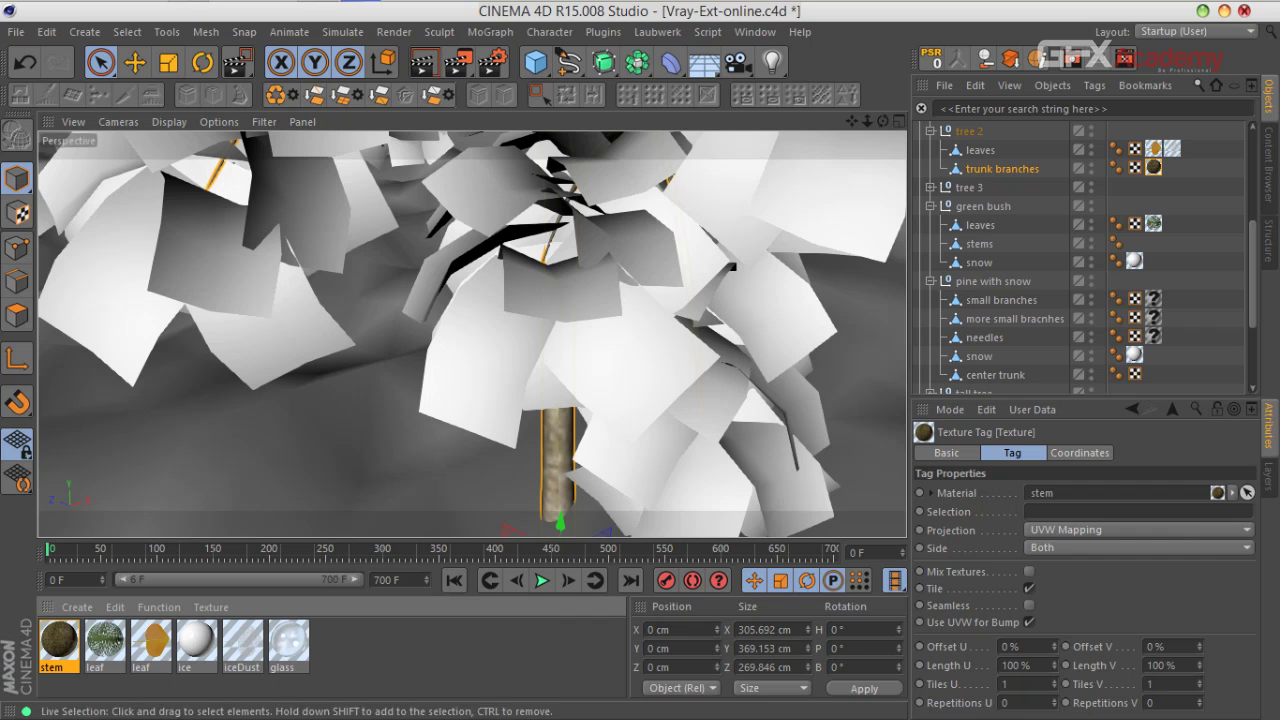
pyautogui.doubleClick(59, 640)
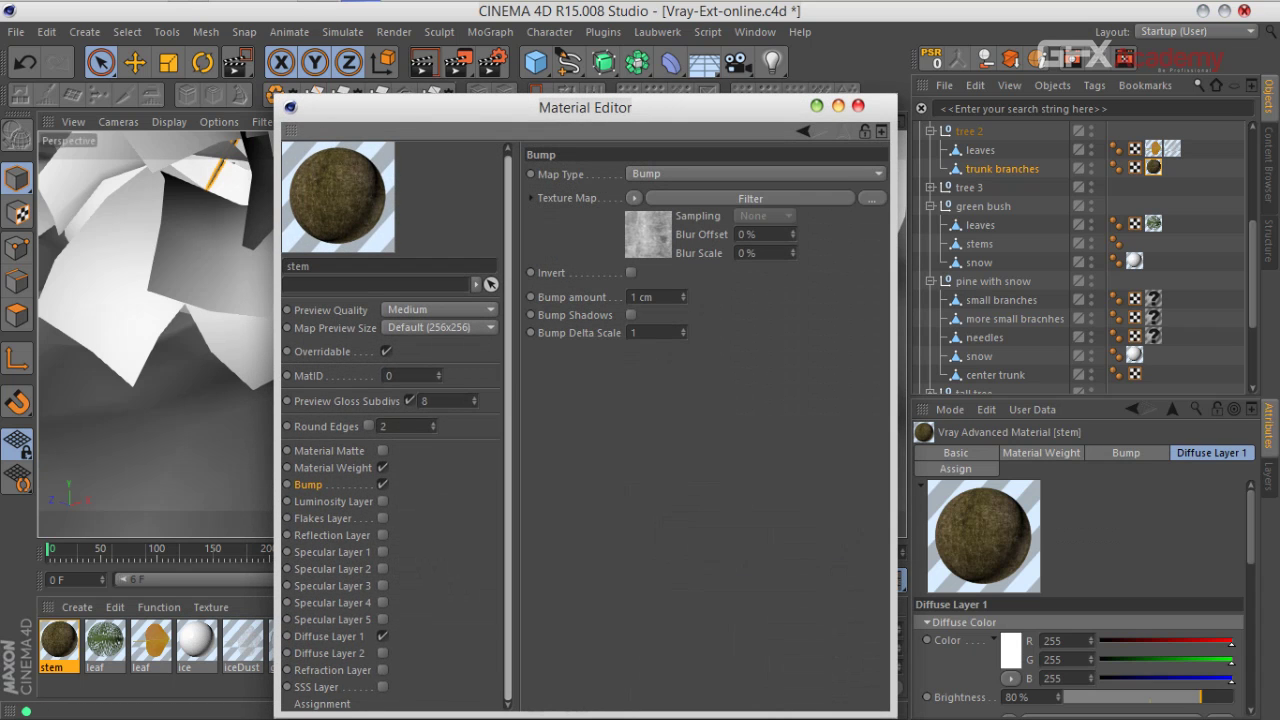
pyautogui.click(440, 327)
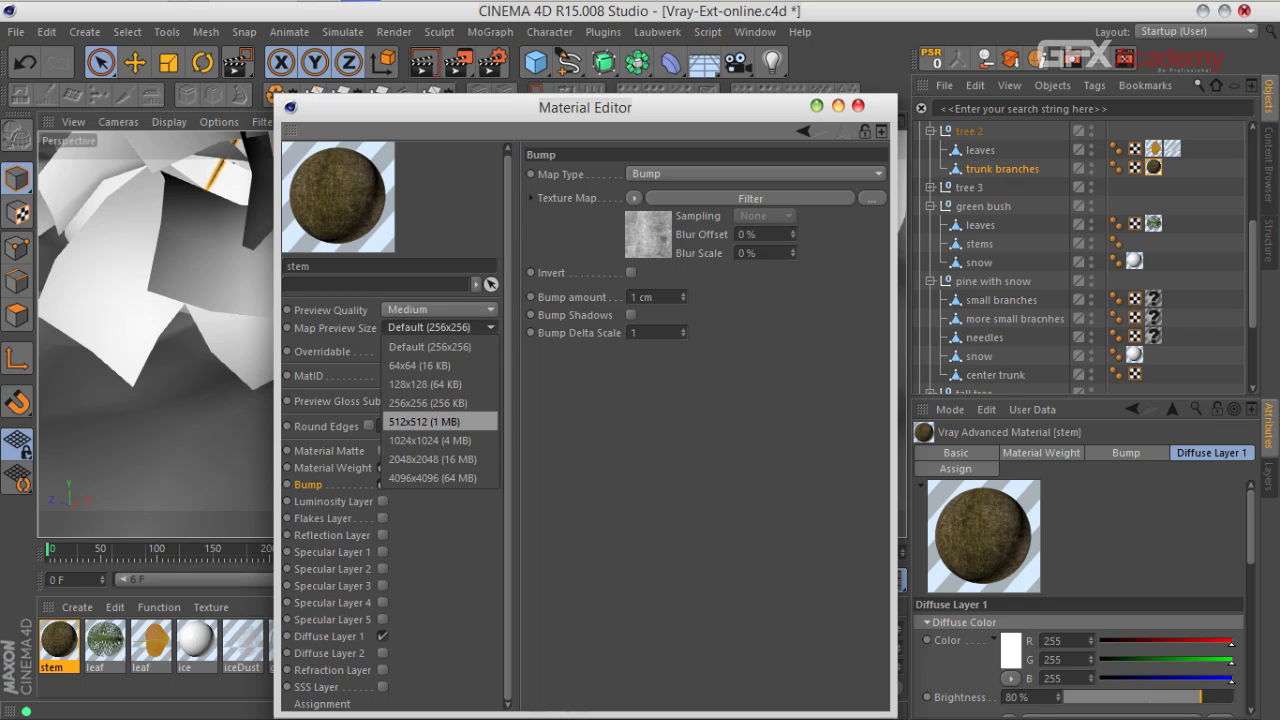
pyautogui.click(440, 441)
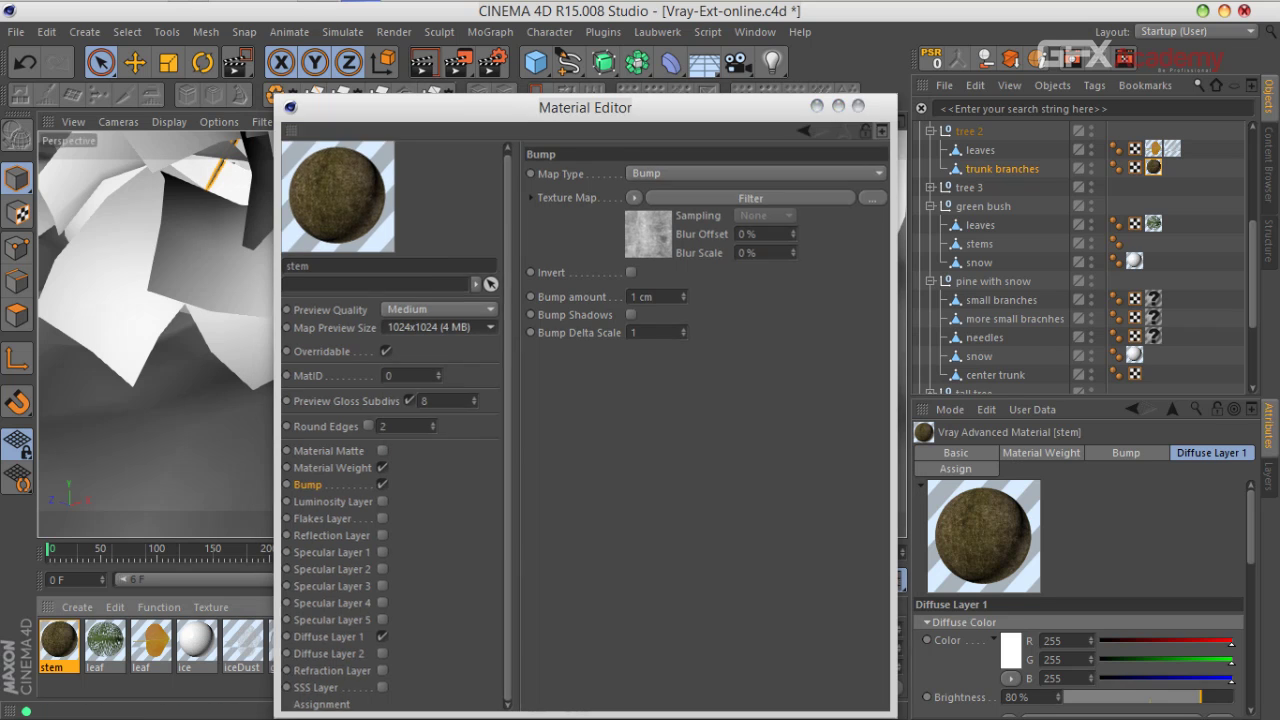
pyautogui.click(857, 105)
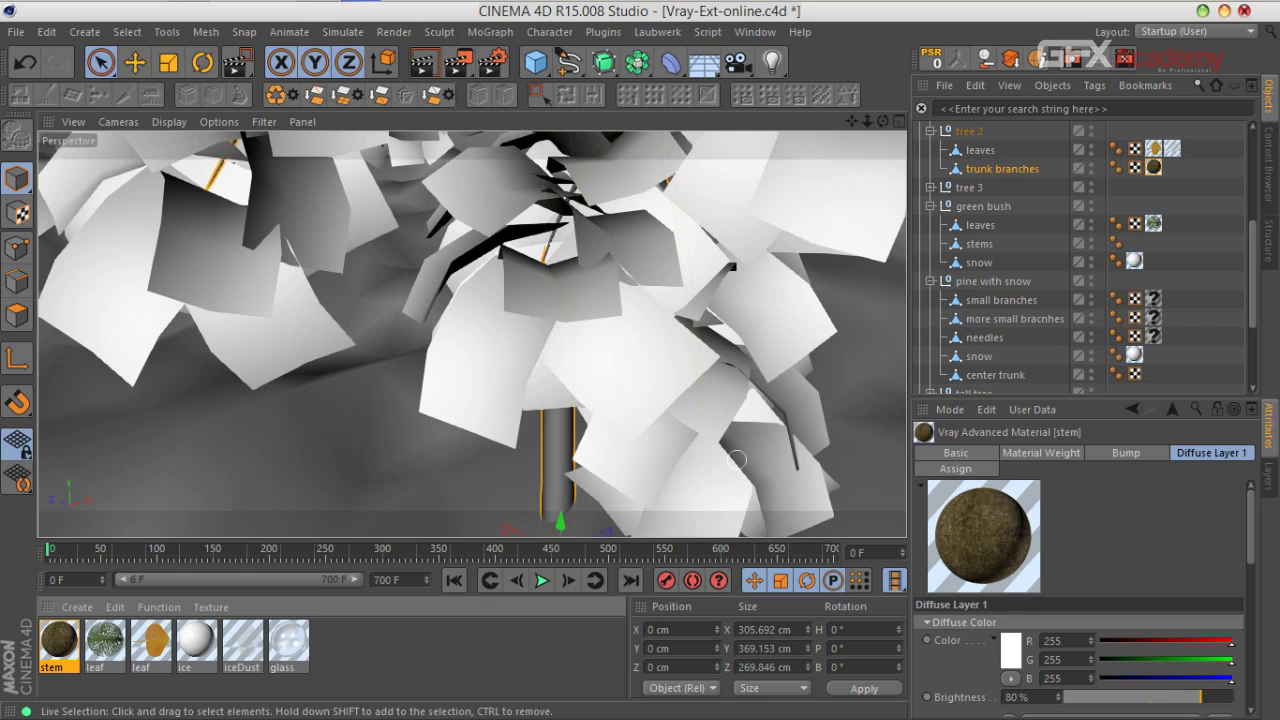
# Step: Set the stem texture's projection to Cubic on tree 2's trunk branches and render a region around the trunk
pyautogui.click(1153, 168)
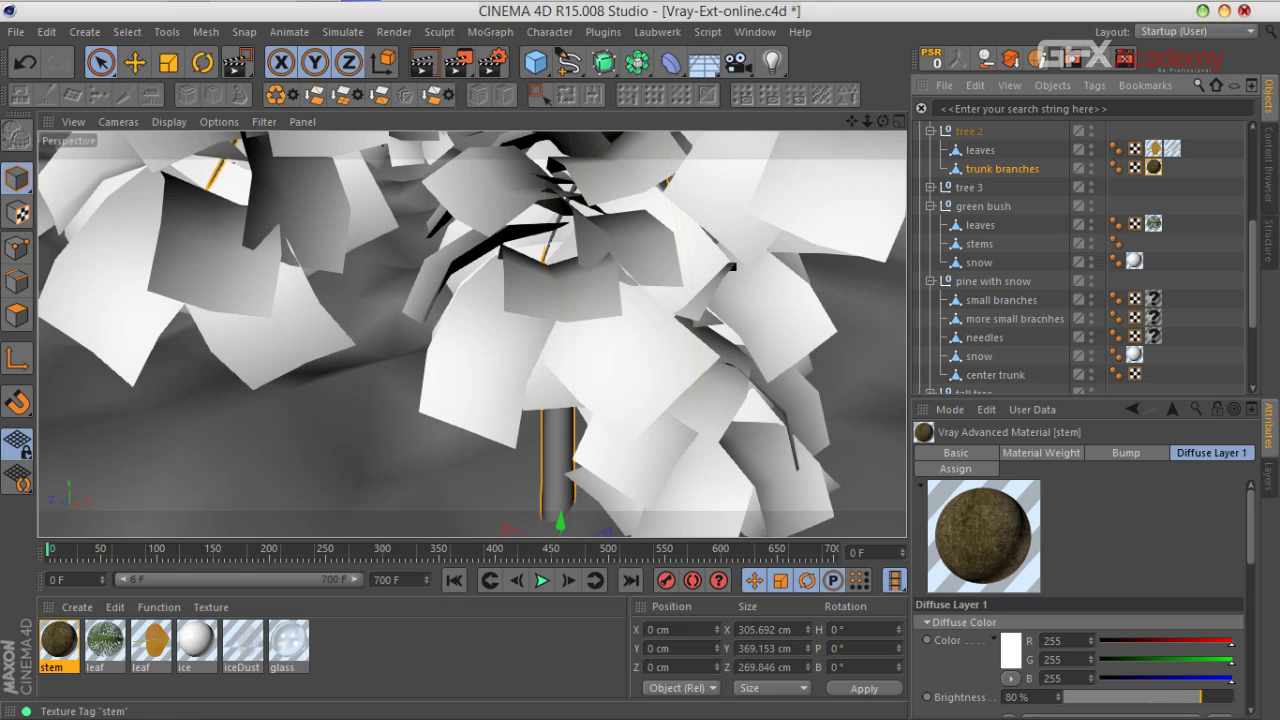
pyautogui.click(1138, 530)
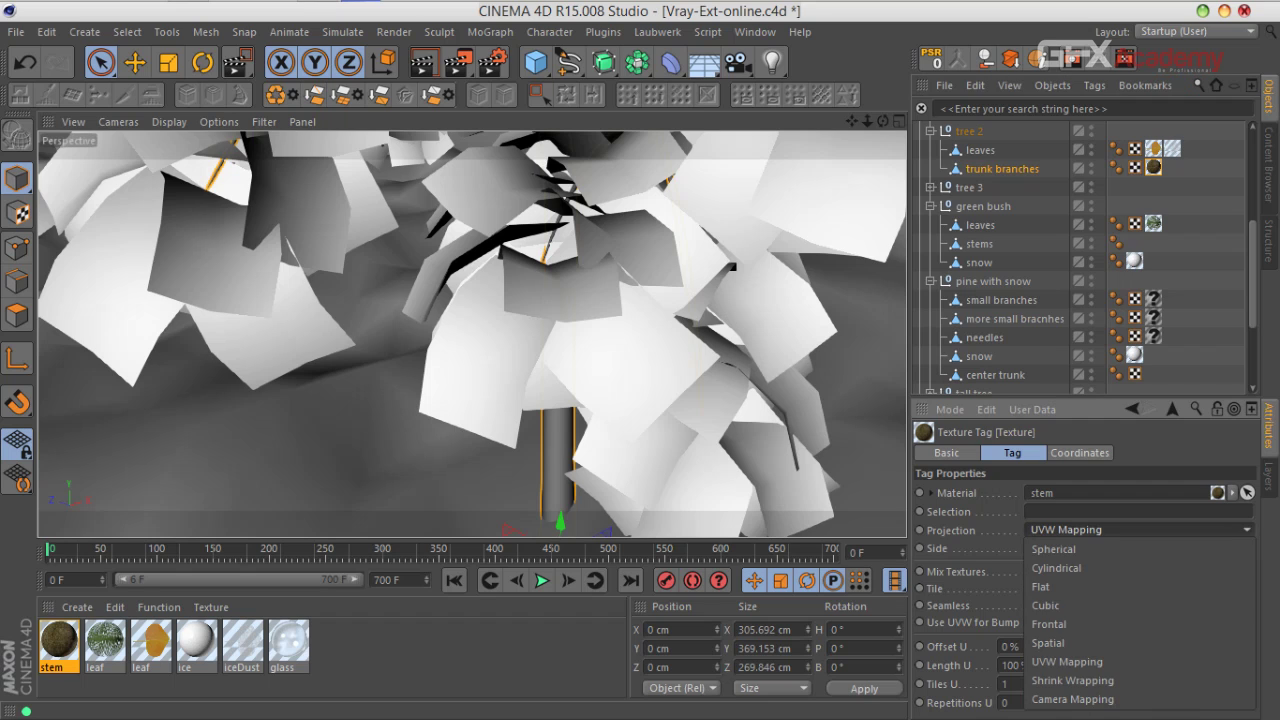
pyautogui.click(1046, 605)
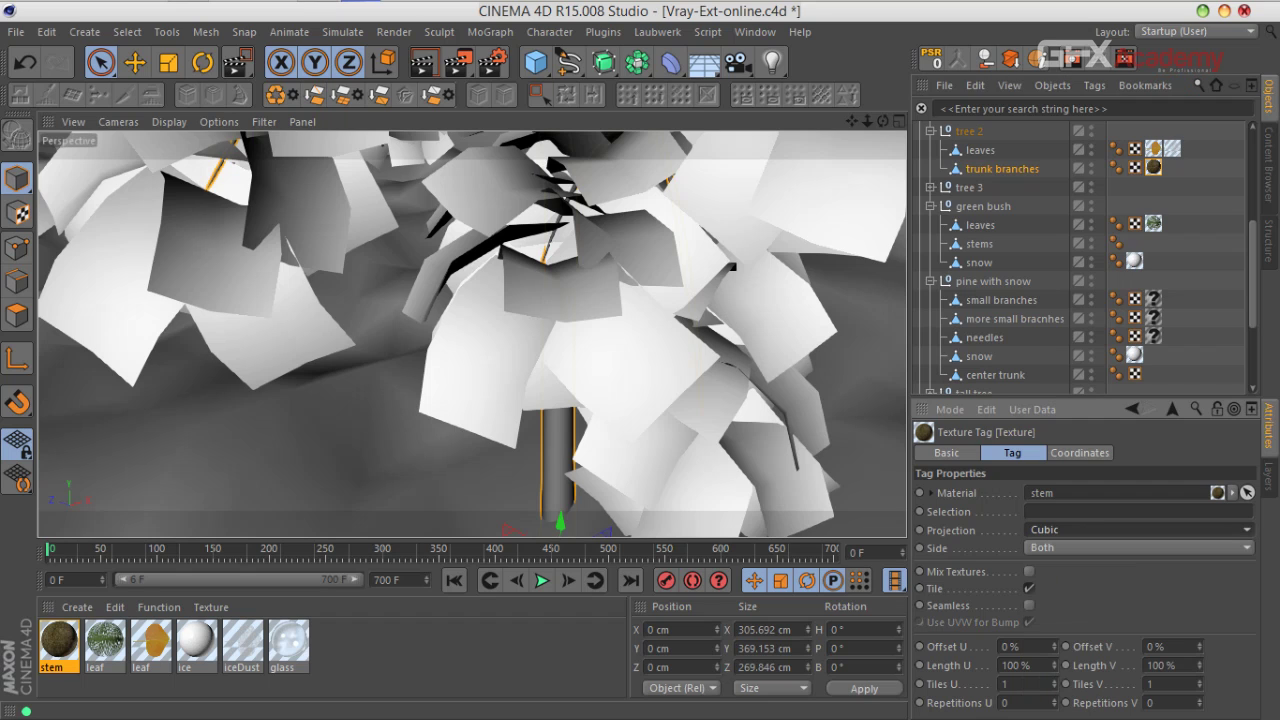
pyautogui.moveTo(457, 63); pyautogui.dragTo(552, 89)
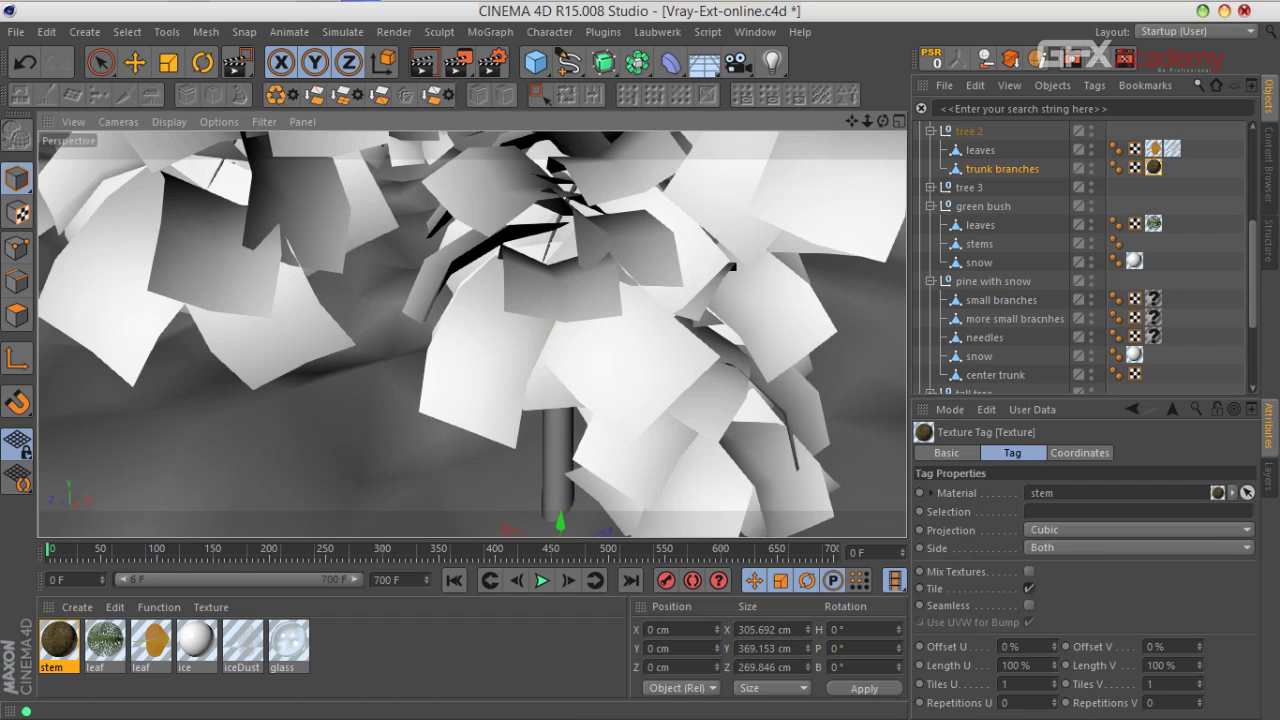
pyautogui.moveTo(645, 366); pyautogui.dragTo(446, 536)
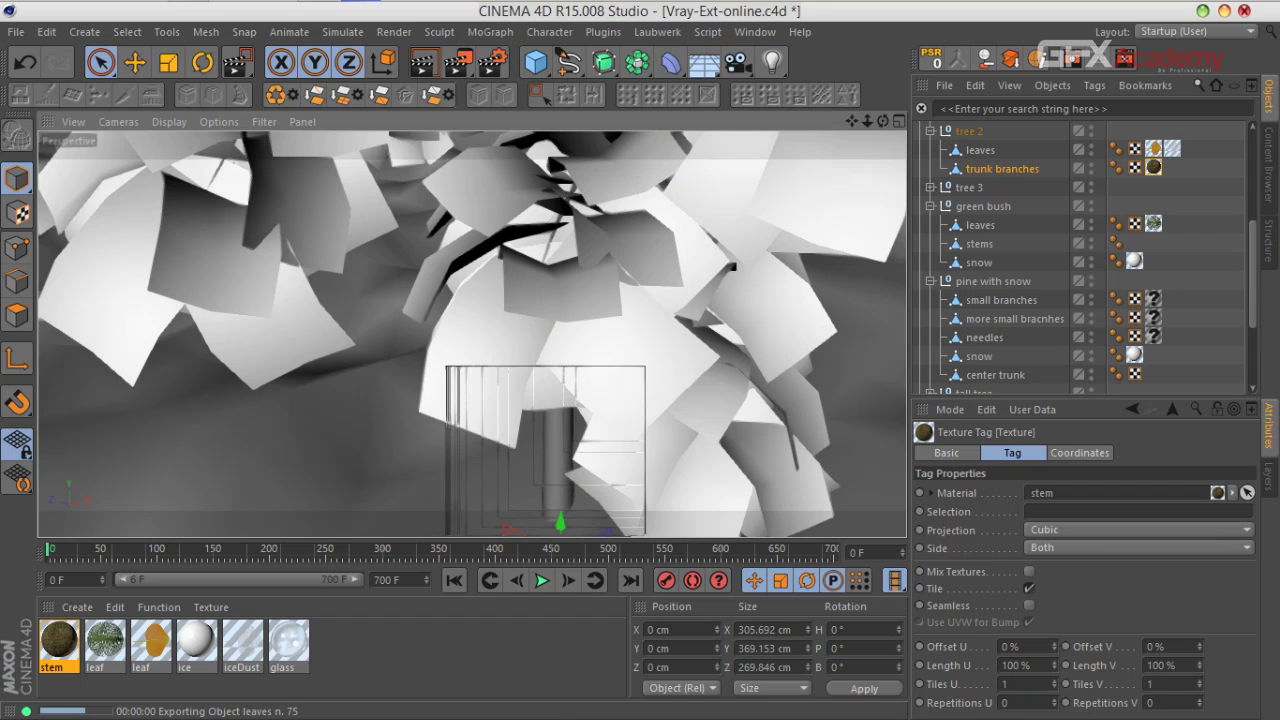
# Step: Filter the object list by "light", enable all the scene's lights, and render a wider region around the trunk and nearby leaves
pyautogui.click(1200, 300)
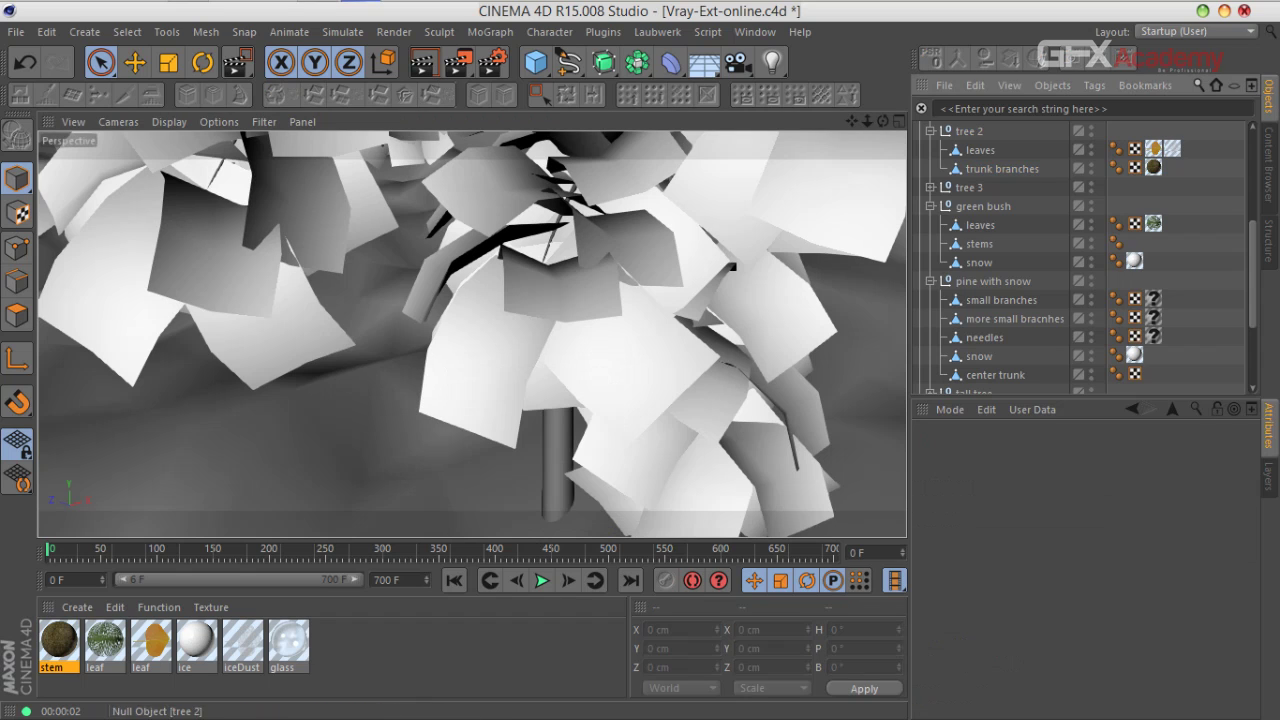
pyautogui.click(1095, 109)
pyautogui.write('light')
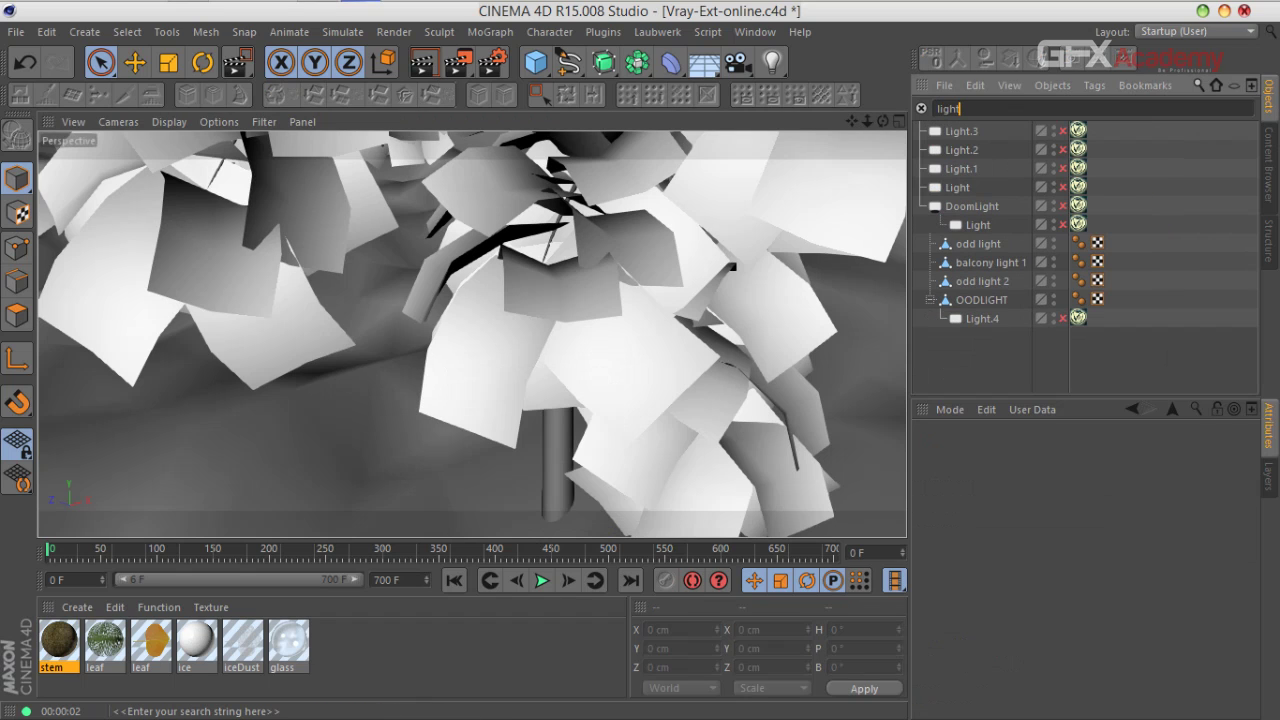
pyautogui.moveTo(1063, 319); pyautogui.dragTo(1063, 131)
pyautogui.moveTo(463, 63); pyautogui.dragTo(534, 88)
pyautogui.moveTo(700, 312); pyautogui.dragTo(220, 538)
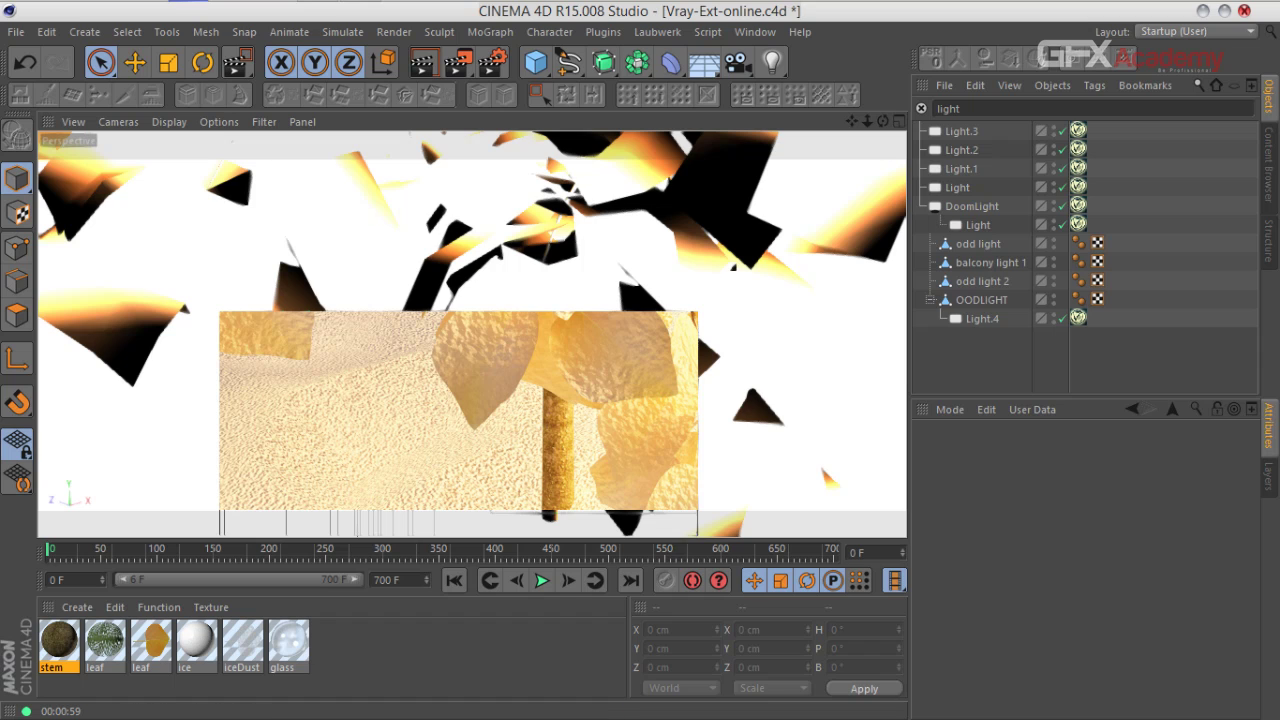
# Step: Clear the object search, locate the large tree beside the house, and apply the green leaf material to tree 3's leaves
pyautogui.click(921, 108)
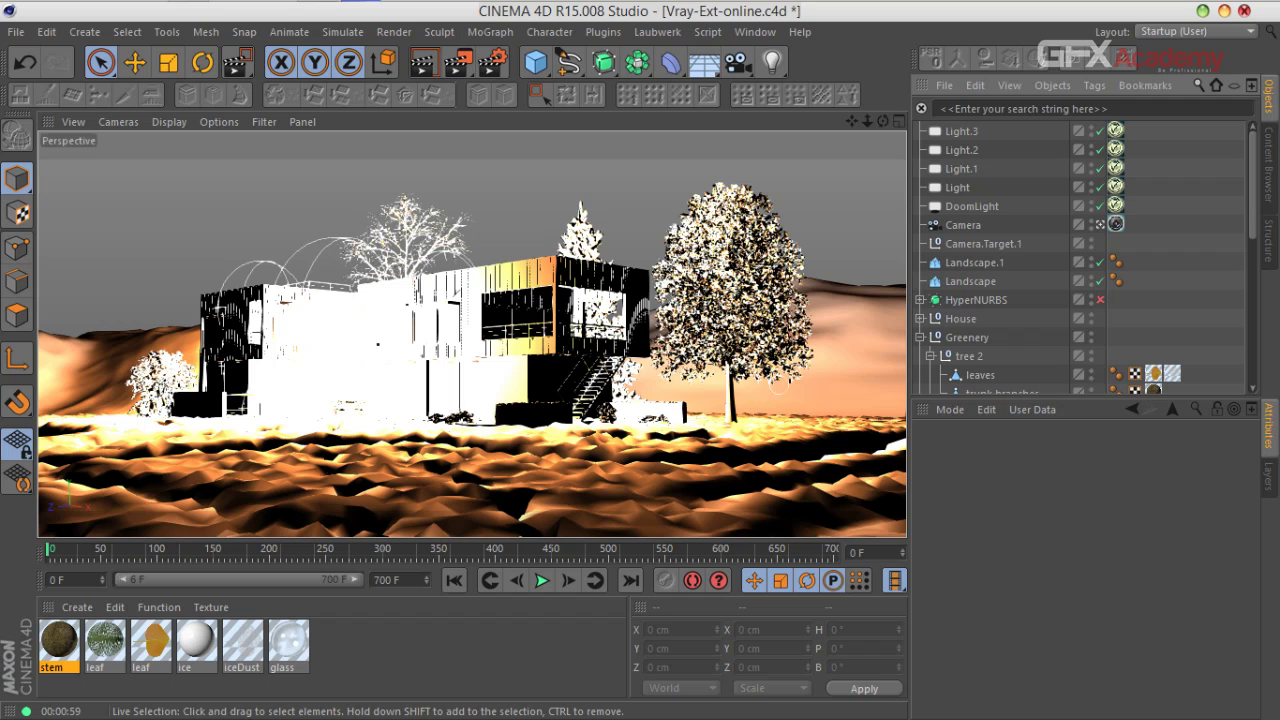
pyautogui.click(791, 375)
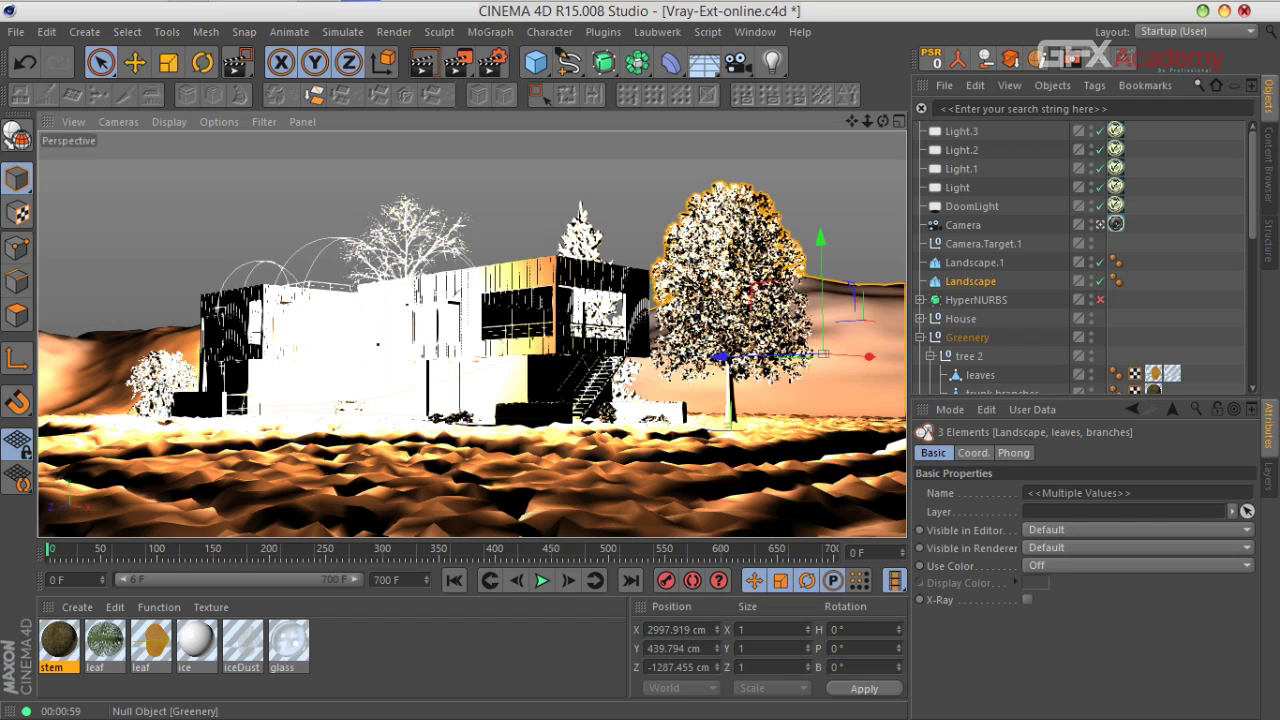
pyautogui.scroll(-3, 1000, 260)
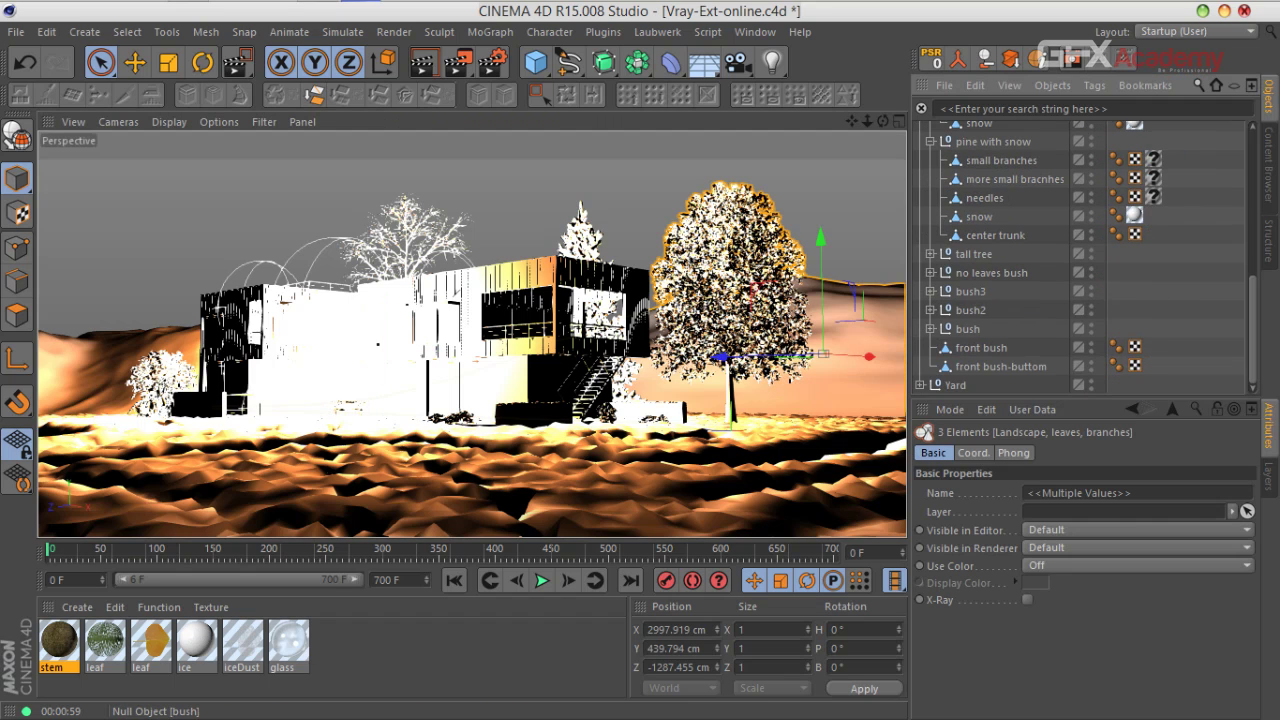
pyautogui.click(930, 272)
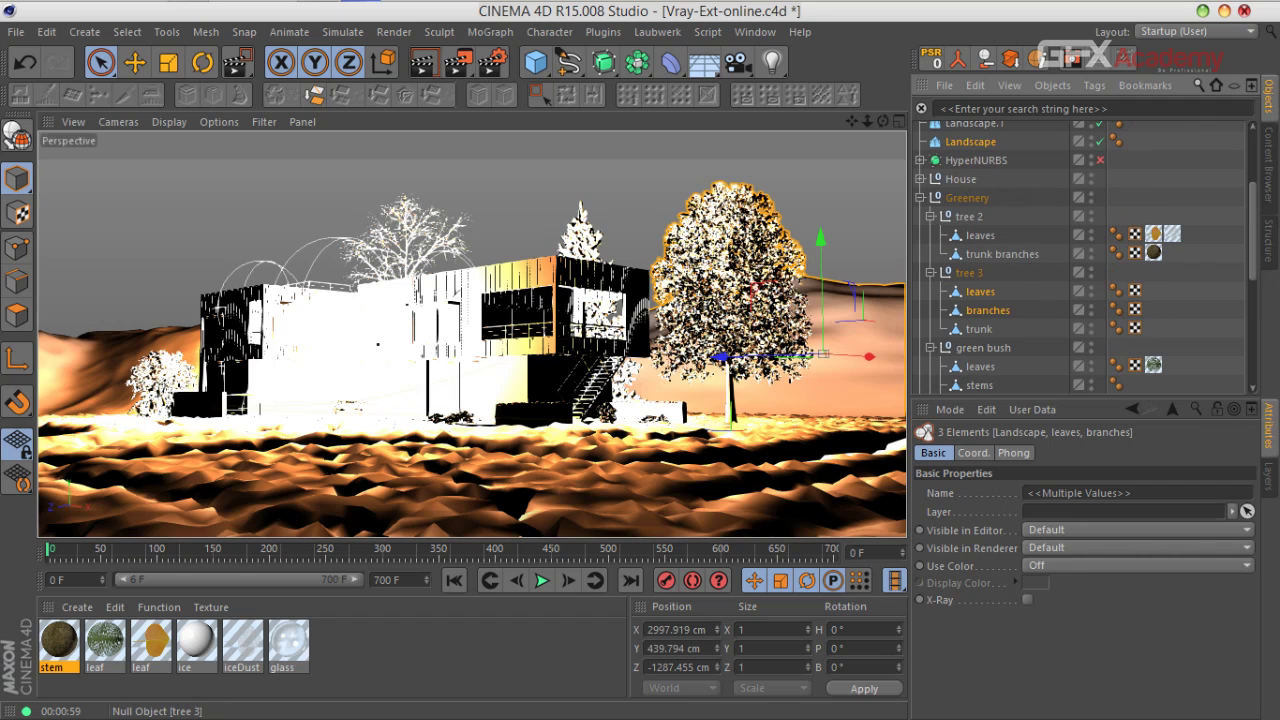
pyautogui.click(980, 291)
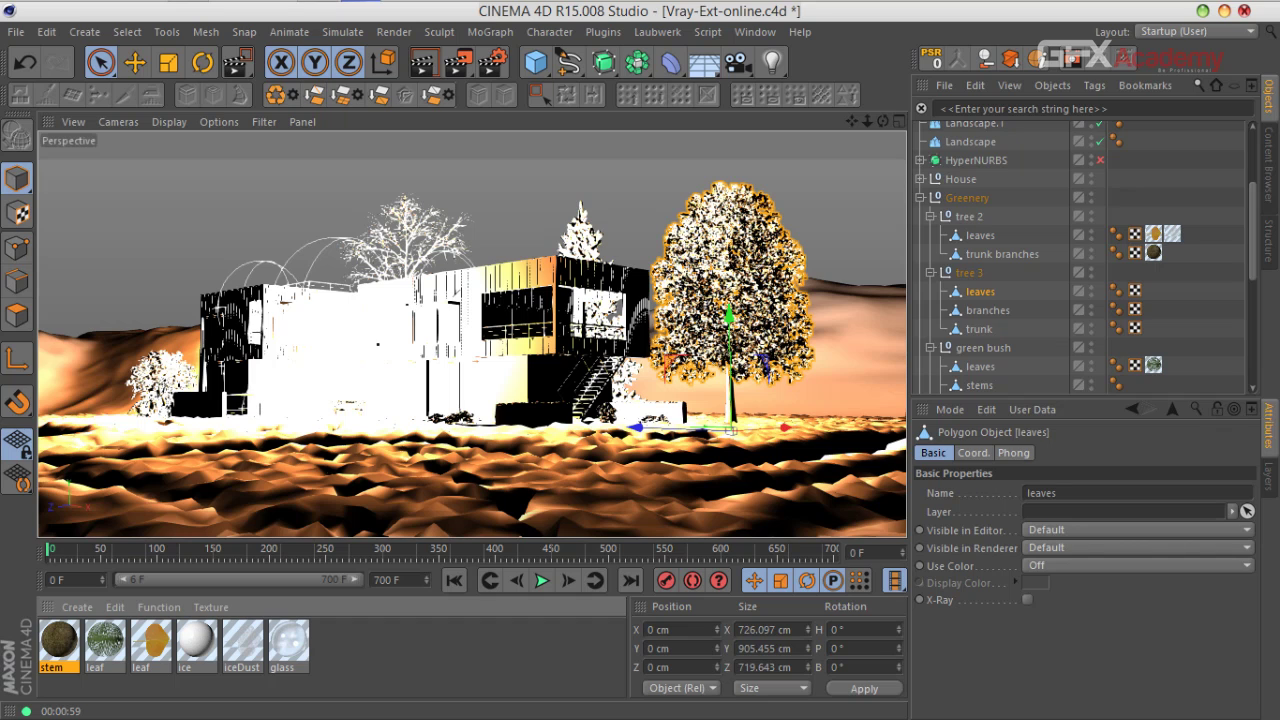
pyautogui.moveTo(105, 640); pyautogui.dragTo(1153, 291)
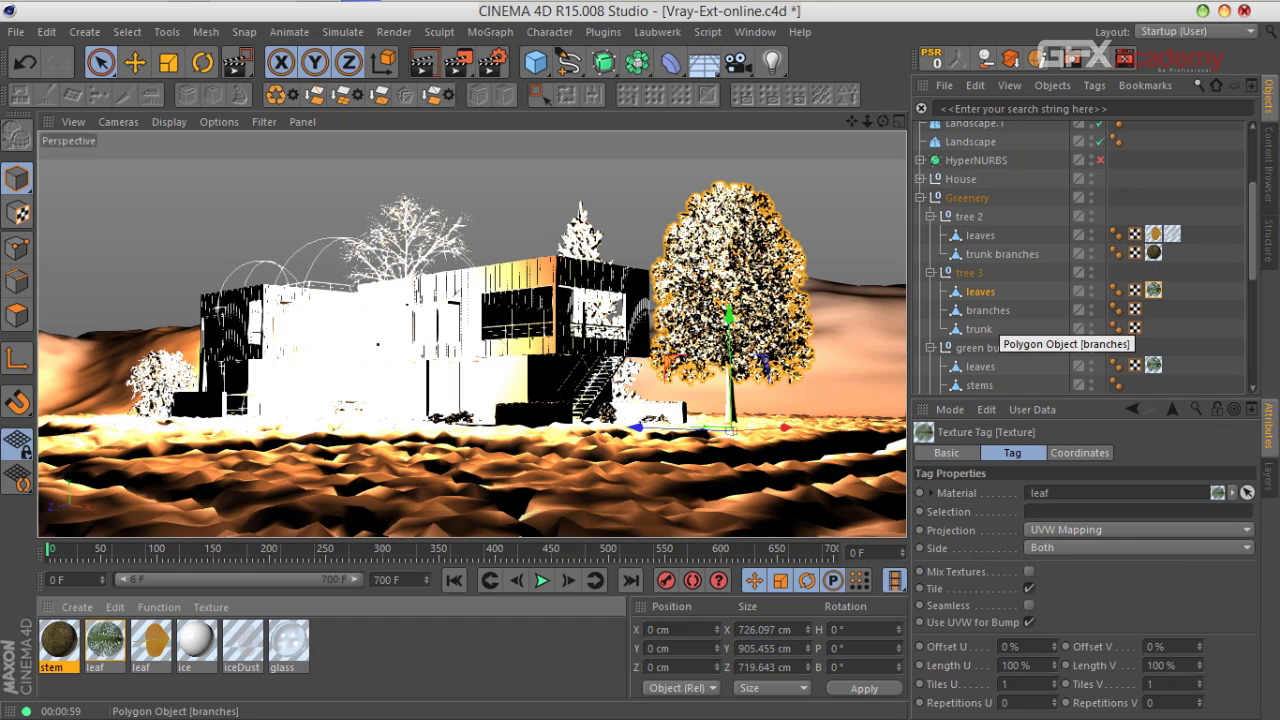
# Step: Apply the stem material to tree 3's branches with Cubic projection
pyautogui.click(988, 310)
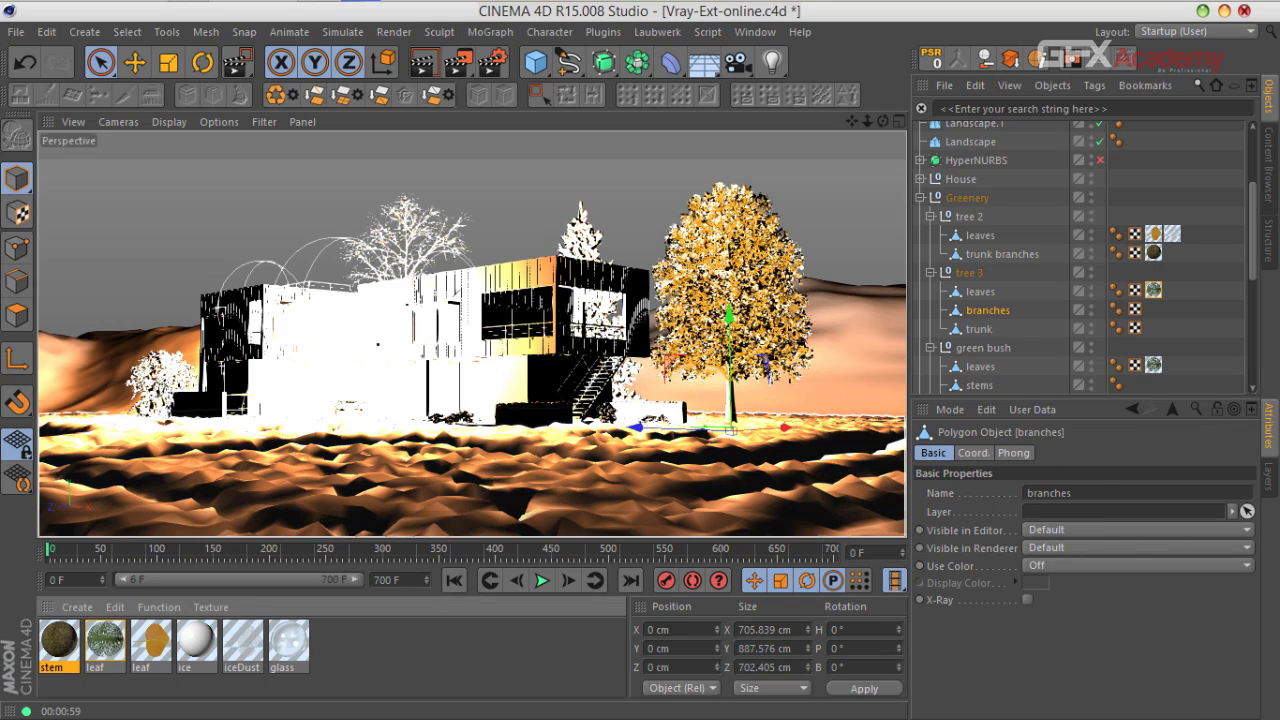
pyautogui.moveTo(59, 640); pyautogui.dragTo(1153, 310)
pyautogui.click(1100, 530)
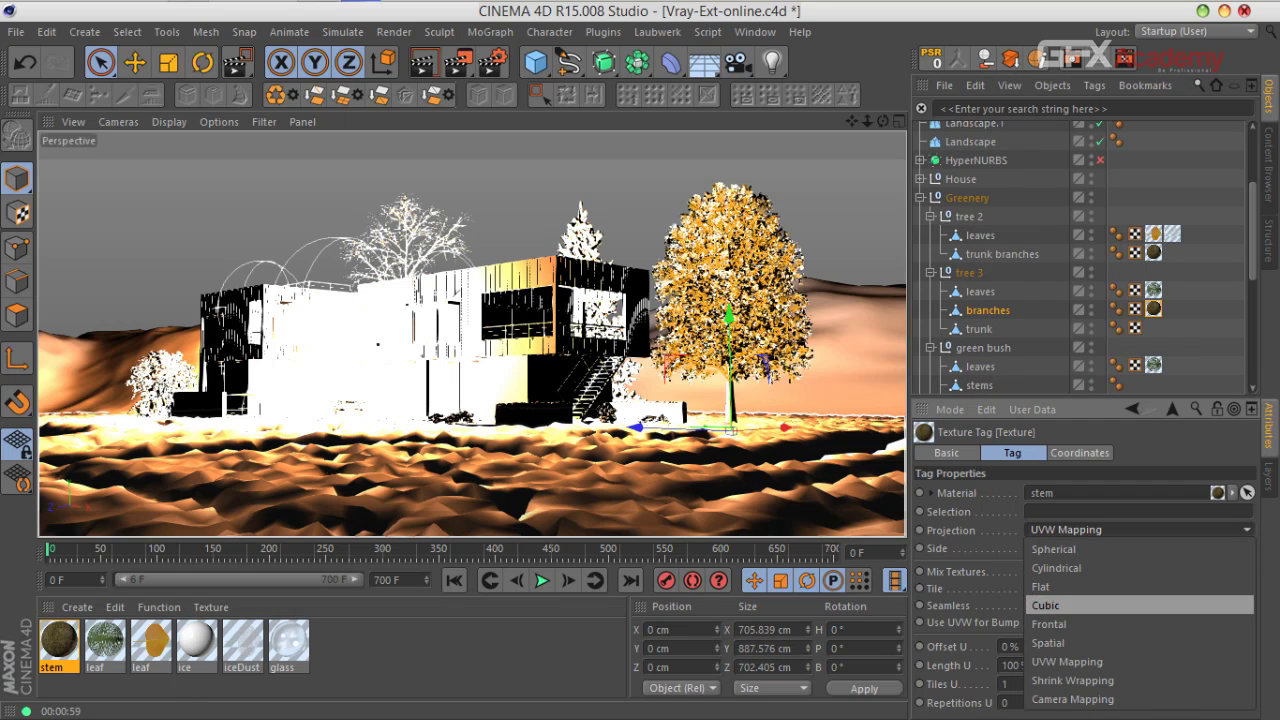
pyautogui.click(1090, 604)
# Step: Select tree 3's trunk, duplicate the stem material, and rename the copy as trunk
pyautogui.click(979, 329)
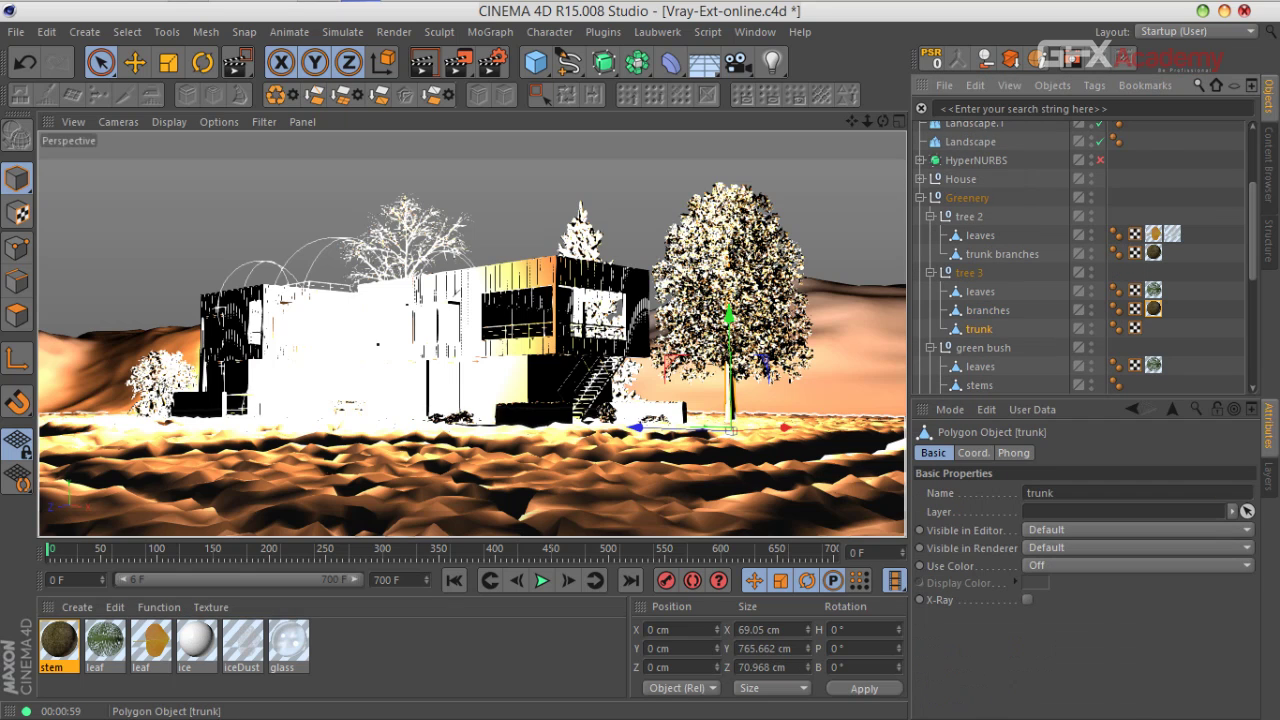
pyautogui.click(988, 310)
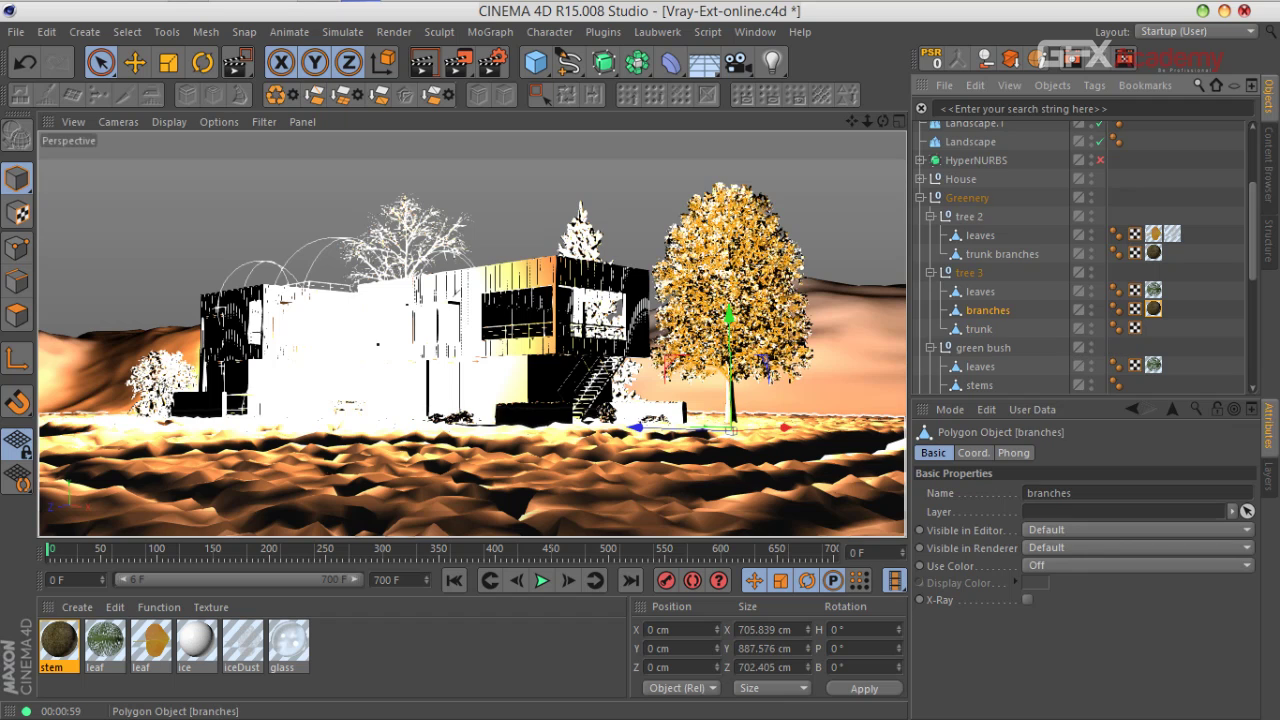
pyautogui.click(979, 328)
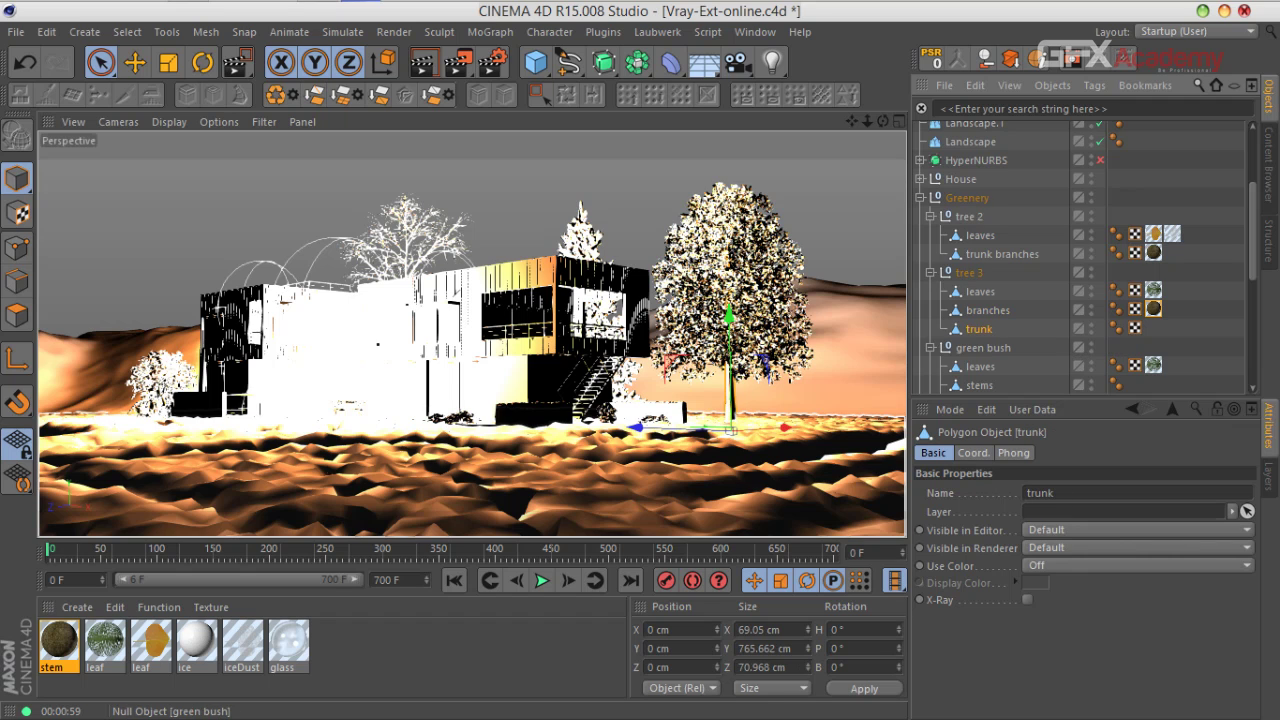
pyautogui.moveTo(57, 641); pyautogui.dragTo(86, 638)
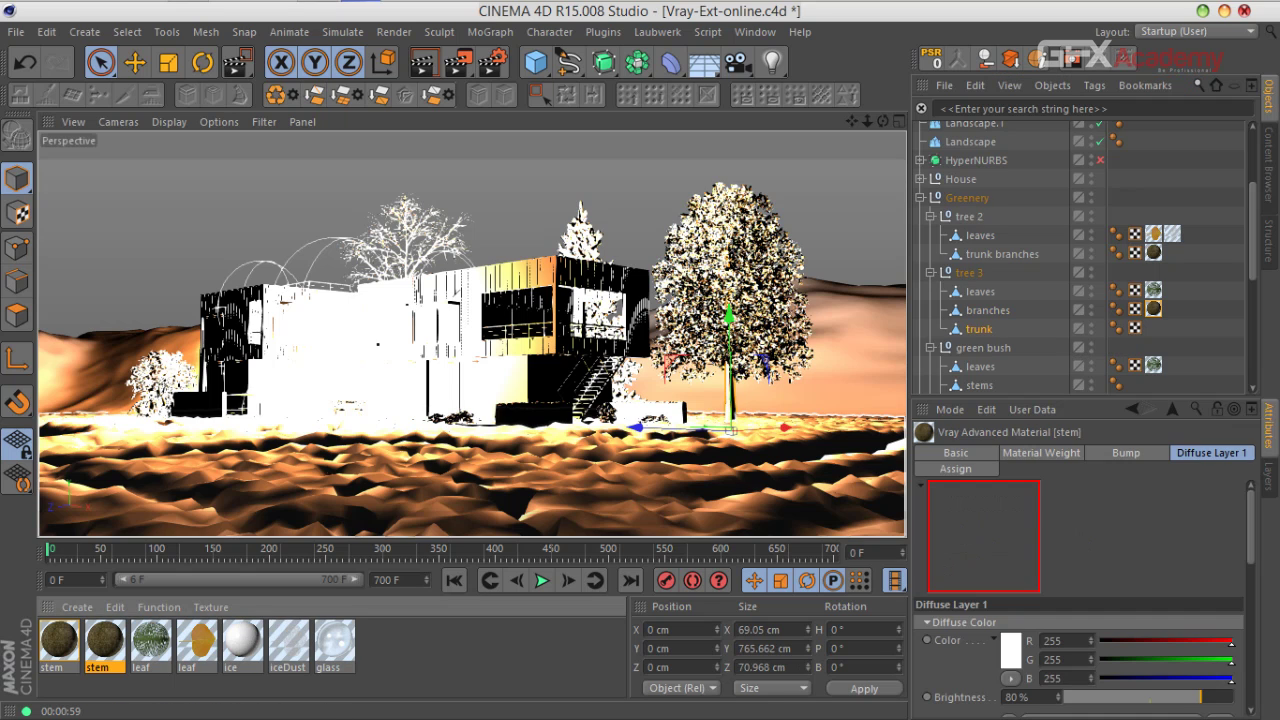
pyautogui.doubleClick(100, 667)
pyautogui.write('trrunk')
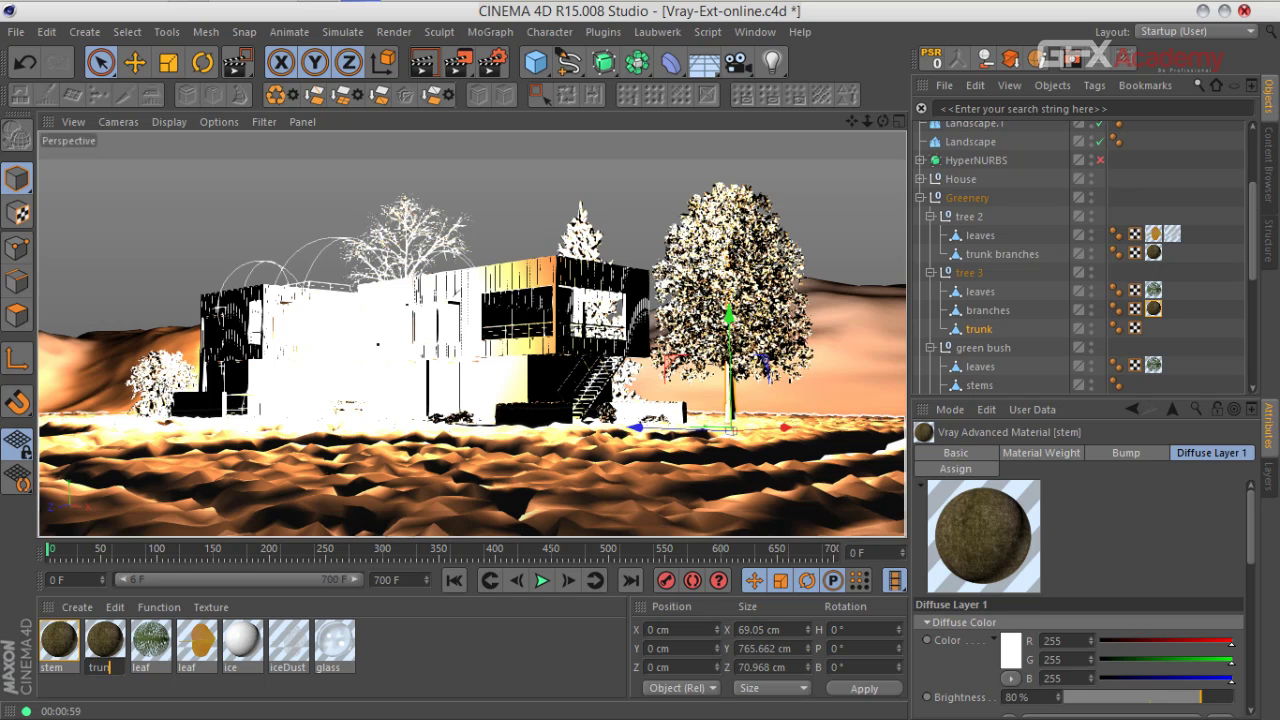
pyautogui.press('Return')
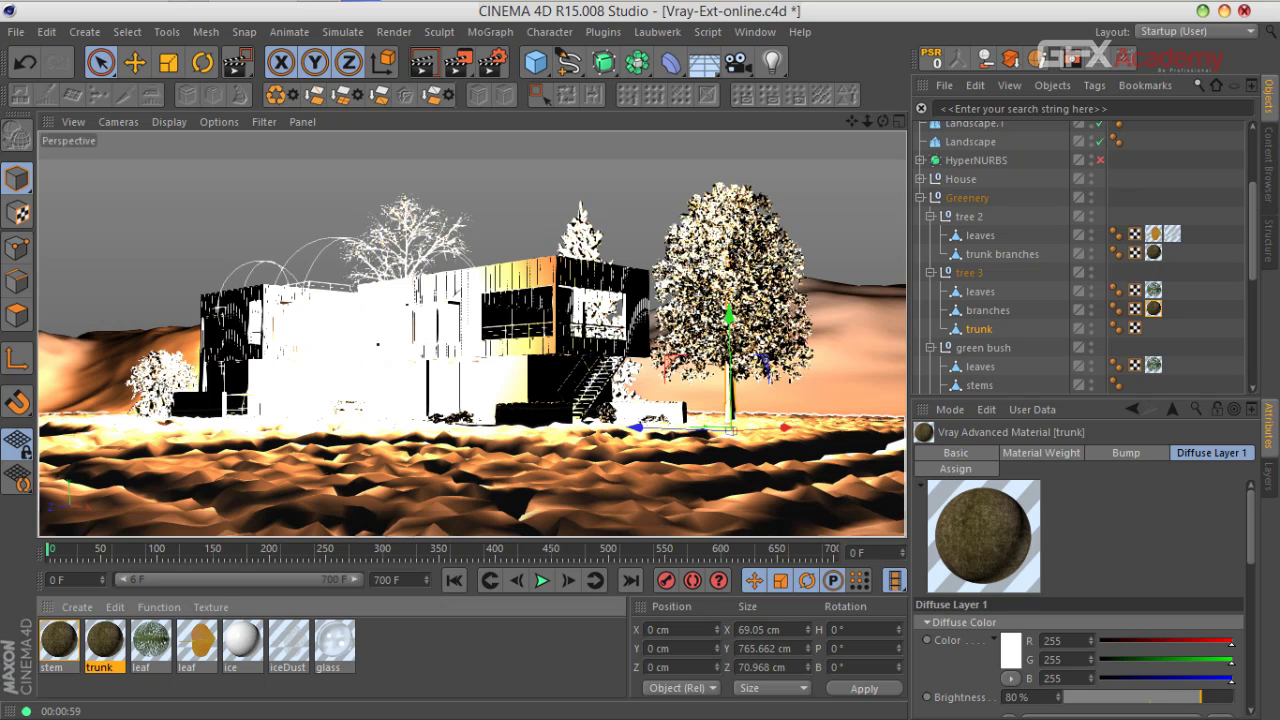
# Step: Replace the trunk material's Diffuse Layer 1 texture map with 2_01_001_bark.jpg
pyautogui.doubleClick(105, 639)
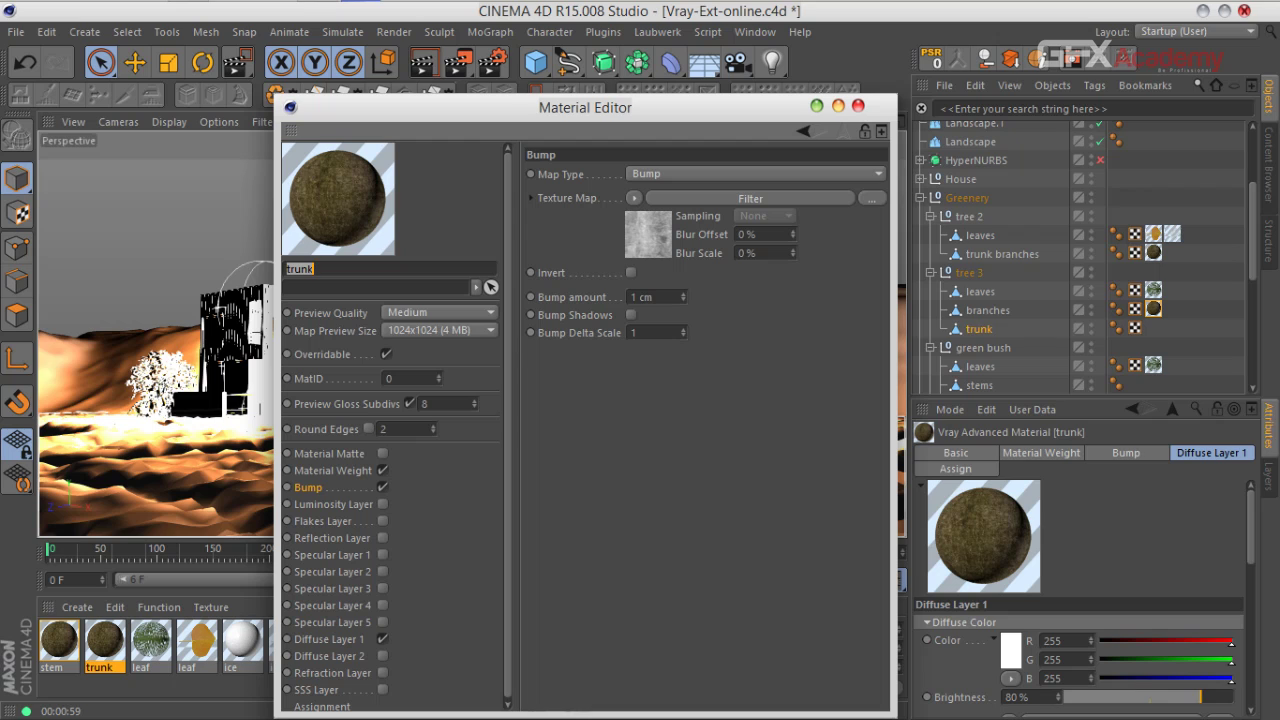
pyautogui.click(329, 639)
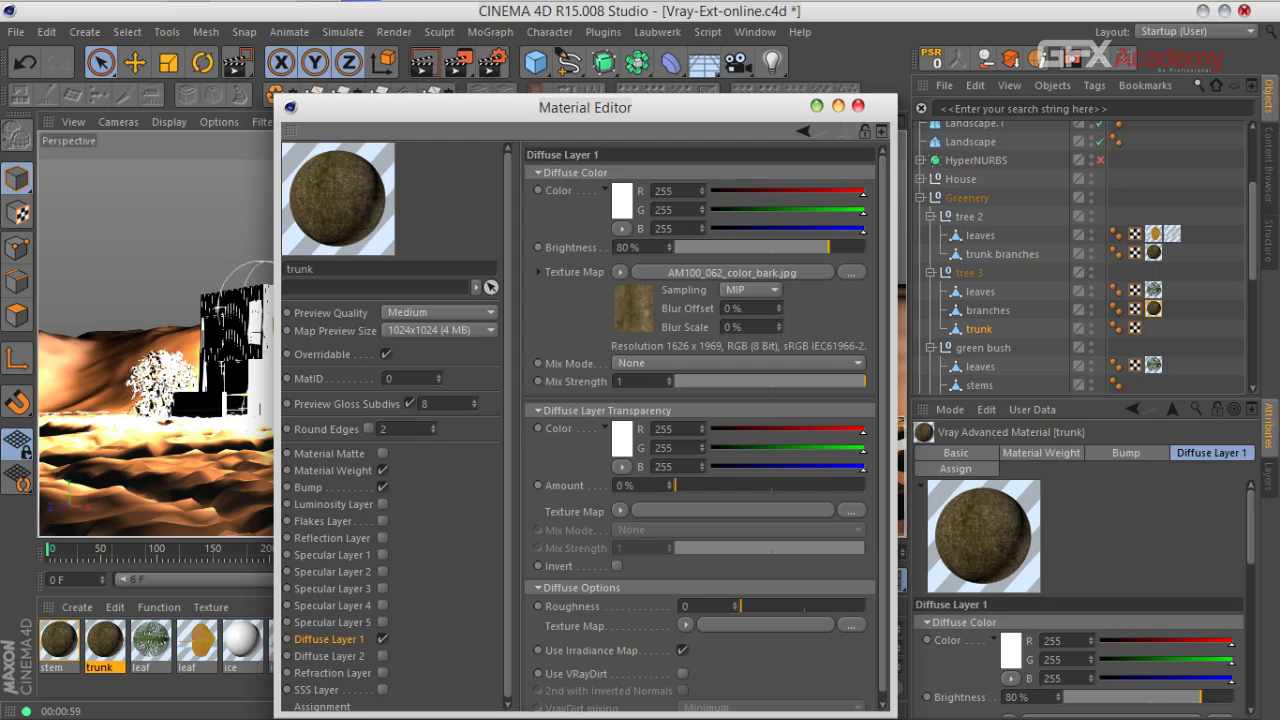
pyautogui.click(851, 272)
pyautogui.click(771, 320)
pyautogui.scroll(-3, 771, 320)
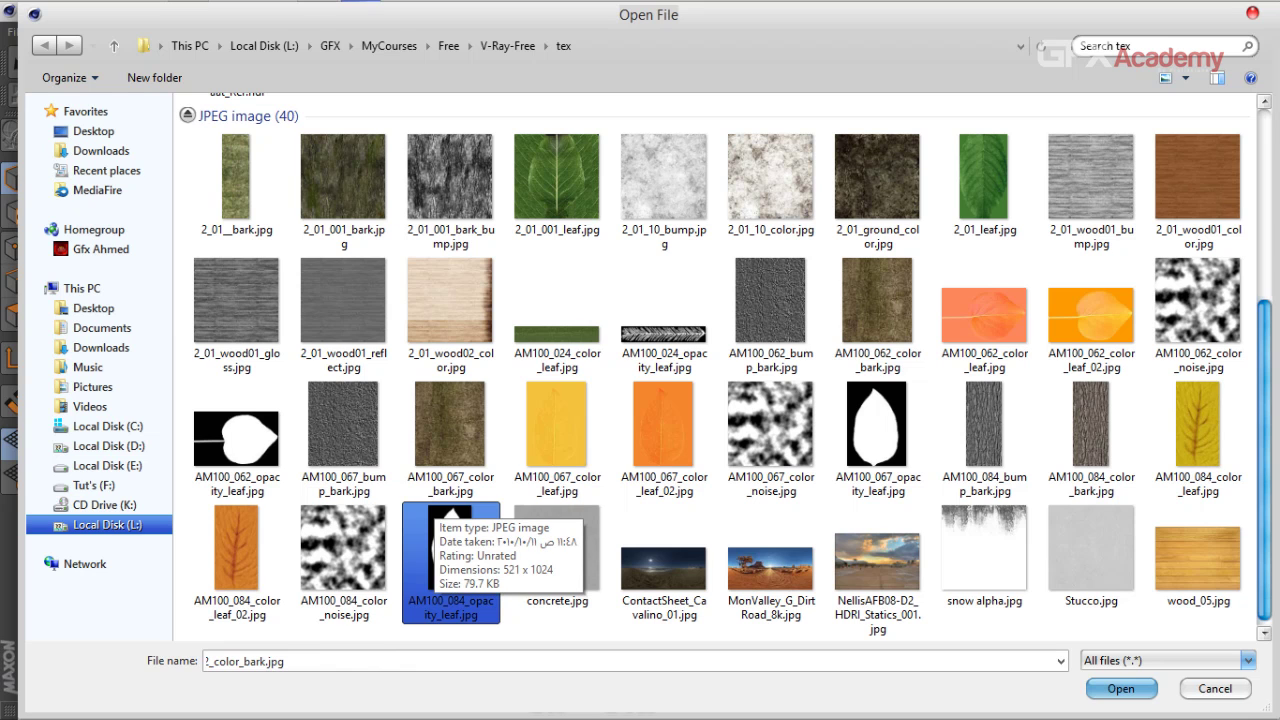
pyautogui.doubleClick(343, 176)
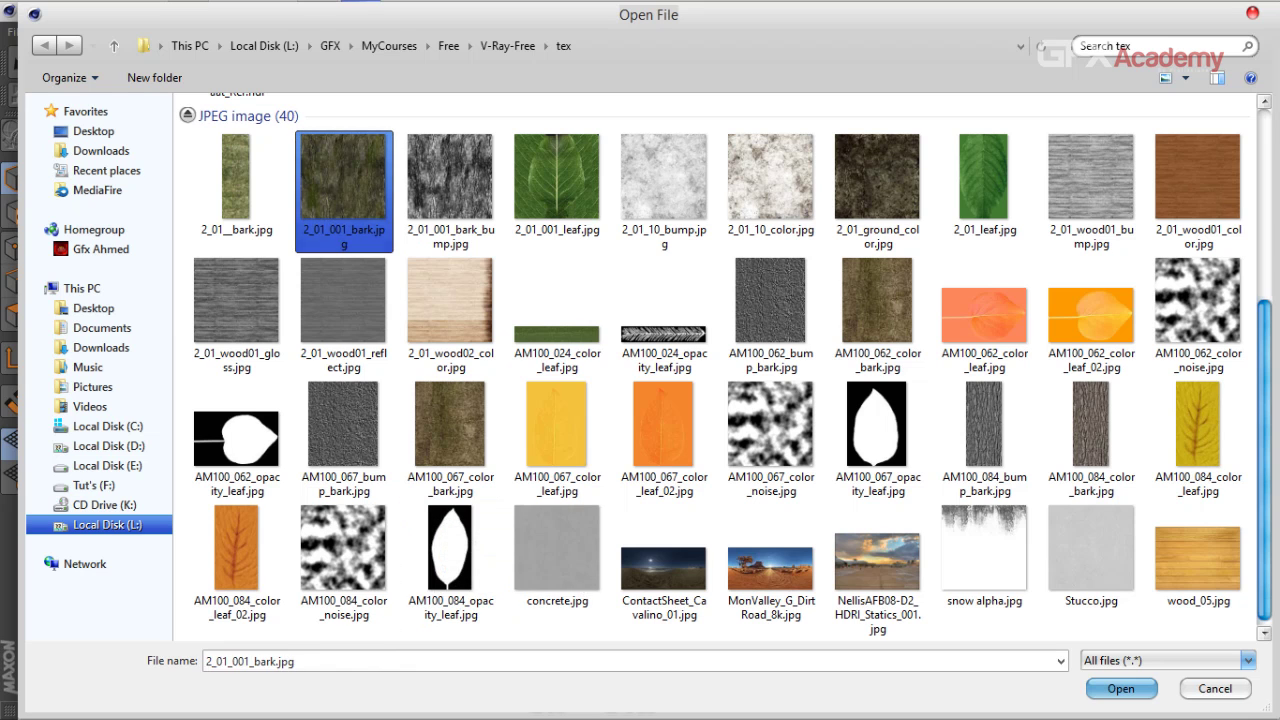
pyautogui.press('Return')
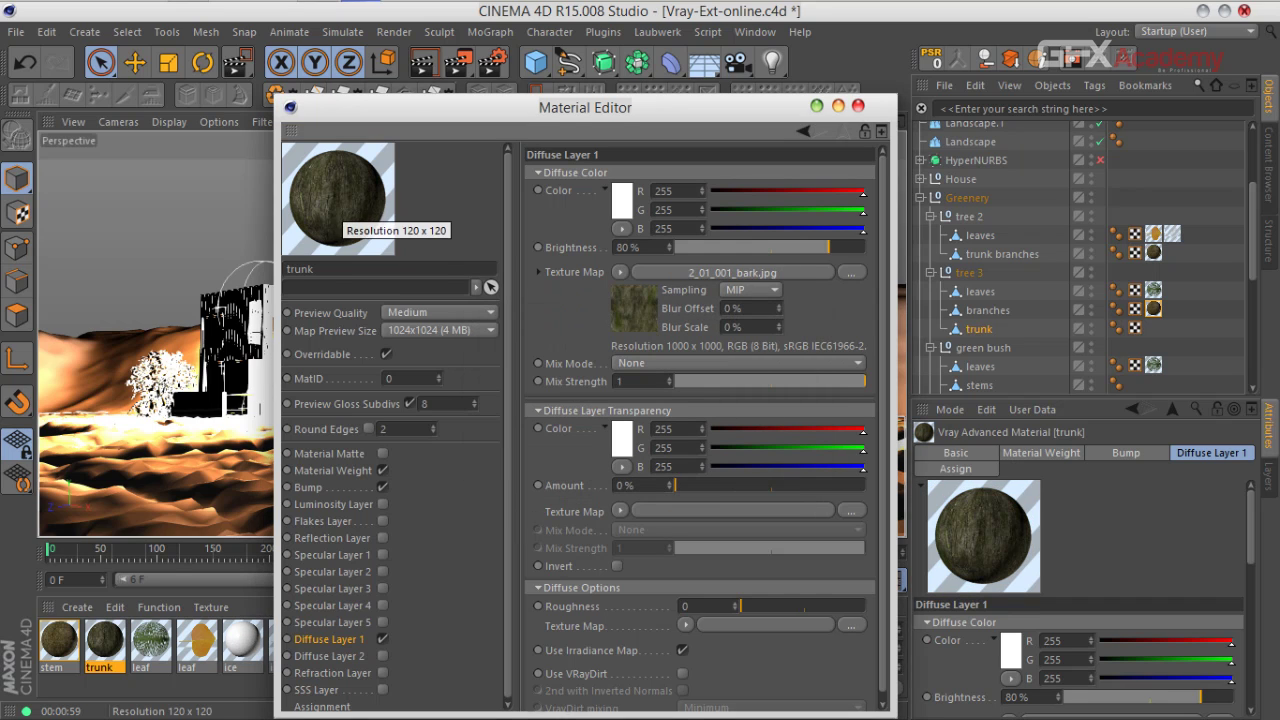
# Step: Set the Diffuse Layer 1 brightness to 100% in both the trunk and stem materials
pyautogui.moveTo(828, 247); pyautogui.dragTo(868, 247)
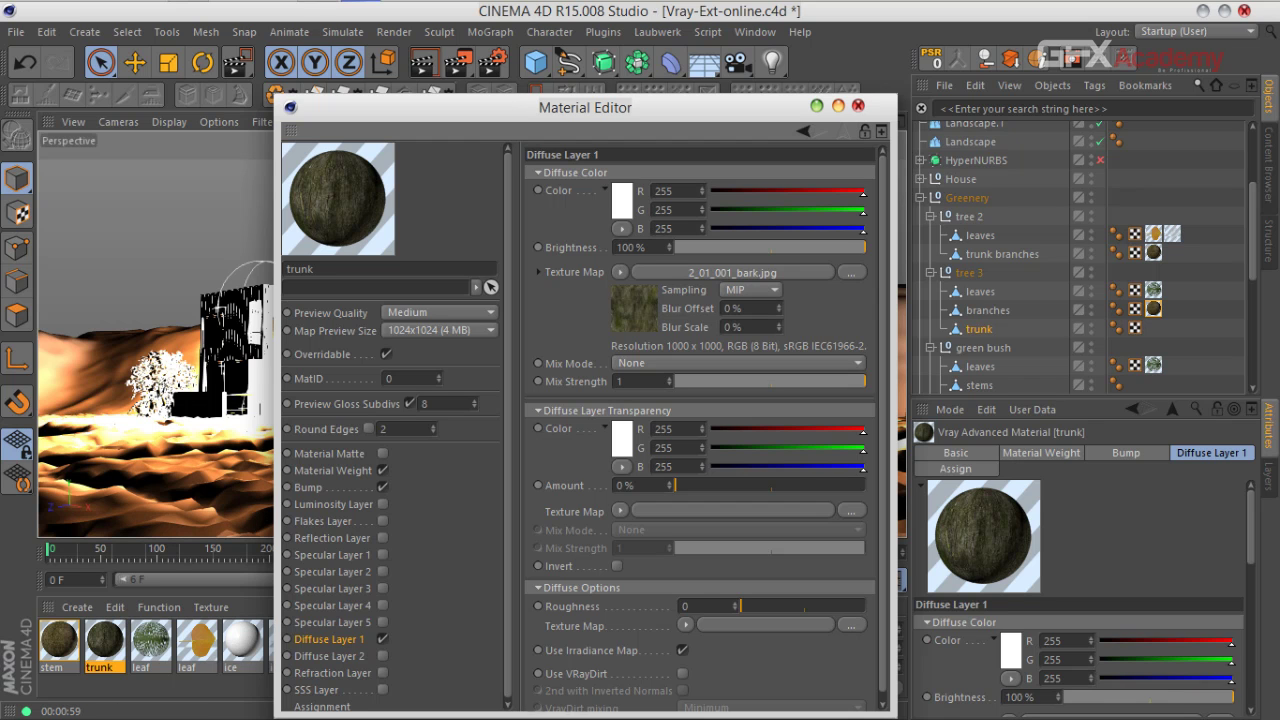
pyautogui.click(857, 105)
pyautogui.doubleClick(58, 640)
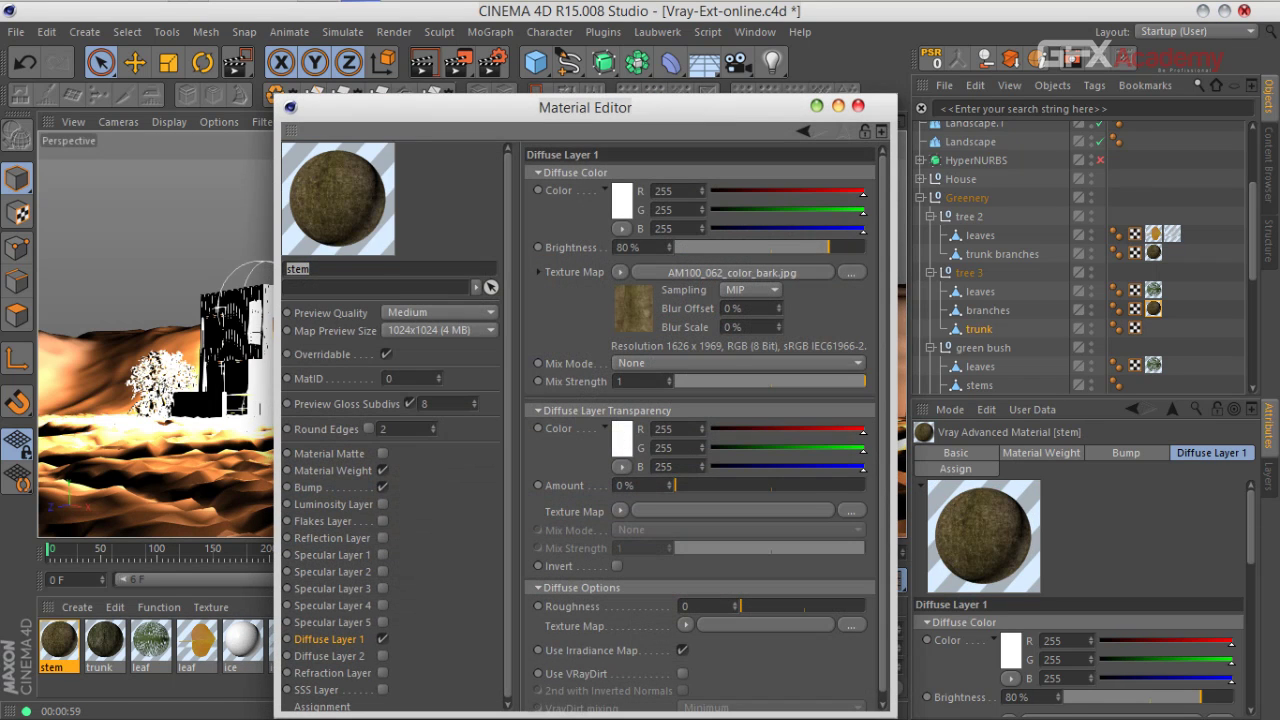
pyautogui.moveTo(829, 247); pyautogui.dragTo(868, 247)
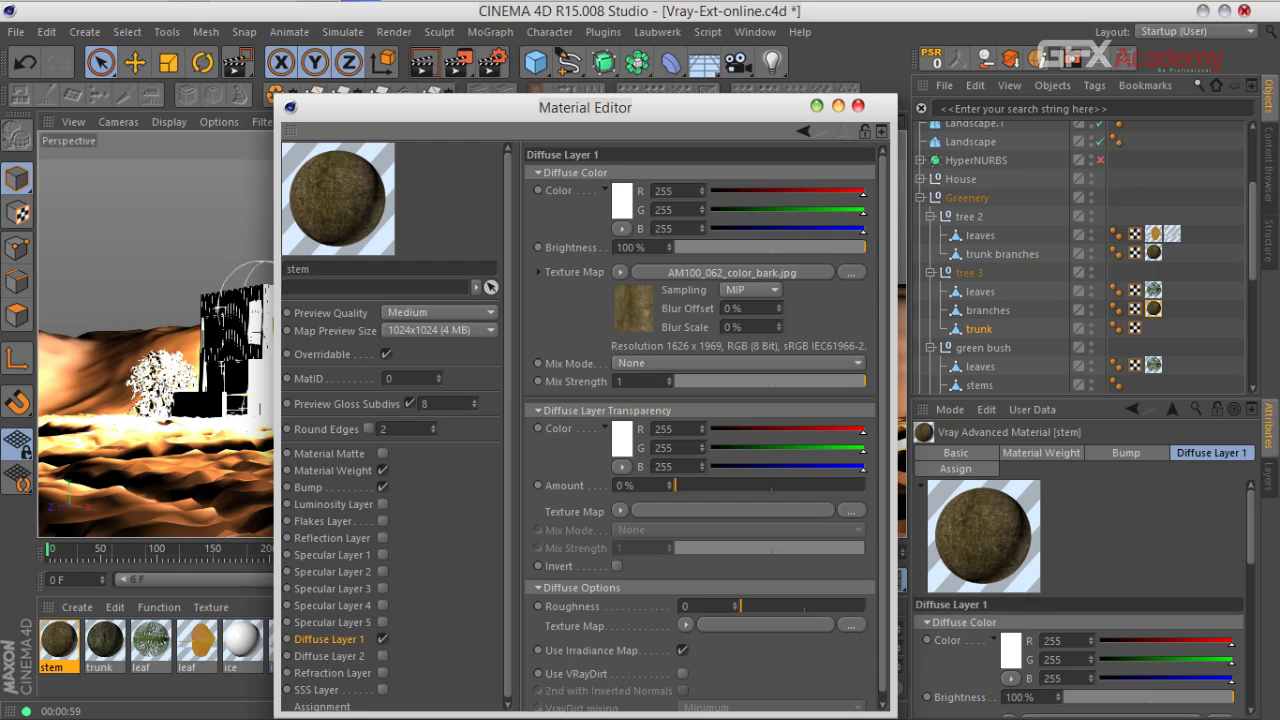
pyautogui.click(857, 105)
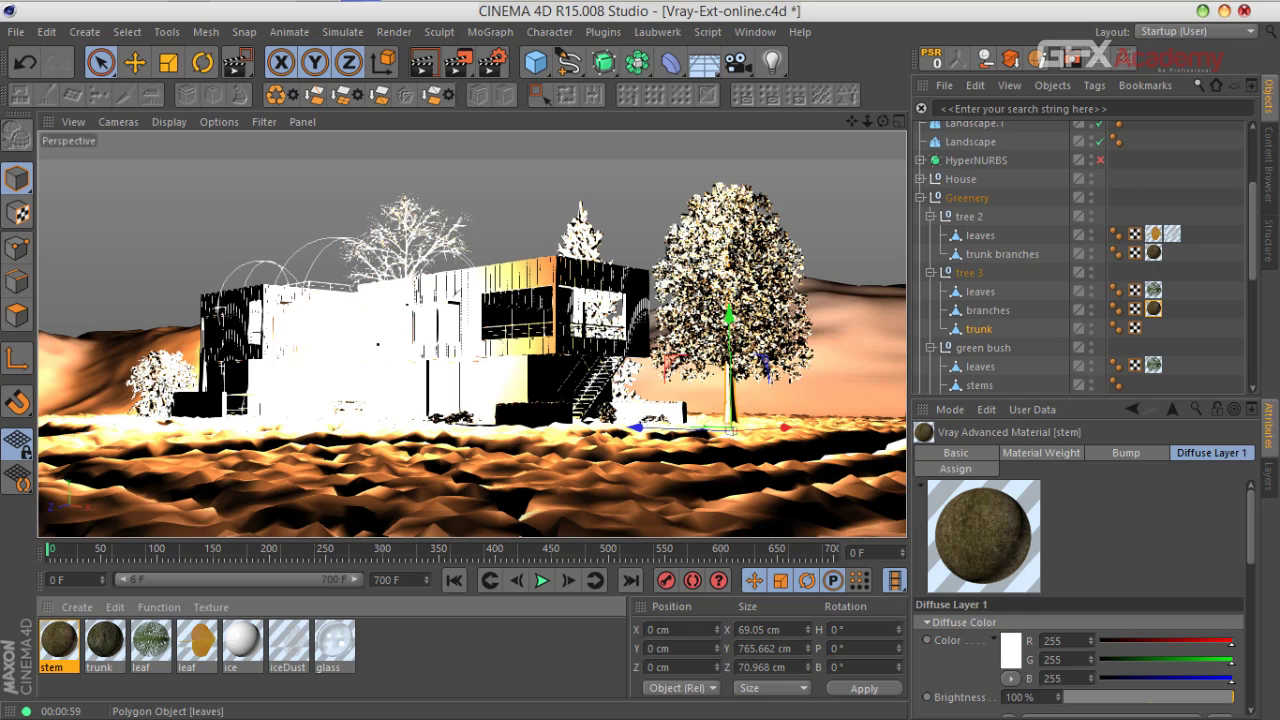
# Step: Apply the trunk material to tree 3's trunk with Cubic projection and save the scene
pyautogui.moveTo(105, 640); pyautogui.dragTo(979, 329)
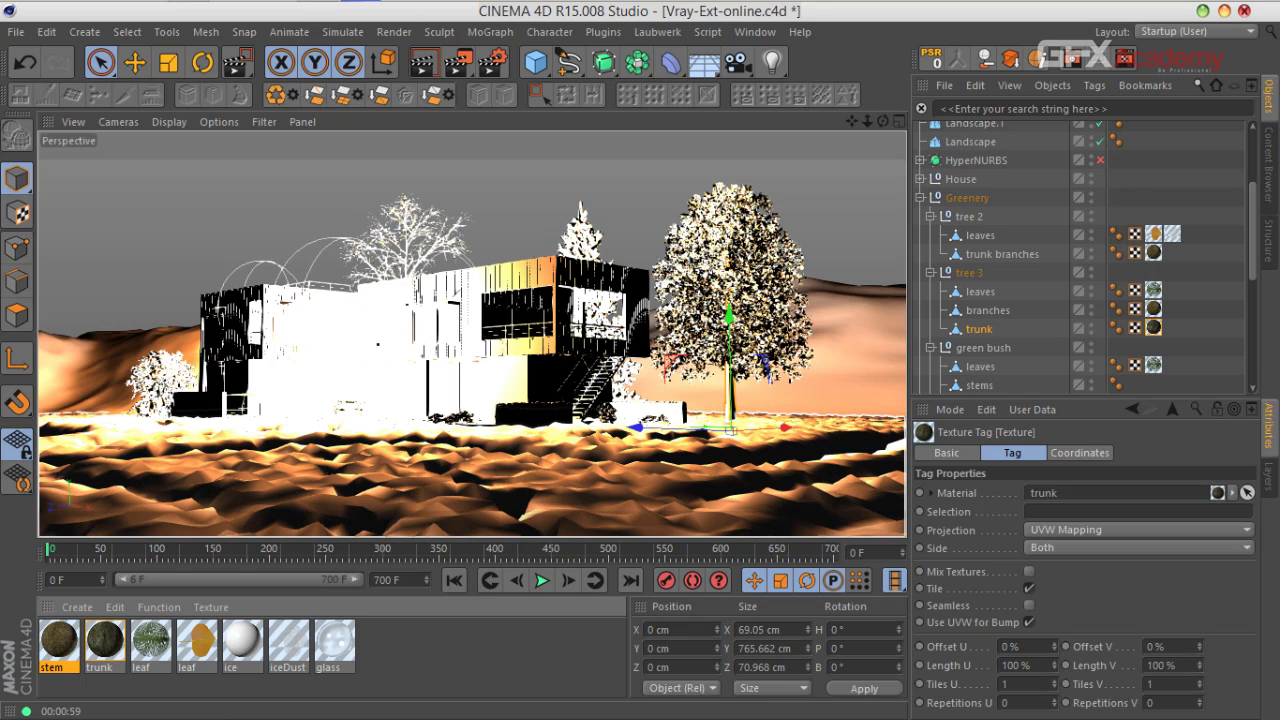
pyautogui.click(1138, 529)
pyautogui.click(1050, 604)
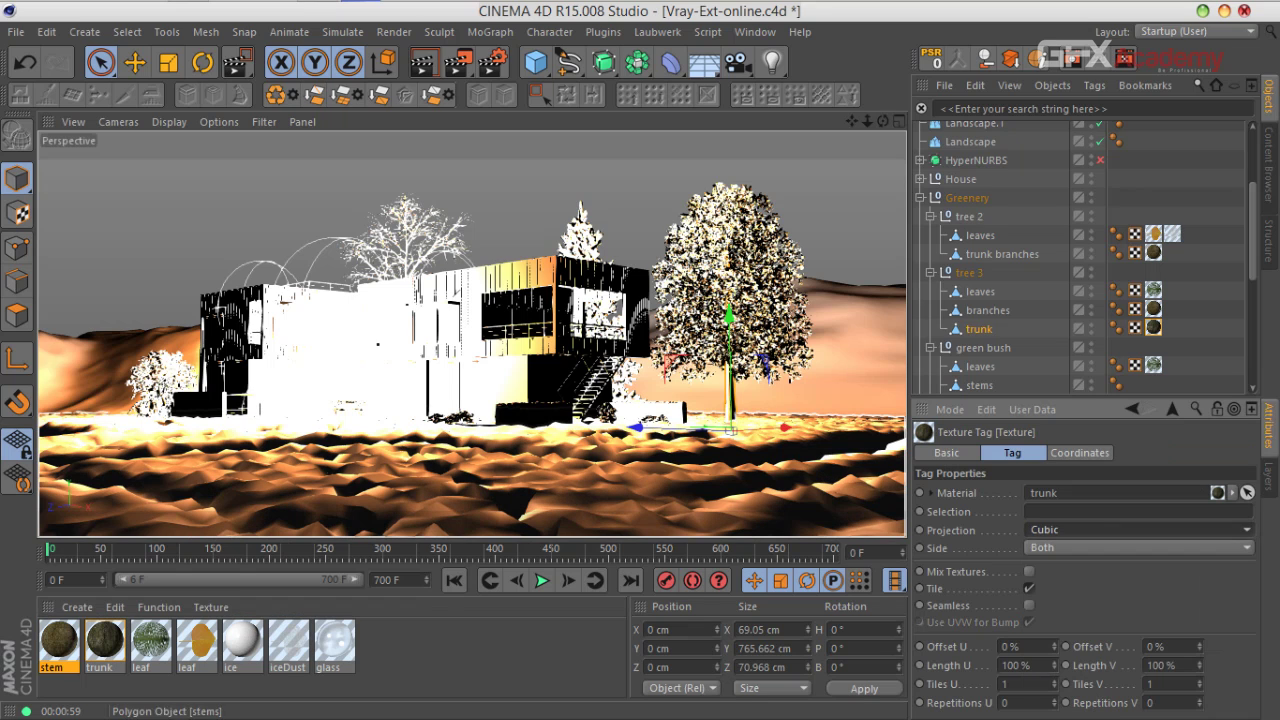
pyautogui.click(1200, 330)
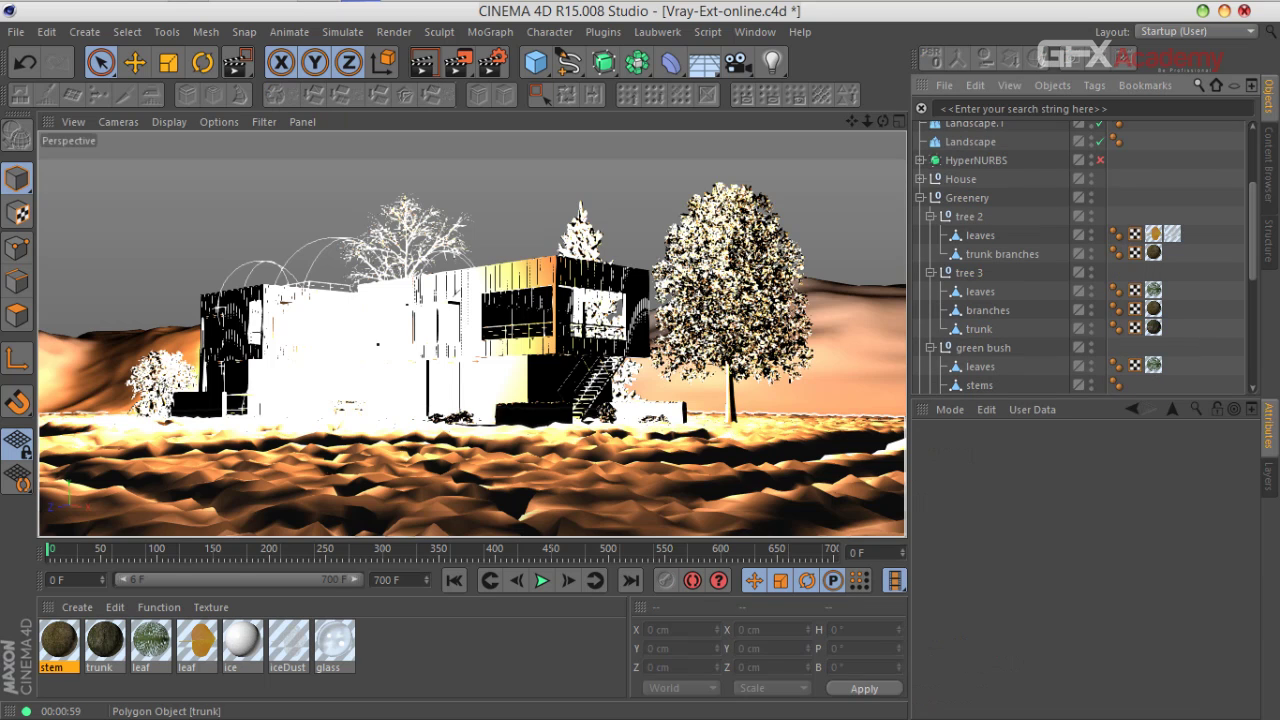
pyautogui.hotkey('ctrl', 's')
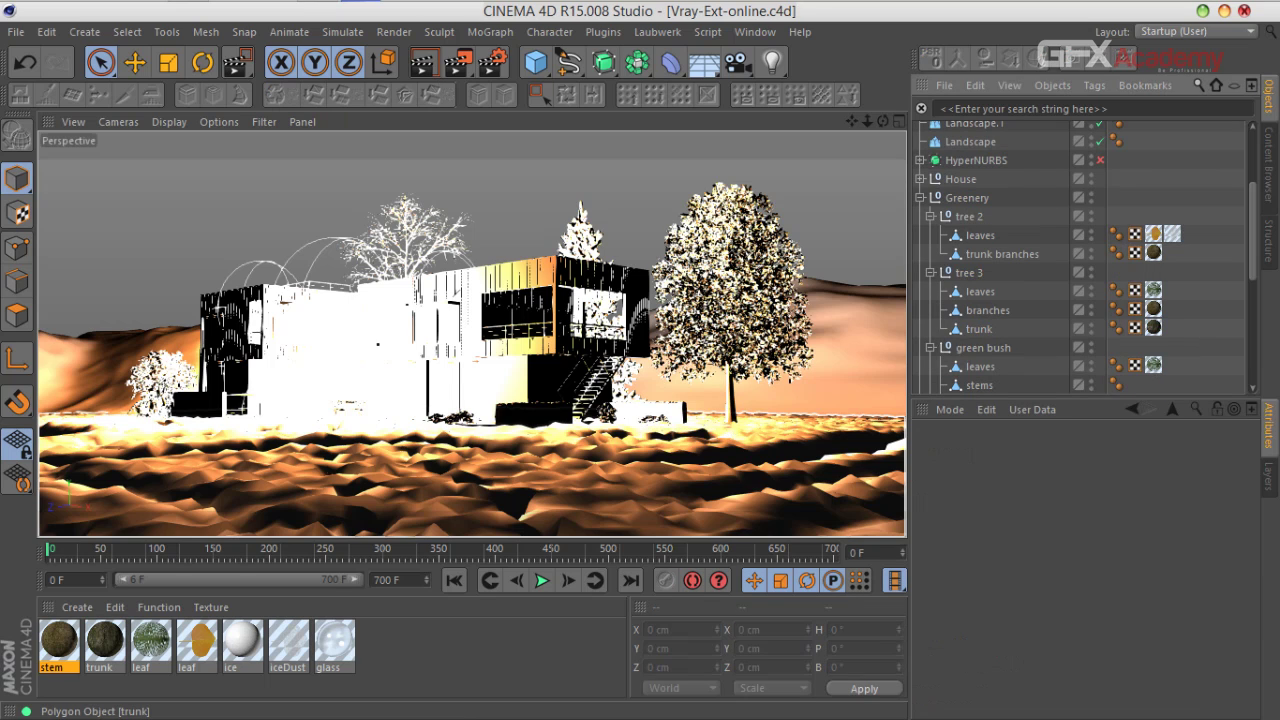
# Step: Locate the snowy pine behind the house in the object list and apply the green leaf material to its needles
pyautogui.click(581, 233)
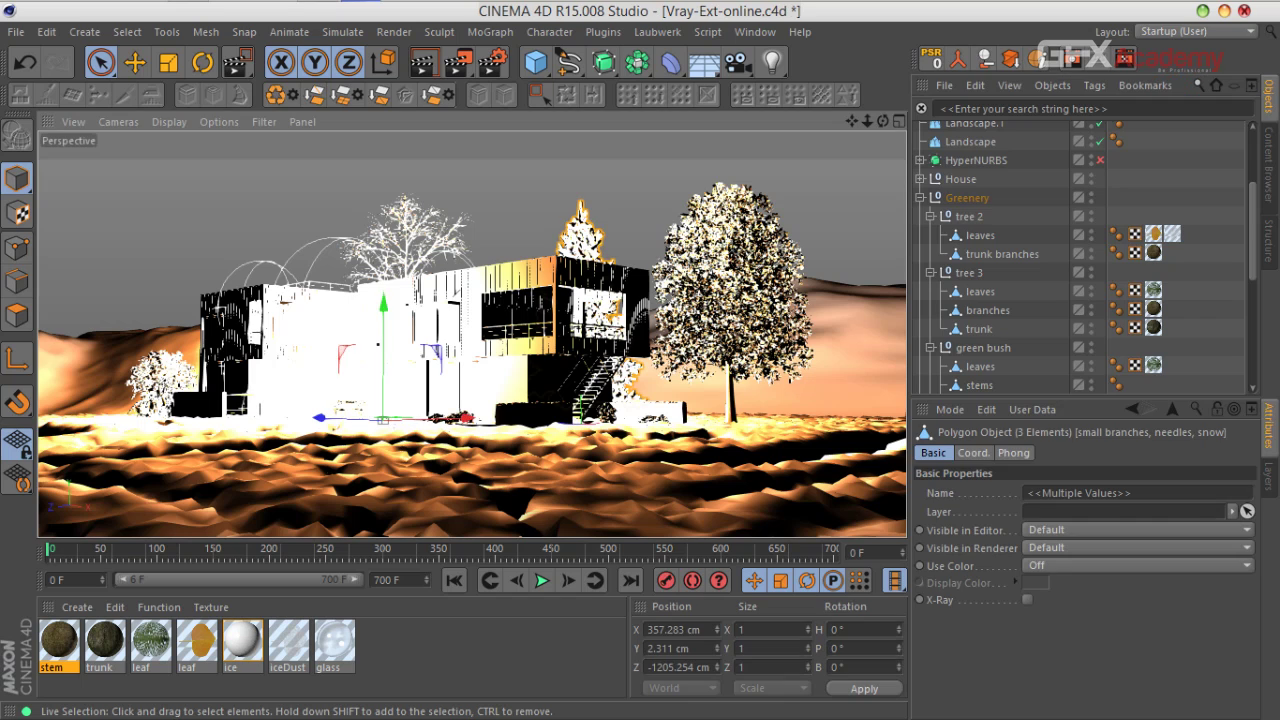
pyautogui.press('s')
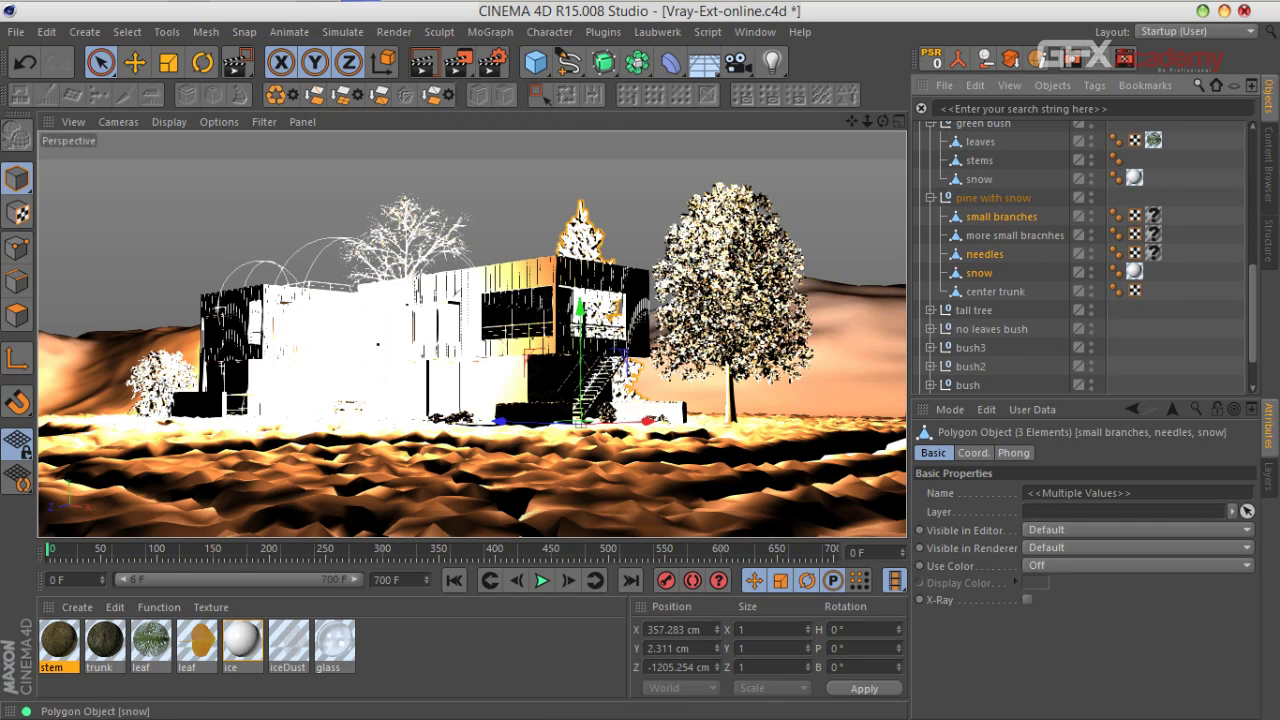
pyautogui.click(1038, 256)
pyautogui.click(984, 254)
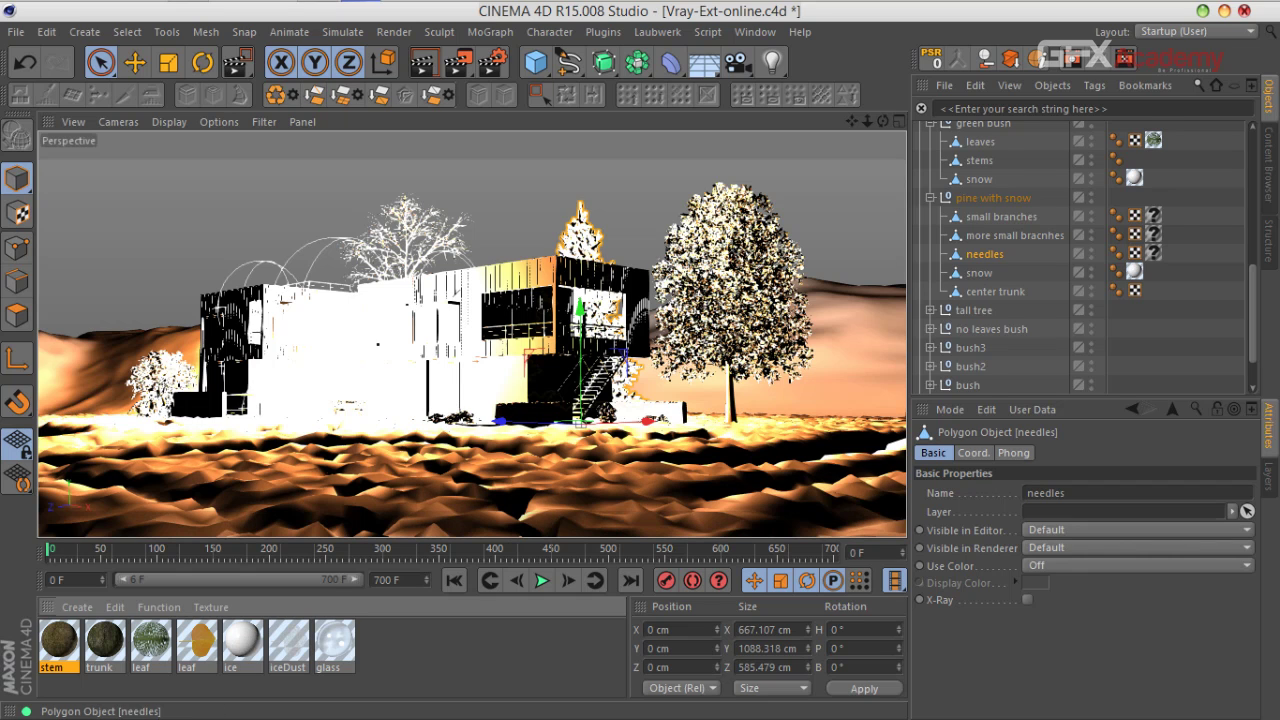
pyautogui.scroll(5, 1116, 254)
pyautogui.scroll(-5, 1116, 254)
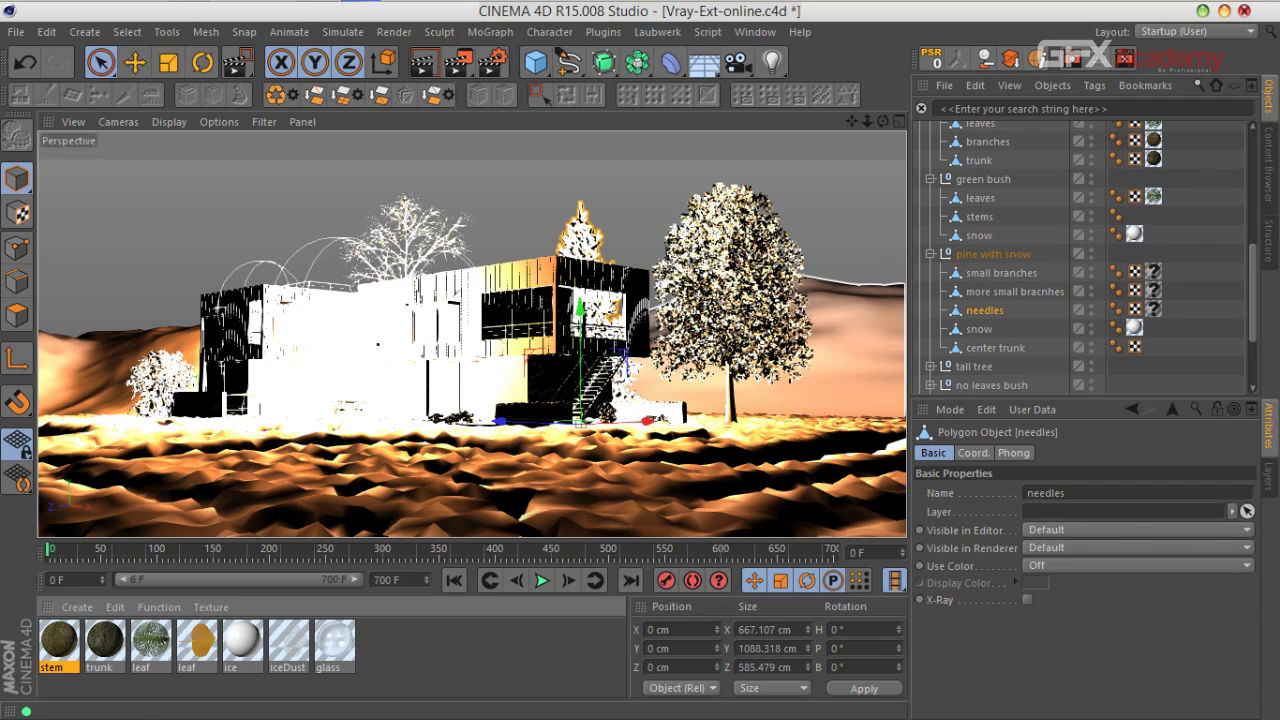
pyautogui.moveTo(151, 640); pyautogui.dragTo(985, 310)
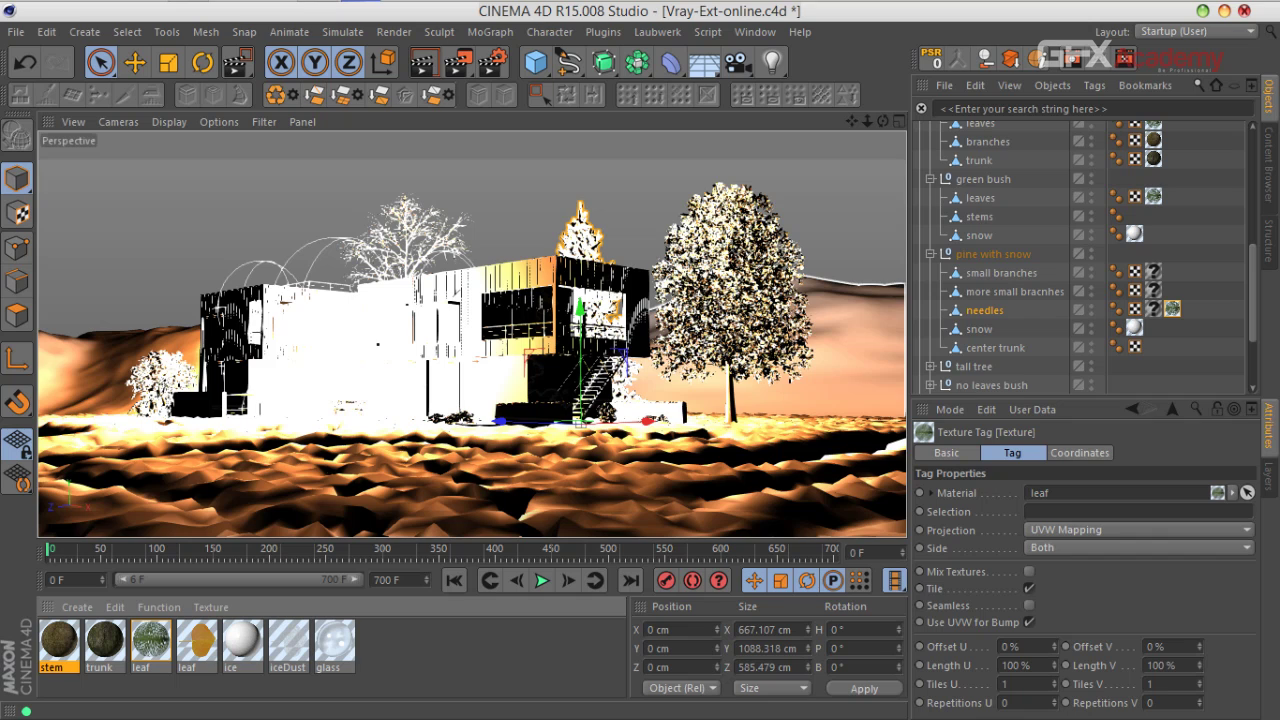
# Step: Apply the stem material to the pine's two small-branch objects and the trunk material to its snow object, using Cubic projection
pyautogui.moveTo(59, 642); pyautogui.dragTo(1172, 271)
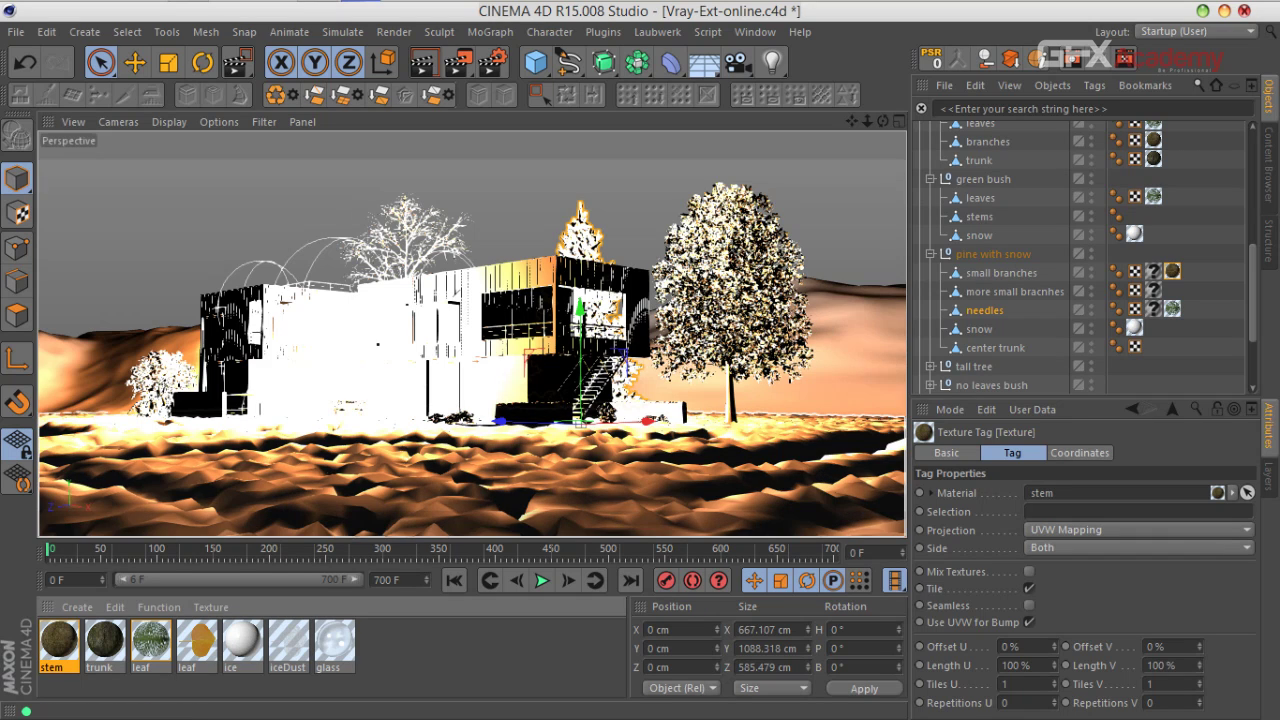
pyautogui.moveTo(59, 642); pyautogui.dragTo(1172, 290)
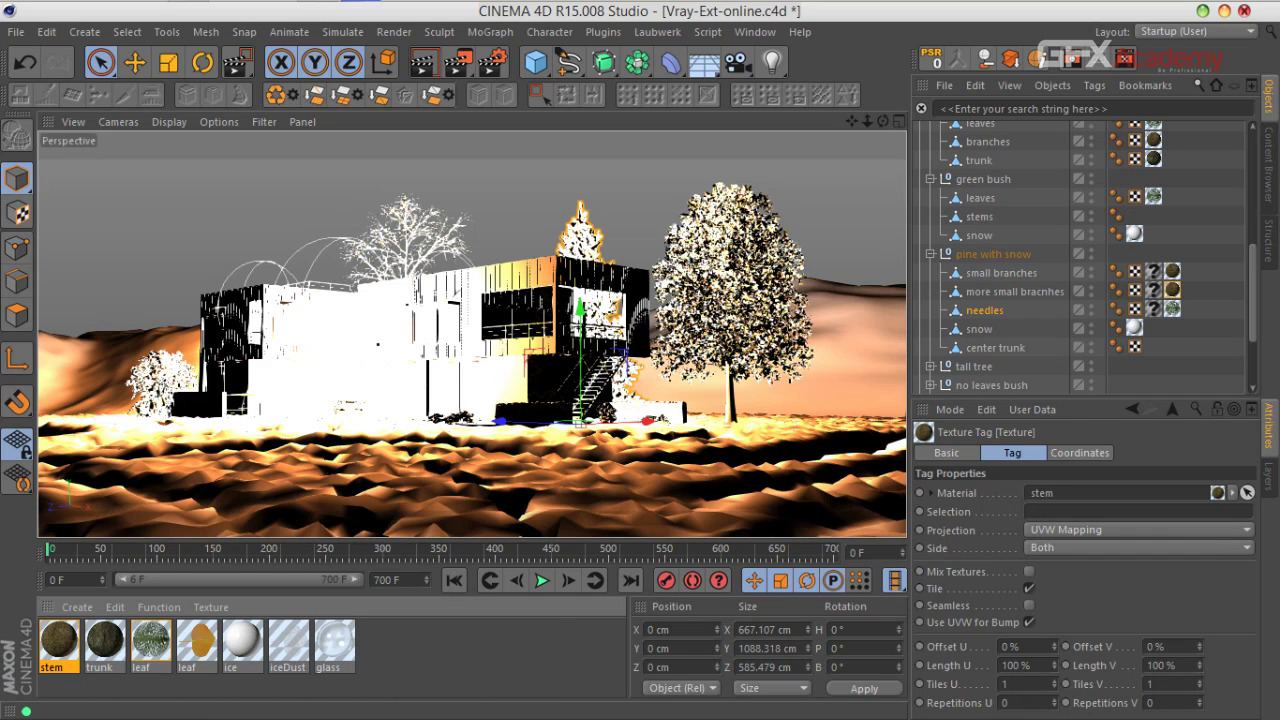
pyautogui.moveTo(105, 642); pyautogui.dragTo(985, 330)
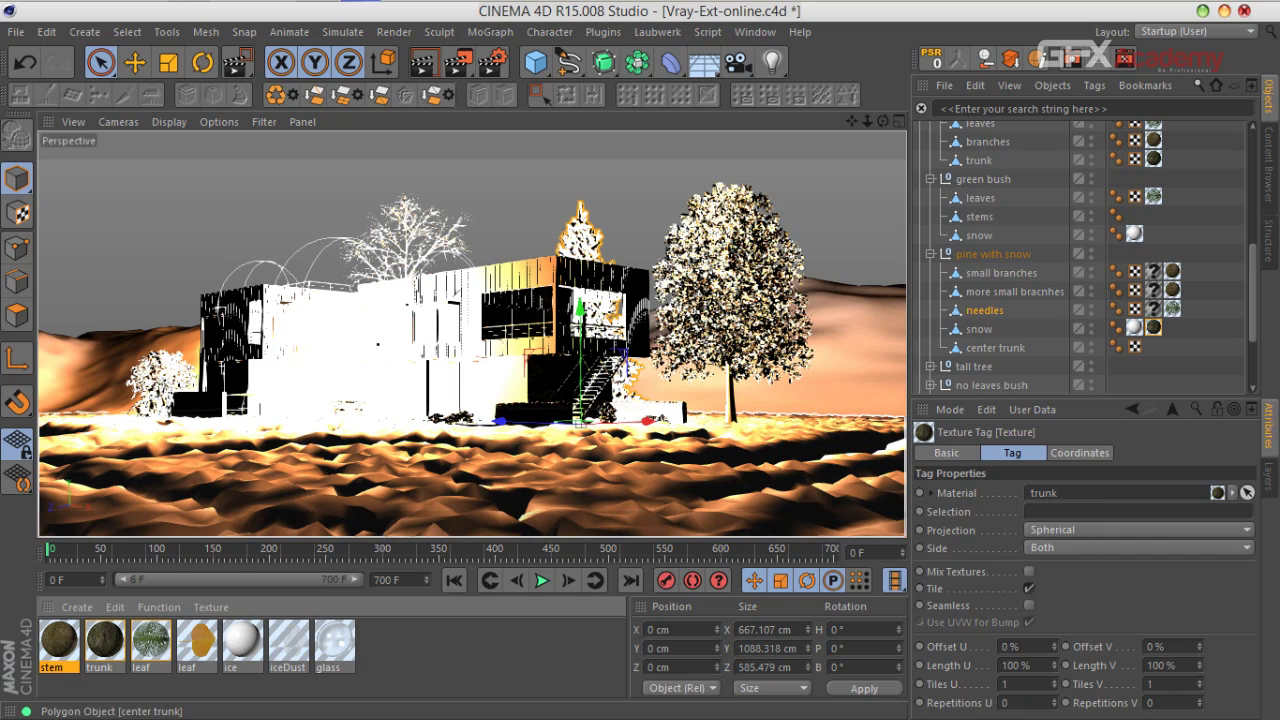
pyautogui.keyDown('shift'); pyautogui.click(1172, 272); pyautogui.keyUp('shift')
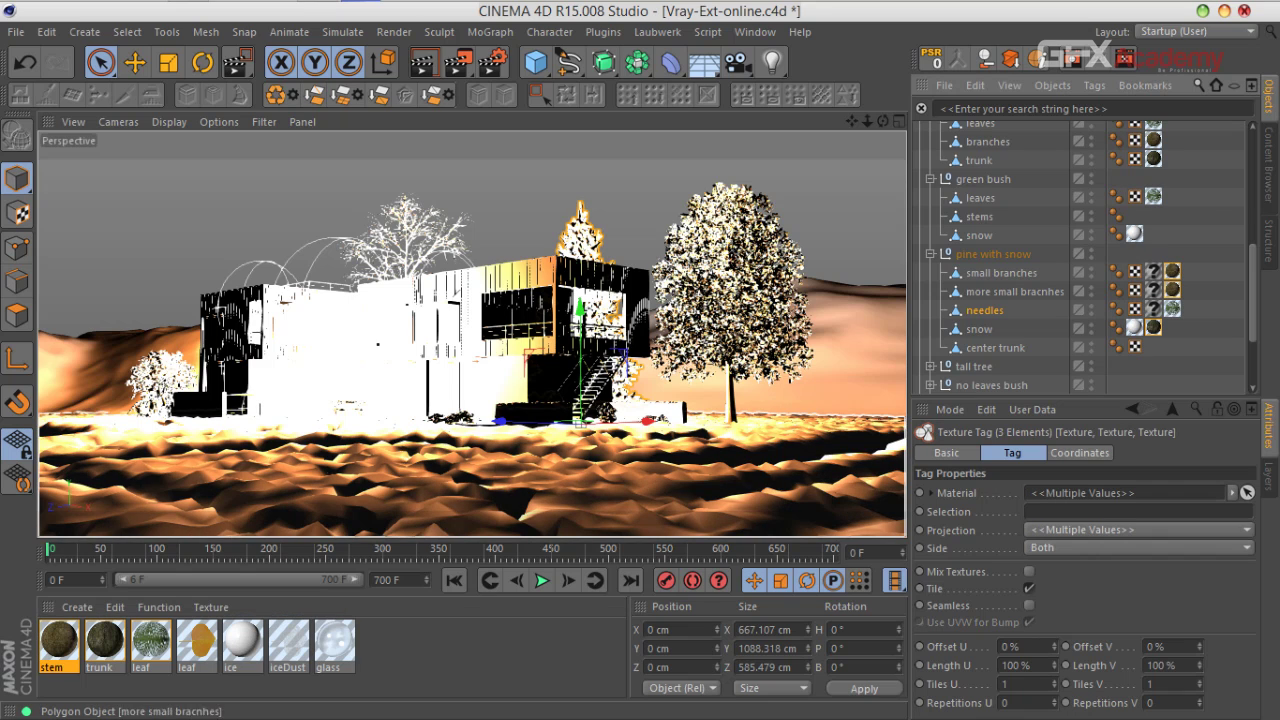
pyautogui.click(1137, 530)
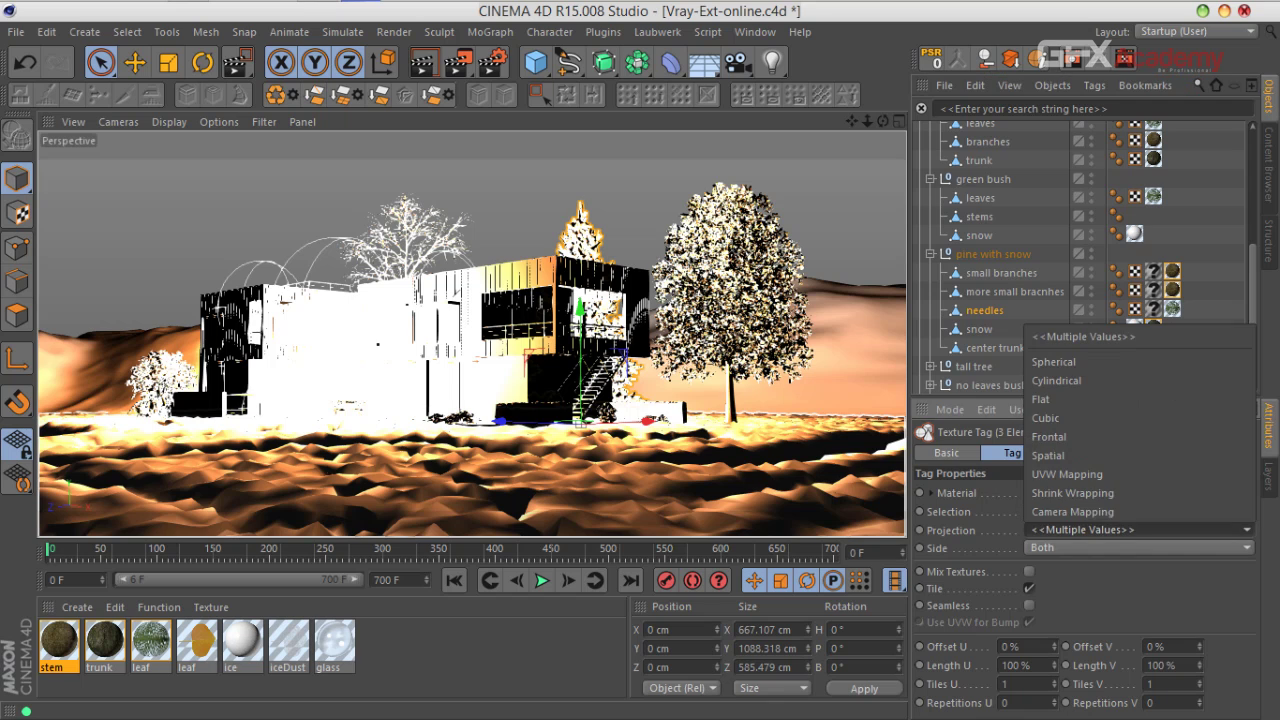
pyautogui.click(1045, 414)
pyautogui.click(1208, 331)
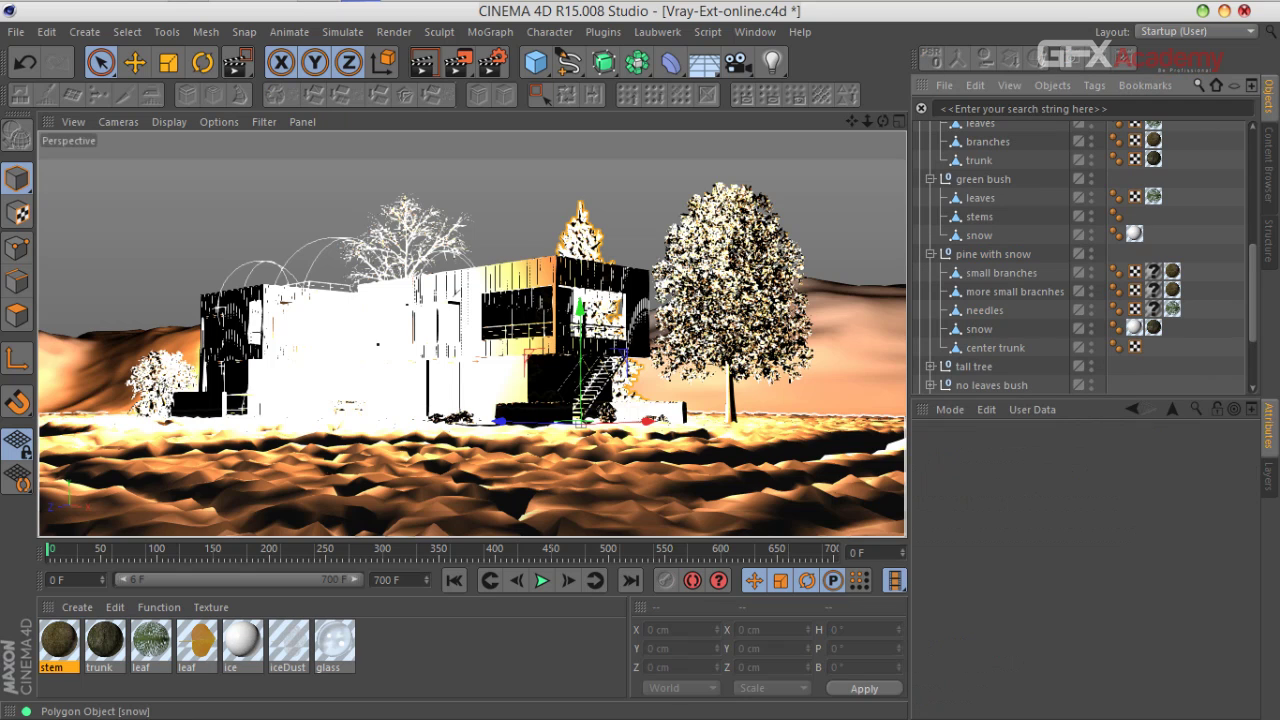
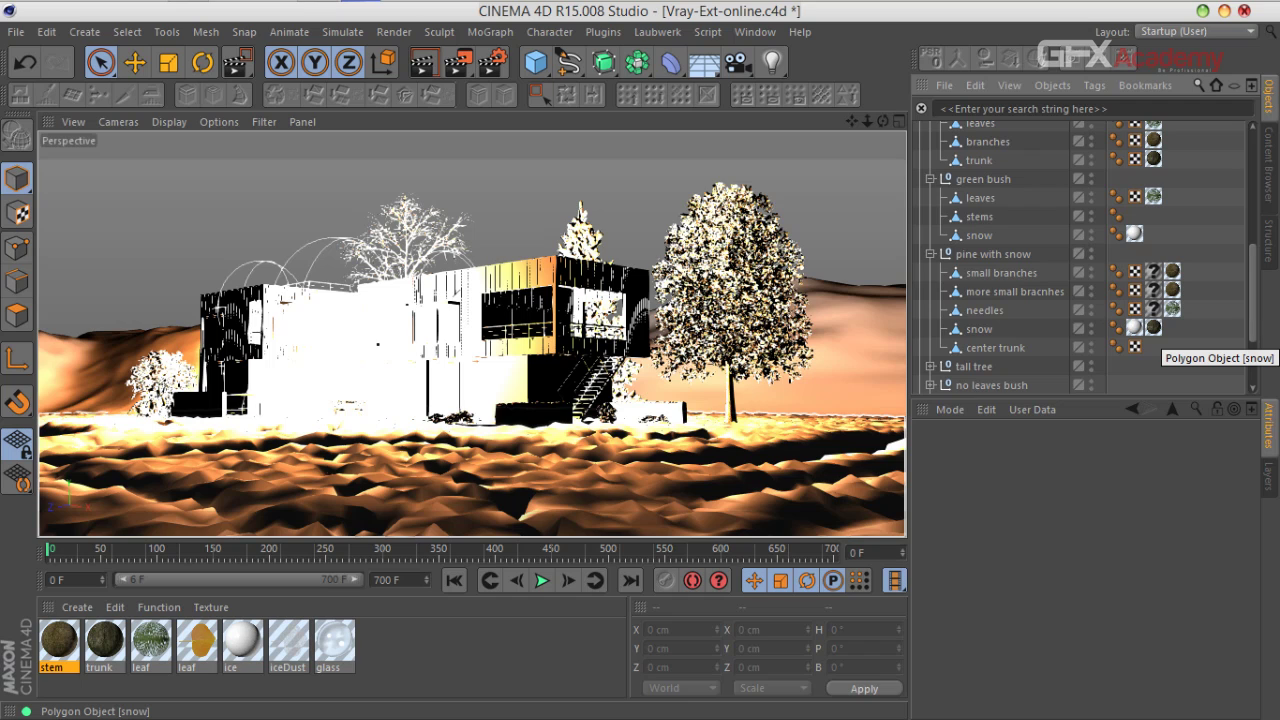
# Step: Delete the missing-material texture tags from the pine's small branches, more small branches and needles
pyautogui.click(1153, 309)
pyautogui.keyDown('shift'); pyautogui.click(1153, 290); pyautogui.keyUp('shift')
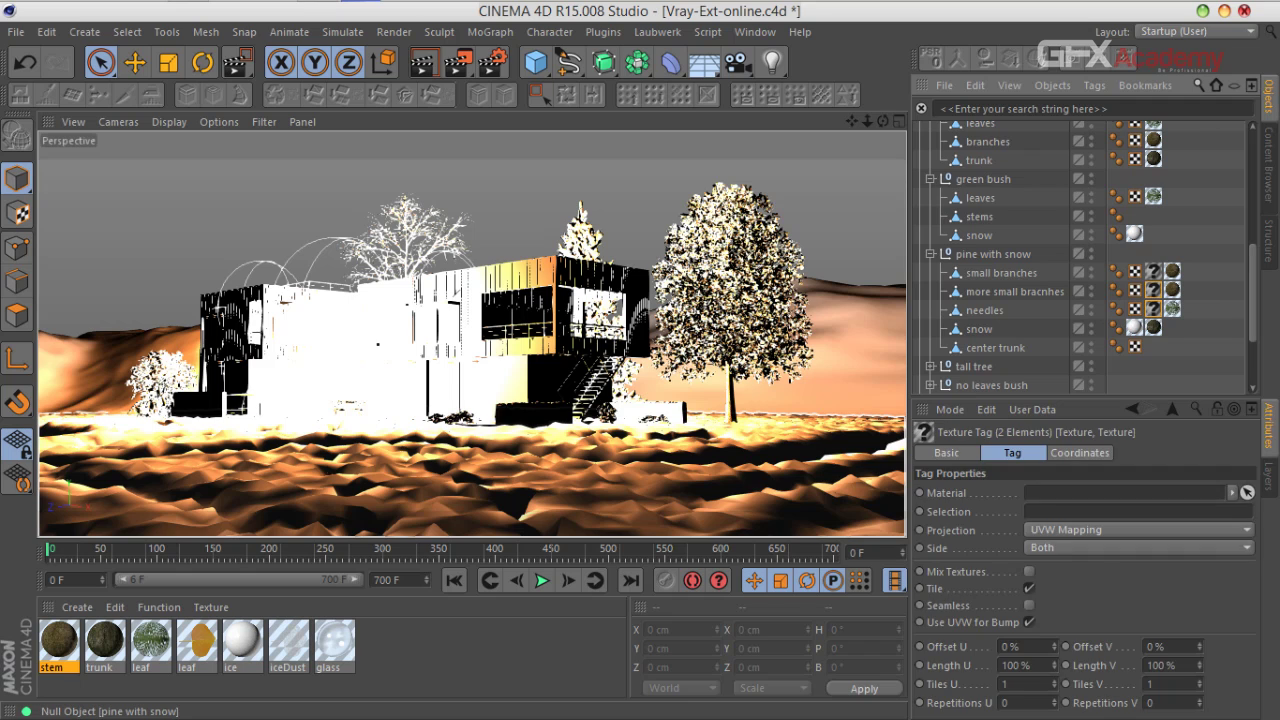
pyautogui.keyDown('ctrl'); pyautogui.click(1153, 271); pyautogui.keyUp('ctrl')
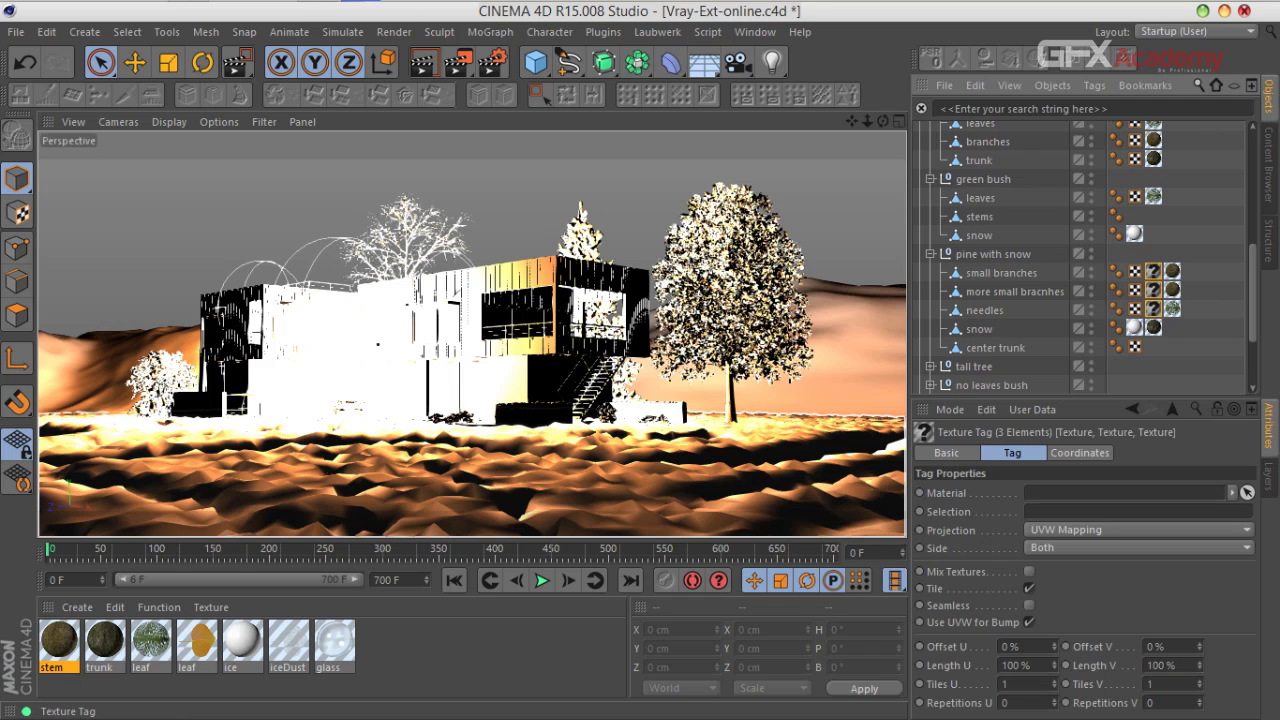
pyautogui.press('Delete')
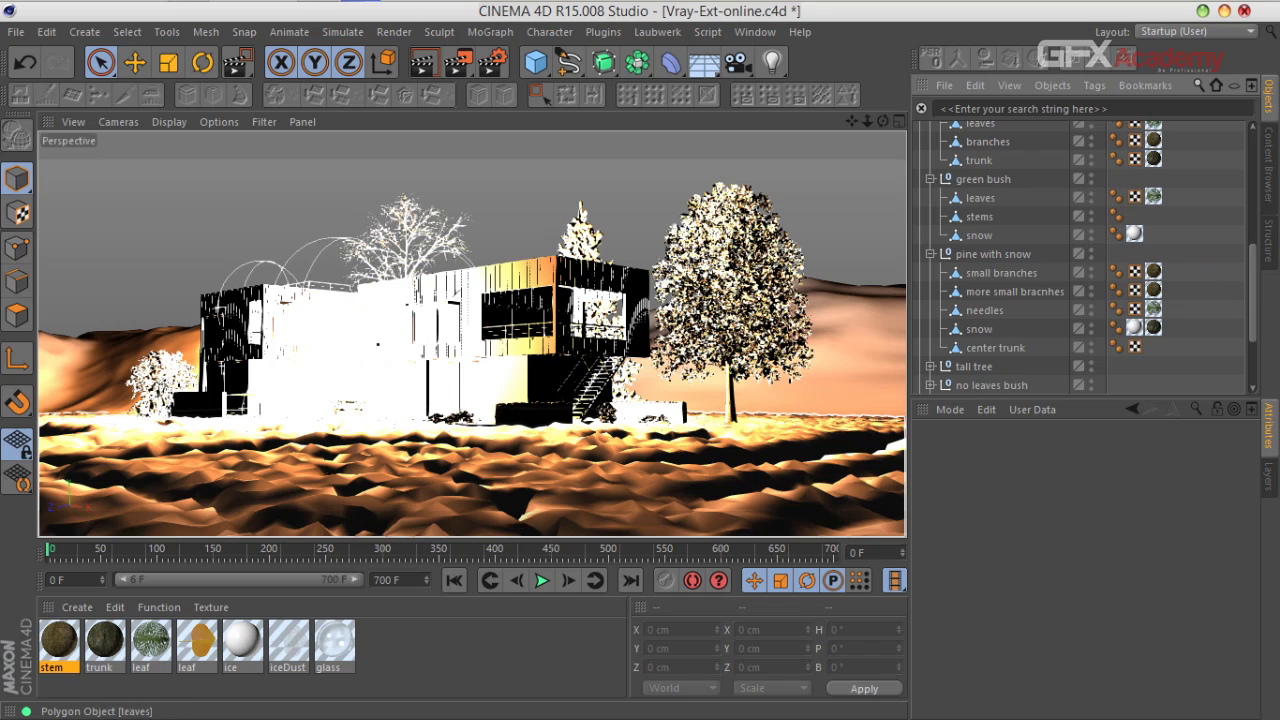
# Step: Collapse the Greenery group, enable both HyperNURBS subdivision surfaces together, and save the scene
pyautogui.scroll(8, 1000, 250)
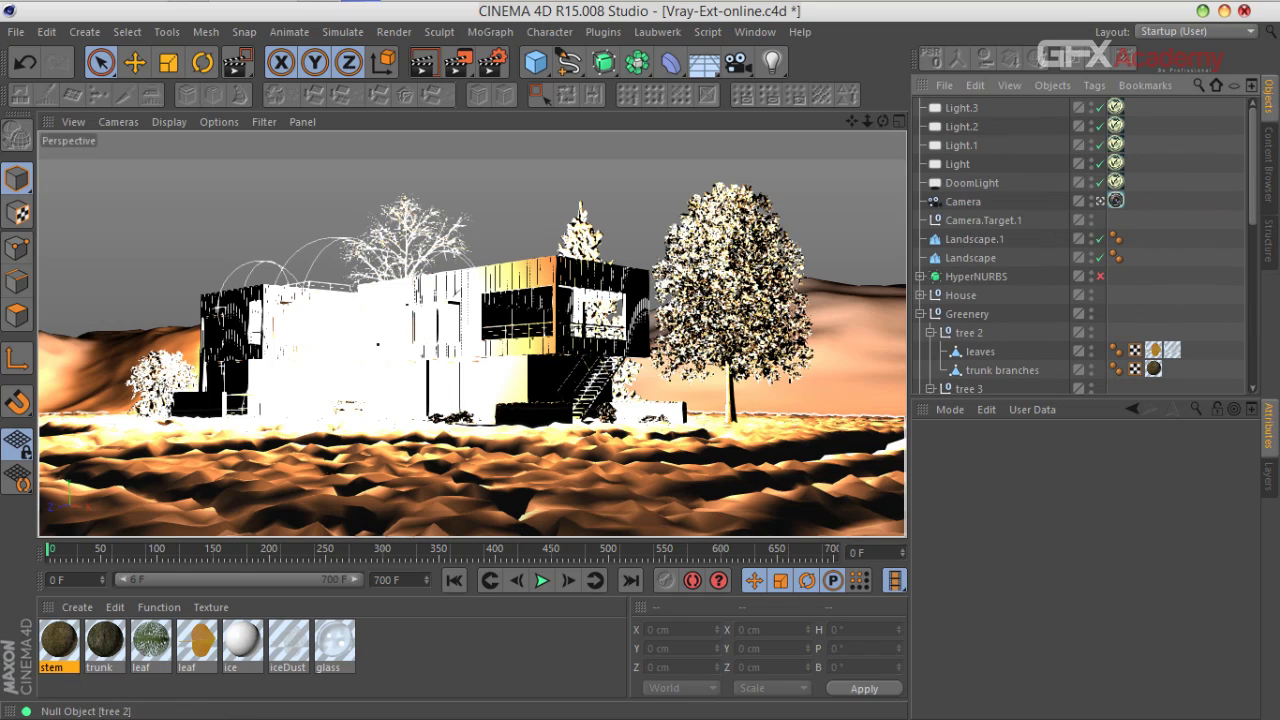
pyautogui.click(919, 314)
pyautogui.click(976, 277)
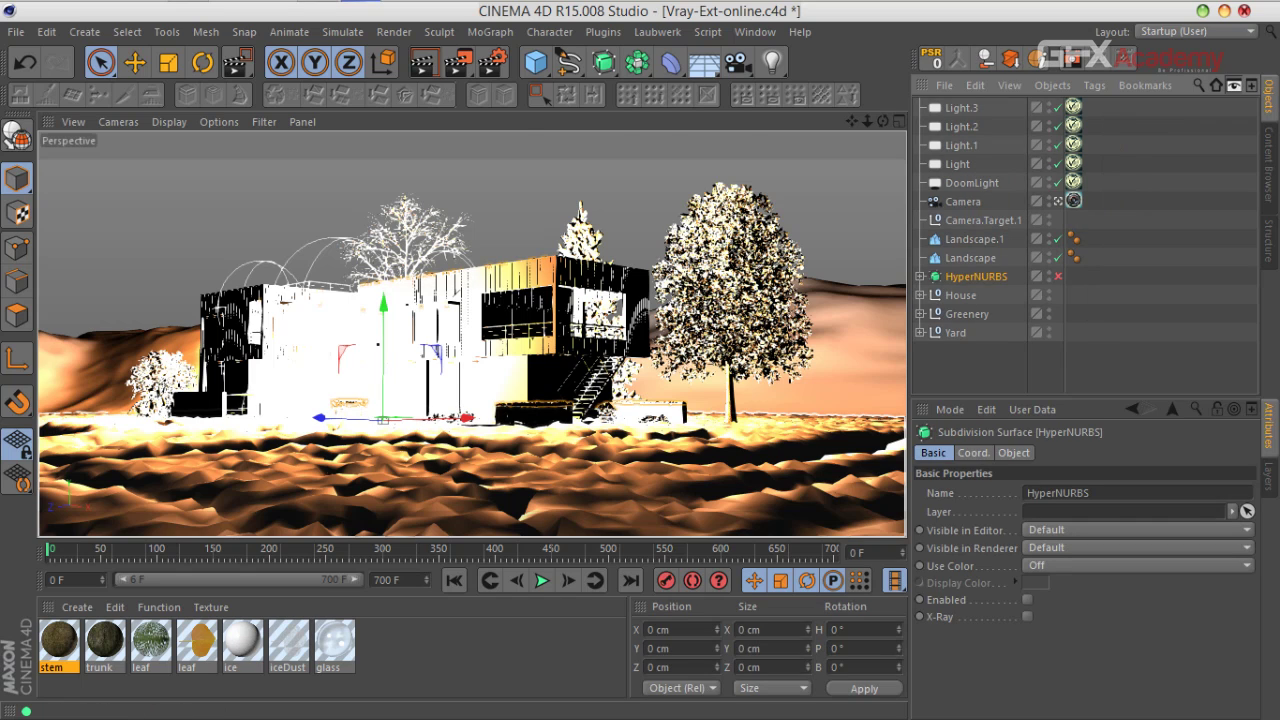
pyautogui.click(1234, 86)
pyautogui.click(1013, 175)
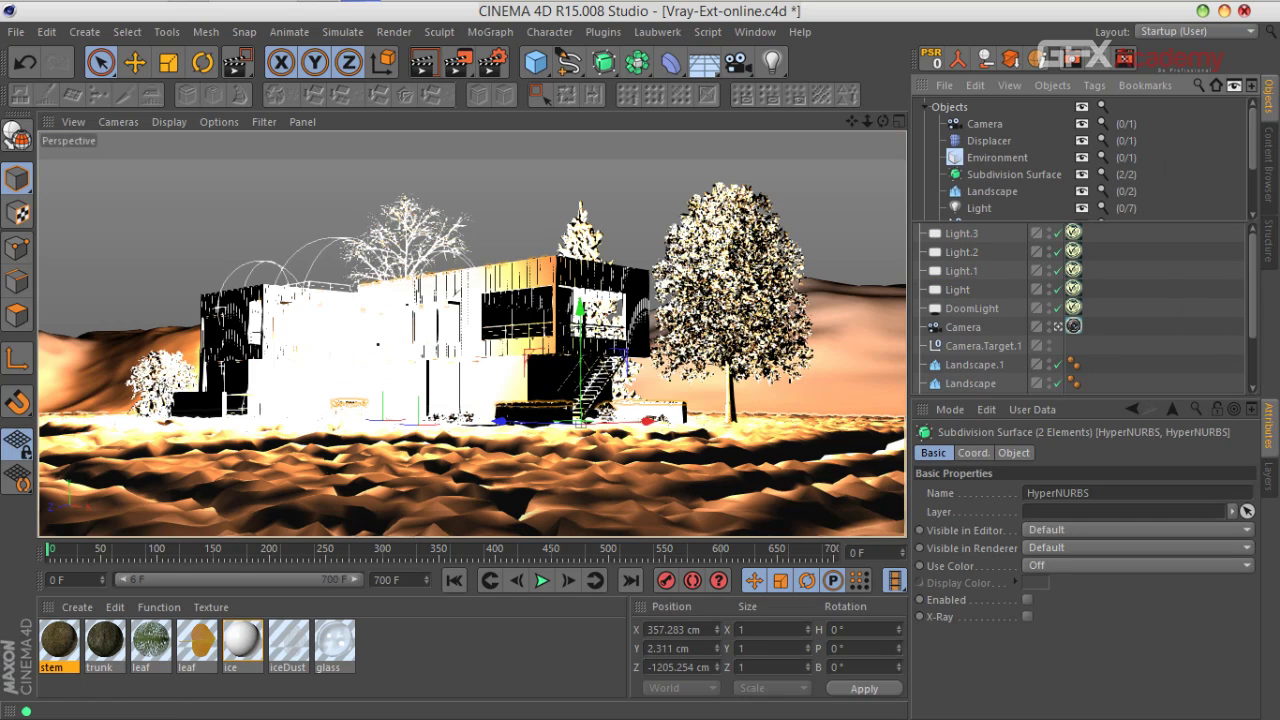
pyautogui.click(1027, 600)
pyautogui.hotkey('ctrl', 's')
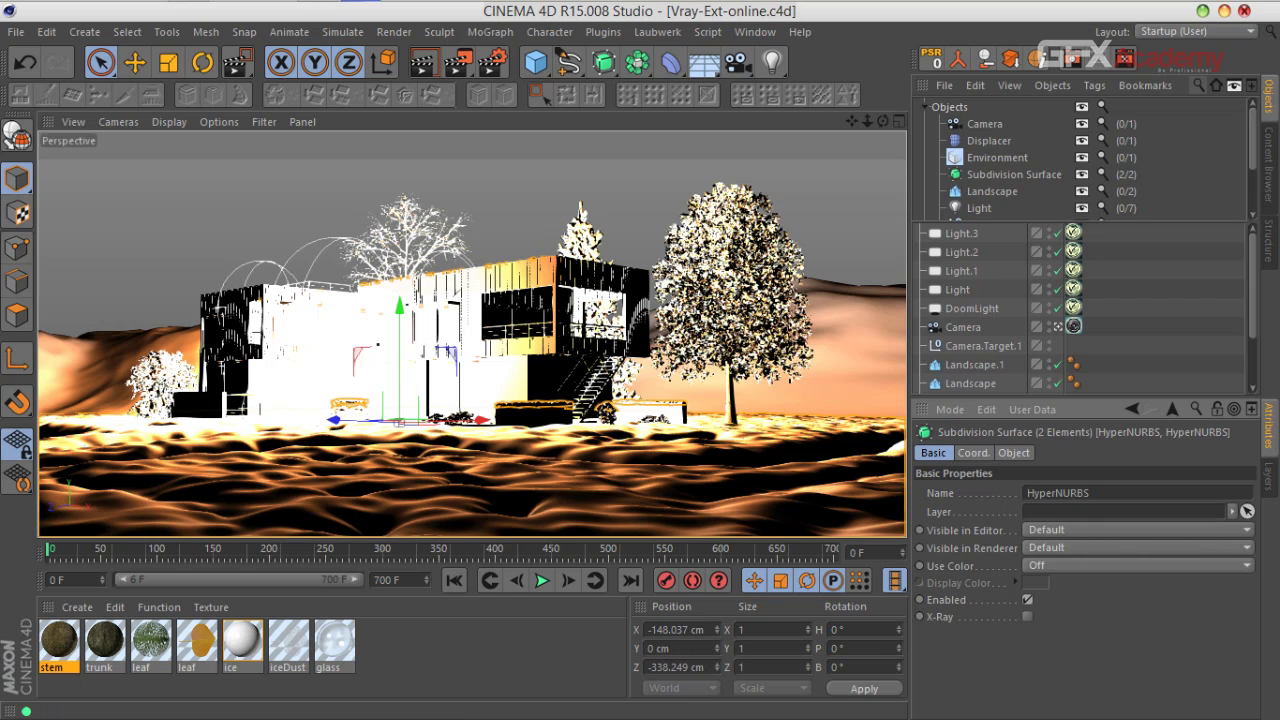
pyautogui.click(1234, 86)
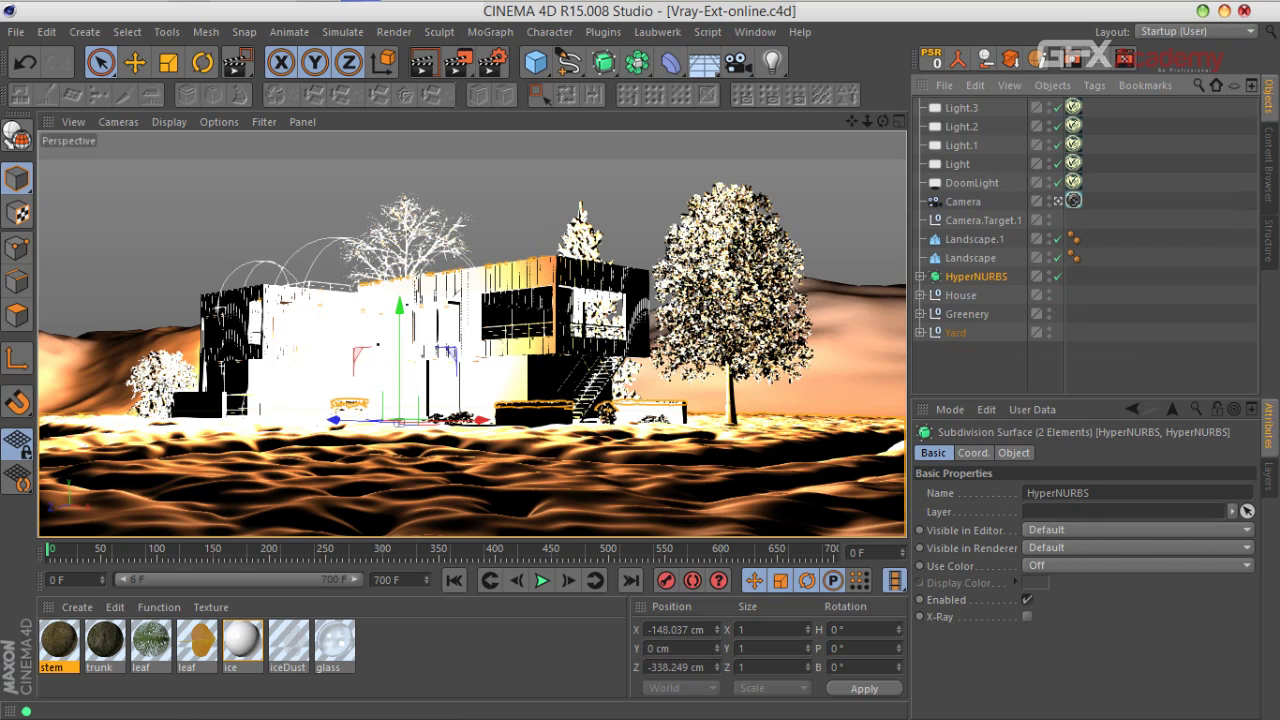
# Step: Widen the perspective viewport and render the full scene to the Picture Viewer, closing the viewer when done
pyautogui.moveTo(909, 350); pyautogui.dragTo(1017, 350)
pyautogui.click(422, 62)
pyautogui.click(457, 62)
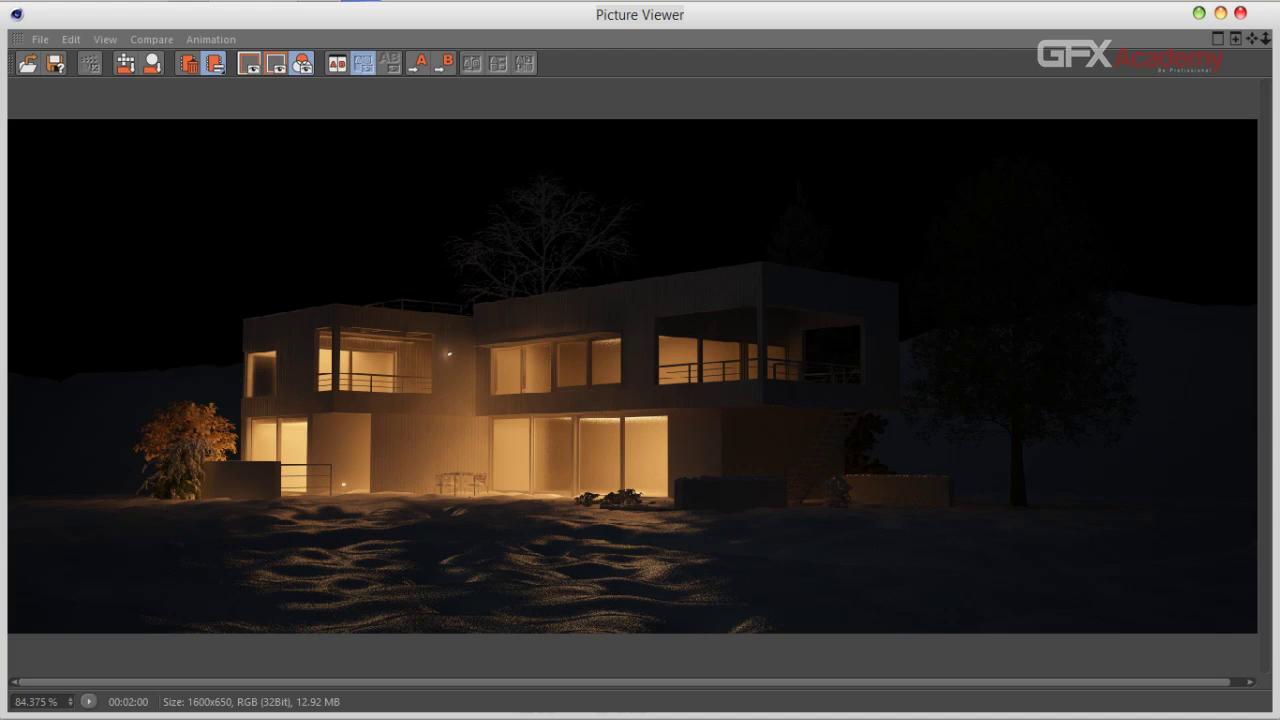
pyautogui.click(1240, 12)
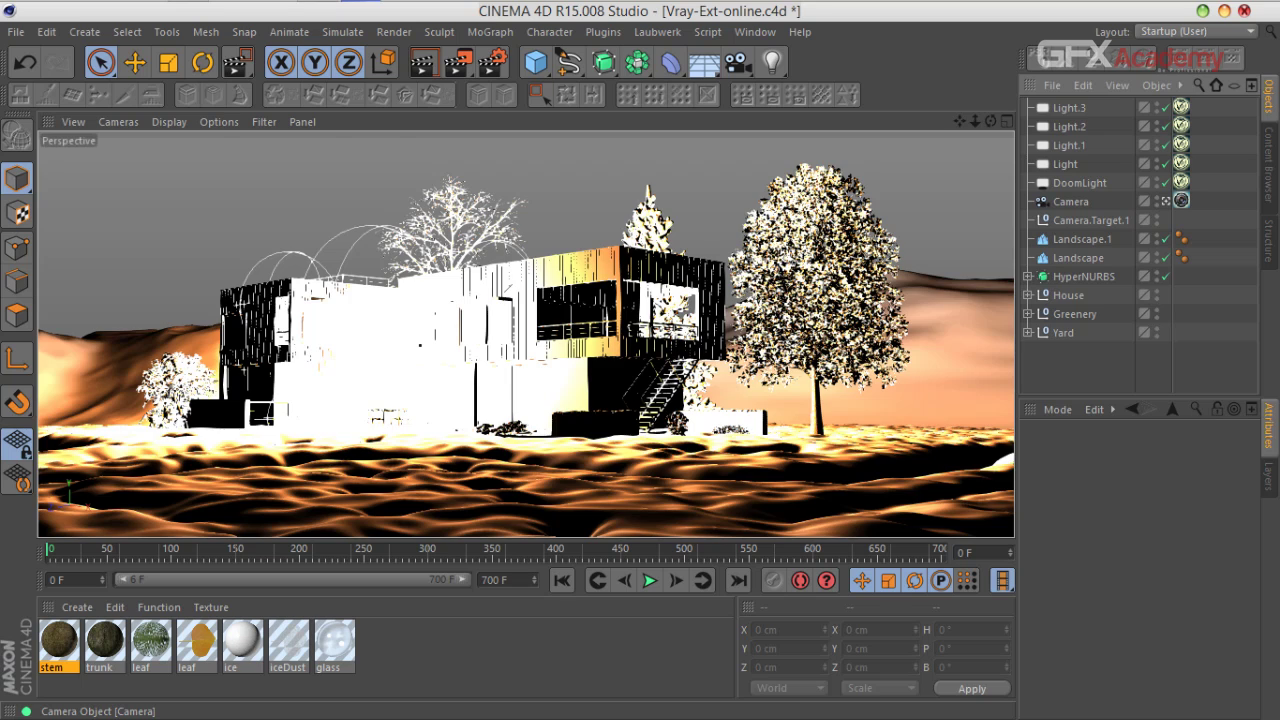
# Step: Leave the scene camera view, select both HyperNURBS subdivision surfaces and disable them together
pyautogui.click(1166, 202)
pyautogui.click(1084, 276)
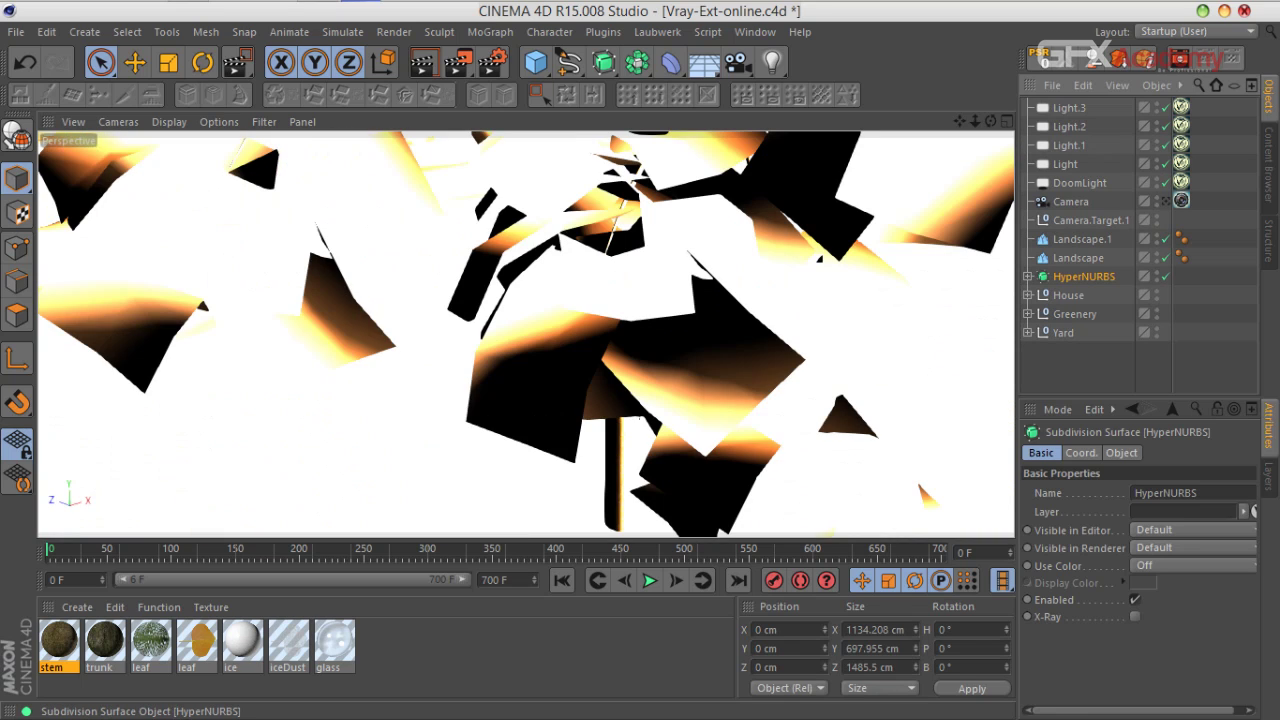
pyautogui.click(1234, 85)
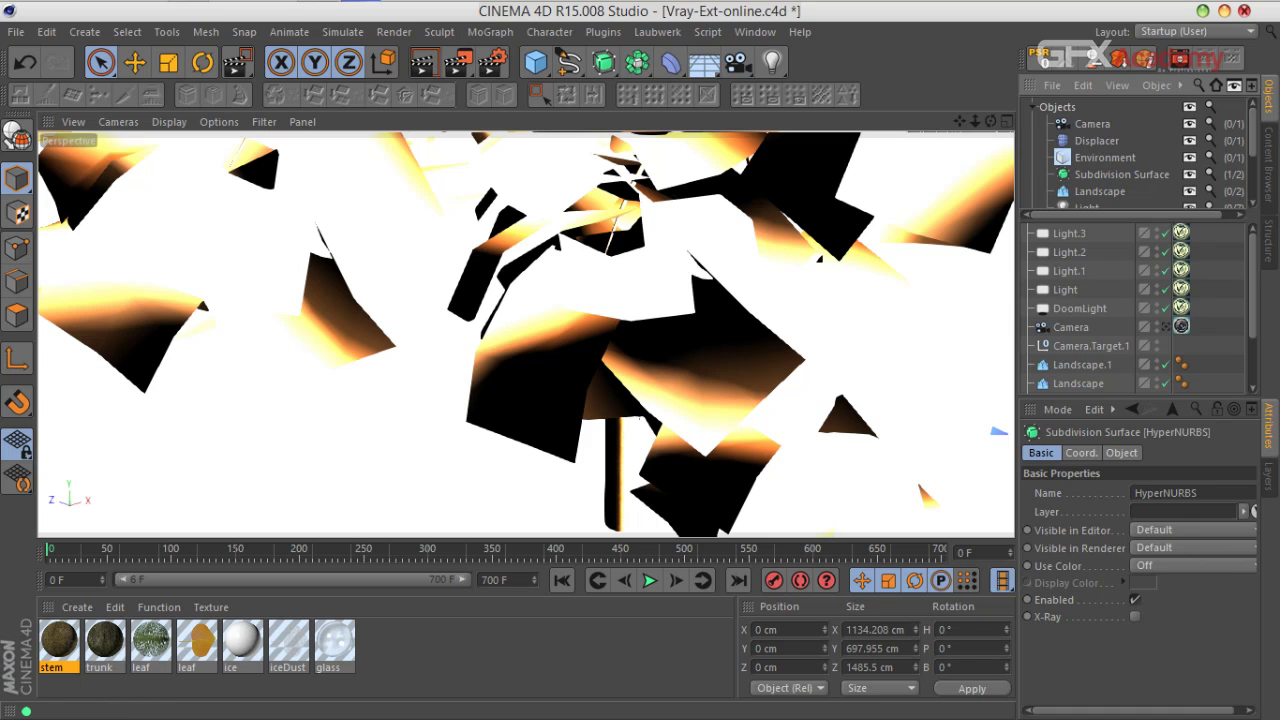
pyautogui.doubleClick(1121, 175)
pyautogui.click(1134, 599)
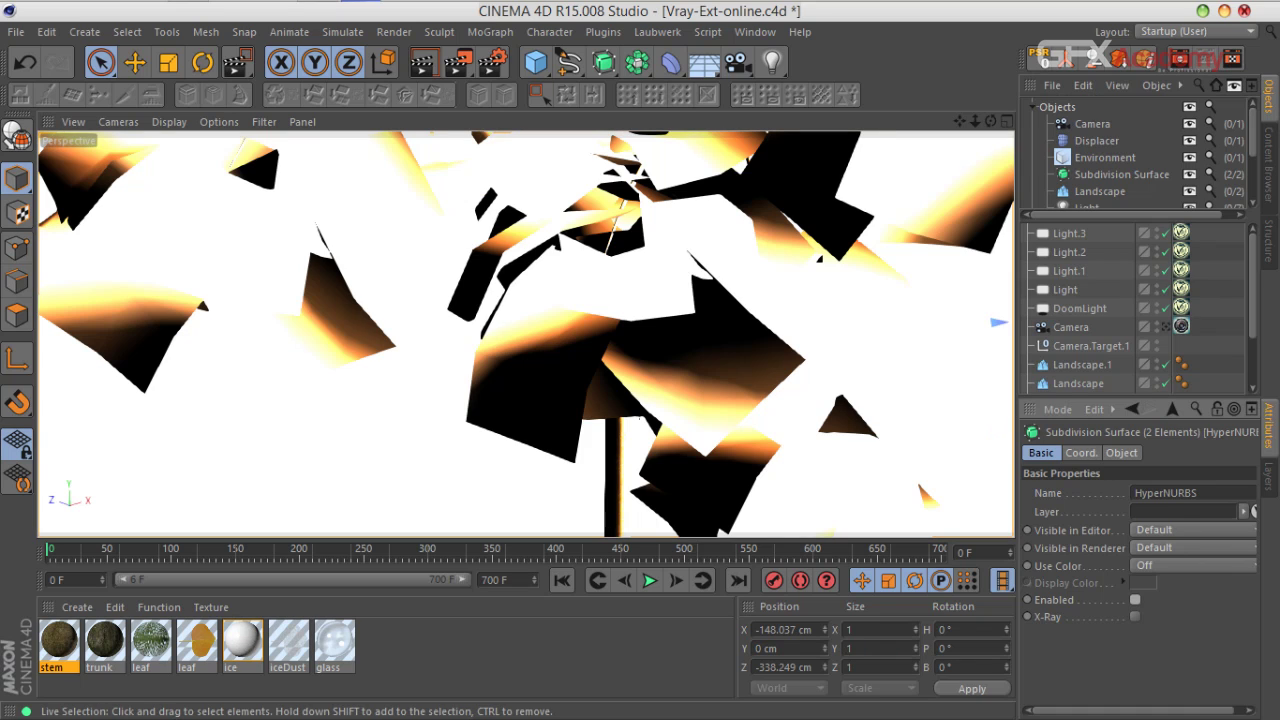
# Step: Disable all the scene's lights, filtering the objects by "light" to reach the nested Light and Light.4
pyautogui.click(1235, 85)
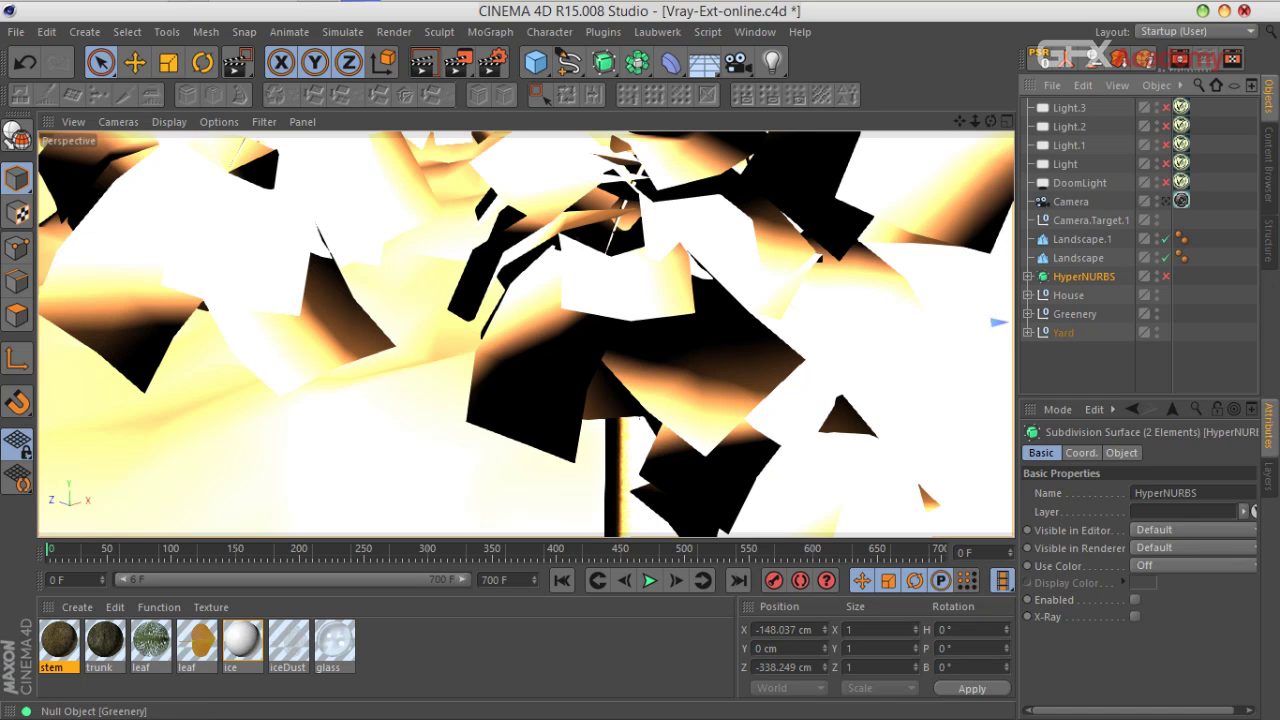
pyautogui.click(1235, 85)
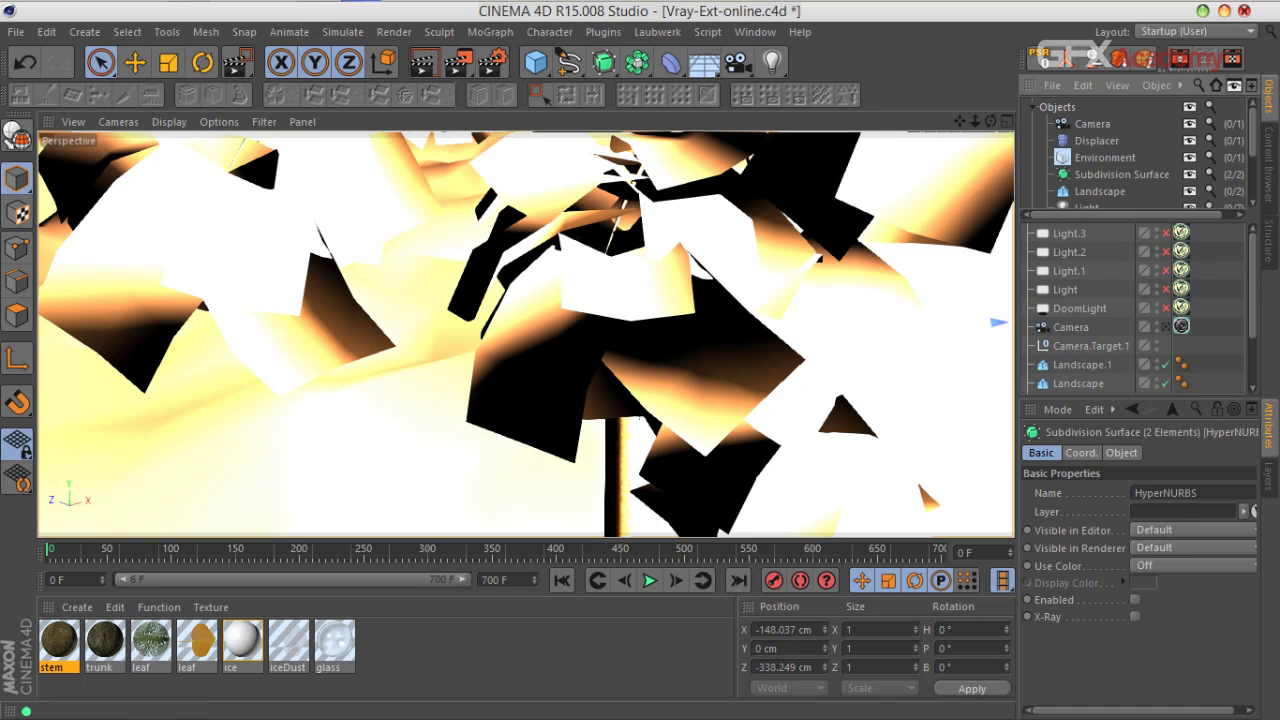
pyautogui.click(1235, 85)
pyautogui.click(1198, 85)
pyautogui.write('light')
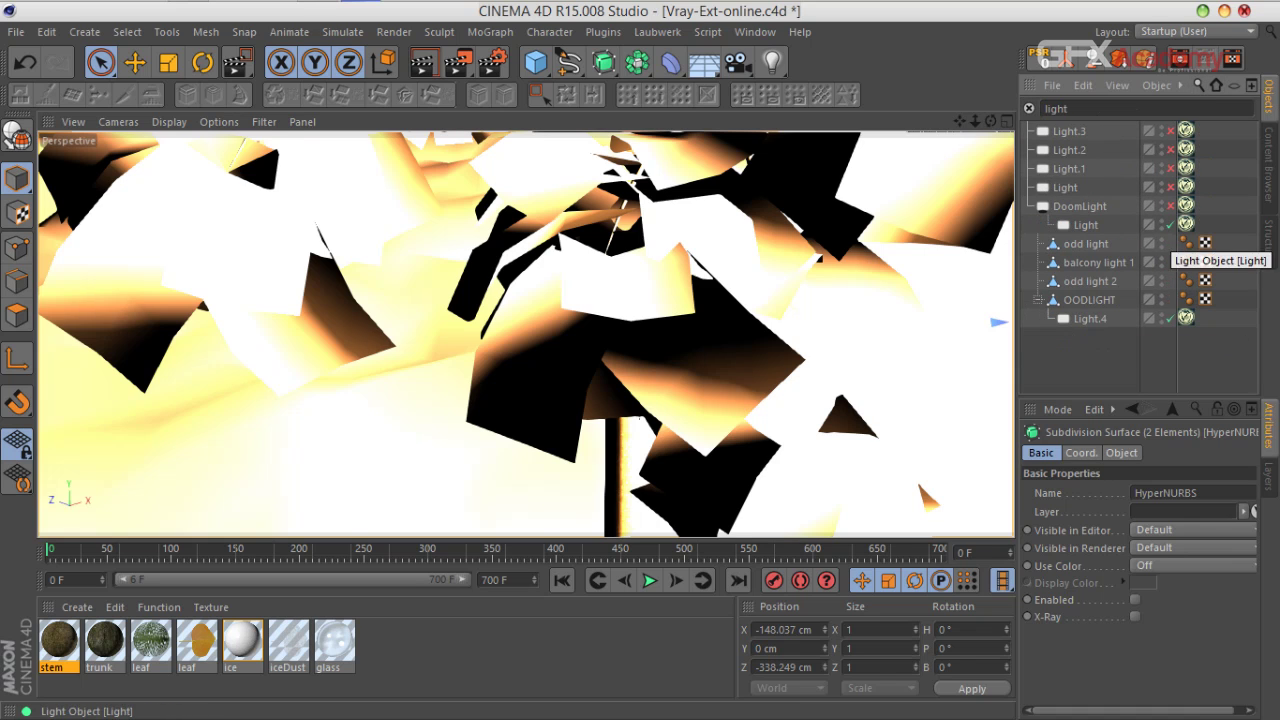
pyautogui.click(1170, 318)
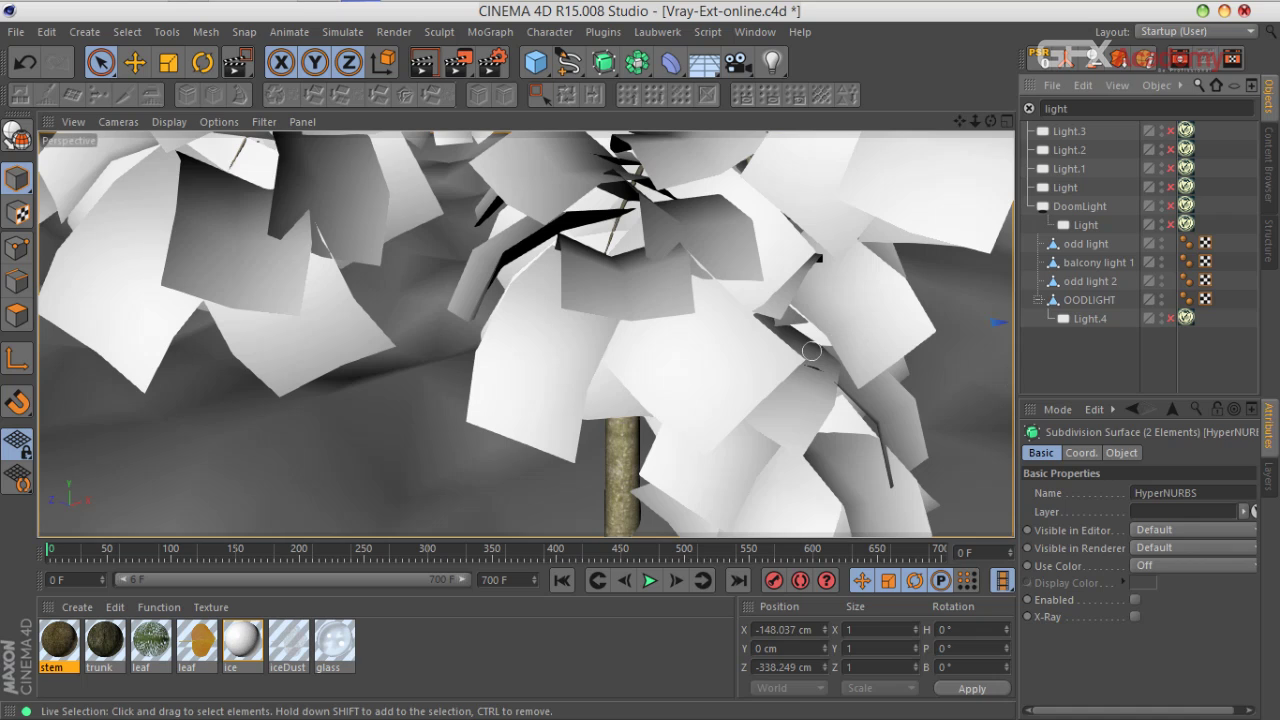
# Step: Bring the house facade into the perspective view and select the house framing object on its wall
pyautogui.scroll(-5, 815, 358)
pyautogui.scroll(-10, 815, 357)
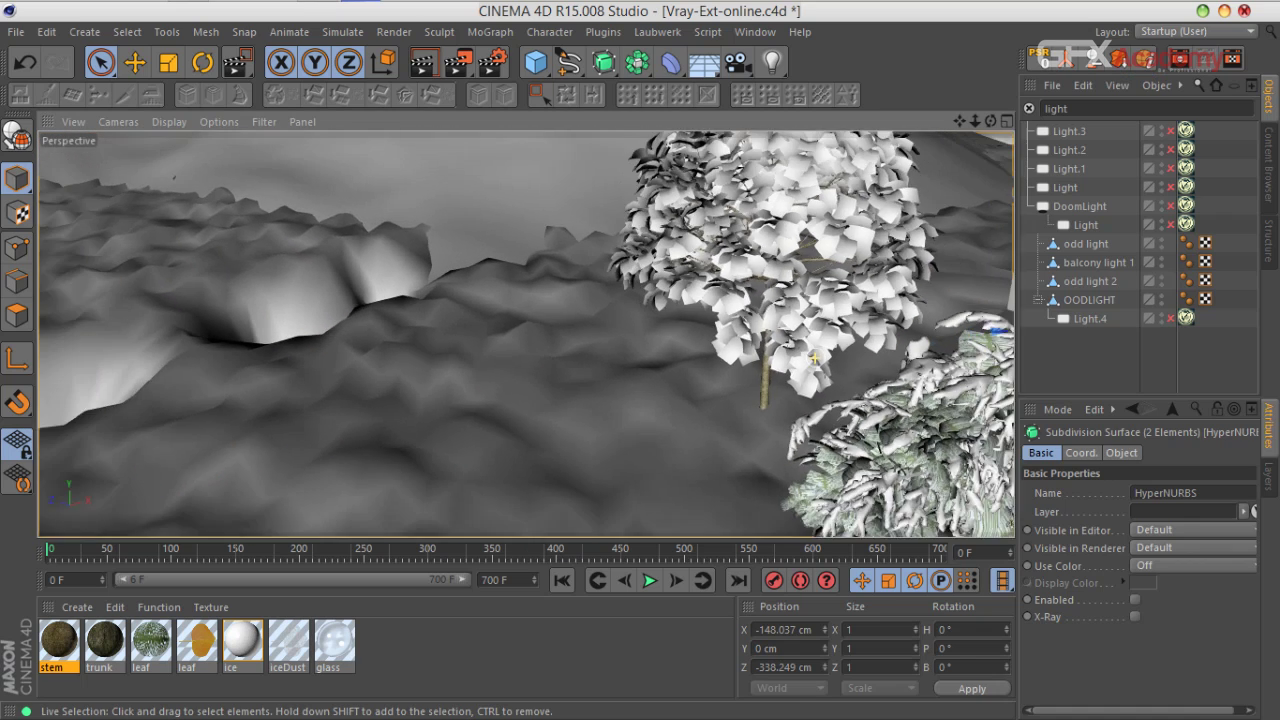
pyautogui.scroll(-4, 840, 357)
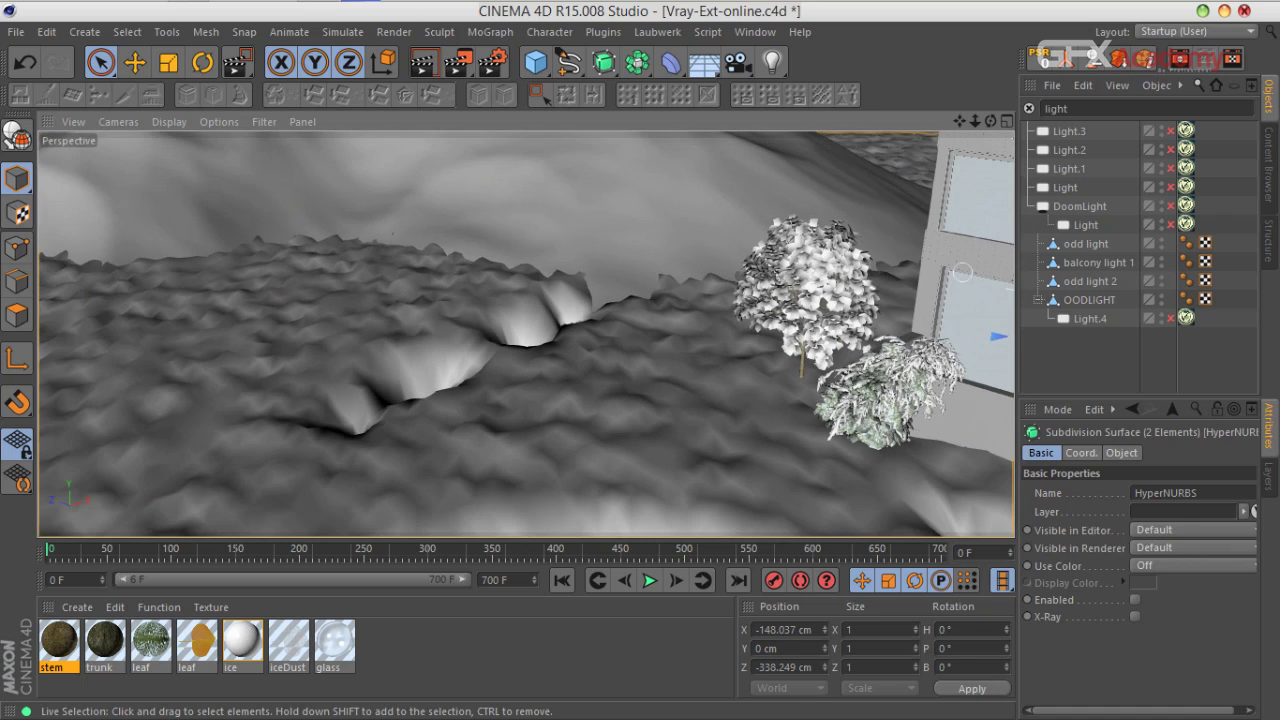
pyautogui.moveTo(960, 121); pyautogui.dragTo(361, 307)
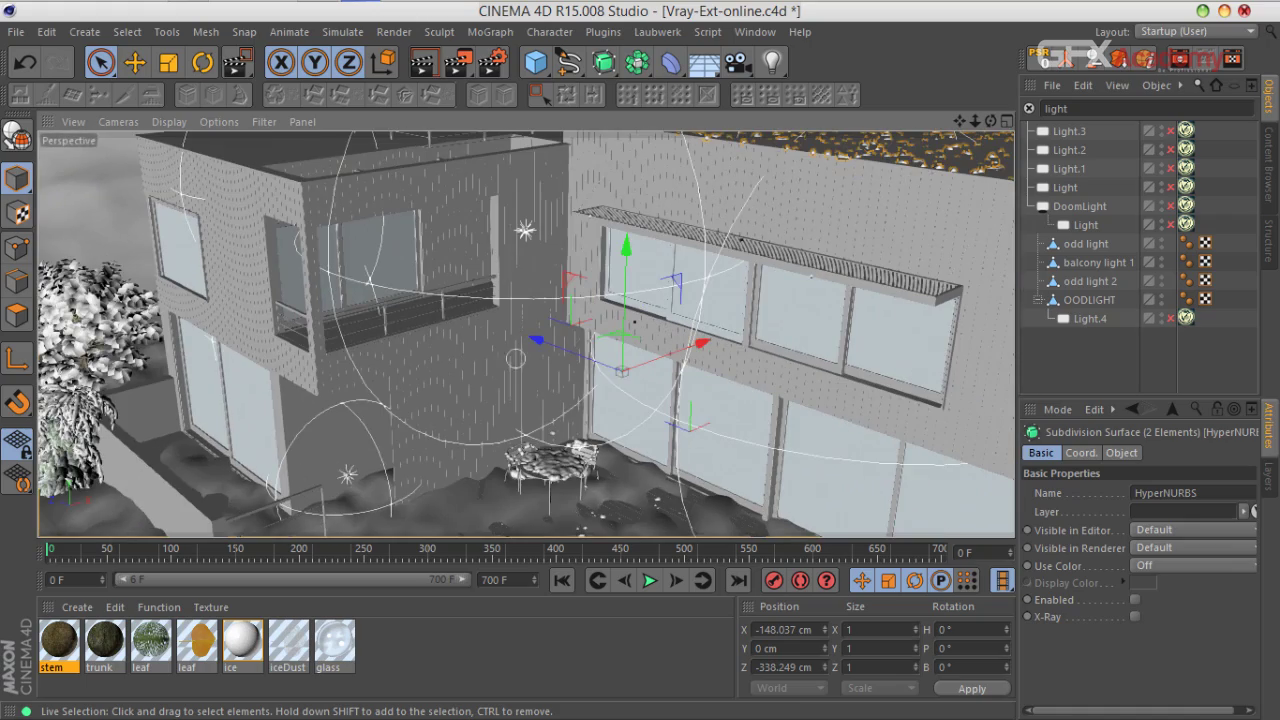
pyautogui.scroll(-3, 909, 255)
pyautogui.scroll(-1, 909, 255)
pyautogui.moveTo(960, 121); pyautogui.dragTo(985, 40)
pyautogui.keyDown('alt'); pyautogui.moveTo(692, 234); pyautogui.dragTo(718, 322); pyautogui.keyUp('alt')
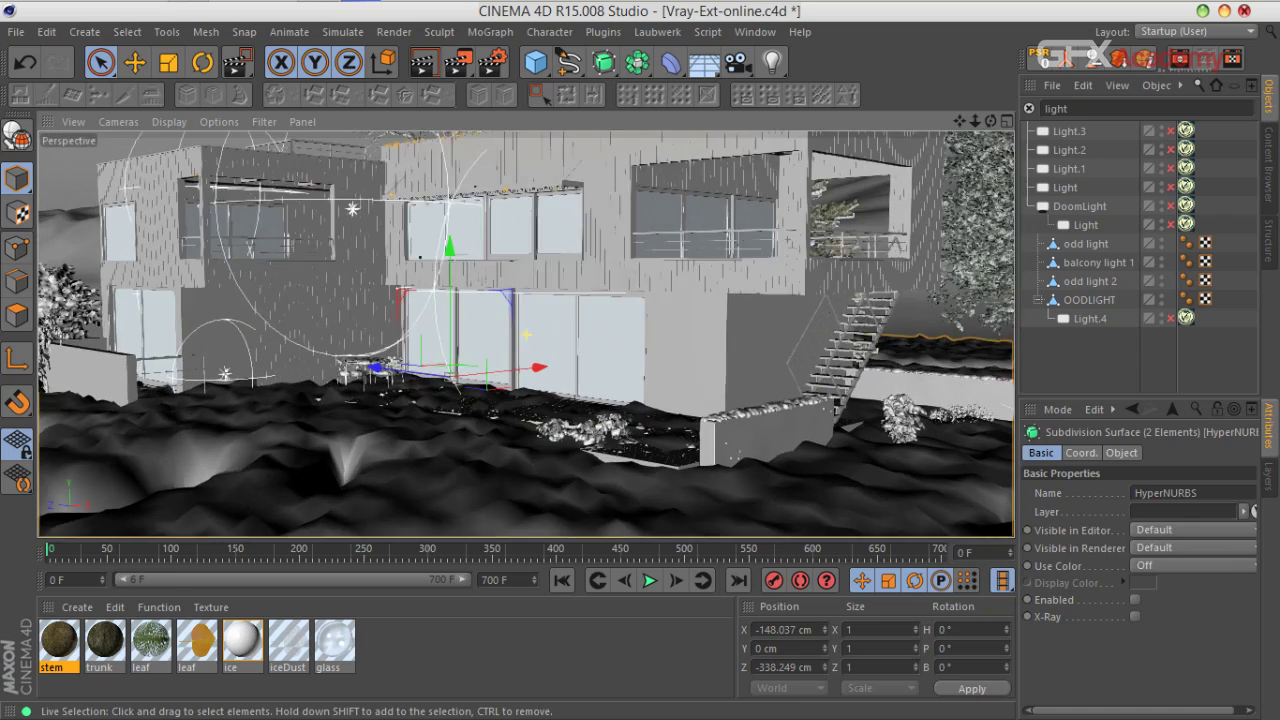
pyautogui.scroll(4, 720, 326)
pyautogui.click(718, 358)
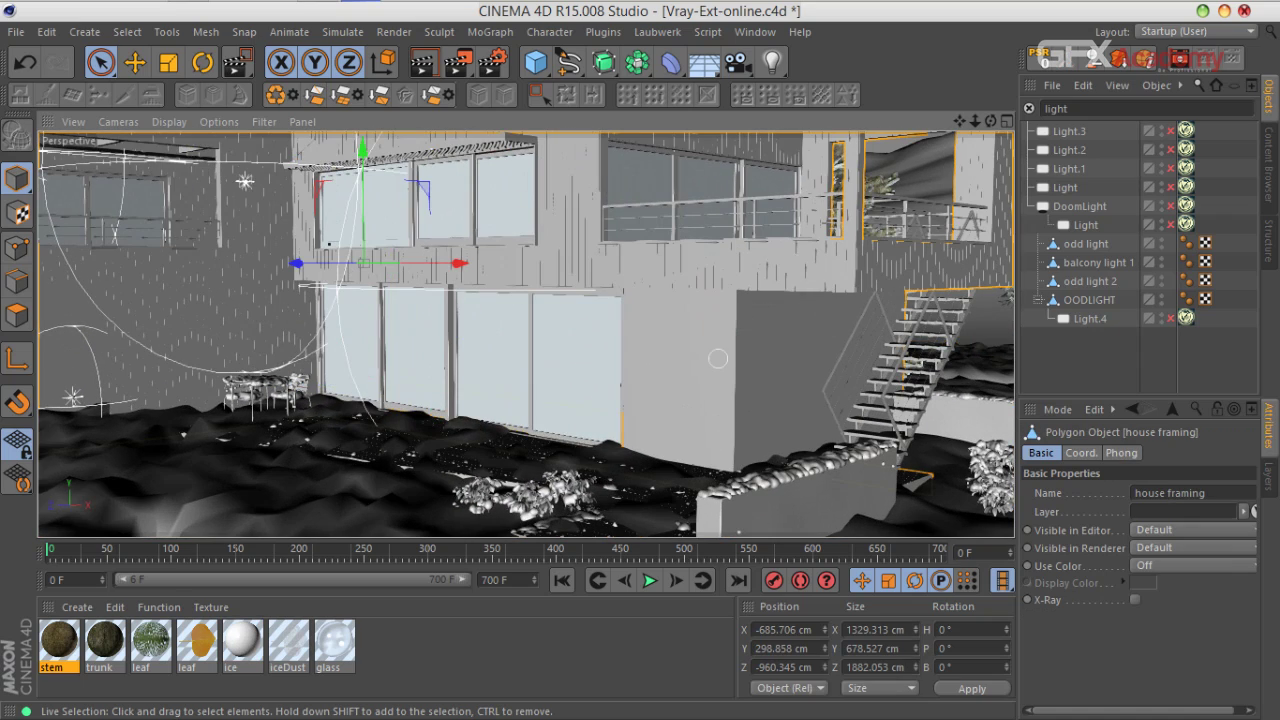
pyautogui.scroll(-5, 718, 358)
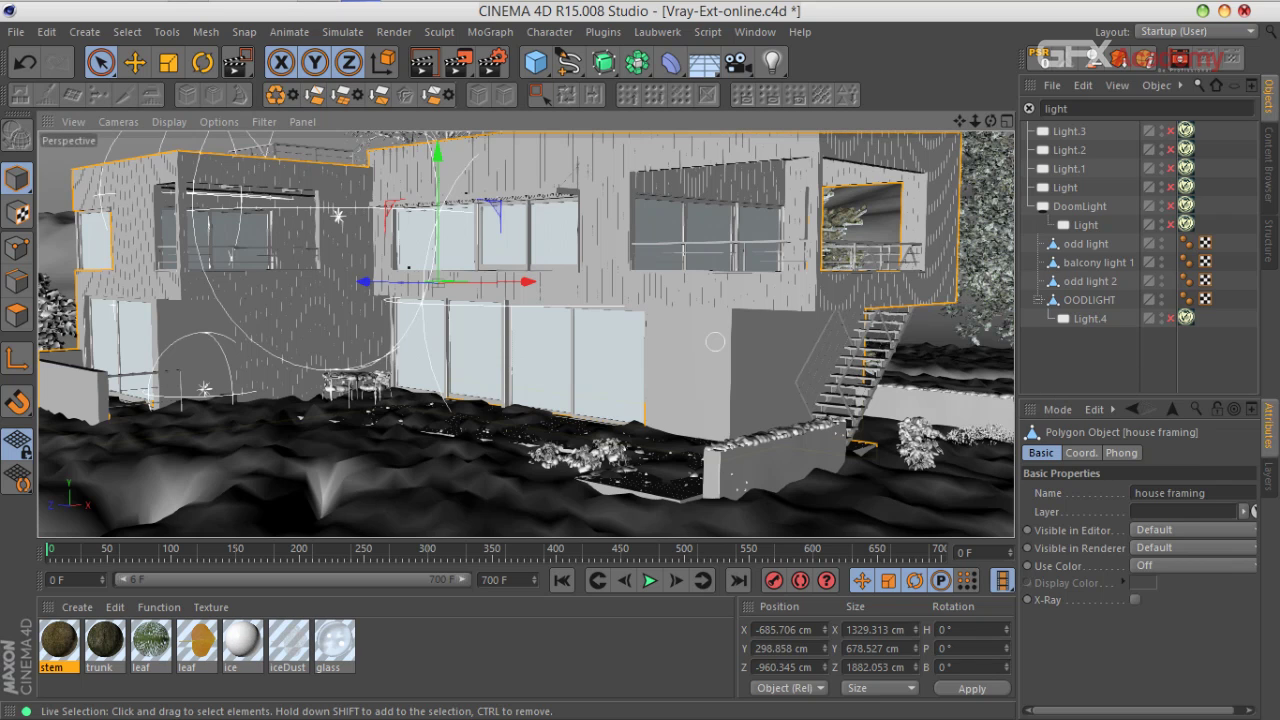
# Step: Clear the object search, expand the House group, select house framing and toggle its visibility to check it
pyautogui.click(1029, 108)
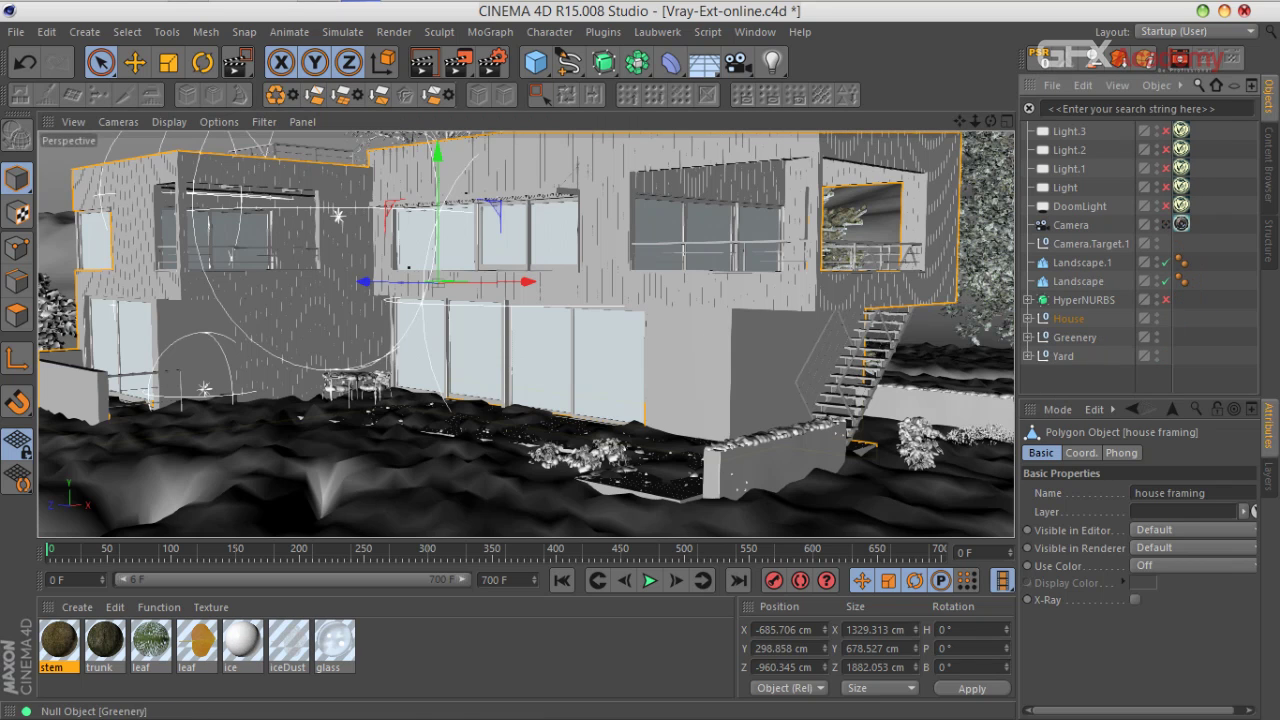
pyautogui.click(1028, 318)
pyautogui.scroll(-4, 1030, 318)
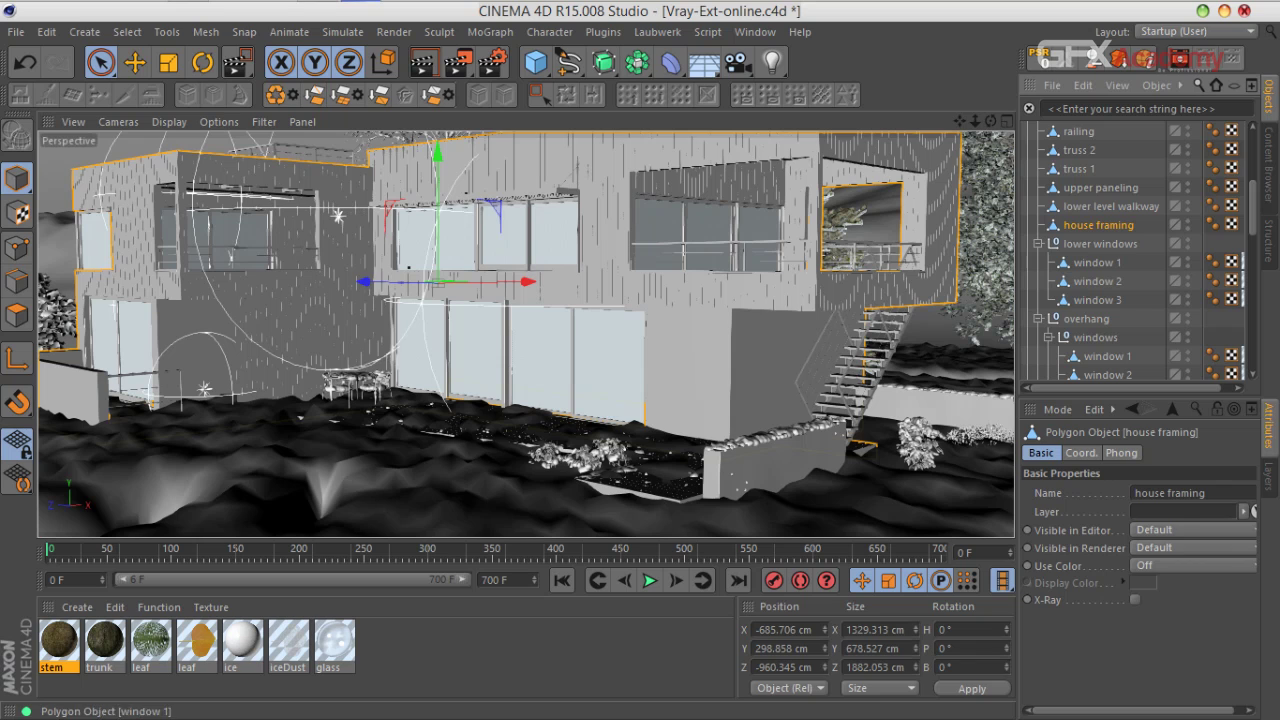
pyautogui.click(1218, 244)
pyautogui.click(1098, 225)
pyautogui.doubleClick(1188, 221)
pyautogui.click(1188, 221)
# Step: Create a new V-Ray advanced material and name it houseFrame
pyautogui.click(77, 607)
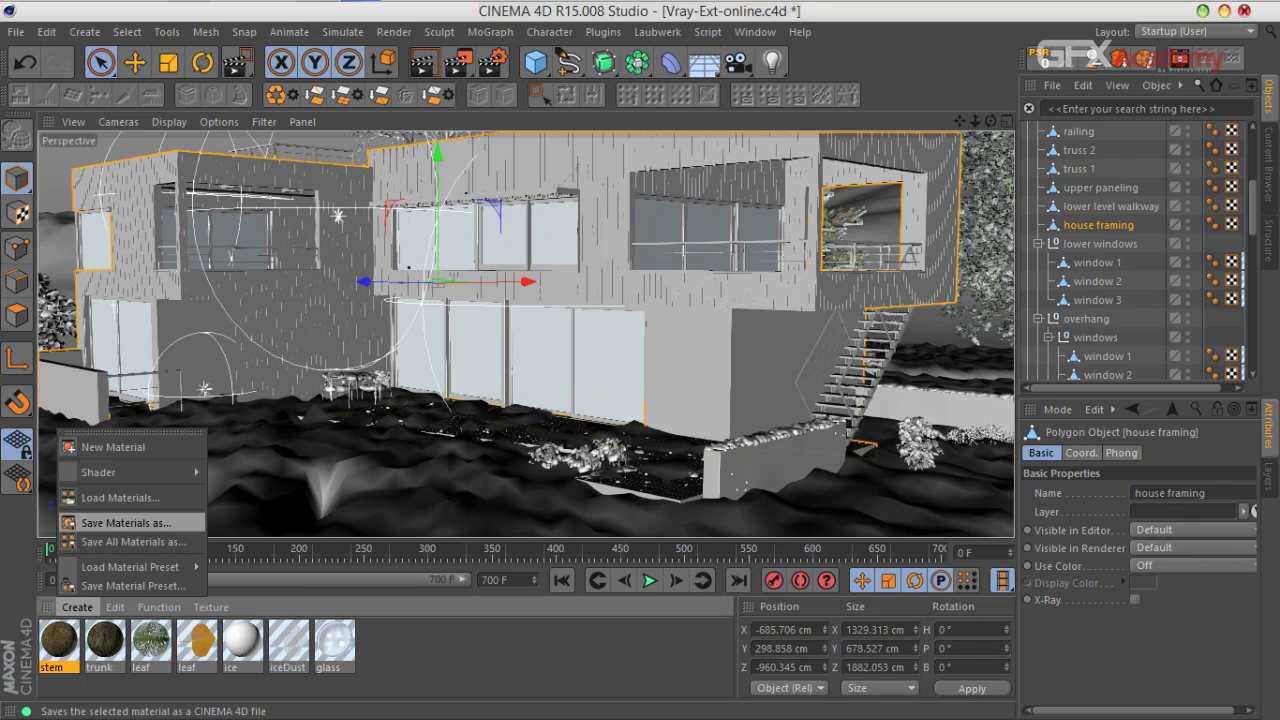
pyautogui.moveTo(130, 472)
pyautogui.moveTo(240, 445)
pyautogui.click(410, 445)
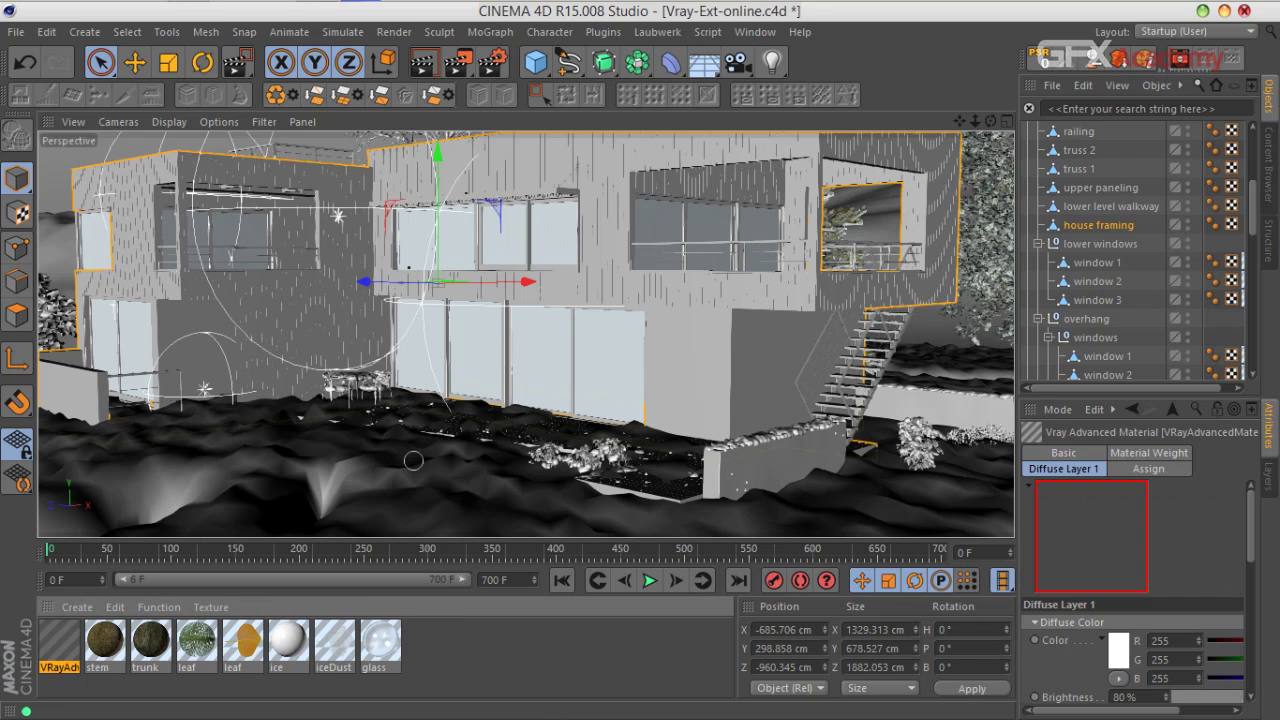
pyautogui.doubleClick(59, 667)
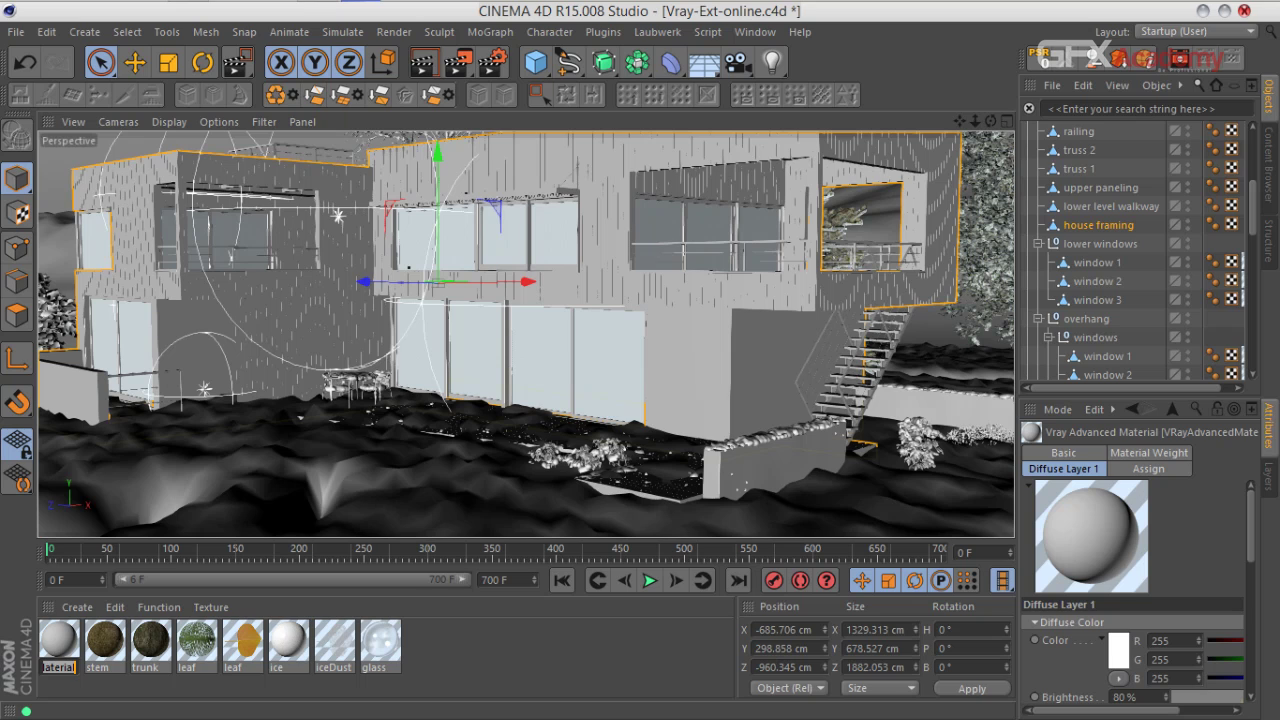
pyautogui.write('house')
pyautogui.press('Return')
pyautogui.write('Fram')
pyautogui.write('e')
pyautogui.press('Return')
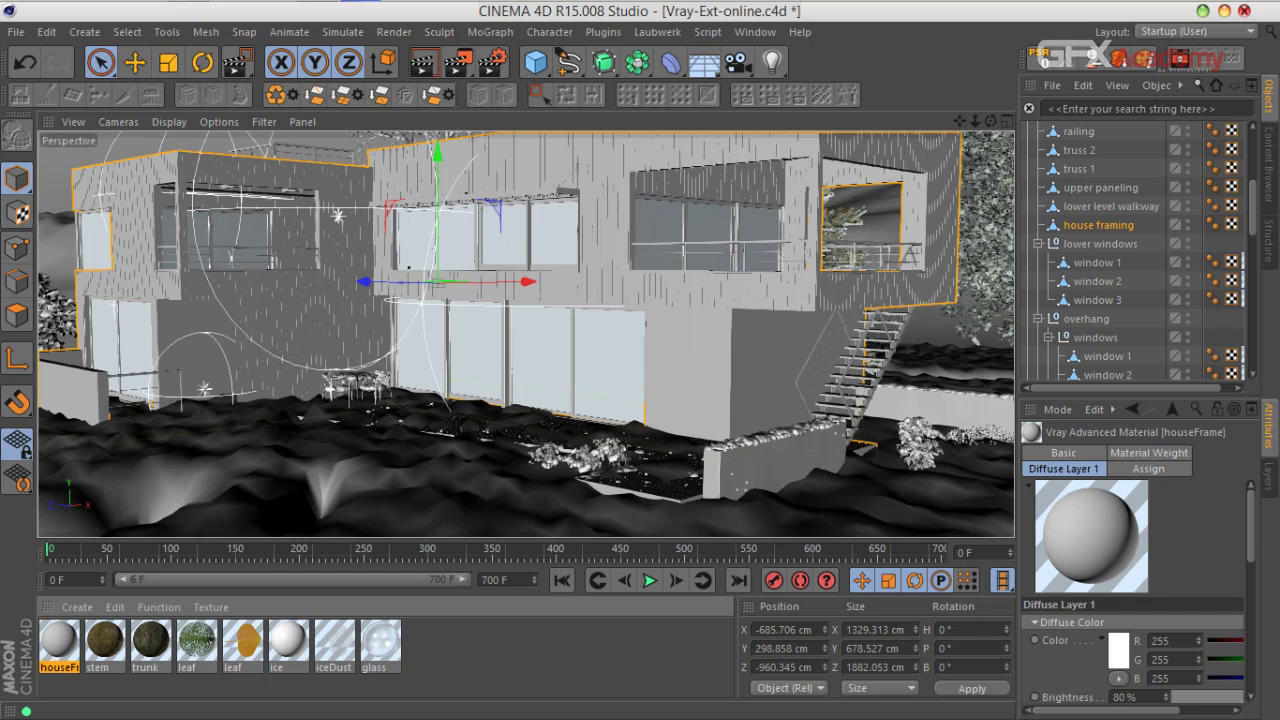
# Step: Open the houseFrame material for editing and load Stucco.jpg as the Diffuse Layer 1 texture map
pyautogui.doubleClick(59, 640)
pyautogui.moveTo(585, 108); pyautogui.dragTo(600, 36)
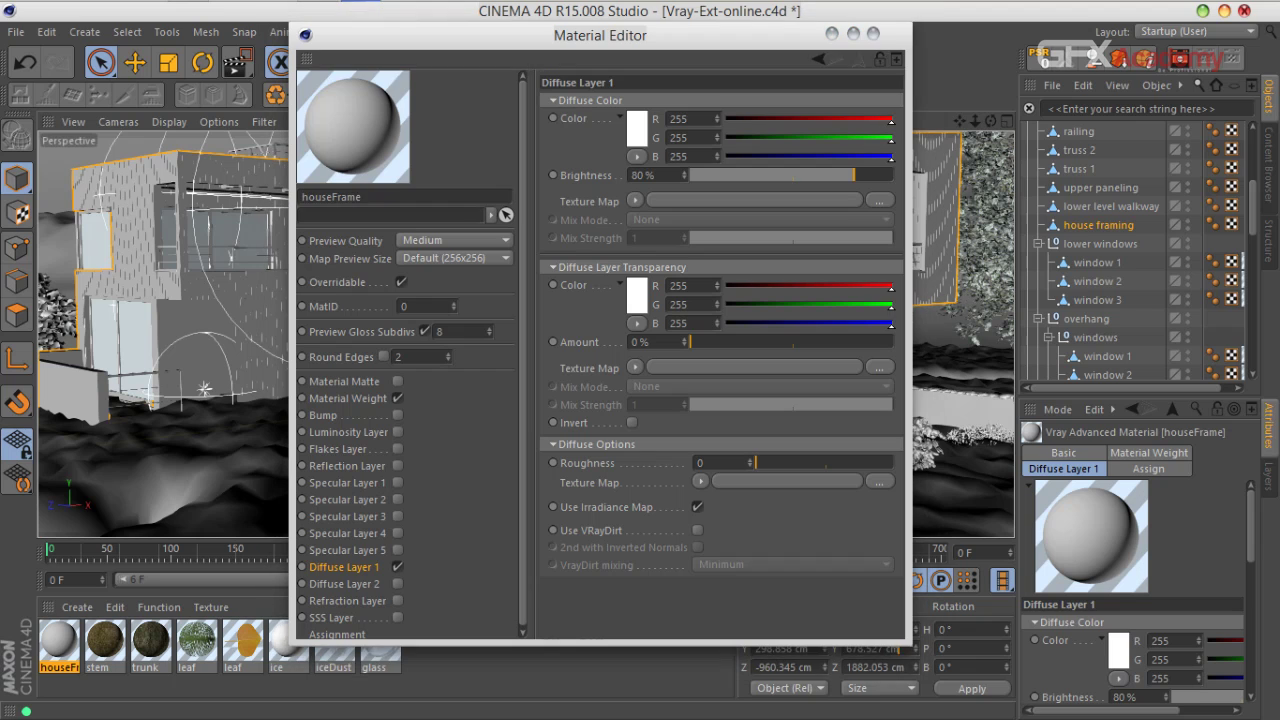
pyautogui.moveTo(906, 640); pyautogui.dragTo(946, 680)
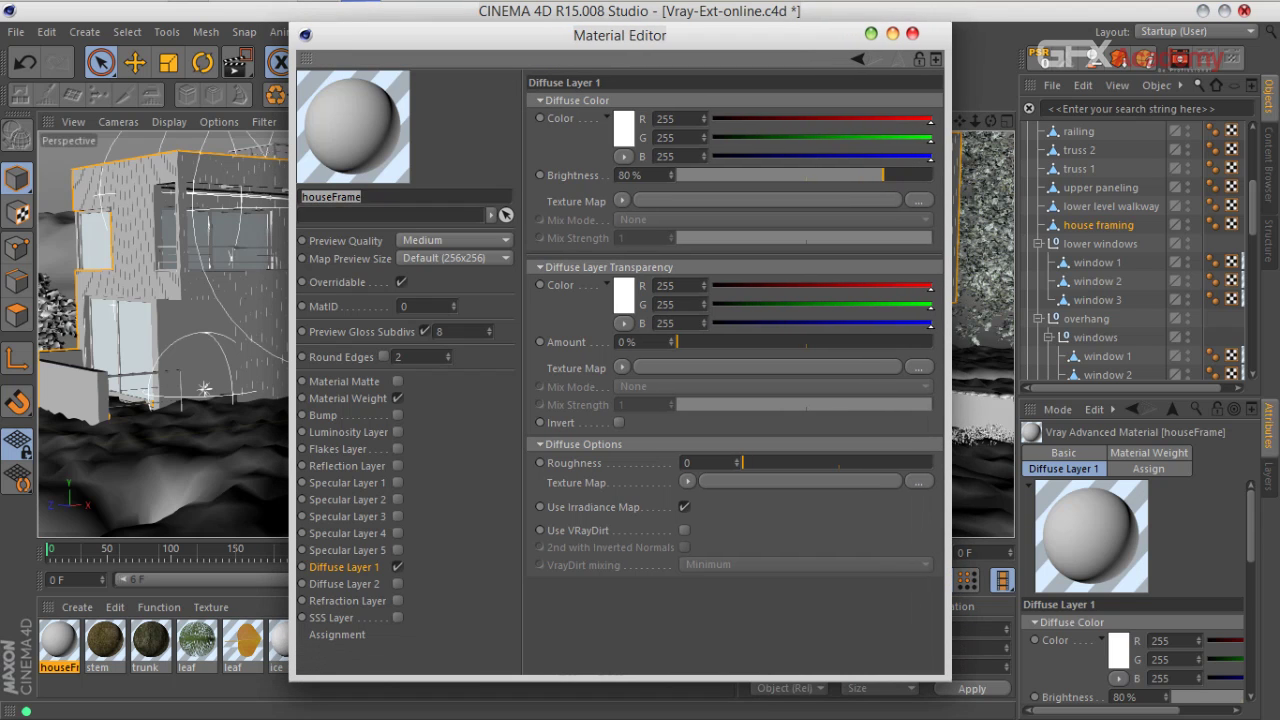
pyautogui.press('Return')
pyautogui.click(918, 200)
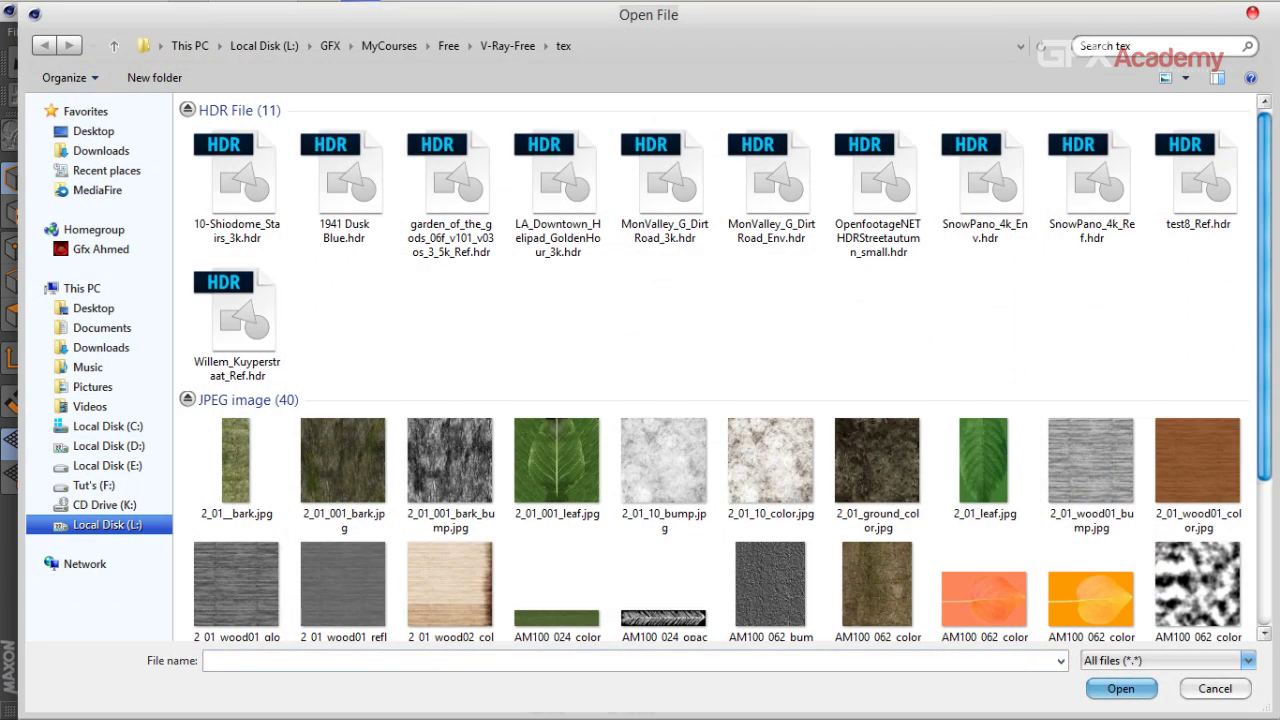
pyautogui.scroll(-3, 878, 310)
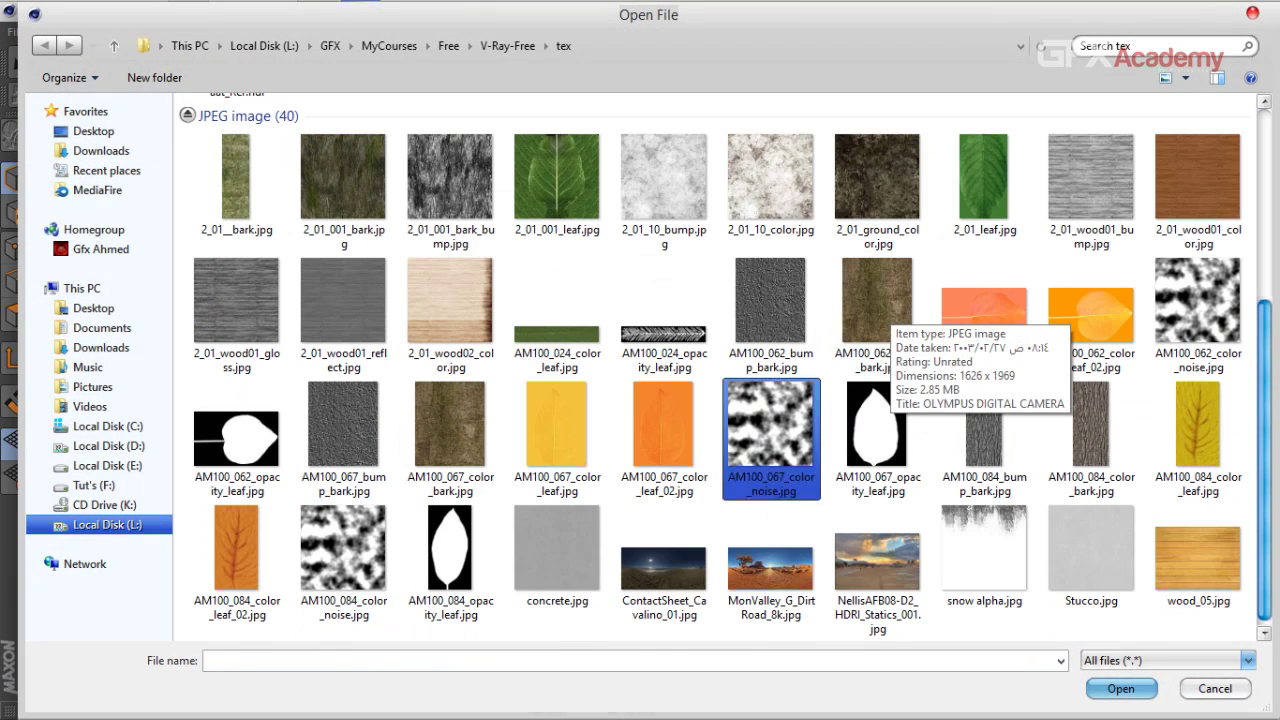
pyautogui.click(557, 555)
pyautogui.click(1197, 555)
pyautogui.click(1091, 550)
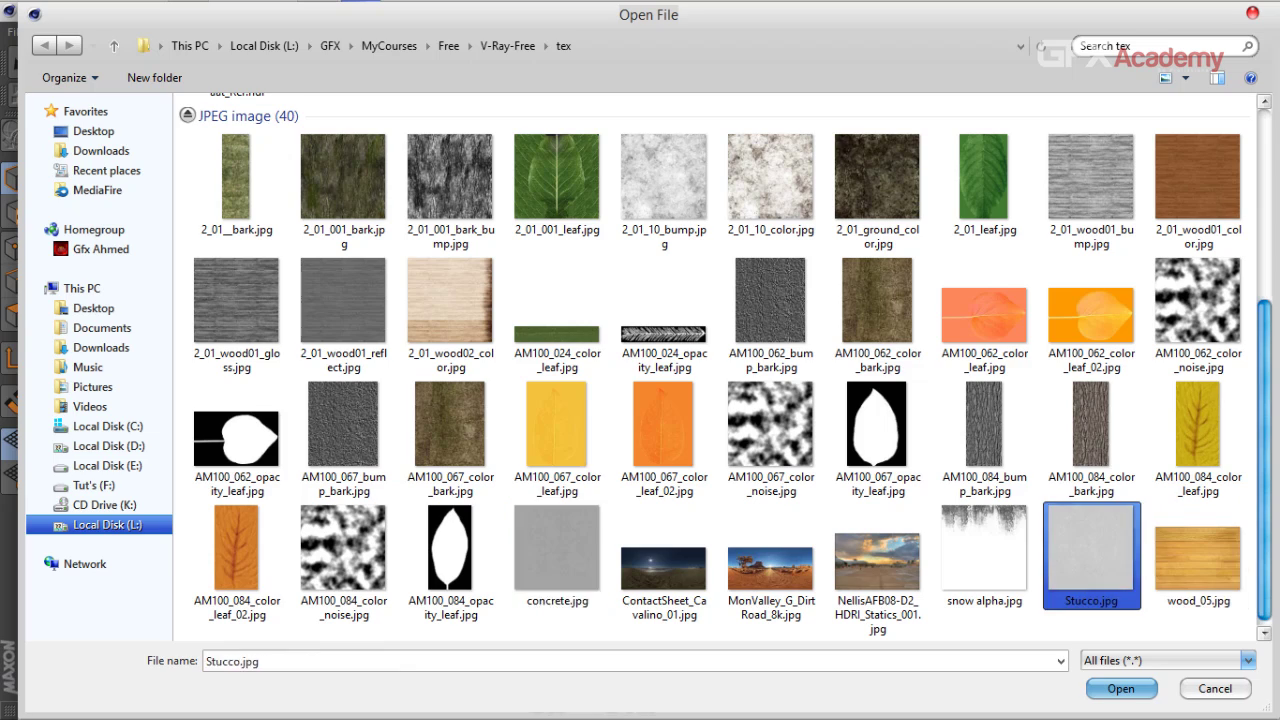
pyautogui.doubleClick(1091, 550)
pyautogui.click(754, 438)
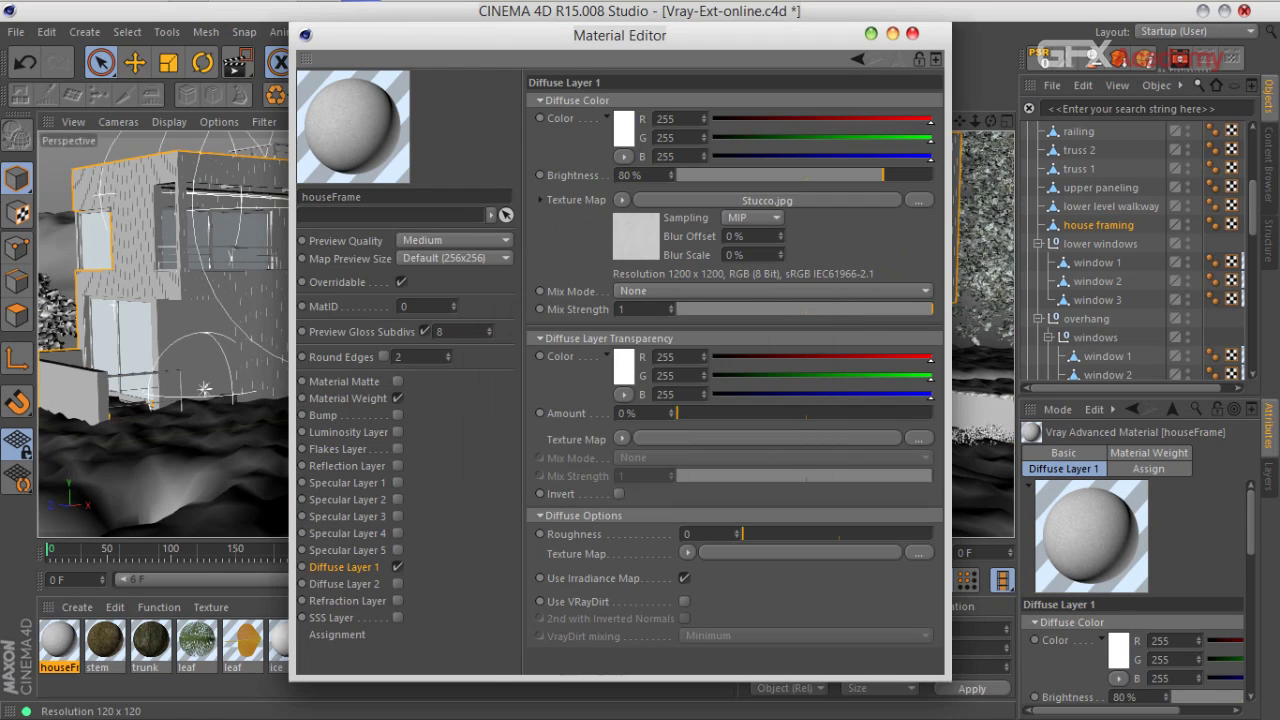
# Step: Open a large separate preview of the houseFrame material and place it beside the Material Editor
pyautogui.rightClick(329, 120)
pyautogui.click(370, 87)
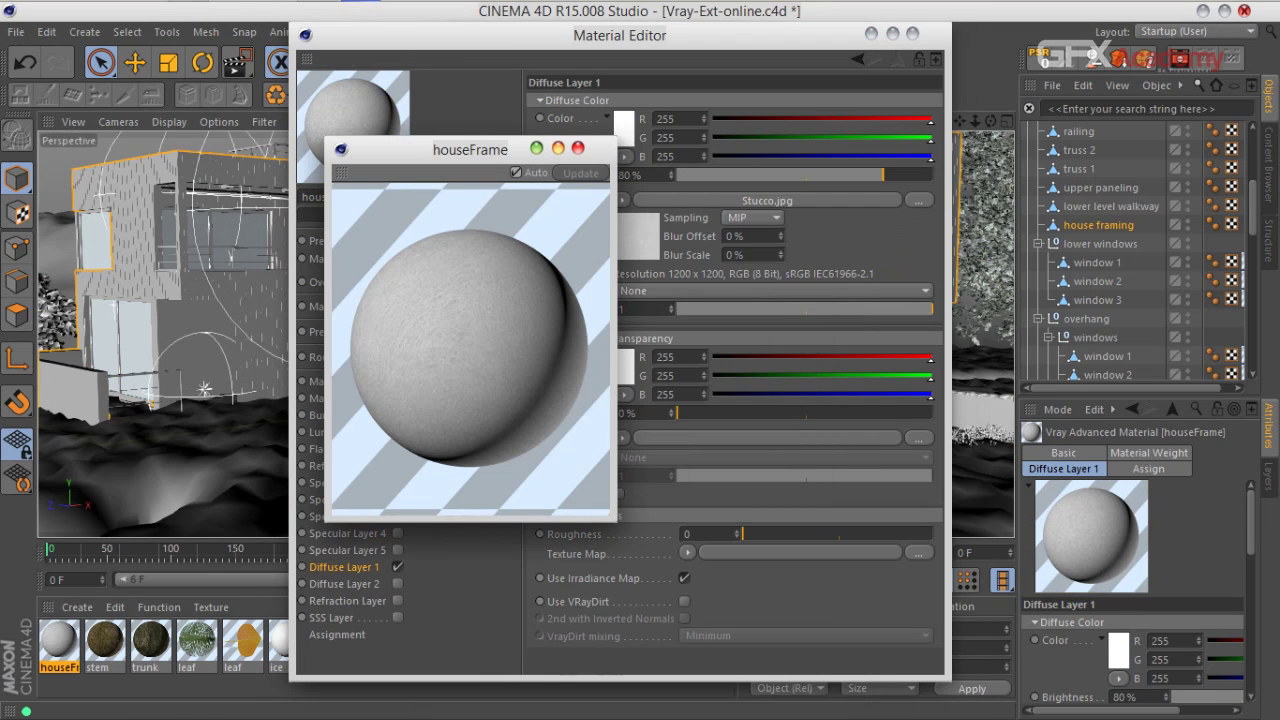
pyautogui.moveTo(469, 148); pyautogui.dragTo(291, 119)
pyautogui.moveTo(700, 35); pyautogui.dragTo(932, 23)
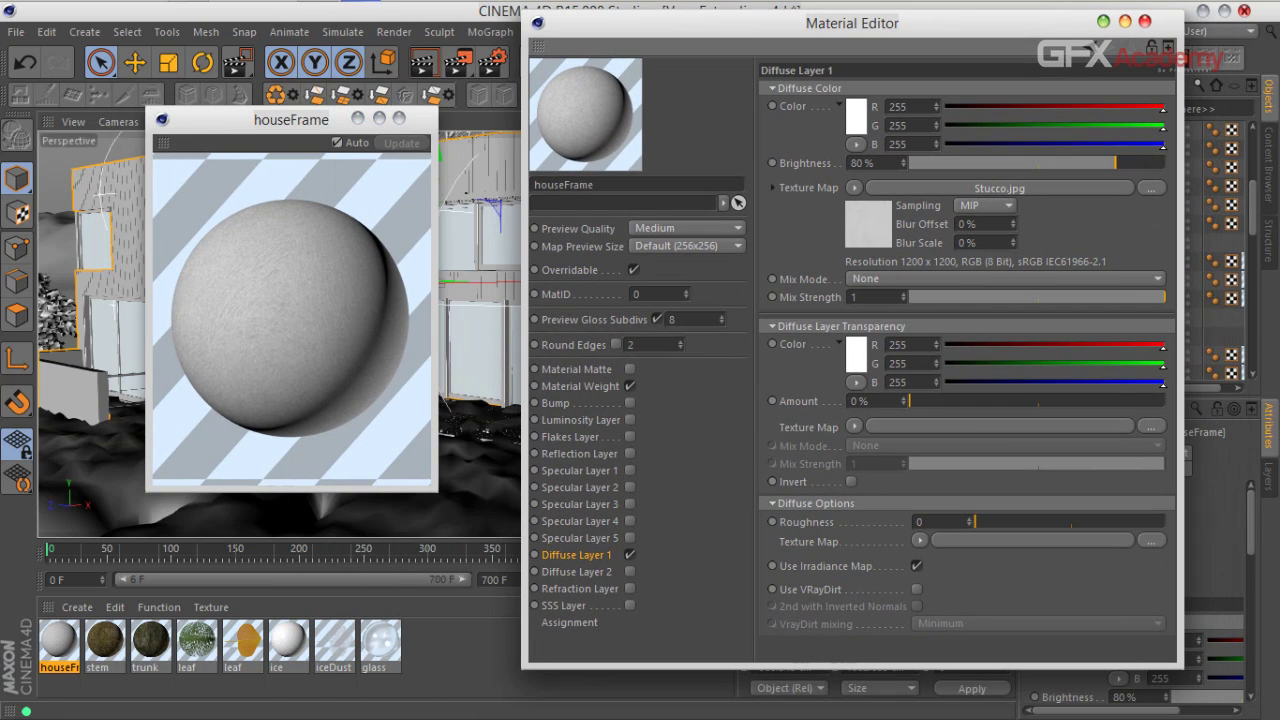
# Step: Enable Specular Layer 2 and copy the Stucco.jpg texture from Diffuse Layer 1 into its specular color texture map
pyautogui.click(580, 488)
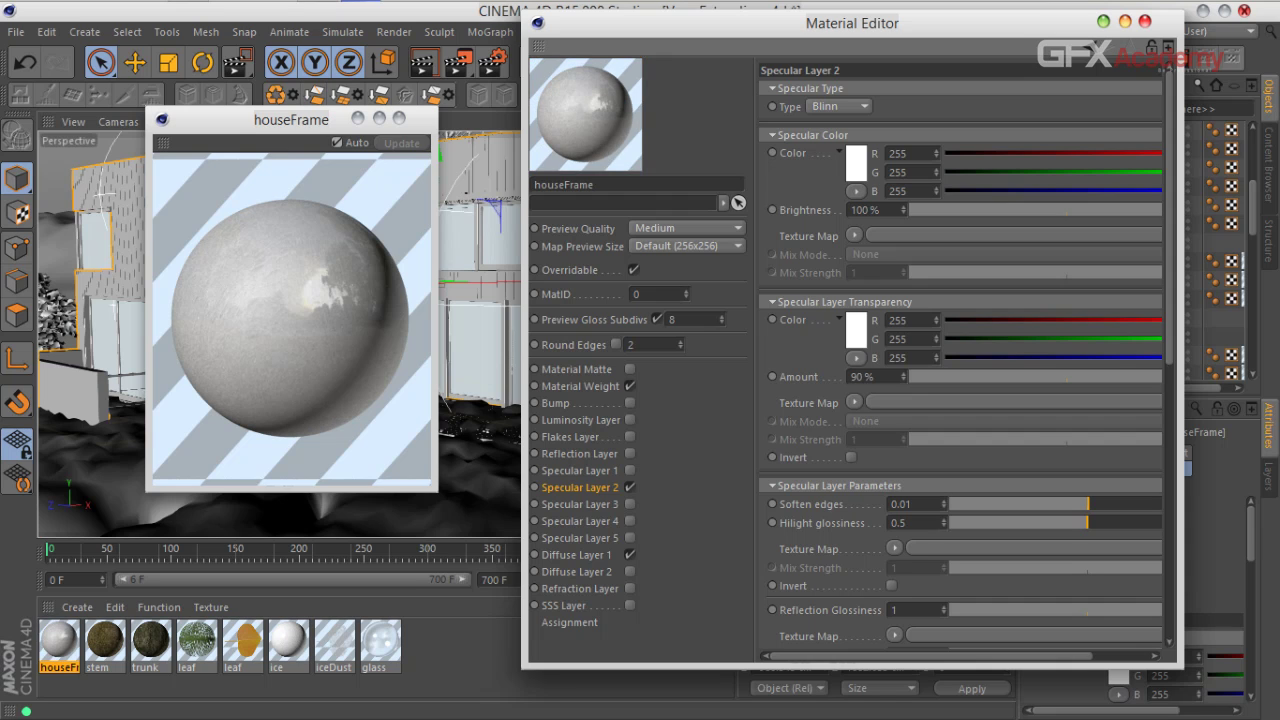
pyautogui.click(576, 555)
pyautogui.rightClick(819, 187)
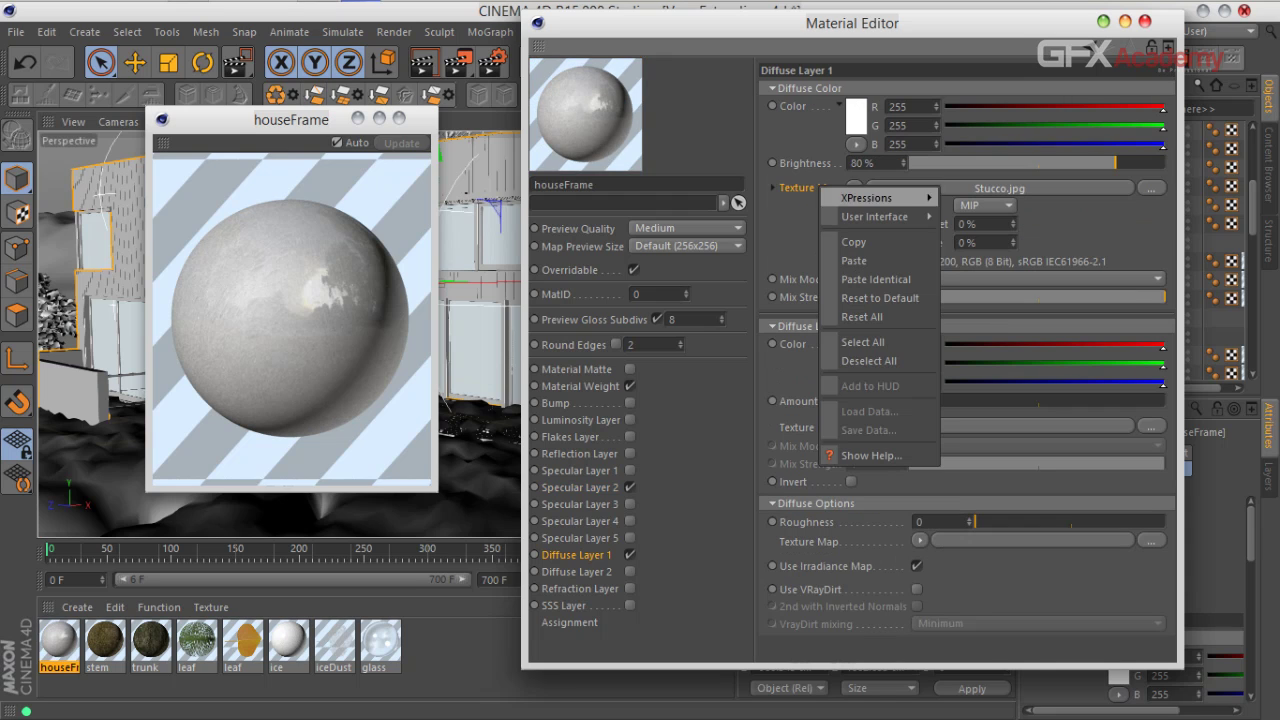
pyautogui.click(857, 242)
pyautogui.click(580, 488)
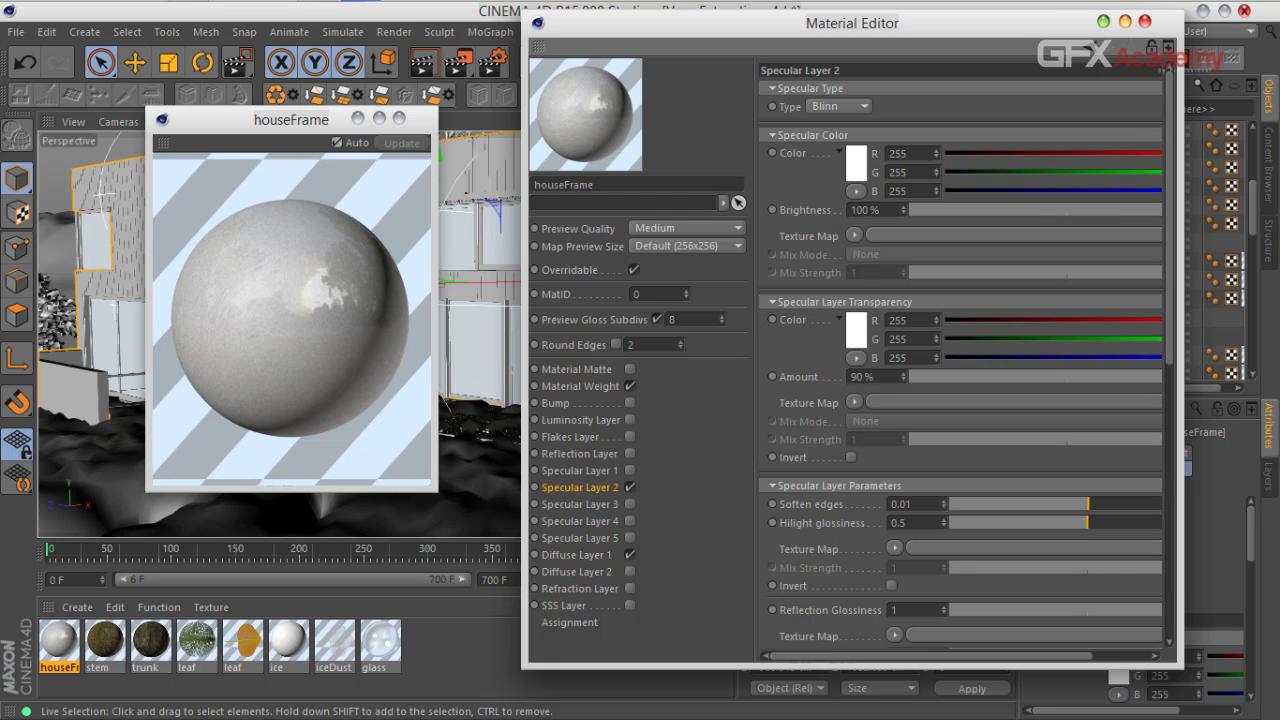
pyautogui.moveTo(522, 480); pyautogui.dragTo(462, 480)
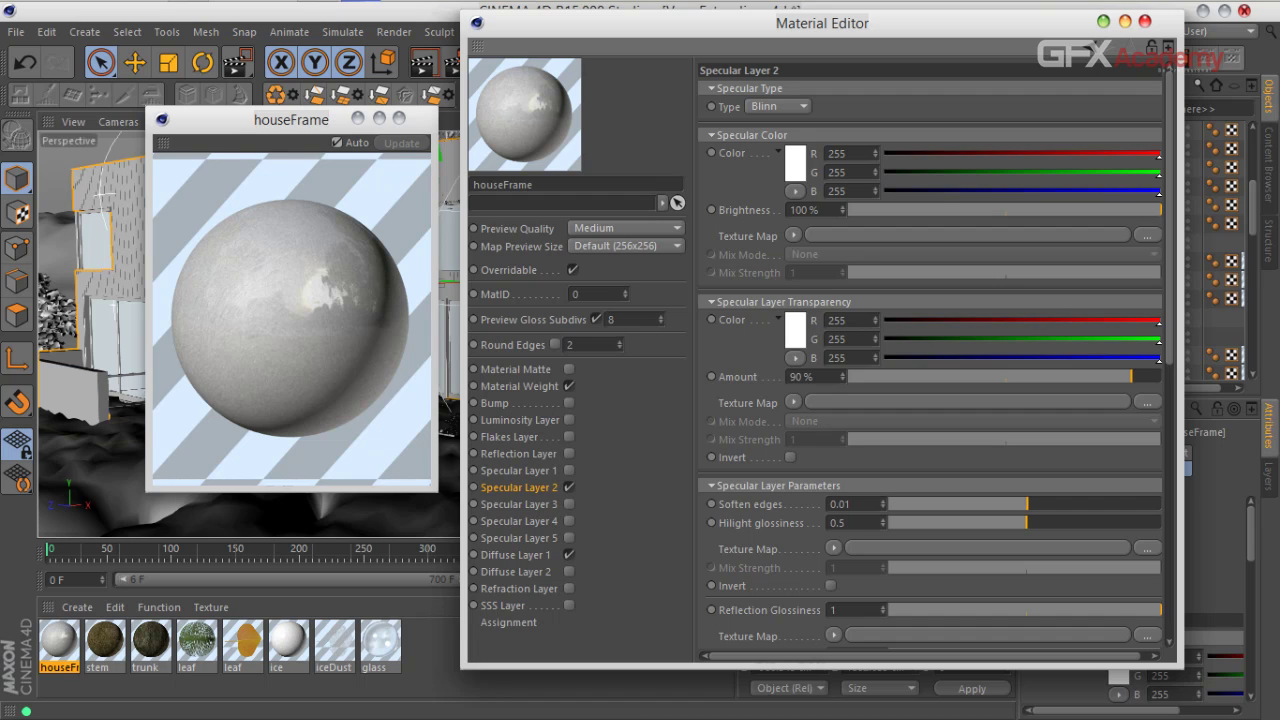
pyautogui.rightClick(747, 237)
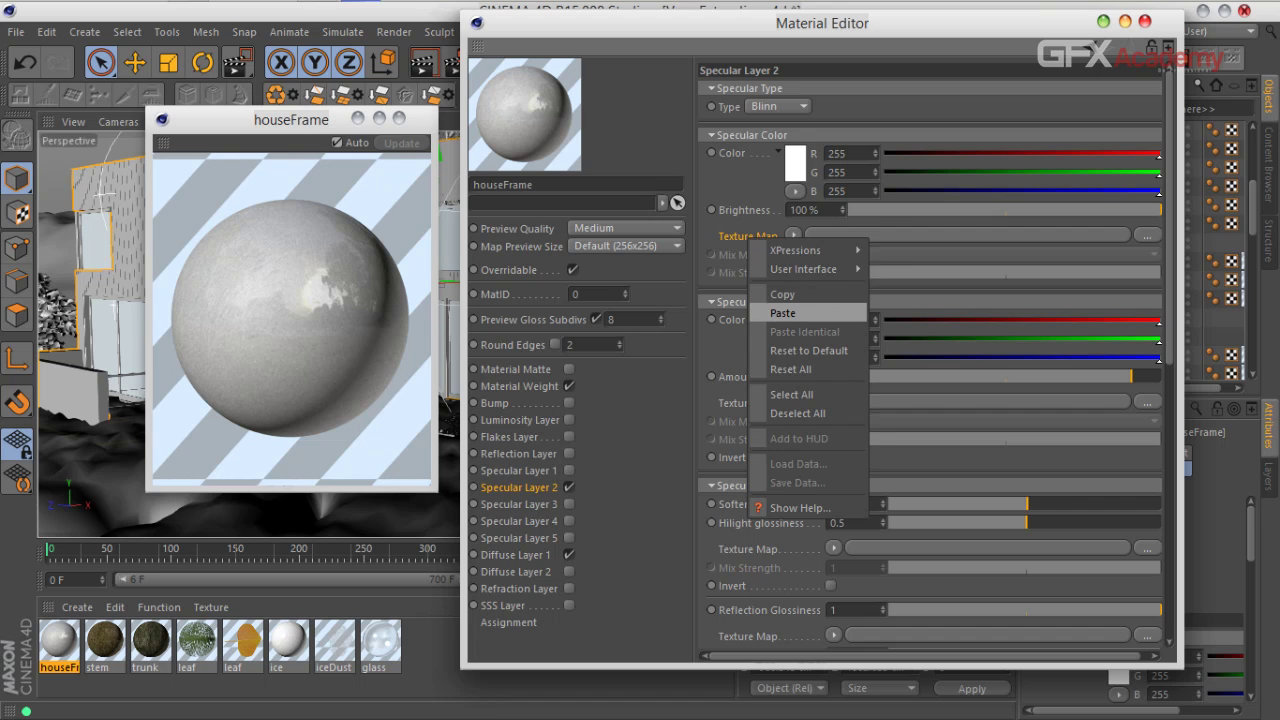
pyautogui.click(779, 311)
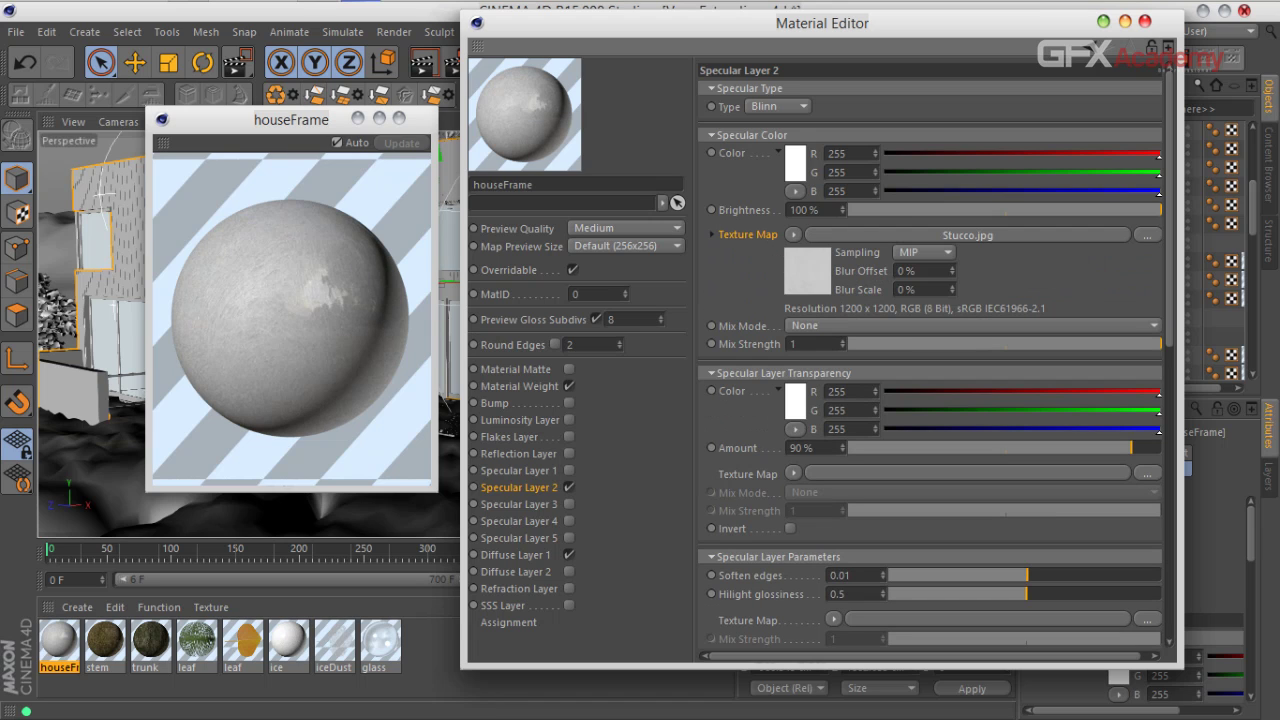
# Step: Turn off Trace Reflections in the houseFrame material's Specular Layer 2
pyautogui.scroll(-5, 930, 350)
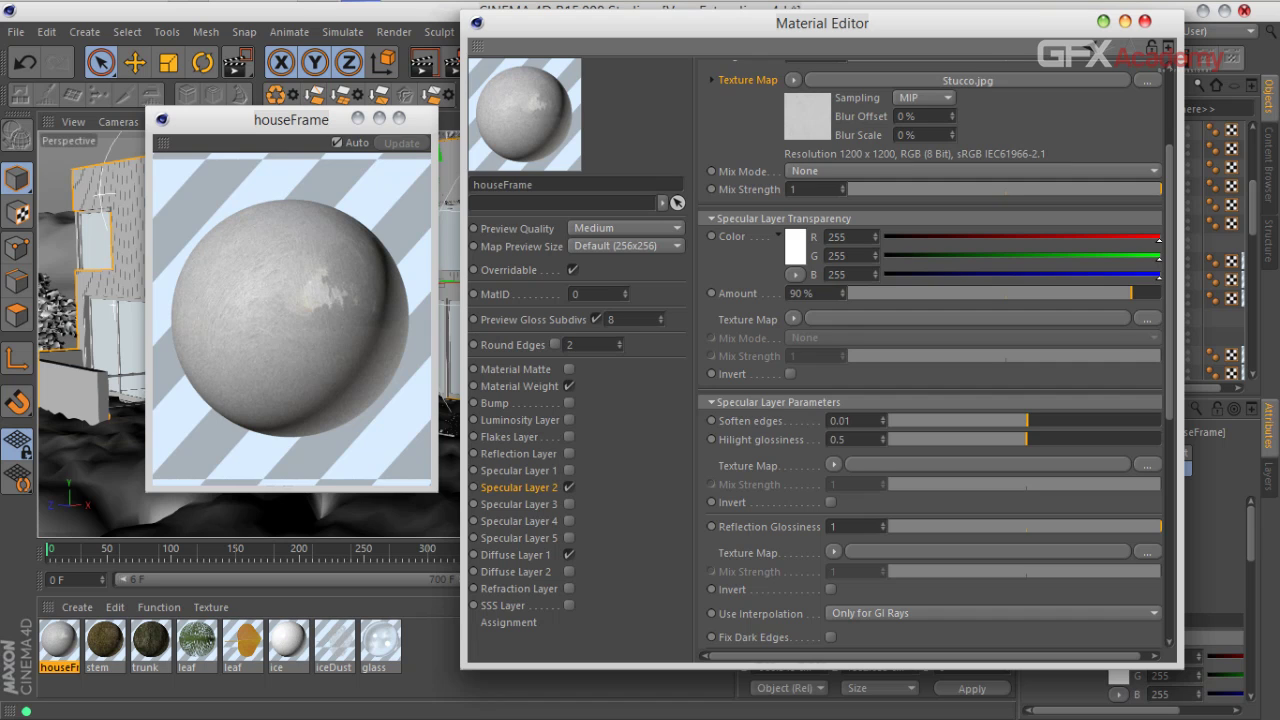
pyautogui.scroll(-8, 930, 350)
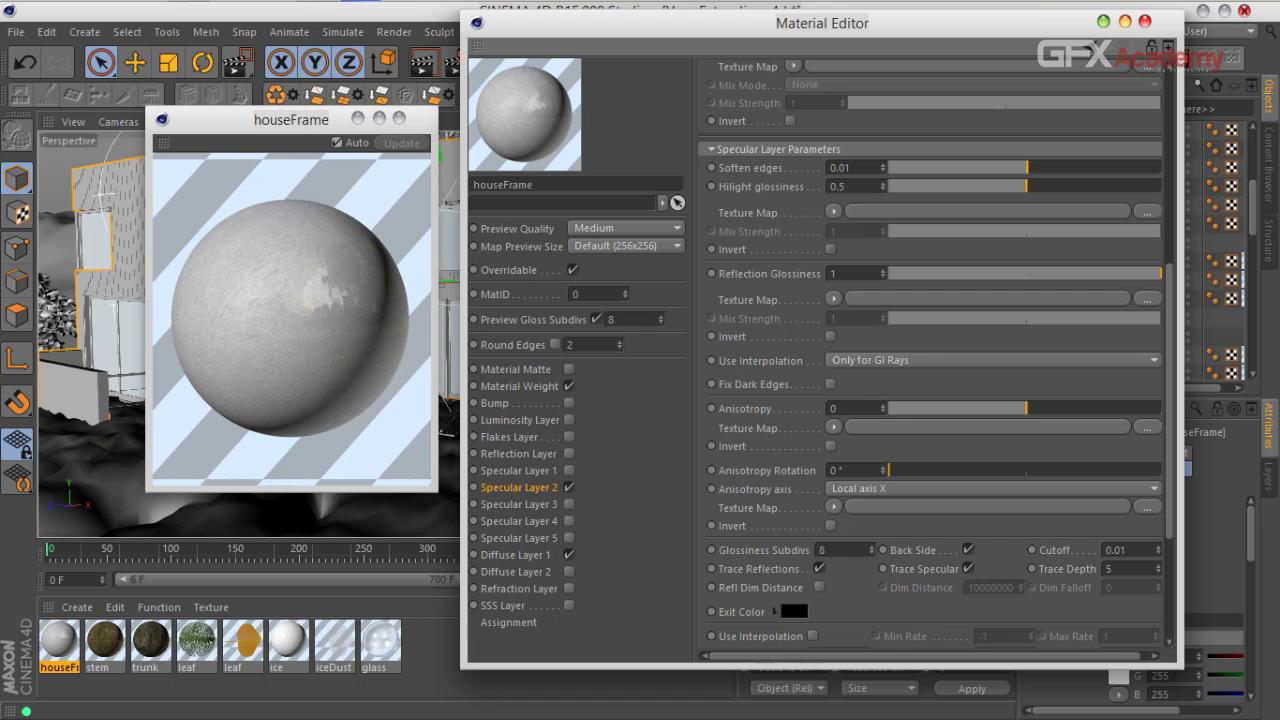
pyautogui.click(819, 569)
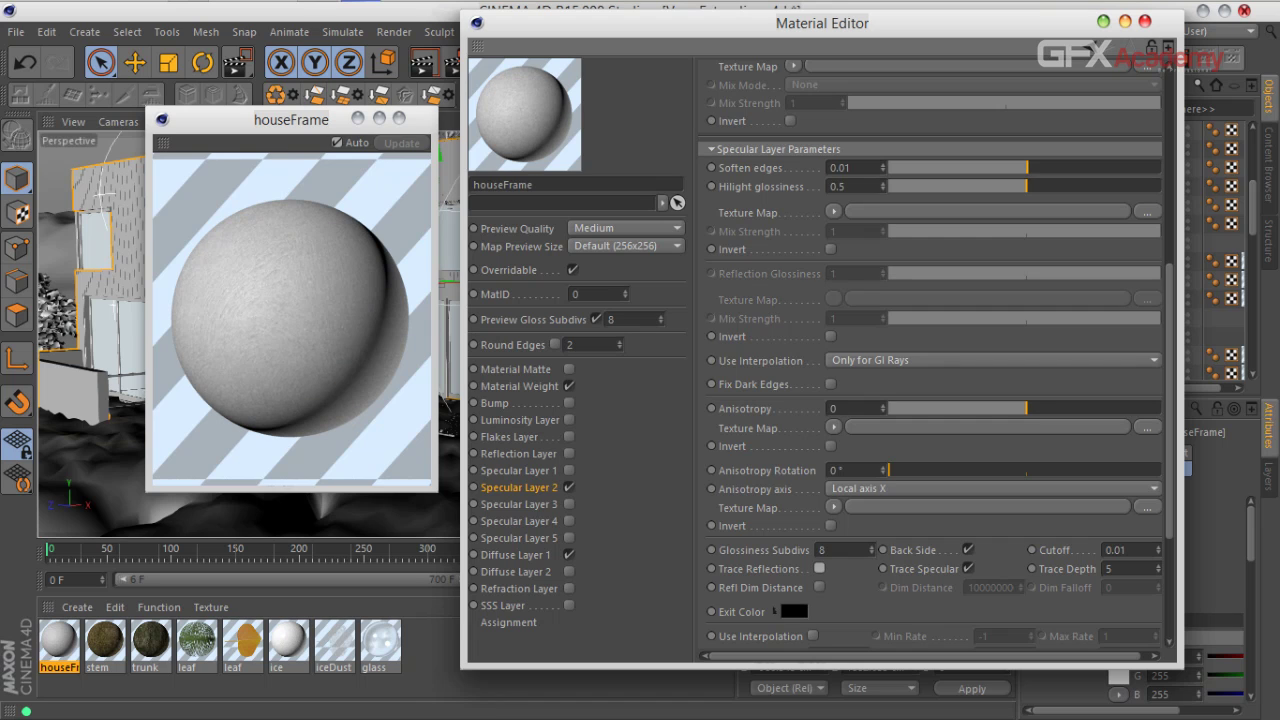
pyautogui.scroll(7, 930, 350)
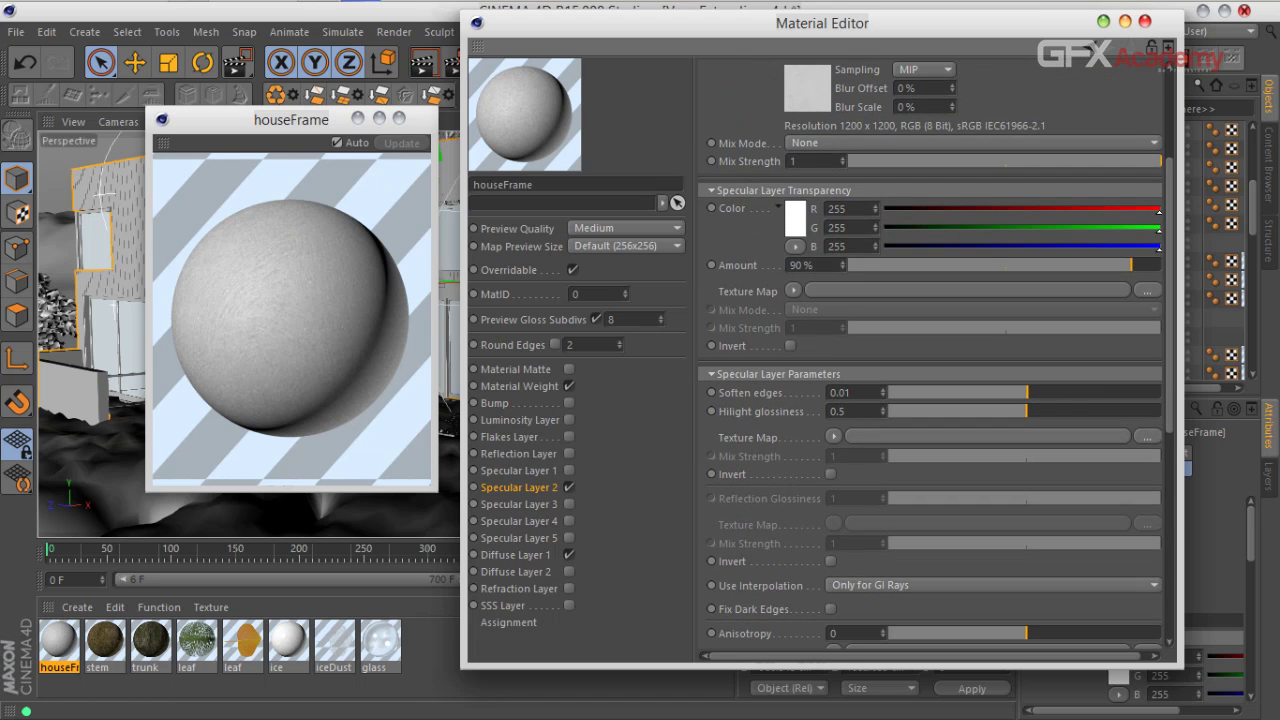
# Step: Set Specular Layer 2's highlight glossiness to 0.6 and paste the copied Stucco.jpg texture into the houseFrame bump map
pyautogui.moveTo(1026, 411); pyautogui.dragTo(1053, 411)
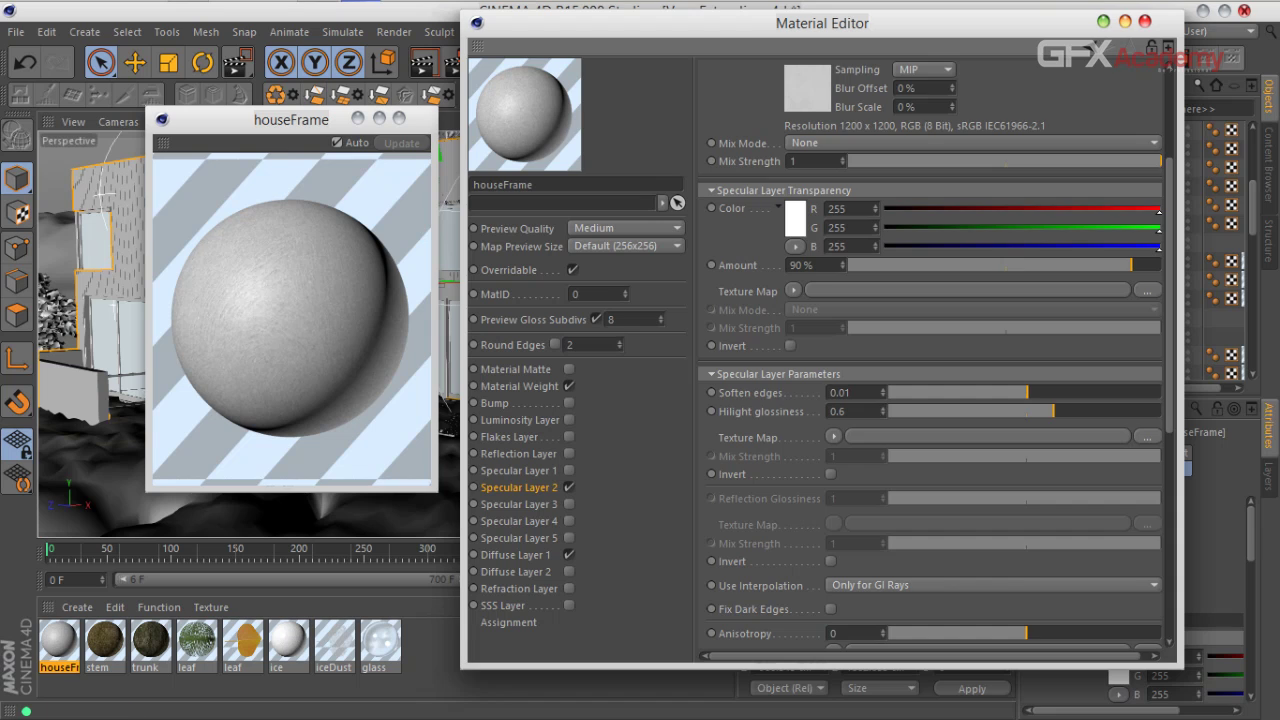
pyautogui.click(496, 403)
pyautogui.rightClick(740, 114)
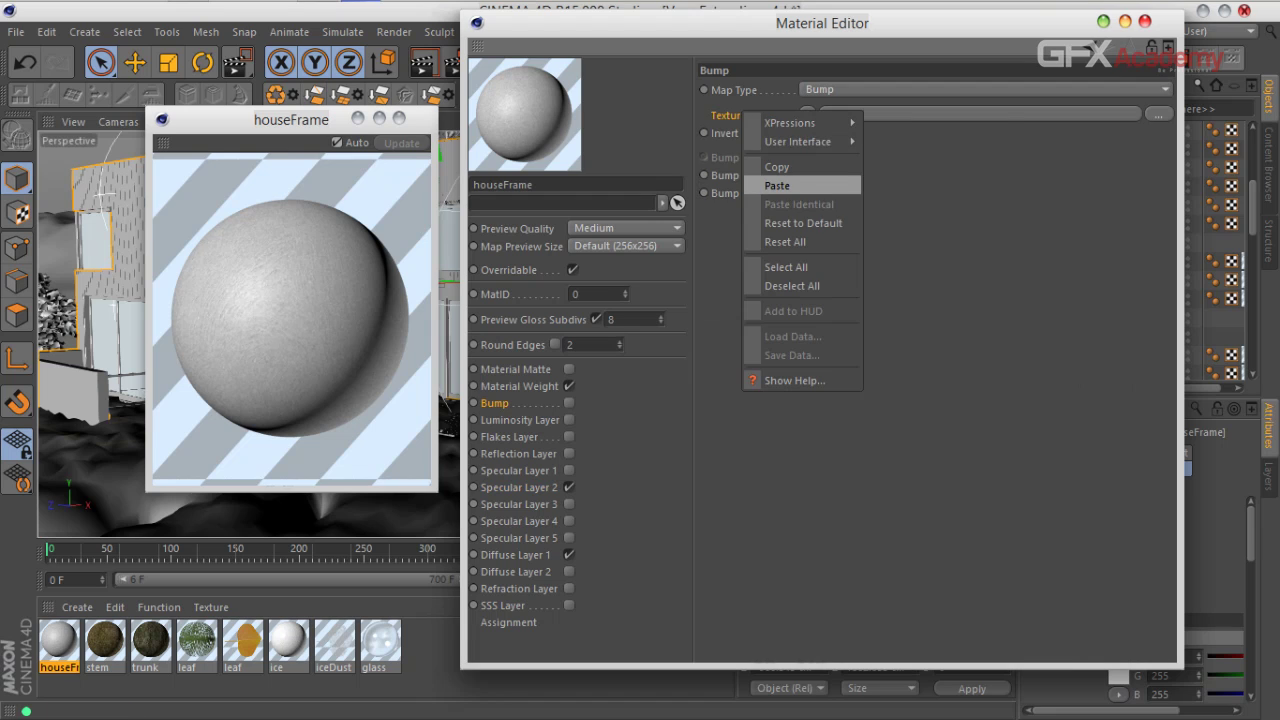
pyautogui.click(784, 186)
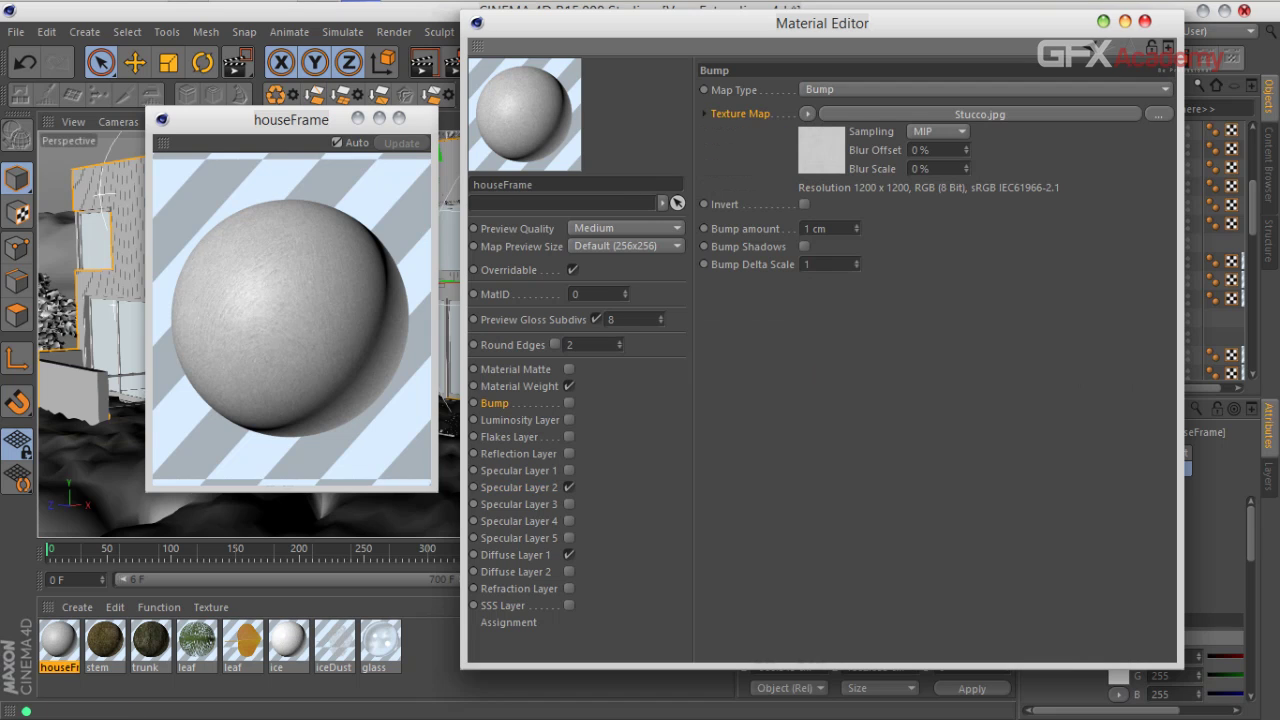
# Step: Wrap the bump texture in a Filter with raised contrast and clipping enabled, using 100% low clip and 0% high clip
pyautogui.click(807, 114)
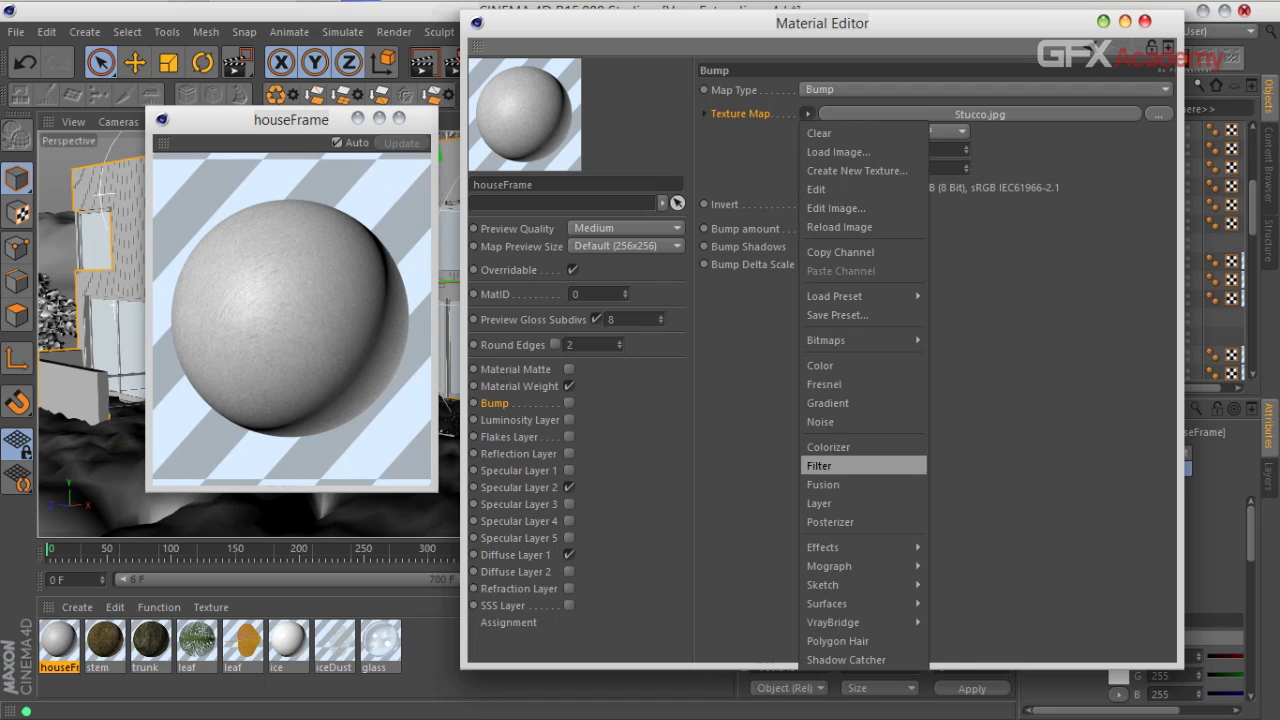
pyautogui.click(819, 466)
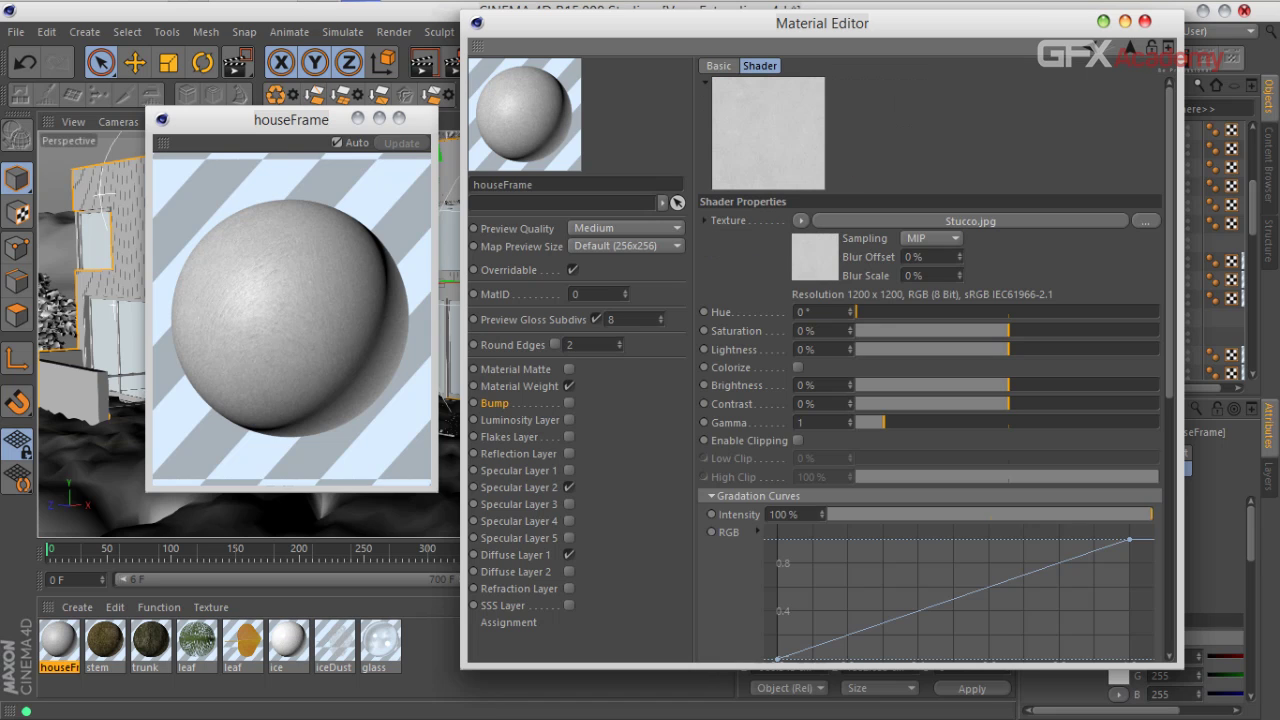
pyautogui.moveTo(1008, 404); pyautogui.dragTo(1065, 404)
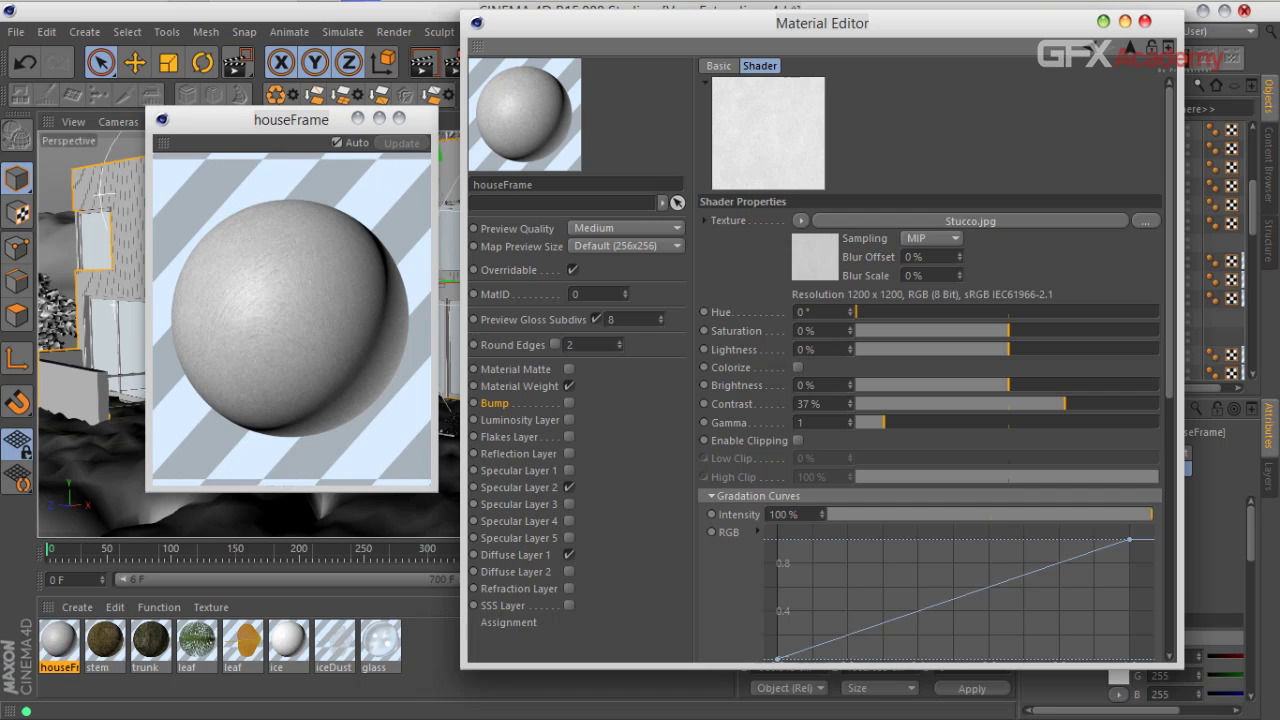
pyautogui.click(798, 441)
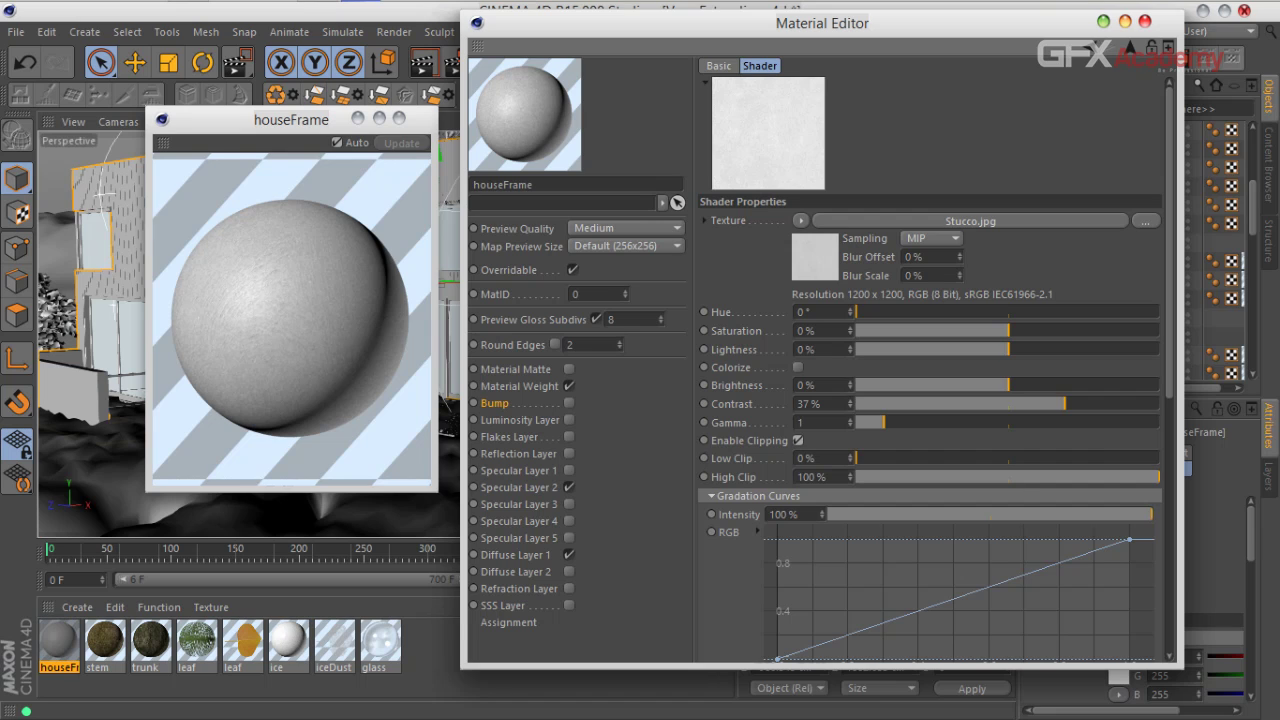
pyautogui.moveTo(857, 458)
pyautogui.mouseDown()
pyautogui.moveTo(1110, 458)
pyautogui.moveTo(856, 477)
pyautogui.mouseUp()
pyautogui.moveTo(1110, 458); pyautogui.dragTo(1159, 458)
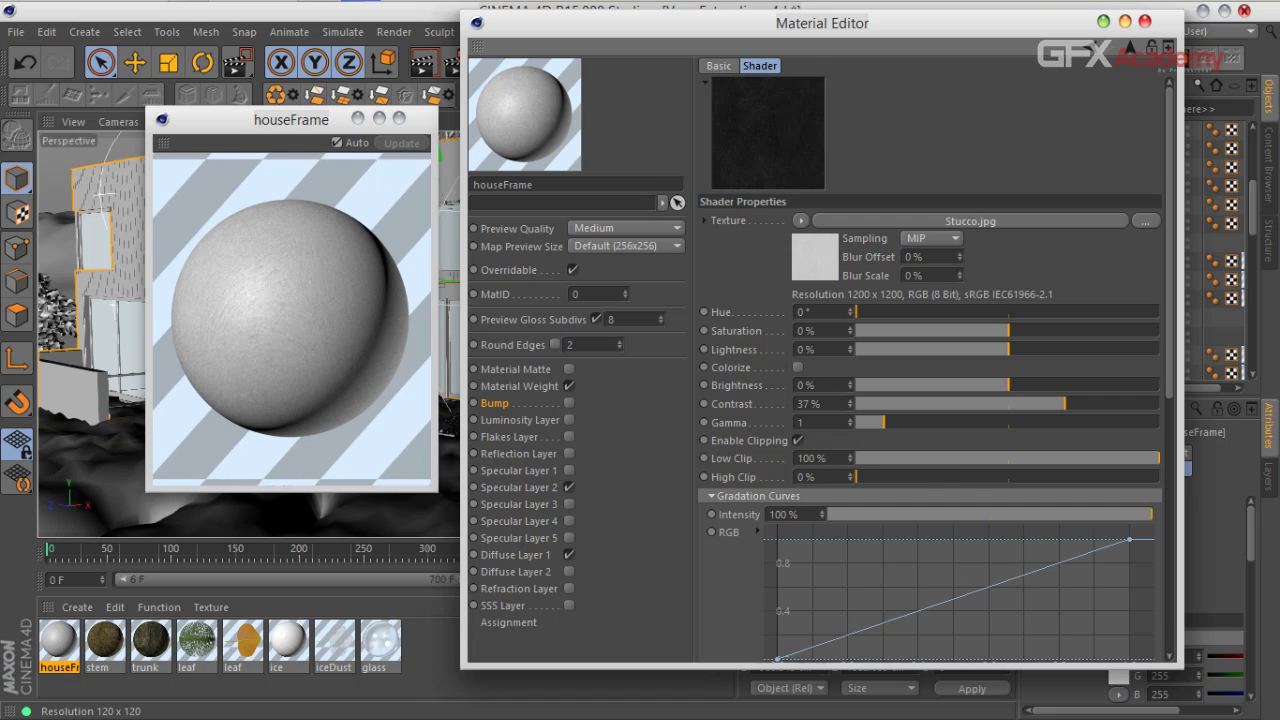
pyautogui.moveTo(1065, 404)
pyautogui.mouseDown()
pyautogui.moveTo(1039, 404)
pyautogui.moveTo(1077, 404)
pyautogui.mouseUp()
pyautogui.click(1144, 21)
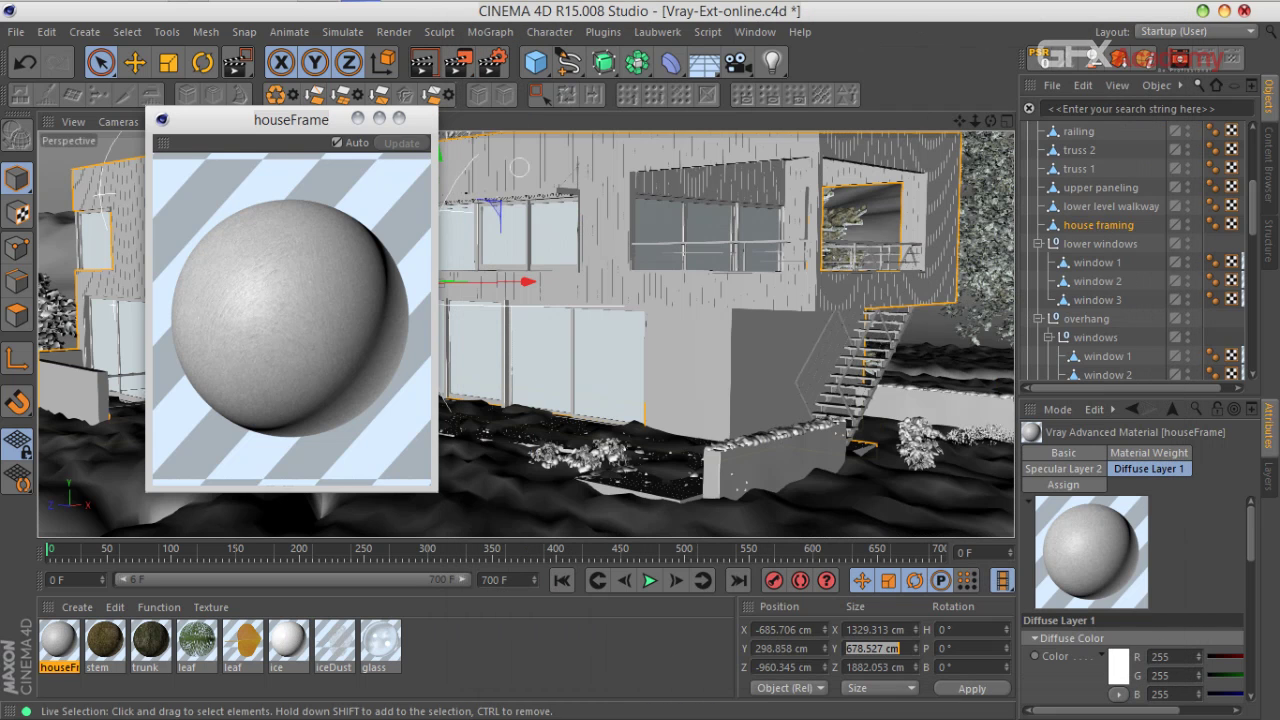
pyautogui.click(399, 118)
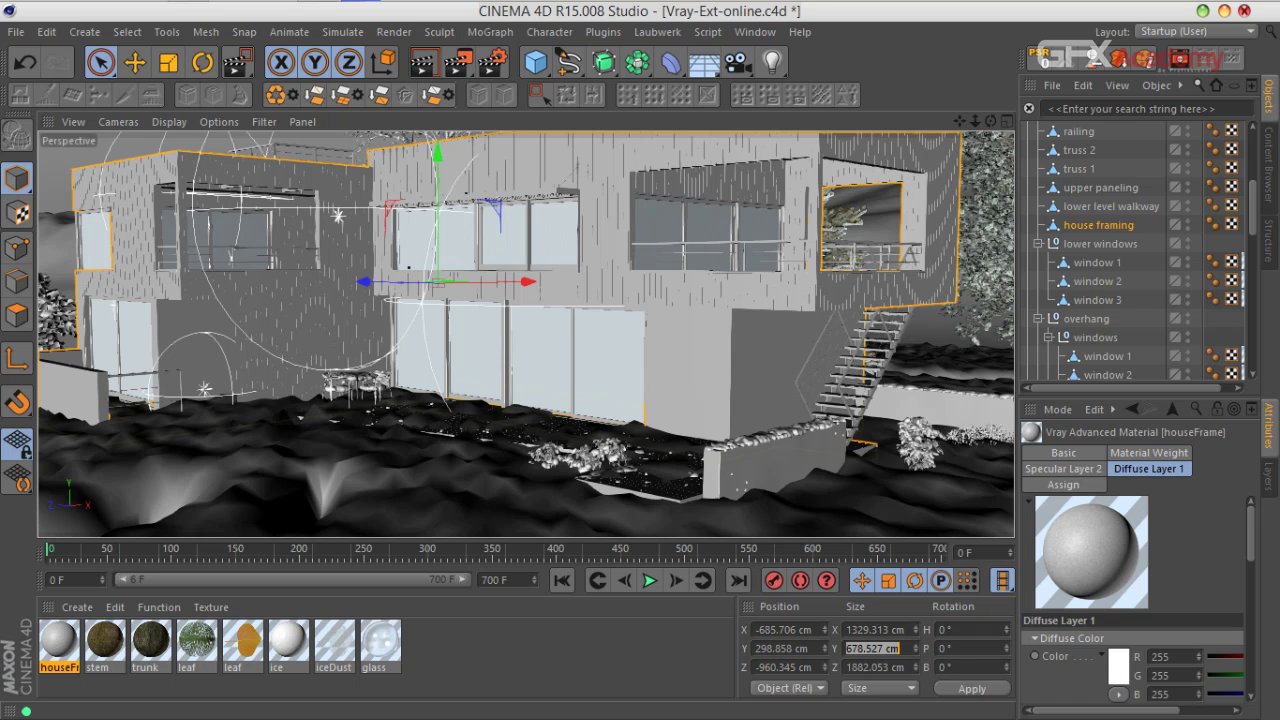
# Step: Apply the houseFrame material to the house framing object with Cubic projection
pyautogui.moveTo(59, 640); pyautogui.dragTo(1098, 225)
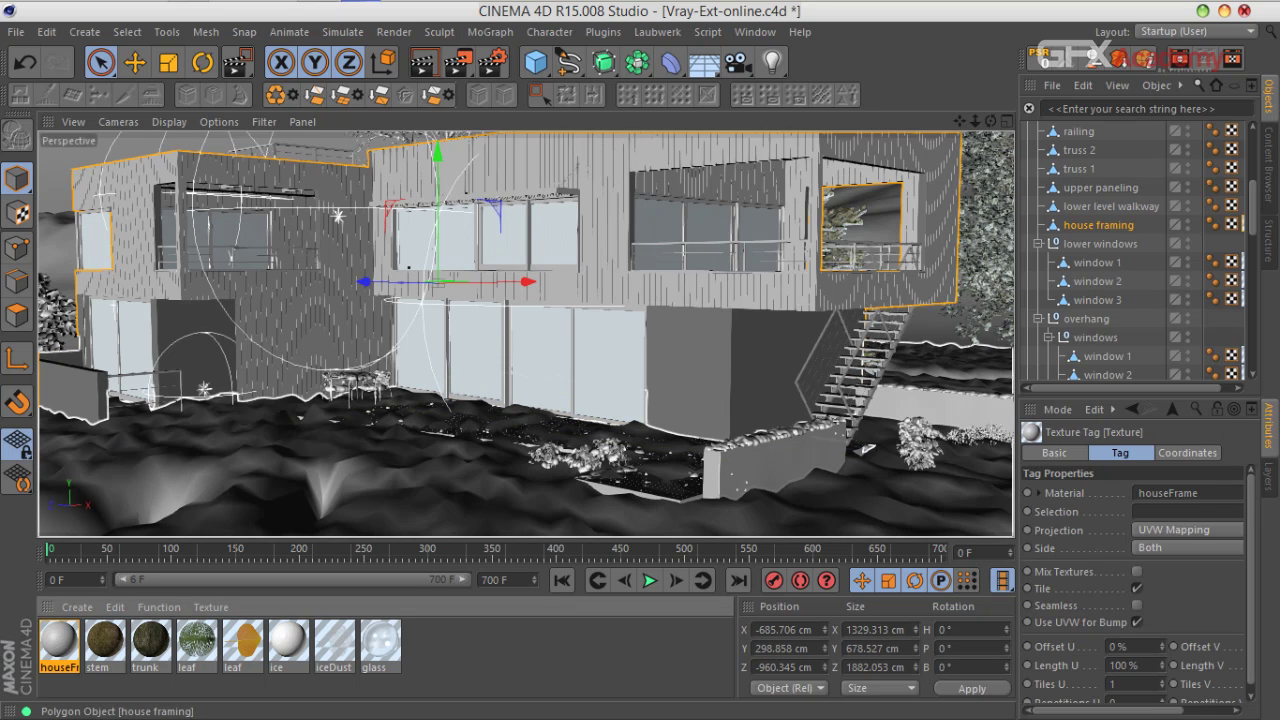
pyautogui.click(1187, 530)
pyautogui.click(1120, 605)
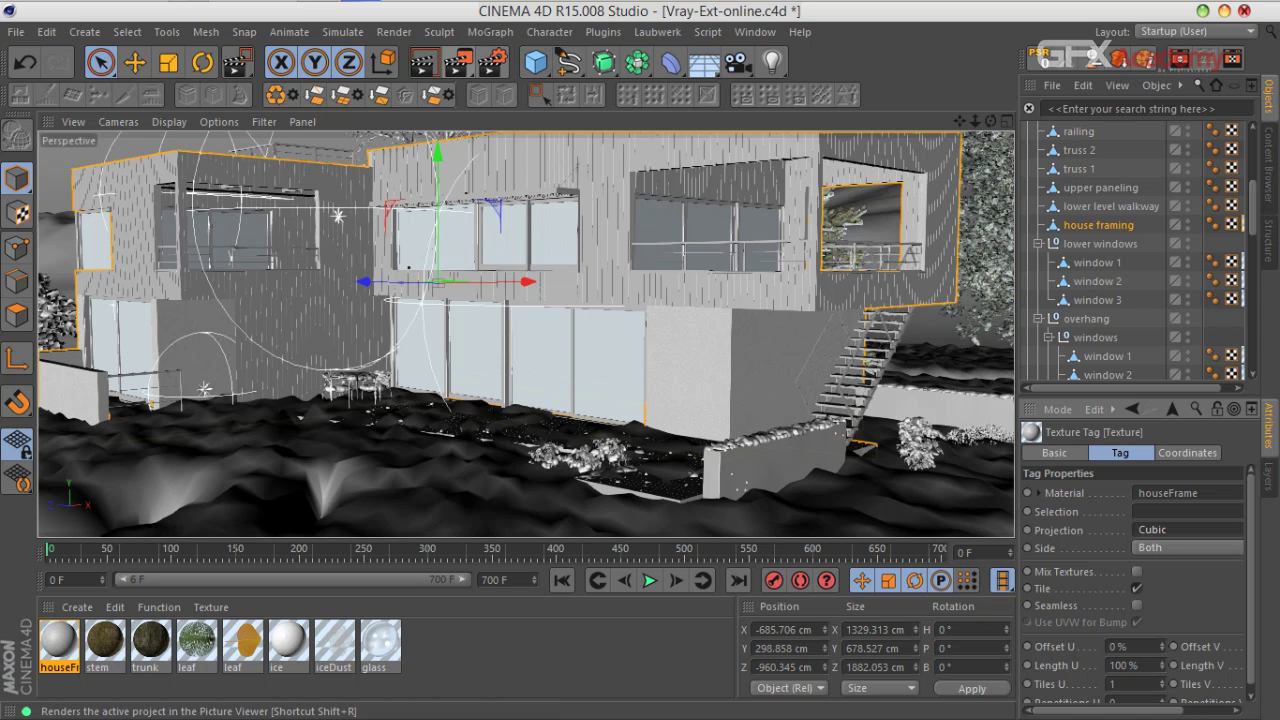
# Step: Render a preview region over the lower wall beside the outdoor staircase
pyautogui.click(460, 62)
pyautogui.click(553, 89)
pyautogui.moveTo(632, 275); pyautogui.dragTo(865, 424)
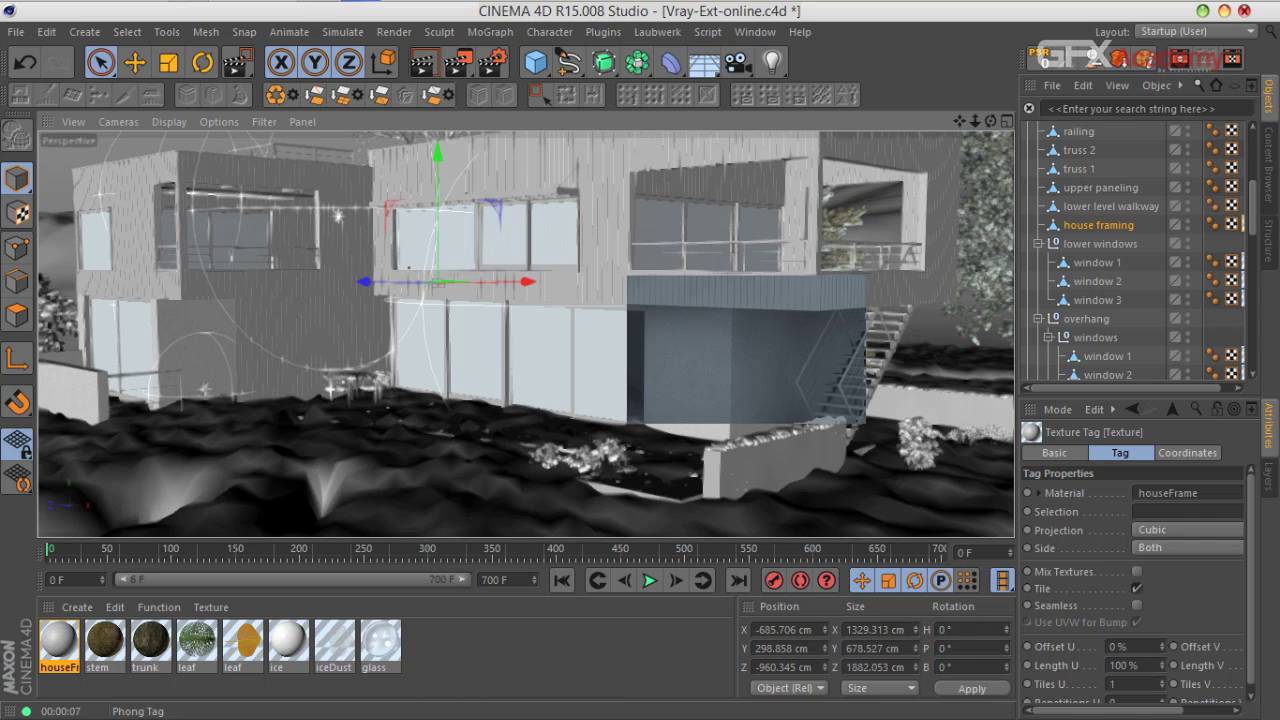
# Step: Enable the scene lights, including DoomLight, and render the lower wall region beside the staircase again
pyautogui.scroll(5, 1100, 250)
pyautogui.moveTo(1197, 168); pyautogui.dragTo(1197, 206)
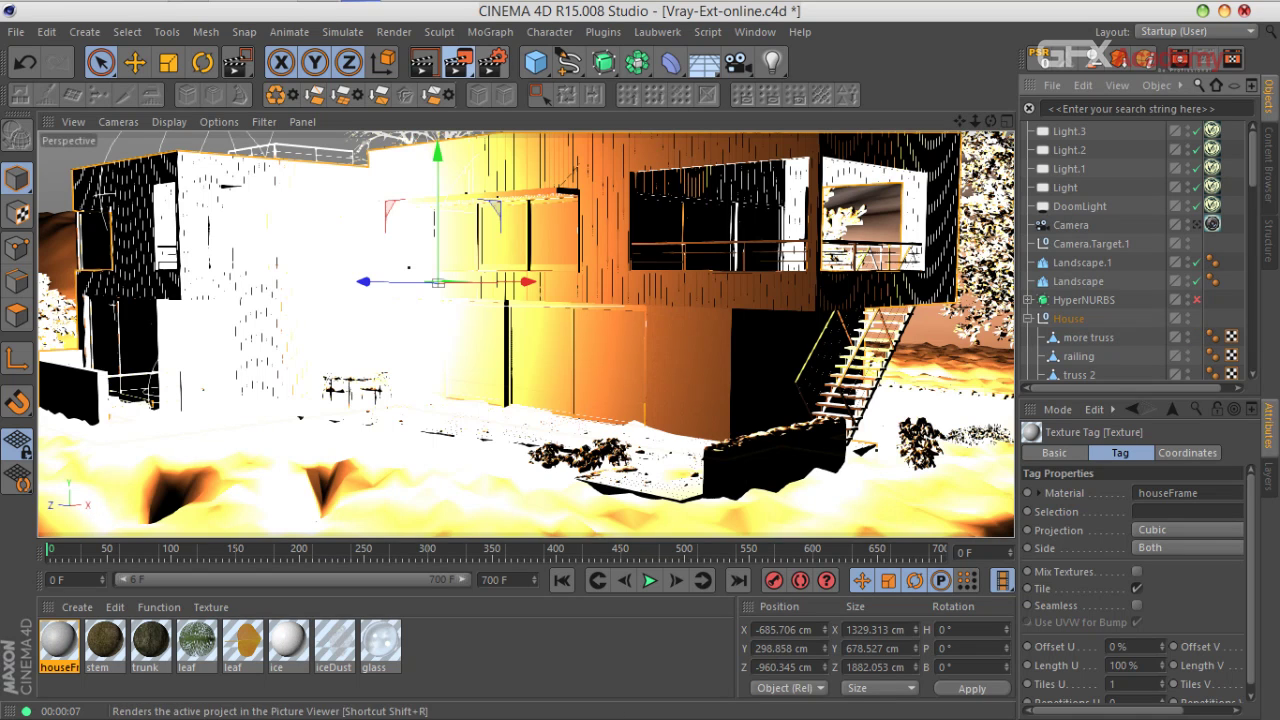
pyautogui.moveTo(460, 62); pyautogui.dragTo(540, 79)
pyautogui.moveTo(828, 285); pyautogui.dragTo(640, 440)
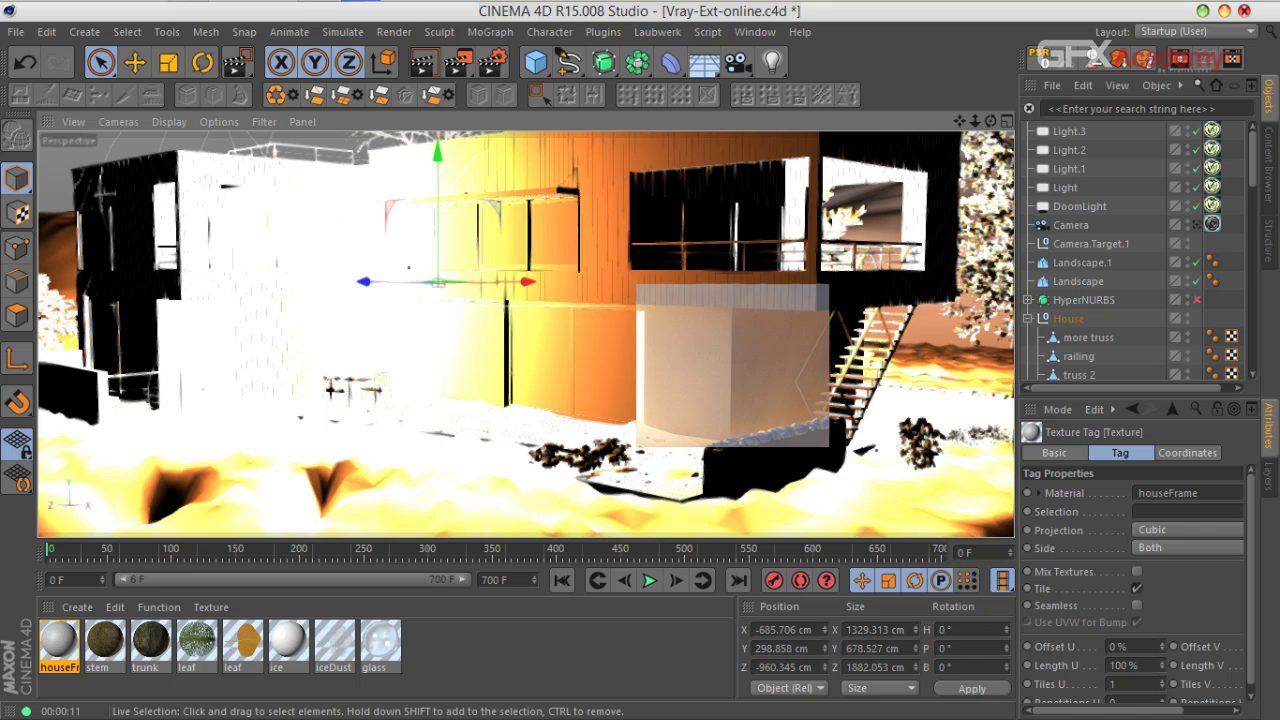
# Step: Inspect which parts of the house belong to the upper paneling, lower level walkway and house framing by selecting each object
pyautogui.hotkey('ctrl', 'shift', 'a')
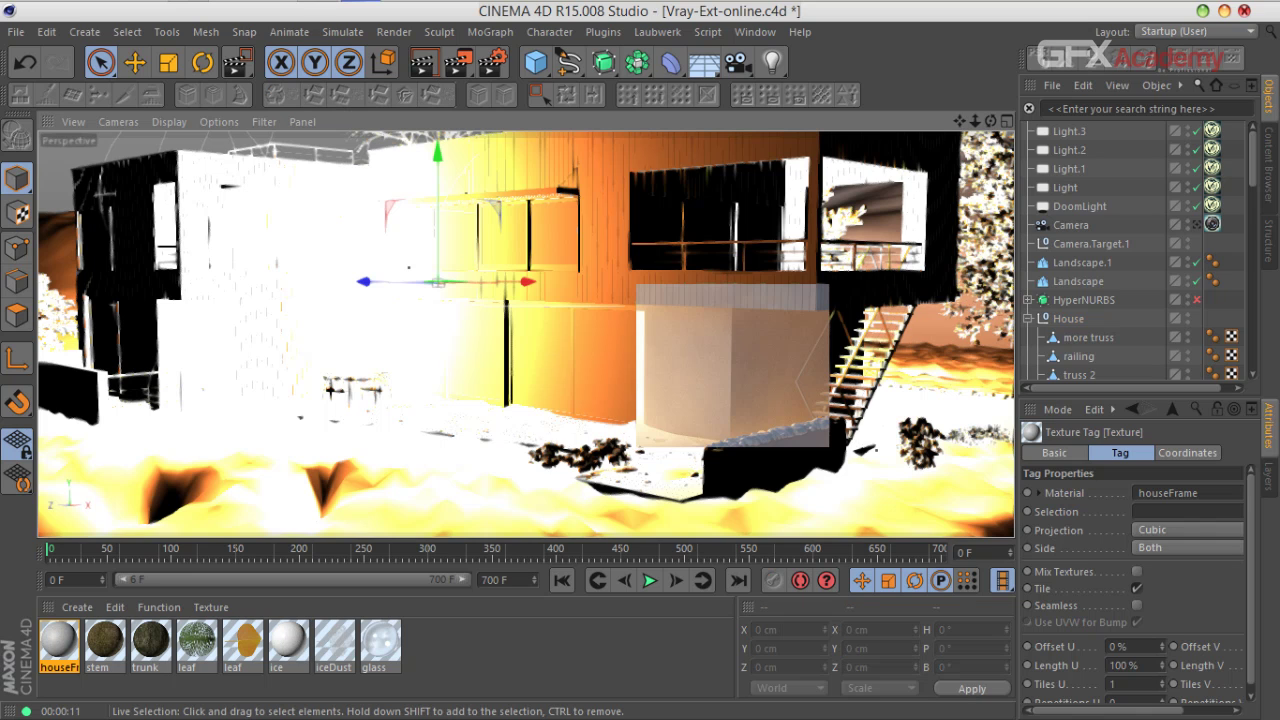
pyautogui.click(796, 298)
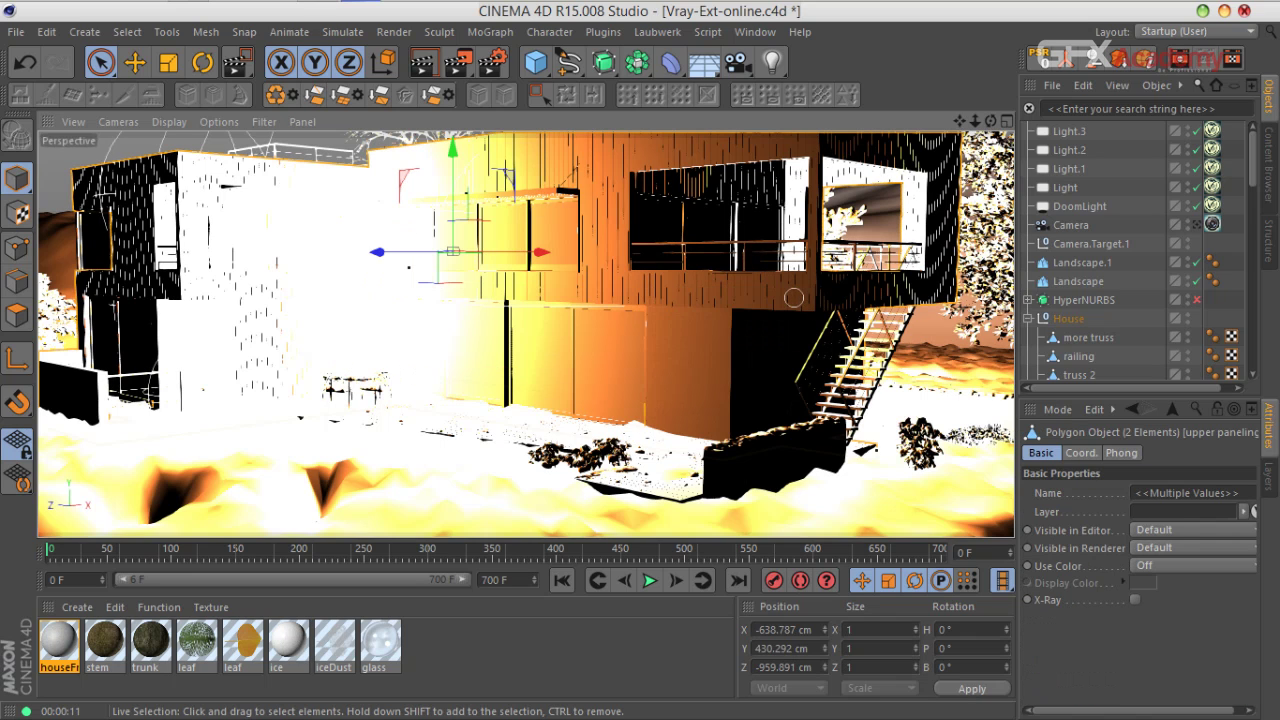
pyautogui.scroll(-2, 1100, 300)
pyautogui.click(1100, 300)
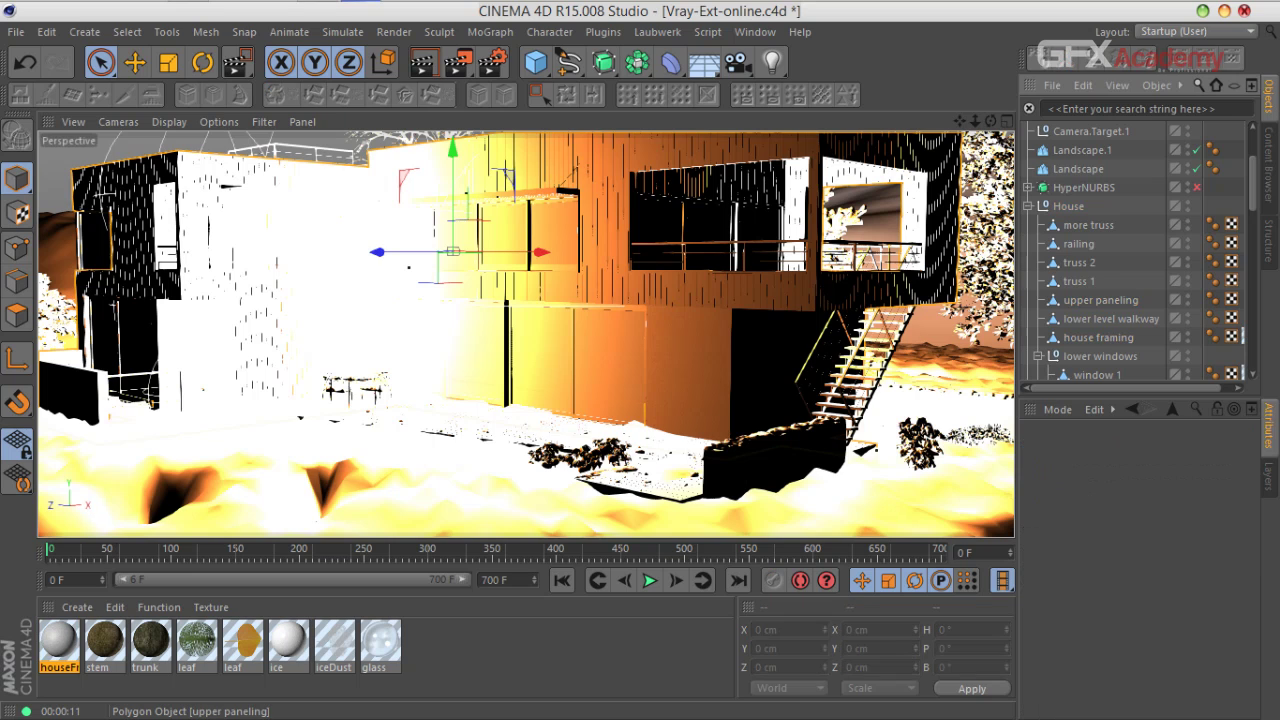
pyautogui.click(408, 267)
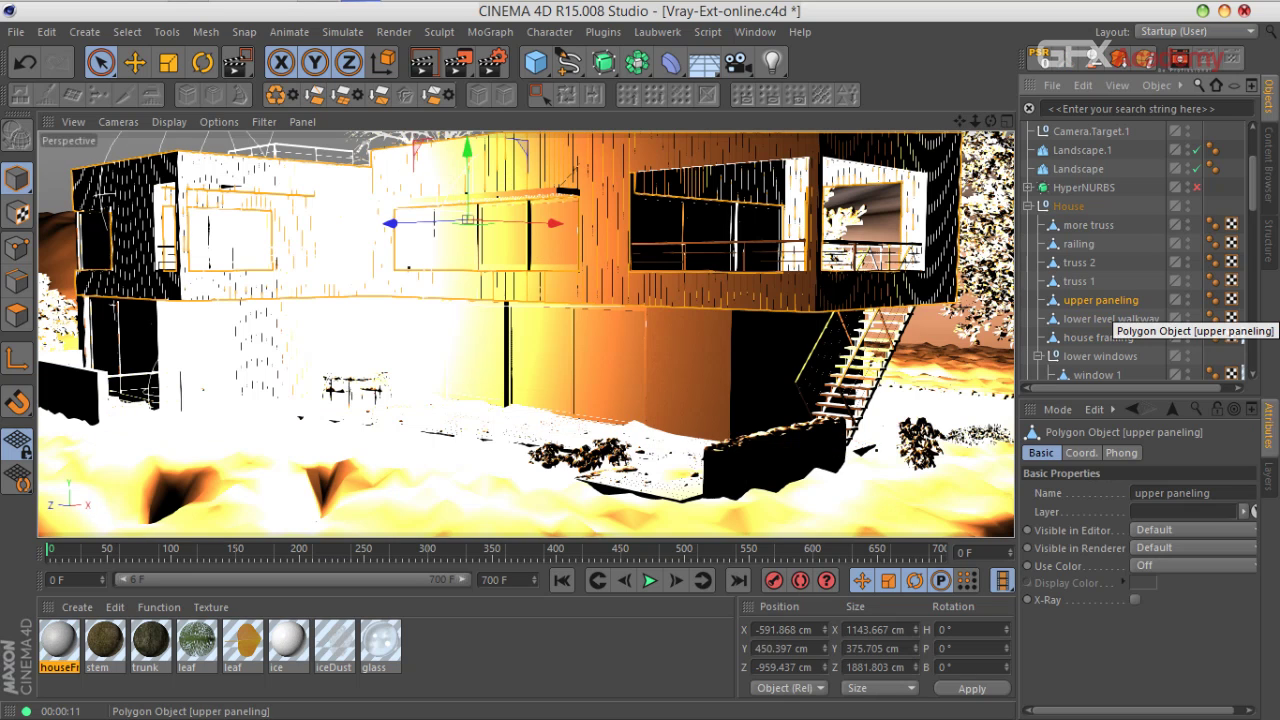
pyautogui.click(1110, 318)
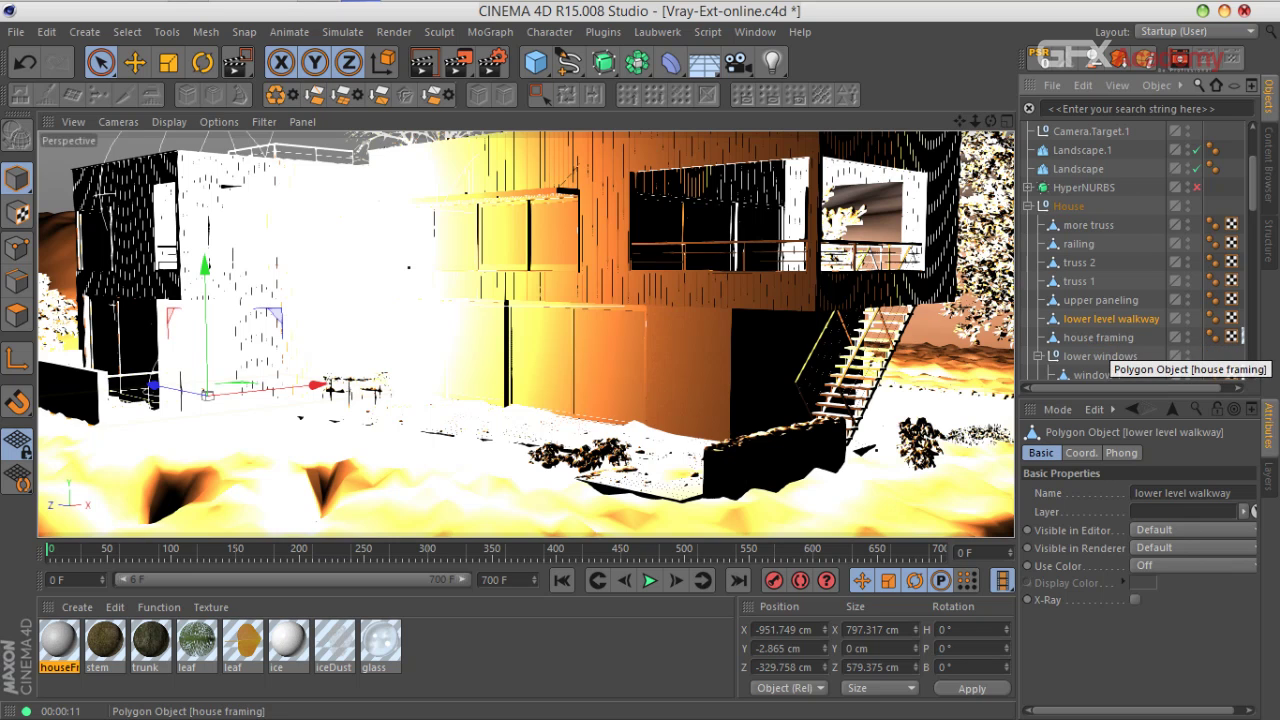
pyautogui.click(1098, 337)
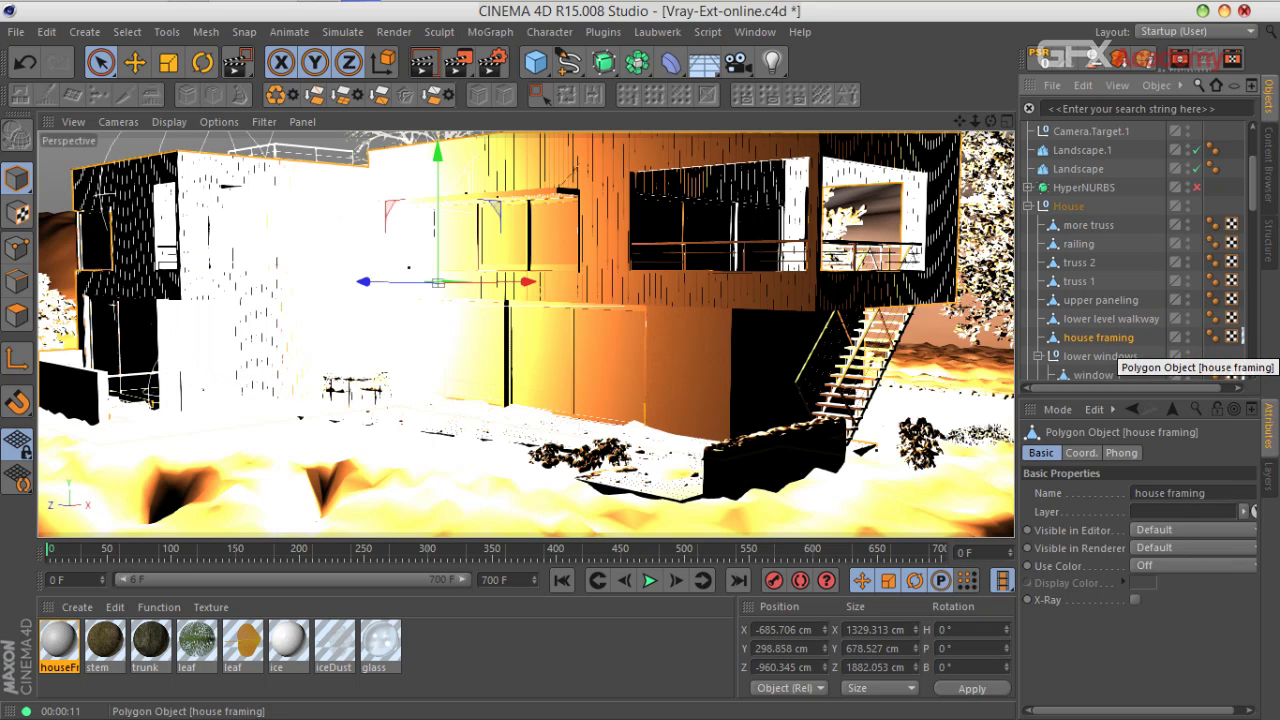
# Step: Toggle the editor visibility of house framing and upper paneling off and on to check which surfaces they cover
pyautogui.doubleClick(1187, 334)
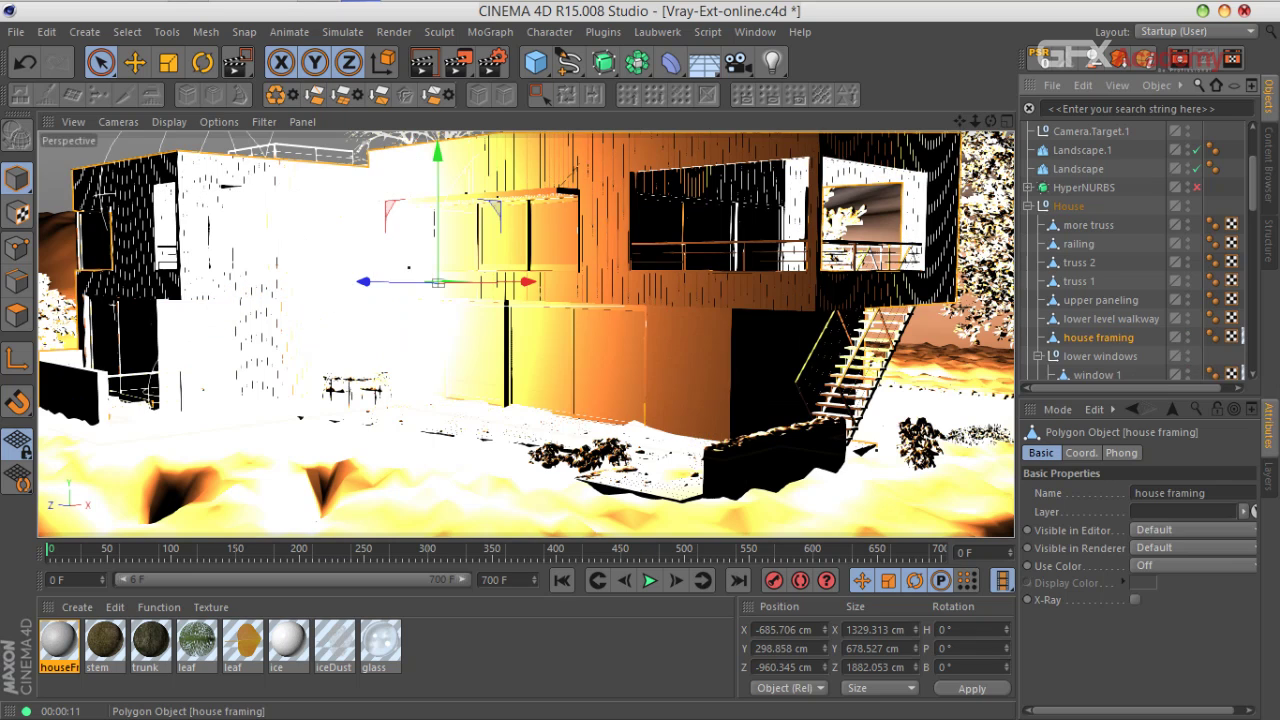
pyautogui.click(1187, 337)
pyautogui.click(1100, 300)
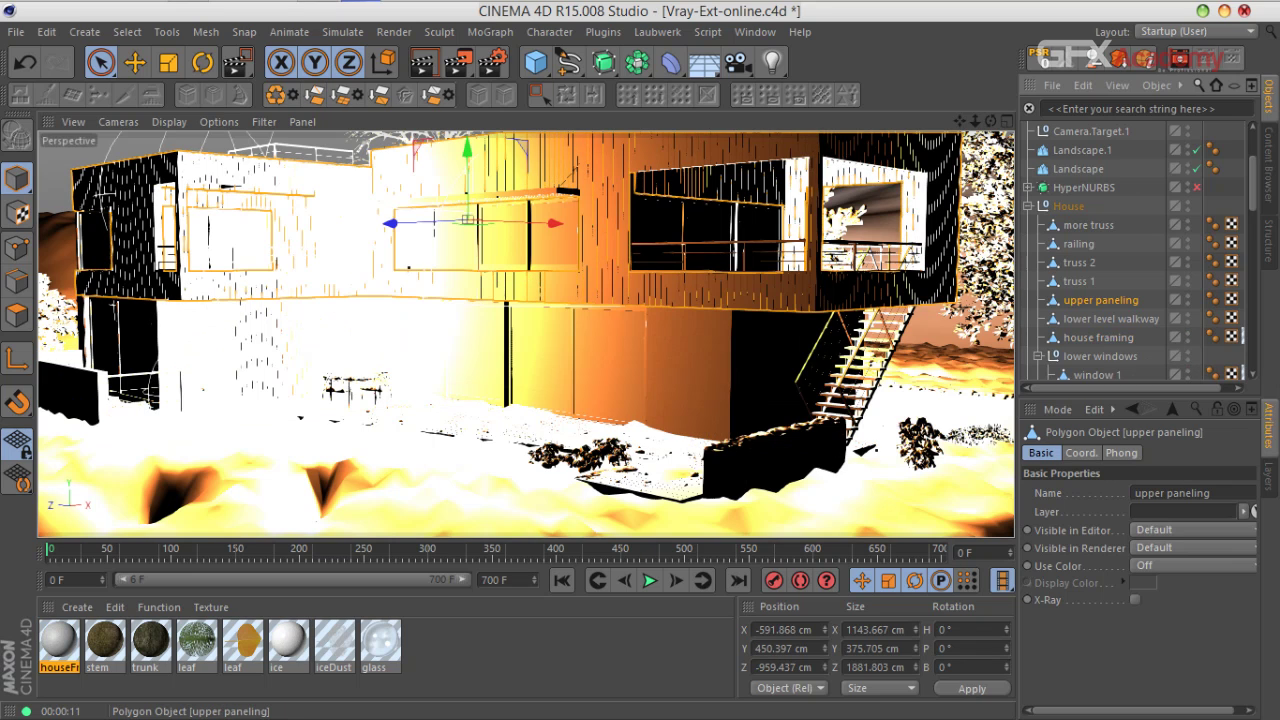
pyautogui.doubleClick(1187, 297)
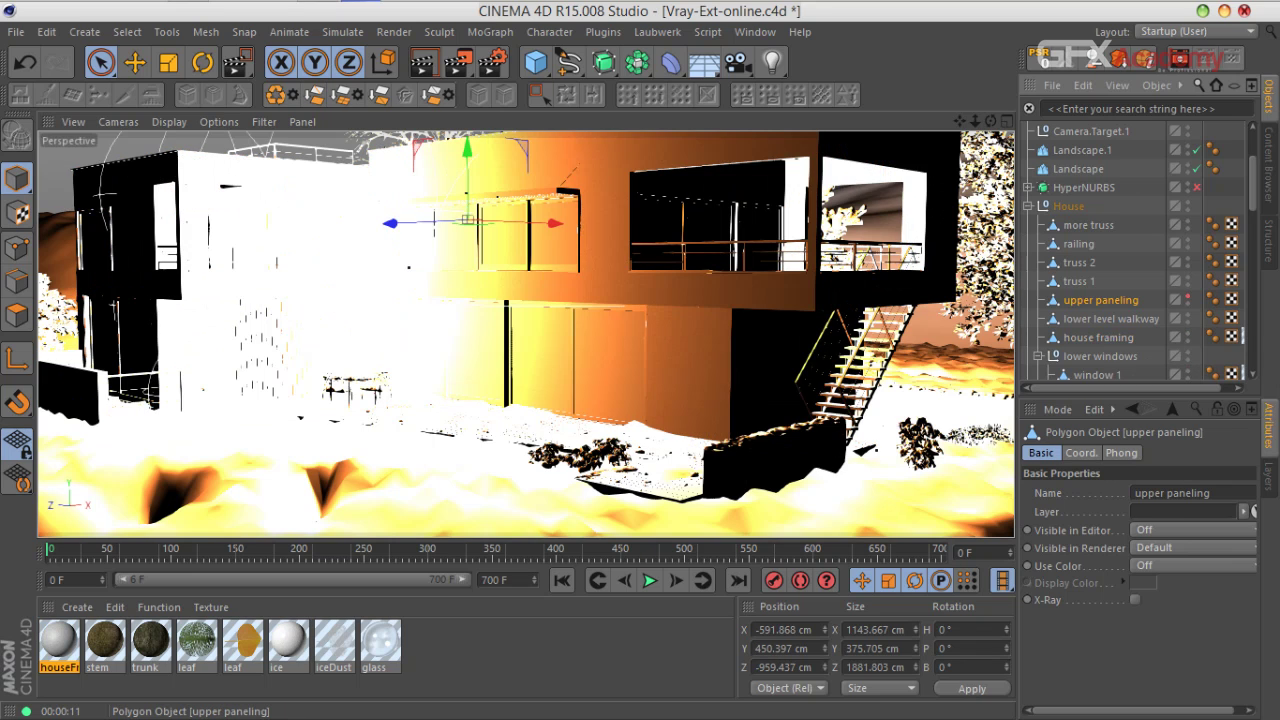
pyautogui.click(1187, 297)
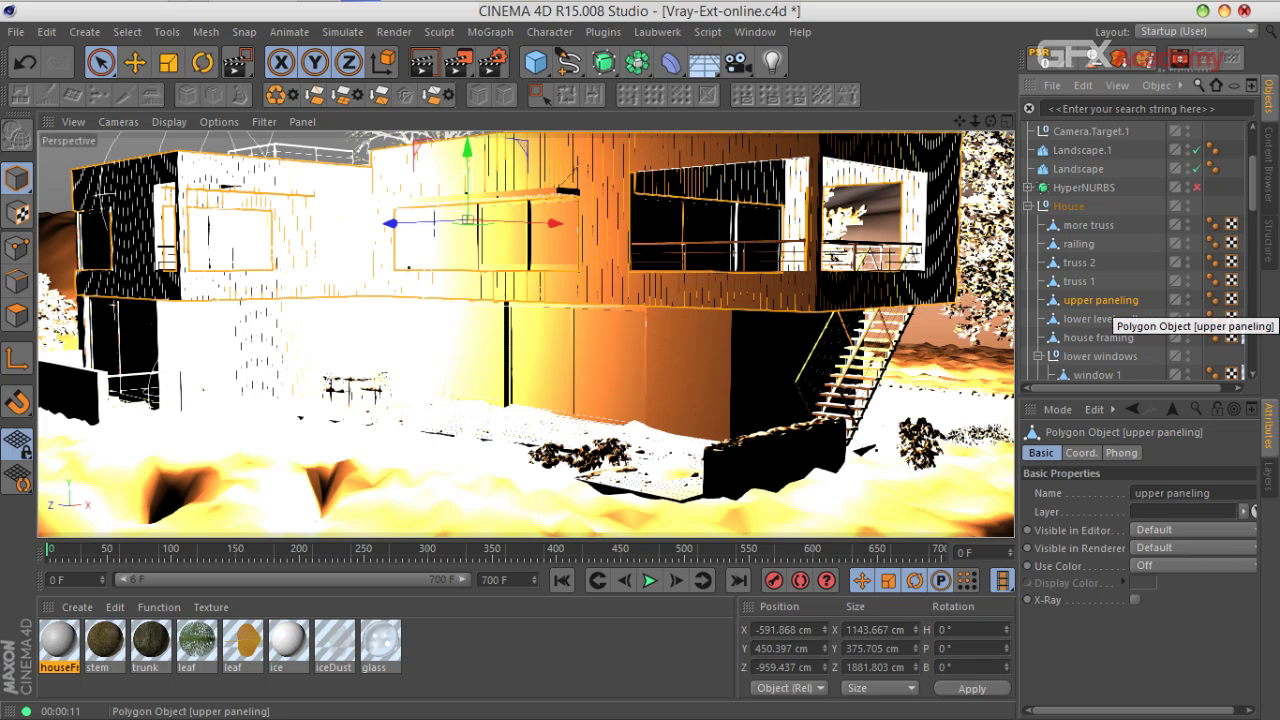
pyautogui.doubleClick(1187, 300)
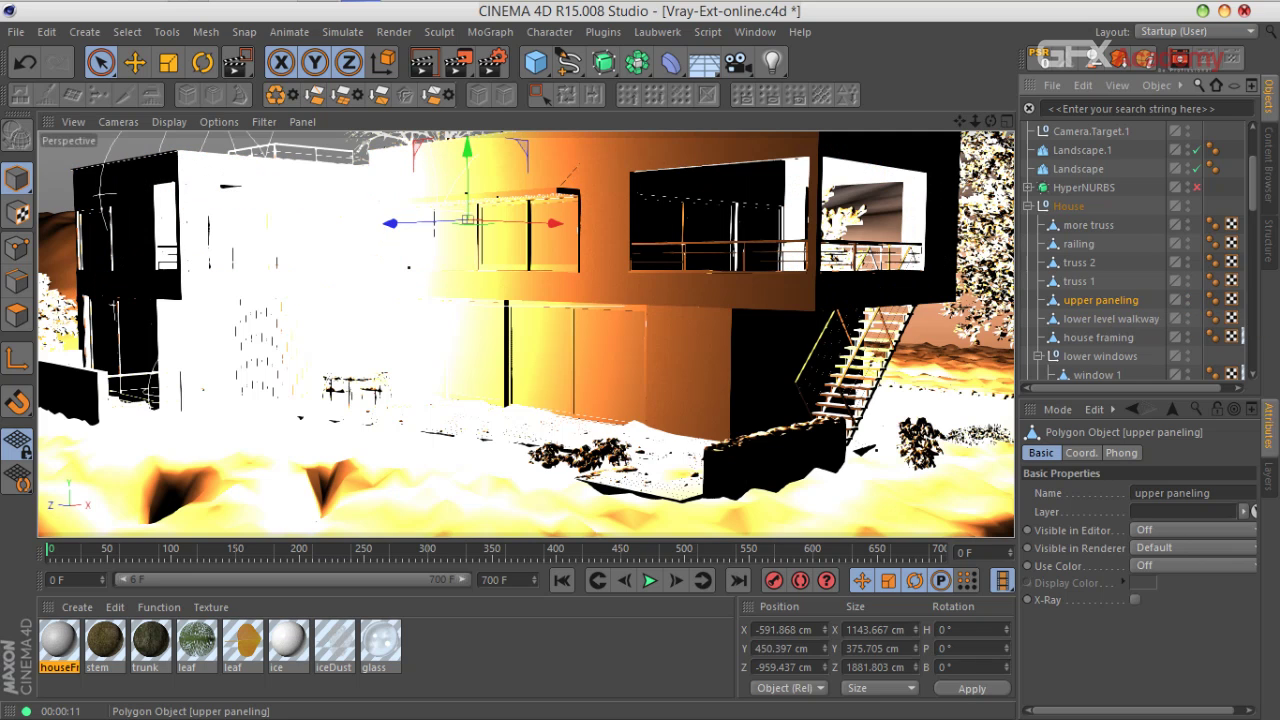
pyautogui.click(1187, 300)
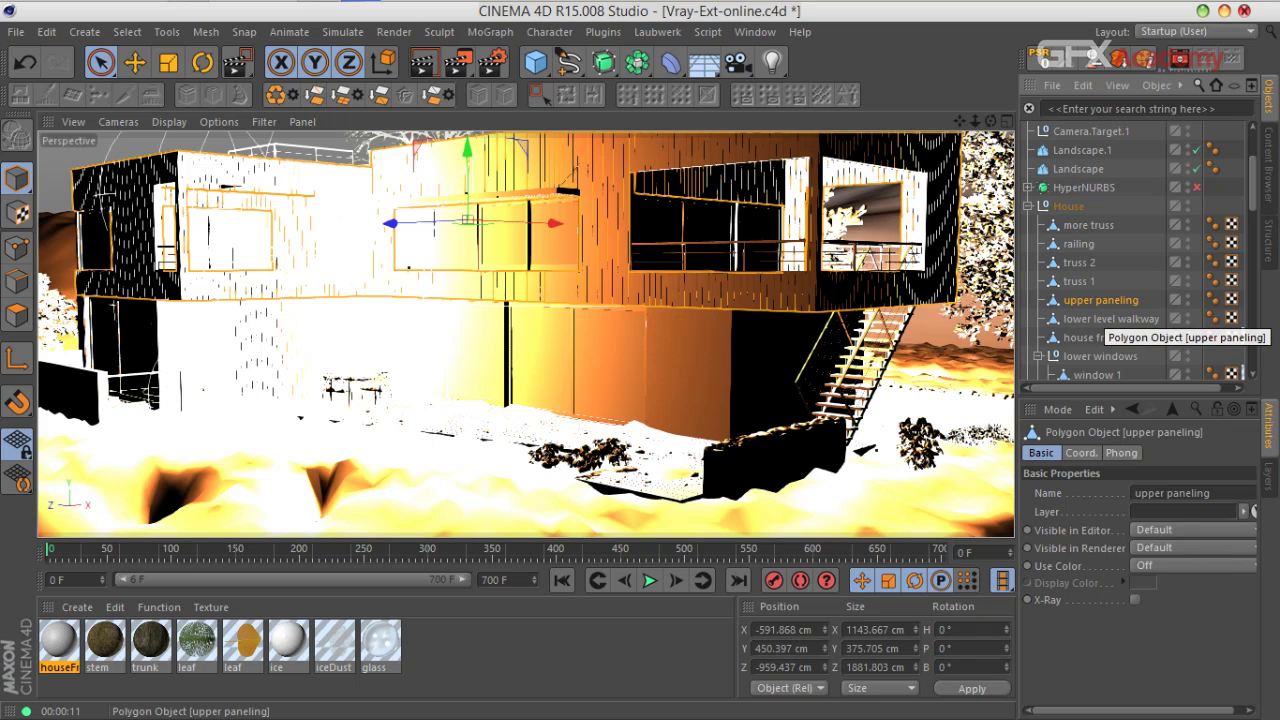
# Step: Check what more truss, railing and truss 2 cover by selecting them and toggling the trusses' editor visibility
pyautogui.click(1090, 225)
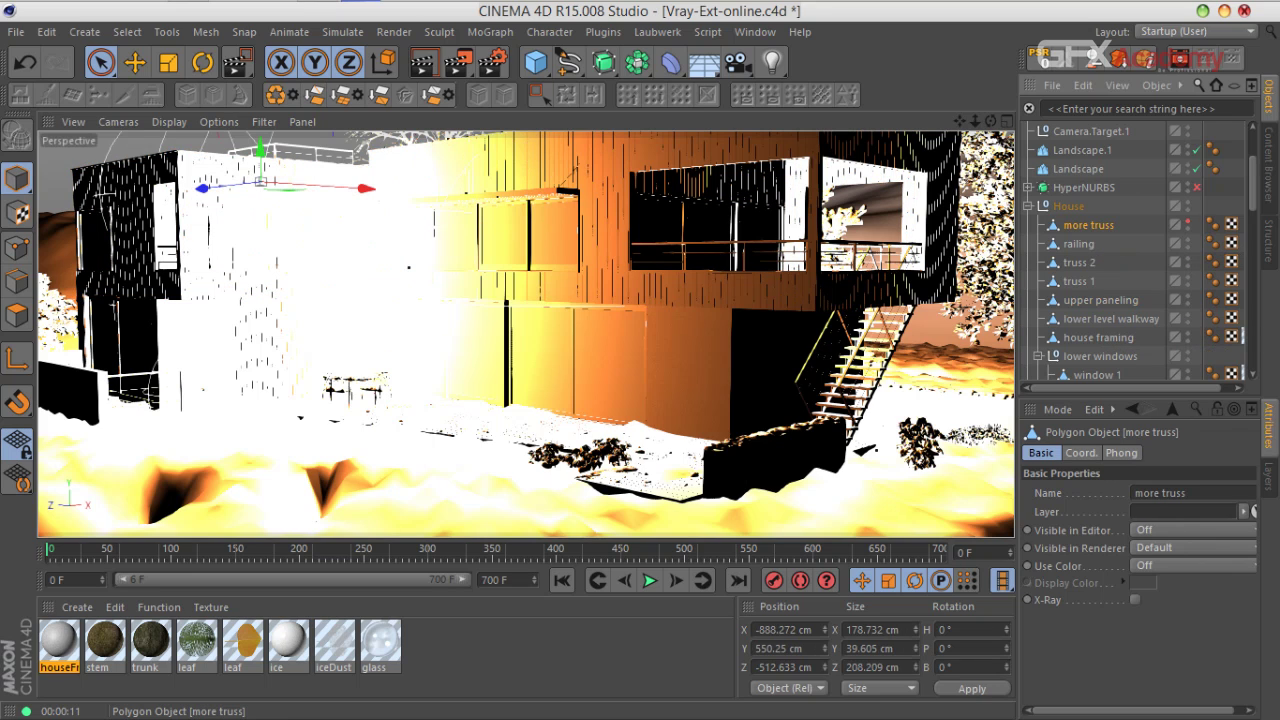
pyautogui.click(1079, 244)
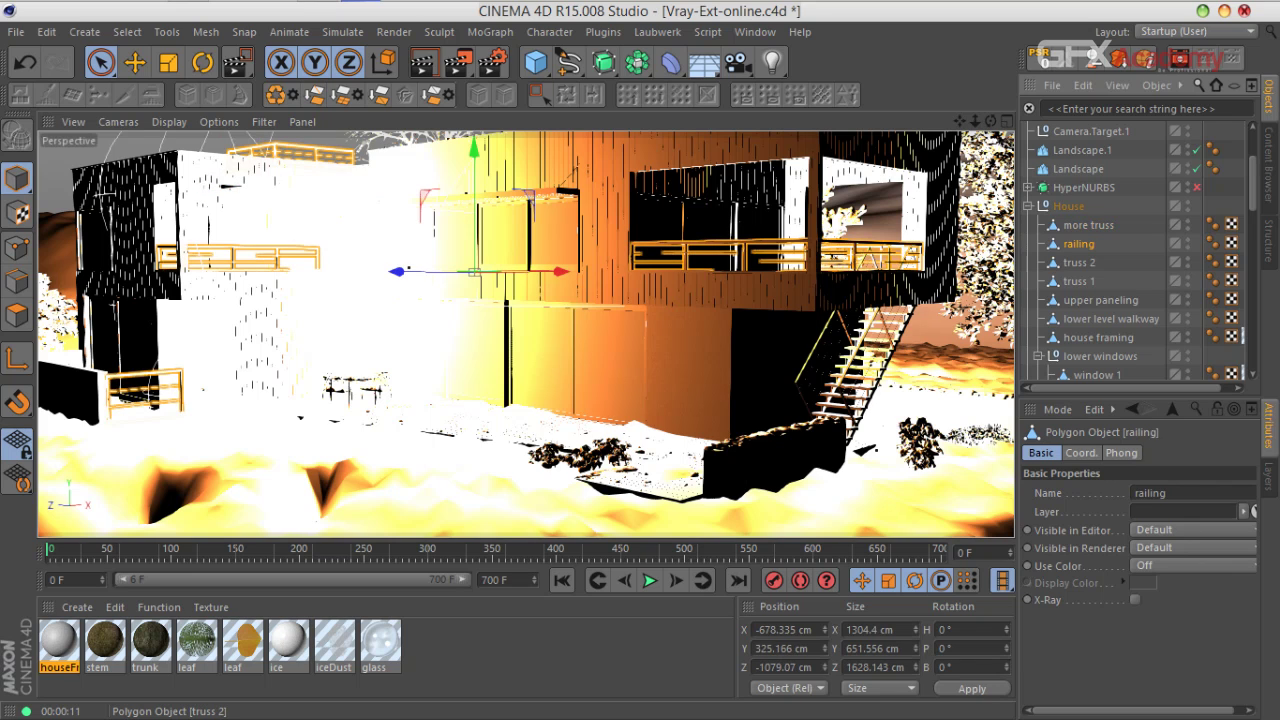
pyautogui.click(1079, 262)
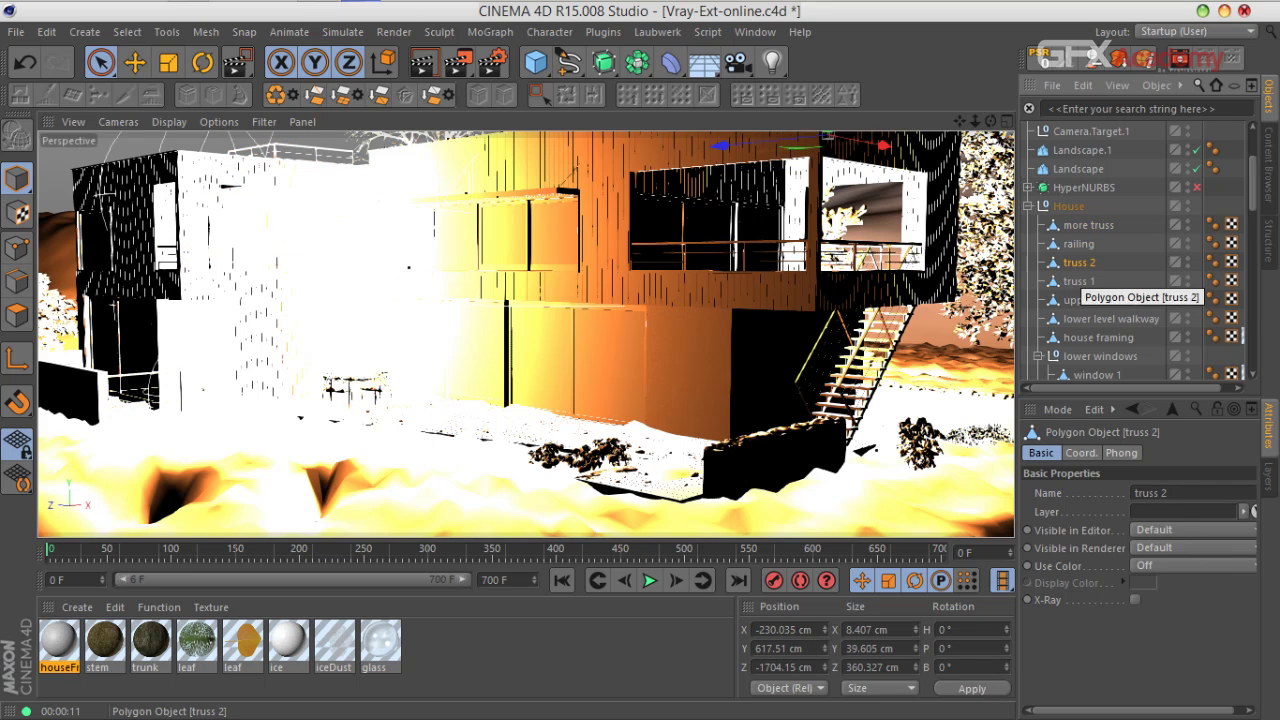
pyautogui.doubleClick(1188, 259)
pyautogui.click(1188, 259)
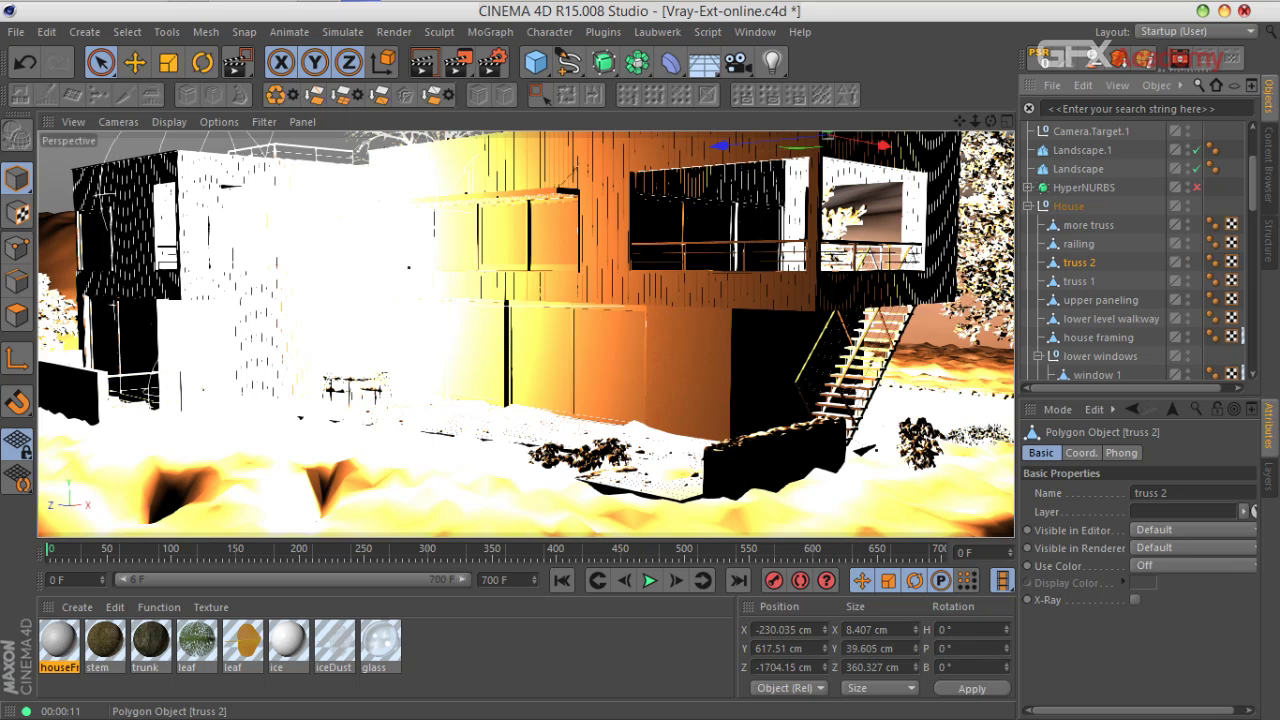
# Step: Select the upper paneling object, duplicate the houseFrame material and open the copy for editing
pyautogui.click(1101, 300)
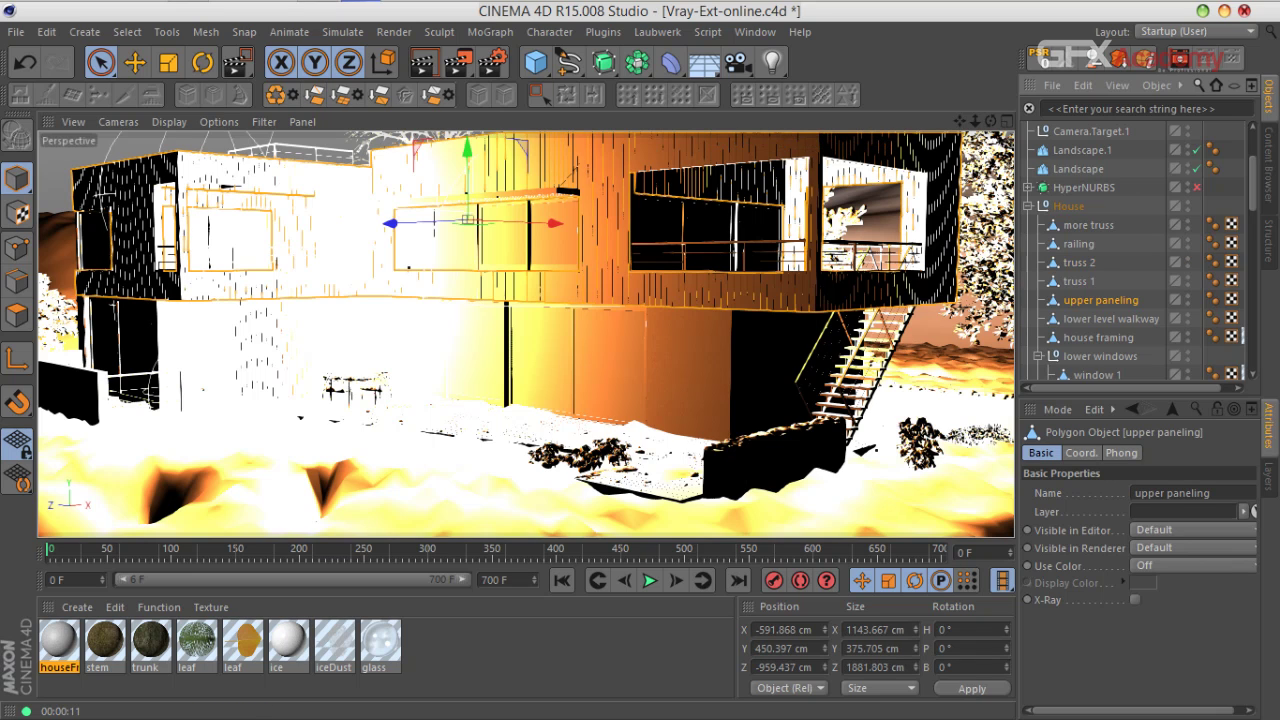
pyautogui.click(59, 641)
pyautogui.keyDown('ctrl'); pyautogui.moveTo(59, 641); pyautogui.dragTo(84, 641); pyautogui.keyUp('ctrl')
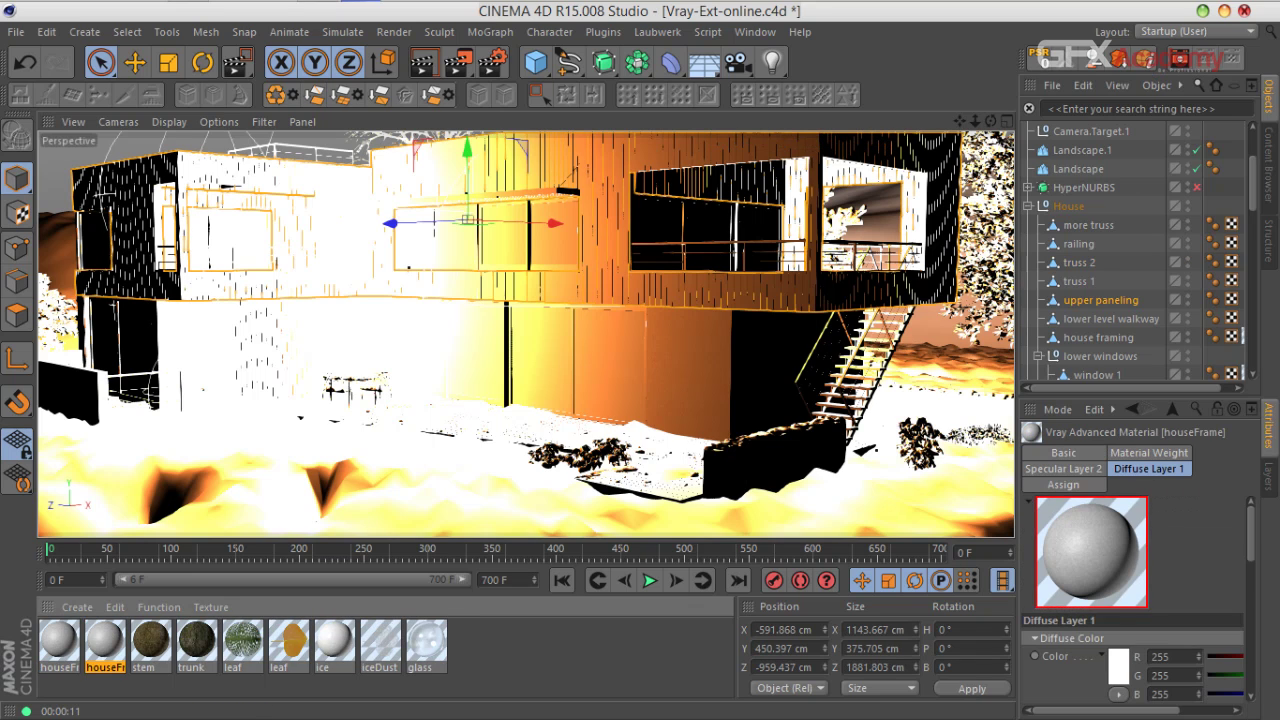
pyautogui.doubleClick(105, 641)
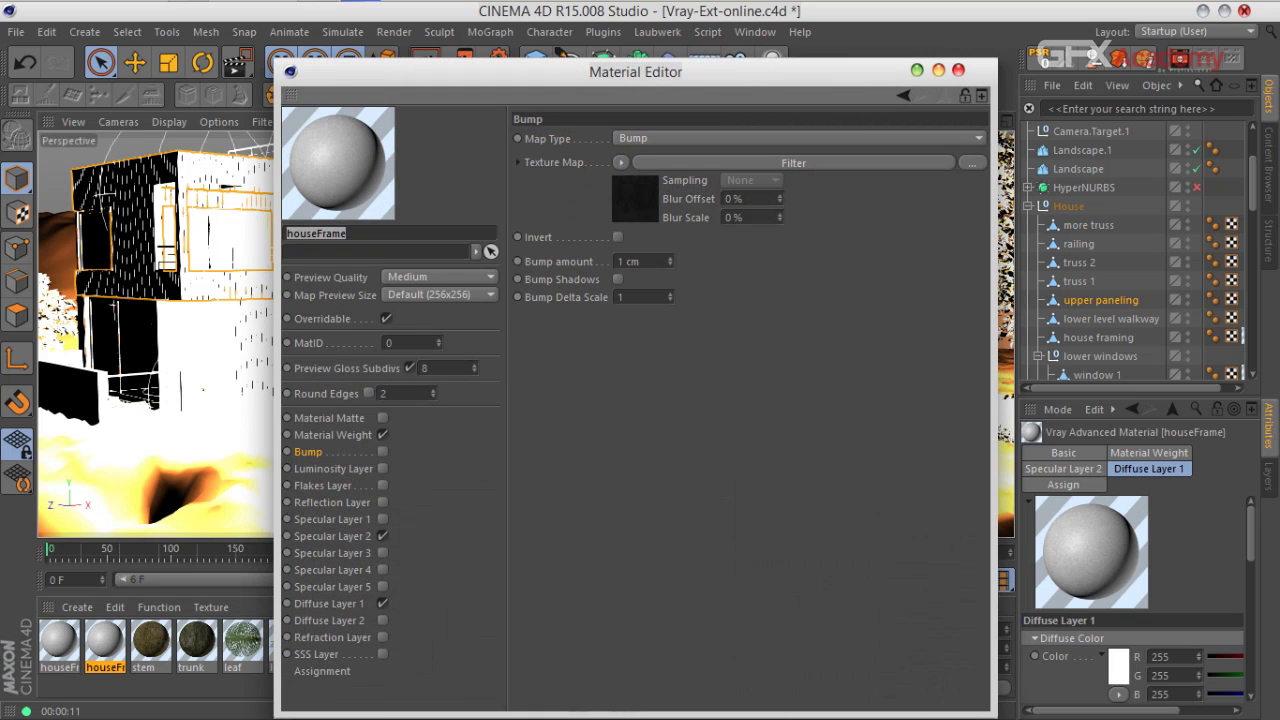
# Step: Enable the Bump channel in both the original houseFrame material and its copy
pyautogui.click(332, 536)
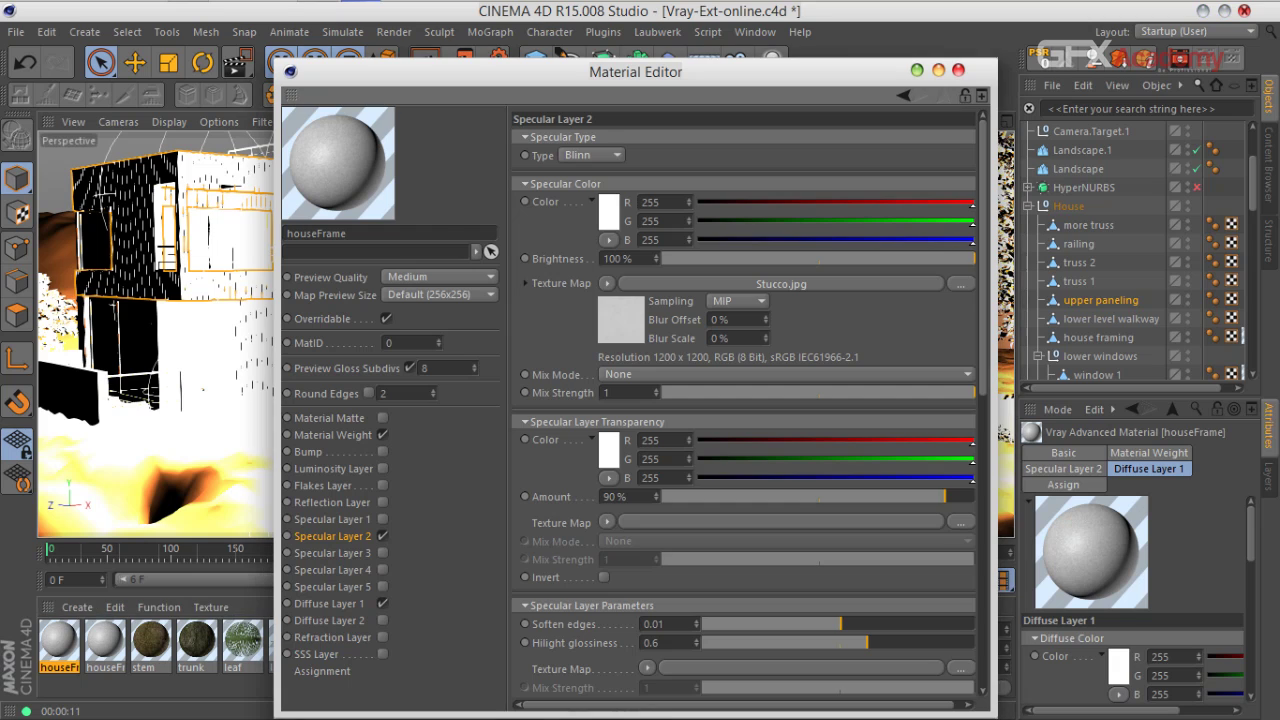
pyautogui.click(59, 641)
pyautogui.click(382, 452)
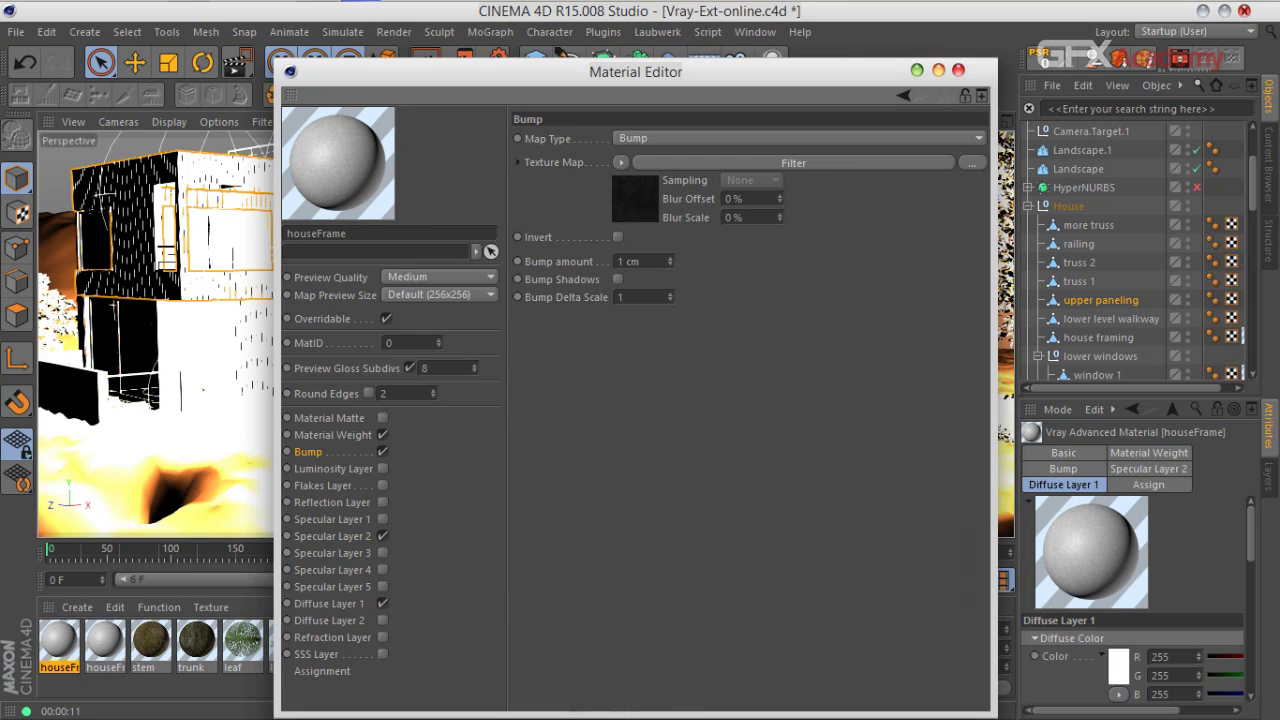
pyautogui.click(105, 641)
pyautogui.click(382, 451)
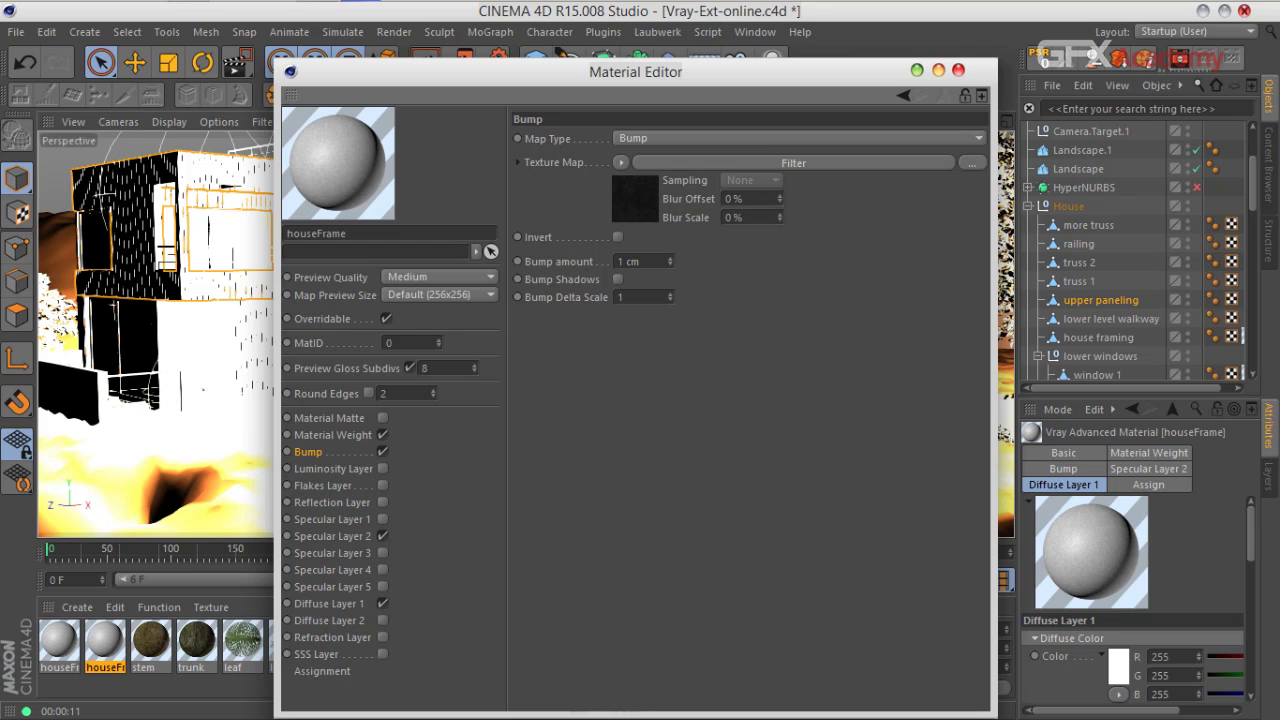
# Step: Replace the Specular Layer 2 color texture of the copied material with concrete.jpg, copying the image to the project location
pyautogui.click(332, 536)
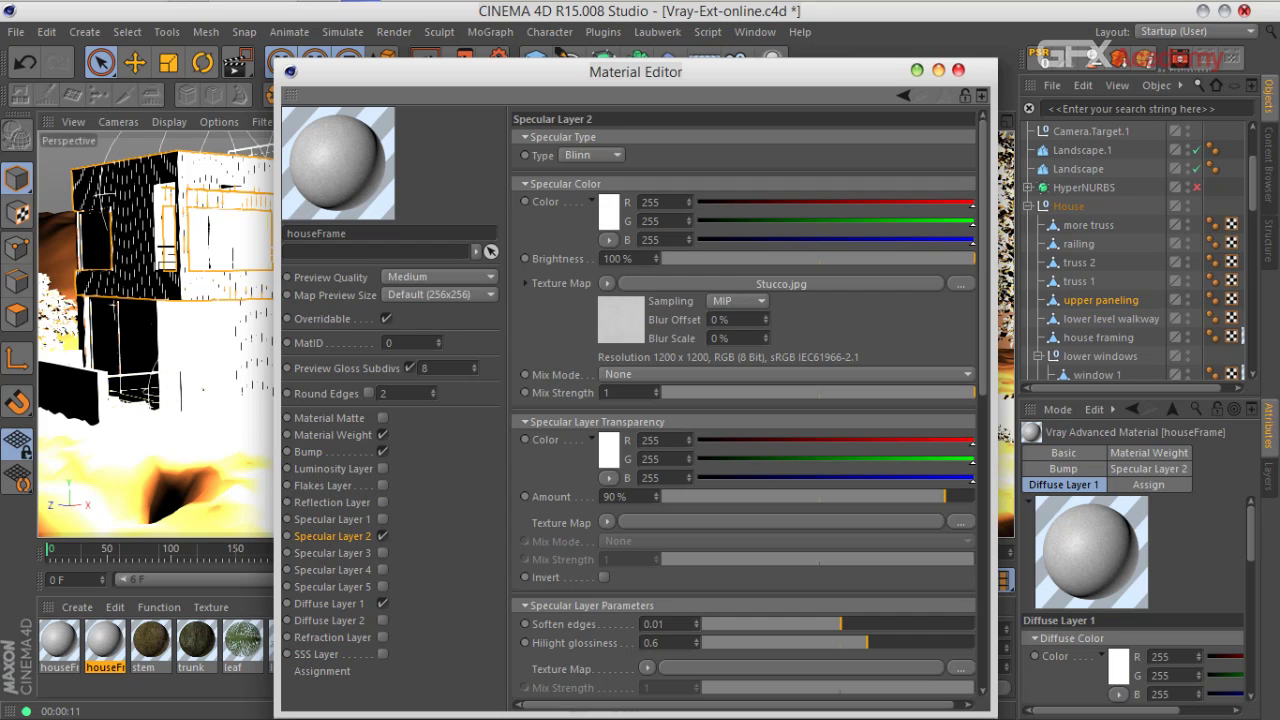
pyautogui.click(961, 523)
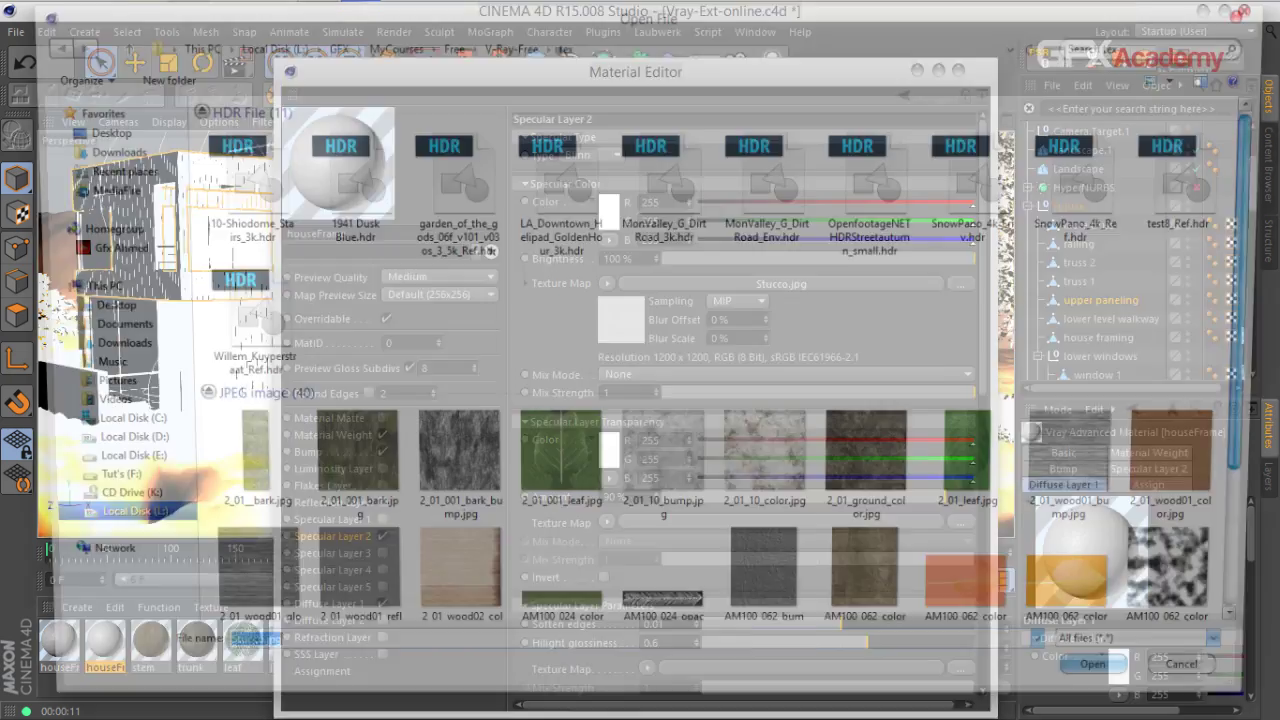
pyautogui.click(880, 345)
pyautogui.scroll(-4, 880, 345)
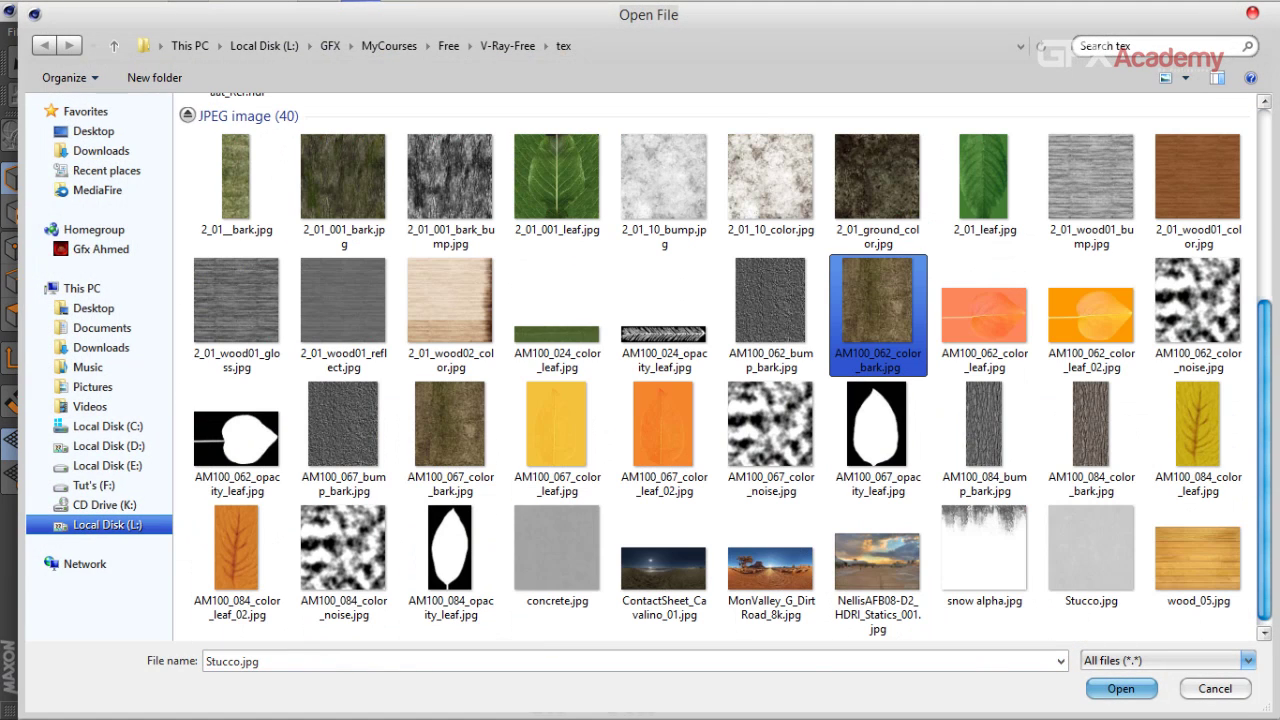
pyautogui.click(663, 565)
pyautogui.click(557, 550)
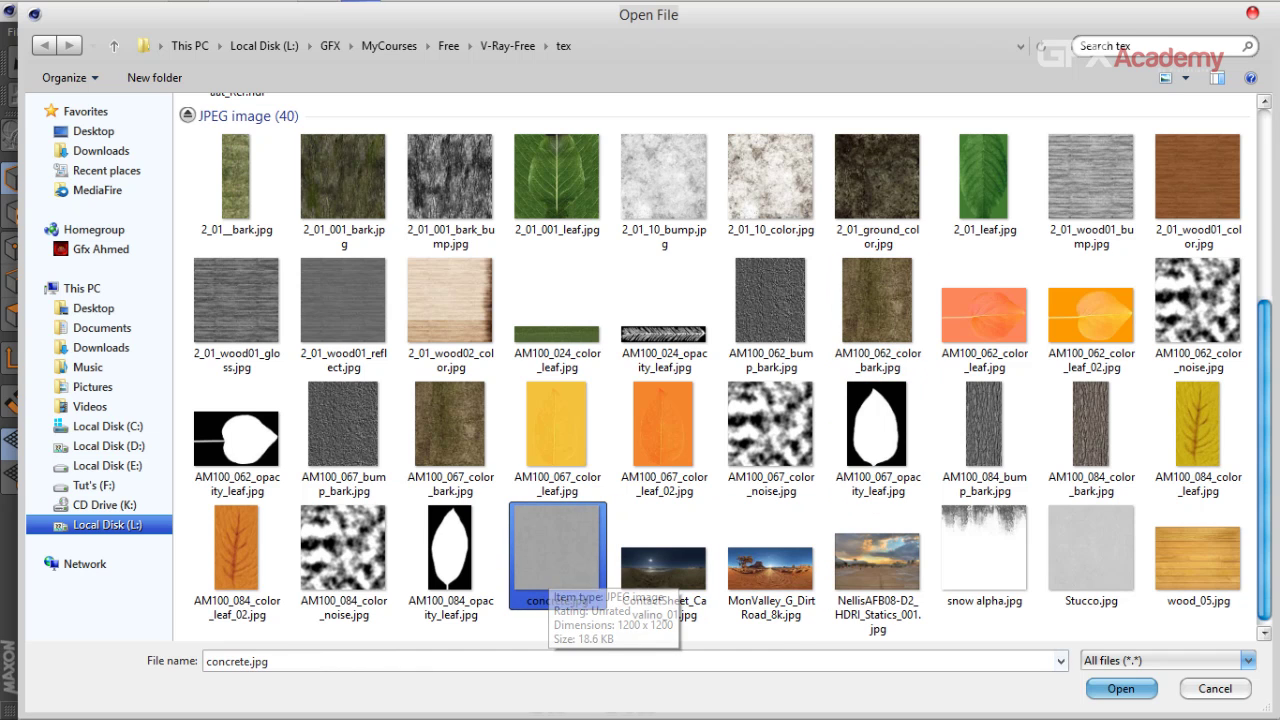
pyautogui.doubleClick(553, 565)
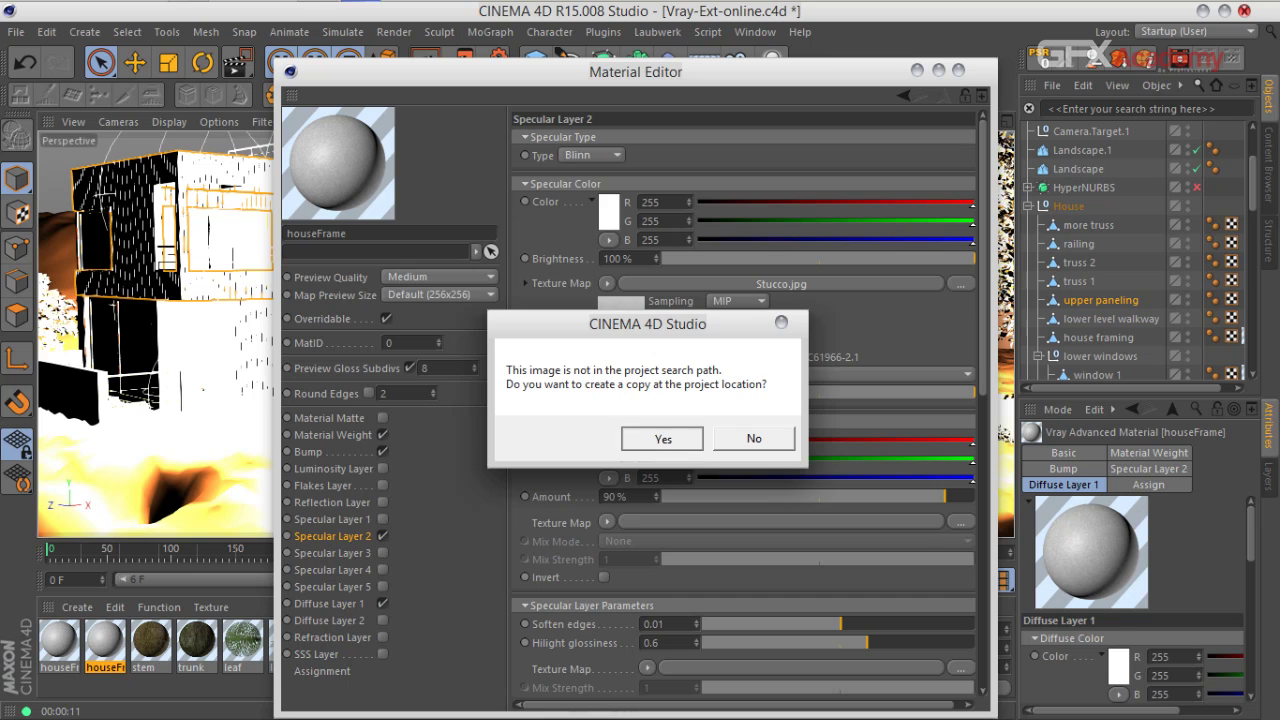
pyautogui.click(662, 437)
# Step: Load concrete.jpg as the Diffuse Layer 1 color texture, copy it into the project and set the diffuse brightness to 100%
pyautogui.click(330, 604)
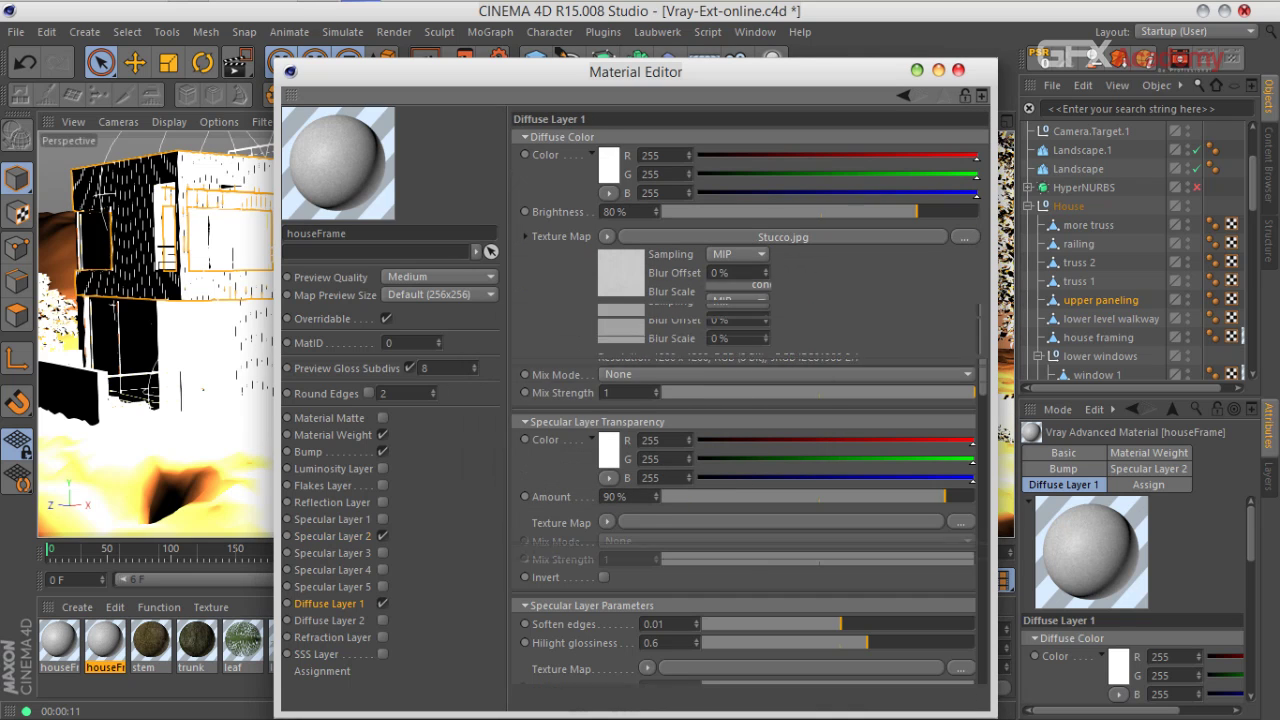
pyautogui.click(964, 237)
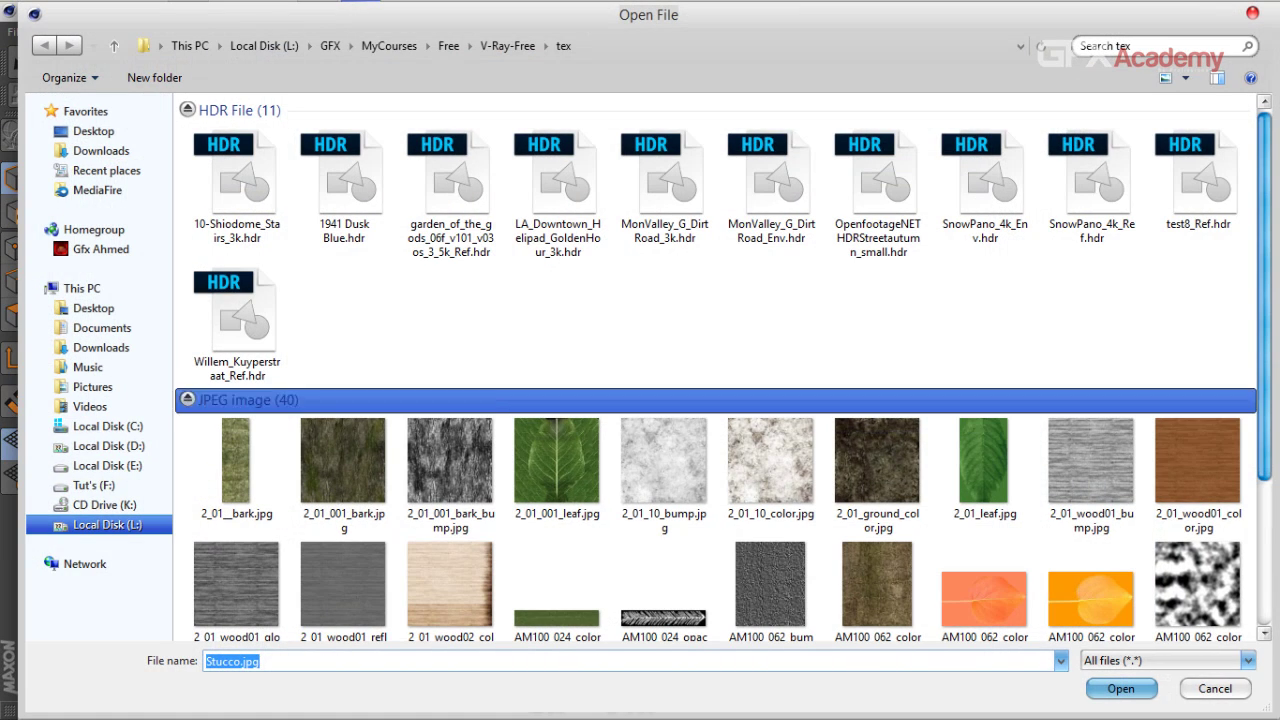
pyautogui.click(980, 325)
pyautogui.scroll(-3, 985, 325)
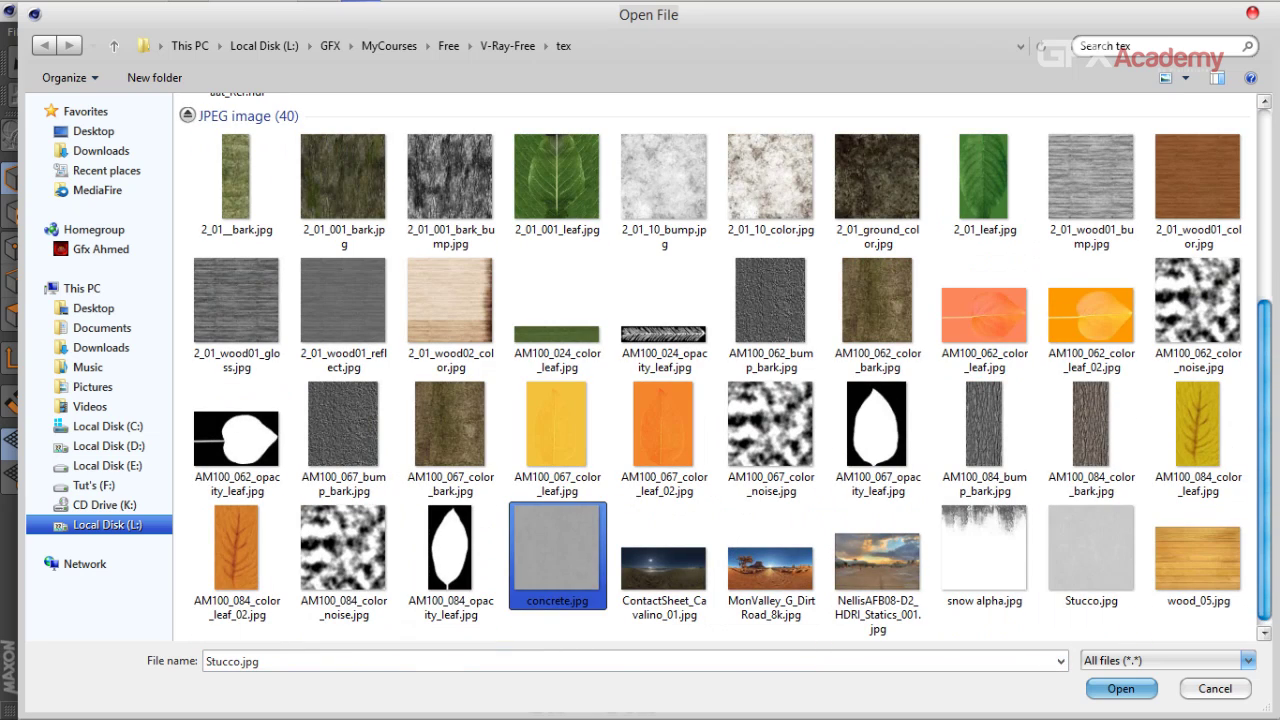
pyautogui.doubleClick(557, 555)
pyautogui.click(663, 437)
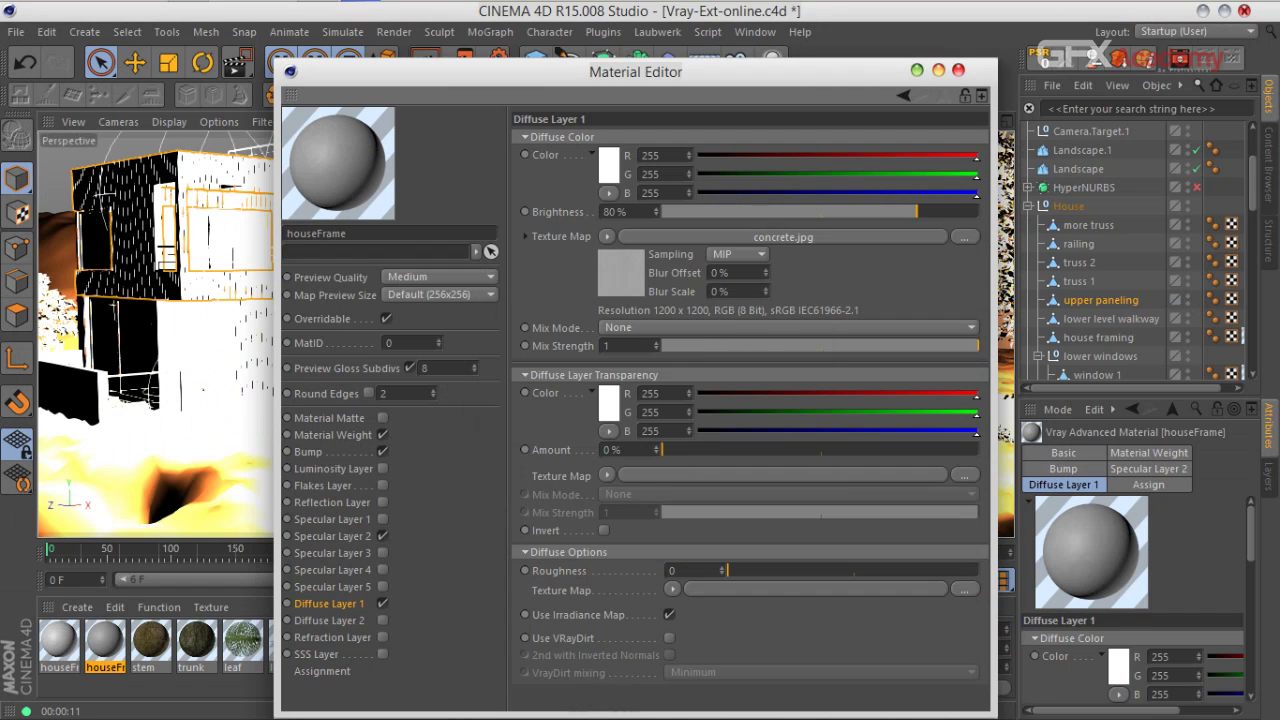
pyautogui.moveTo(917, 212); pyautogui.dragTo(979, 212)
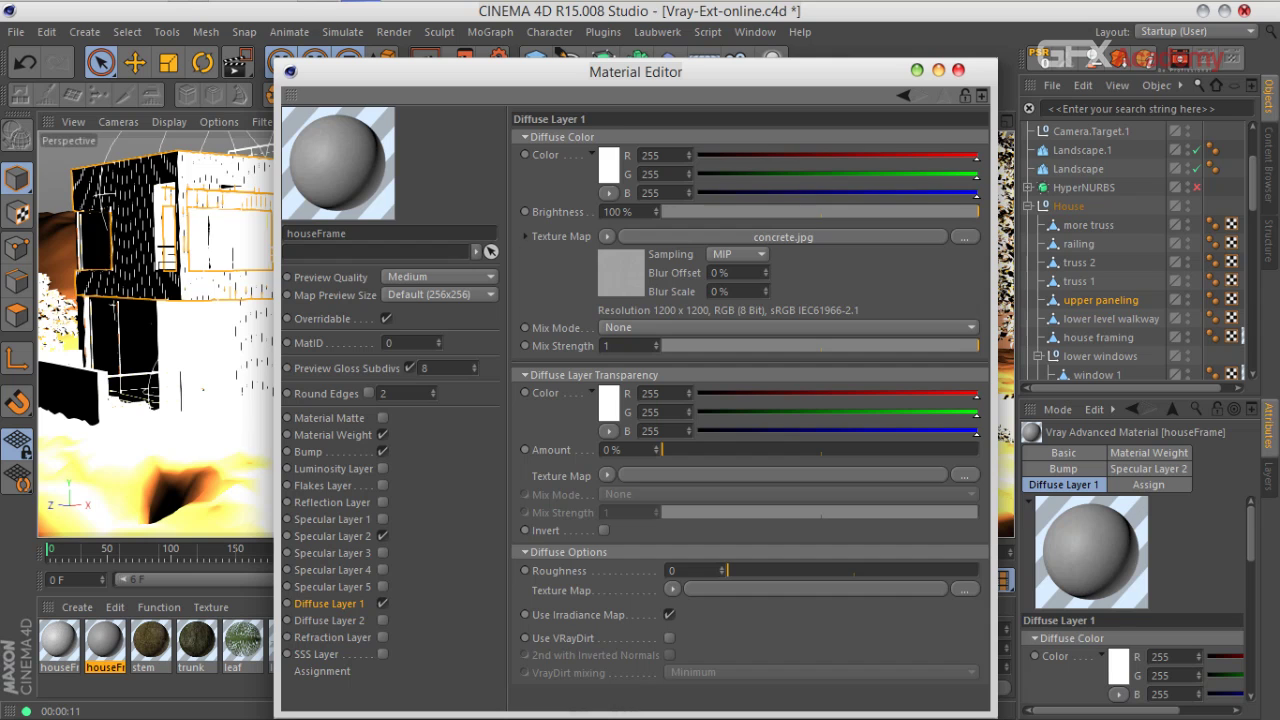
# Step: Set the highlight glossiness of Specular Layer 2 to 0.69
pyautogui.click(332, 536)
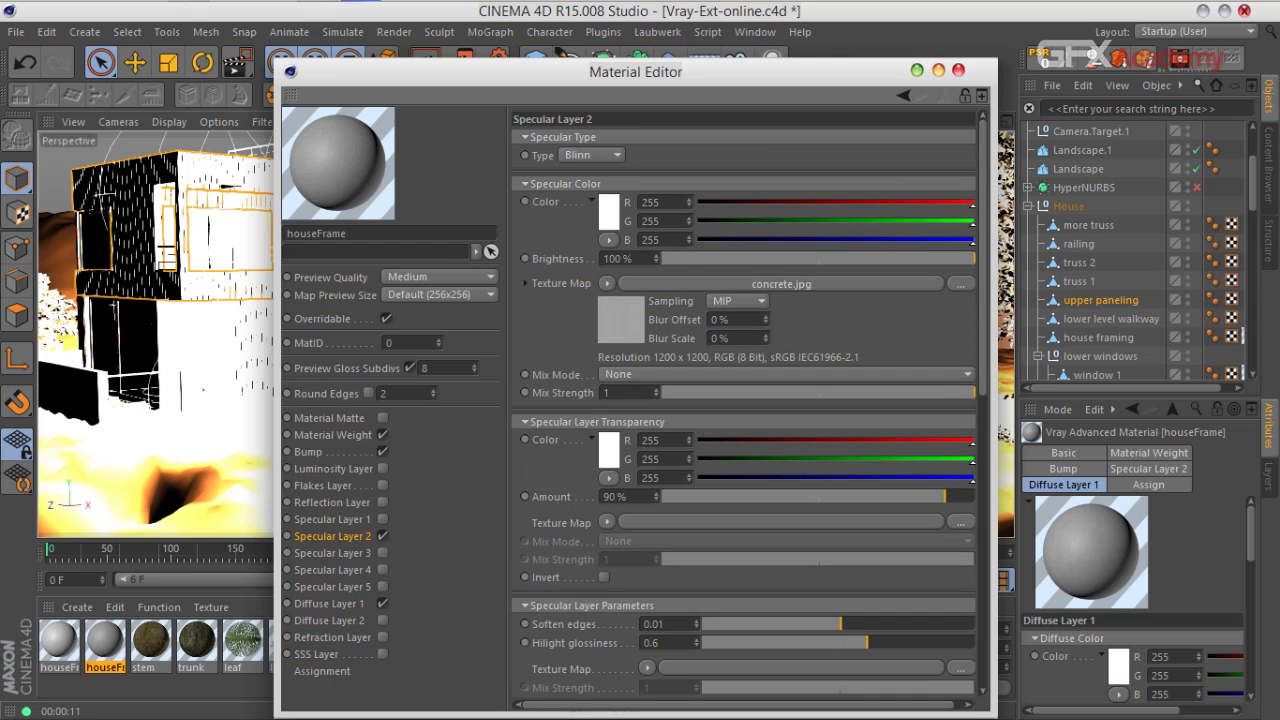
pyautogui.scroll(-10, 745, 400)
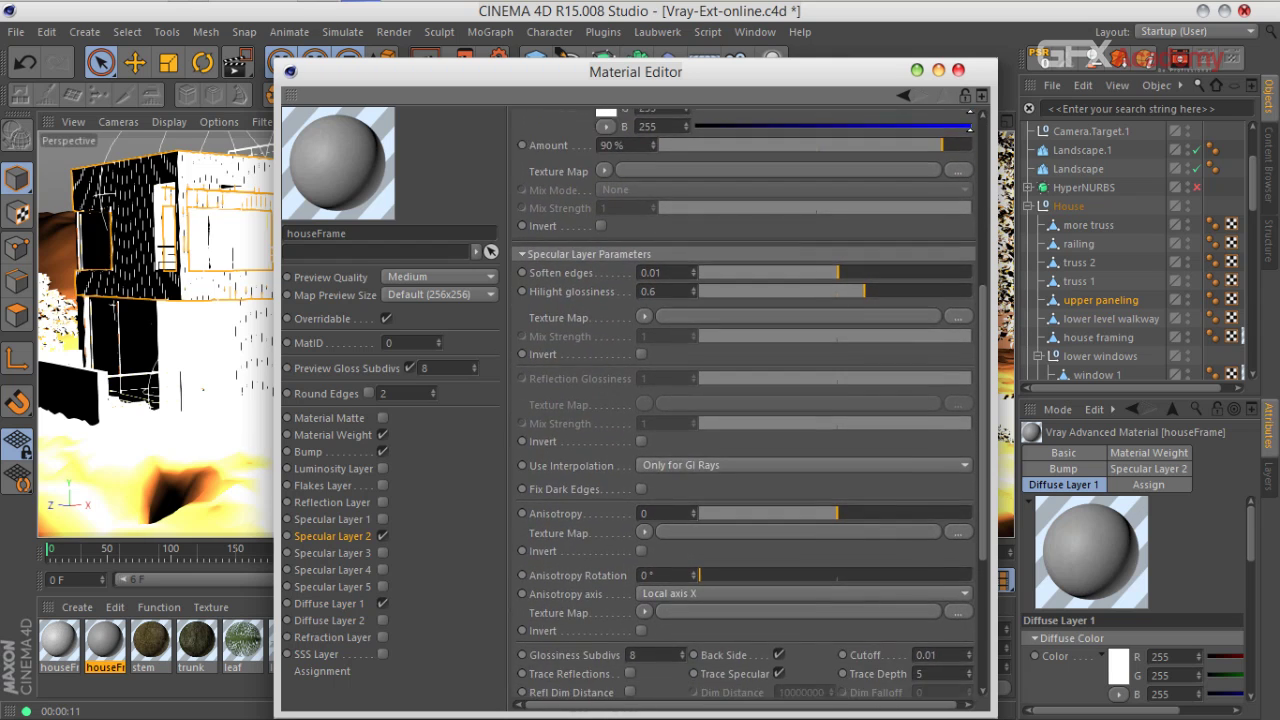
pyautogui.scroll(-1, 745, 400)
pyautogui.scroll(9, 745, 400)
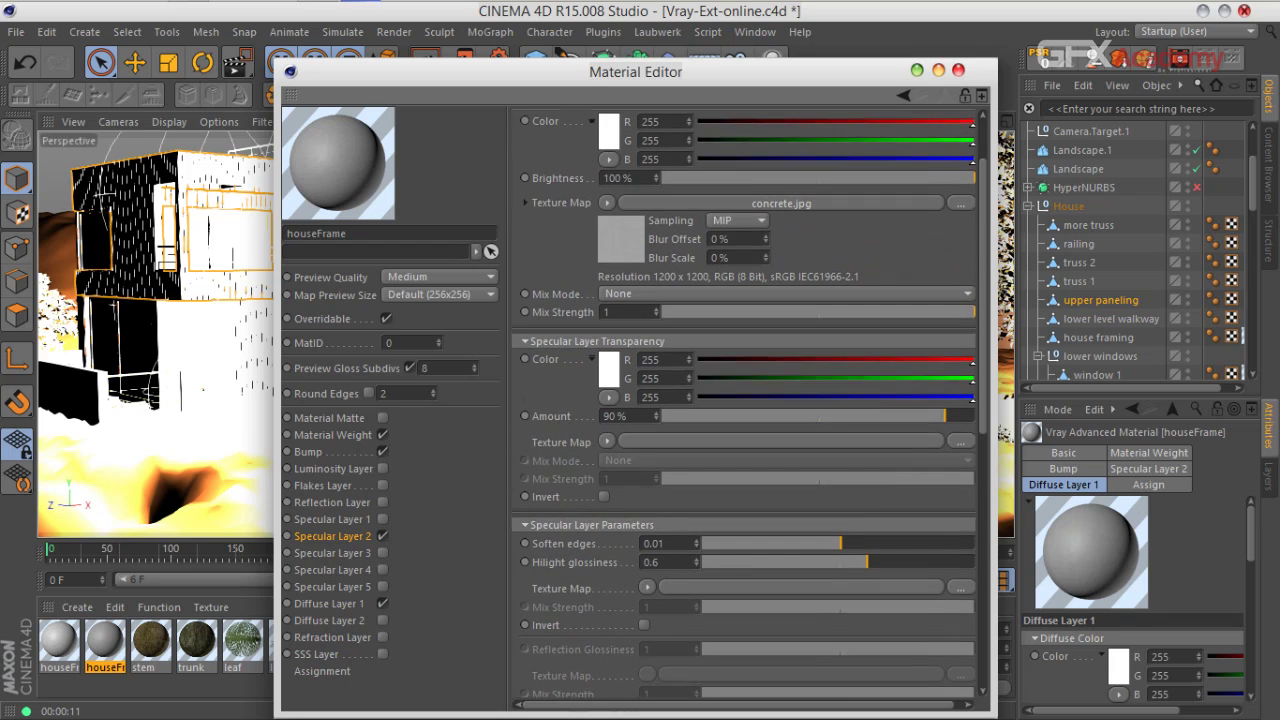
pyautogui.moveTo(866, 570); pyautogui.dragTo(891, 570)
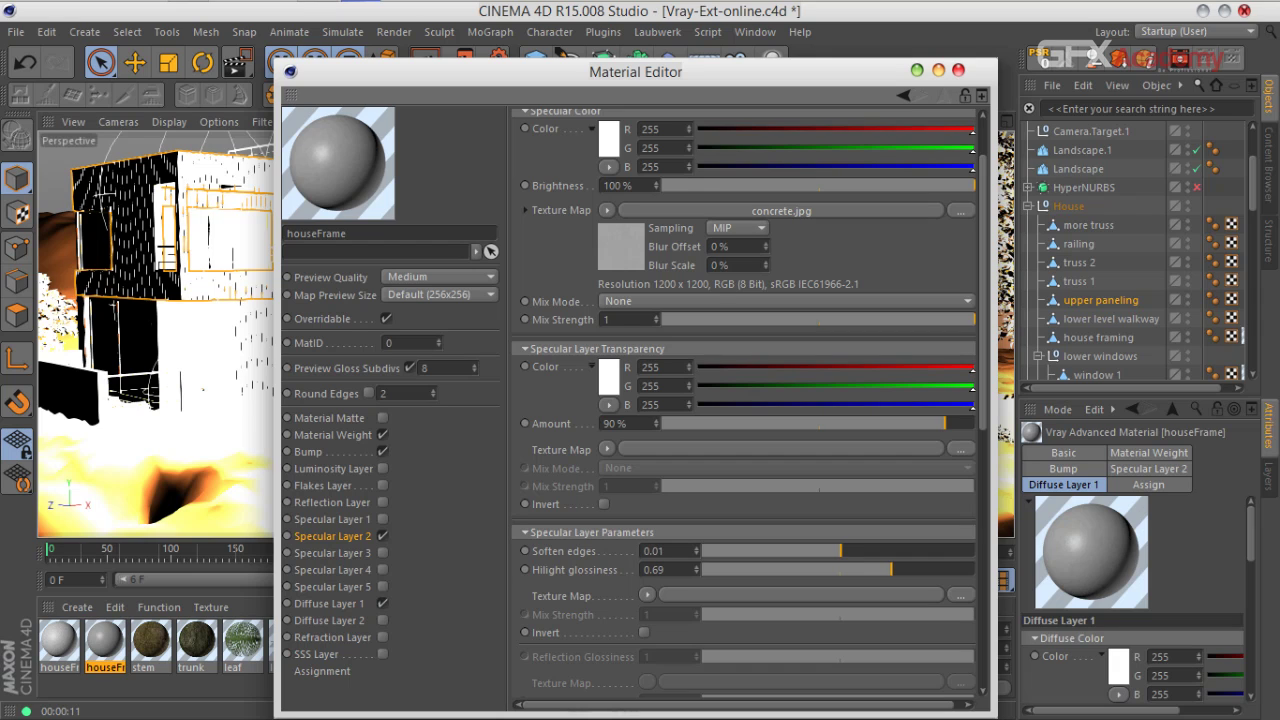
# Step: Replace the texture inside the bump's Filter shader with concrete.jpg, copying the image to the project location
pyautogui.click(308, 452)
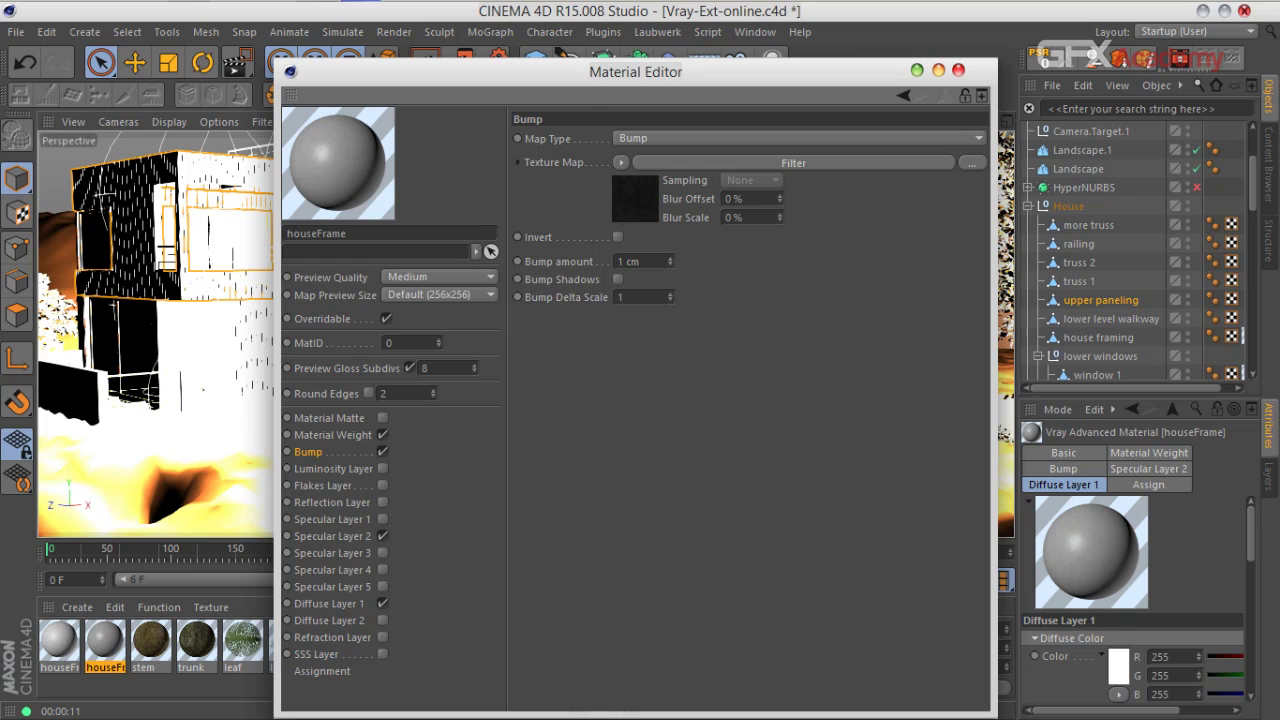
pyautogui.click(793, 163)
pyautogui.click(969, 267)
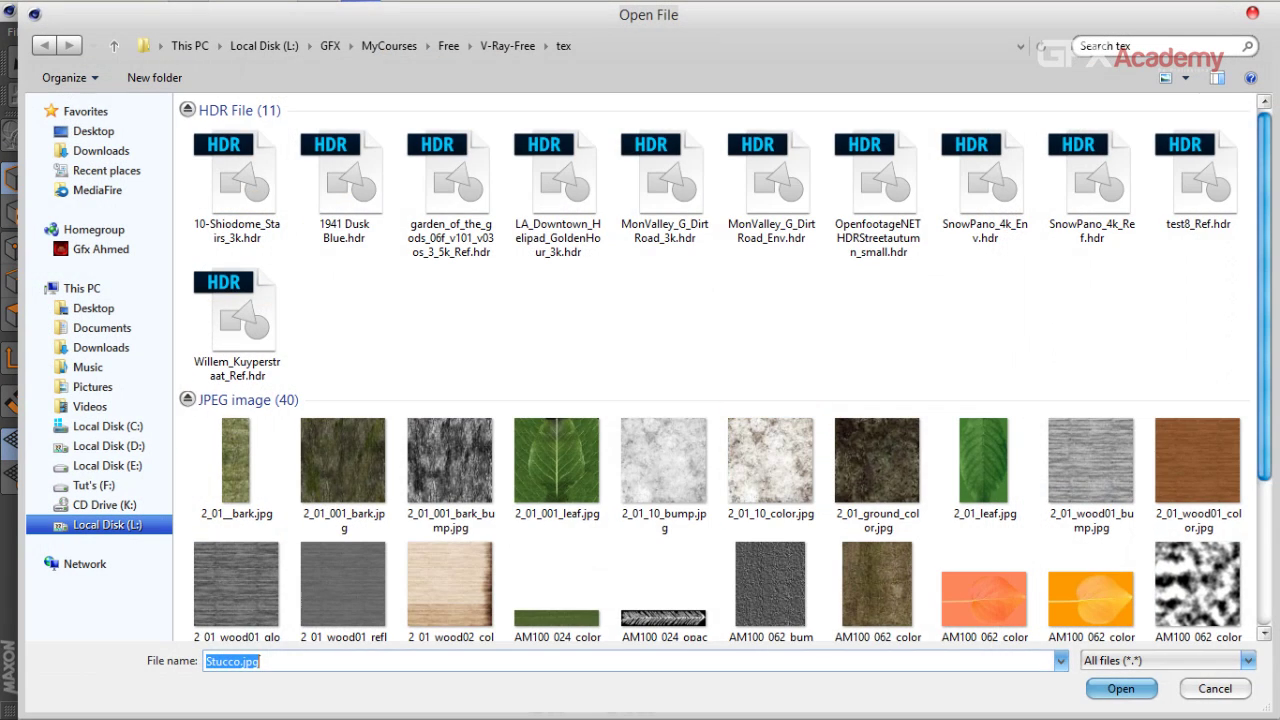
pyautogui.scroll(-3, 771, 310)
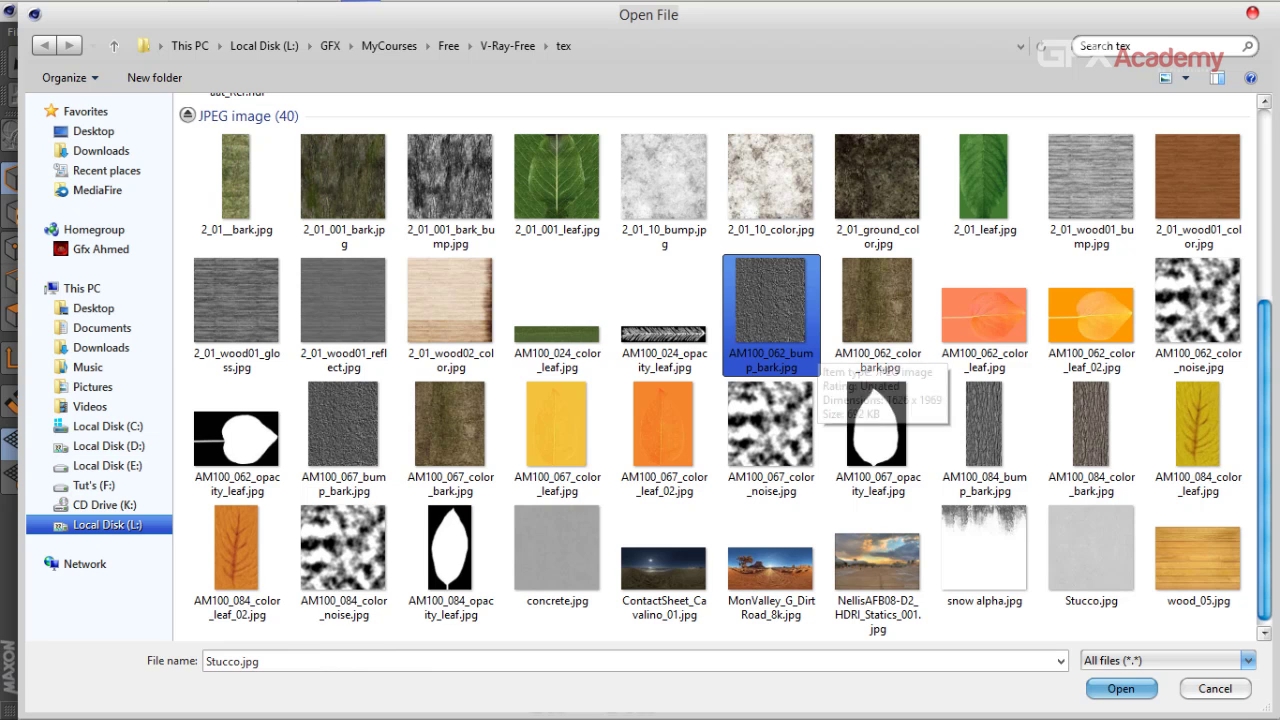
pyautogui.click(557, 555)
pyautogui.press('Return')
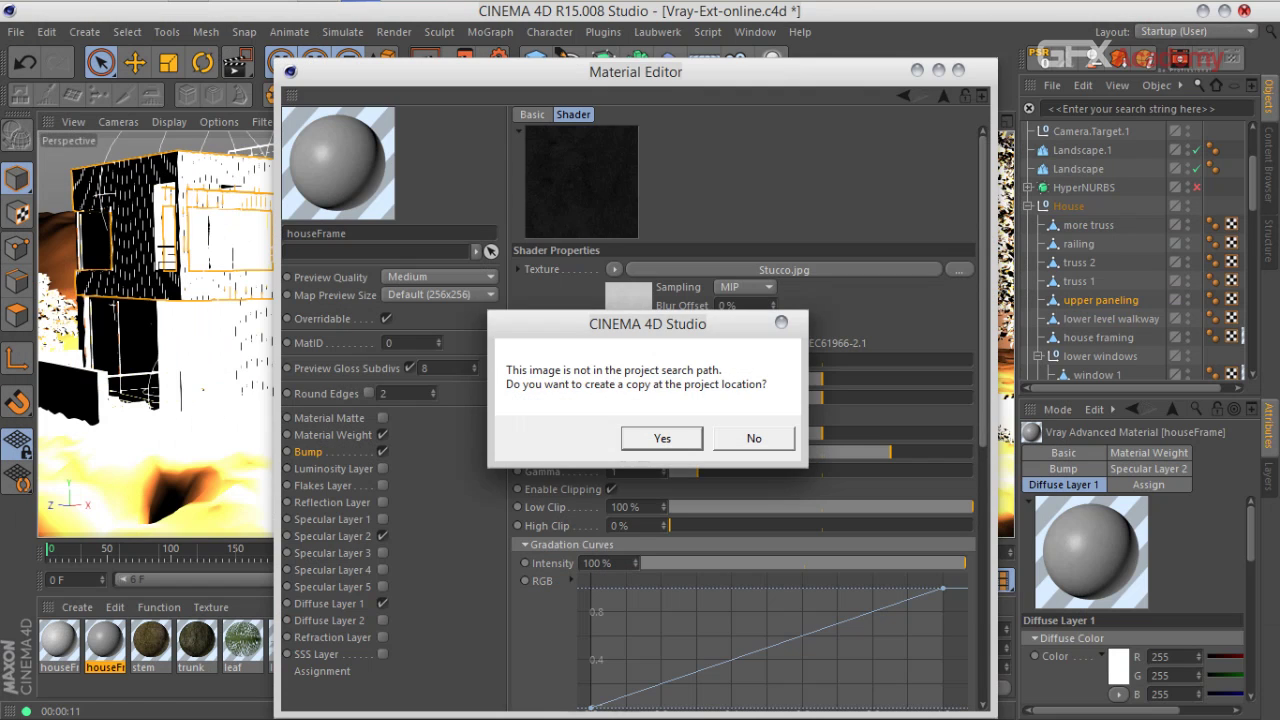
pyautogui.click(660, 437)
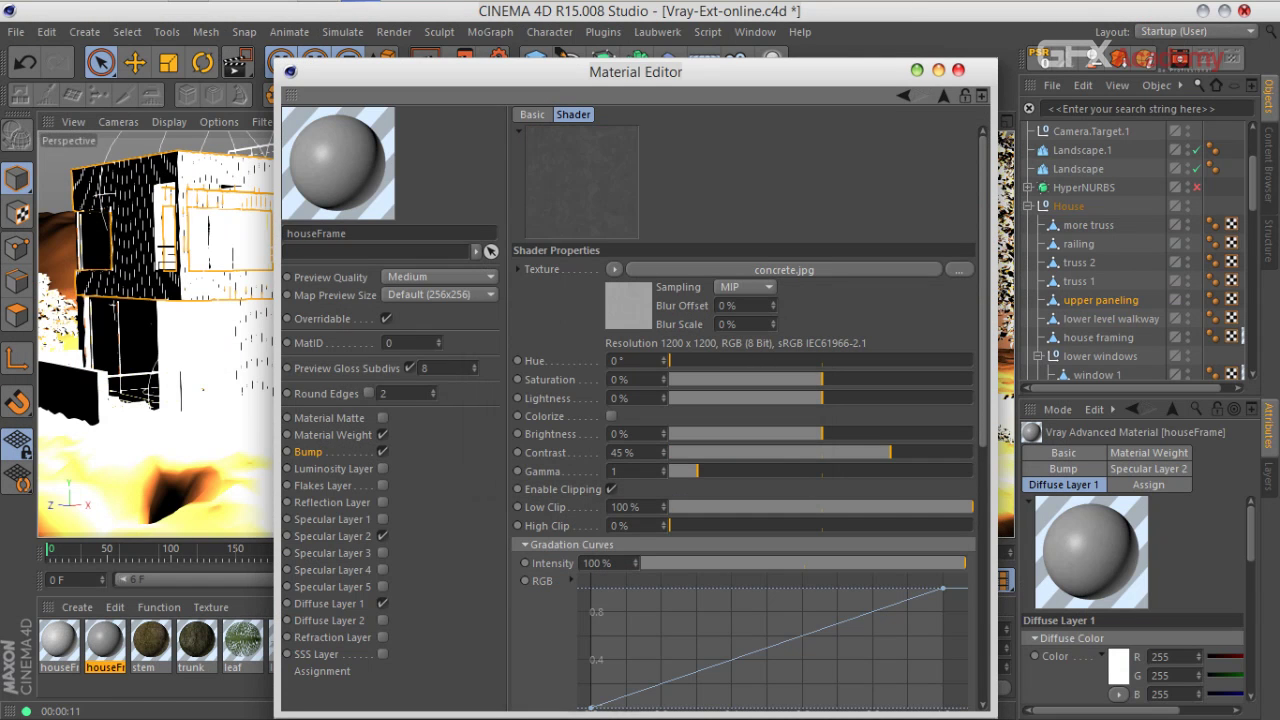
# Step: Adjust the bump filter to 56% contrast, 0.66 gamma, 0% low clip and 100% high clip
pyautogui.moveTo(890, 453)
pyautogui.mouseDown()
pyautogui.moveTo(863, 453)
pyautogui.moveTo(889, 453)
pyautogui.mouseUp()
pyautogui.moveTo(984, 422); pyautogui.dragTo(984, 456)
pyautogui.click(803, 461)
pyautogui.moveTo(738, 442); pyautogui.dragTo(733, 442)
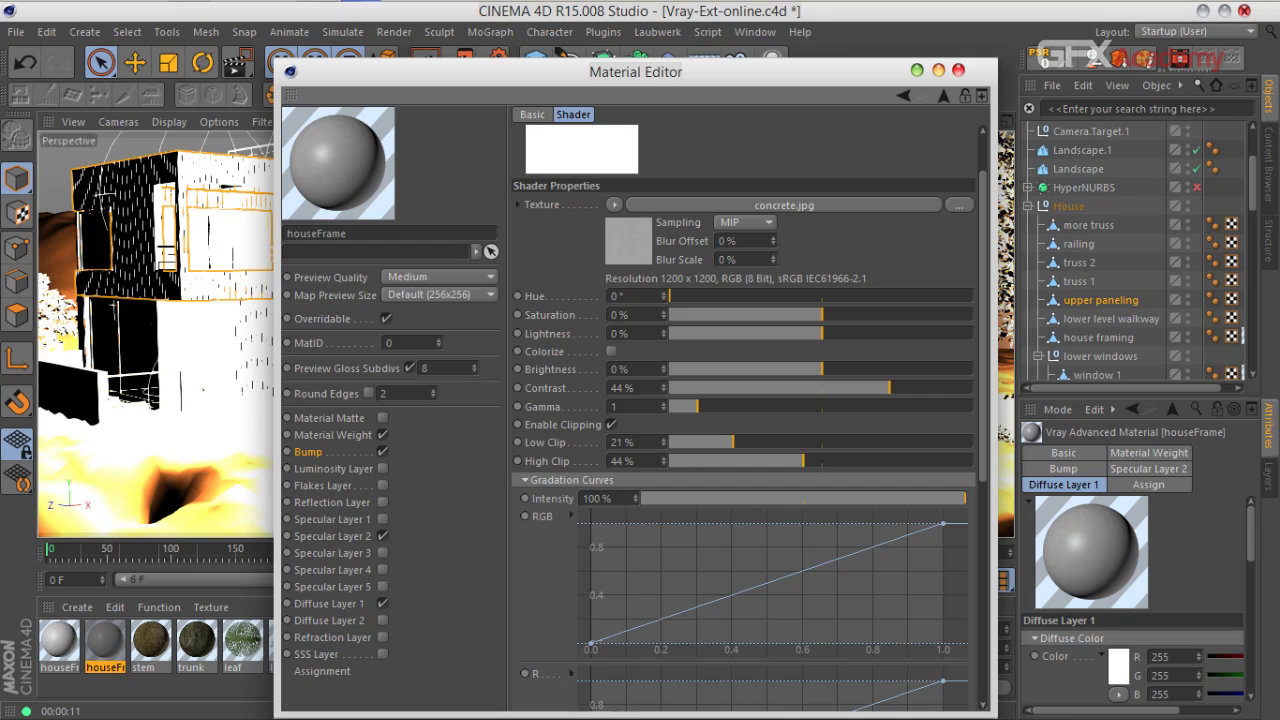
pyautogui.moveTo(803, 461); pyautogui.dragTo(984, 420)
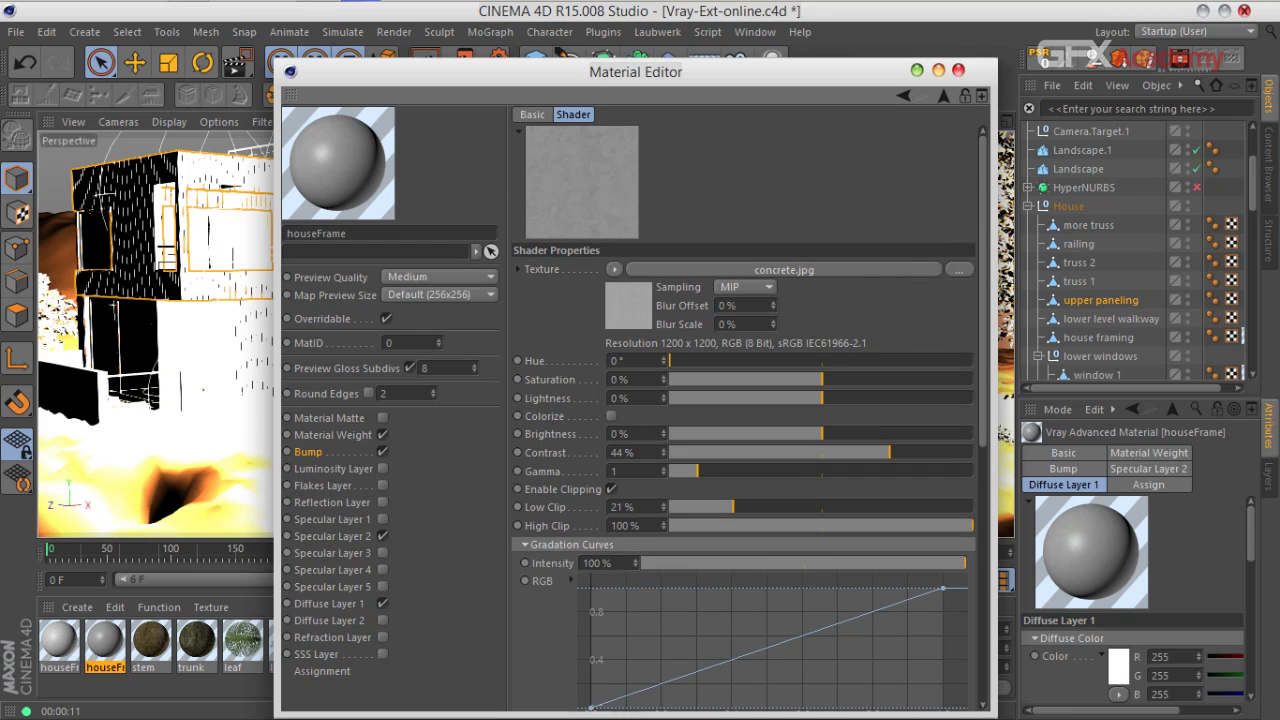
pyautogui.moveTo(733, 507); pyautogui.dragTo(668, 507)
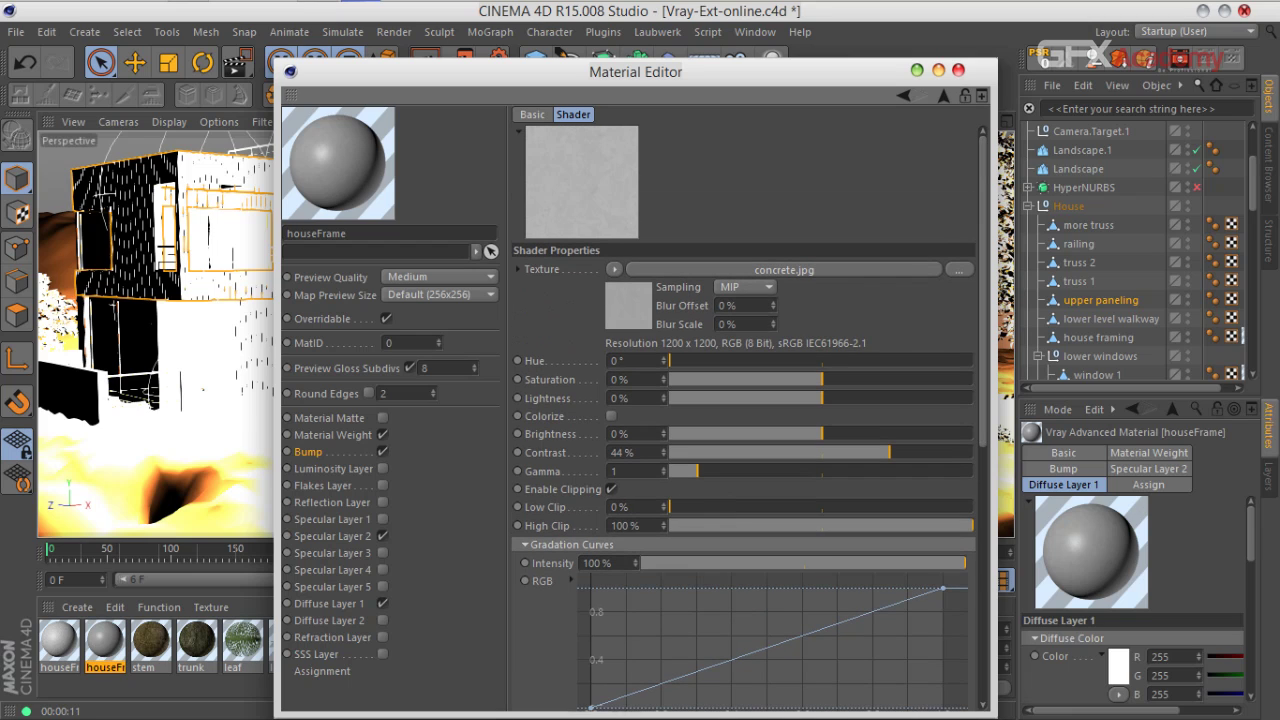
pyautogui.moveTo(889, 452); pyautogui.dragTo(907, 452)
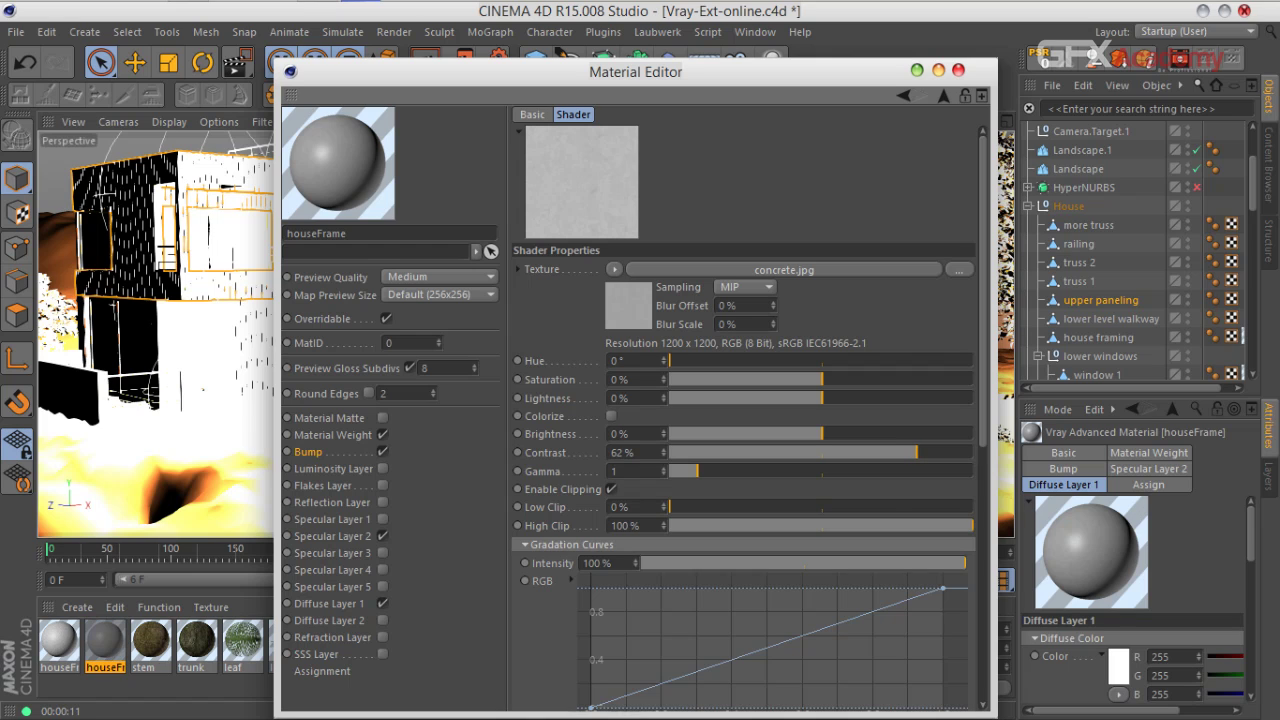
pyautogui.moveTo(697, 471); pyautogui.dragTo(685, 471)
# Step: Check the concrete material in a separate enlarged preview window, and close the preview
pyautogui.rightClick(348, 165)
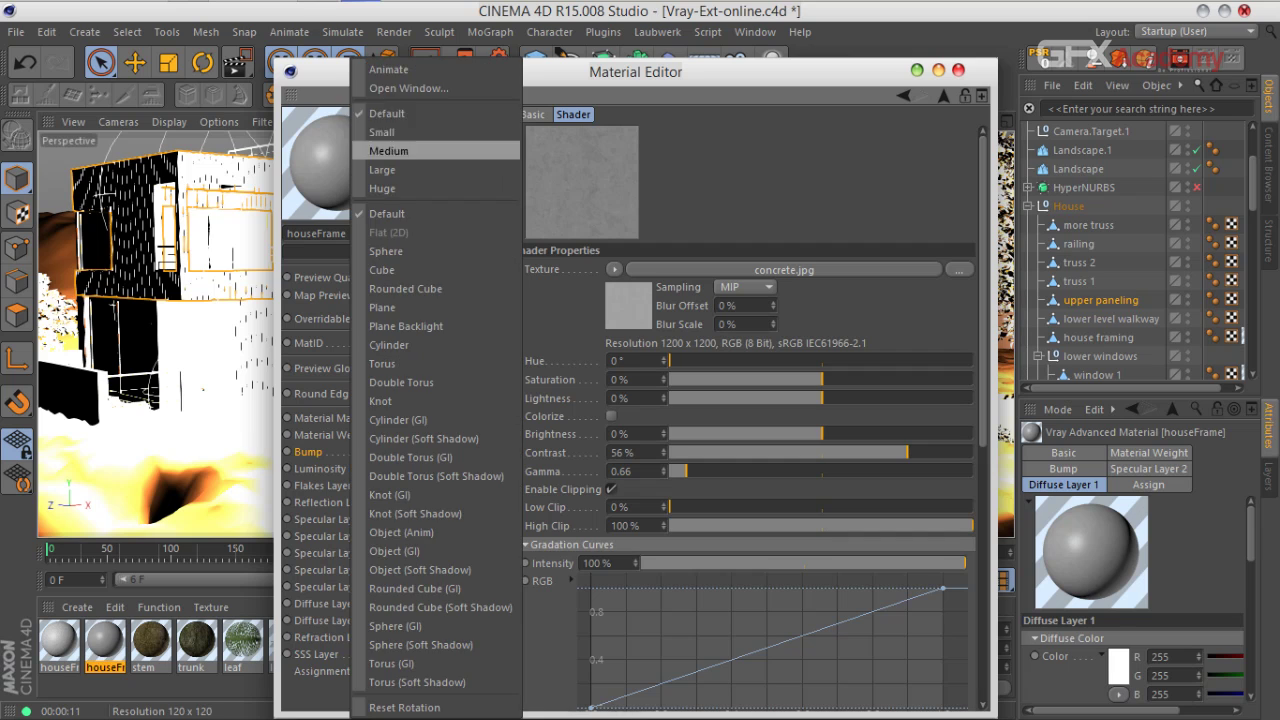
pyautogui.click(390, 88)
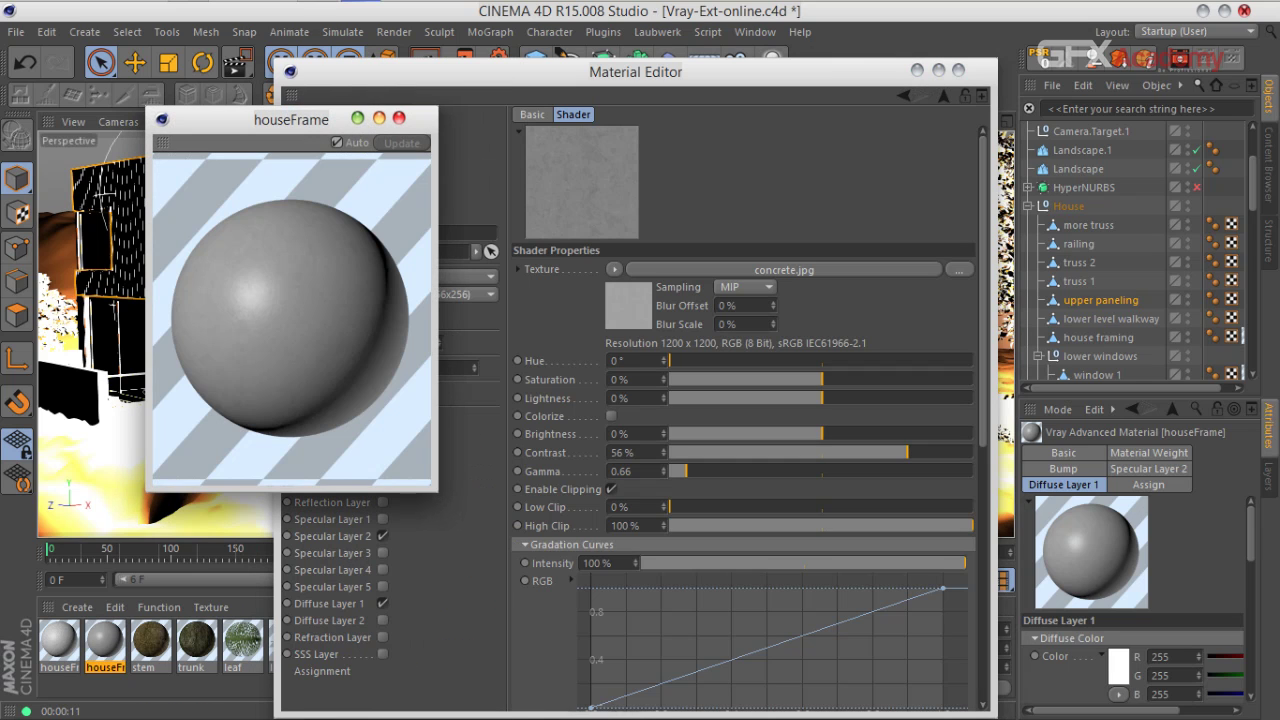
pyautogui.click(399, 118)
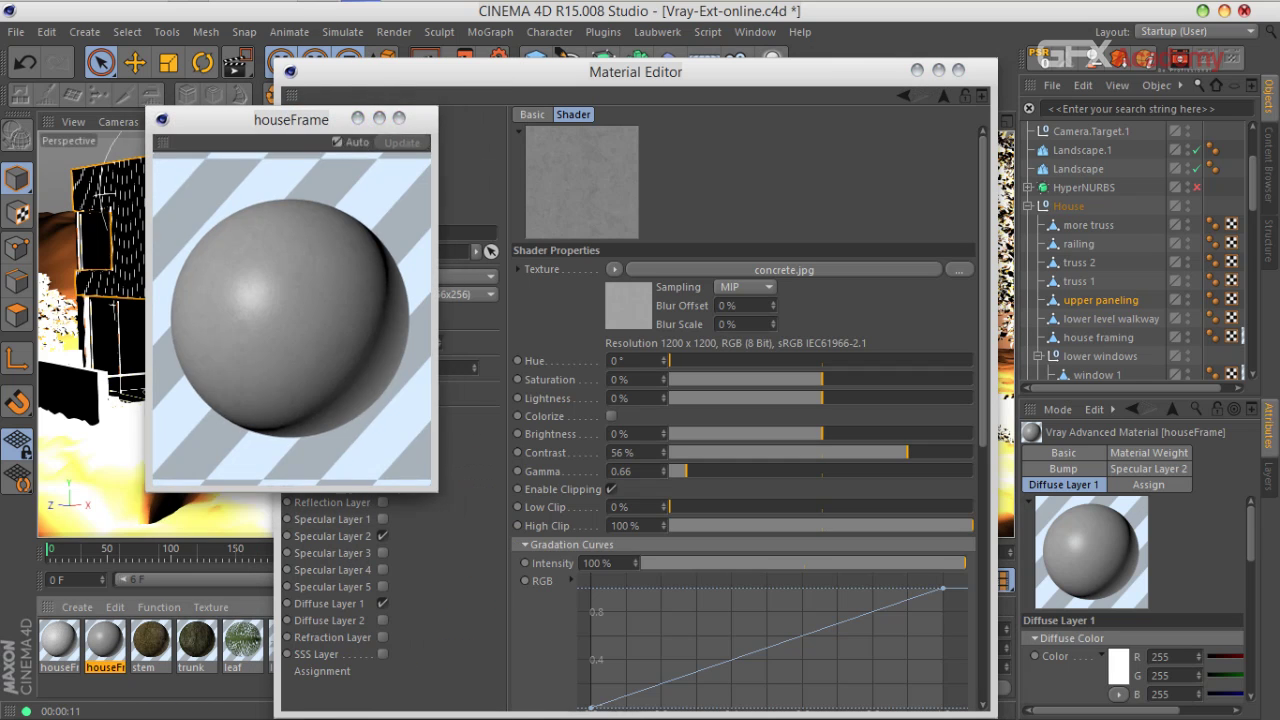
# Step: Set the highlight glossiness of the concrete material's Specular Layer 2 to 0.68
pyautogui.click(332, 553)
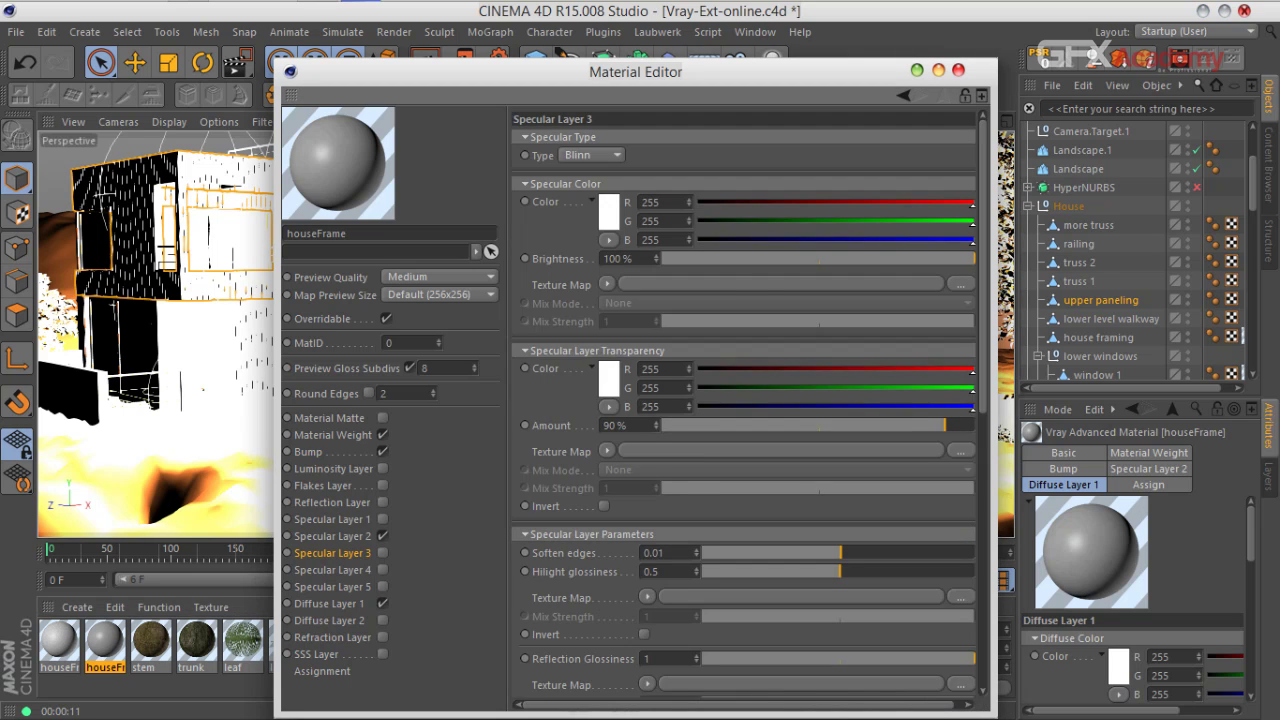
pyautogui.click(332, 536)
pyautogui.scroll(-5, 745, 400)
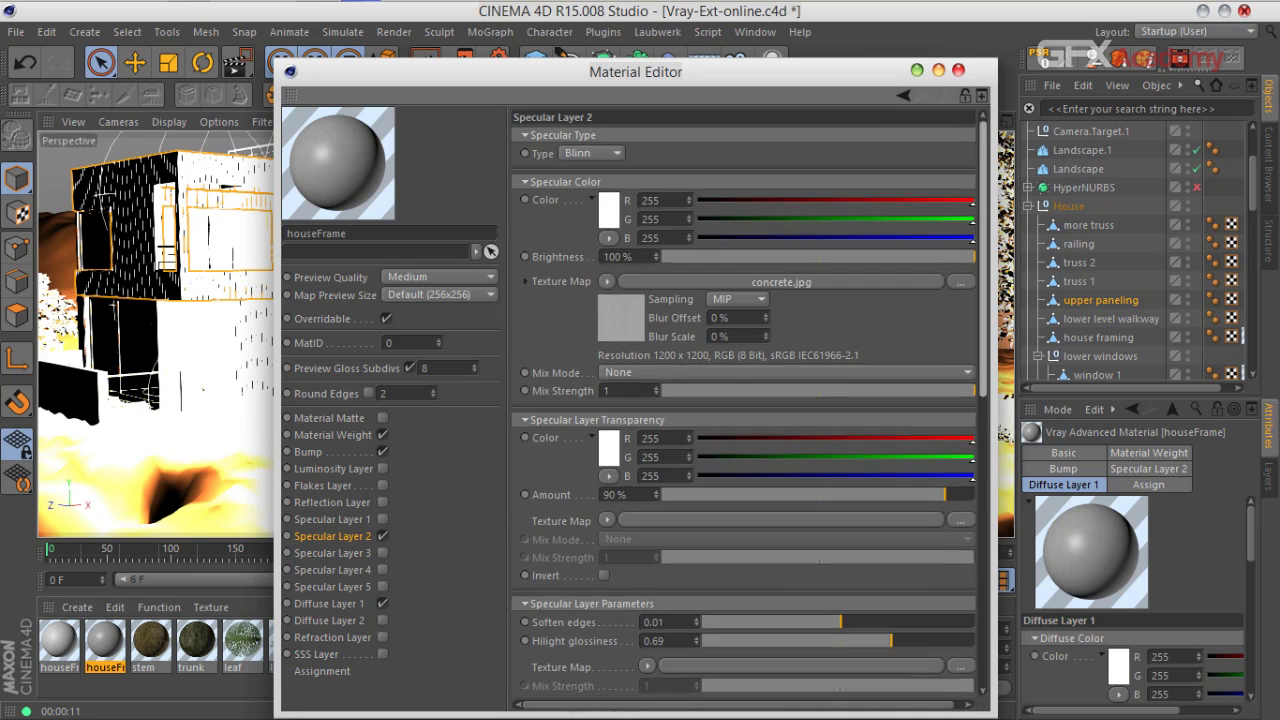
pyautogui.moveTo(983, 368); pyautogui.dragTo(983, 396)
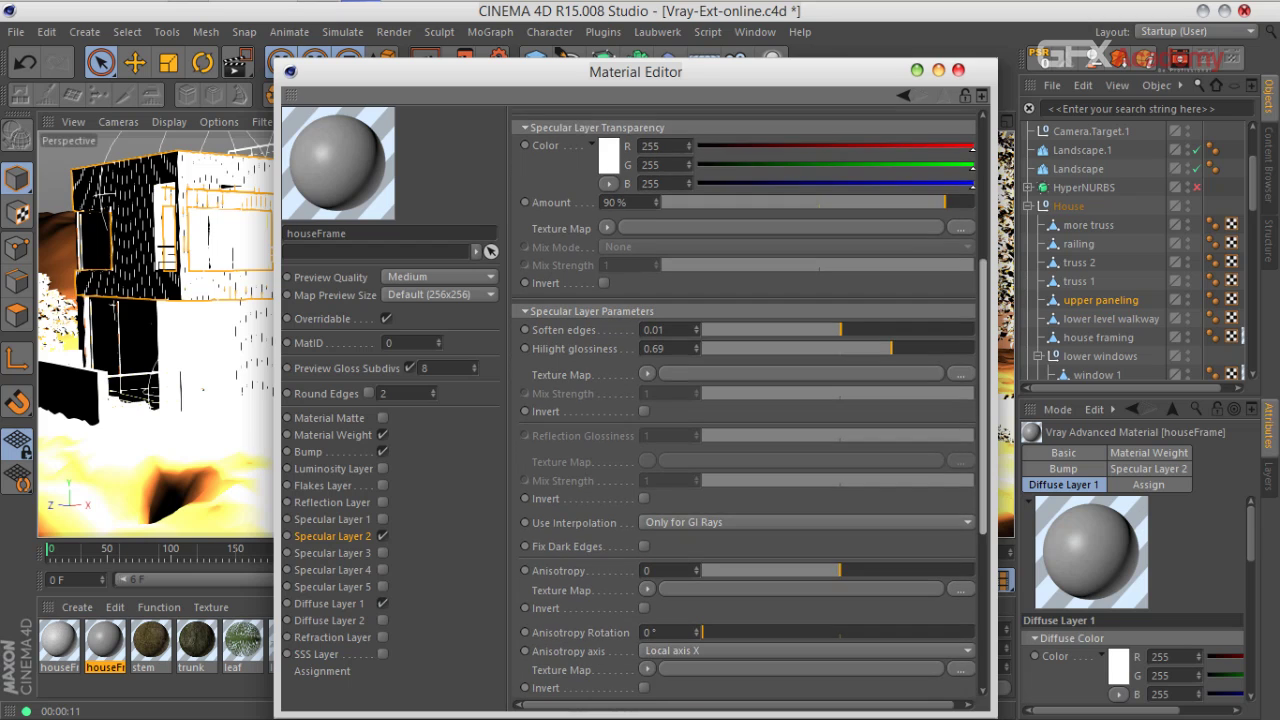
pyautogui.moveTo(891, 348)
pyautogui.mouseDown()
pyautogui.moveTo(943, 348)
pyautogui.moveTo(874, 348)
pyautogui.moveTo(888, 348)
pyautogui.mouseUp()
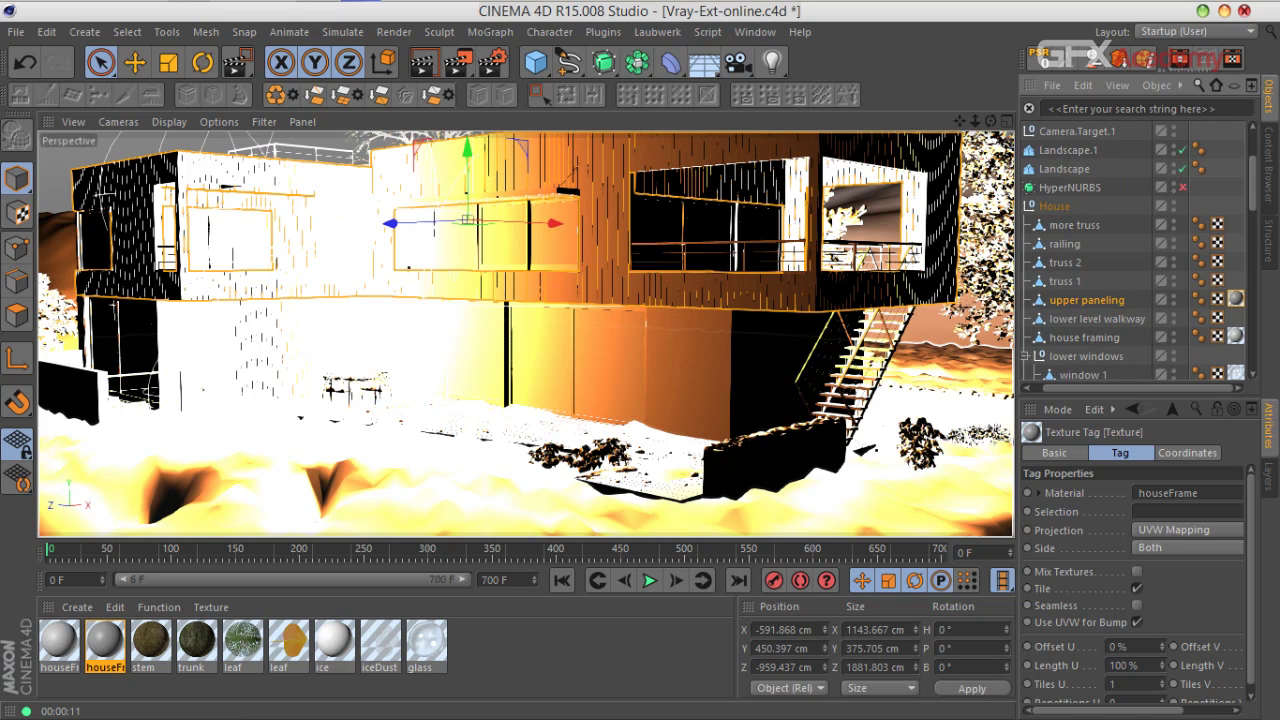
# Step: Set the concrete texture's projection on the upper paneling to Cubic, and render the viewport through the scene camera
pyautogui.click(1188, 530)
pyautogui.click(1110, 603)
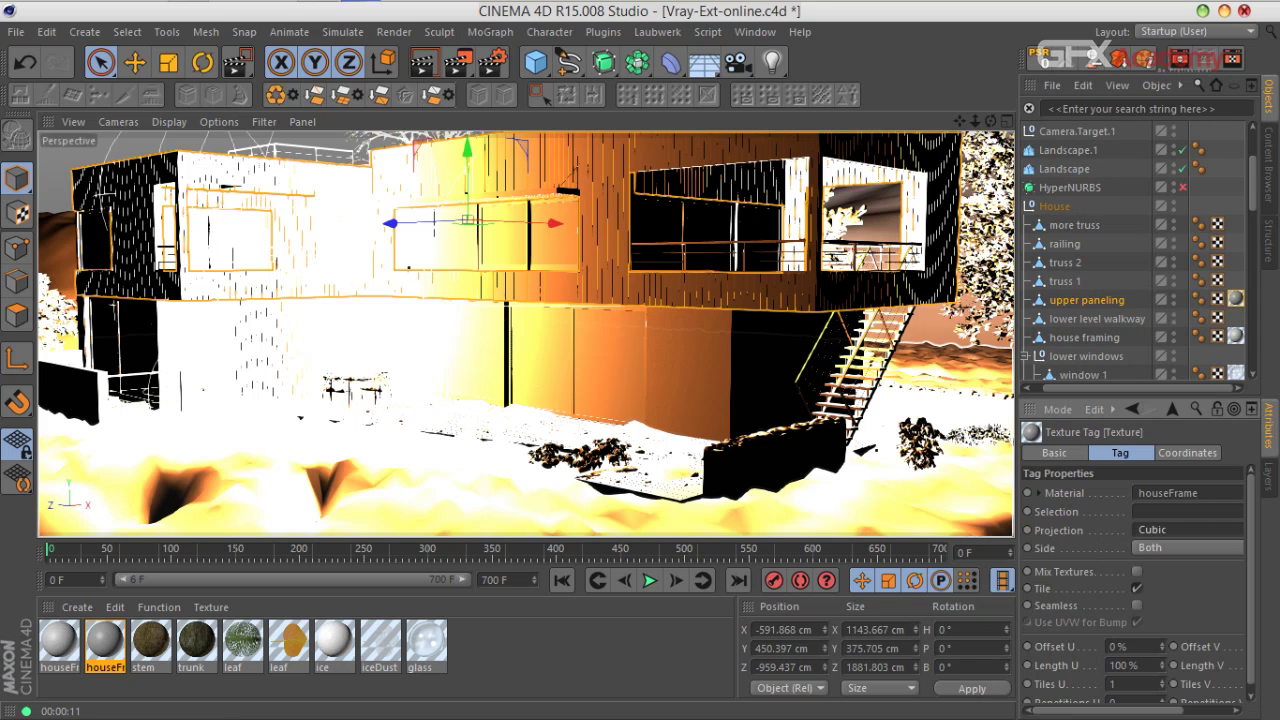
pyautogui.click(1221, 188)
pyautogui.scroll(2, 1221, 188)
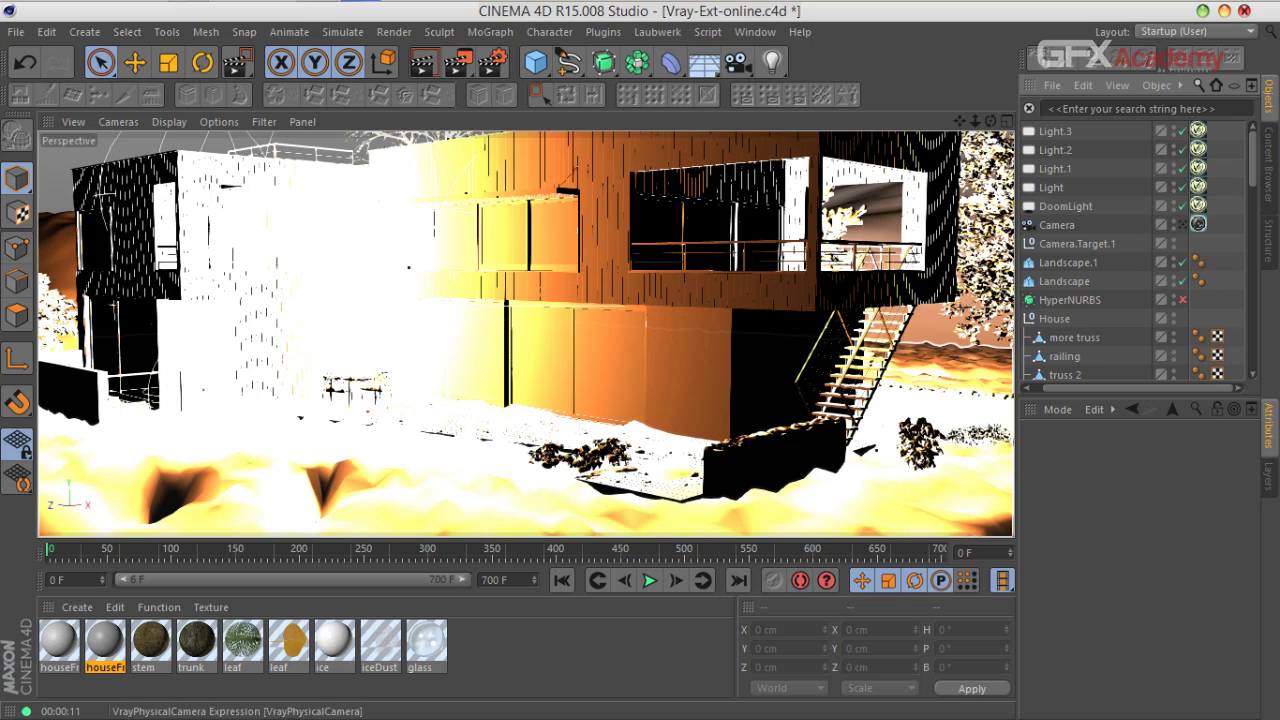
pyautogui.click(1183, 225)
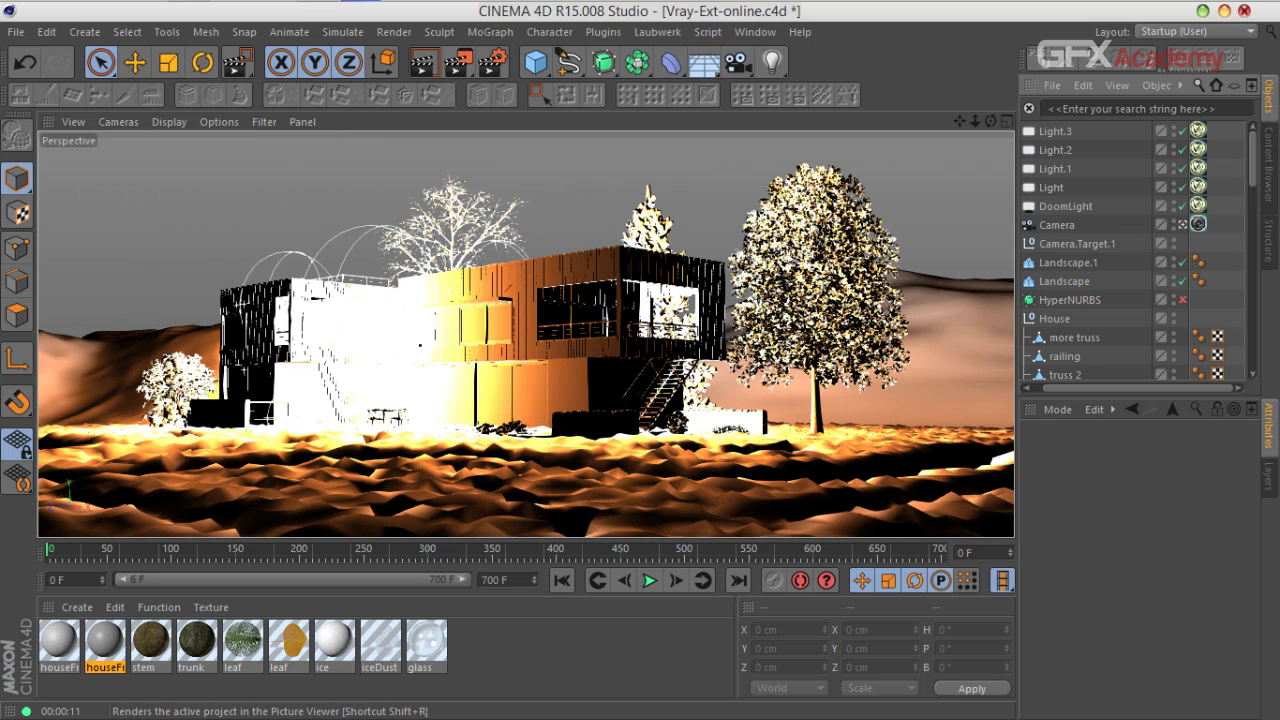
pyautogui.click(424, 62)
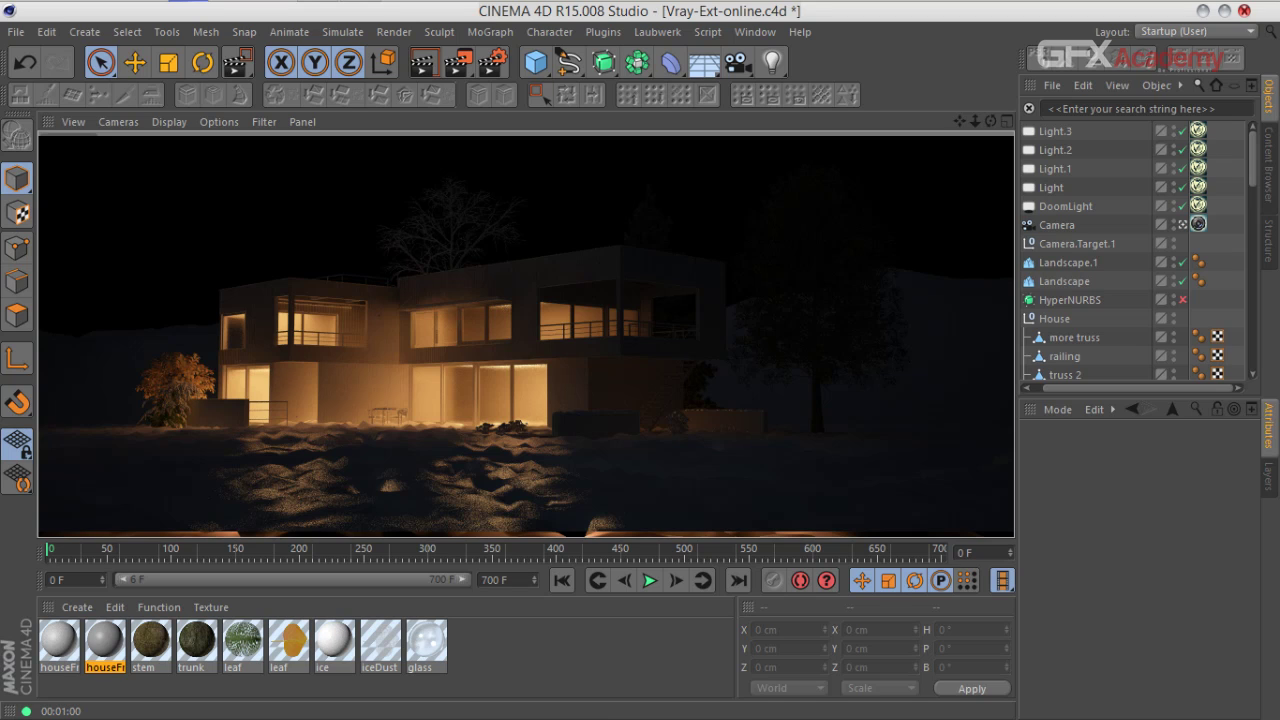
# Step: Duplicate the concrete material and replace the copy's Specular Layer 2 texture with 2_01_10_bump.jpg, without copying the image to the project location
pyautogui.keyDown('ctrl'); pyautogui.moveTo(105, 641); pyautogui.dragTo(130, 644); pyautogui.keyUp('ctrl')
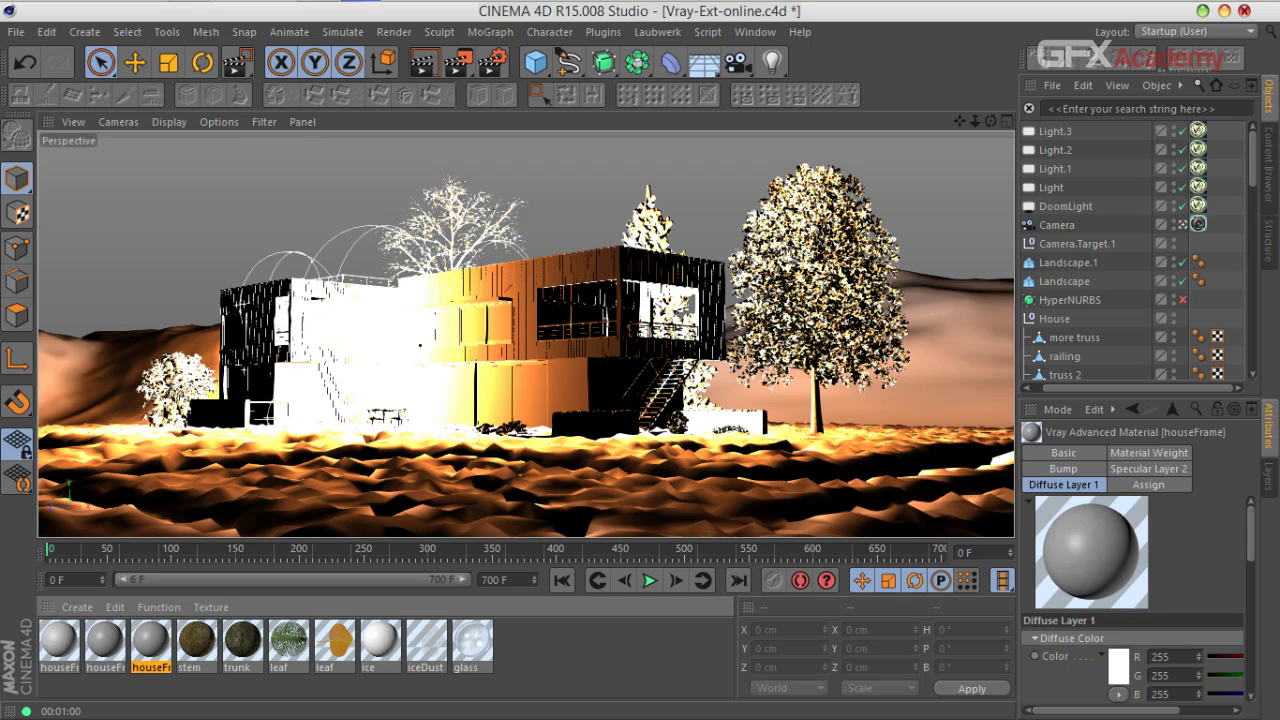
pyautogui.doubleClick(151, 641)
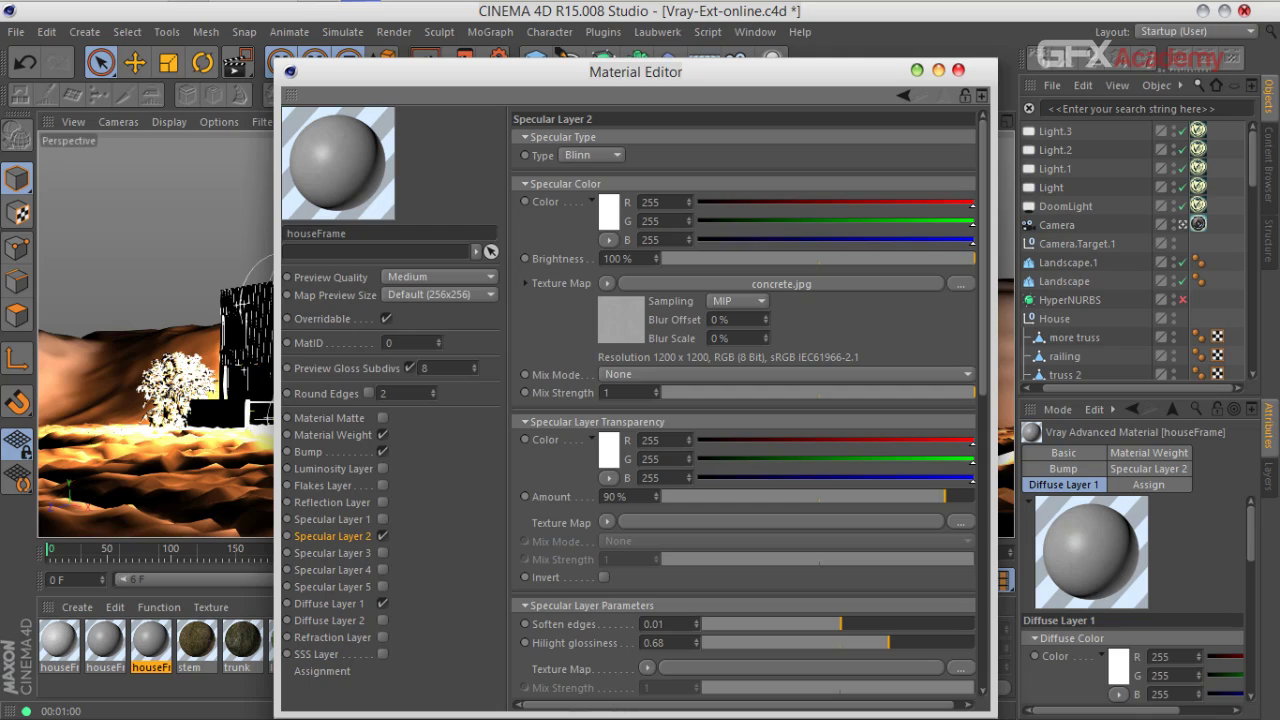
pyautogui.click(960, 284)
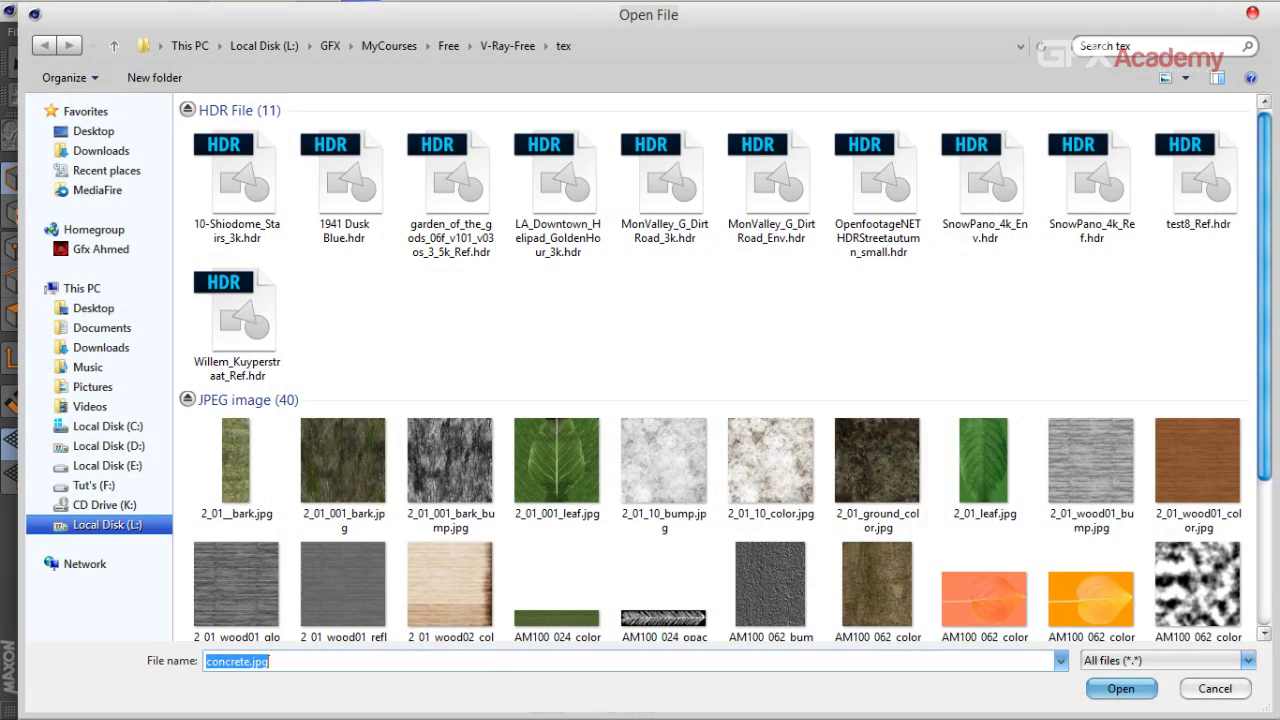
pyautogui.click(664, 470)
pyautogui.doubleClick(664, 470)
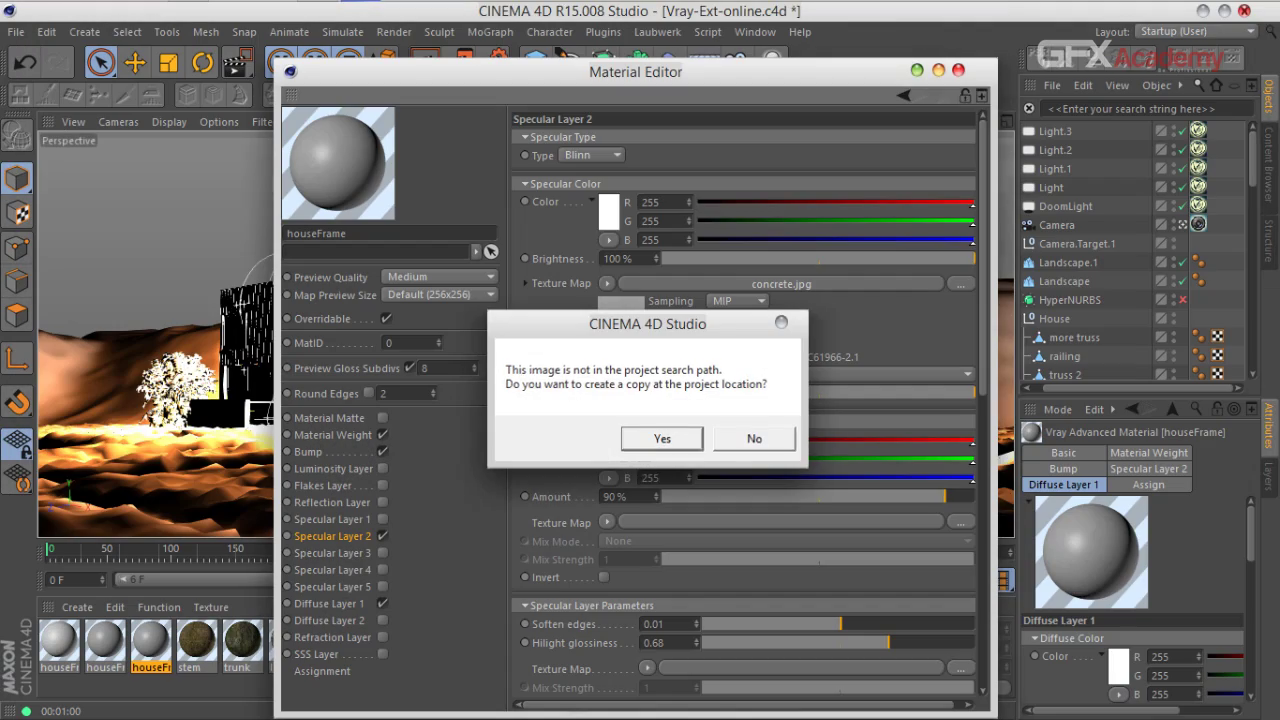
pyautogui.click(754, 437)
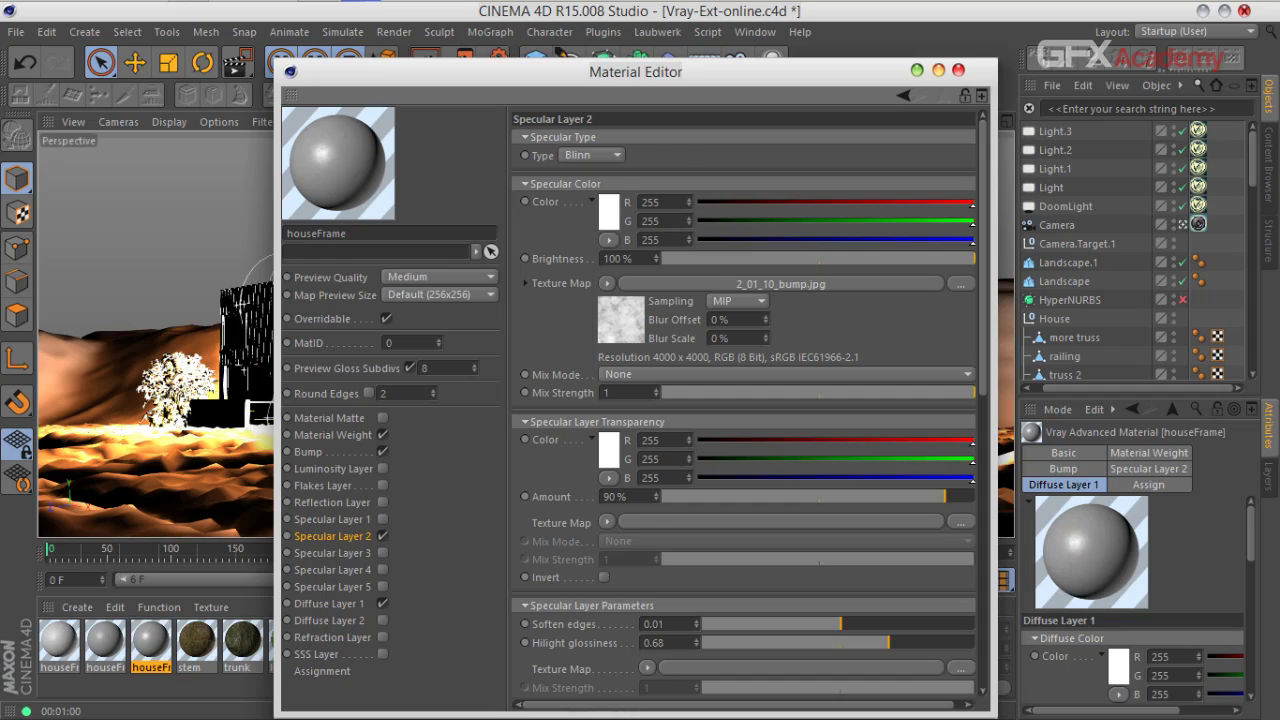
# Step: Replace the Diffuse Layer 1 texture of the duplicated material with 2_01_10_color.jpg
pyautogui.click(329, 604)
pyautogui.click(964, 236)
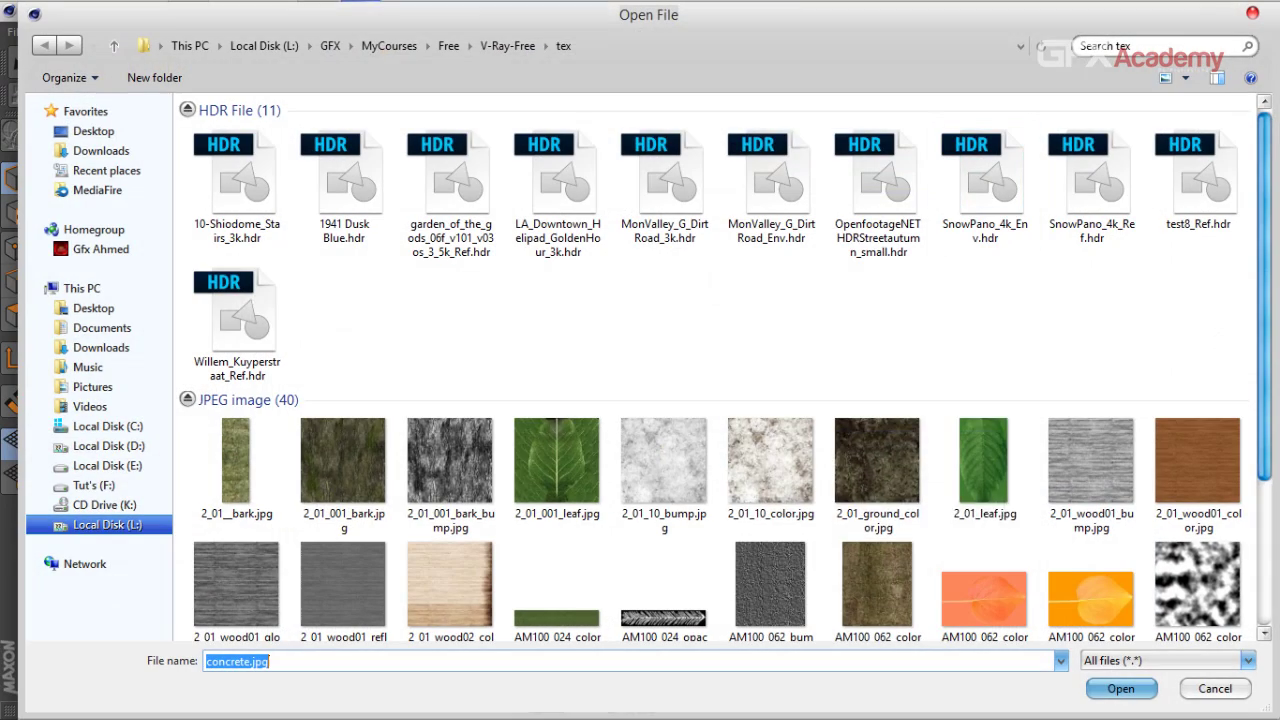
pyautogui.click(770, 460)
pyautogui.press('Return')
pyautogui.press('Return')
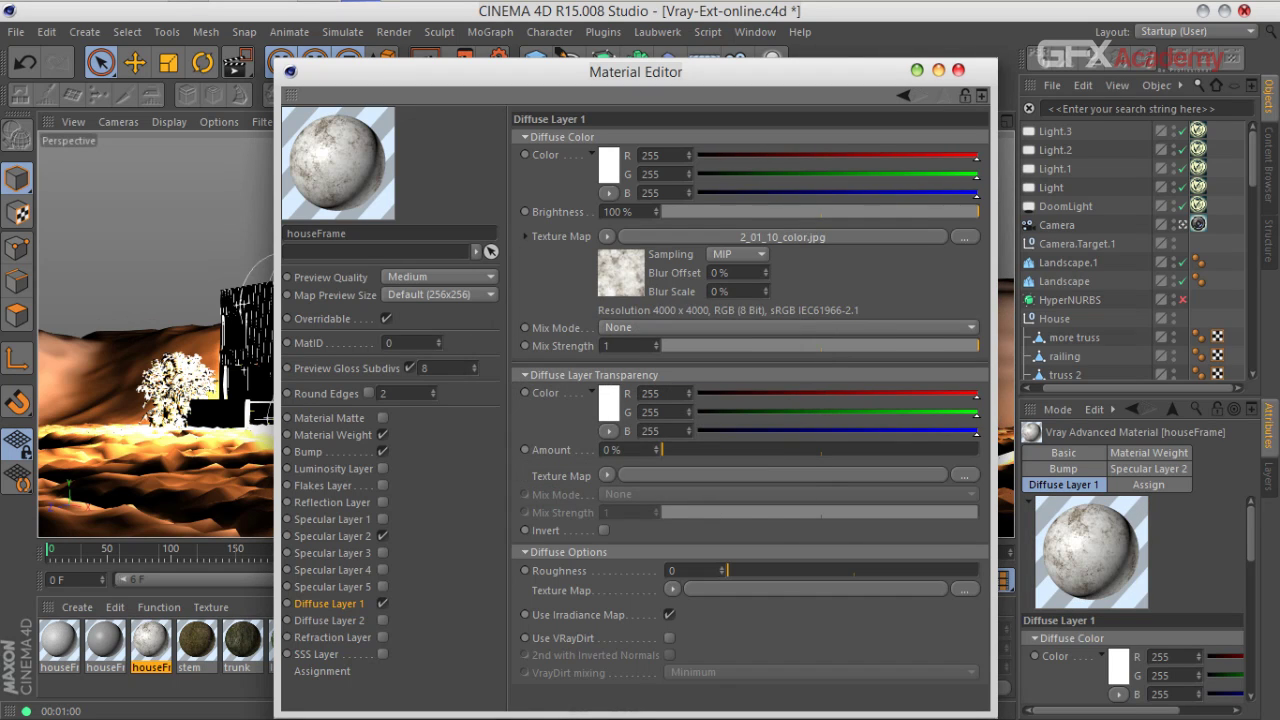
# Step: Replace the texture inside the bump's Filter shader with 2_01_10_bump.jpg, copying the image to the project location
pyautogui.click(308, 452)
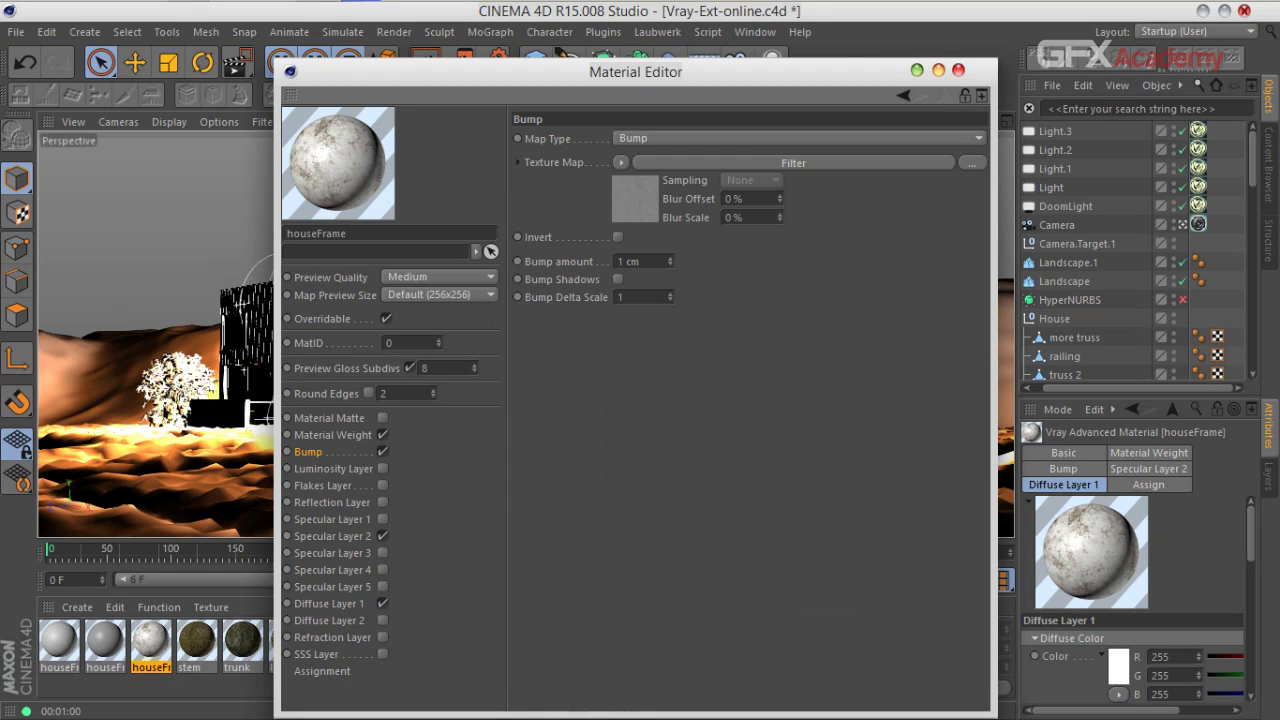
pyautogui.click(793, 163)
pyautogui.click(972, 267)
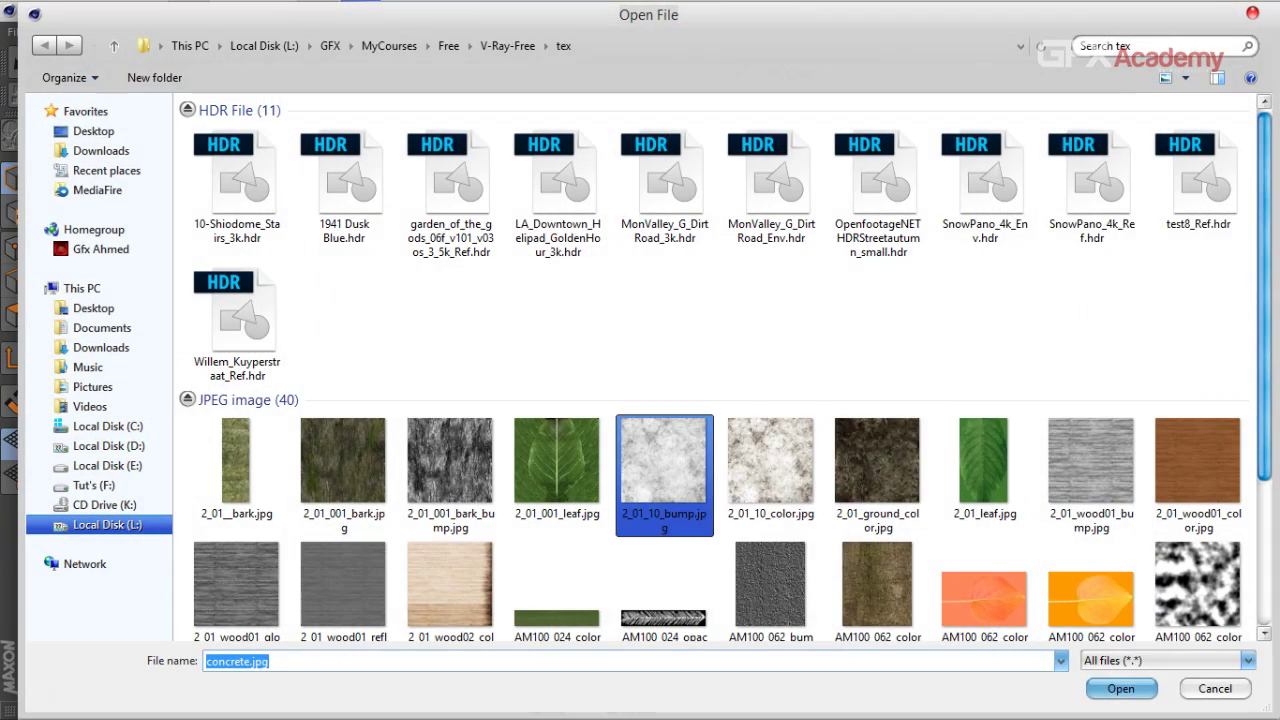
pyautogui.doubleClick(664, 475)
pyautogui.click(661, 437)
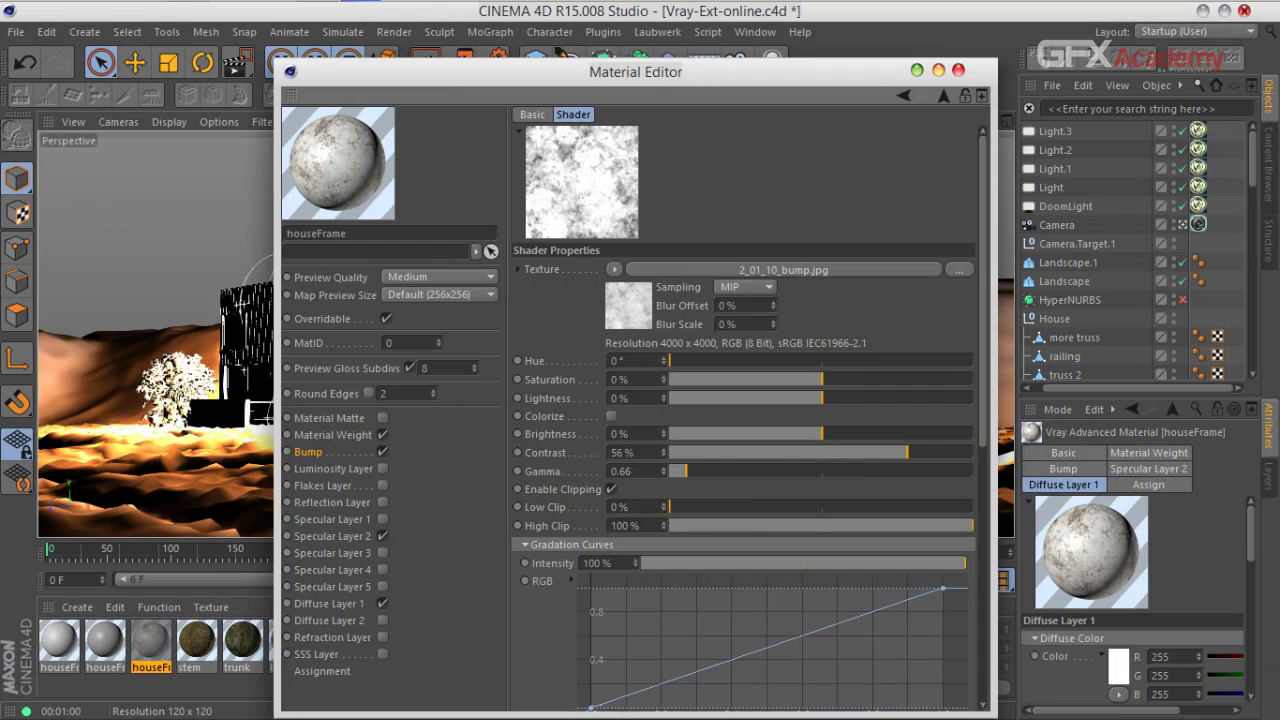
# Step: Show the material in a separate enlarged preview window and arrange it beside the Material Editor
pyautogui.rightClick(331, 165)
pyautogui.click(385, 88)
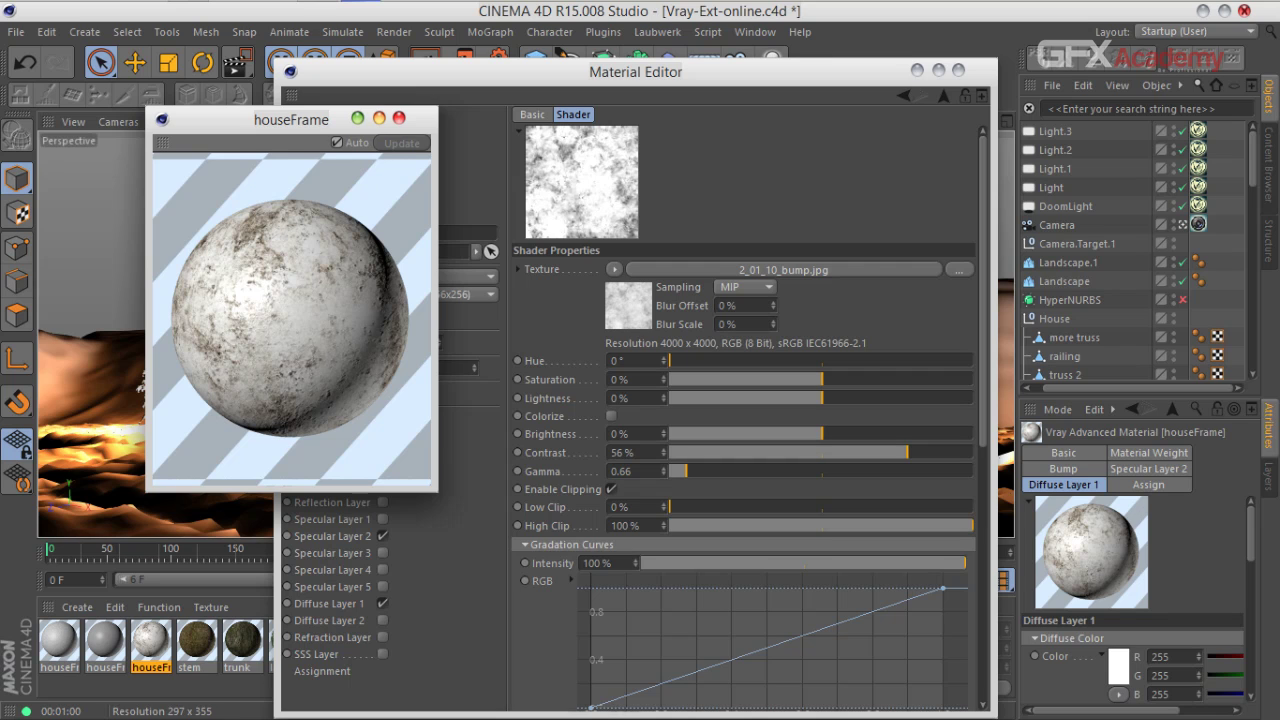
pyautogui.moveTo(285, 120); pyautogui.dragTo(221, 110)
pyautogui.moveTo(540, 72); pyautogui.dragTo(624, 63)
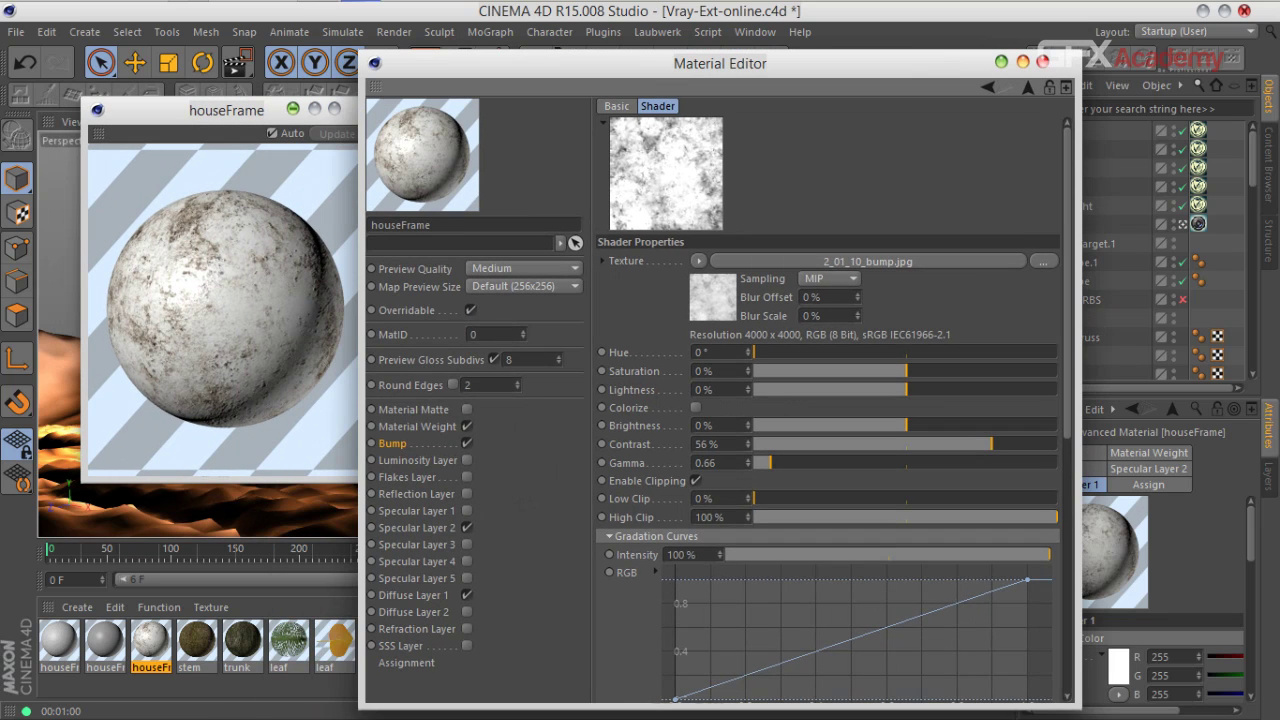
# Step: Invert the bump map and set the bump amount to 3 cm, then close the editor and preview
pyautogui.click(393, 443)
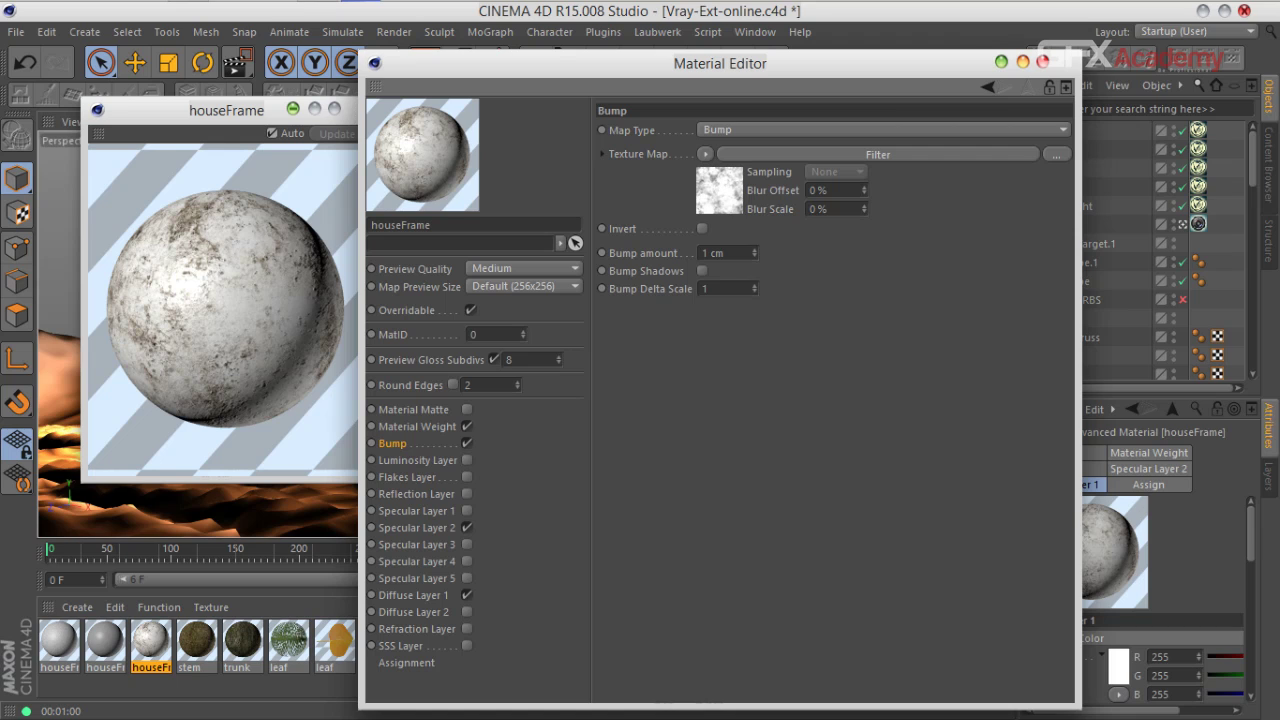
pyautogui.click(702, 229)
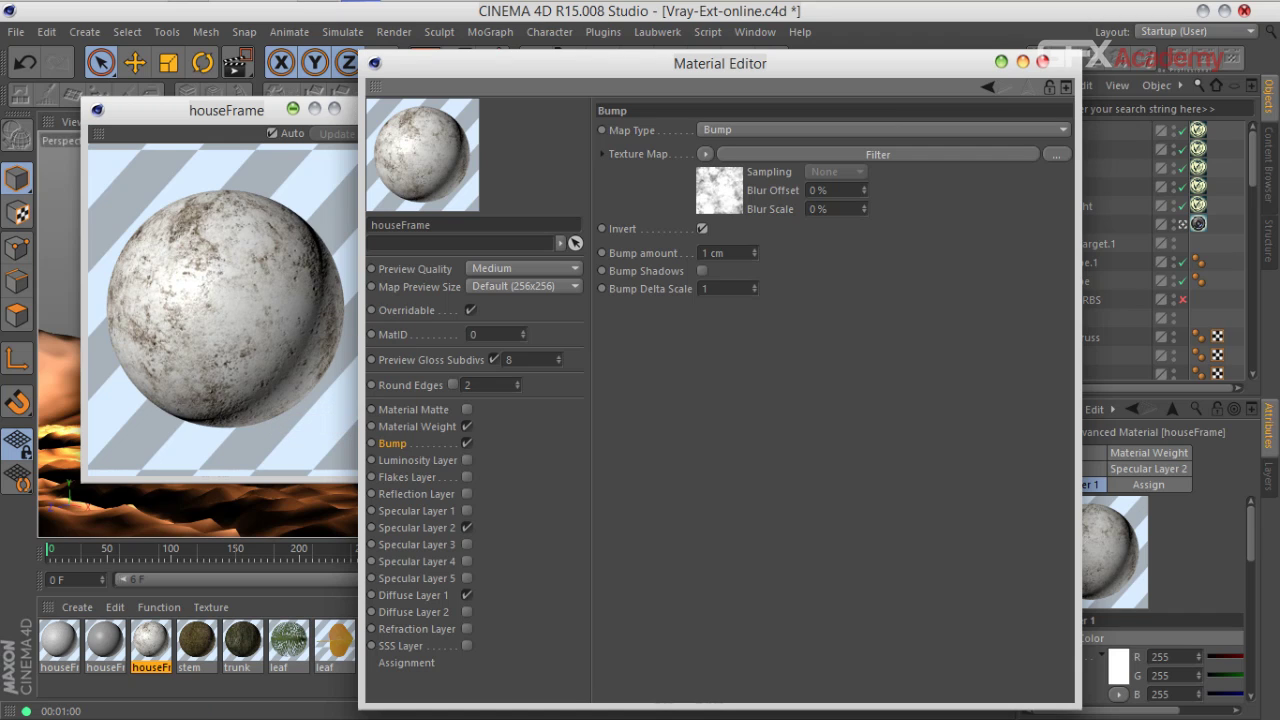
pyautogui.doubleClick(712, 253)
pyautogui.write('3')
pyautogui.press('Return')
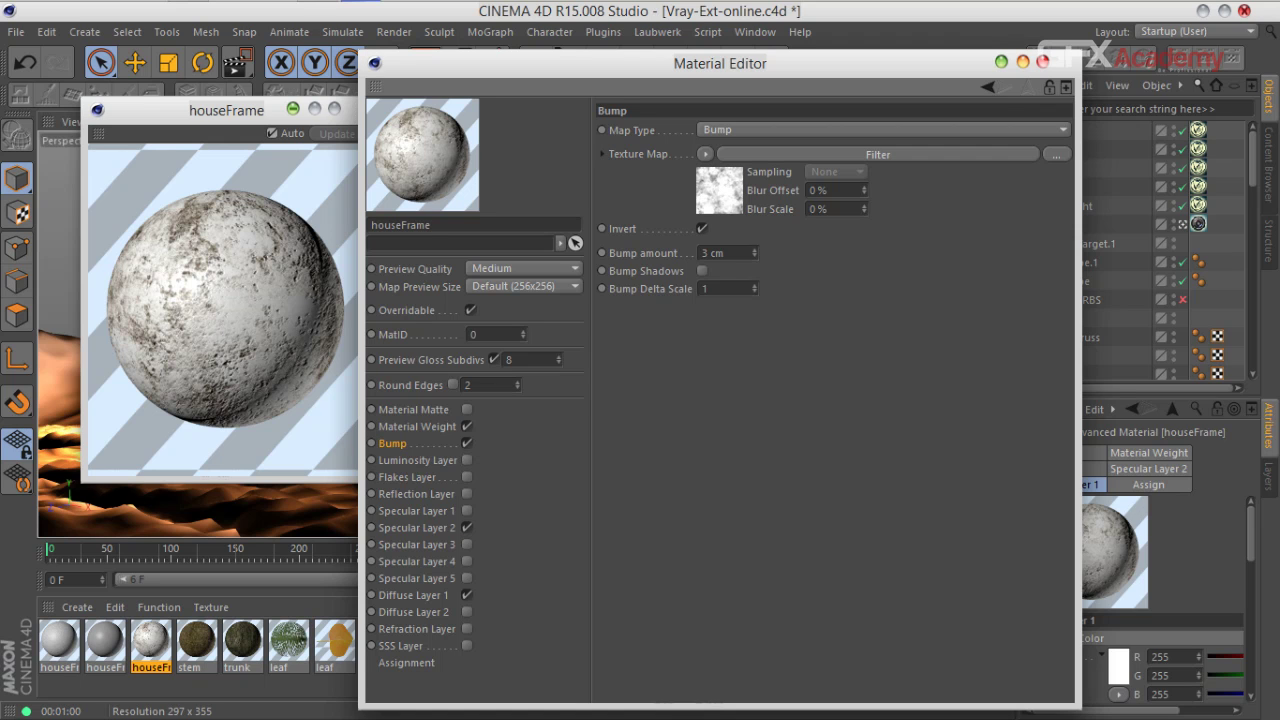
pyautogui.click(1043, 62)
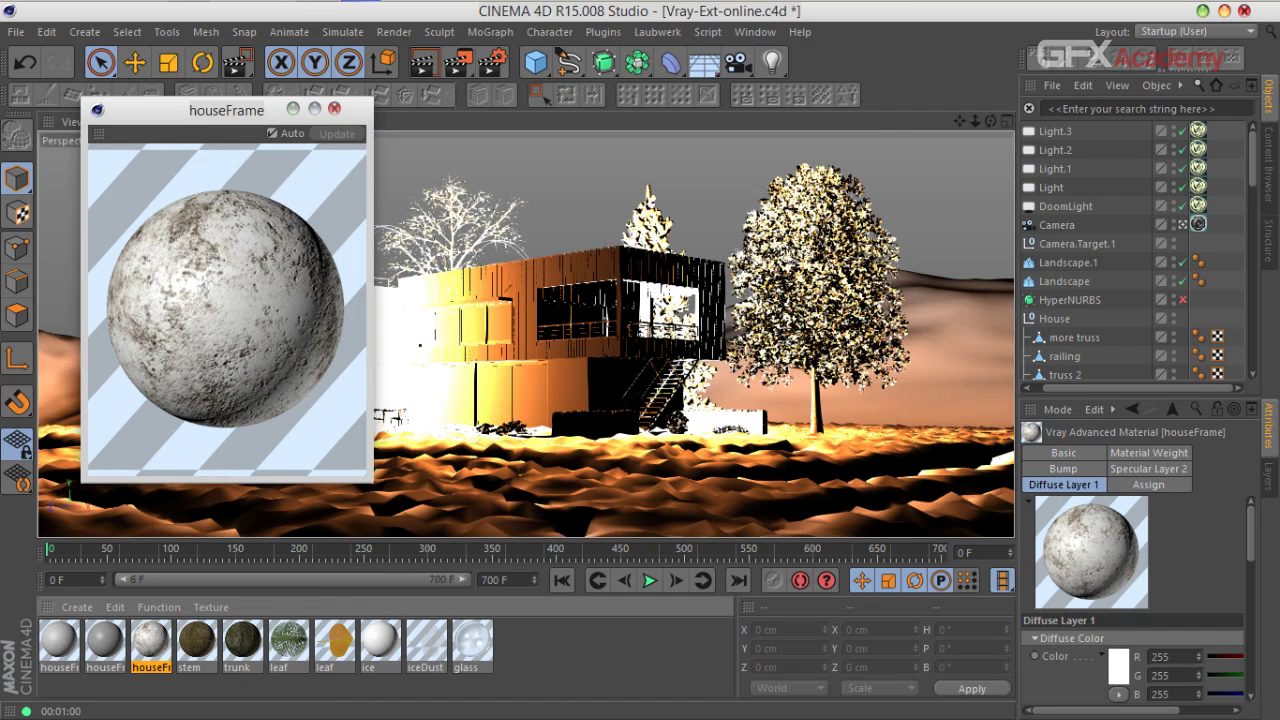
pyautogui.click(334, 108)
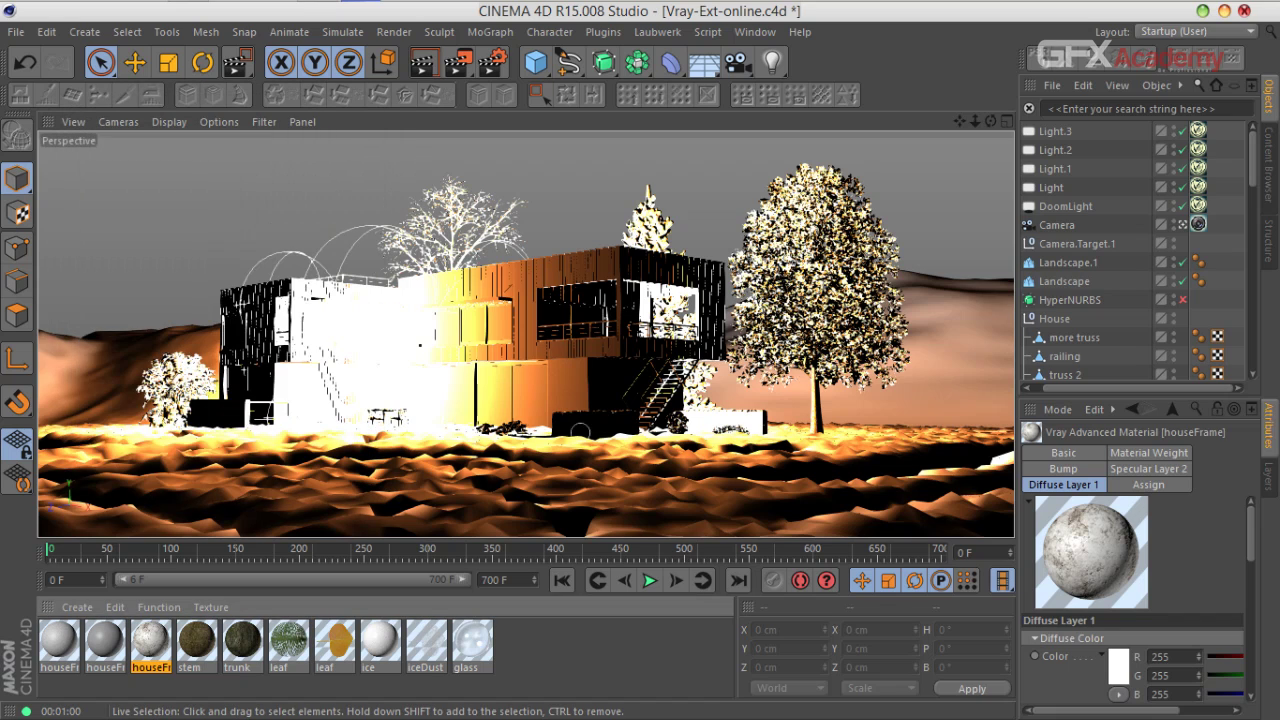
# Step: Leave the camera view and apply the new dirty wall material to the front yard wall beside the stairs with Cubic projection
pyautogui.click(1182, 225)
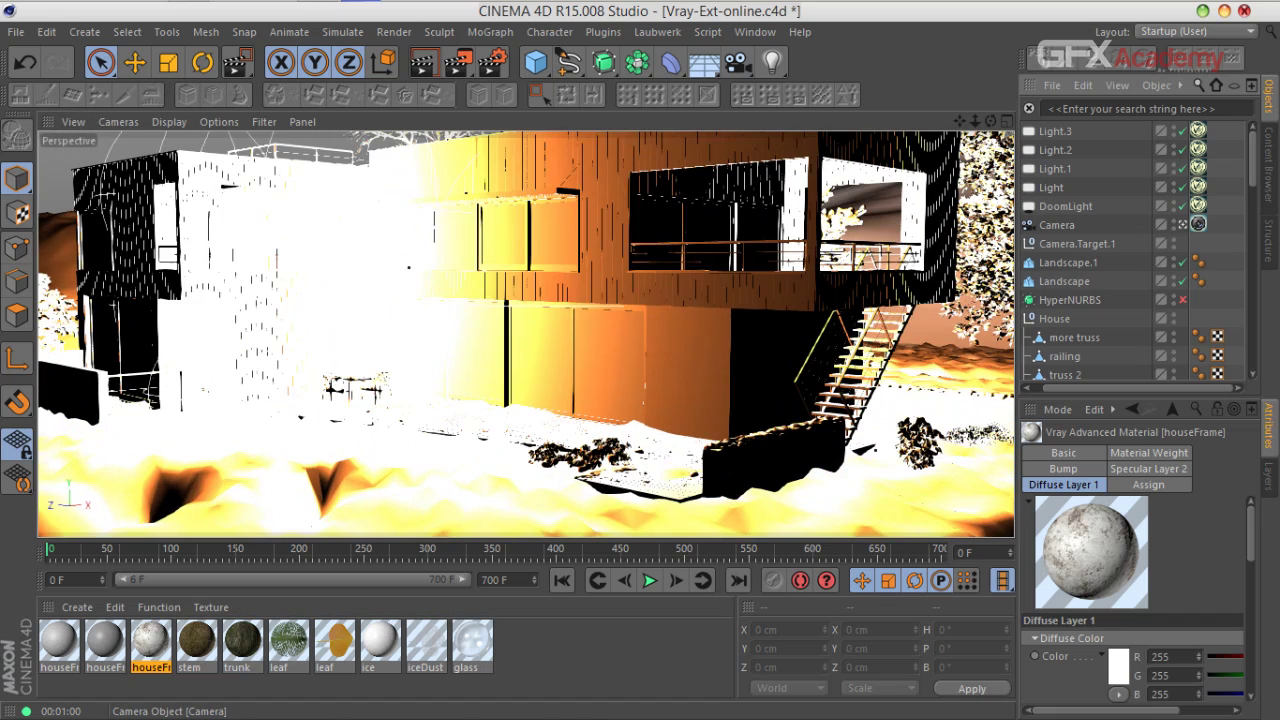
pyautogui.click(742, 473)
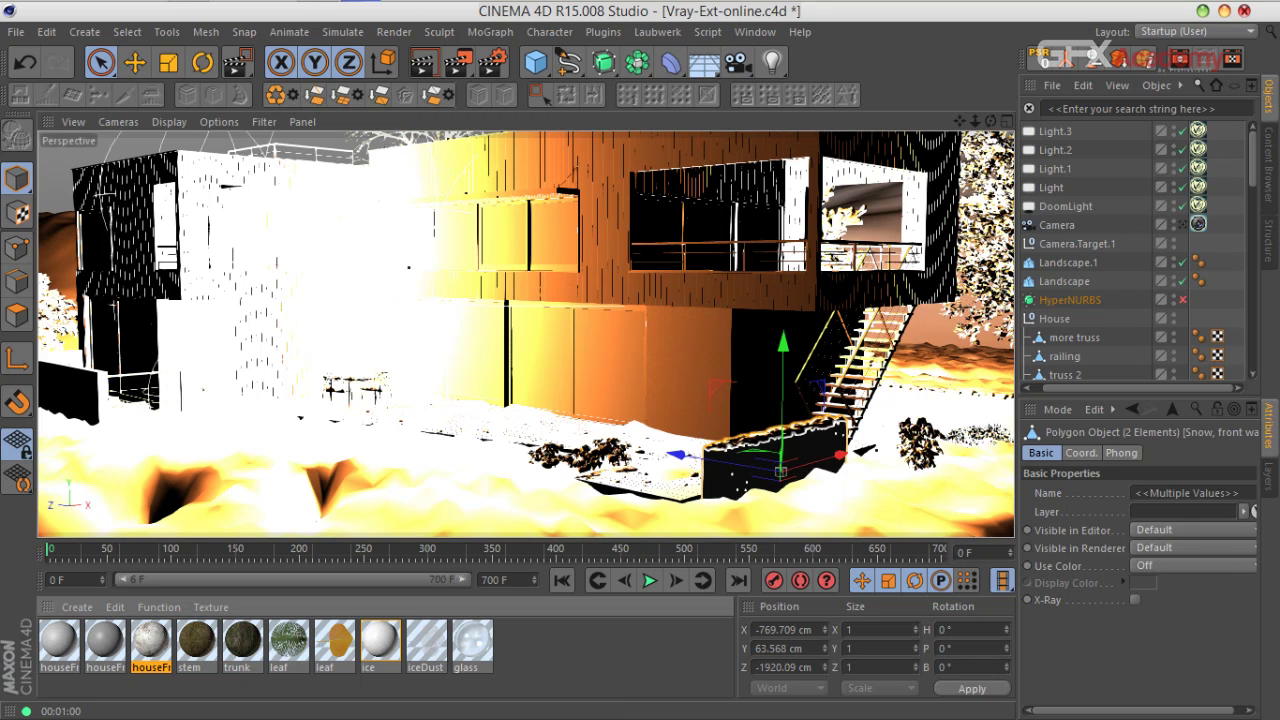
pyautogui.moveTo(151, 640); pyautogui.dragTo(733, 477)
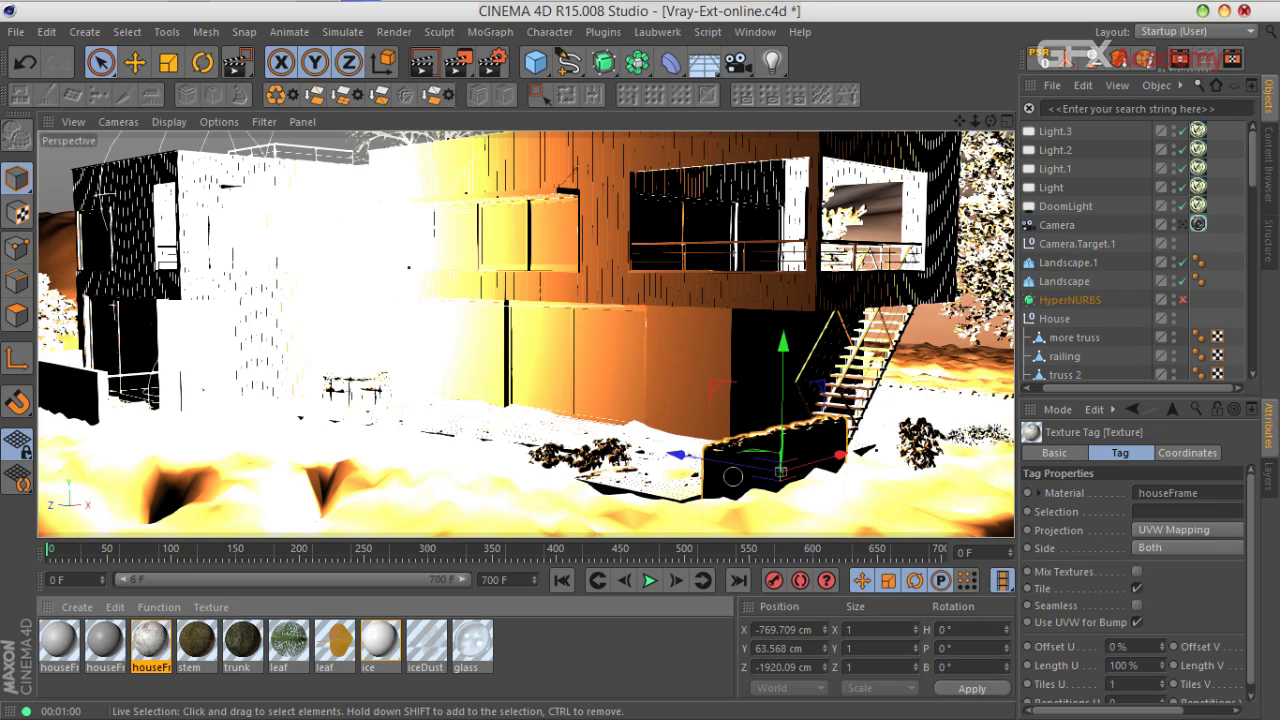
pyautogui.click(1188, 529)
pyautogui.click(1150, 594)
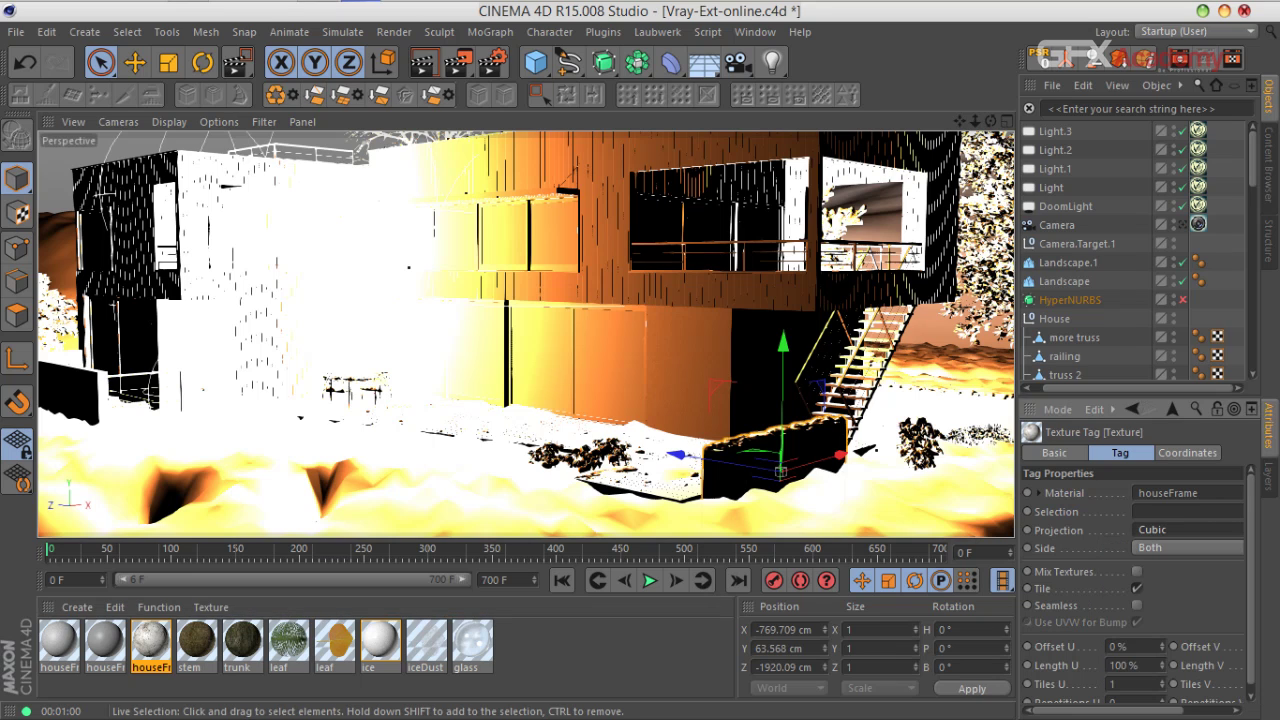
# Step: Apply the same dirty wall material to the wall 1 object with Cubic projection
pyautogui.click(645, 375)
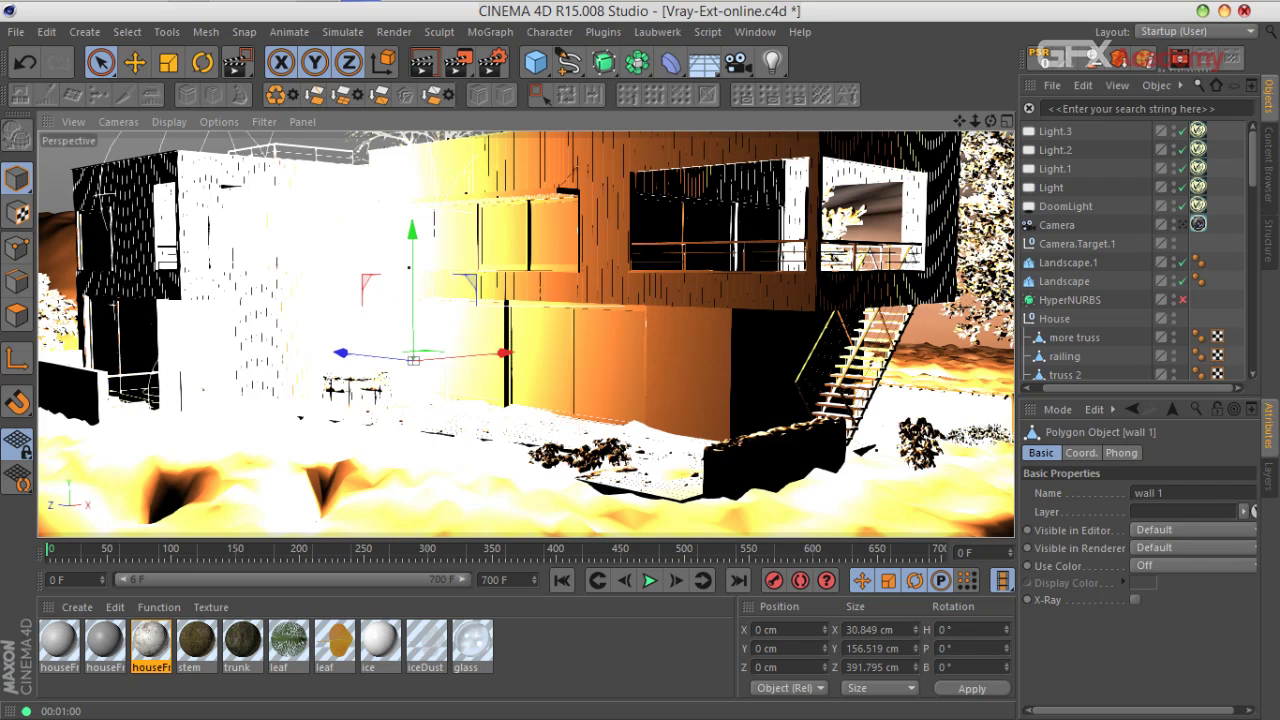
pyautogui.click(159, 607)
pyautogui.click(170, 264)
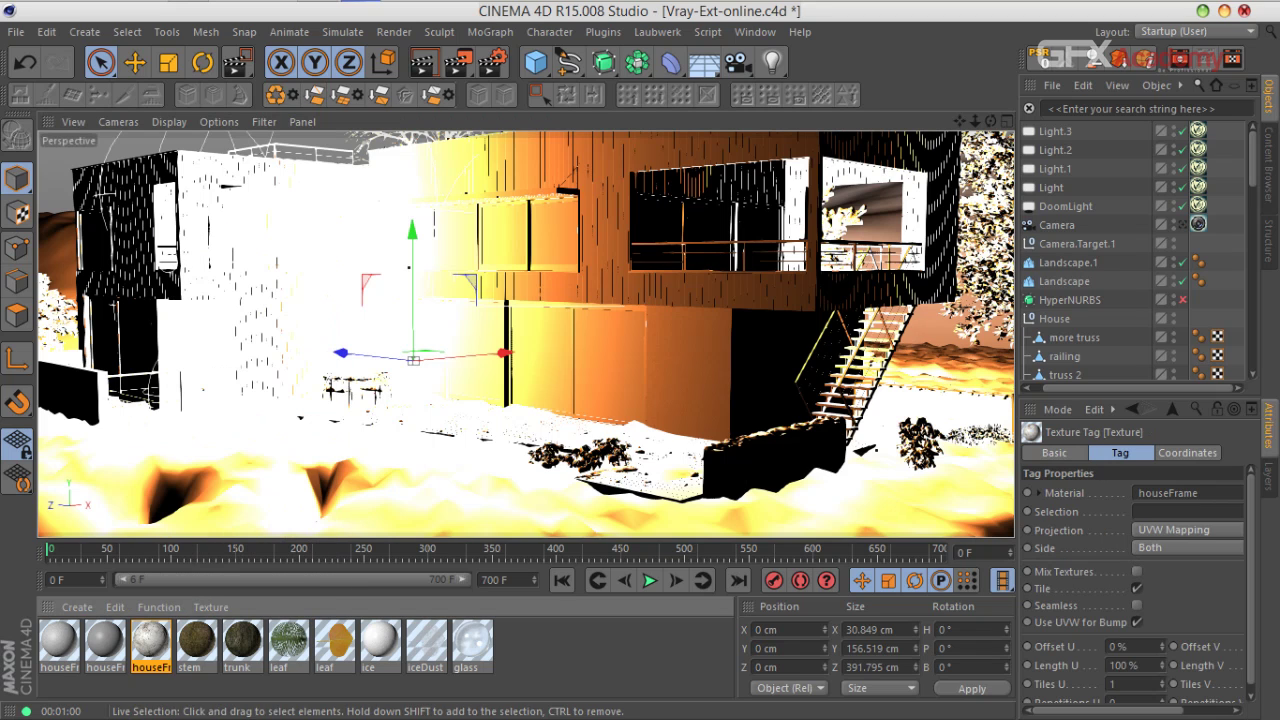
pyautogui.click(1190, 530)
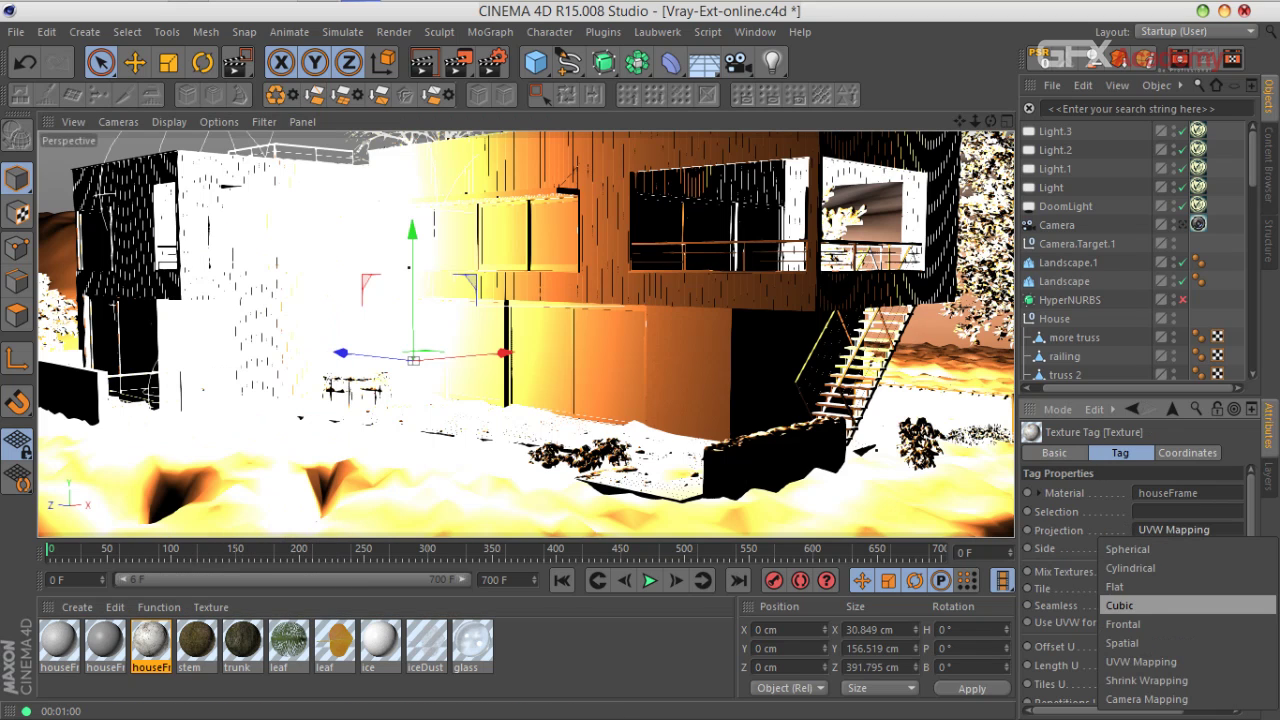
pyautogui.click(1186, 606)
# Step: Return to the scene camera, save the project and render it in the Picture Viewer
pyautogui.click(1183, 225)
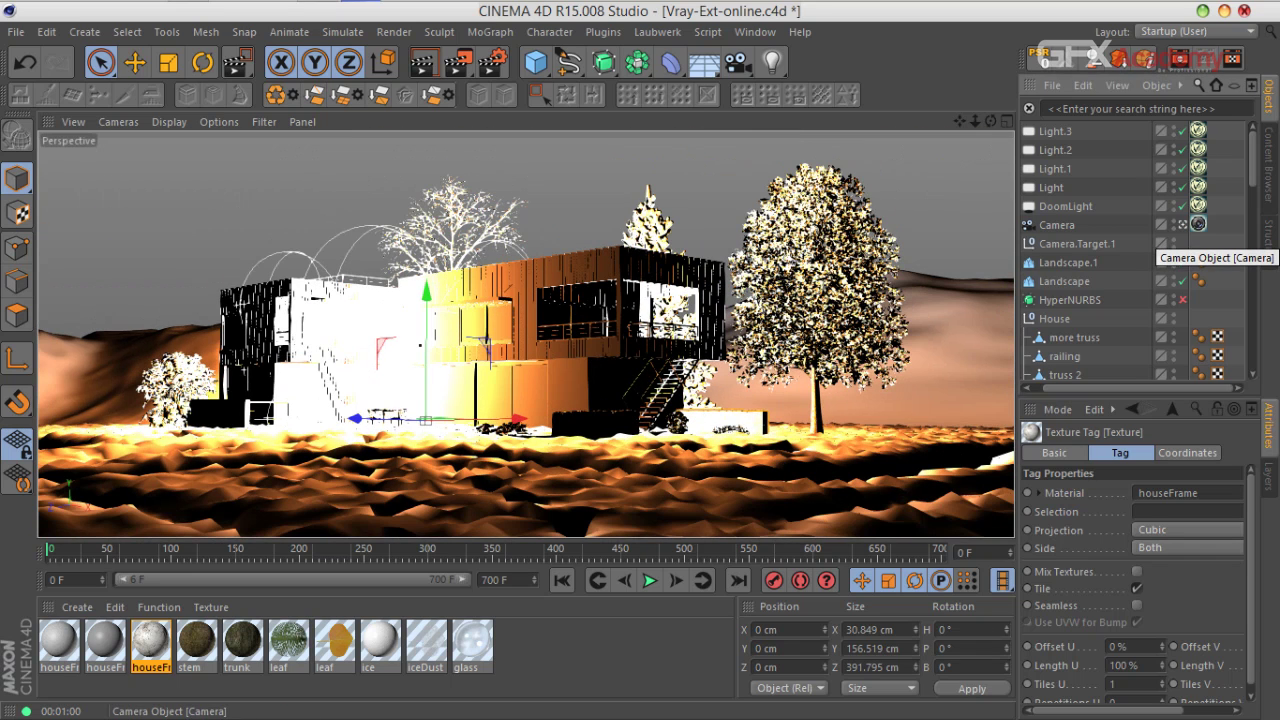
pyautogui.hotkey('ctrl', 's')
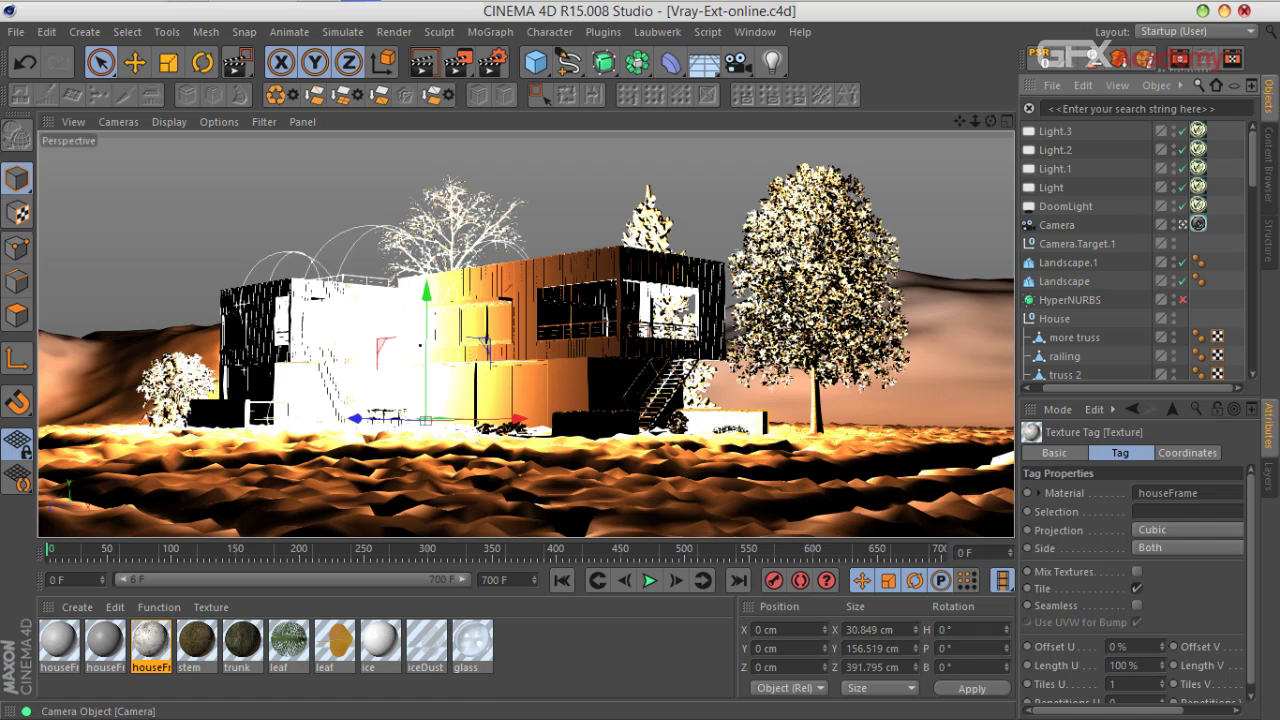
pyautogui.click(456, 62)
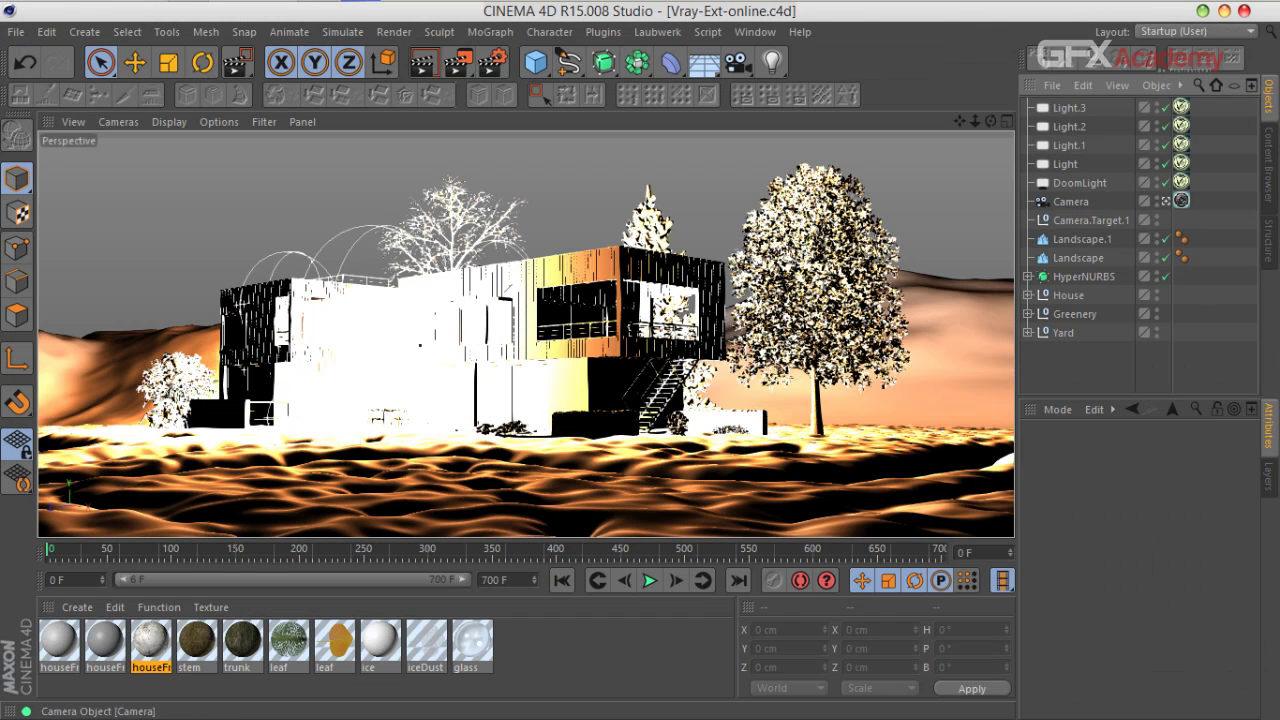
# Step: Set the exposure of the dome light's 1941 Dusk Blue.hdr texture to -4
pyautogui.click(1181, 182)
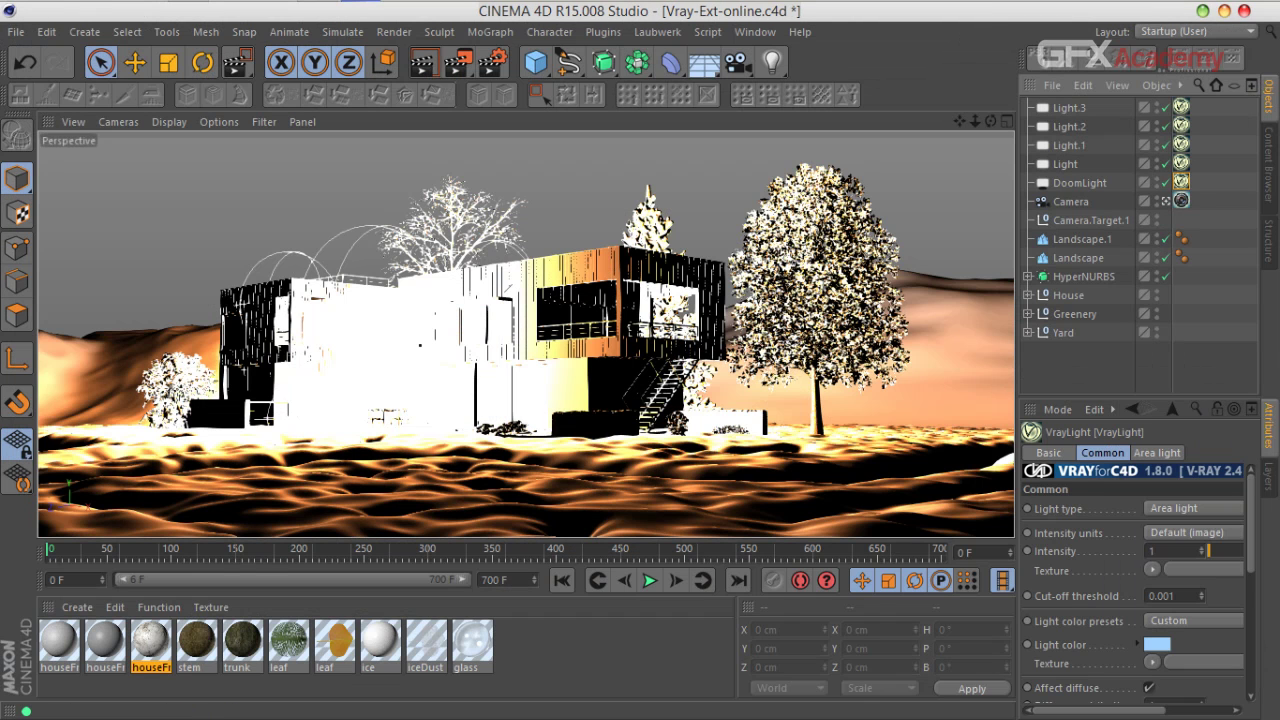
pyautogui.click(1157, 453)
pyautogui.moveTo(1138, 399); pyautogui.dragTo(1138, 233)
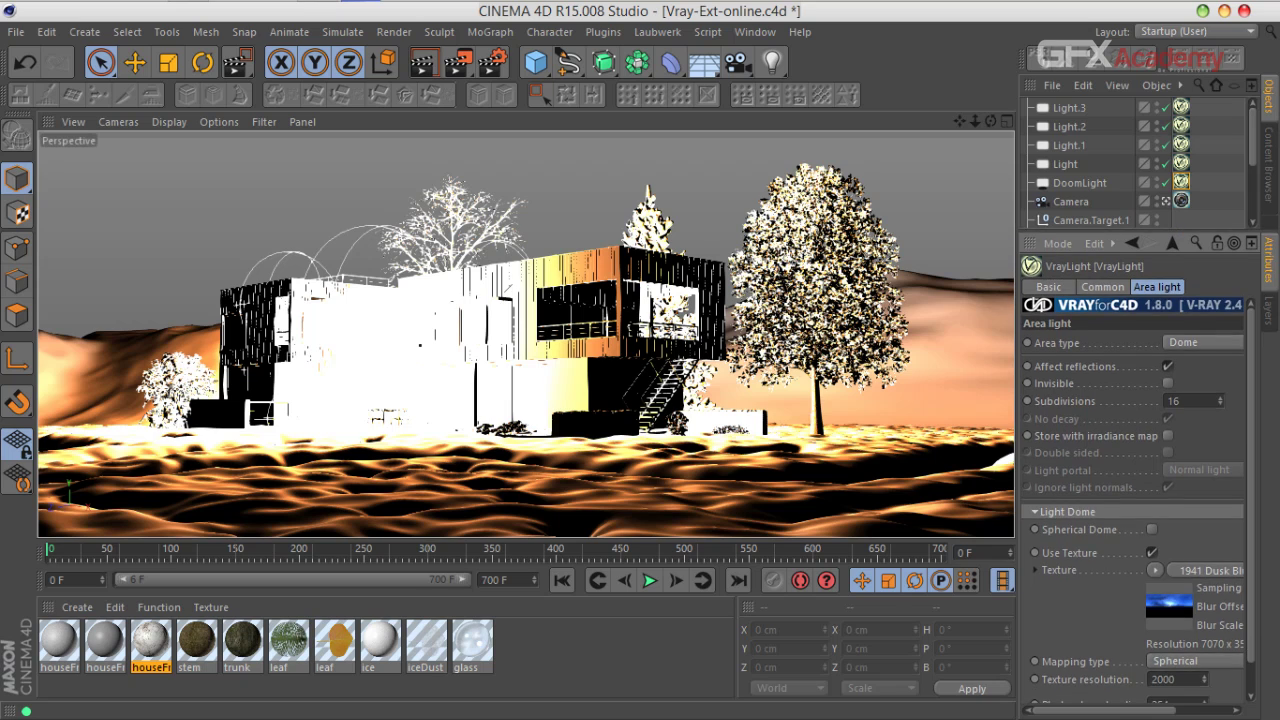
pyautogui.click(1169, 606)
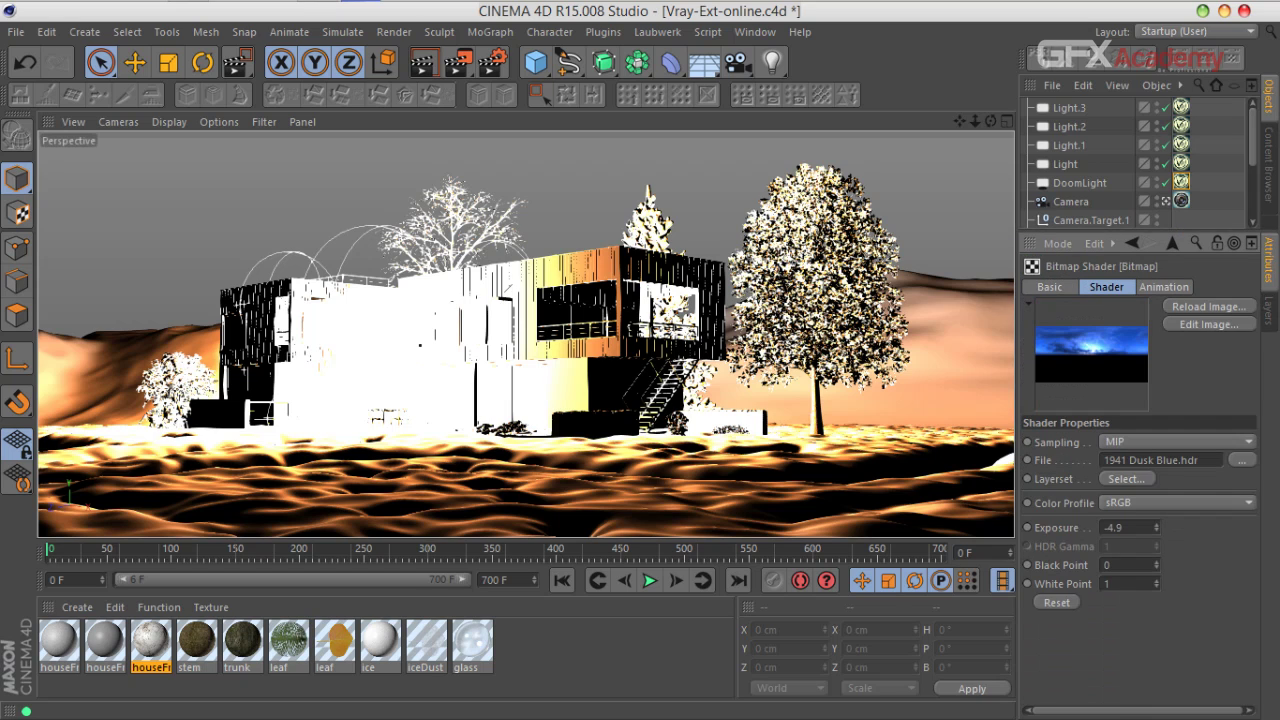
pyautogui.doubleClick(1114, 527)
pyautogui.write('-4')
pyautogui.press('Return')
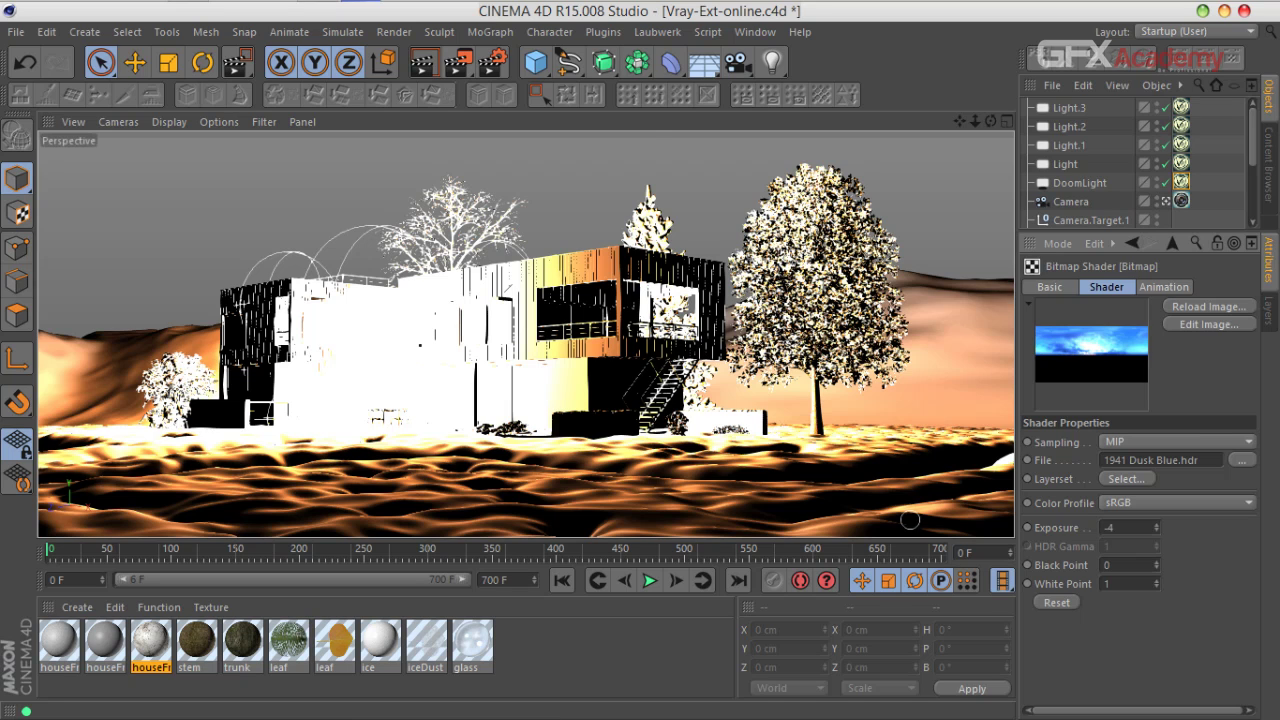
# Step: Render a viewport region covering most of the house to test the dome light's brightness
pyautogui.click(457, 62)
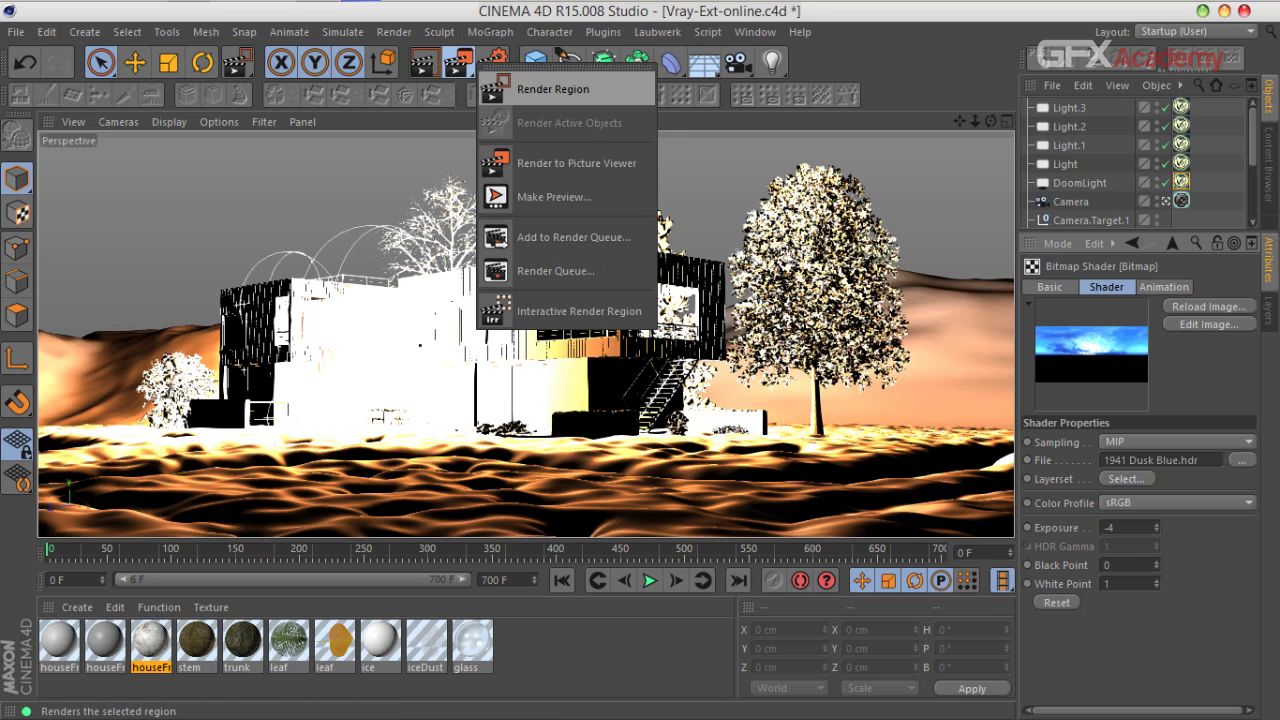
pyautogui.click(553, 89)
pyautogui.moveTo(276, 440); pyautogui.dragTo(256, 448)
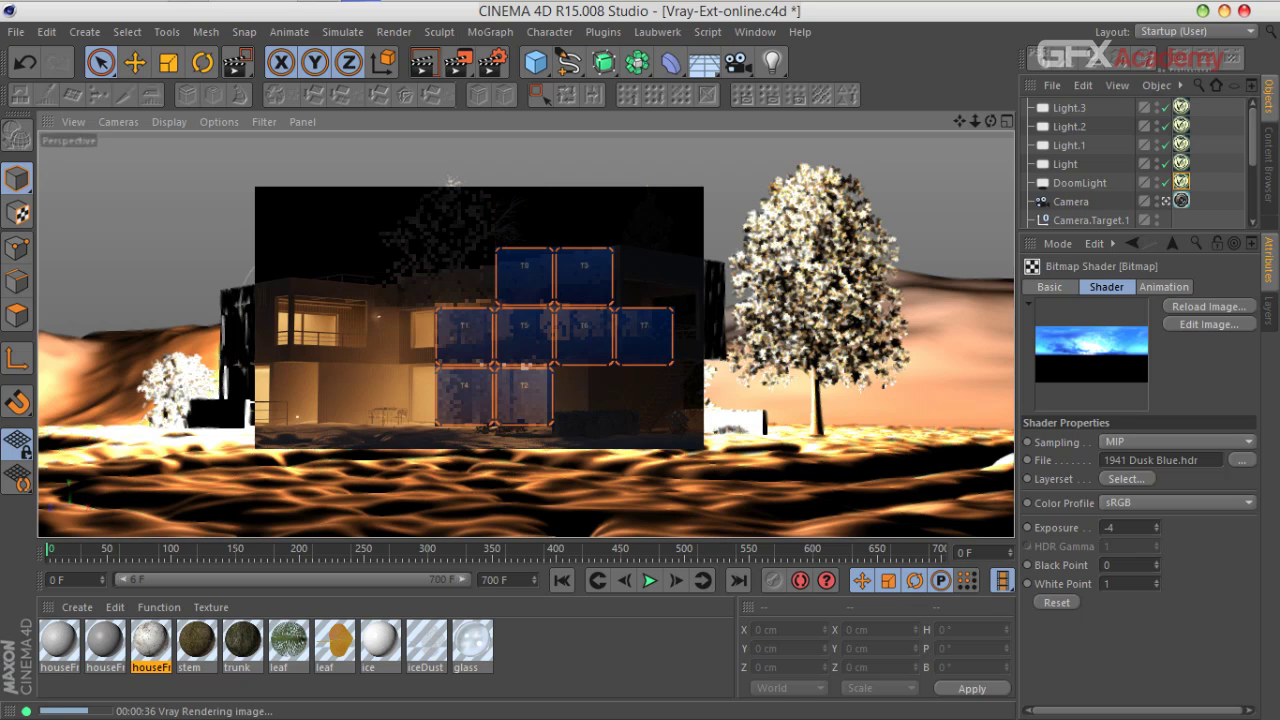
# Step: Create a new V-Ray Advanced Material and open it for editing
pyautogui.click(77, 607)
pyautogui.moveTo(130, 472)
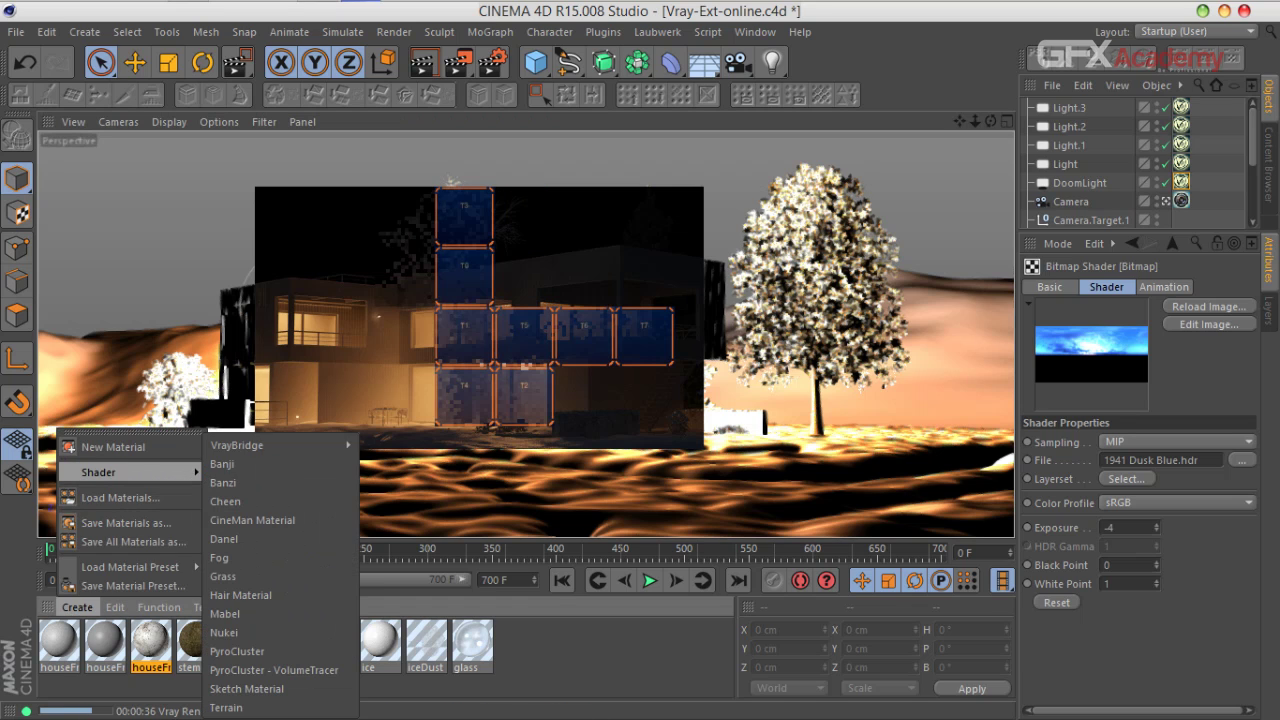
pyautogui.moveTo(250, 445)
pyautogui.click(415, 463)
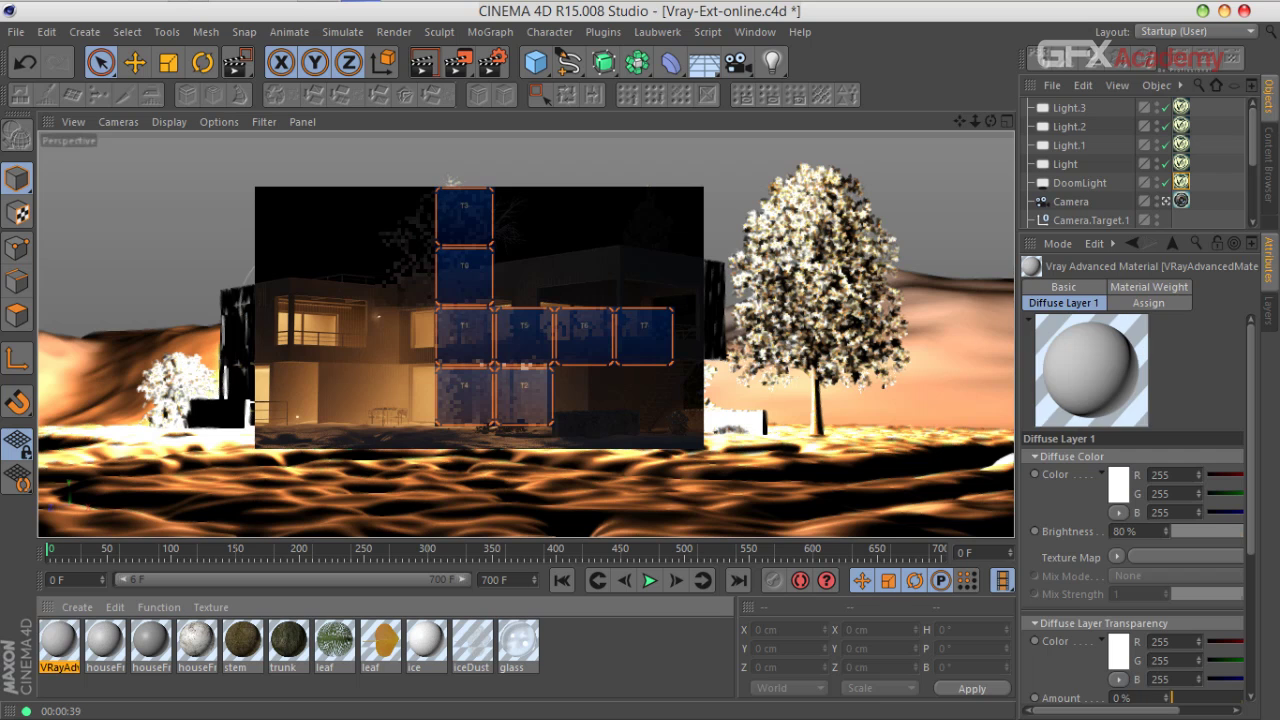
pyautogui.doubleClick(60, 640)
pyautogui.moveTo(636, 74); pyautogui.dragTo(704, 29)
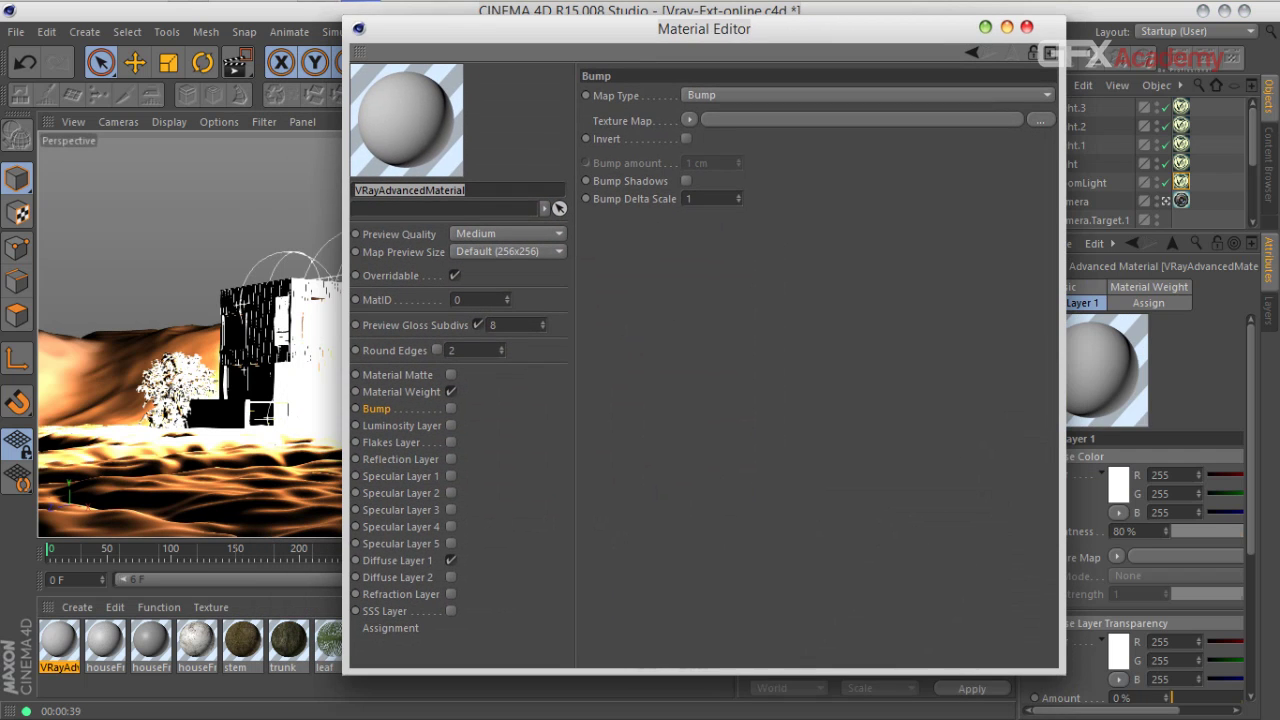
# Step: Set the new material's Diffuse Layer 1 color to a bluish gray, RGB 128, 135, 145
pyautogui.click(398, 561)
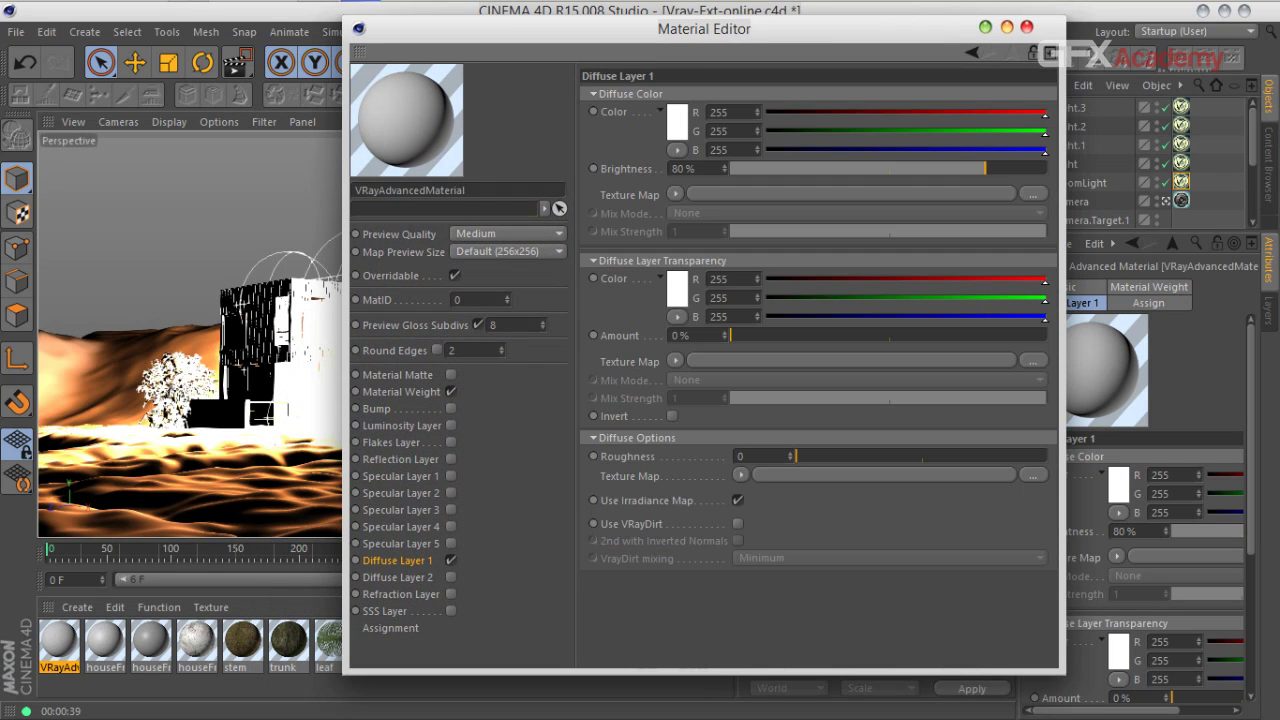
pyautogui.click(677, 121)
pyautogui.moveTo(660, 17); pyautogui.dragTo(541, 78)
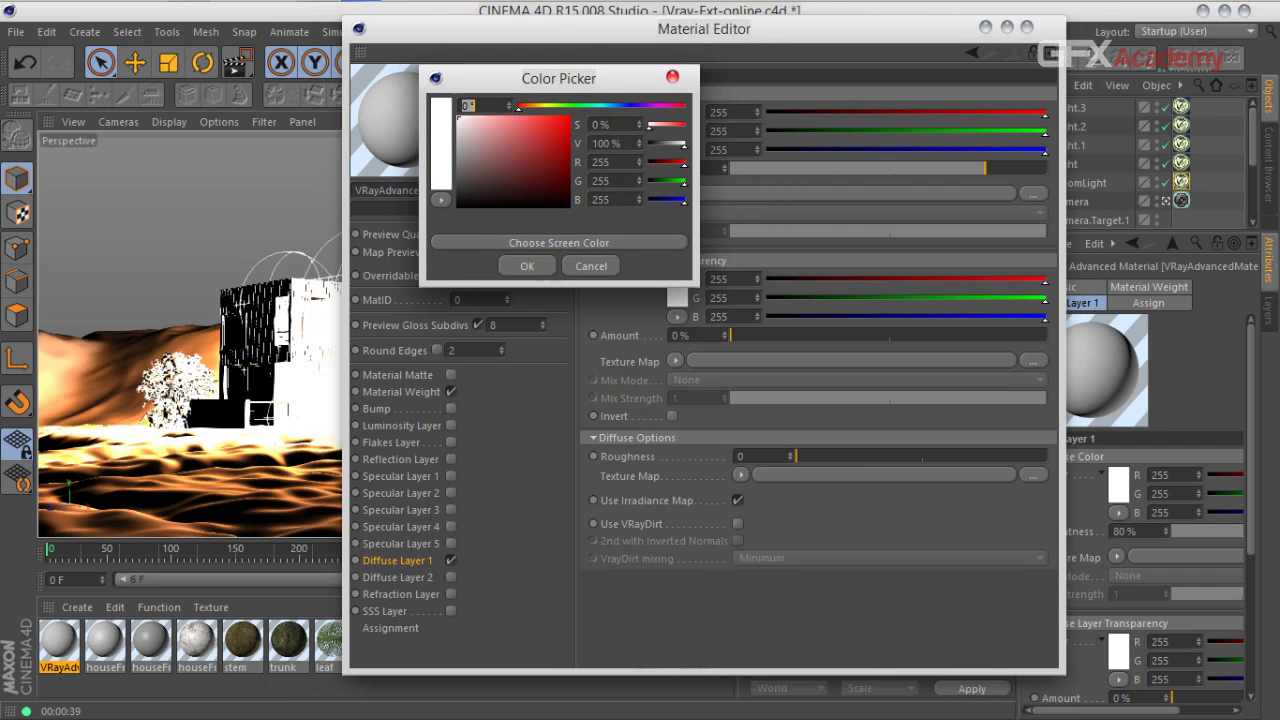
pyautogui.click(458, 151)
pyautogui.moveTo(458, 151); pyautogui.dragTo(458, 147)
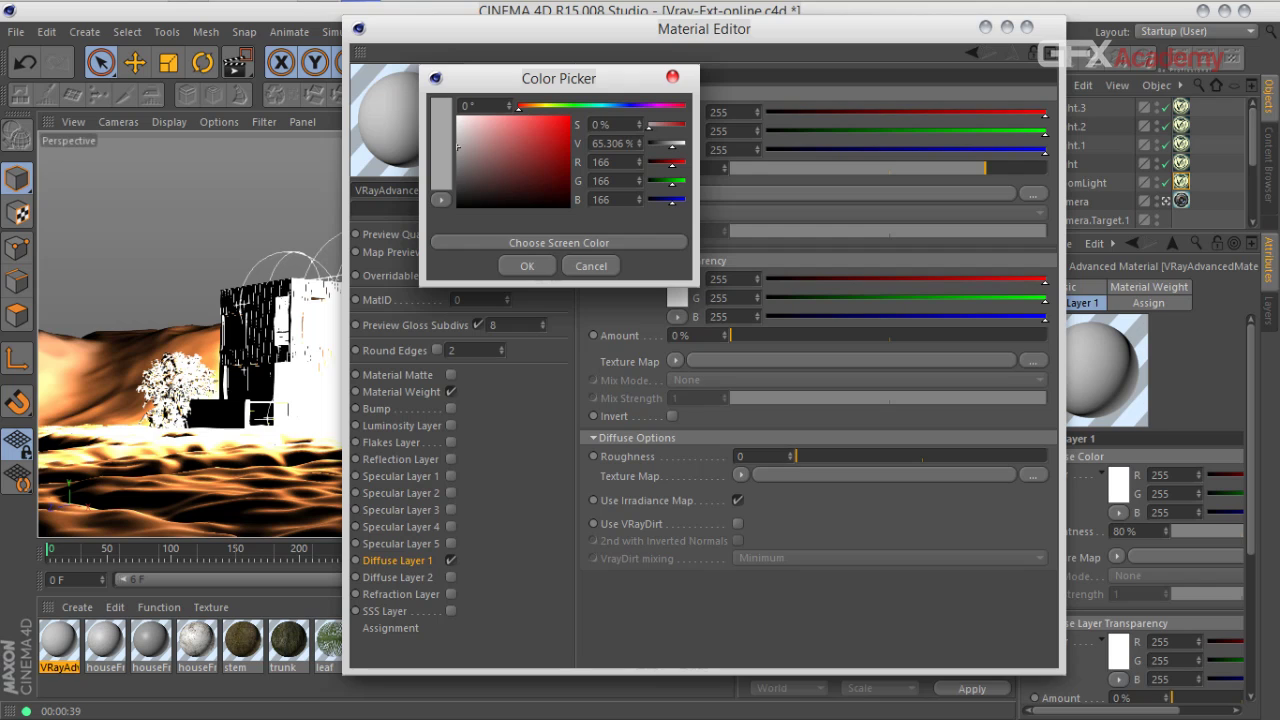
pyautogui.click(618, 106)
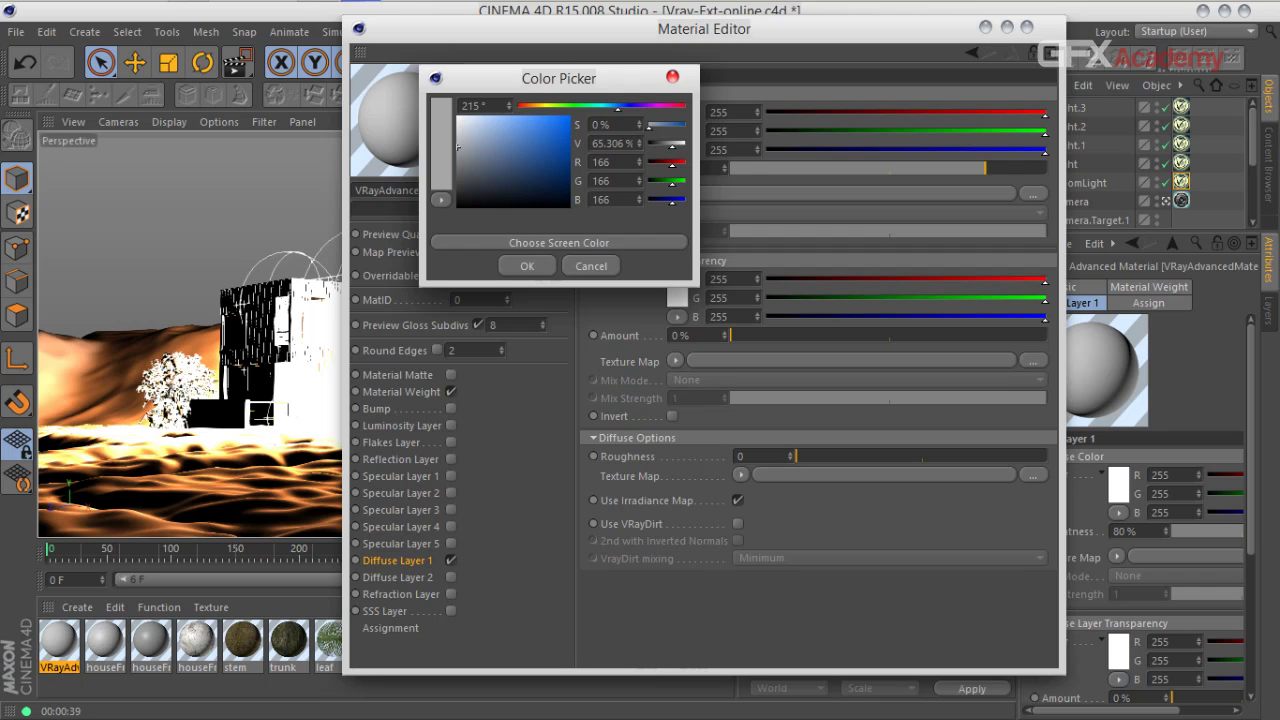
pyautogui.moveTo(458, 147); pyautogui.dragTo(469, 155)
pyautogui.press('Return')
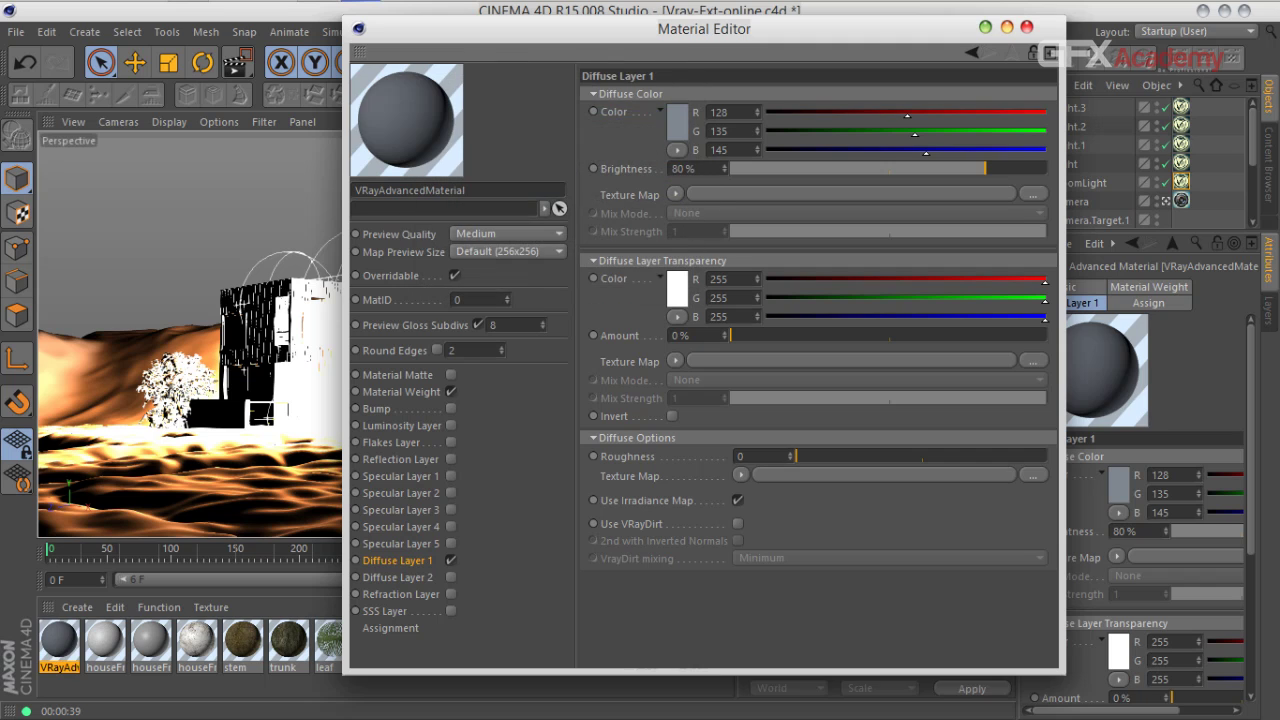
# Step: Enable Specular Layer 1 with a highlight glossiness of 0.89 and a reflection glossiness of 0.78
pyautogui.click(401, 476)
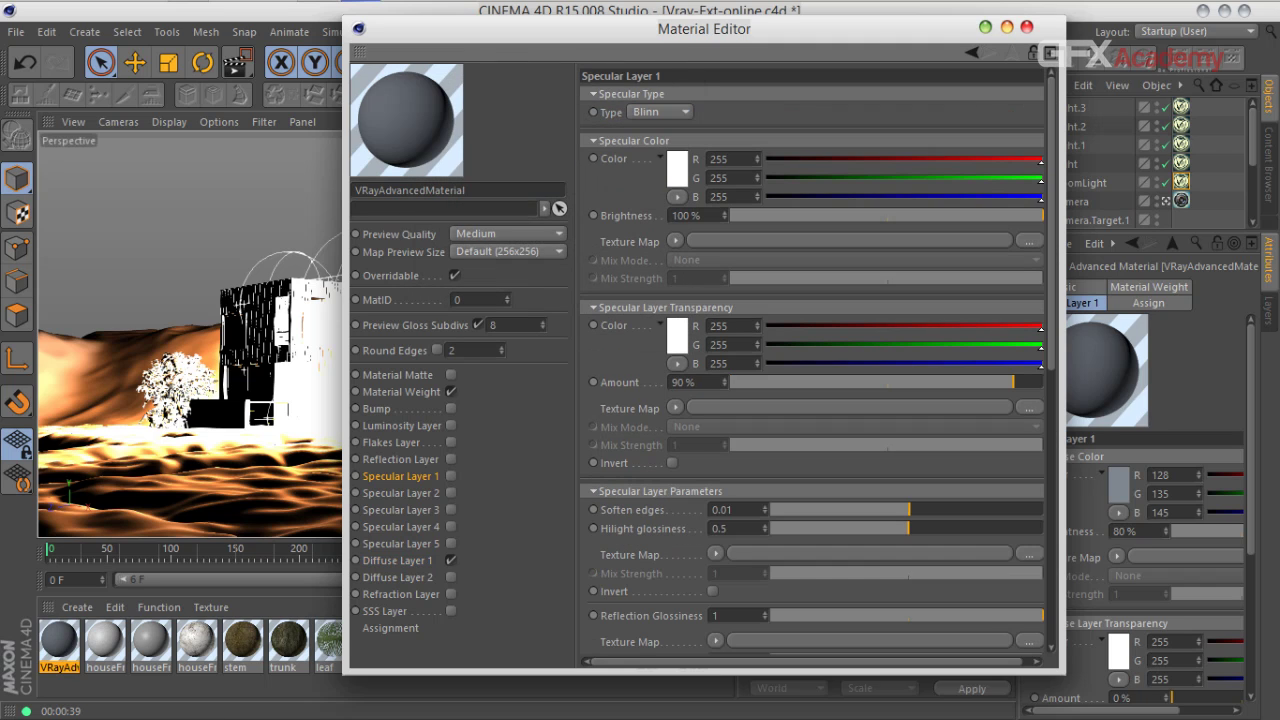
pyautogui.click(451, 476)
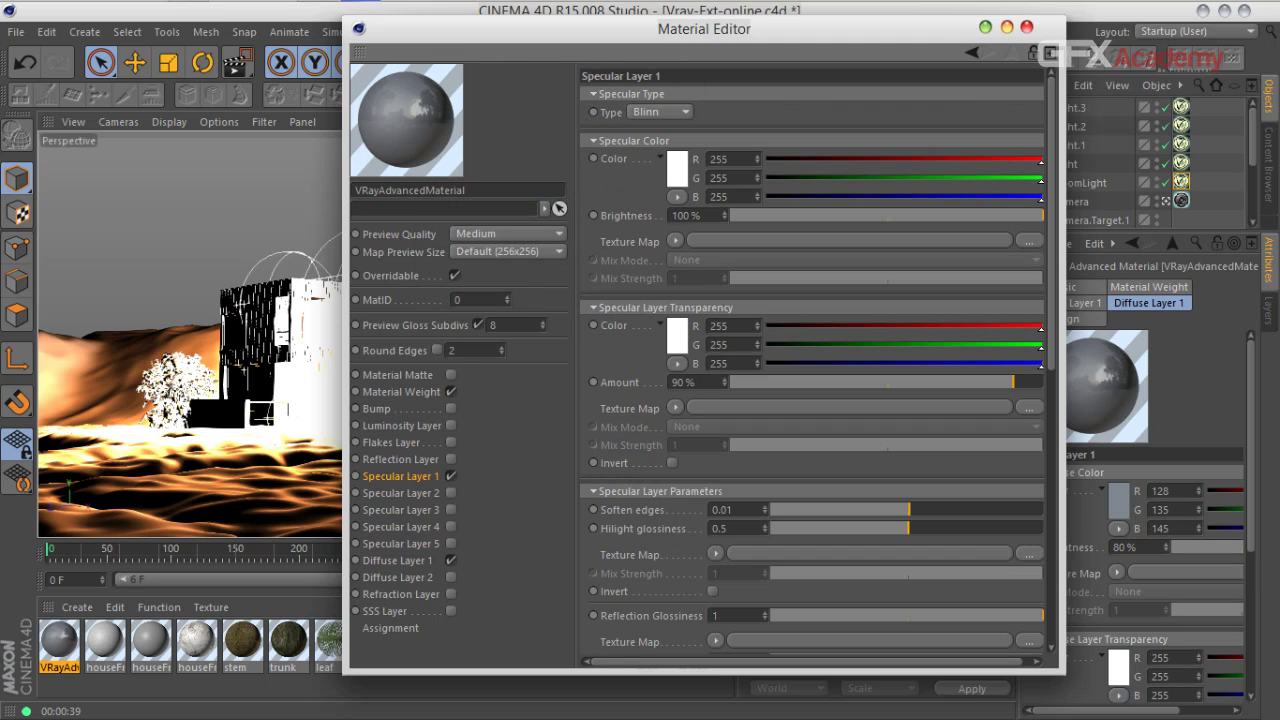
pyautogui.scroll(-4, 812, 360)
pyautogui.moveTo(908, 369); pyautogui.dragTo(1015, 369)
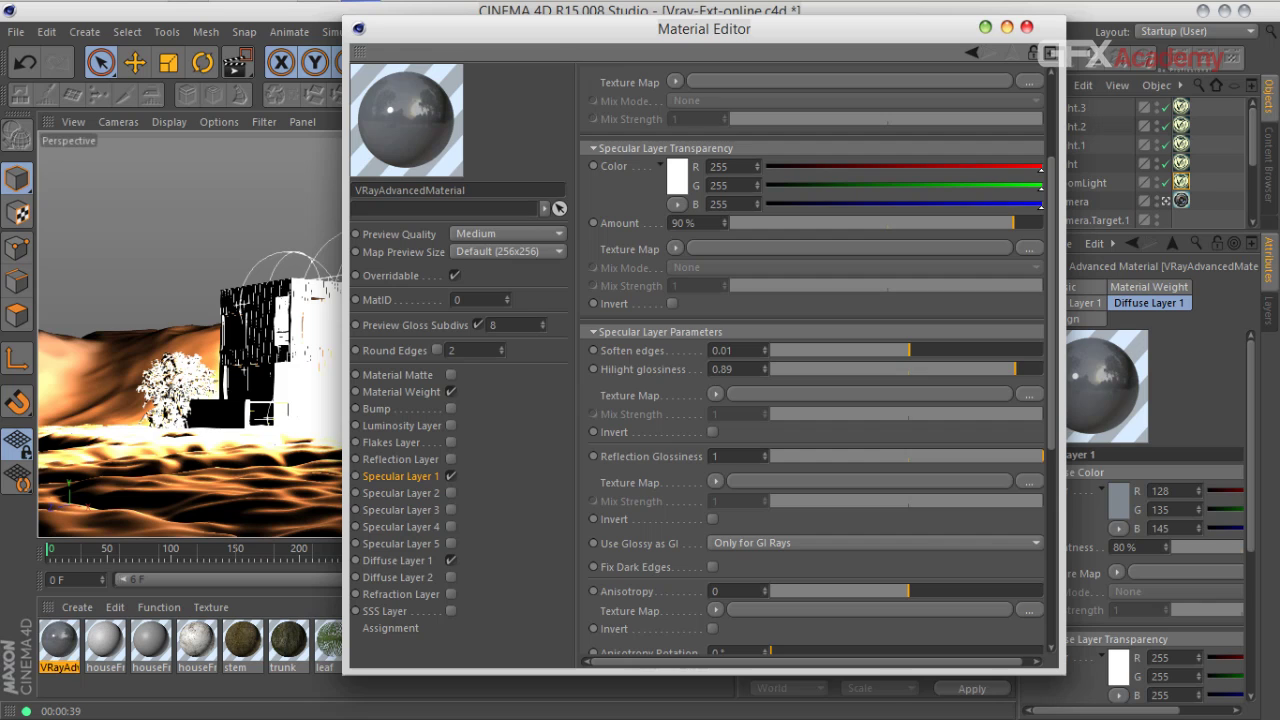
pyautogui.scroll(-2, 810, 360)
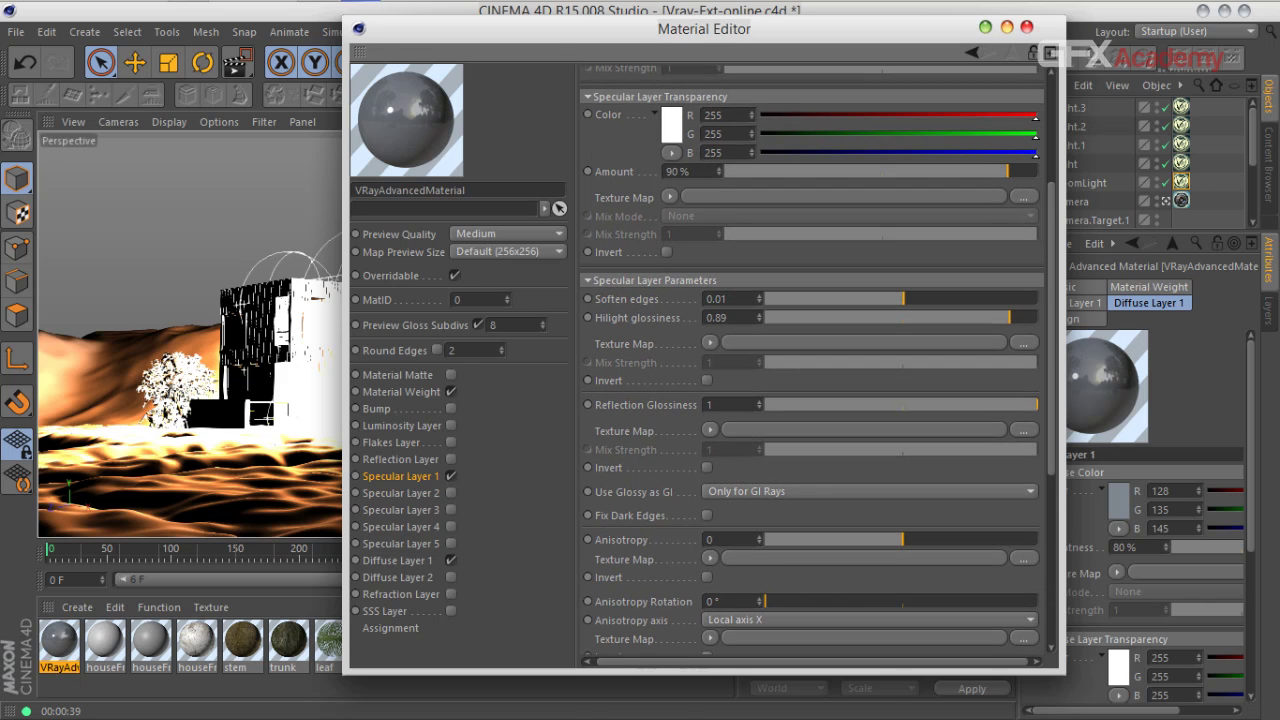
pyautogui.moveTo(1036, 405); pyautogui.dragTo(979, 404)
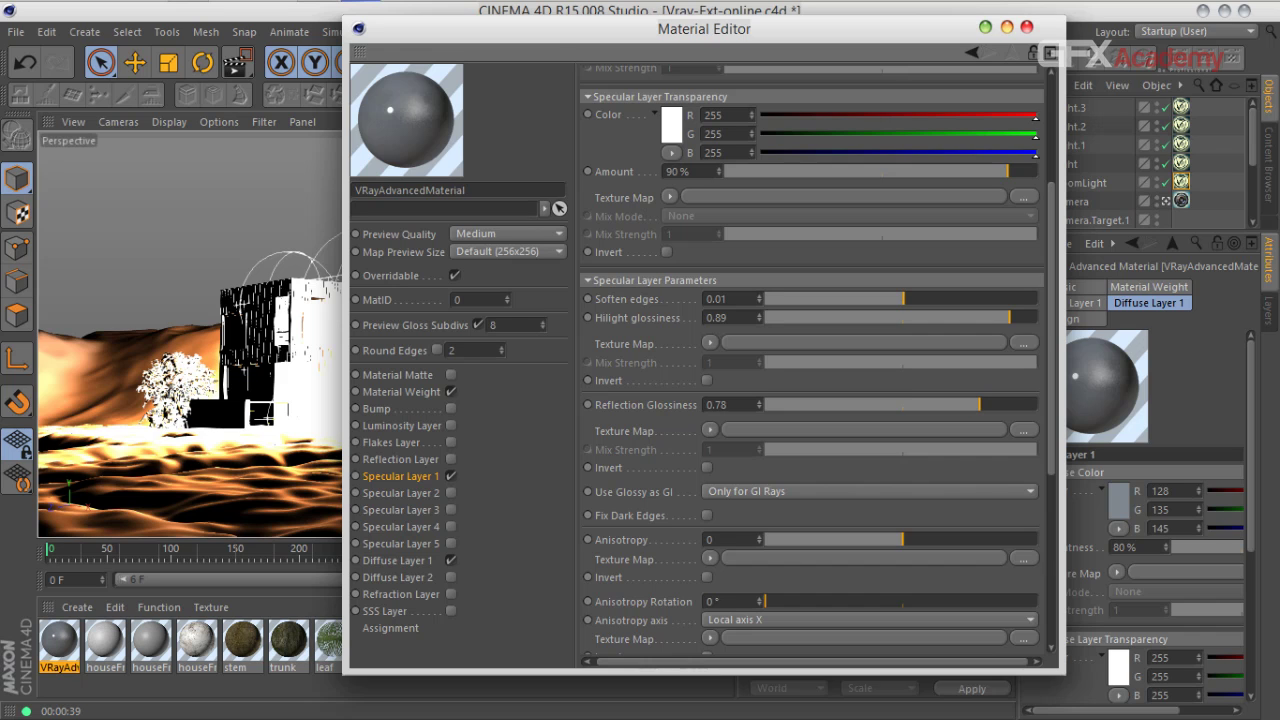
pyautogui.scroll(6, 810, 360)
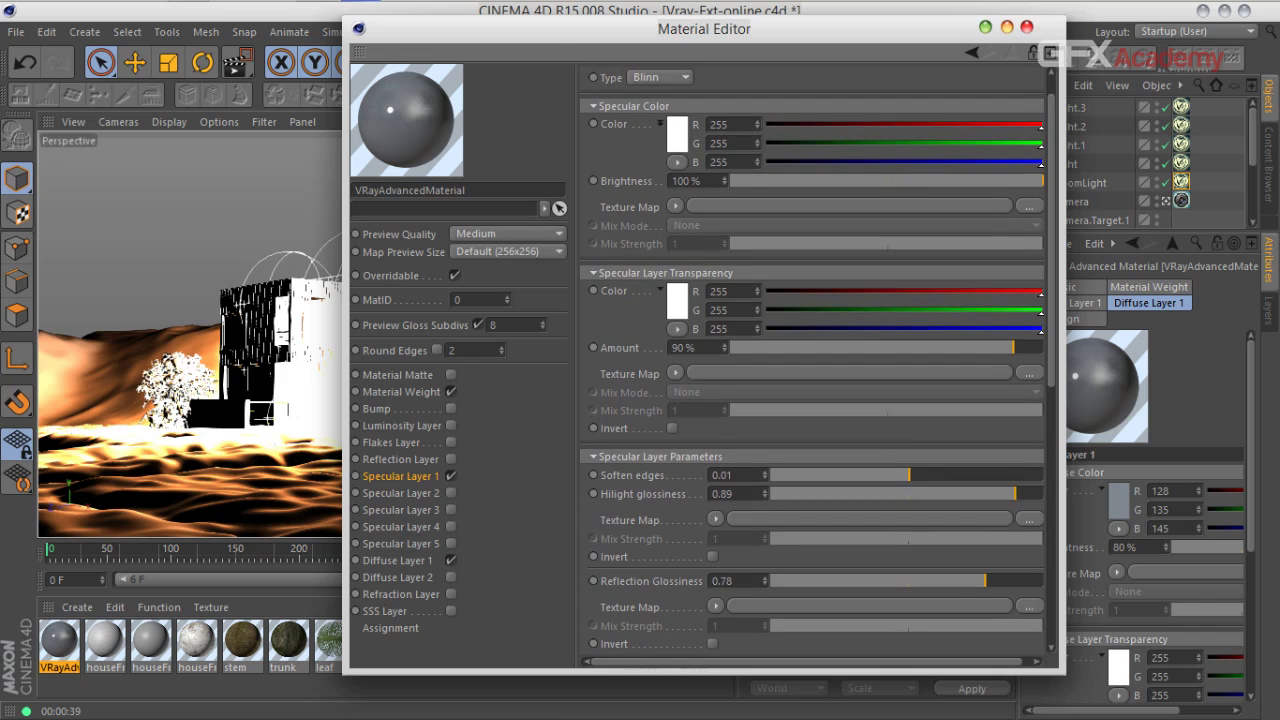
# Step: Set Specular Layer 1 to 77% transparency, 0.93 highlight glossiness, 0.17 soften edges and the Ward type
pyautogui.scroll(-1, 810, 360)
pyautogui.moveTo(1013, 323); pyautogui.dragTo(972, 323)
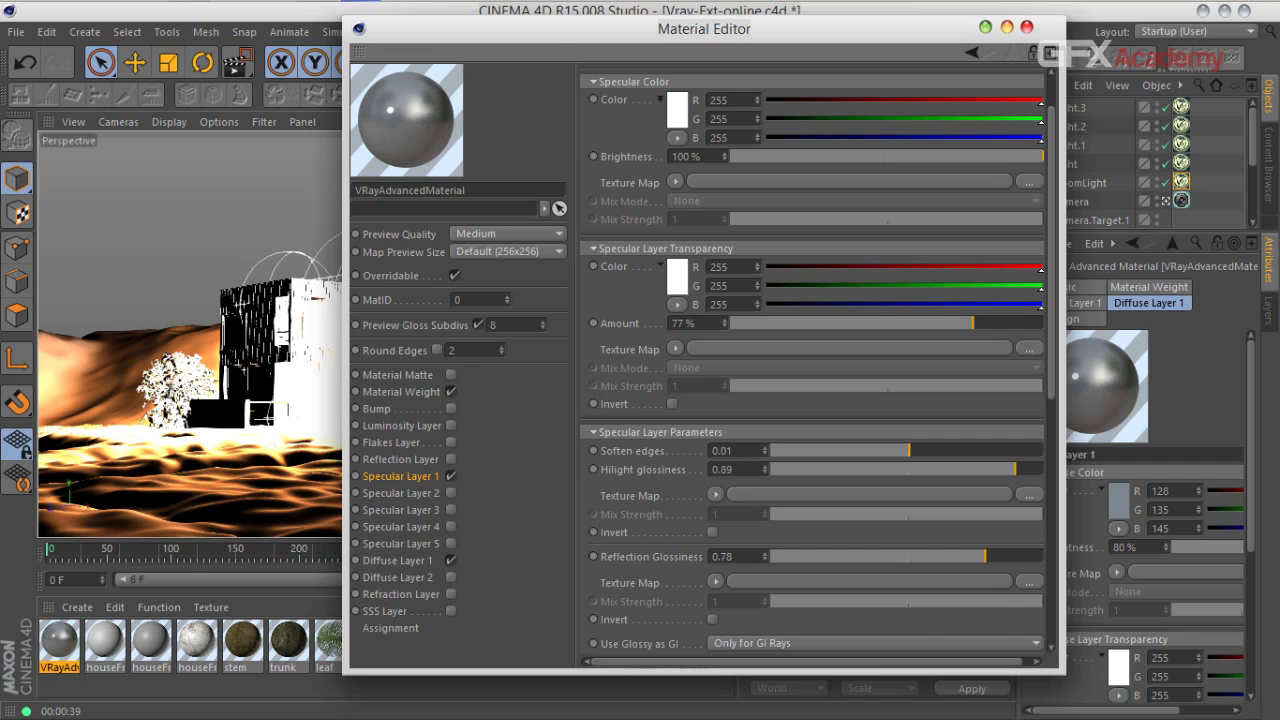
pyautogui.moveTo(1015, 469); pyautogui.dragTo(1025, 469)
pyautogui.moveTo(908, 450); pyautogui.dragTo(931, 450)
pyautogui.scroll(2, 812, 360)
pyautogui.click(653, 112)
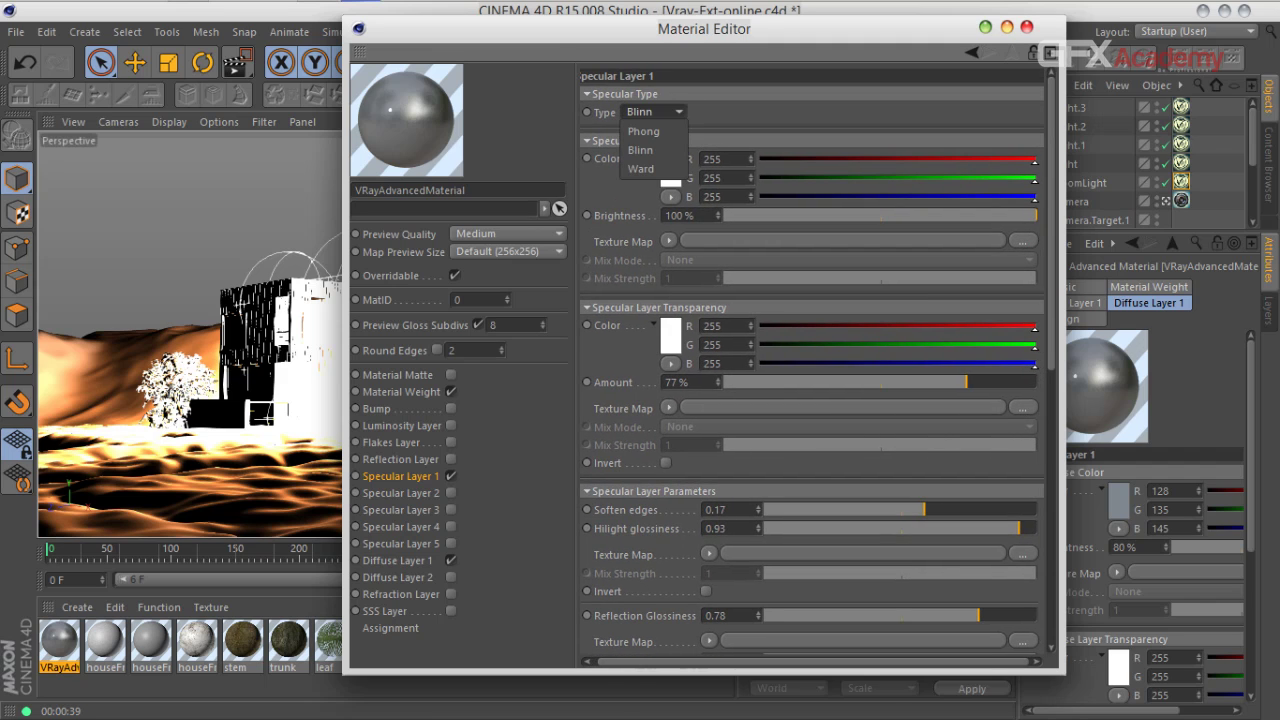
pyautogui.click(641, 169)
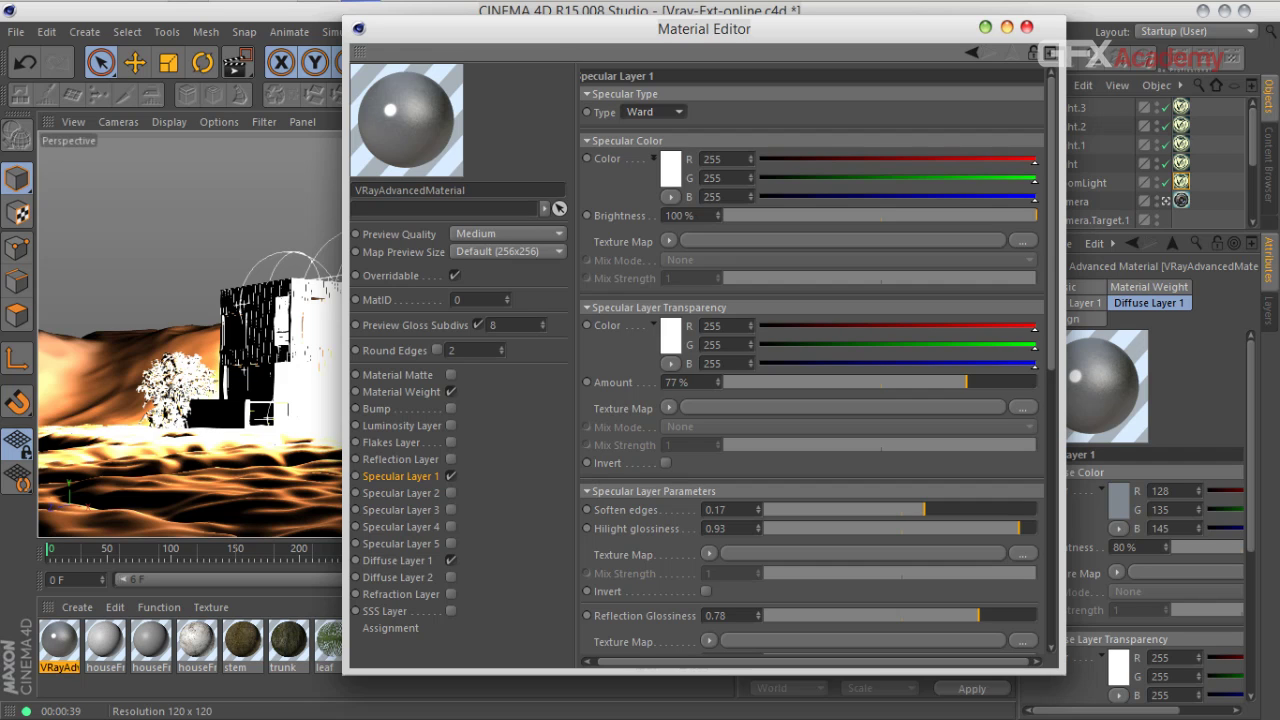
# Step: Set the reflection glossiness to 0.93, raise the highlight glossiness slightly and close the material editor
pyautogui.scroll(-4, 812, 360)
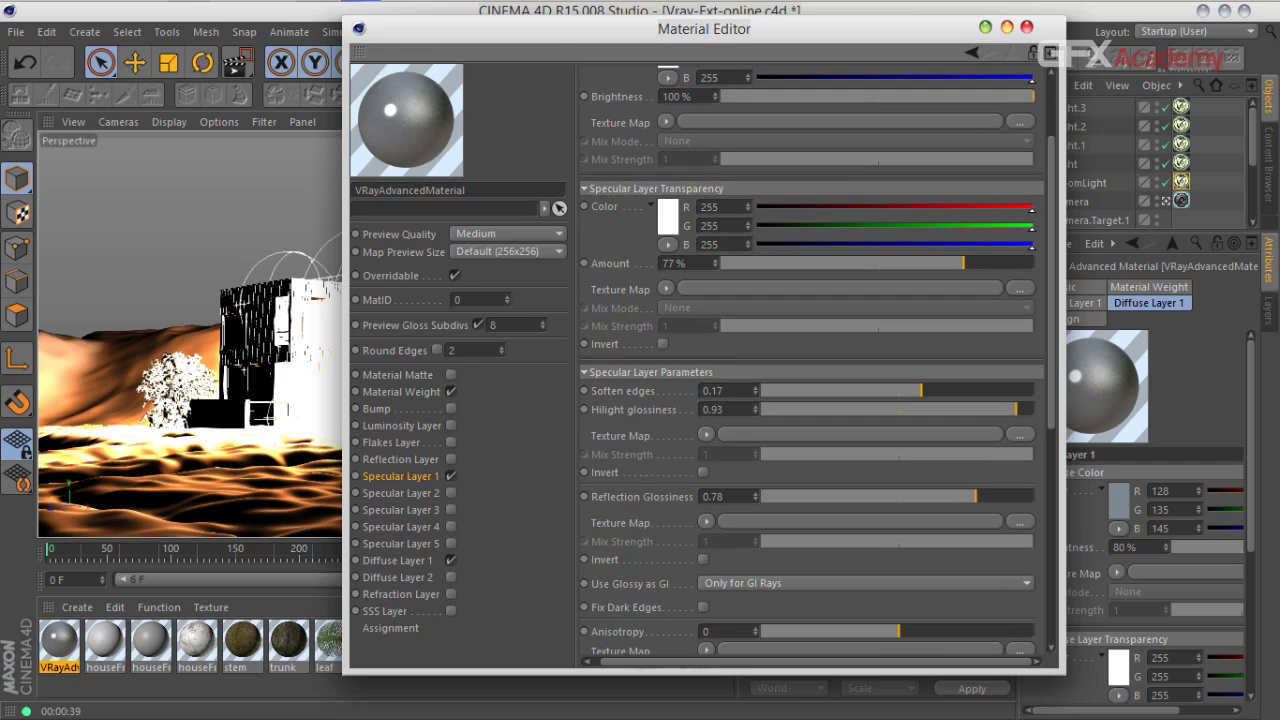
pyautogui.moveTo(975, 497); pyautogui.dragTo(1016, 496)
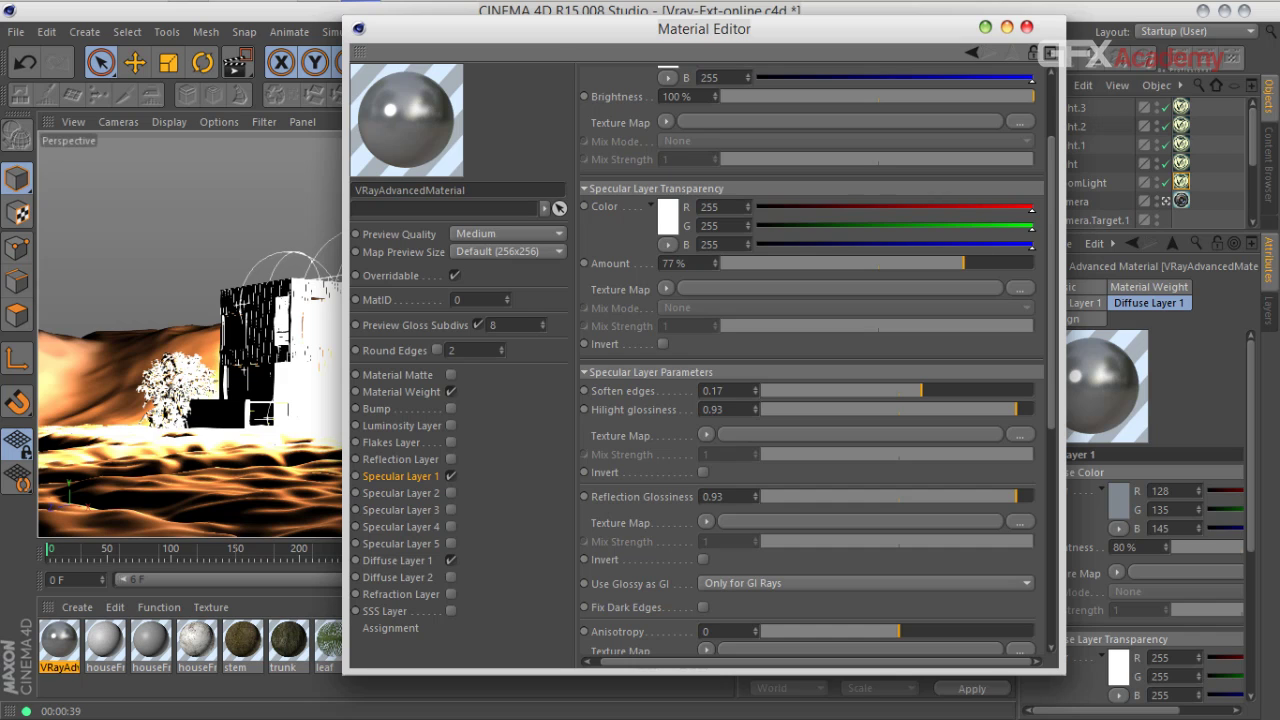
pyautogui.moveTo(1016, 409); pyautogui.dragTo(1022, 409)
pyautogui.moveTo(1022, 409); pyautogui.dragTo(1027, 409)
pyautogui.click(1026, 27)
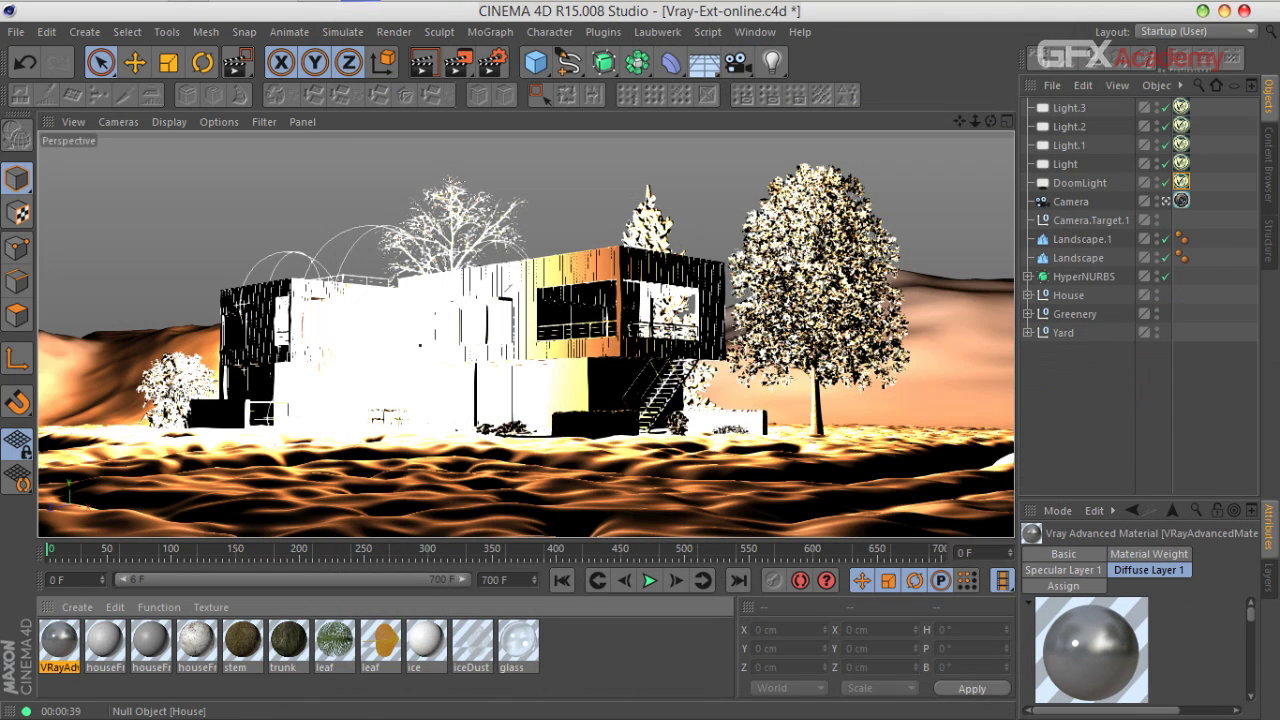
# Step: Move the upper floor framing and roof framing objects out of the House's framing group into the overhang group
pyautogui.click(1028, 295)
pyautogui.scroll(-10, 1094, 276)
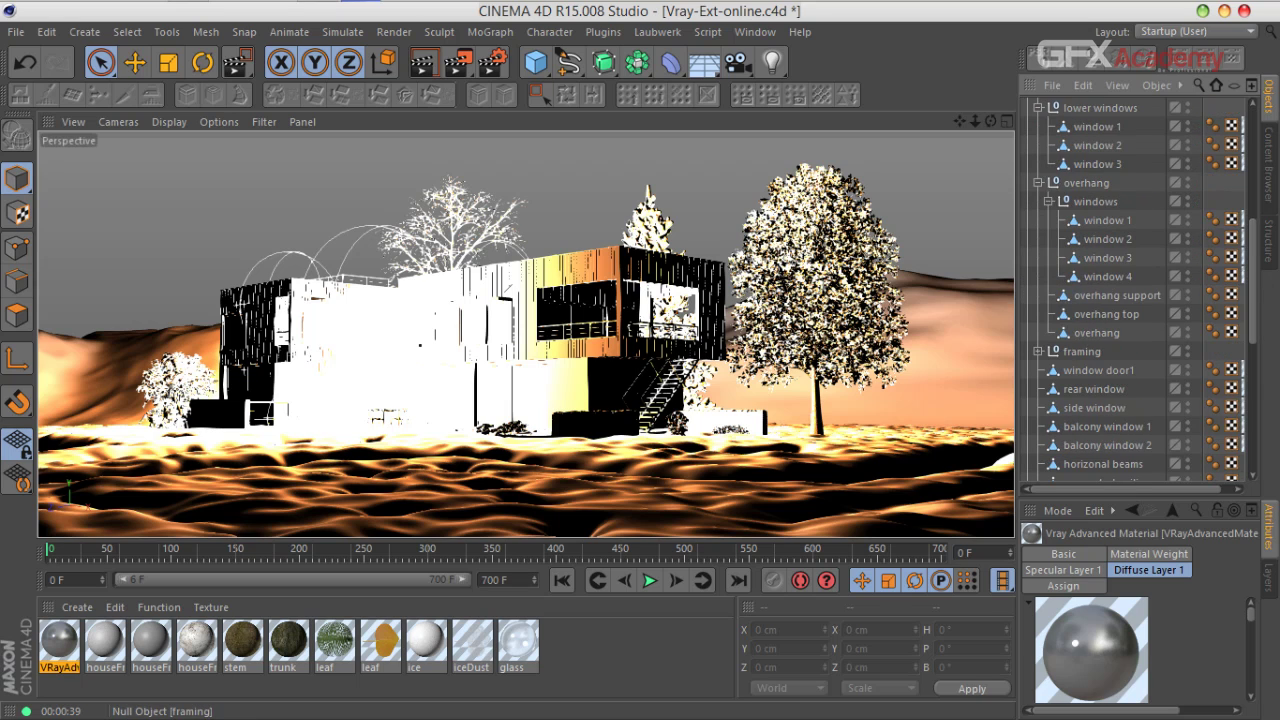
pyautogui.click(1038, 239)
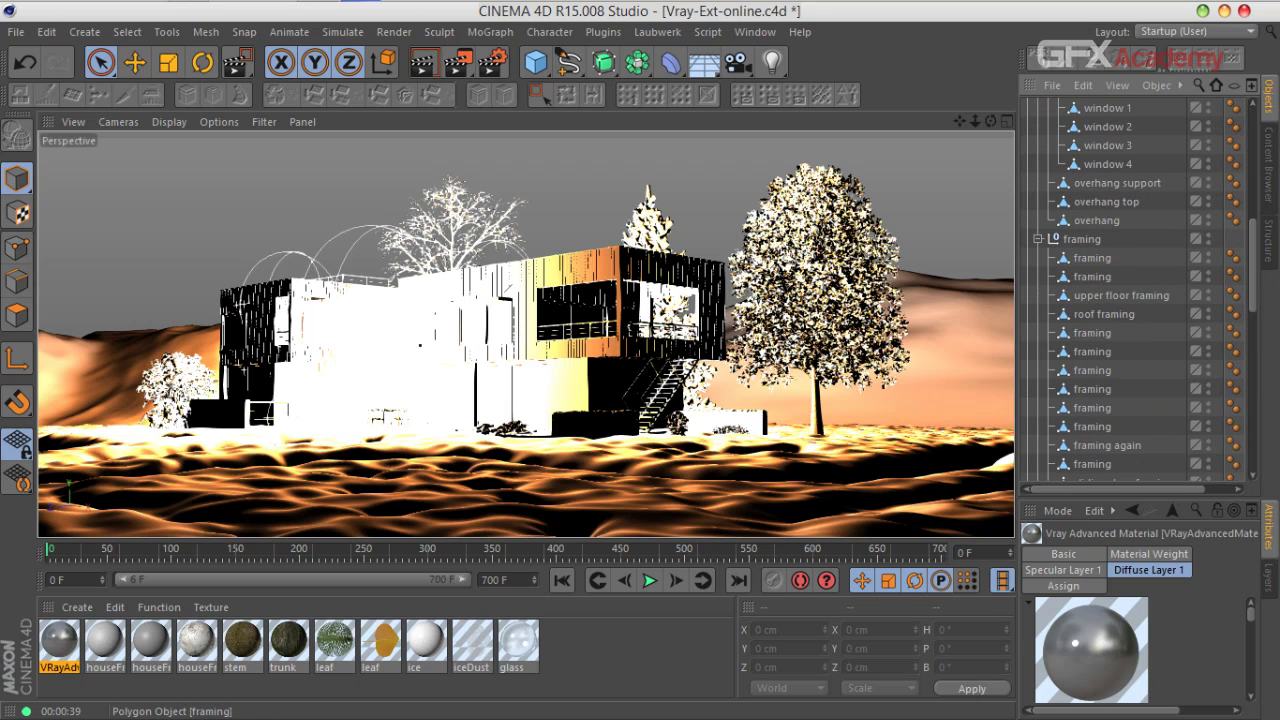
pyautogui.click(1104, 314)
pyautogui.click(1121, 295)
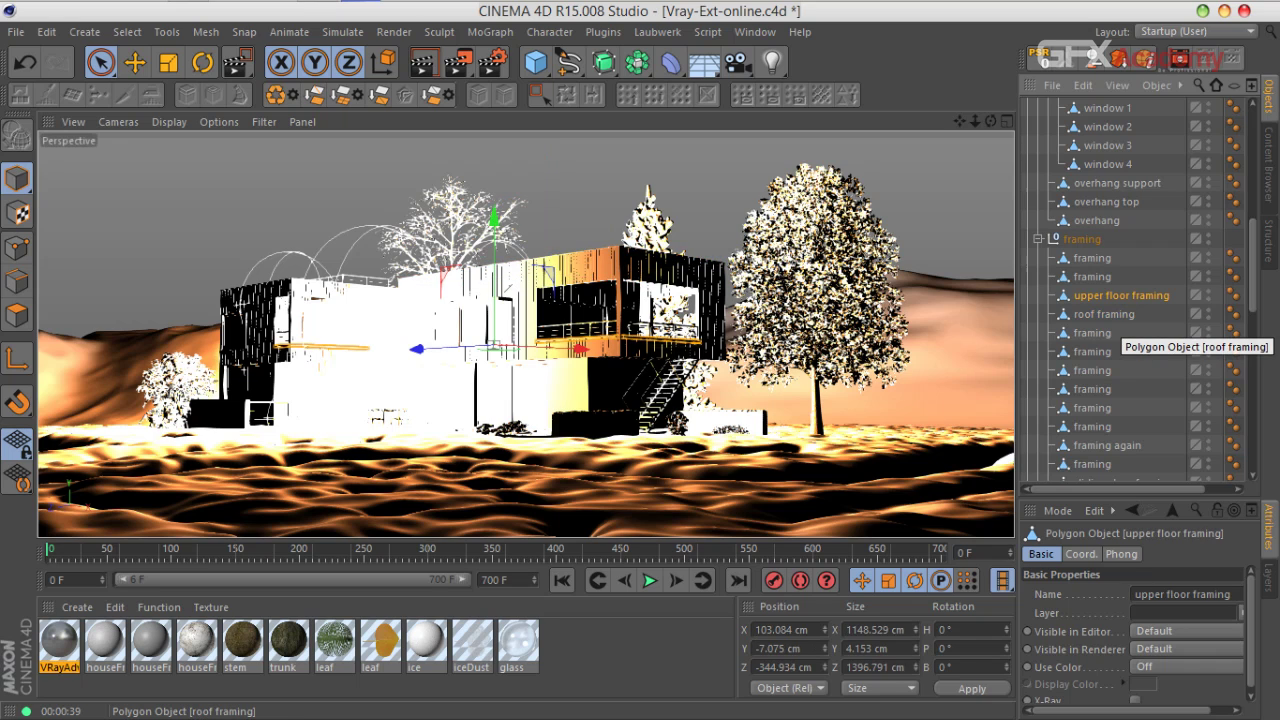
pyautogui.keyDown('ctrl'); pyautogui.click(1104, 314); pyautogui.keyUp('ctrl')
pyautogui.moveTo(1112, 295); pyautogui.dragTo(1097, 230)
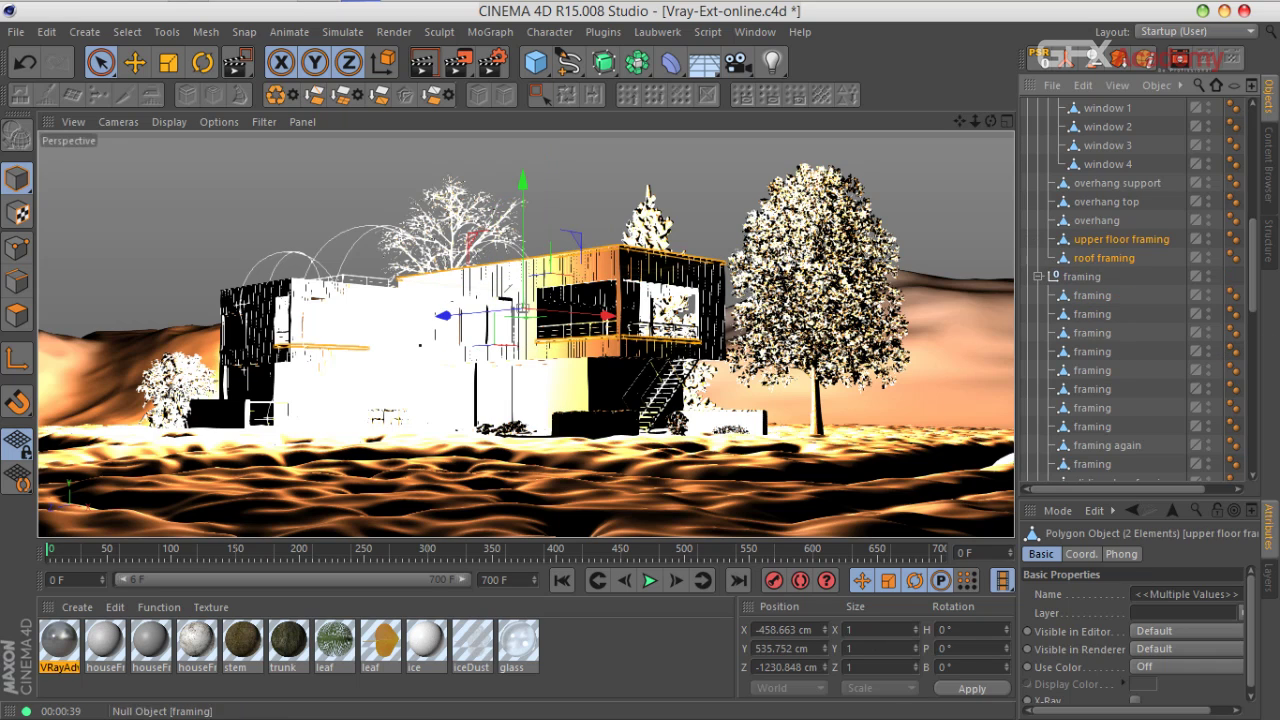
# Step: Apply the new bluish gray material to all the objects in the framing group
pyautogui.click(1132, 297)
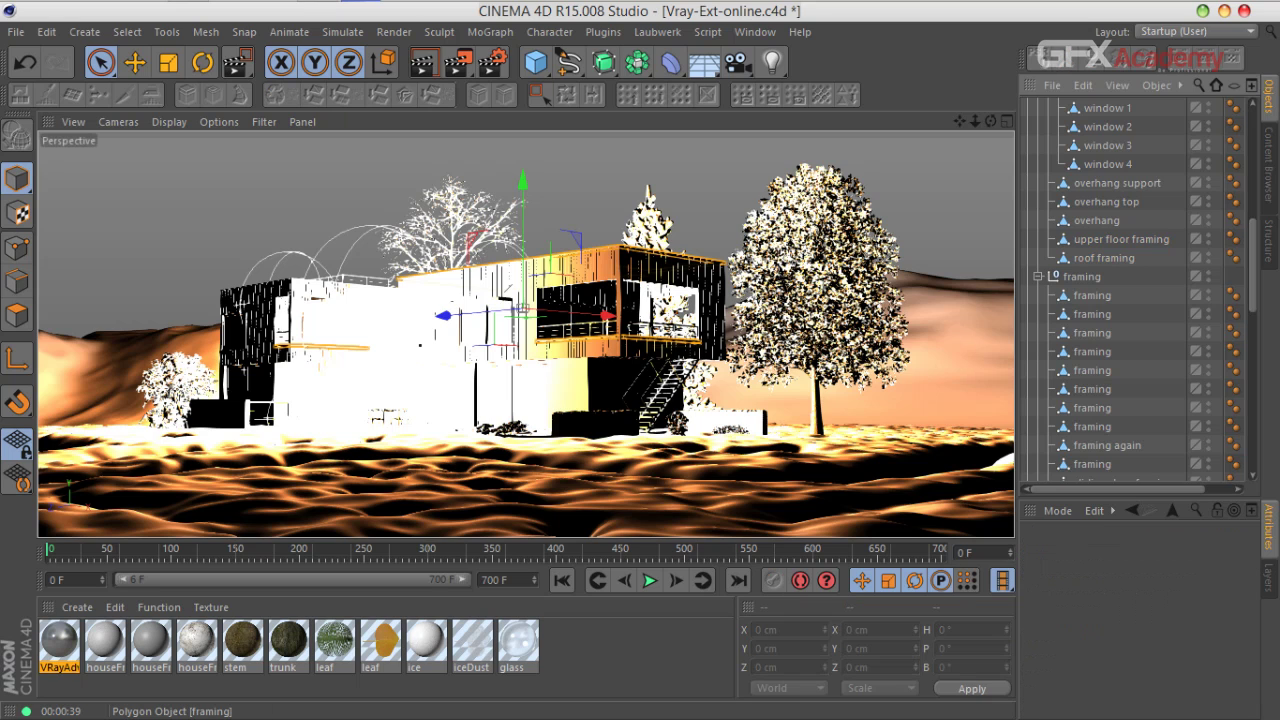
pyautogui.moveTo(1132, 297); pyautogui.dragTo(1078, 413)
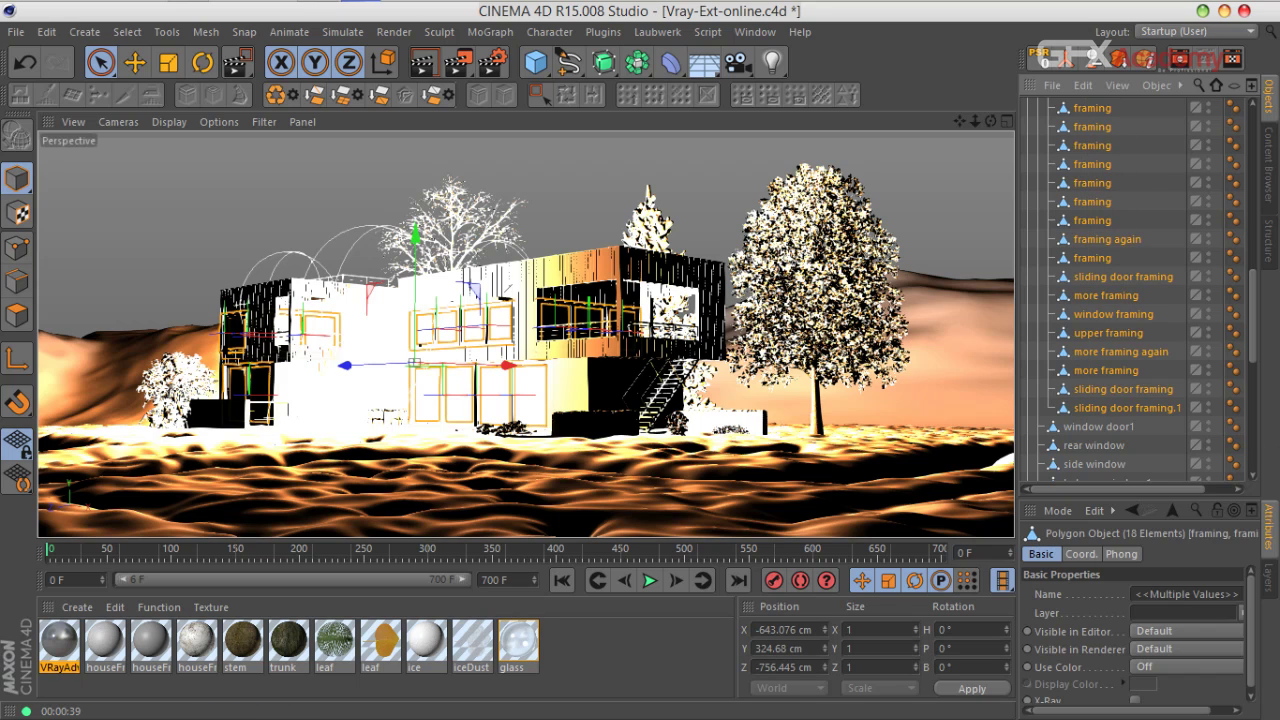
pyautogui.click(159, 607)
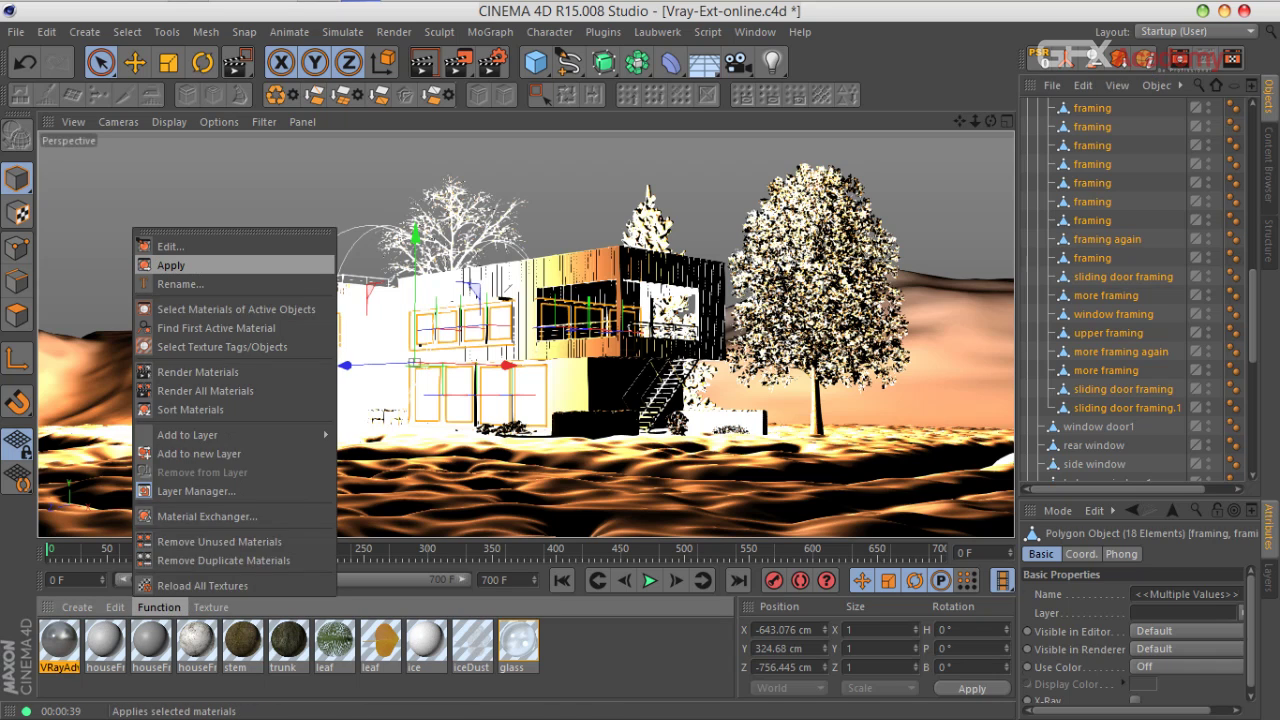
pyautogui.click(188, 262)
pyautogui.click(1152, 202)
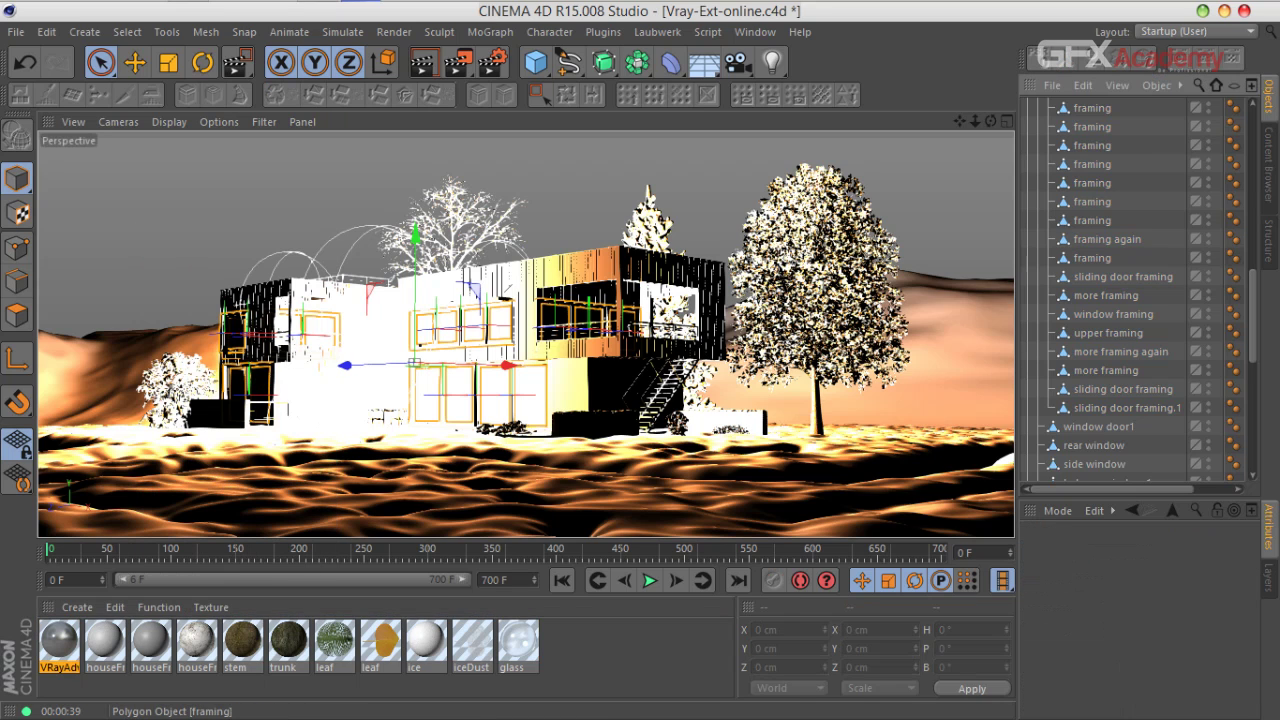
pyautogui.scroll(10, 1100, 250)
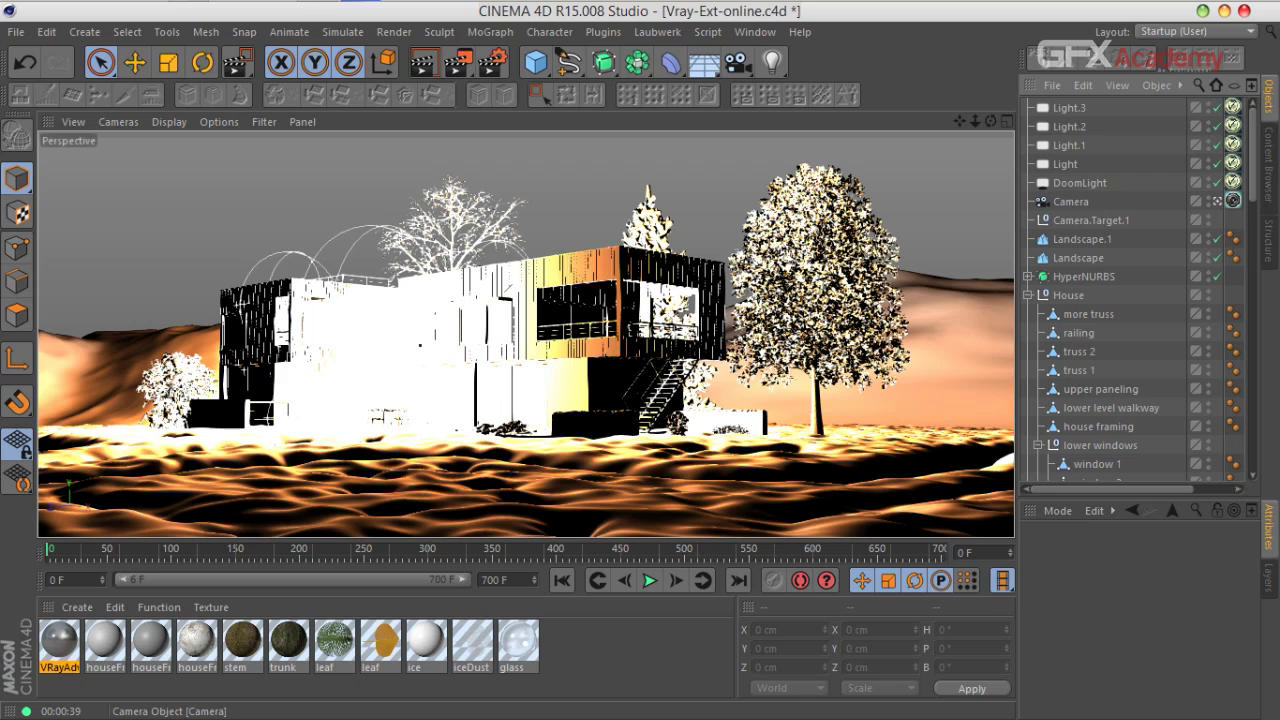
# Step: Leave the scene camera view and render a region around the upper floor windows and their framing
pyautogui.click(1071, 202)
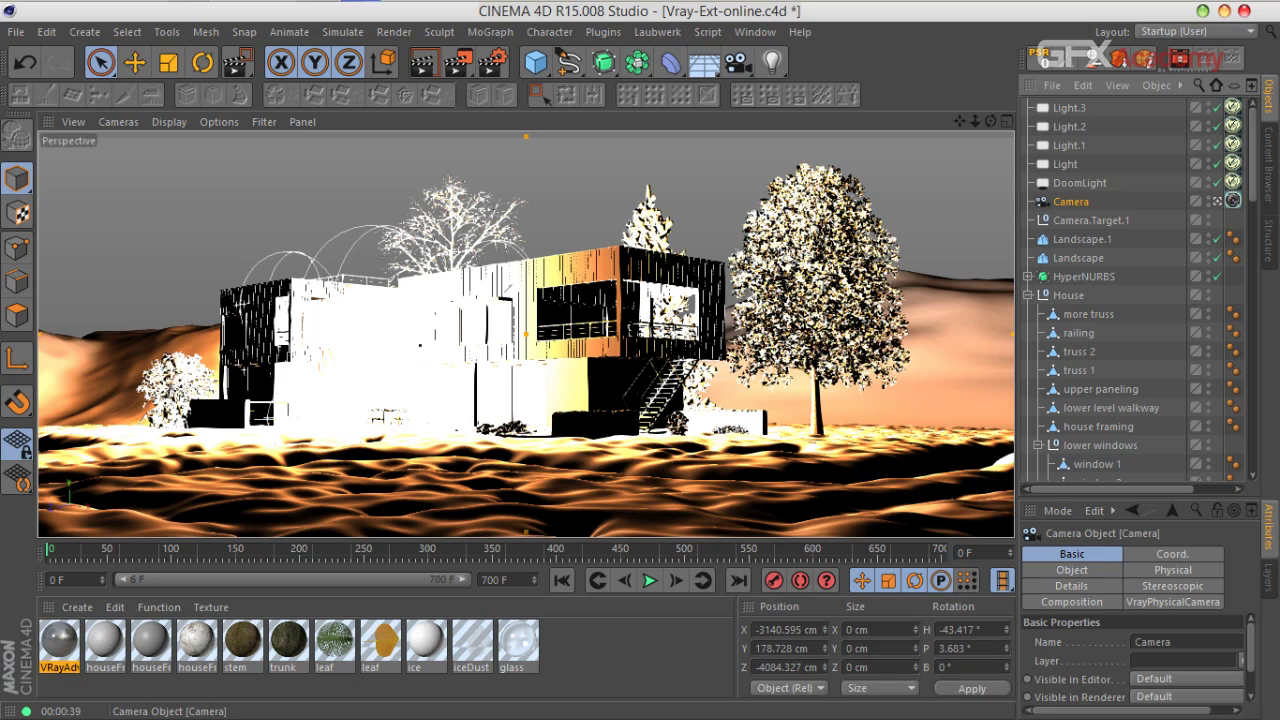
pyautogui.click(1217, 202)
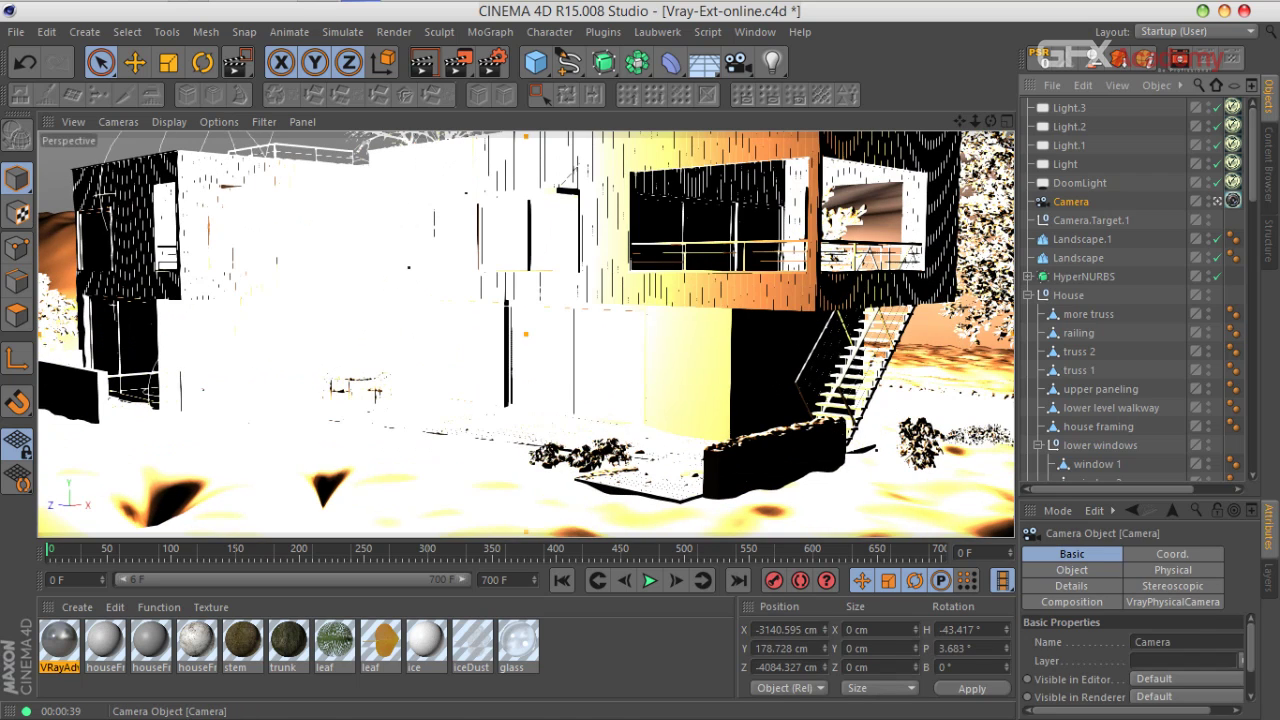
pyautogui.scroll(5, 659, 521)
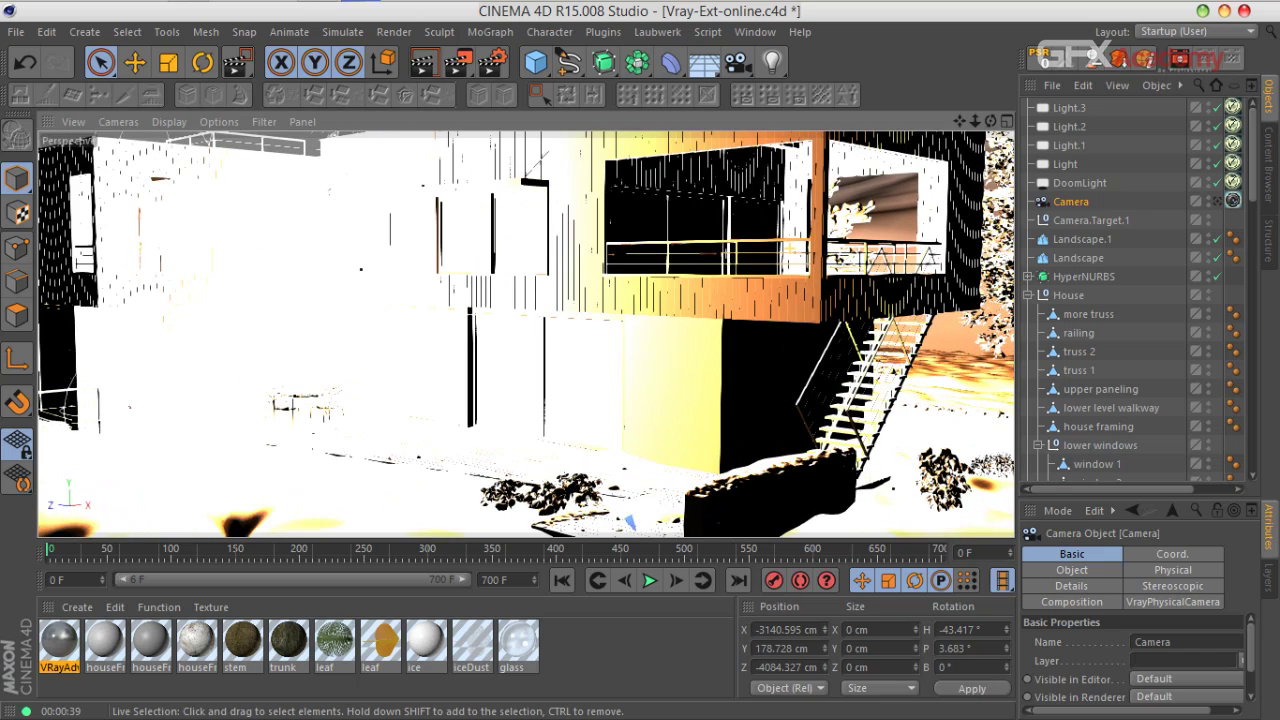
pyautogui.scroll(5, 820, 252)
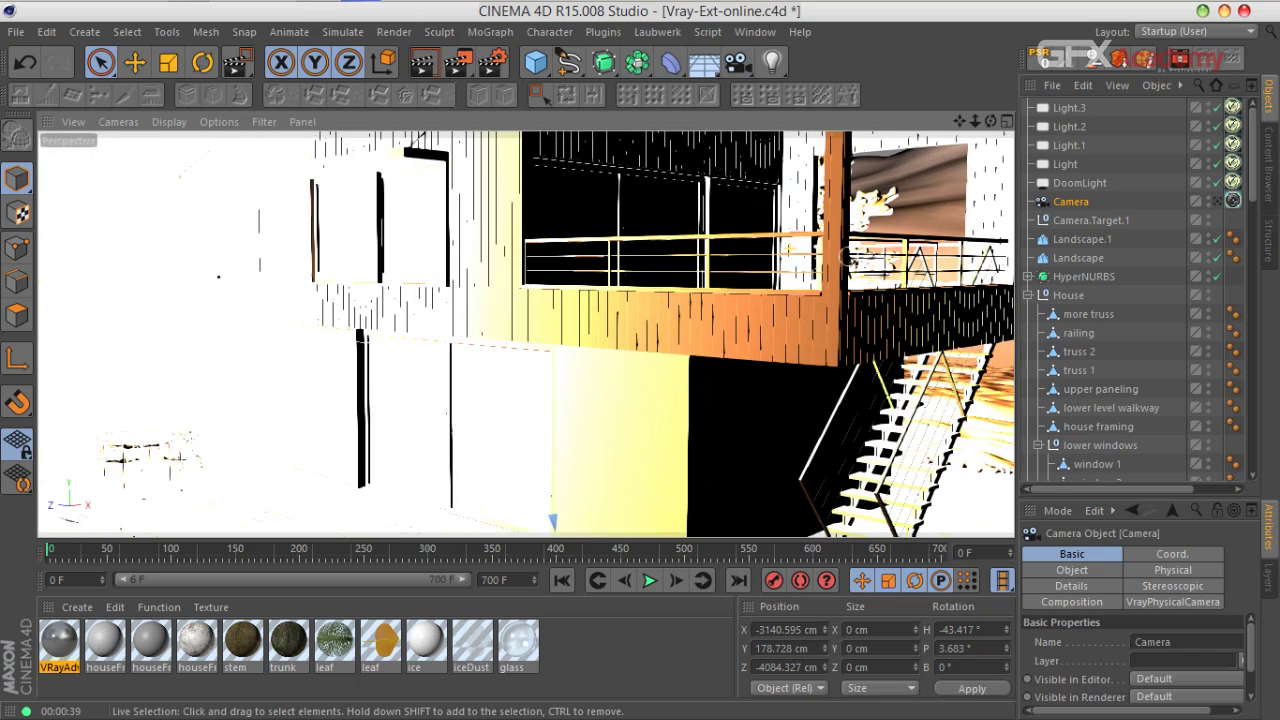
pyautogui.scroll(4, 845, 256)
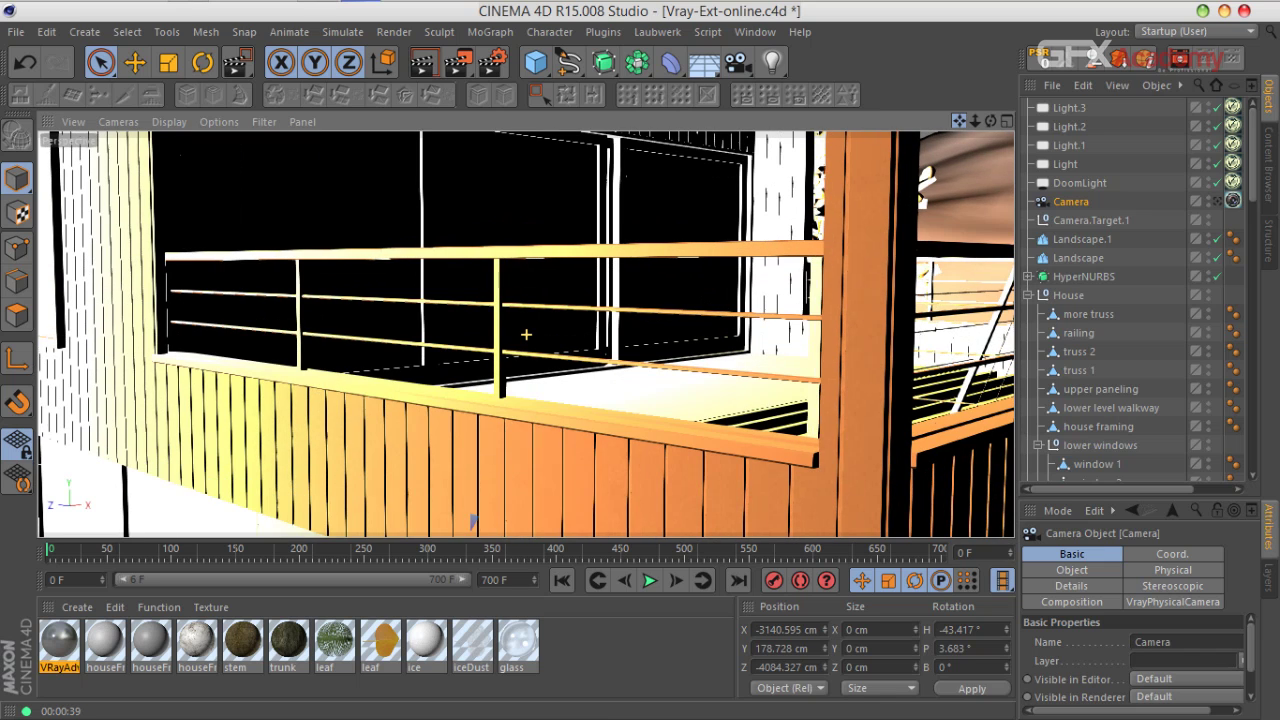
pyautogui.click(70, 193)
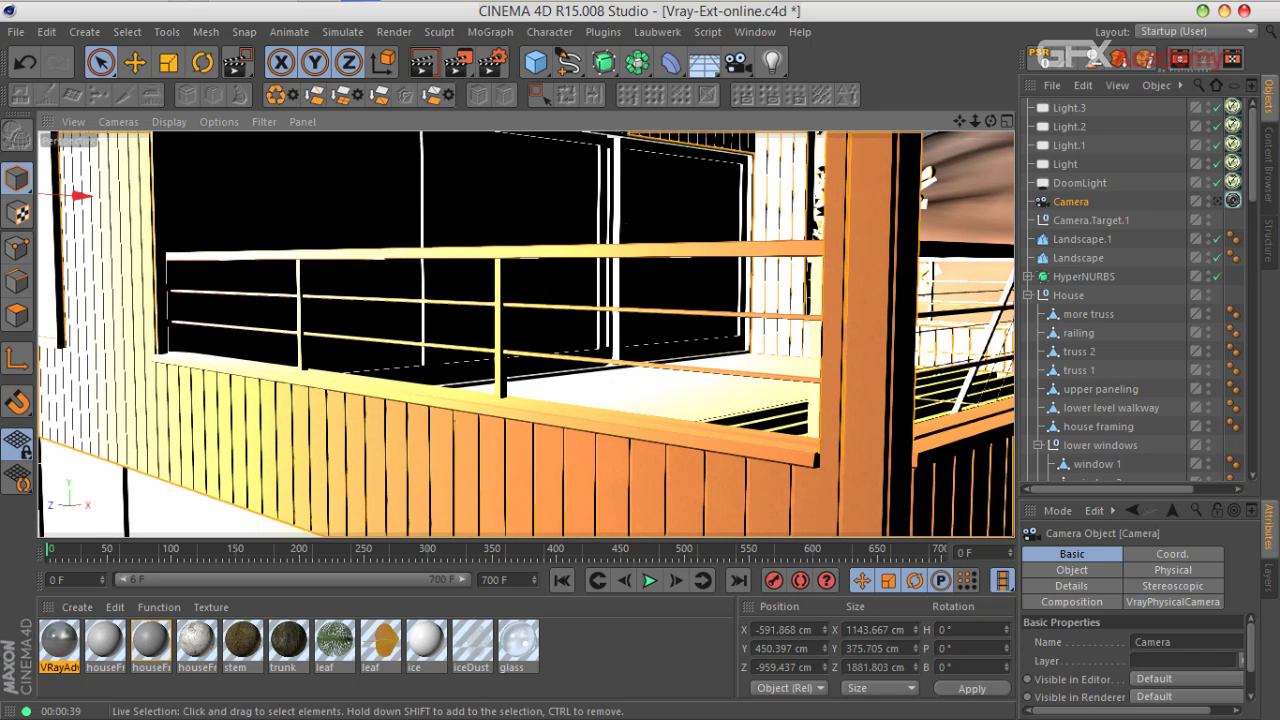
pyautogui.moveTo(959, 121); pyautogui.dragTo(1132, 197)
pyautogui.moveTo(959, 121); pyautogui.dragTo(825, 132)
pyautogui.click(460, 64)
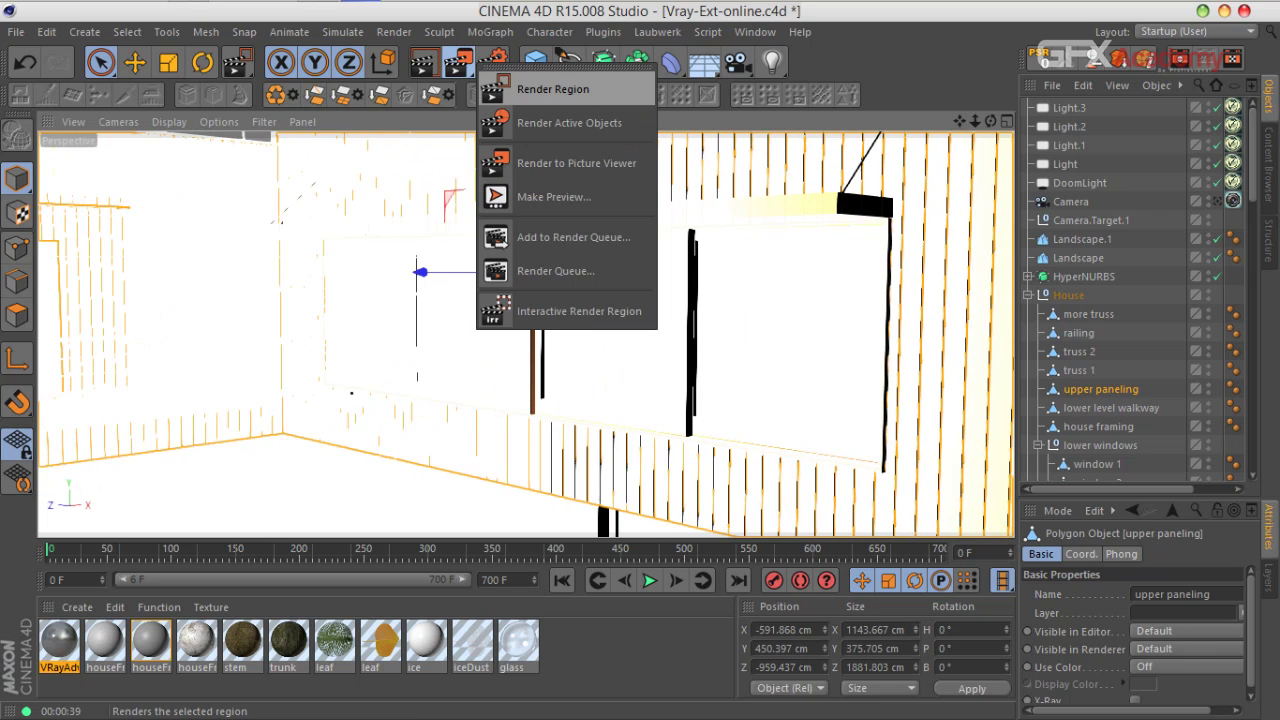
pyautogui.click(545, 88)
pyautogui.moveTo(971, 153); pyautogui.dragTo(354, 345)
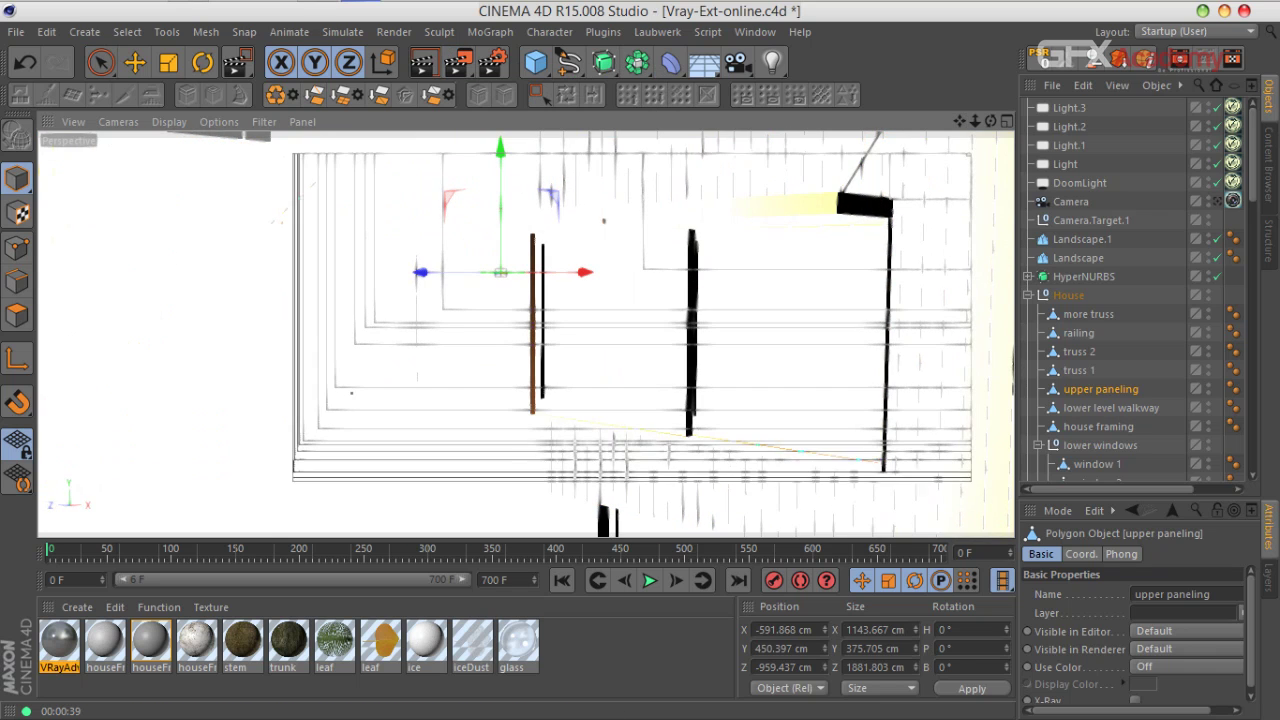
pyautogui.moveTo(258, 500); pyautogui.dragTo(257, 501)
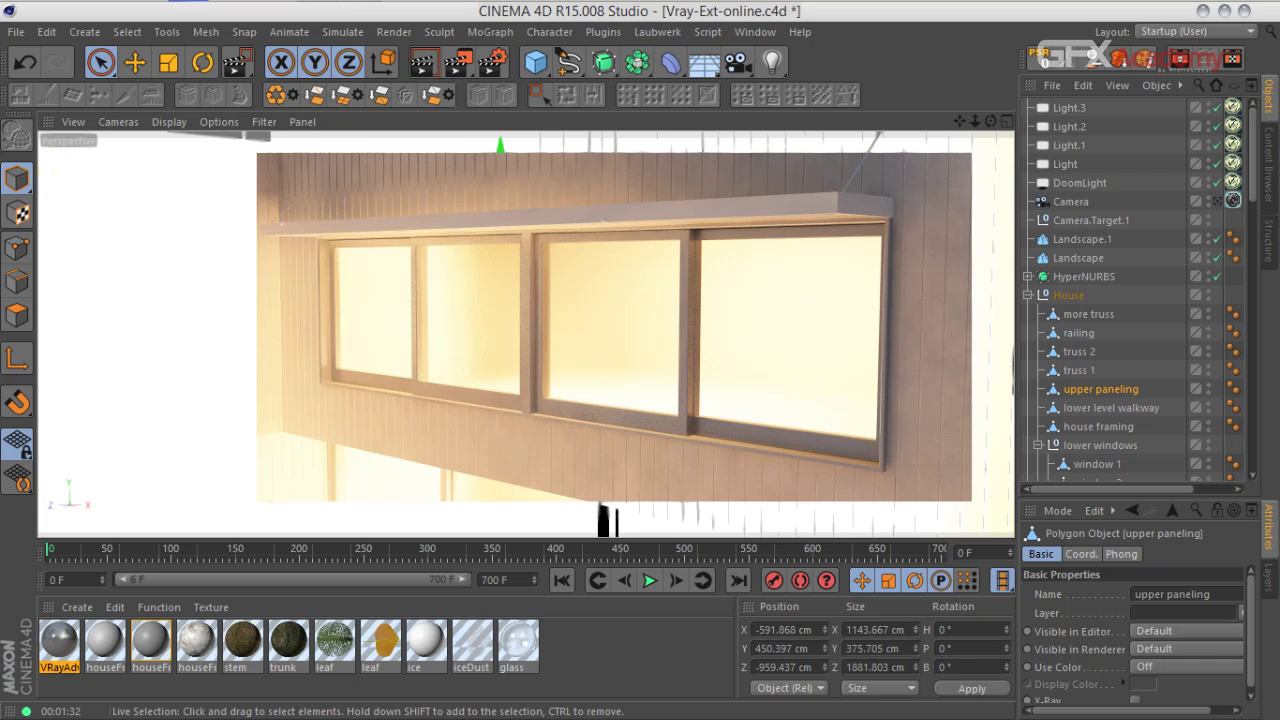
# Step: Render a region of the upper balcony covering its railing, the corner post and the window framing
pyautogui.click(150, 320)
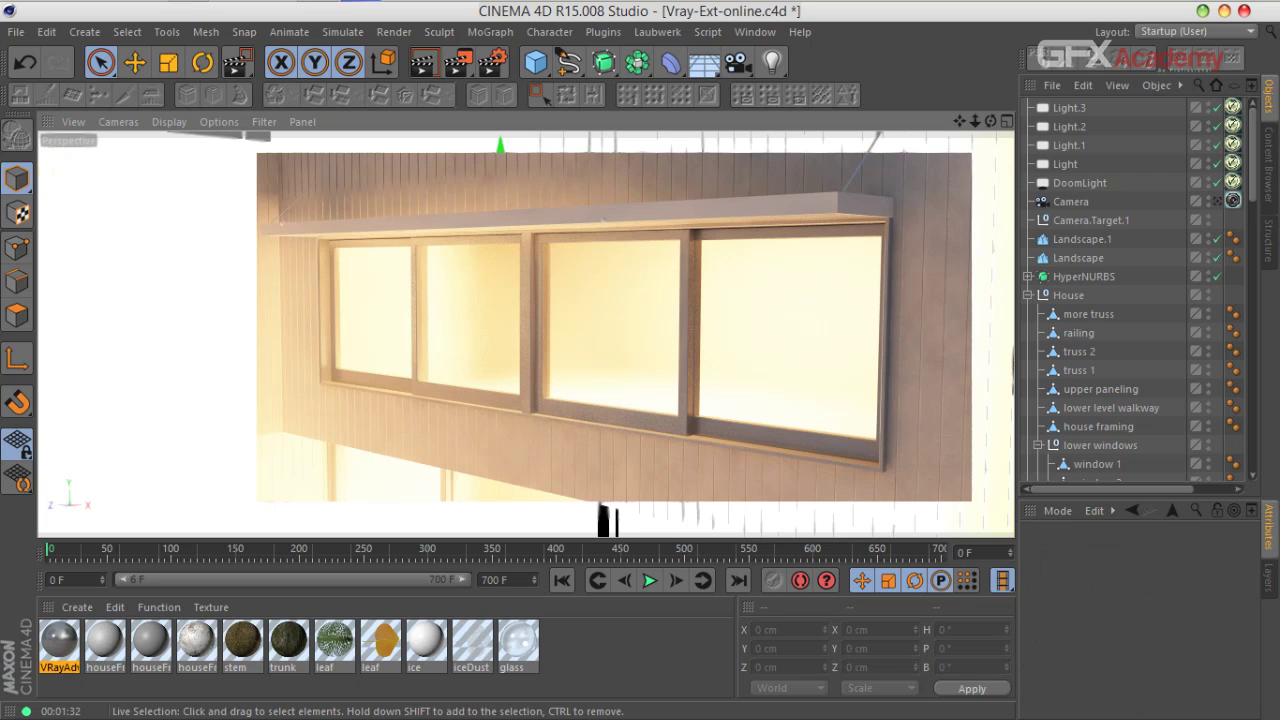
pyautogui.moveTo(959, 121); pyautogui.dragTo(908, 46)
pyautogui.click(526, 334)
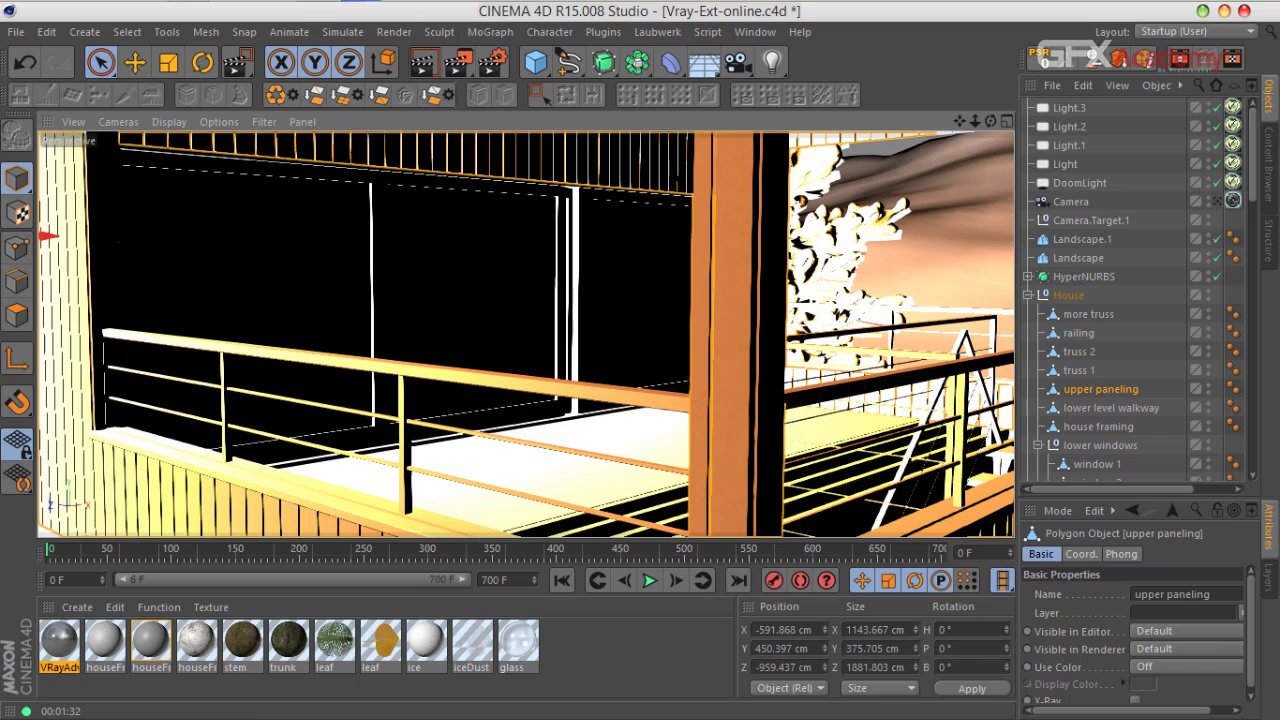
pyautogui.moveTo(1115, 489); pyautogui.dragTo(1156, 489)
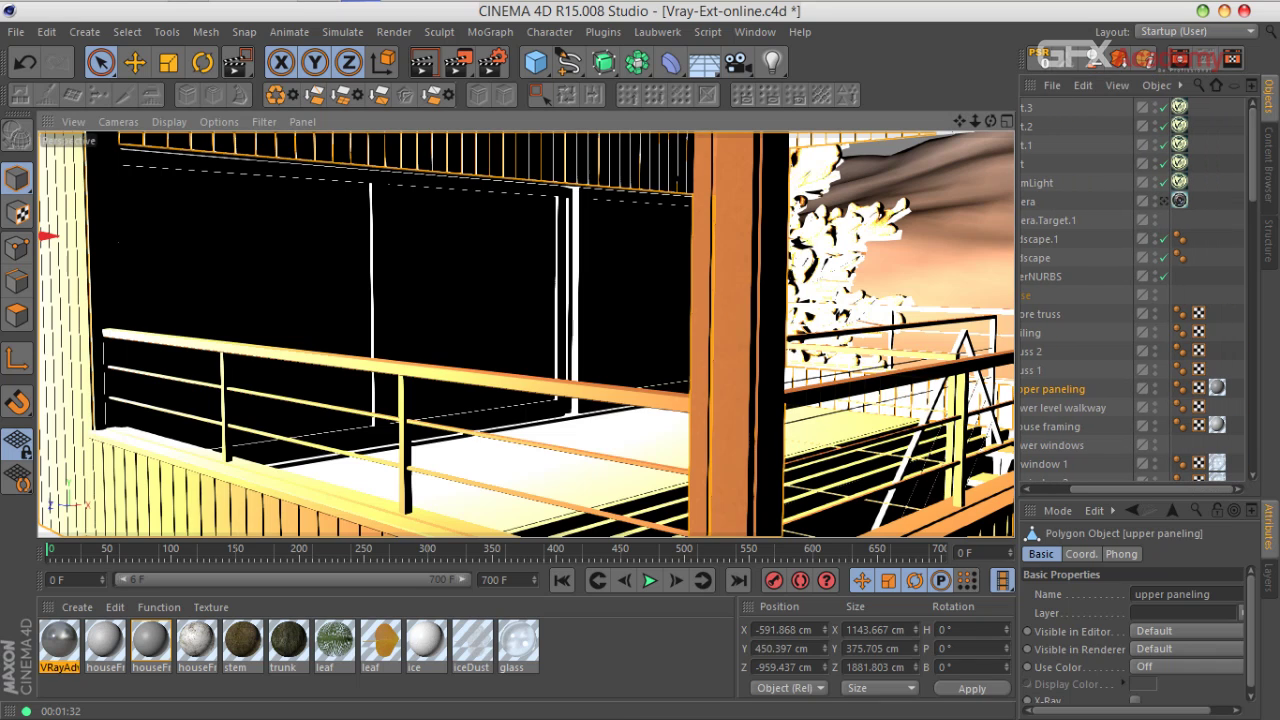
pyautogui.moveTo(959, 121); pyautogui.dragTo(974, 70)
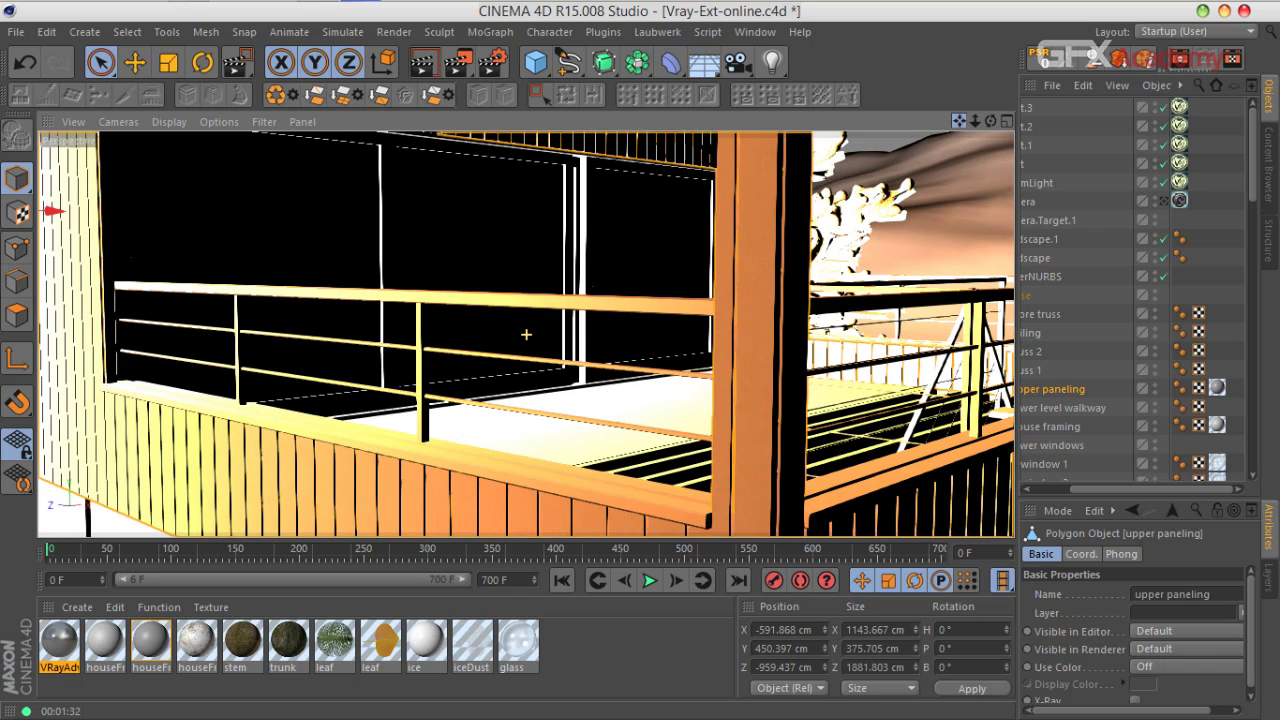
pyautogui.scroll(2, 526, 335)
pyautogui.click(492, 62)
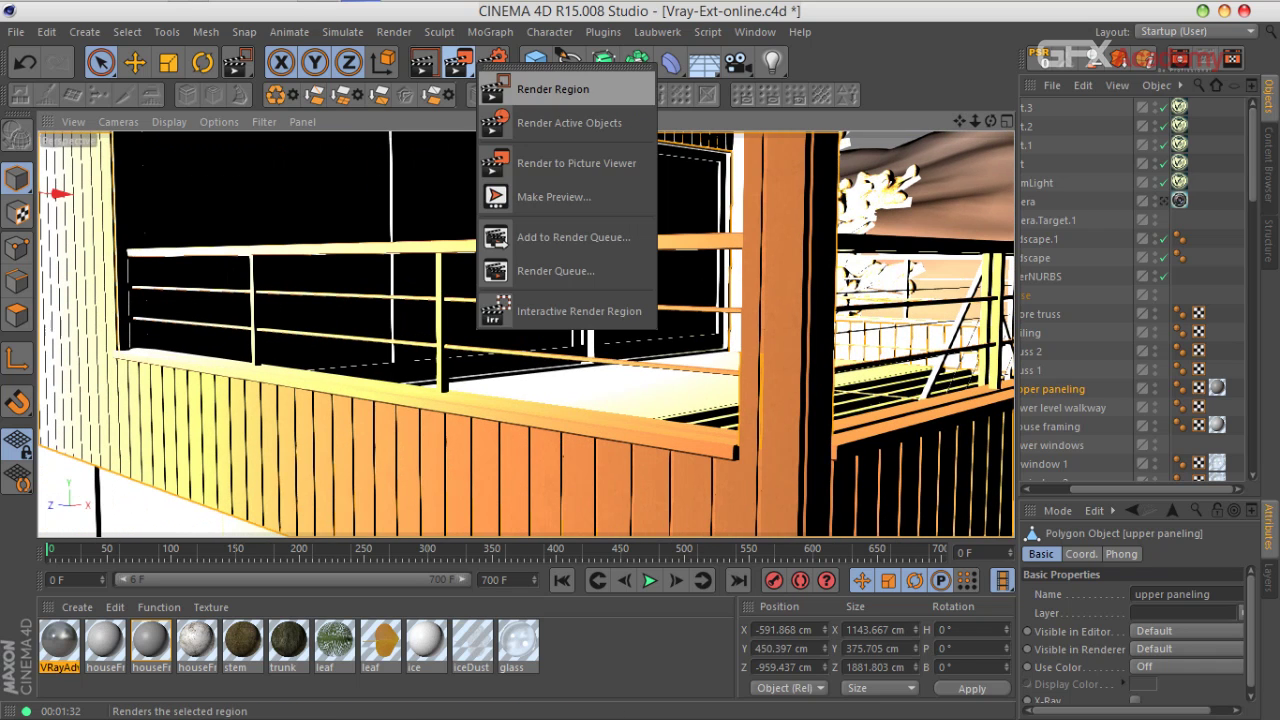
pyautogui.click(553, 89)
pyautogui.moveTo(915, 204); pyautogui.dragTo(344, 510)
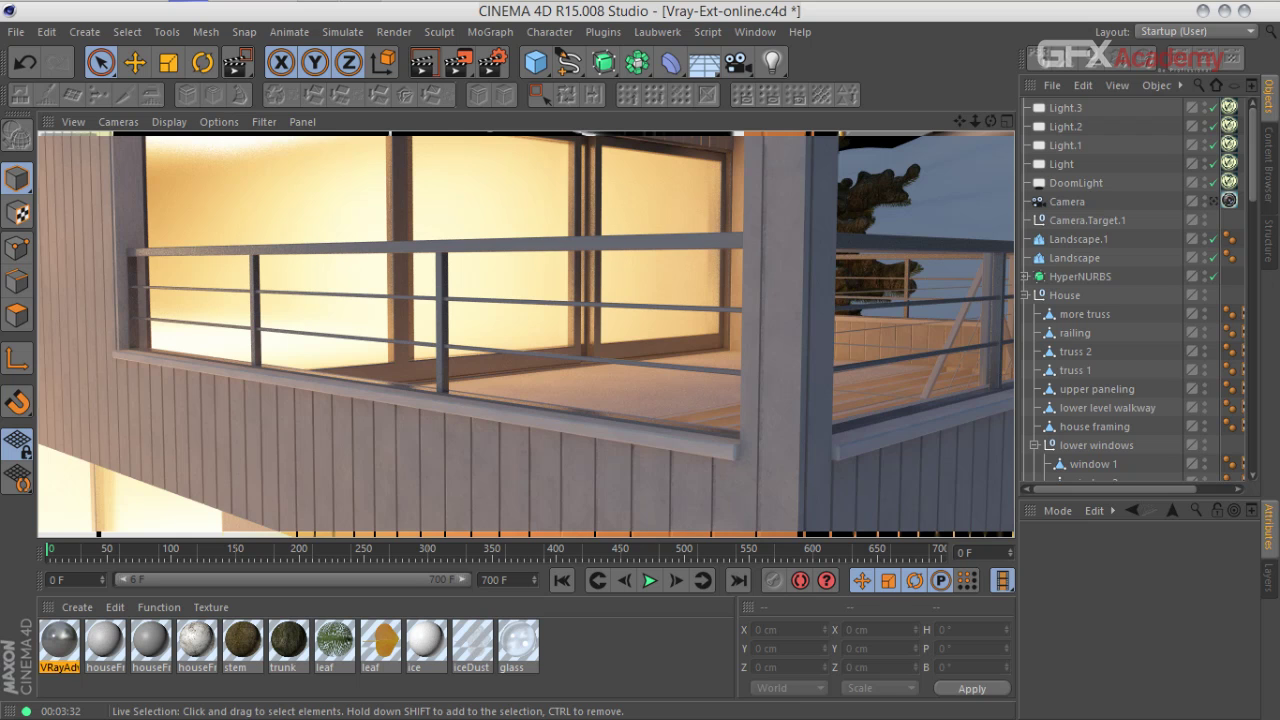
# Step: Set the glossiness subdivisions of Specular Layer 1 in the framing material VRayAdvancedMaterial to 32
pyautogui.doubleClick(59, 640)
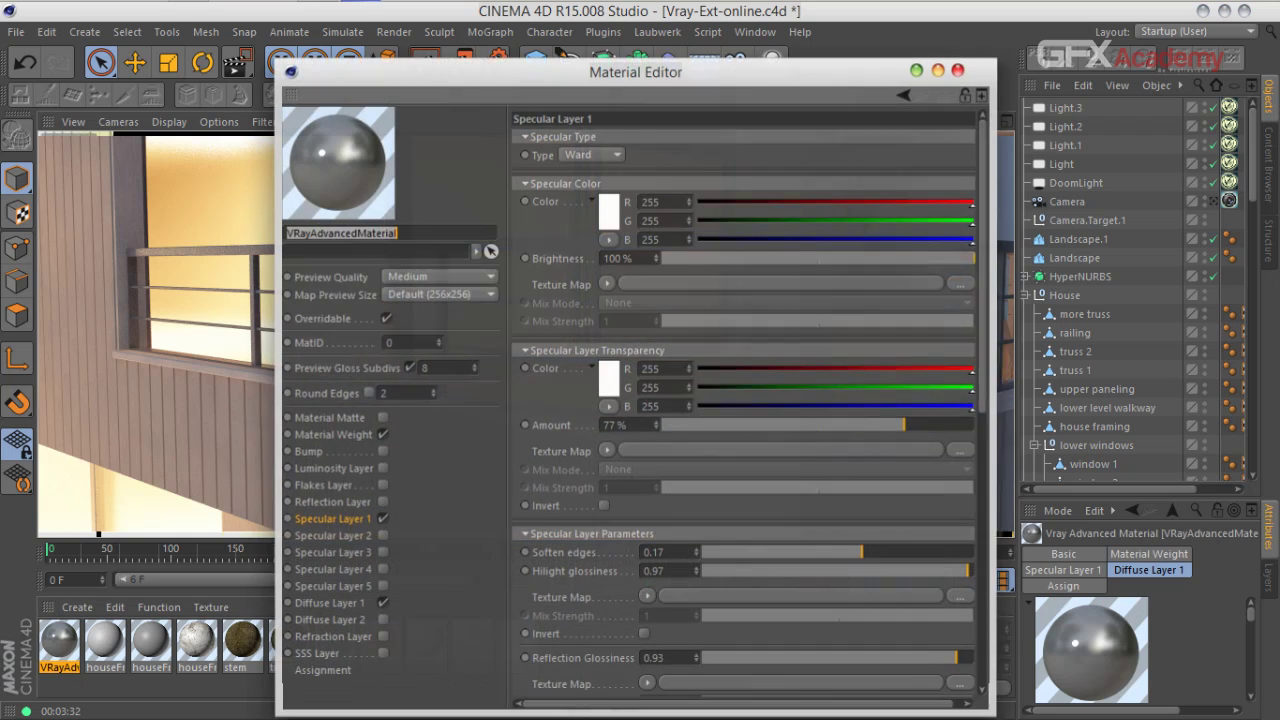
pyautogui.scroll(-10, 745, 400)
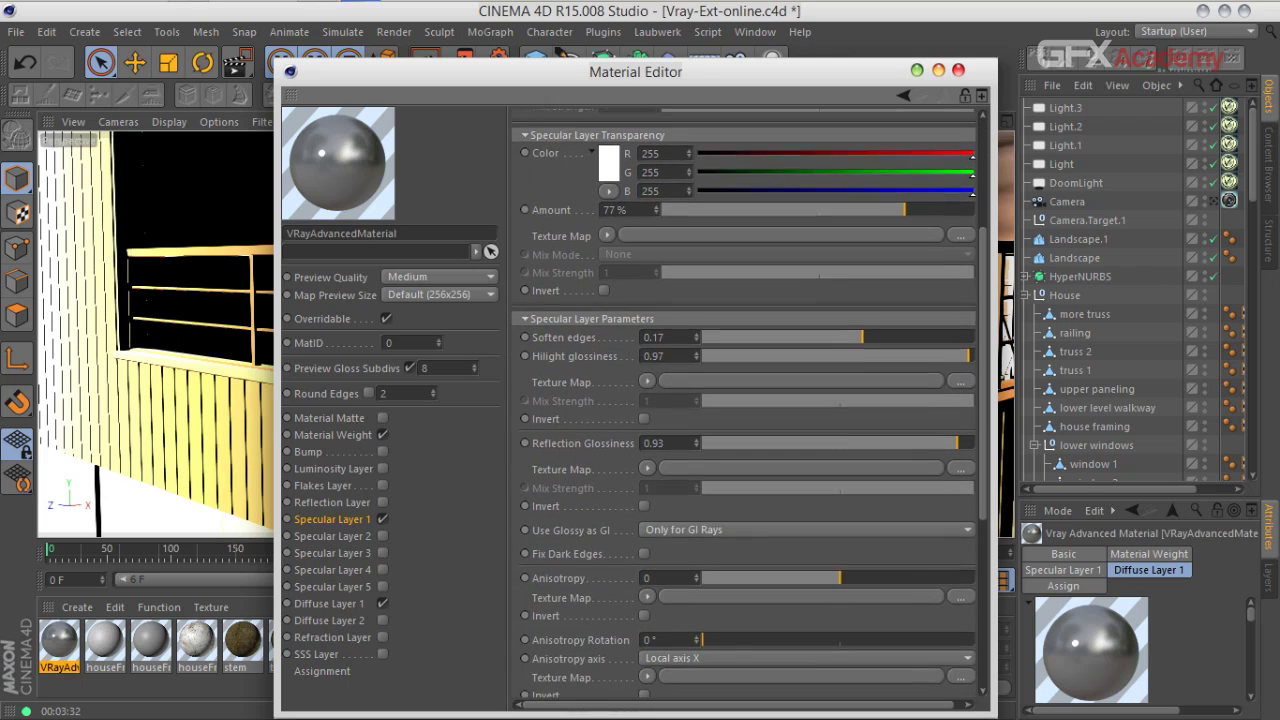
pyautogui.scroll(-1, 745, 400)
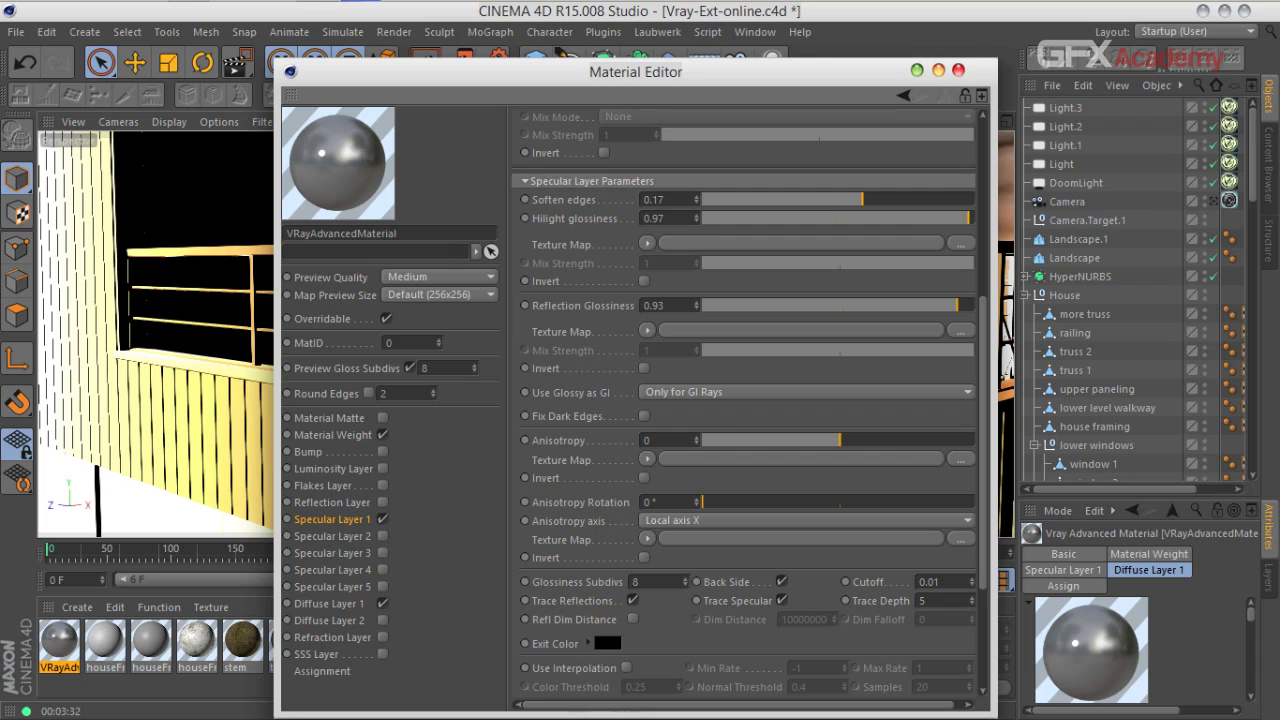
pyautogui.doubleClick(636, 582)
pyautogui.write('5')
# Step: Open the material preview in its own enlarged window and arrange it beside the material editor
pyautogui.rightClick(337, 160)
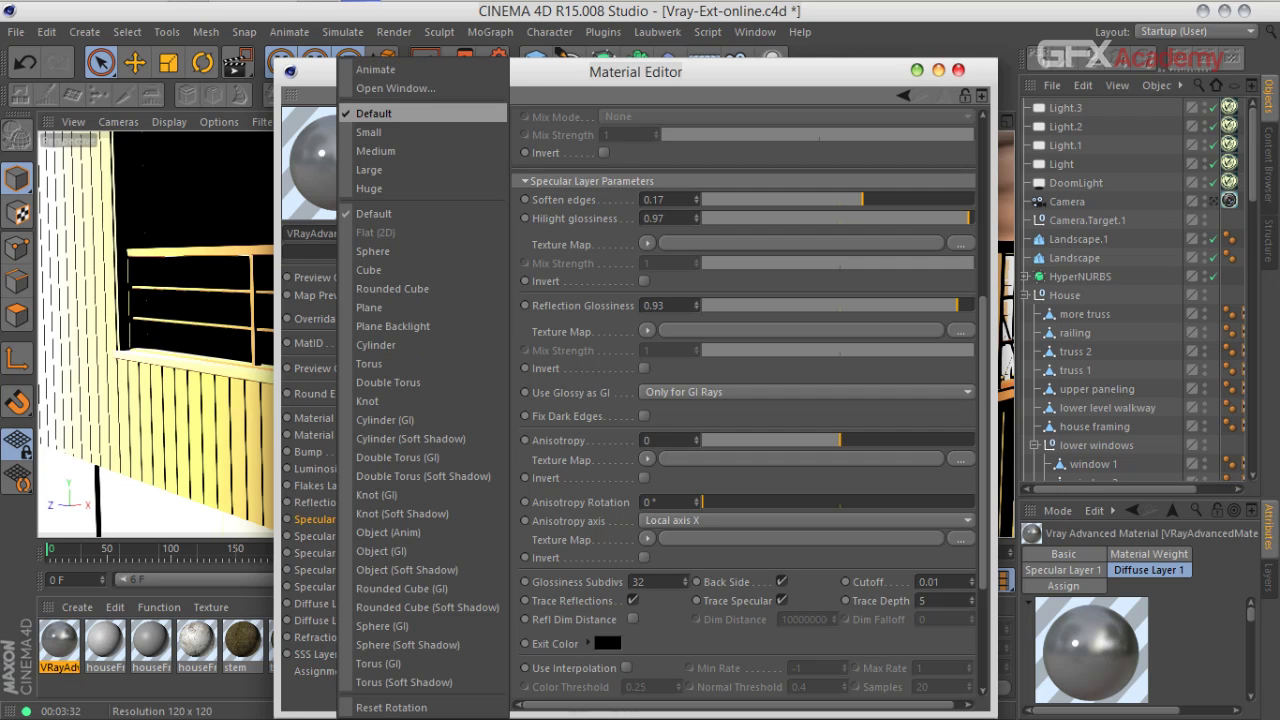
pyautogui.click(352, 88)
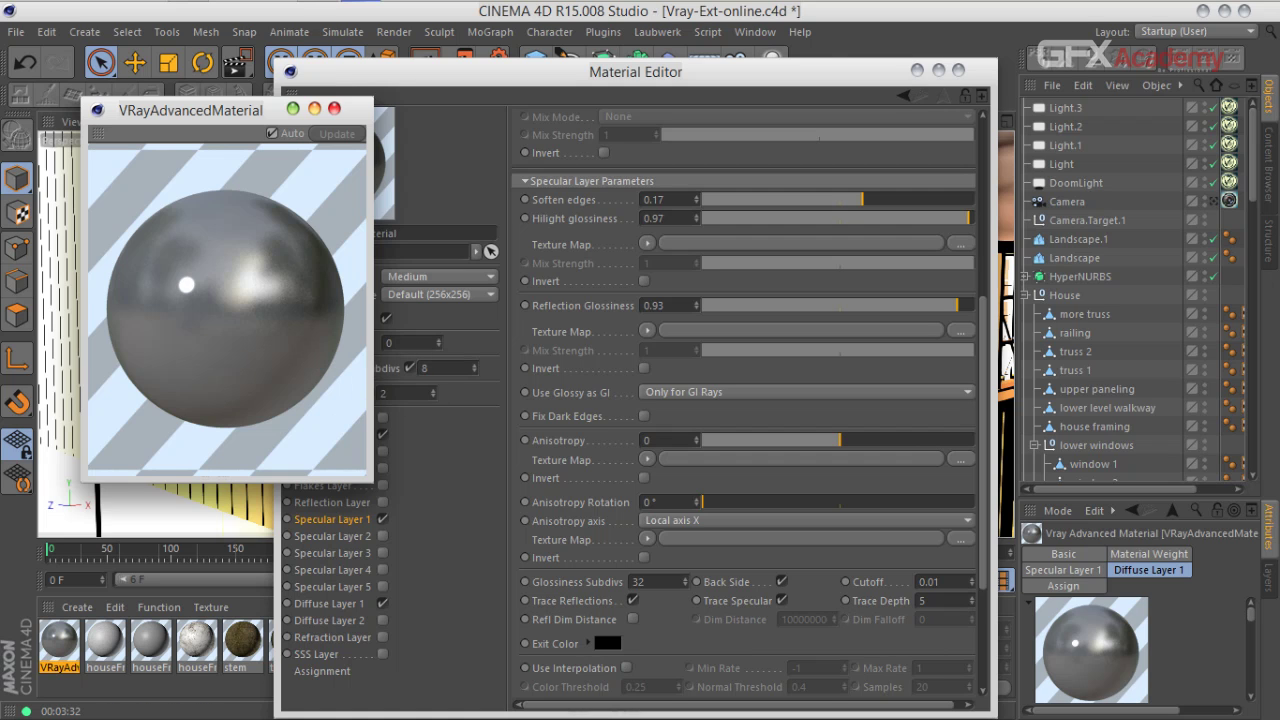
pyautogui.moveTo(600, 72); pyautogui.dragTo(760, 44)
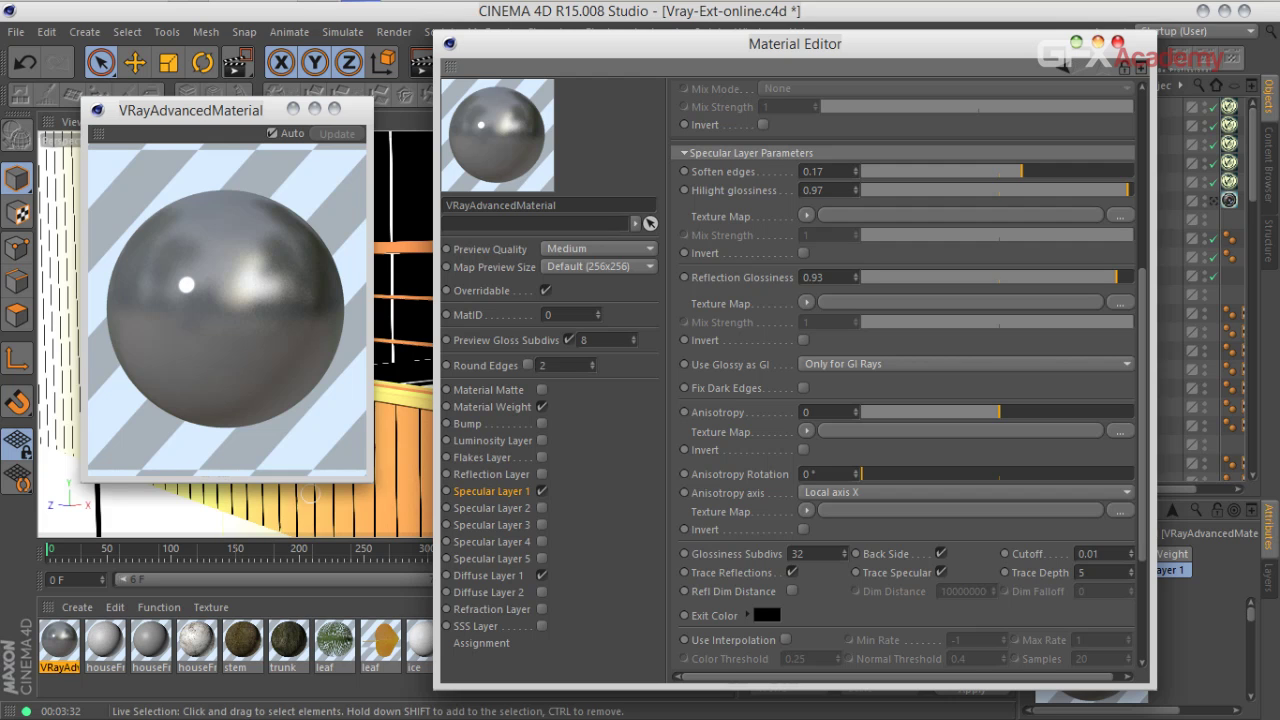
pyautogui.moveTo(370, 485); pyautogui.dragTo(432, 510)
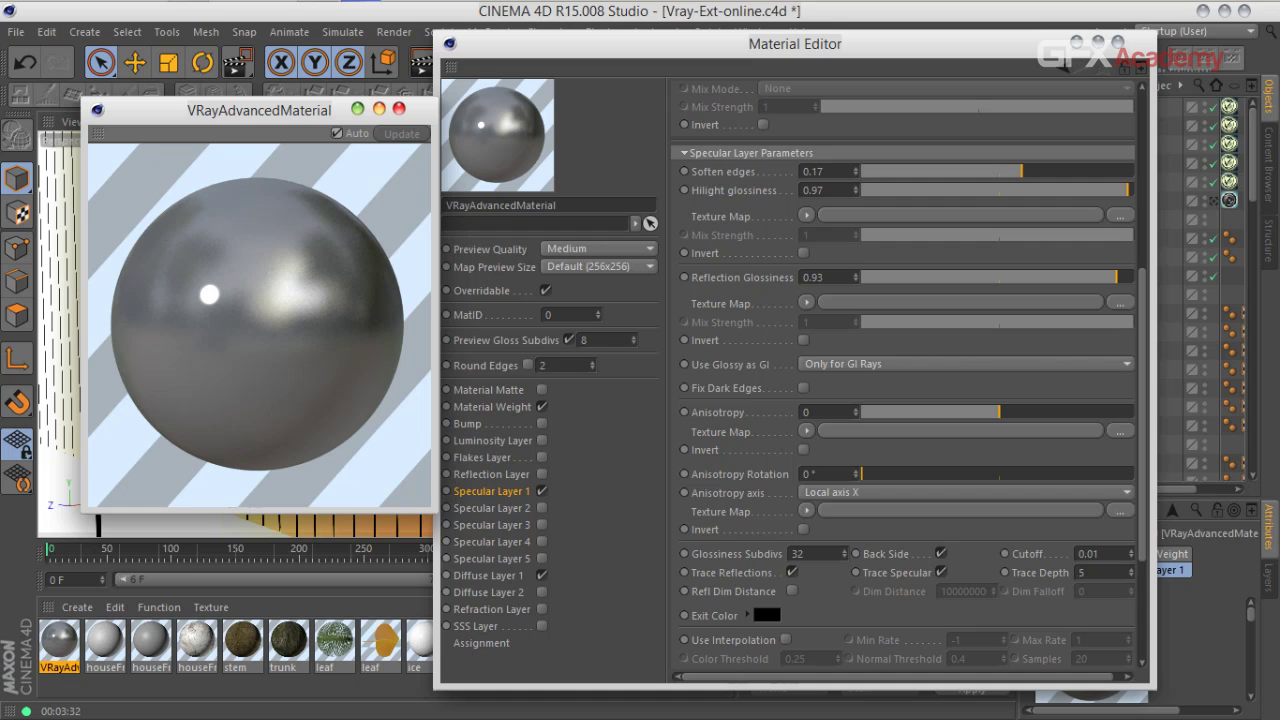
# Step: Enable the material's Bump channel and load a Noise shader as its texture map
pyautogui.click(467, 424)
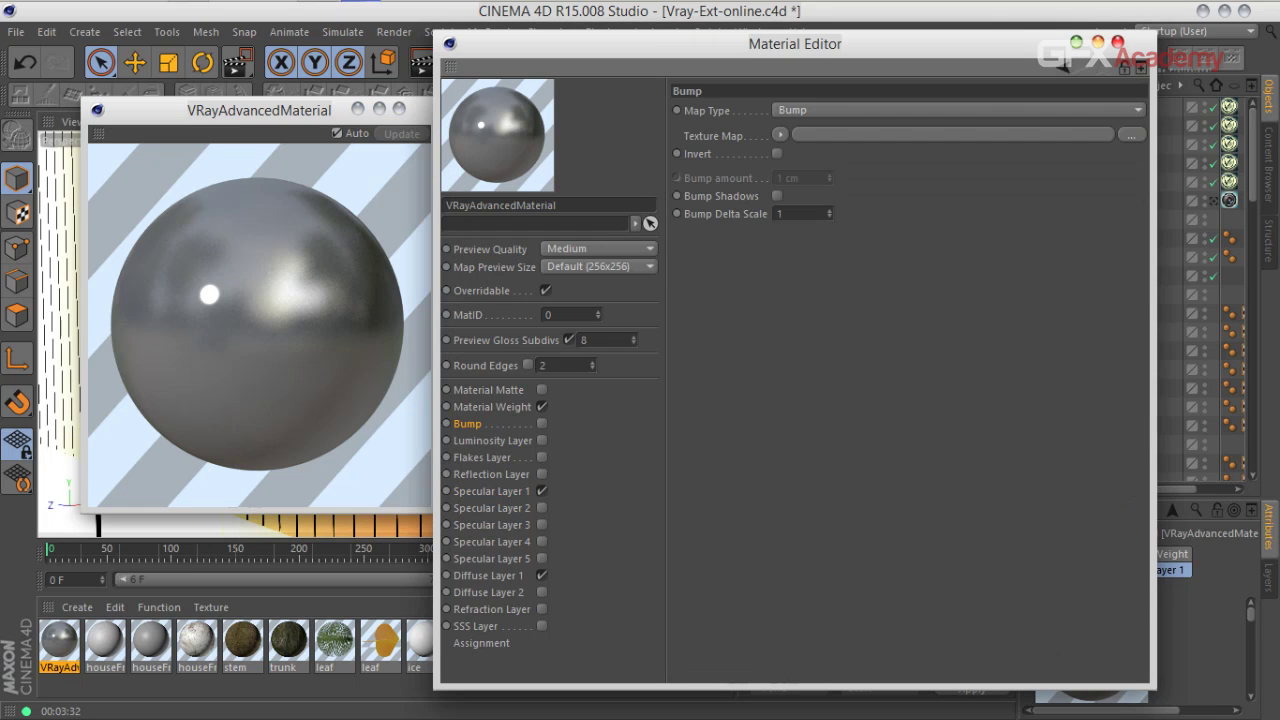
pyautogui.click(542, 424)
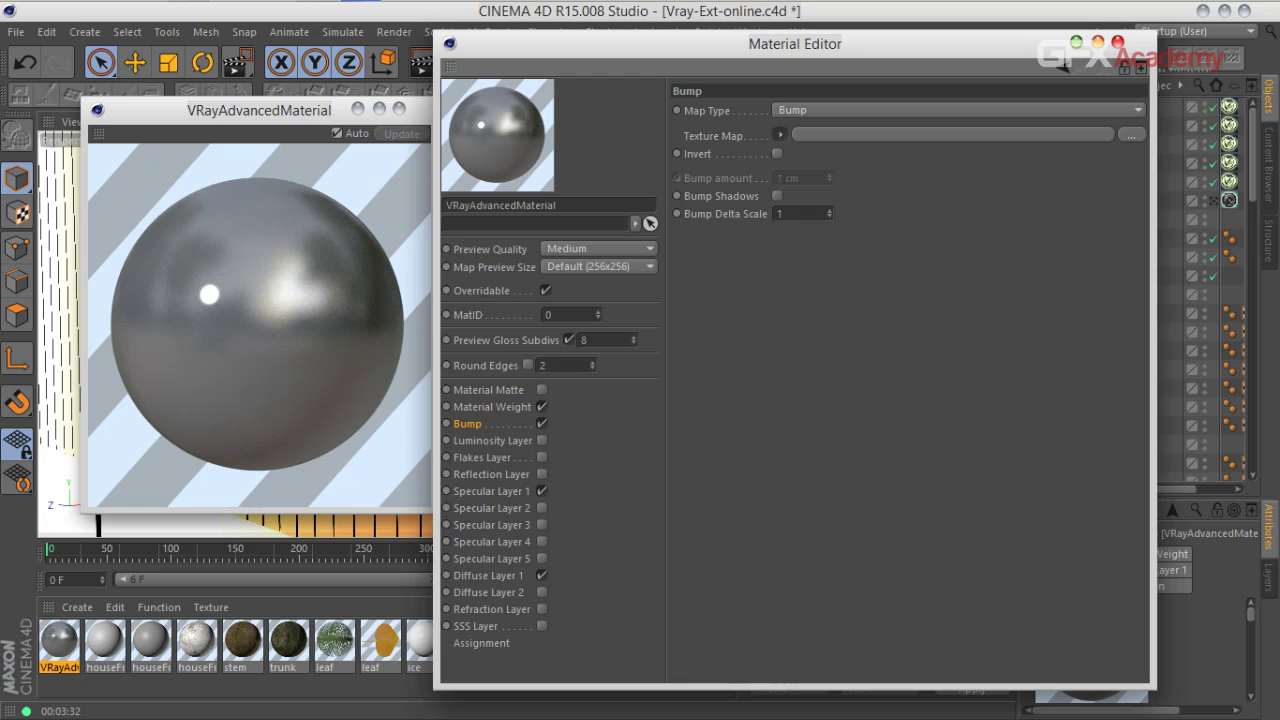
pyautogui.click(780, 134)
pyautogui.click(800, 380)
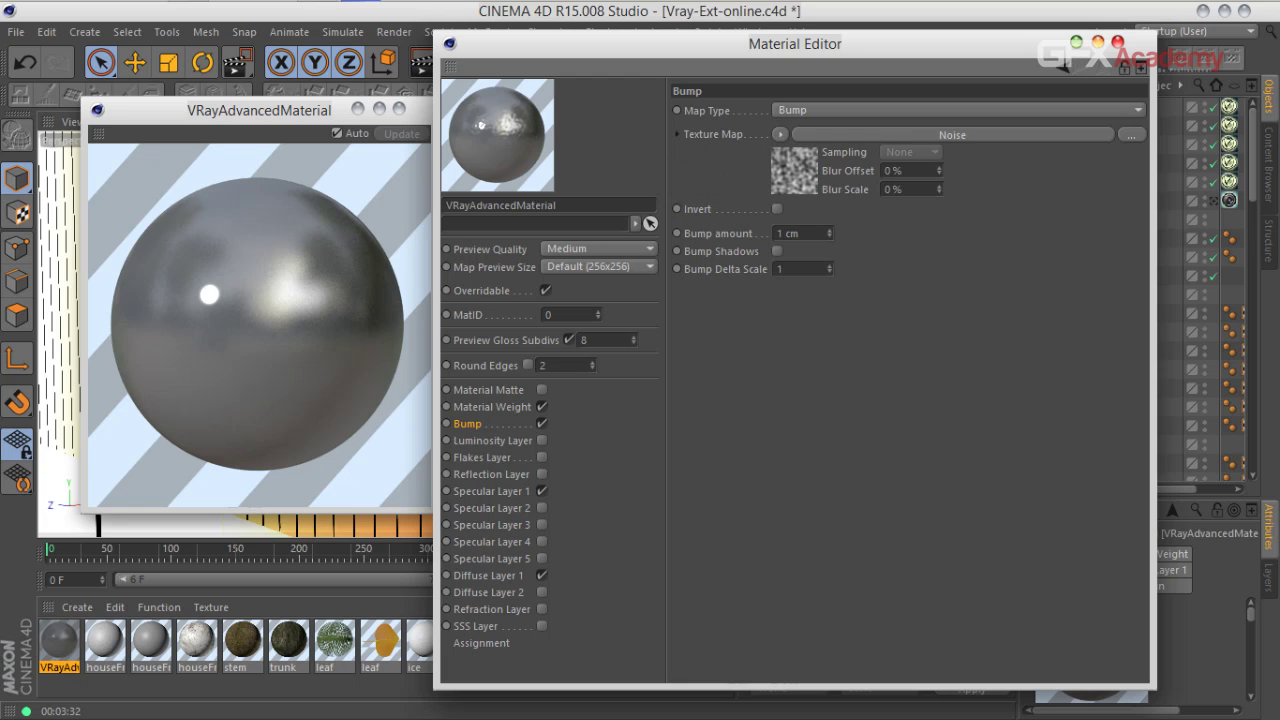
# Step: Browse the bump shader's noise types and set the noise to Ober
pyautogui.click(793, 171)
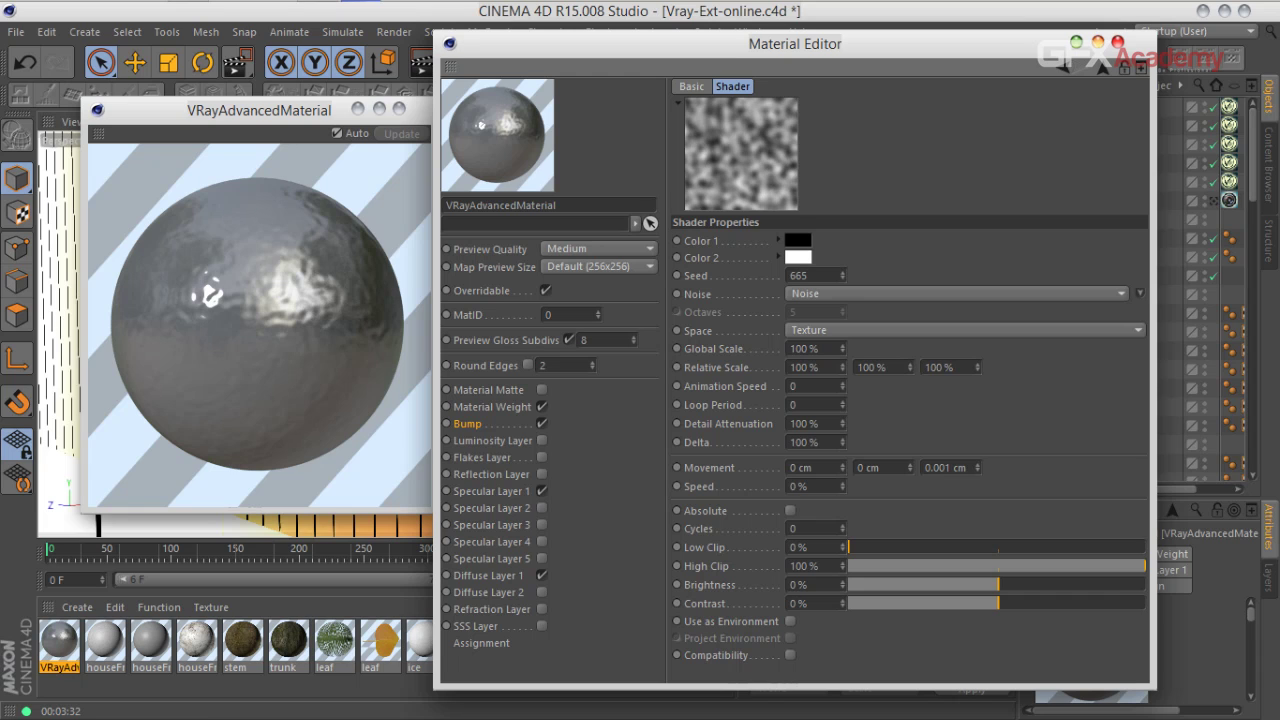
pyautogui.click(957, 293)
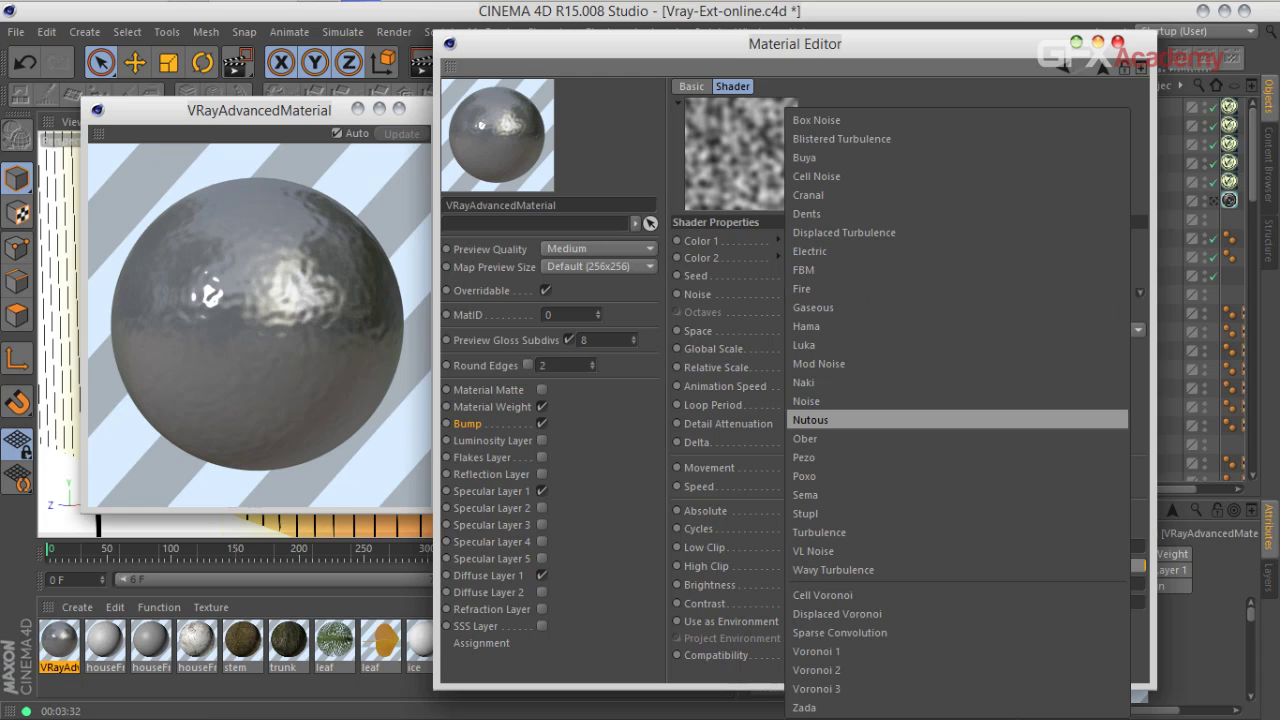
pyautogui.click(850, 344)
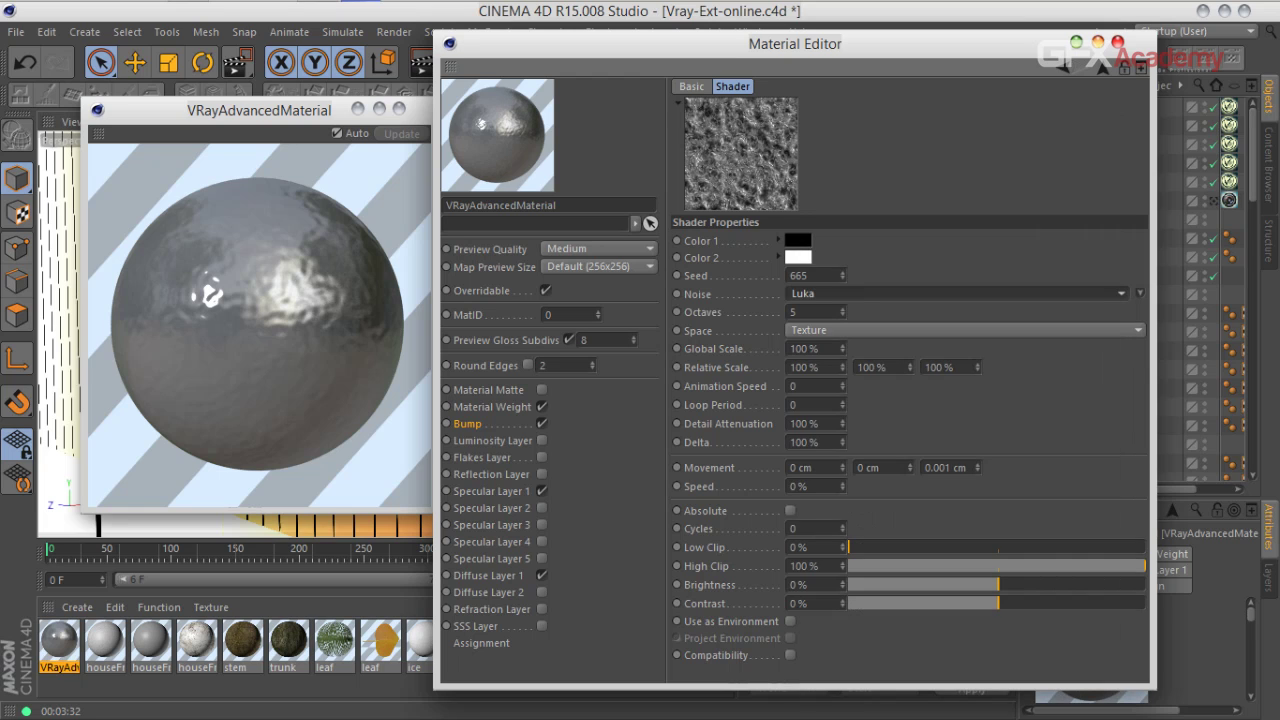
pyautogui.press('Down')
pyautogui.press('Down')
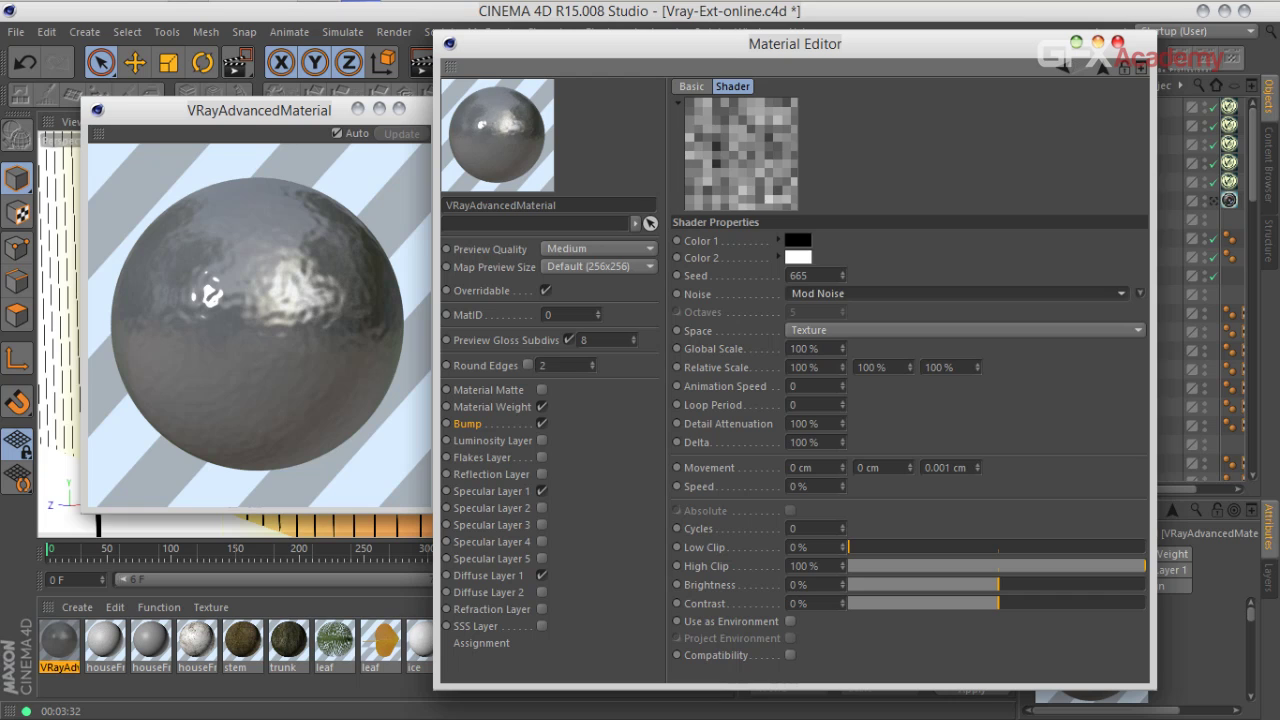
pyautogui.scroll(-2, 957, 293)
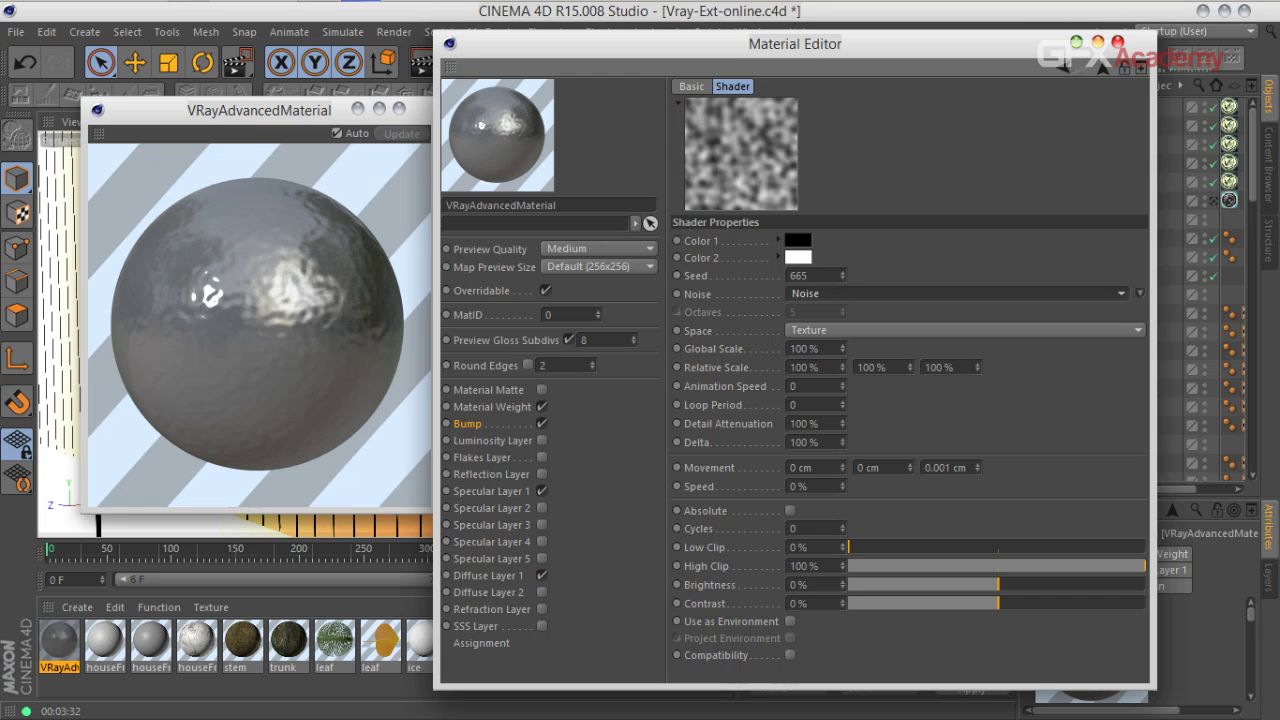
pyautogui.scroll(-1, 957, 293)
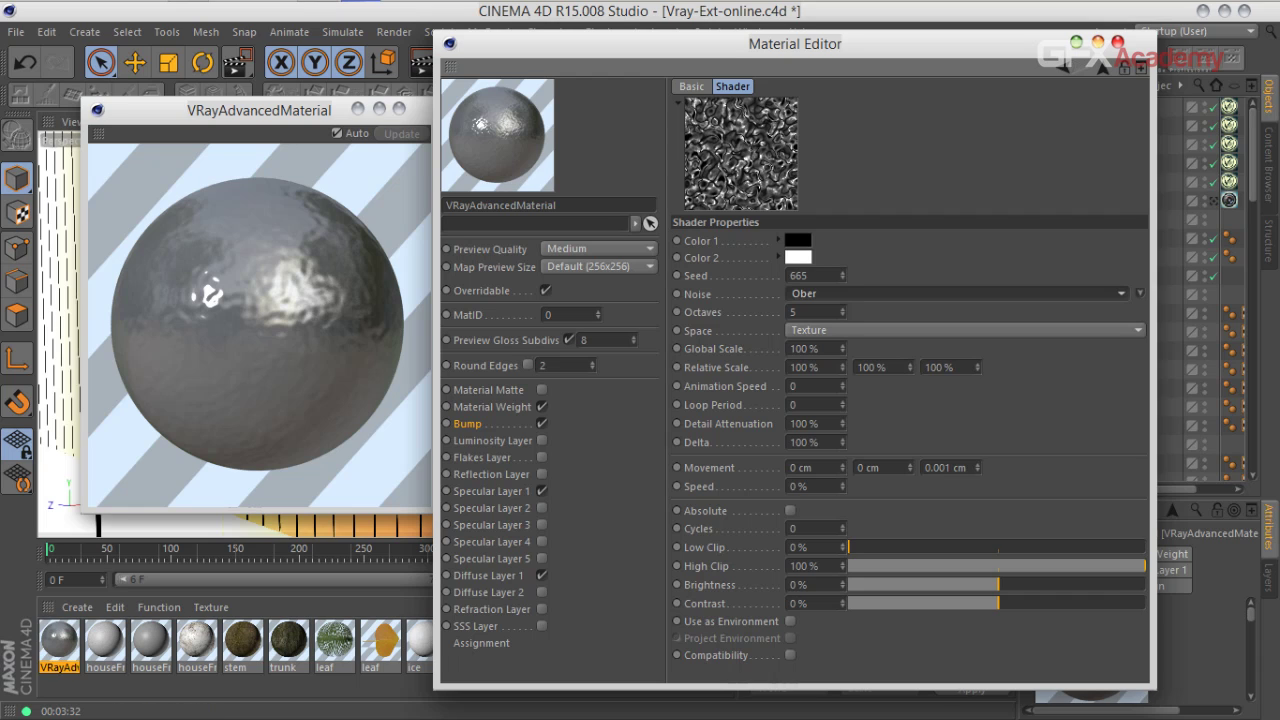
# Step: Set the bump noise to 600% global scale, 48% low clip and 20 octaves
pyautogui.moveTo(819, 349); pyautogui.dragTo(787, 349)
pyautogui.write('600')
pyautogui.press('Return')
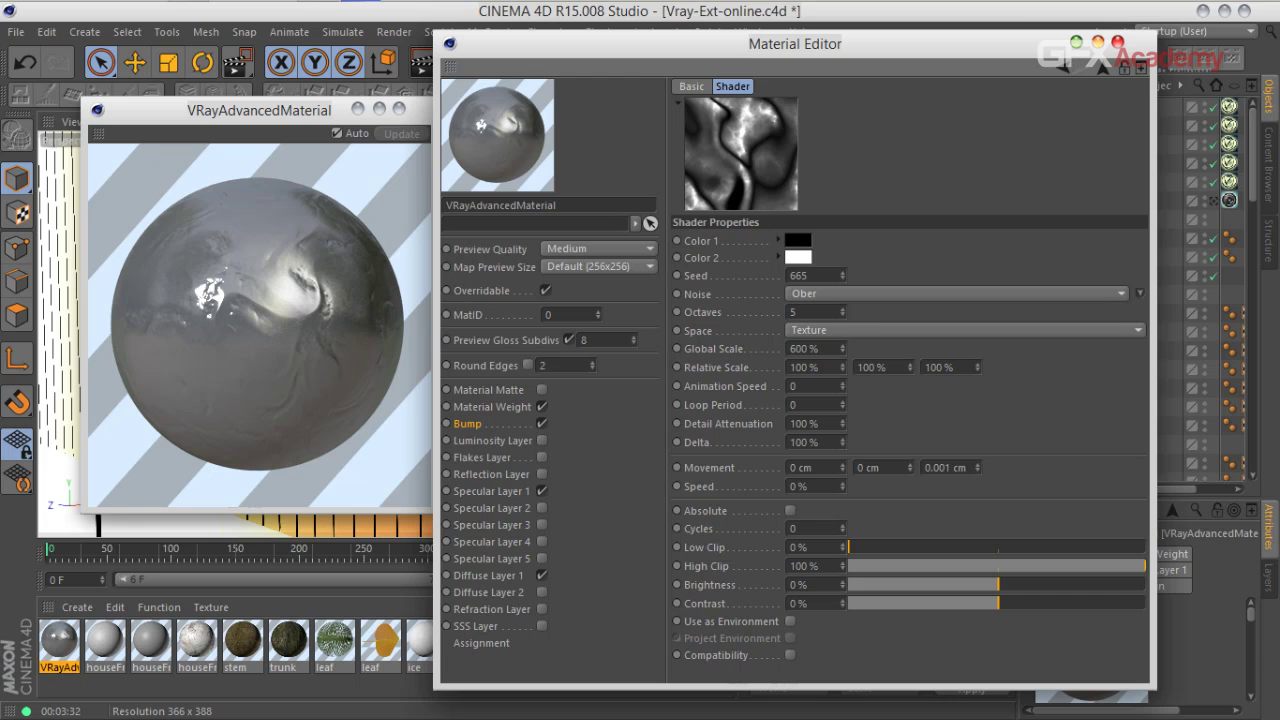
pyautogui.moveTo(849, 547); pyautogui.dragTo(992, 547)
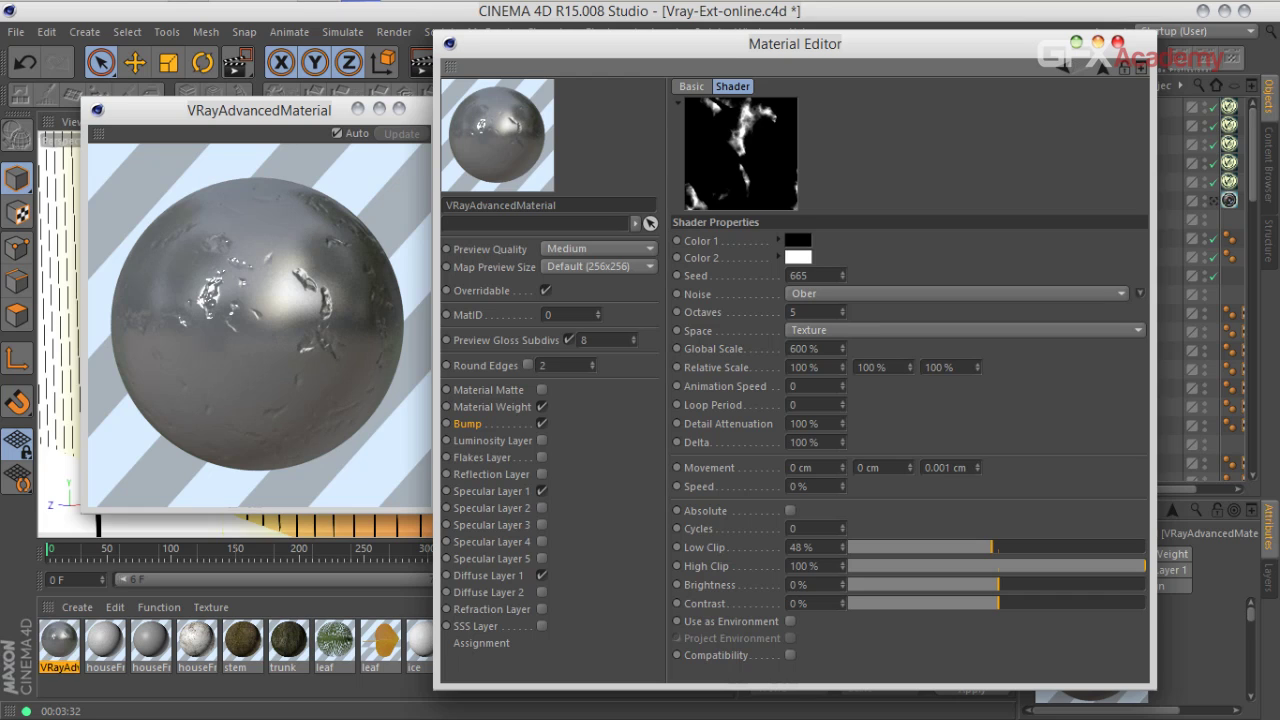
pyautogui.write('20')
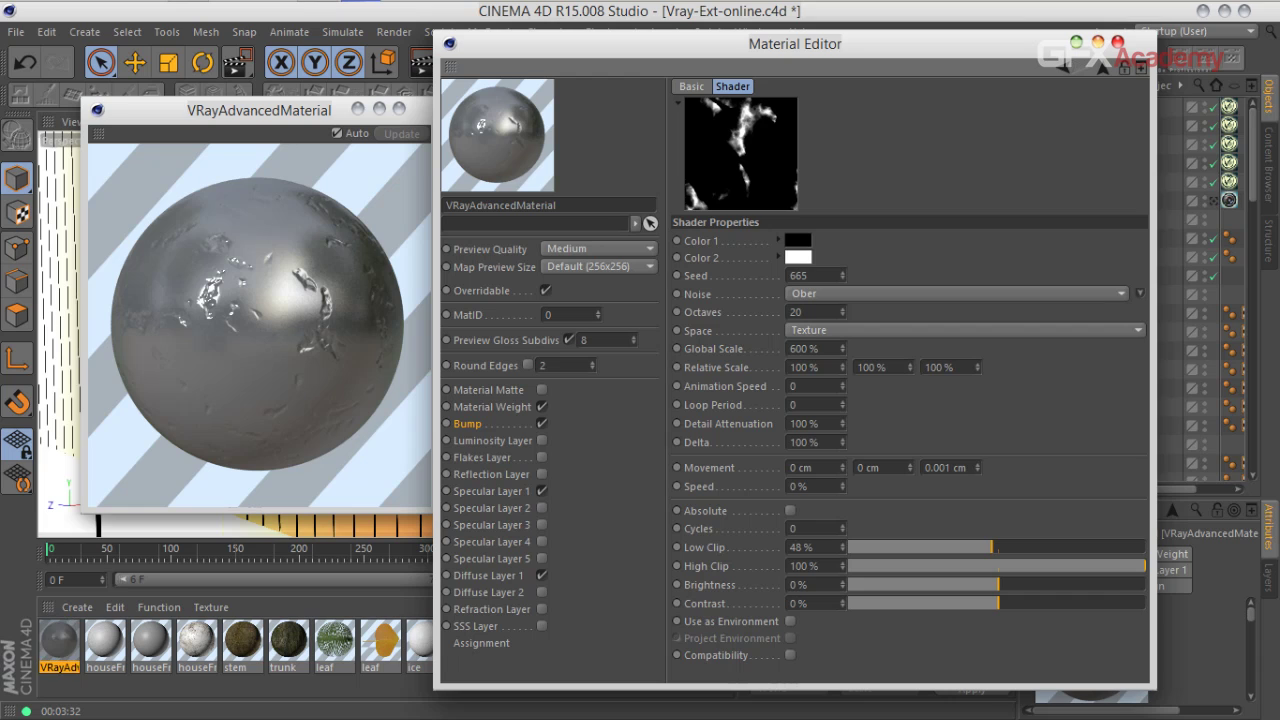
pyautogui.press('Return')
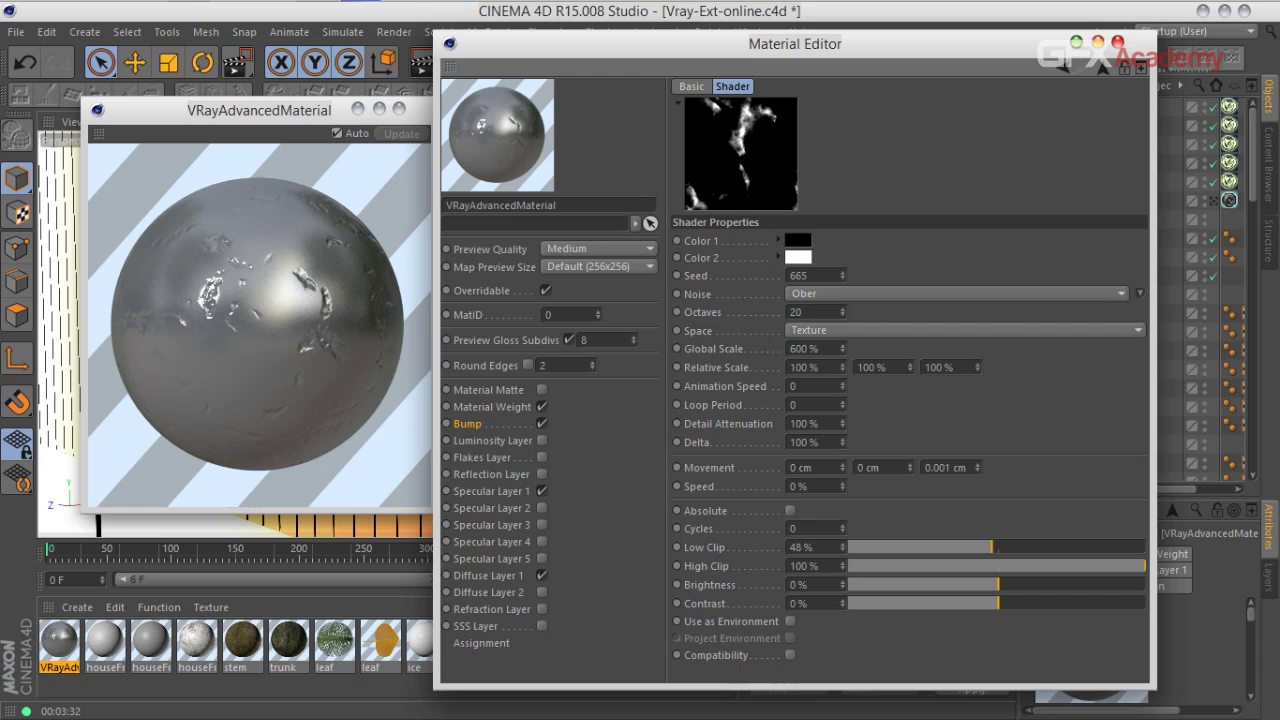
# Step: Set the bump noise's delta to 400%, its low clip to 54% and its high clip to 100%
pyautogui.doubleClick(805, 442)
pyautogui.write('400')
pyautogui.press('Return')
pyautogui.moveTo(992, 547); pyautogui.dragTo(1101, 566)
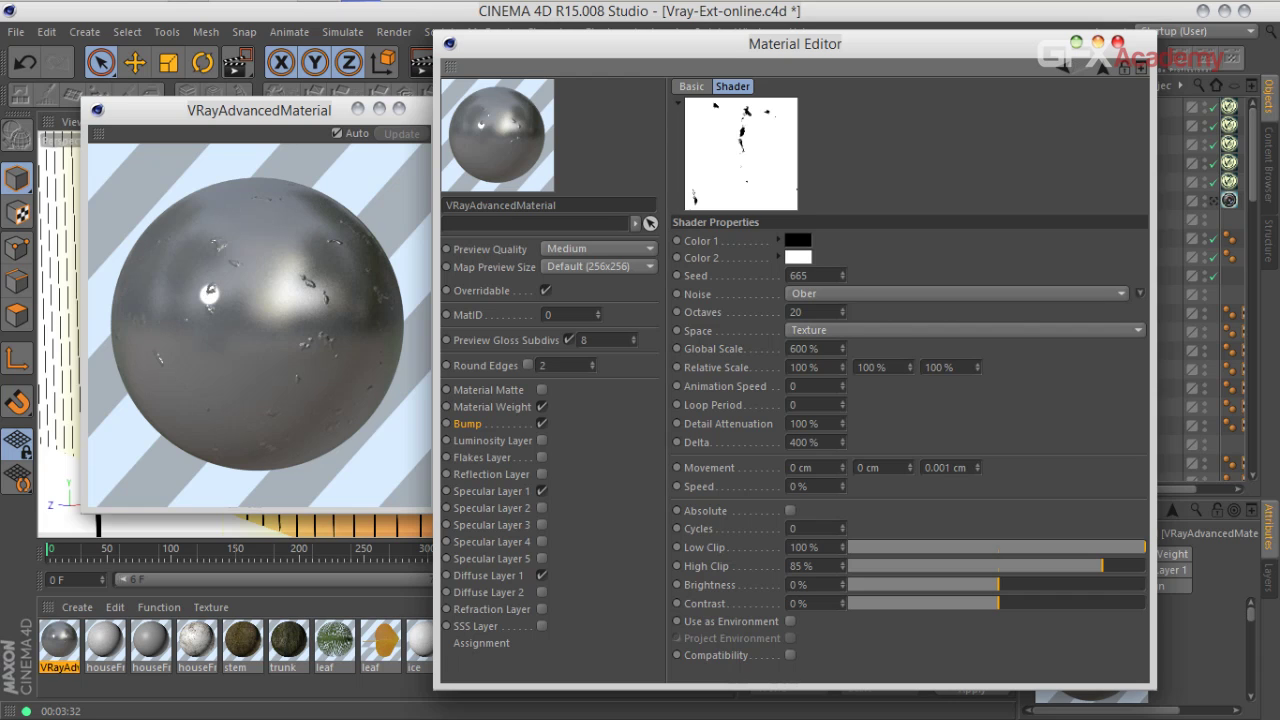
pyautogui.moveTo(1102, 566); pyautogui.dragTo(1009, 547)
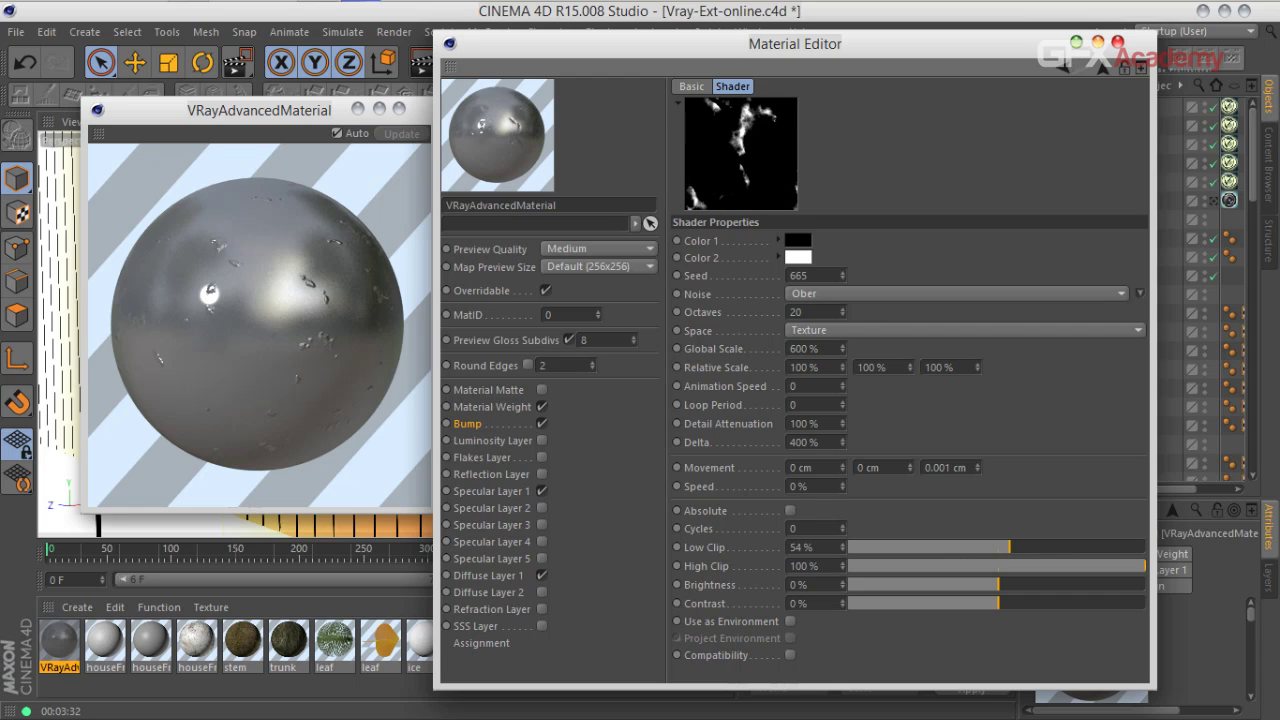
# Step: Change the bump shader's noise type to Luka
pyautogui.click(956, 294)
pyautogui.click(956, 298)
pyautogui.press('Down')
pyautogui.press('Down')
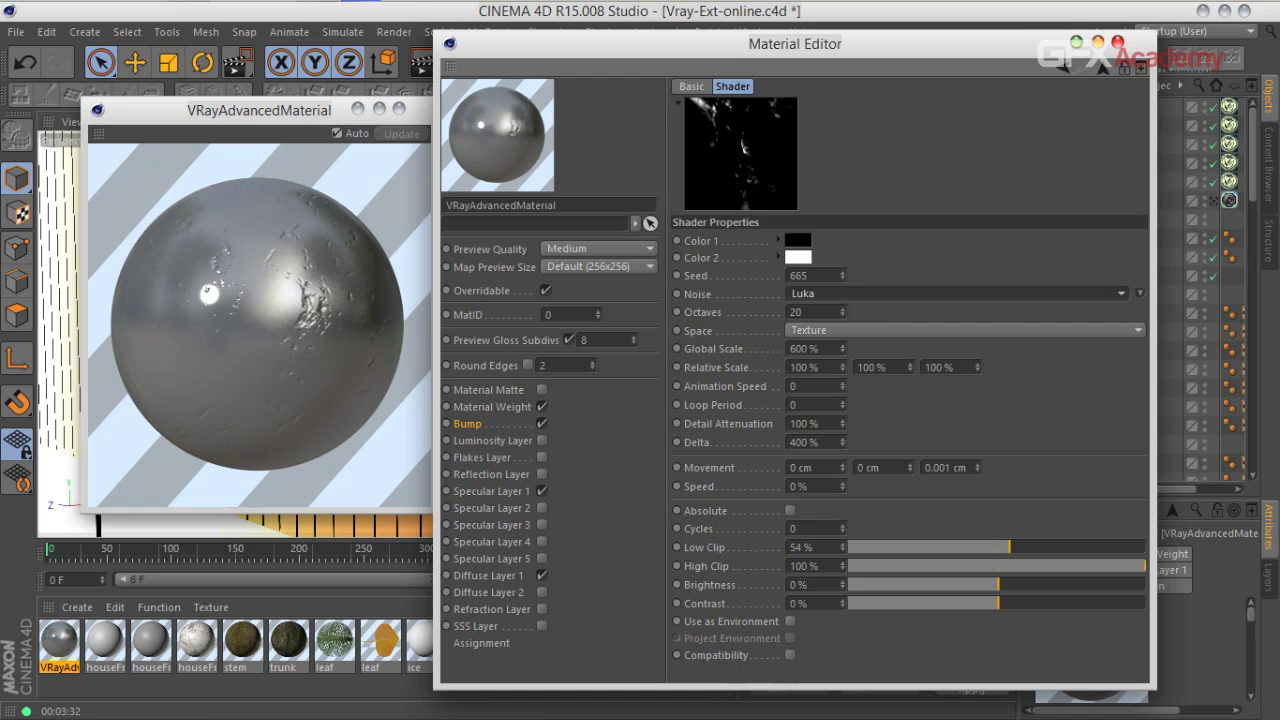
# Step: Wrap the bump noise in a Layer shader and add a second Noise shader as a new layer
pyautogui.click(1103, 69)
pyautogui.click(781, 134)
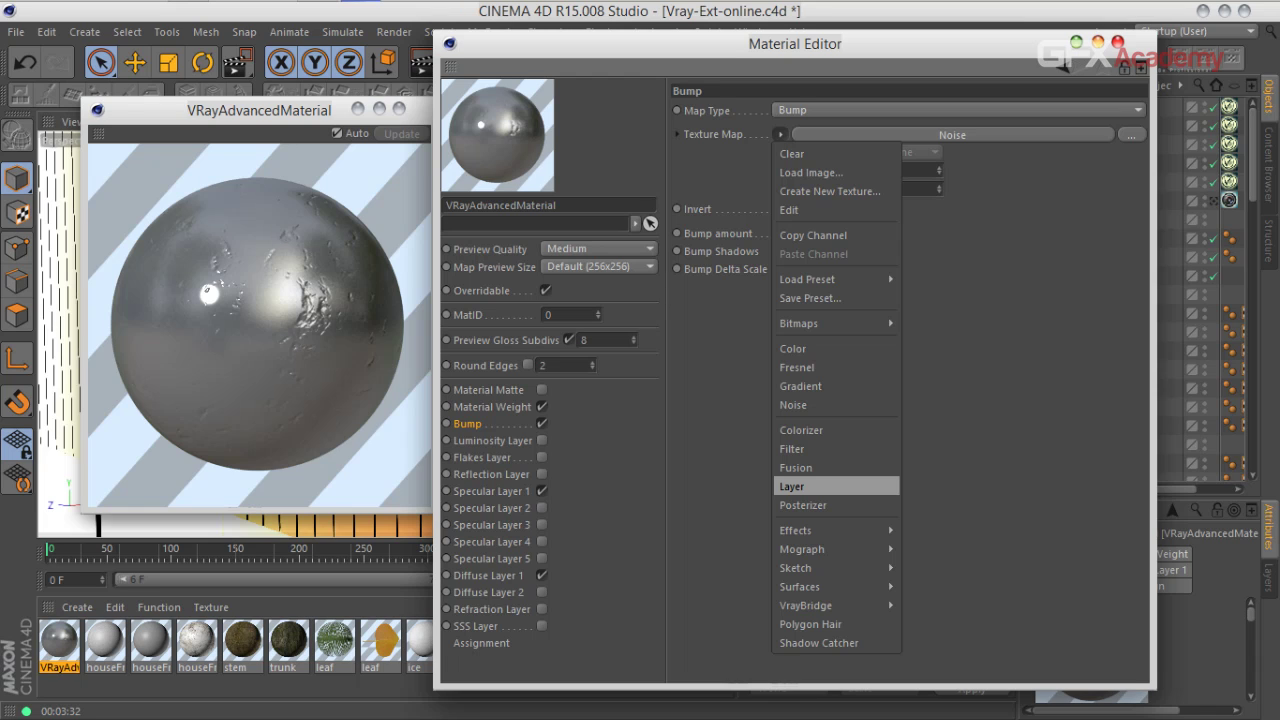
pyautogui.click(791, 486)
pyautogui.click(952, 134)
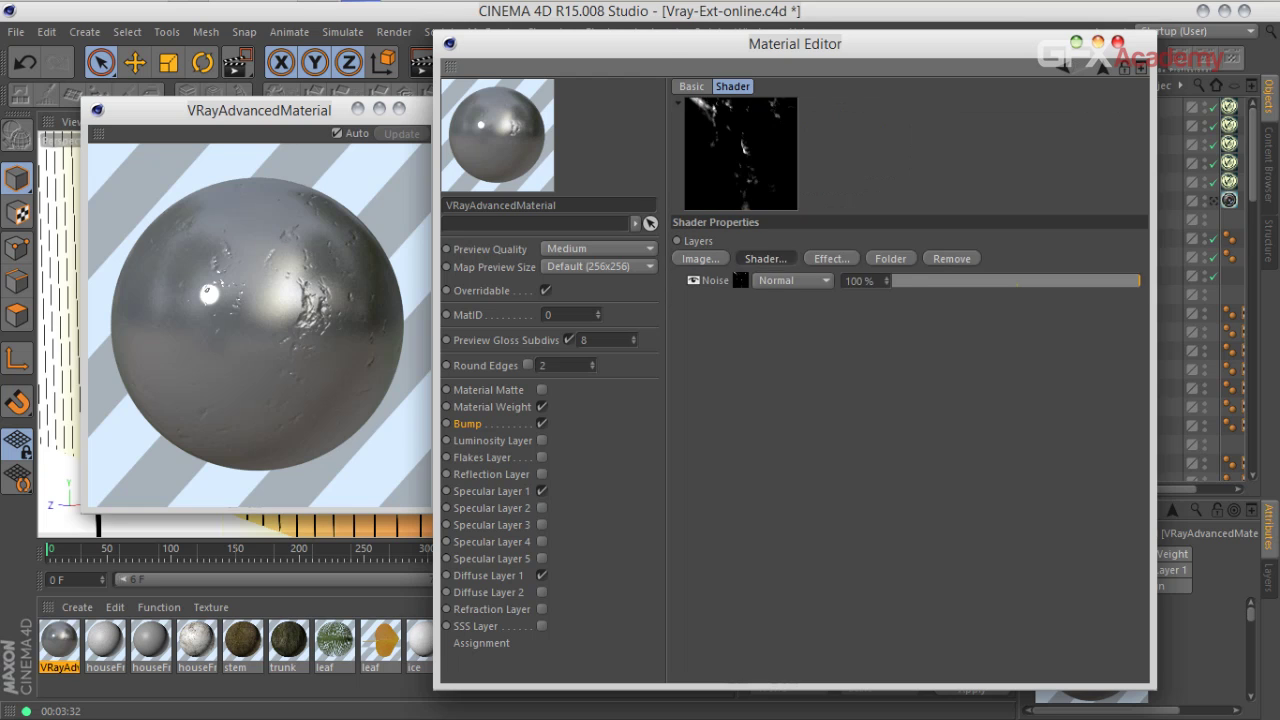
pyautogui.click(765, 258)
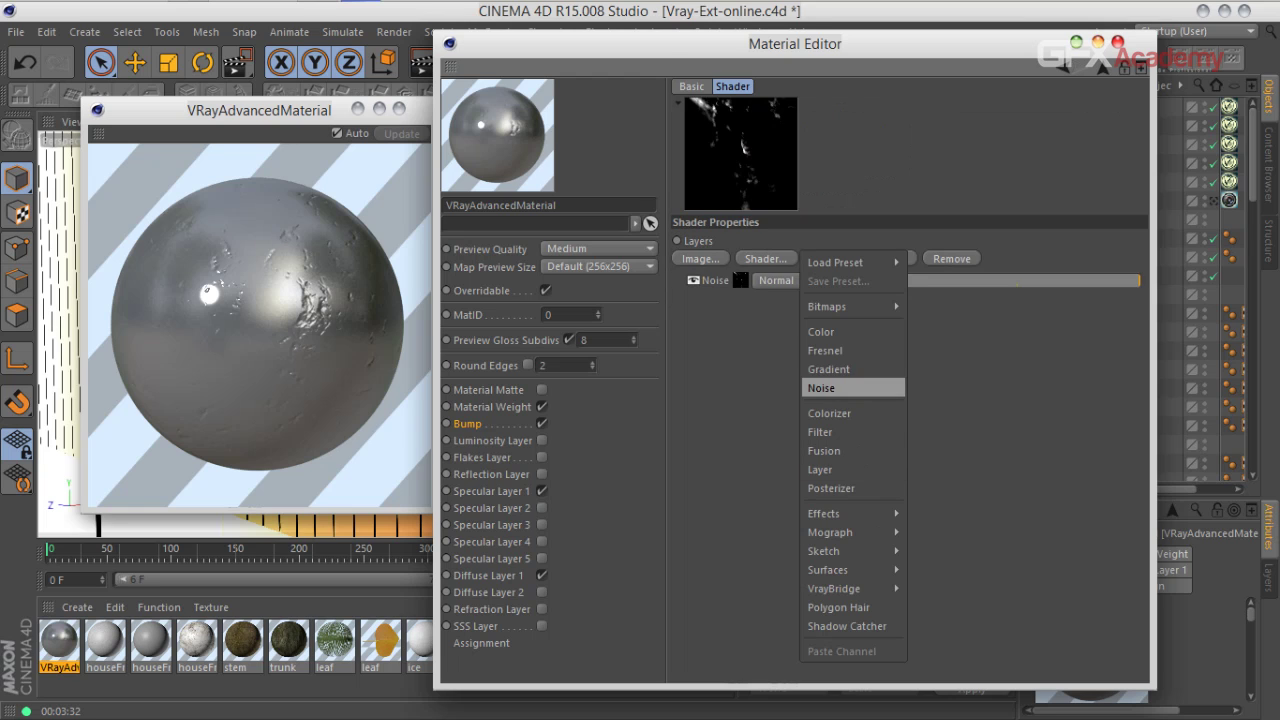
pyautogui.click(821, 388)
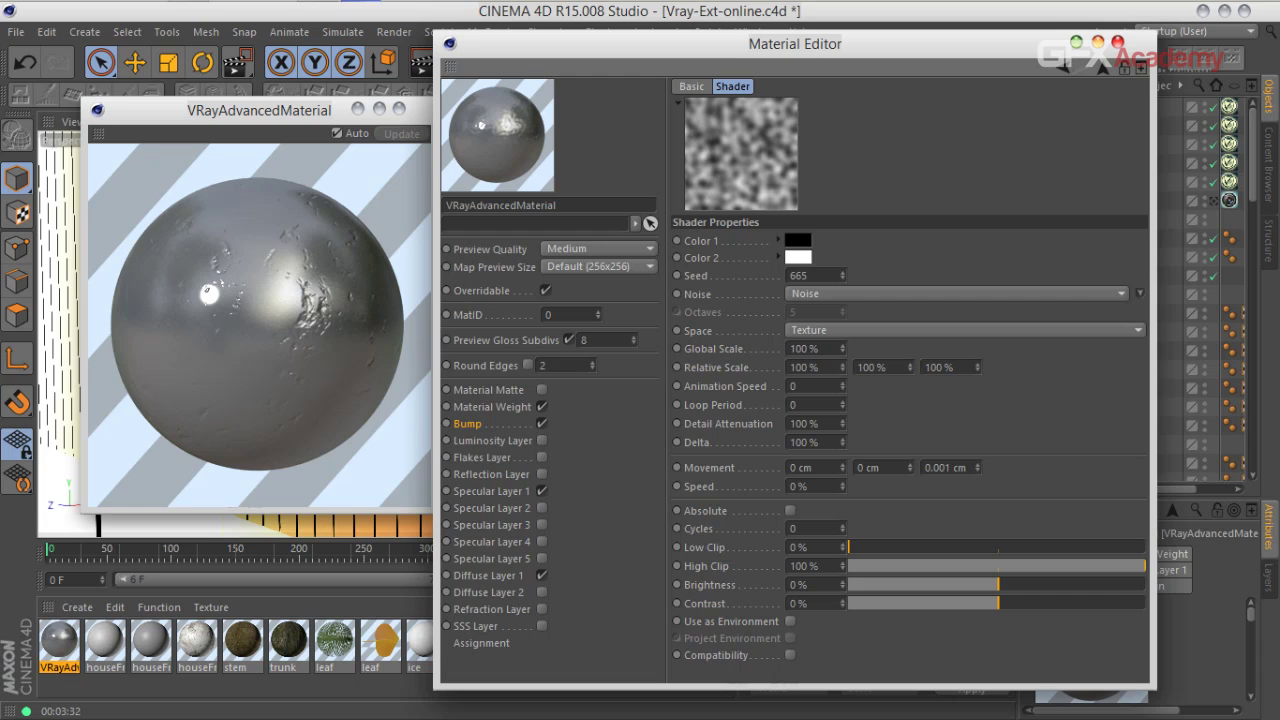
# Step: Set the new noise layer's global scale to 10% and its noise type to Gaseous
pyautogui.moveTo(819, 349); pyautogui.dragTo(788, 349)
pyautogui.write('10')
pyautogui.press('Return')
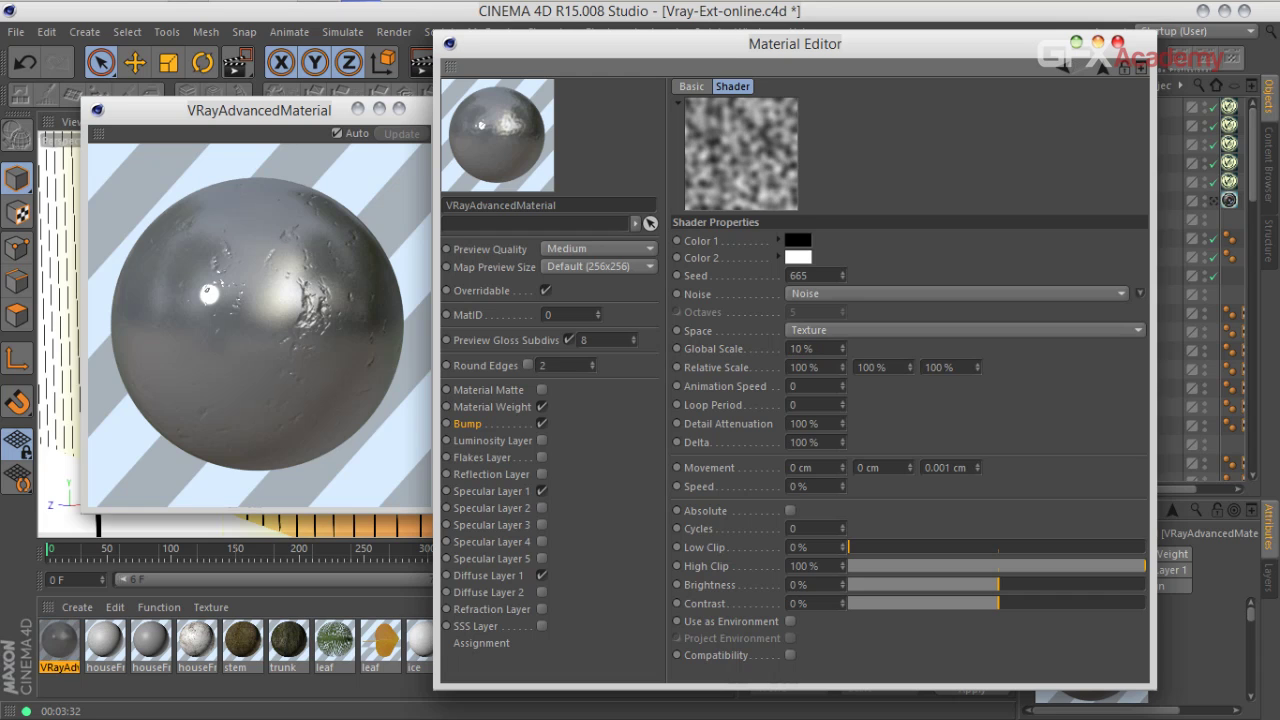
pyautogui.click(830, 330)
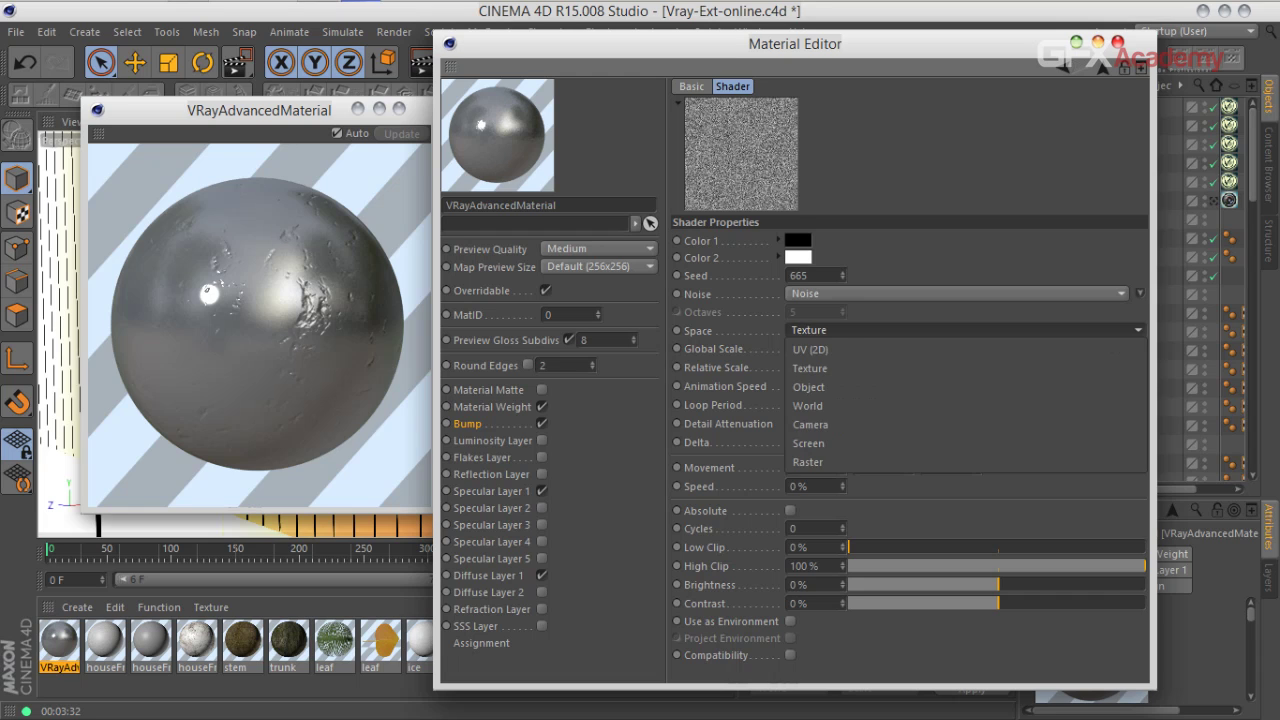
pyautogui.click(820, 351)
pyautogui.click(1128, 293)
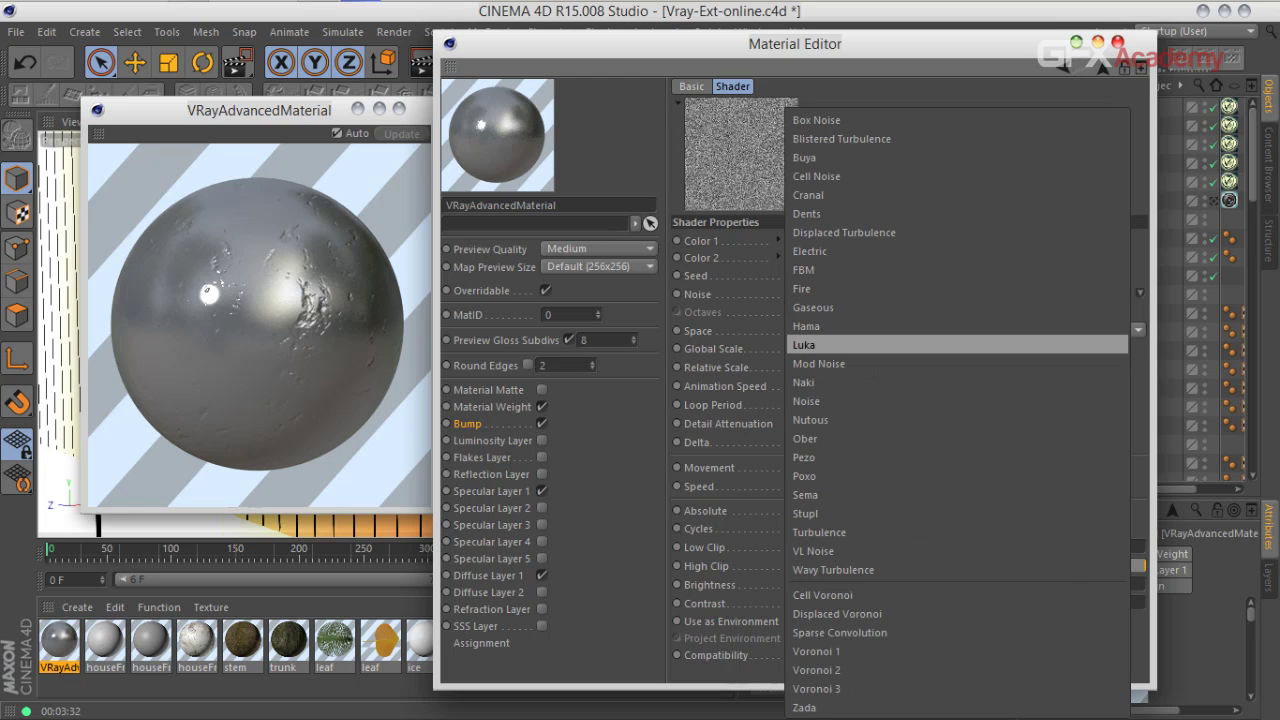
pyautogui.click(1170, 346)
pyautogui.press('Down')
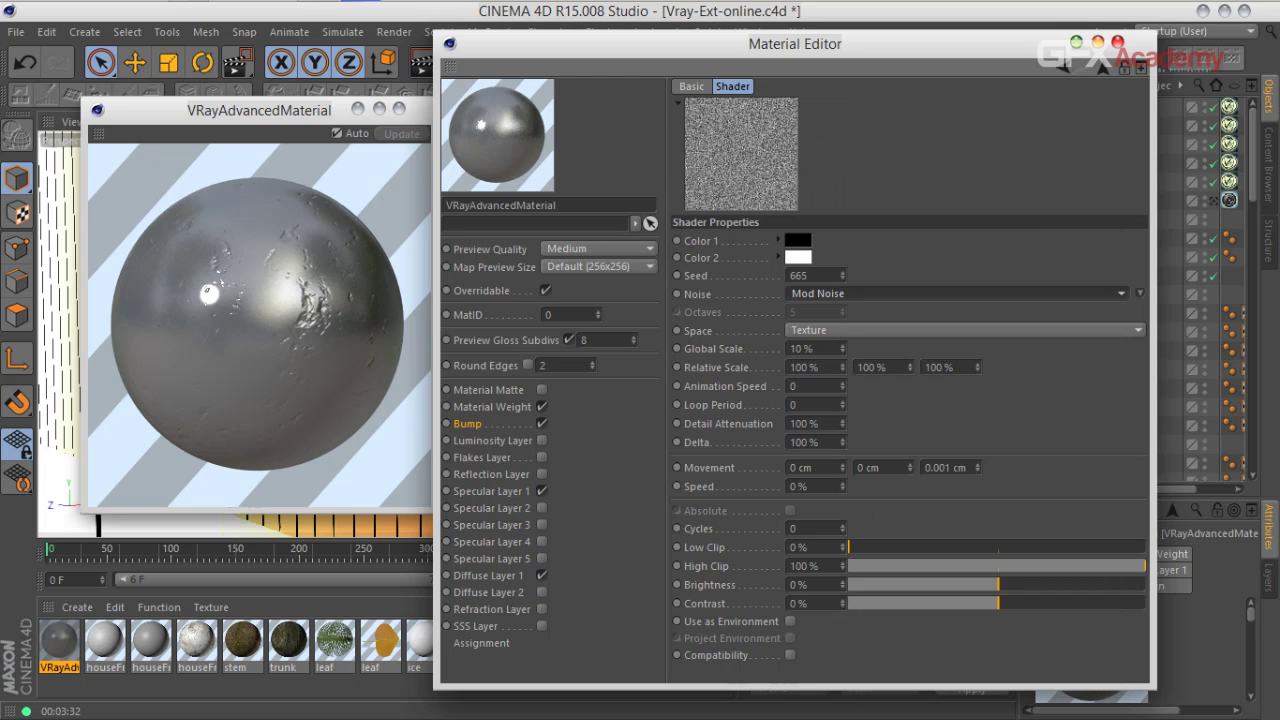
pyautogui.click(955, 293)
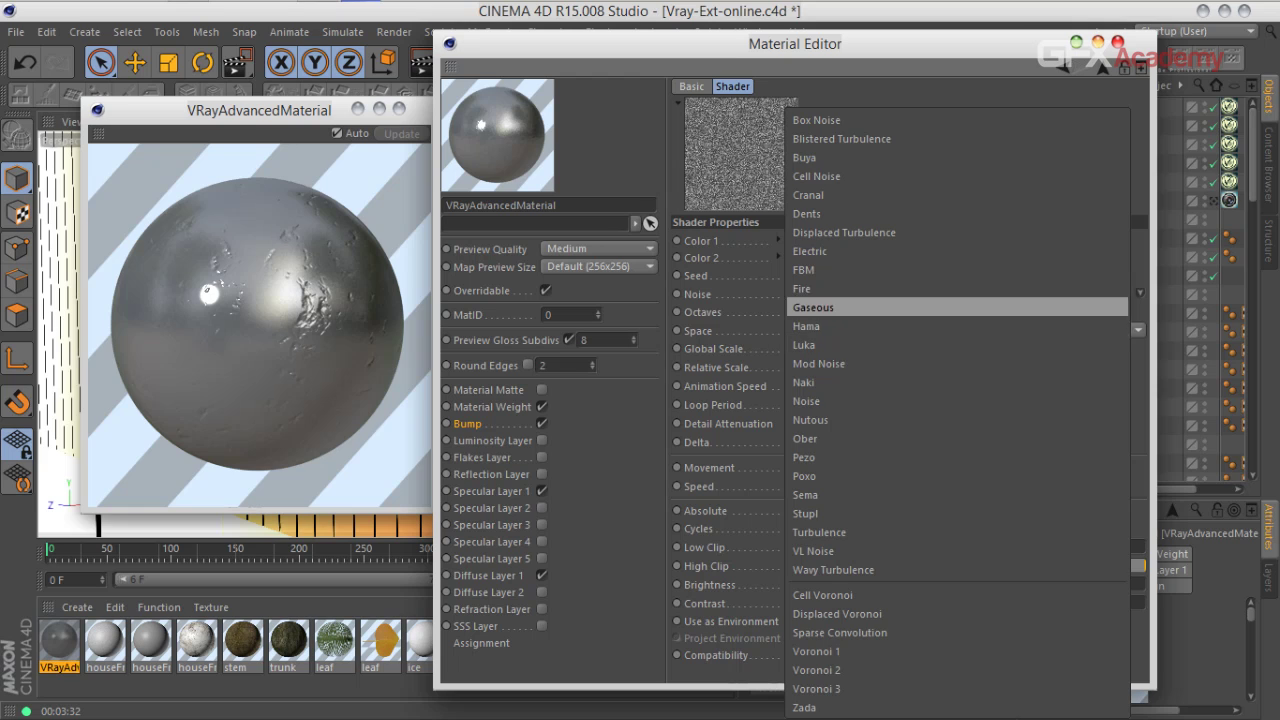
pyautogui.click(813, 307)
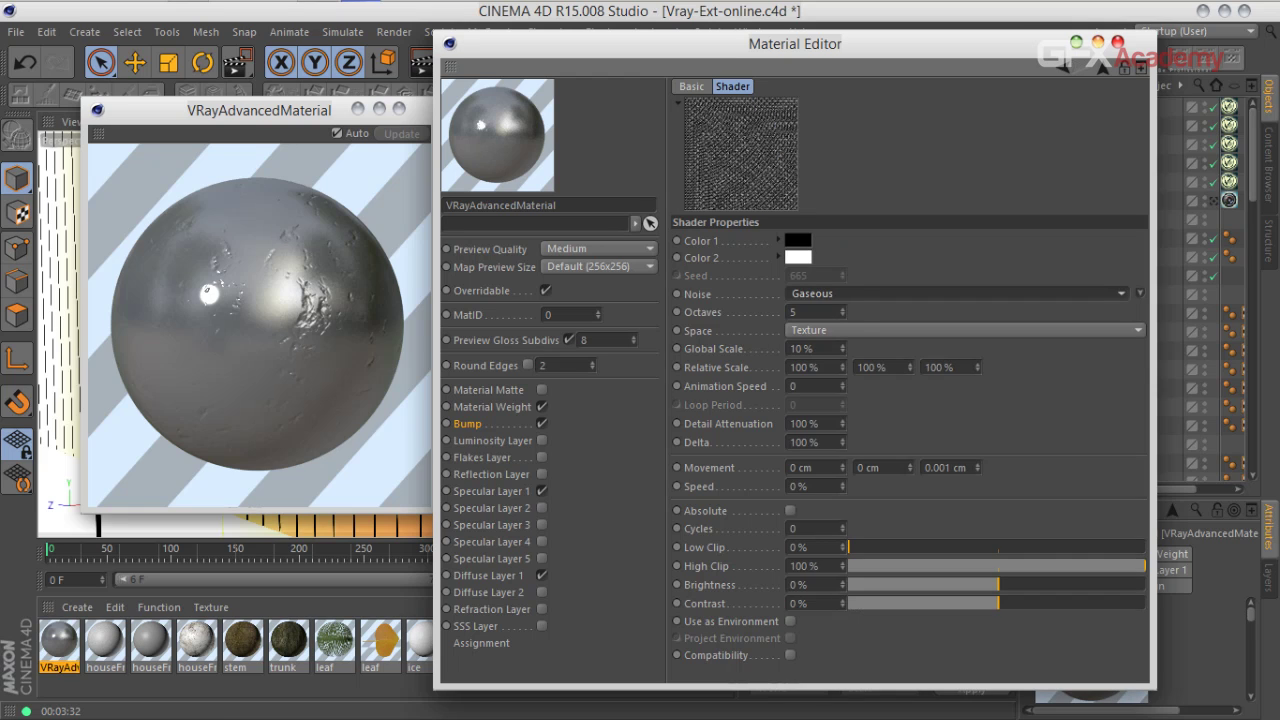
# Step: Set the blend mode of the Gaseous noise layer to Overlay in the bump's Layer shader
pyautogui.click(1101, 68)
pyautogui.click(793, 281)
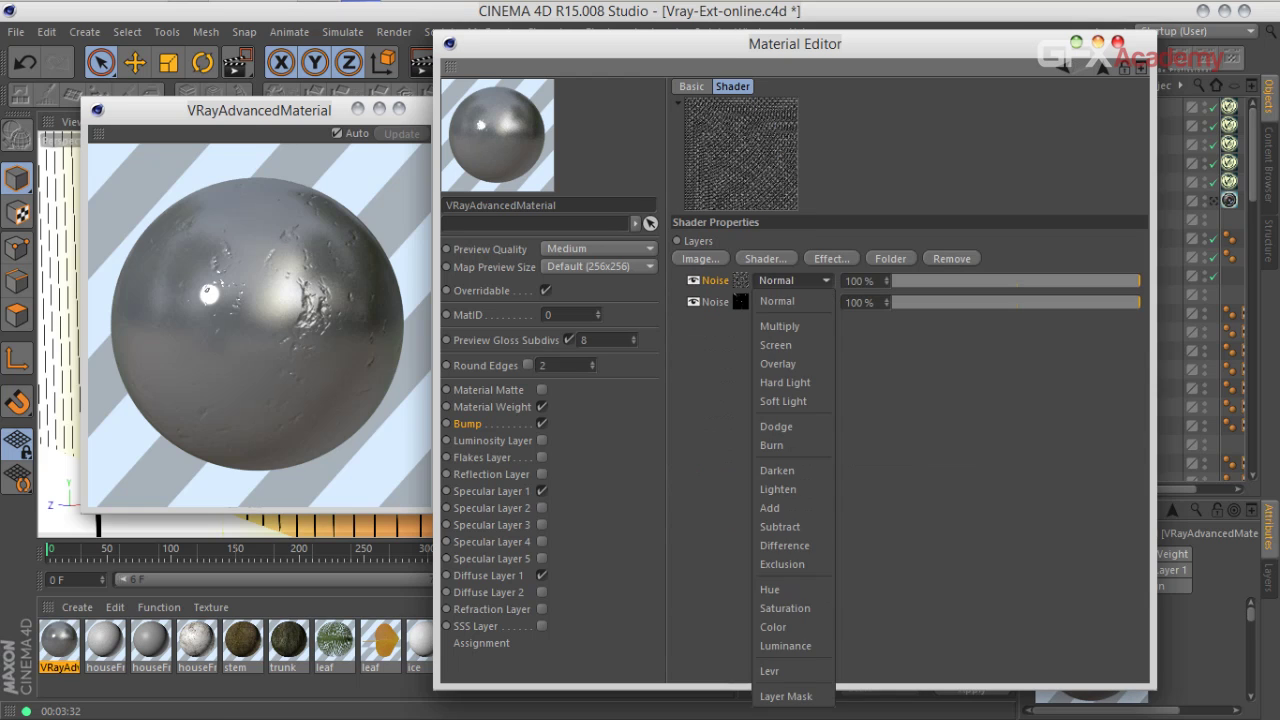
pyautogui.click(778, 343)
pyautogui.press('Down')
pyautogui.press('Down')
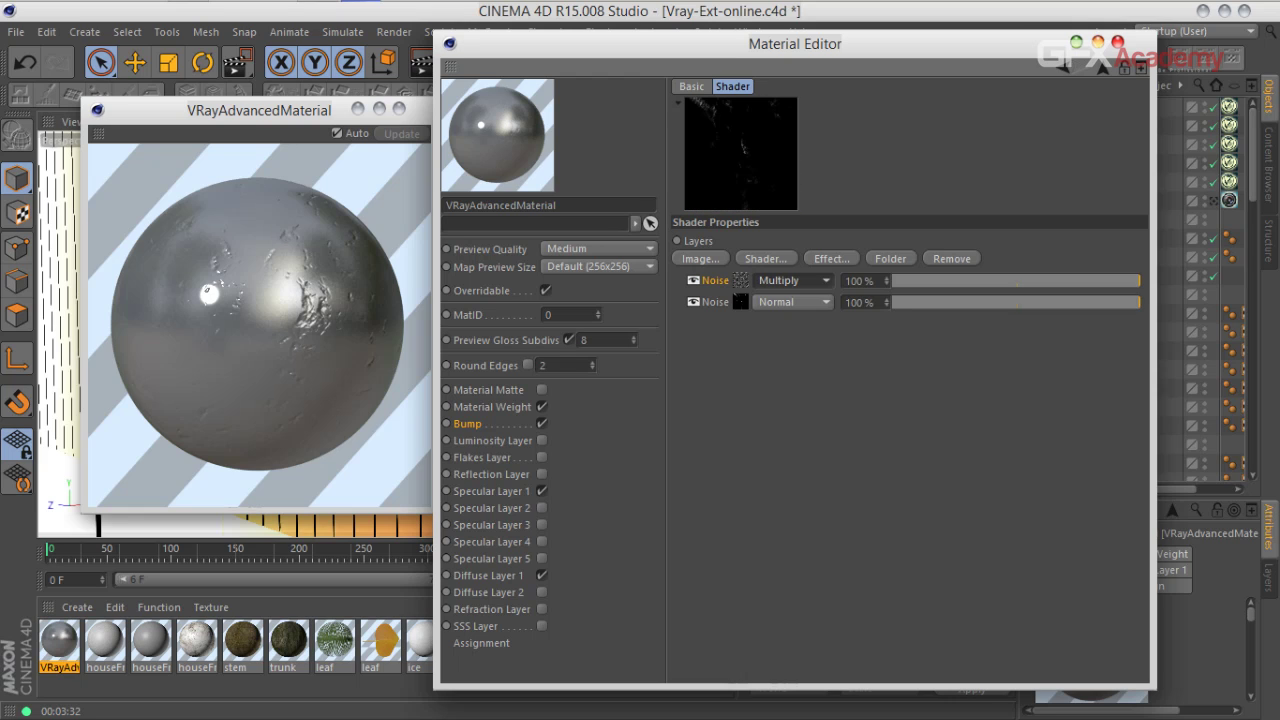
pyautogui.press('Down')
pyautogui.press('Down')
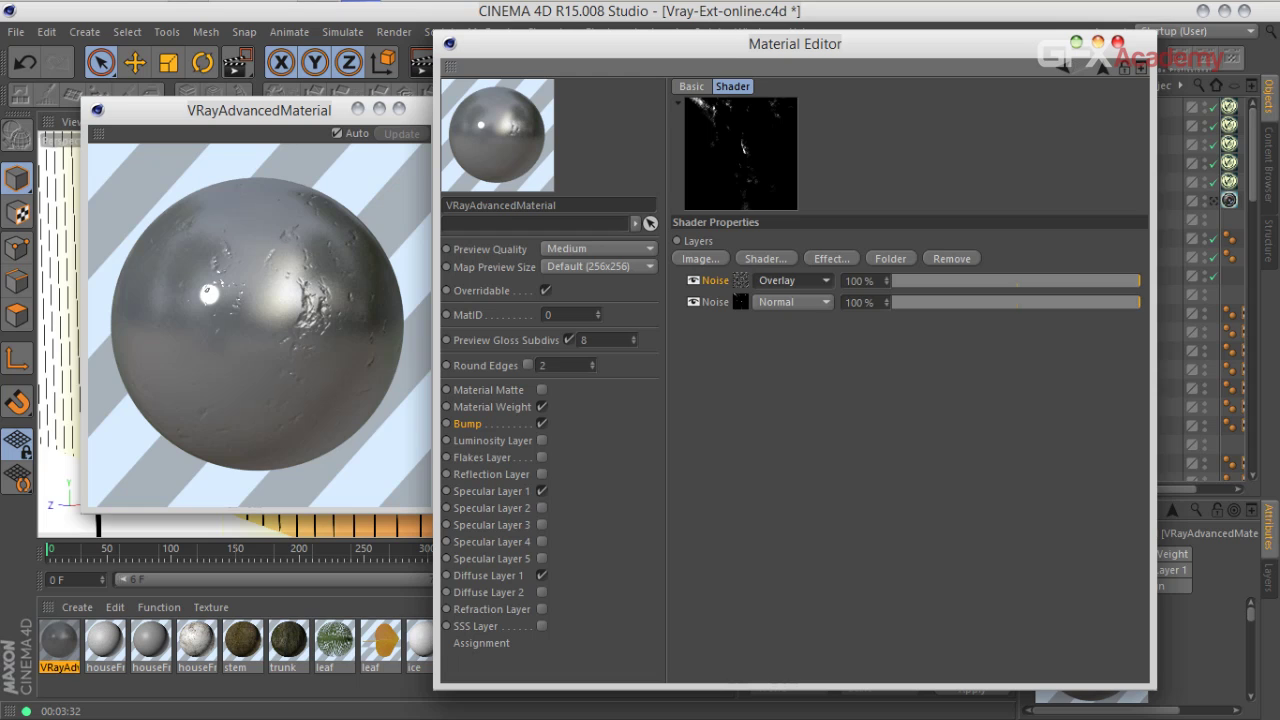
pyautogui.press('Down')
pyautogui.press('Up')
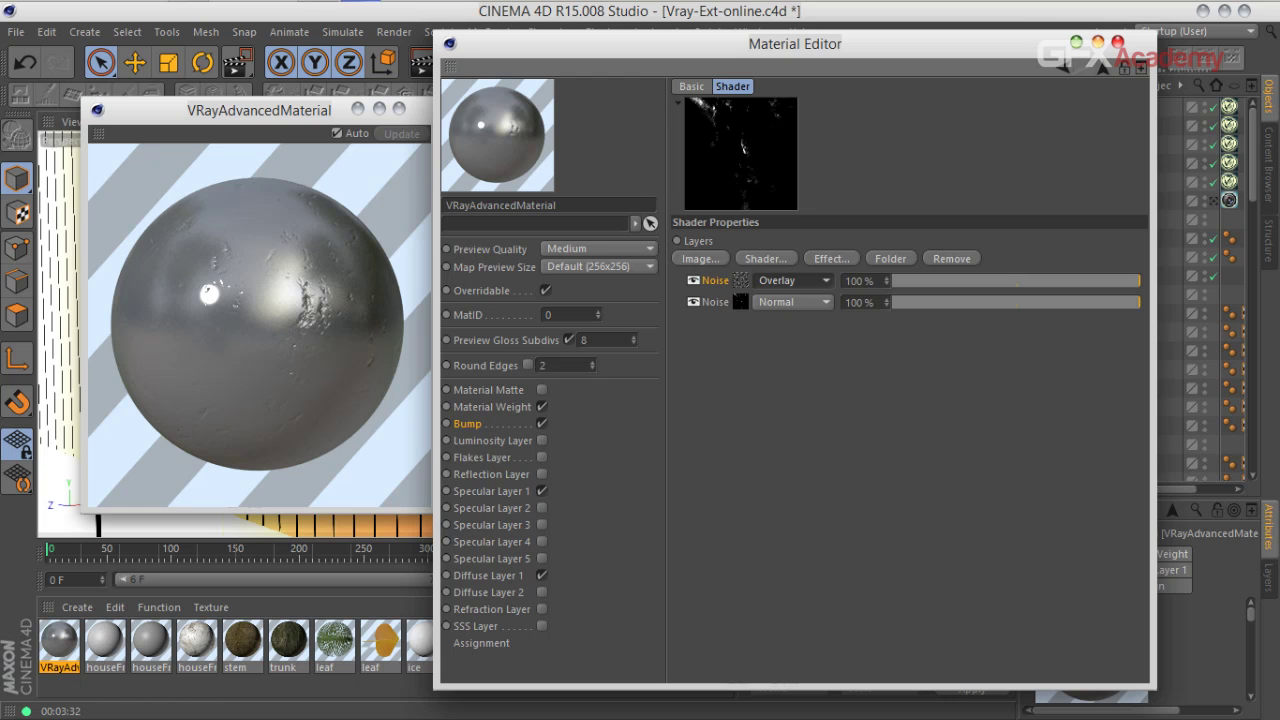
# Step: Close the material editor and preview windows, and test-render a region of the balcony railing up close
pyautogui.click(1117, 41)
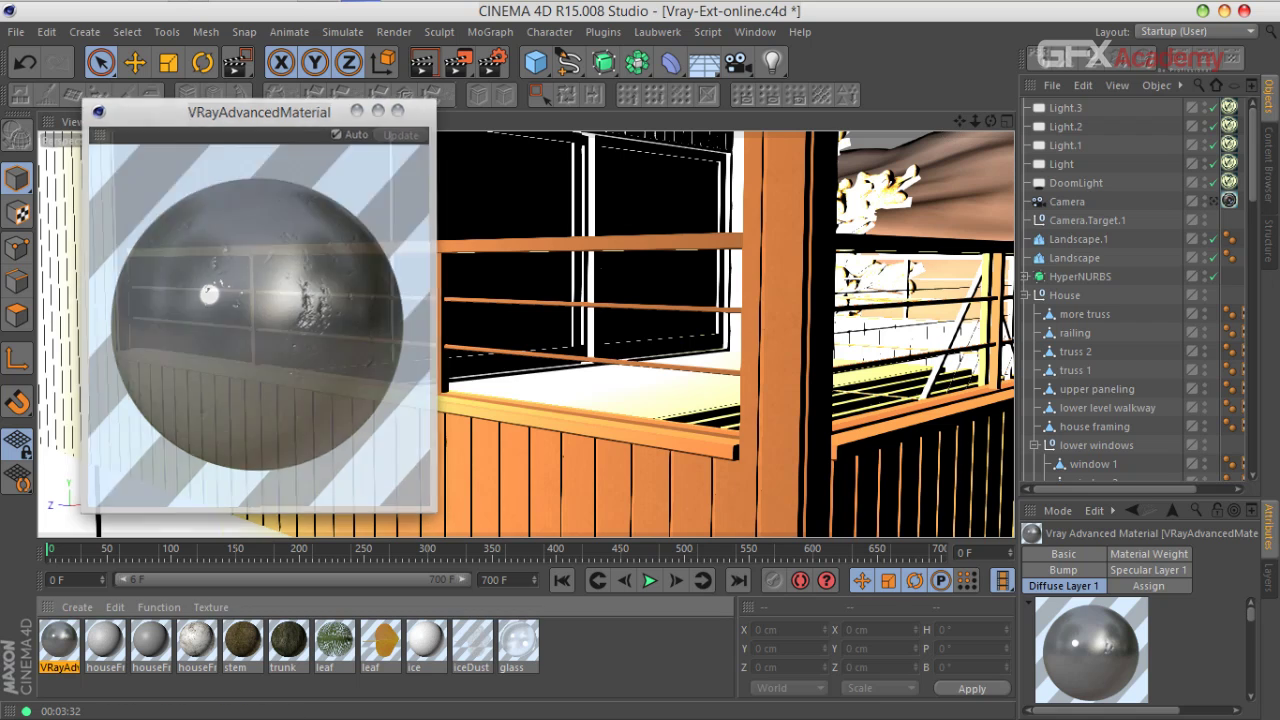
pyautogui.click(399, 108)
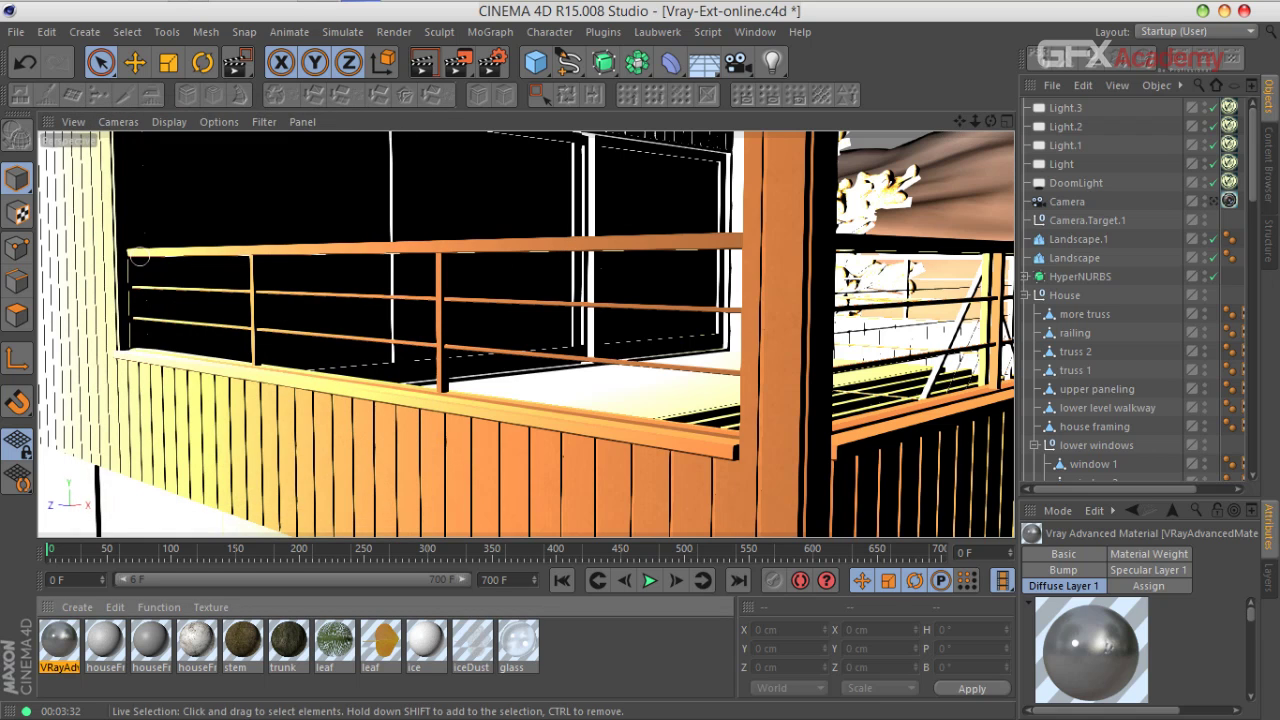
pyautogui.scroll(10, 127, 253)
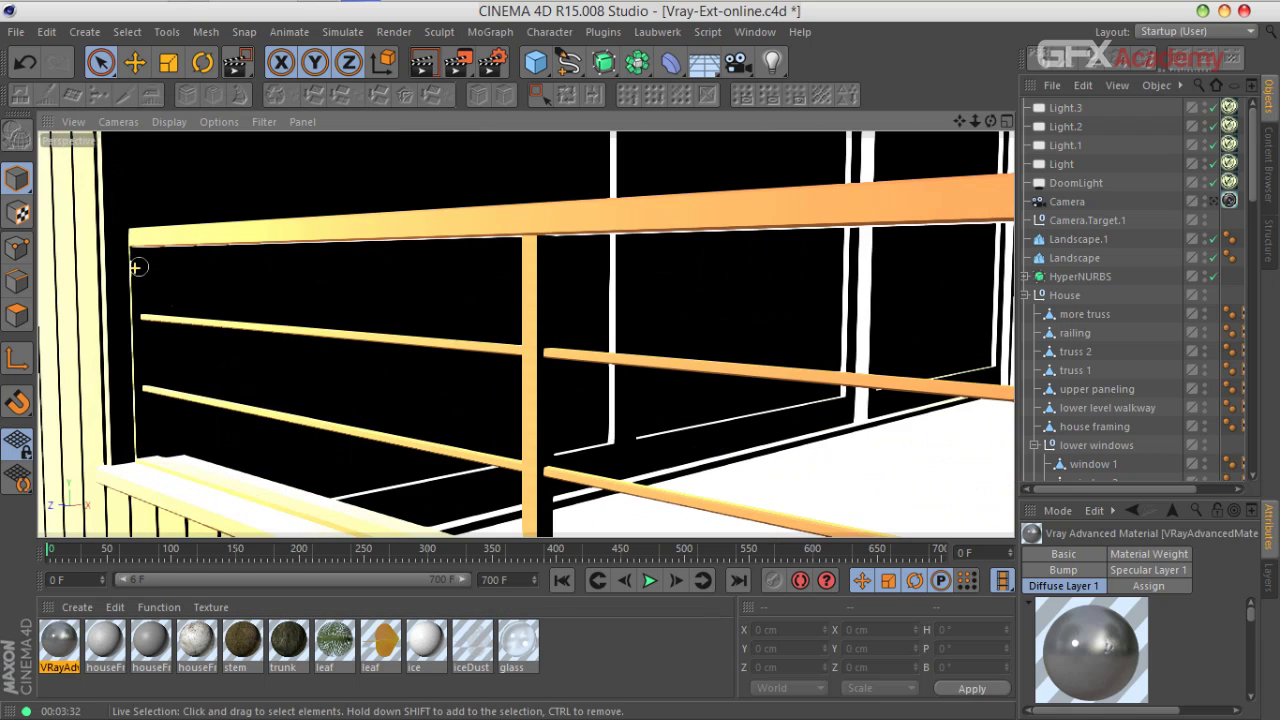
pyautogui.moveTo(457, 62); pyautogui.dragTo(505, 86)
pyautogui.moveTo(863, 137); pyautogui.dragTo(83, 537)
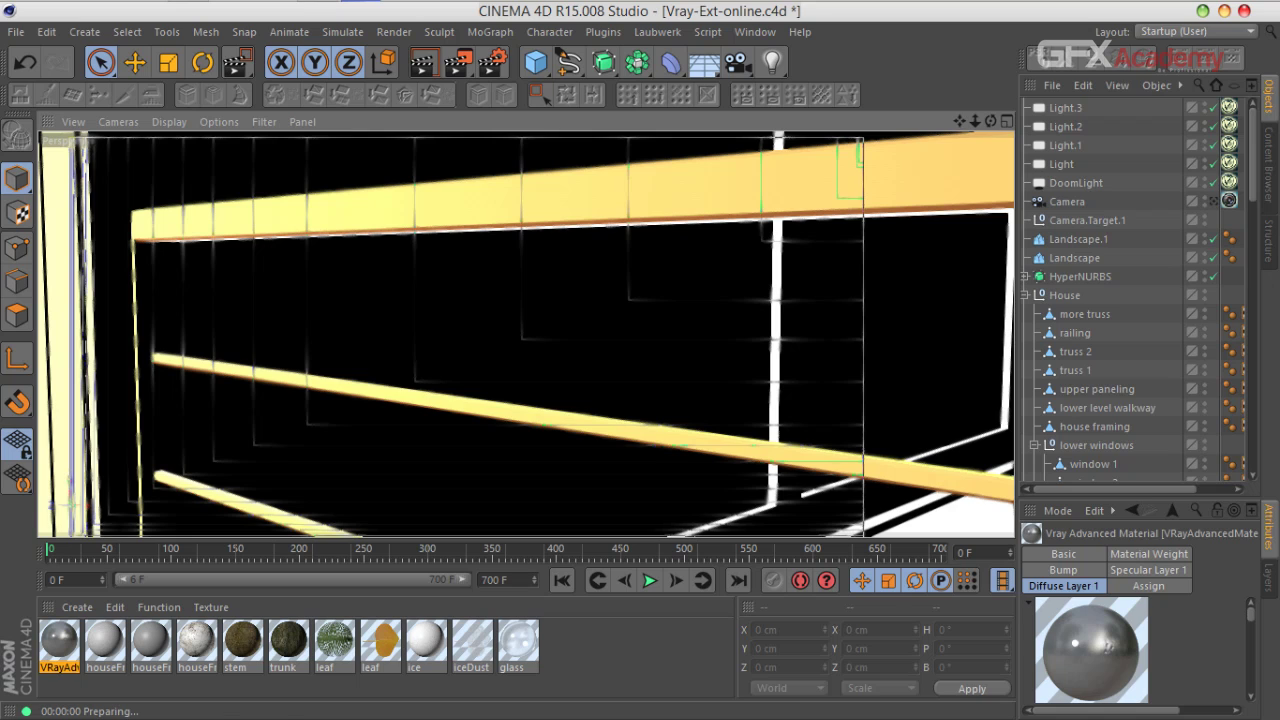
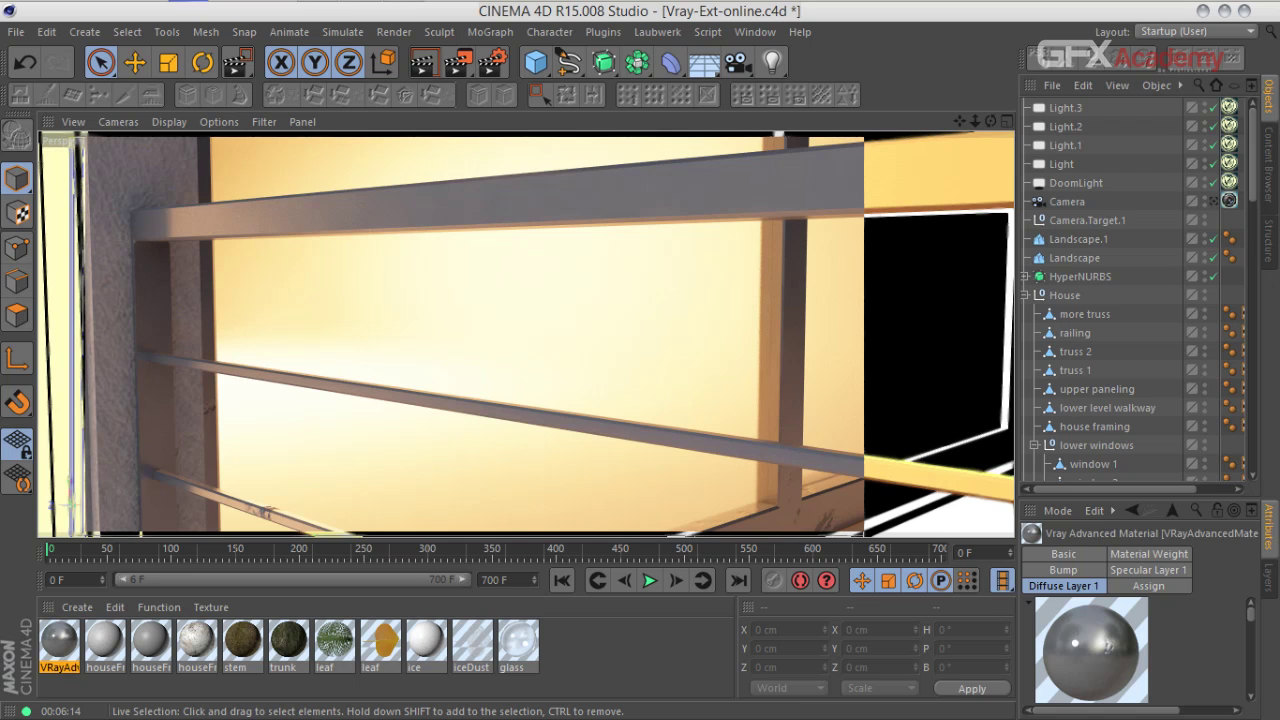
# Step: Collapse the House hierarchy, select all Subdivision Surface objects through the object filter and disable them
pyautogui.click(1150, 277)
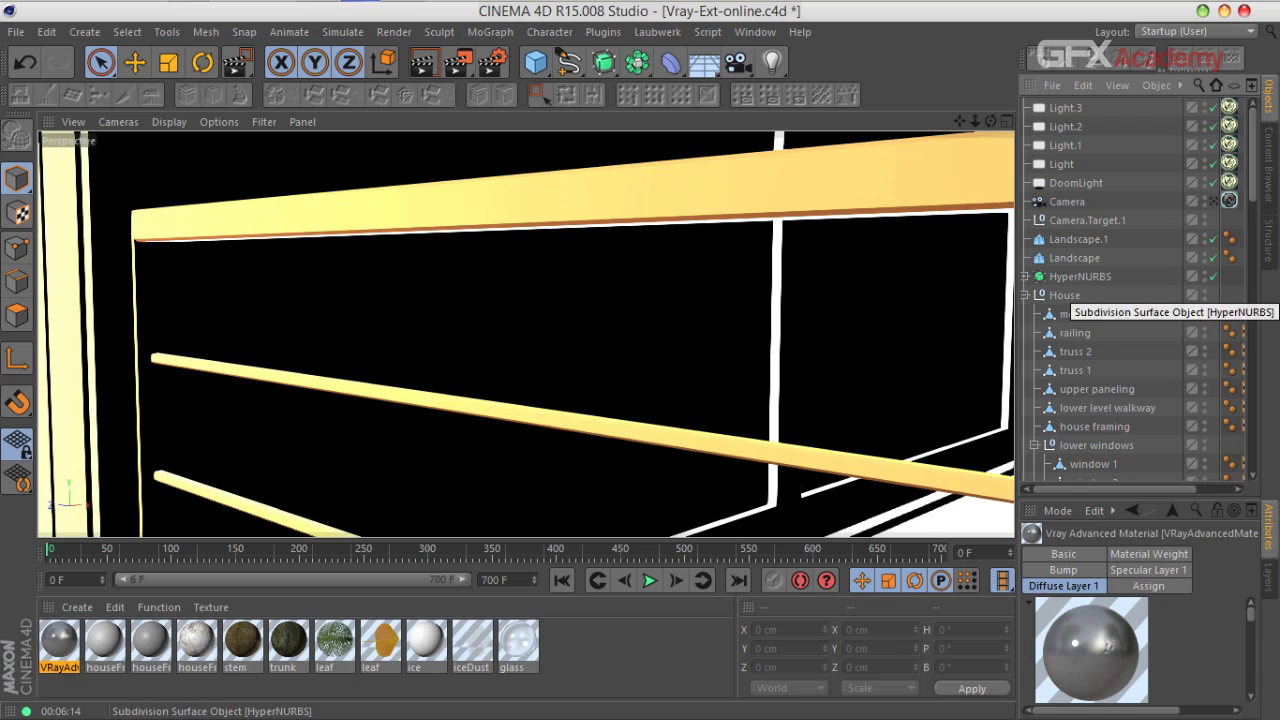
pyautogui.click(1080, 277)
pyautogui.click(1025, 296)
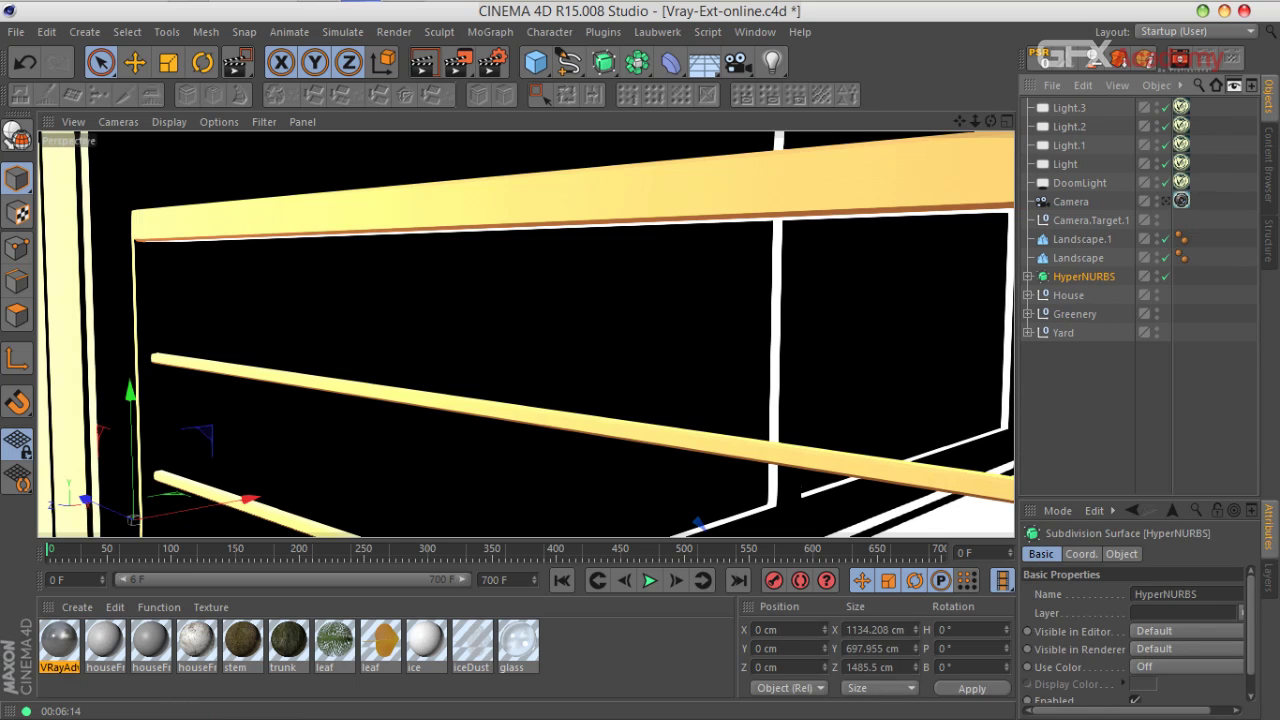
pyautogui.click(1234, 85)
pyautogui.doubleClick(1121, 174)
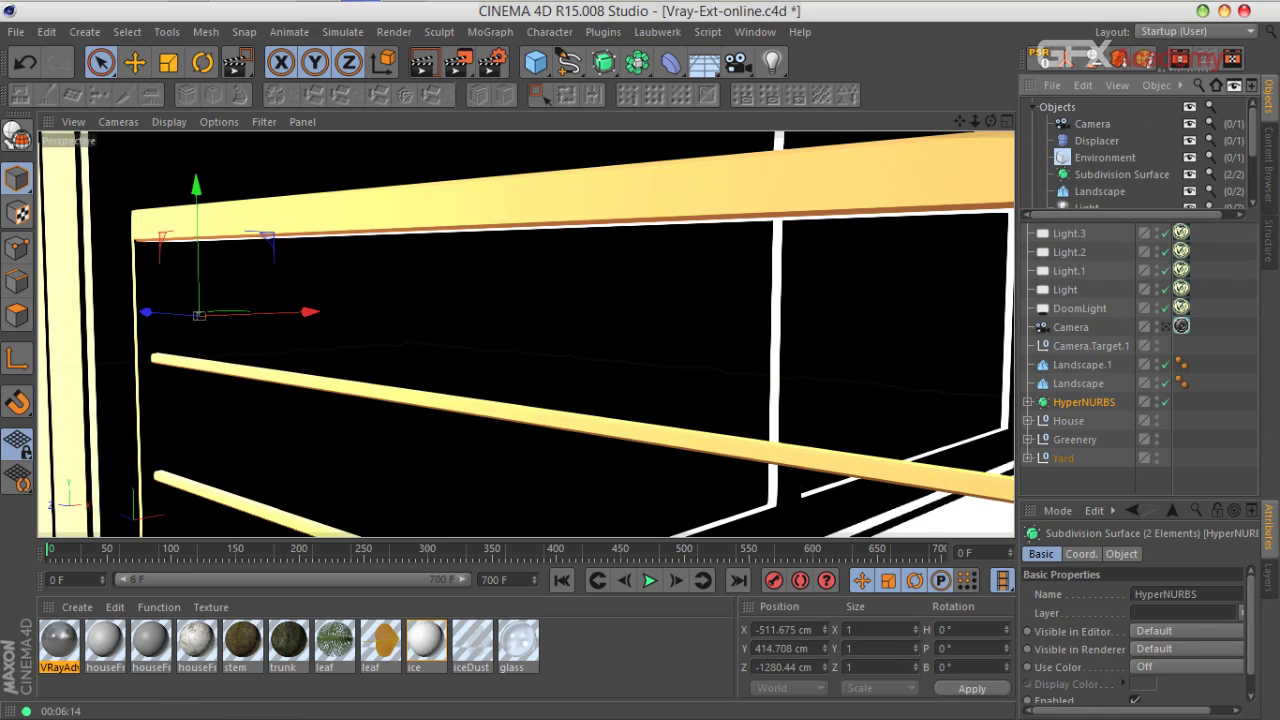
pyautogui.moveTo(1092, 501); pyautogui.dragTo(1092, 337)
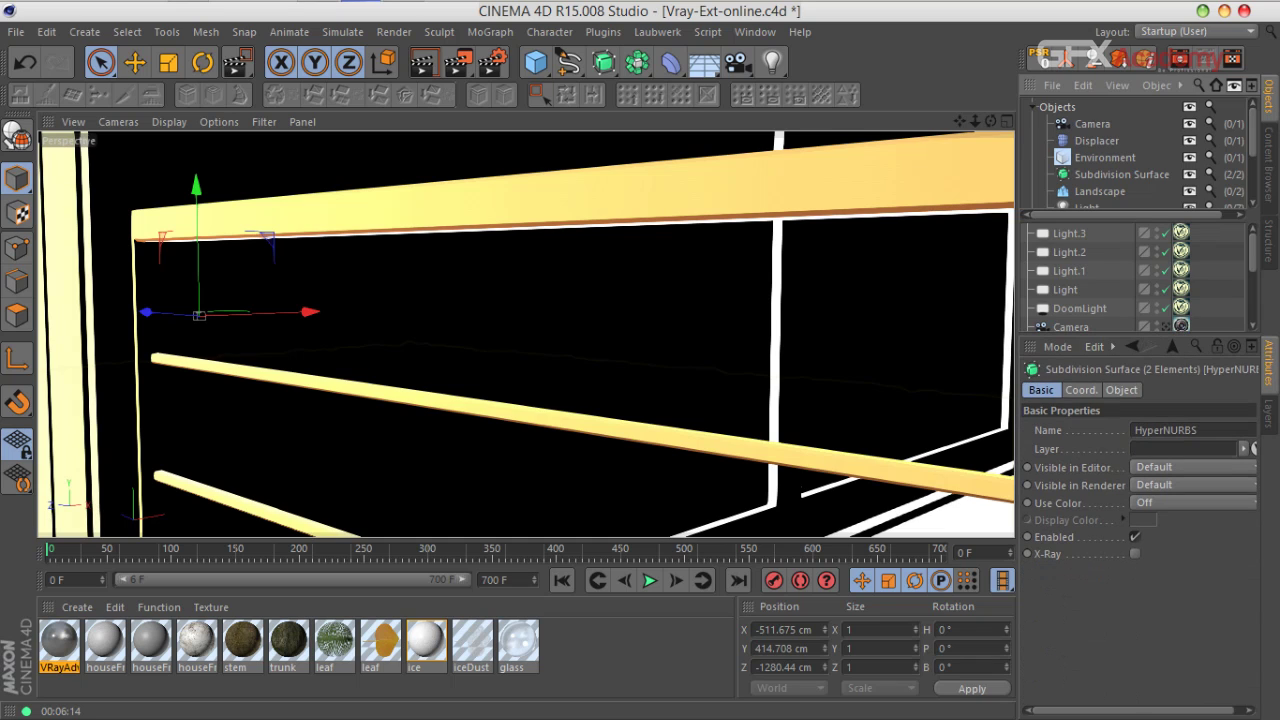
pyautogui.click(1135, 537)
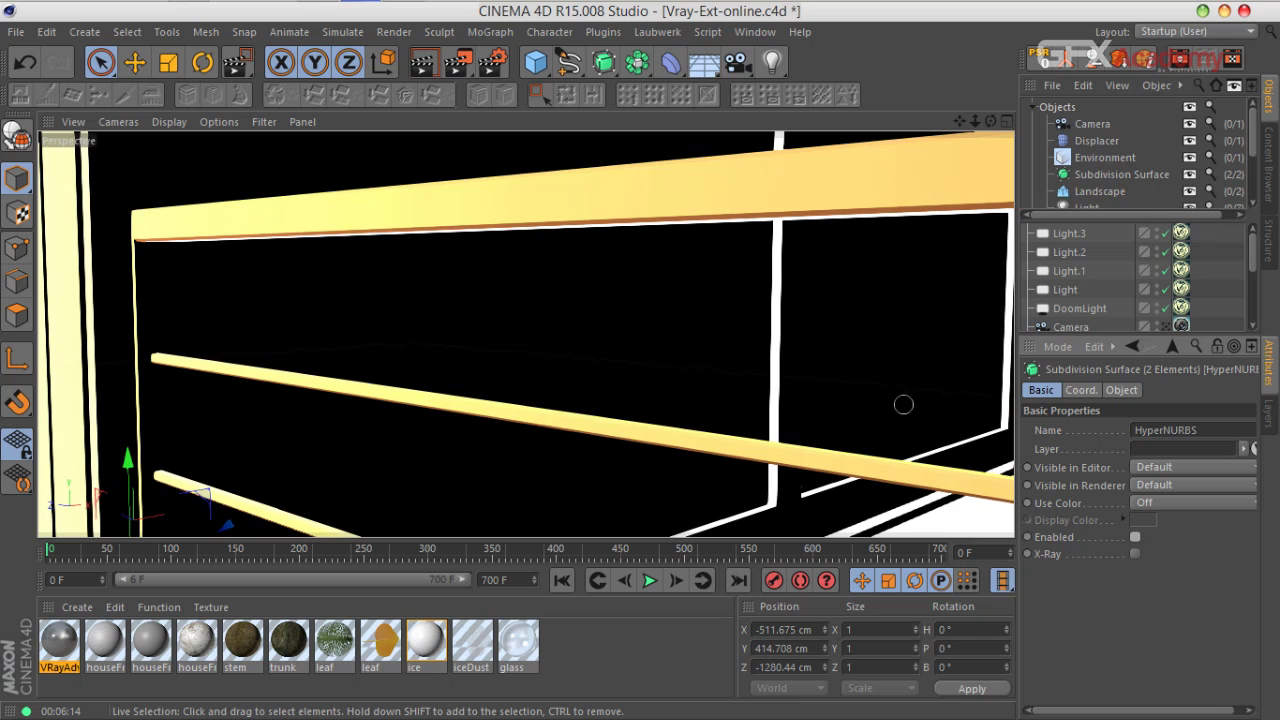
# Step: Check the HyperNURBS object's enabled state in the object list and reselect all Subdivision Surface objects
pyautogui.scroll(-10, 903, 404)
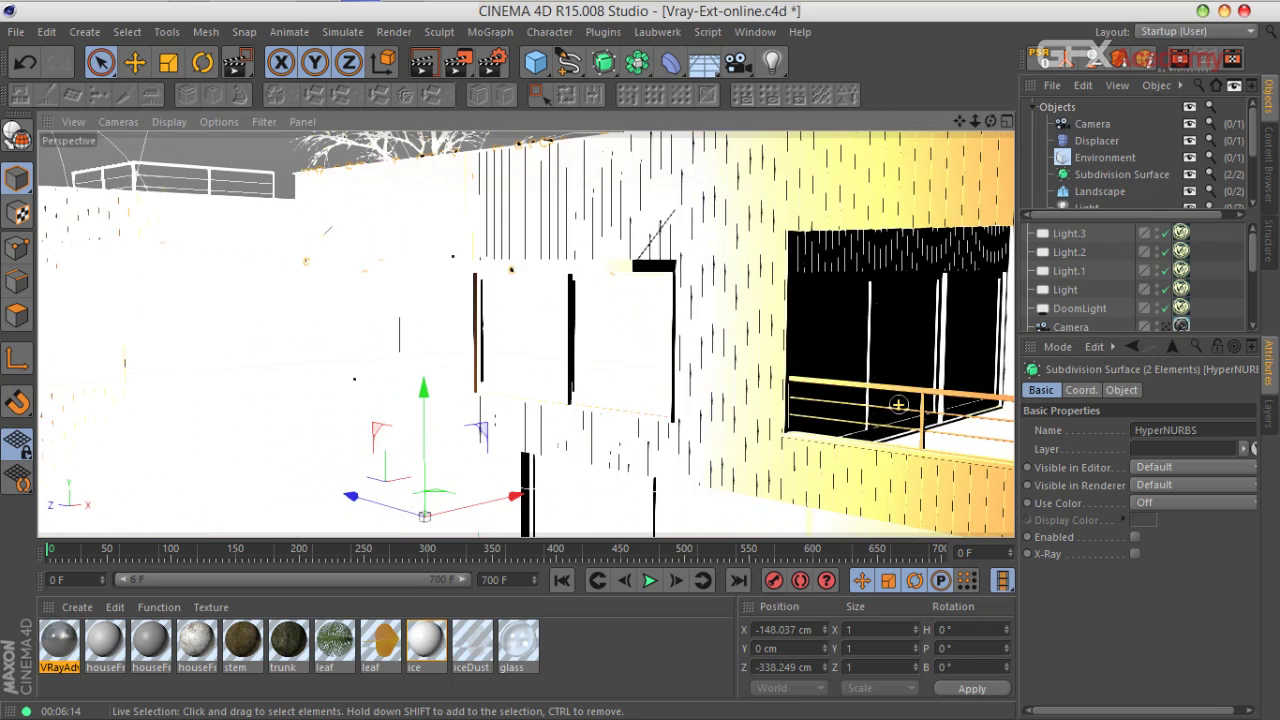
pyautogui.scroll(-5, 898, 404)
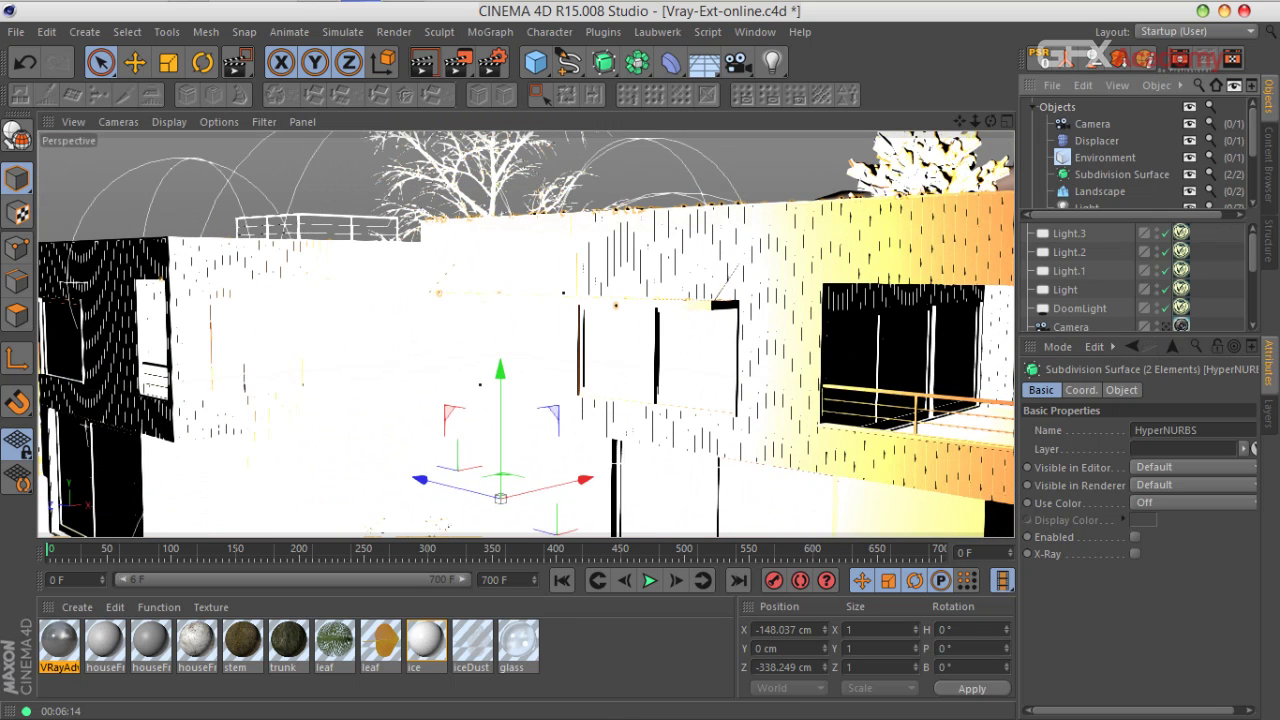
pyautogui.click(1078, 309)
pyautogui.scroll(-3, 1078, 309)
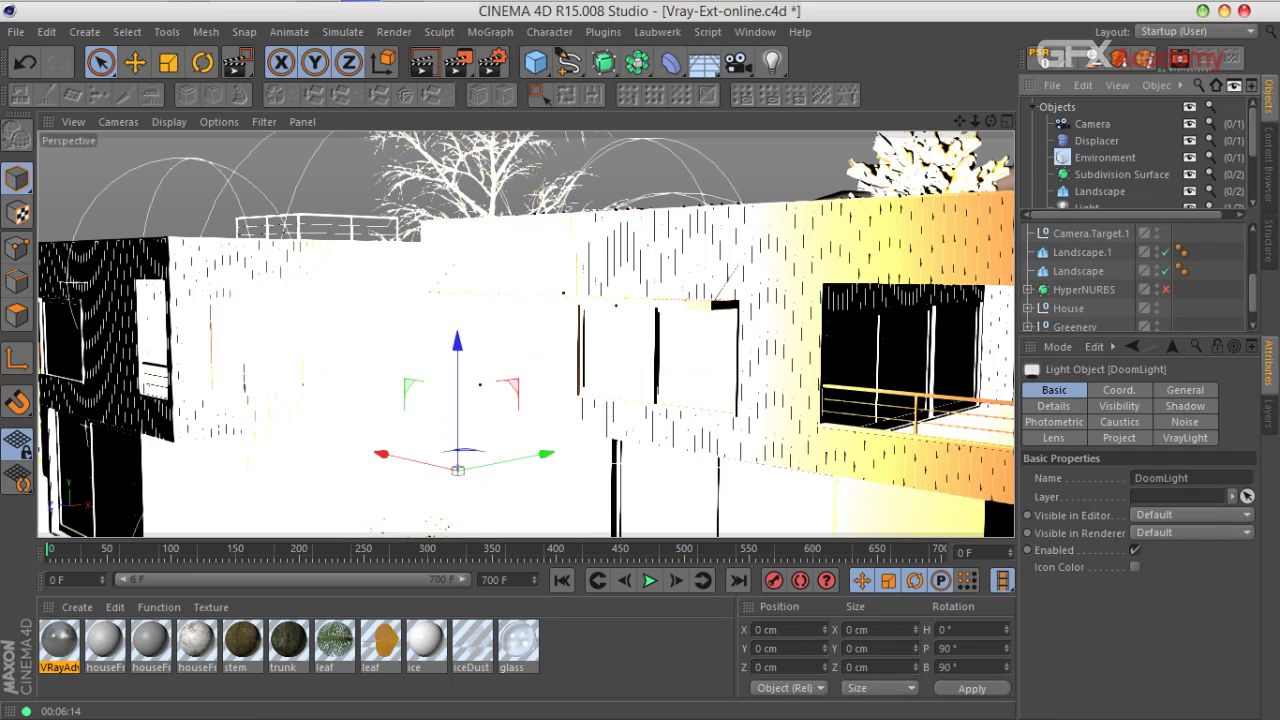
pyautogui.doubleClick(1121, 174)
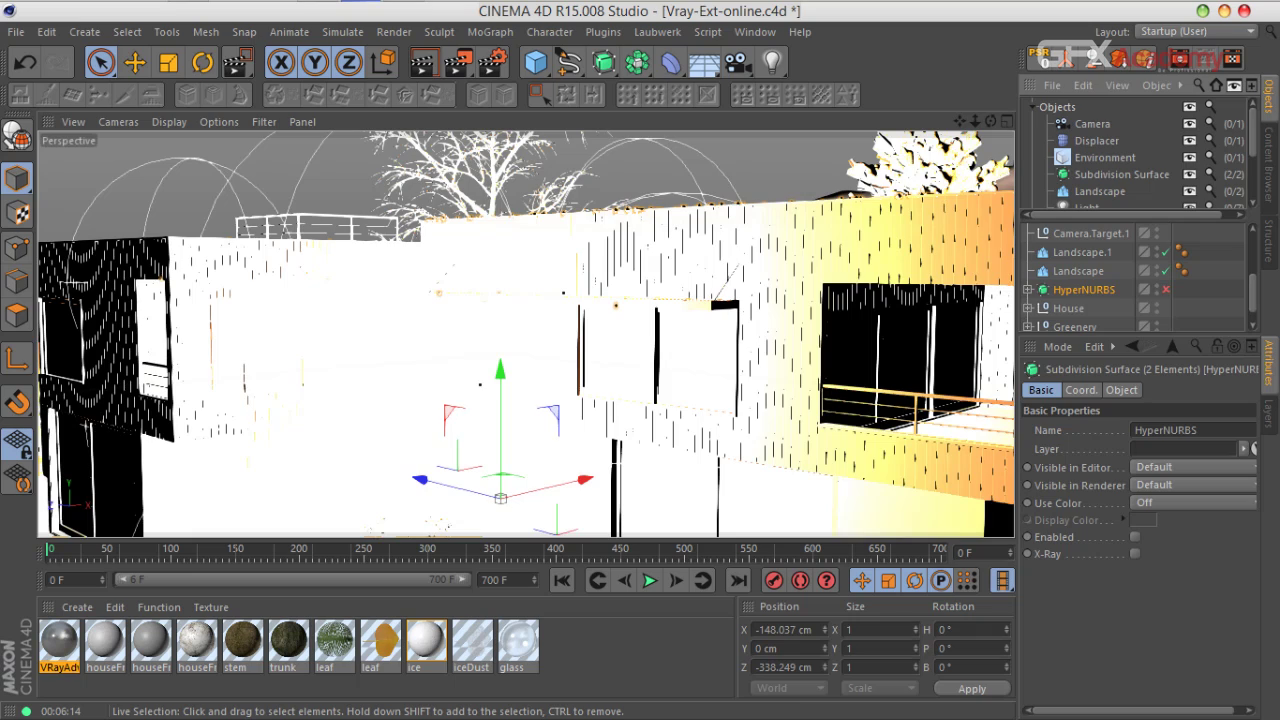
# Step: Frame the whole house from the front, hide the object filter and enlarge the object list
pyautogui.scroll(-7, 712, 448)
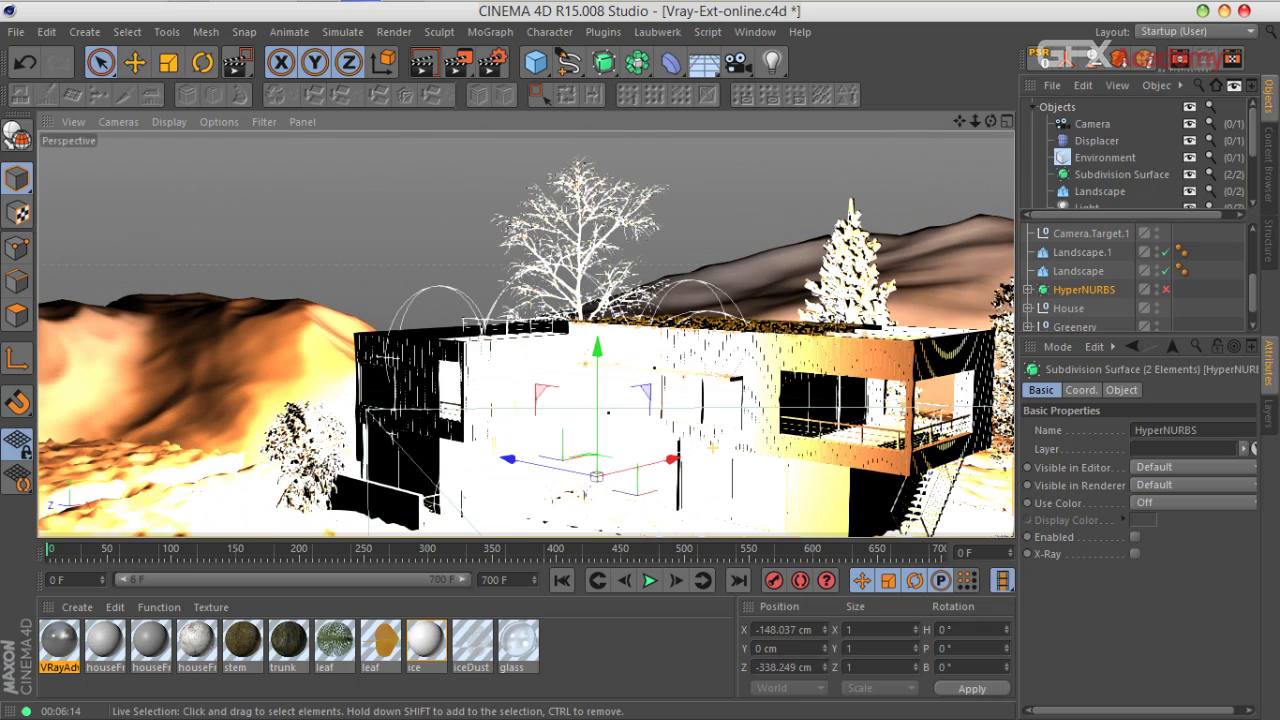
pyautogui.click(1234, 86)
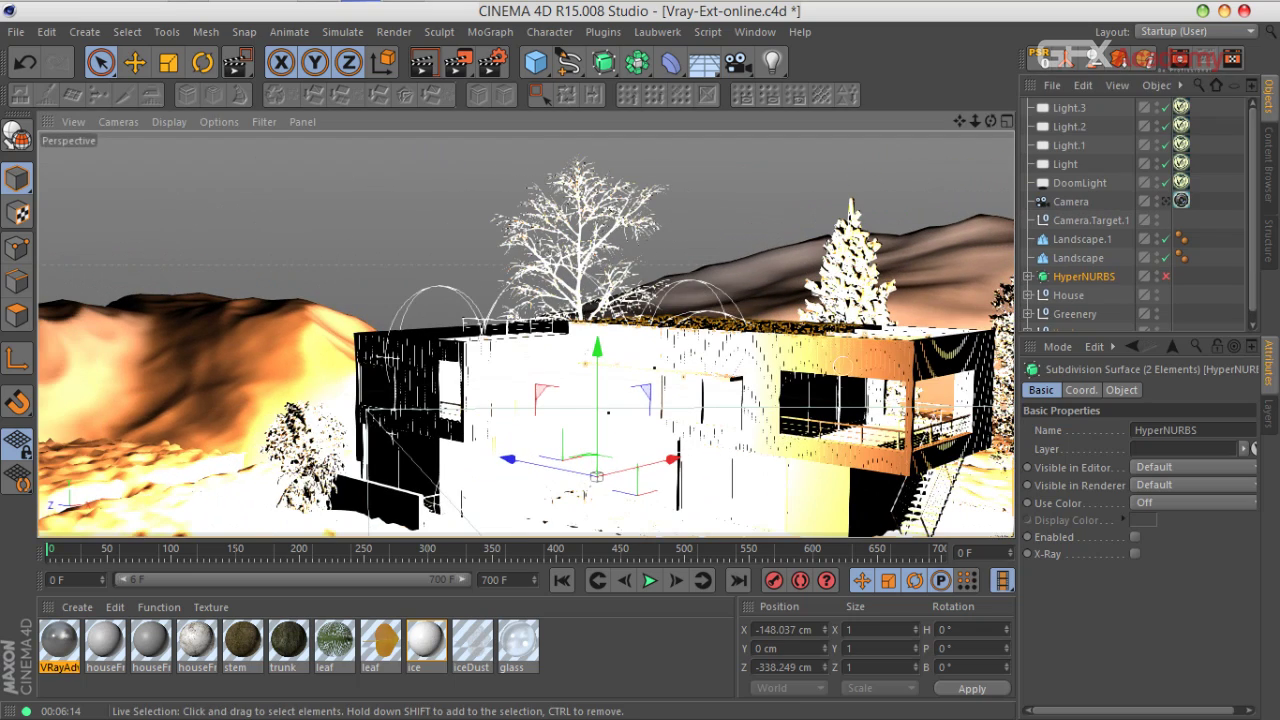
pyautogui.keyDown('alt'); pyautogui.moveTo(840, 440); pyautogui.dragTo(770, 317, button='middle'); pyautogui.keyUp('alt')
pyautogui.moveTo(790, 317)
pyautogui.keyDown('alt'); pyautogui.mouseDown()
pyautogui.moveTo(735, 243)
pyautogui.moveTo(782, 352)
pyautogui.moveTo(782, 264)
pyautogui.mouseUp(); pyautogui.keyUp('alt')
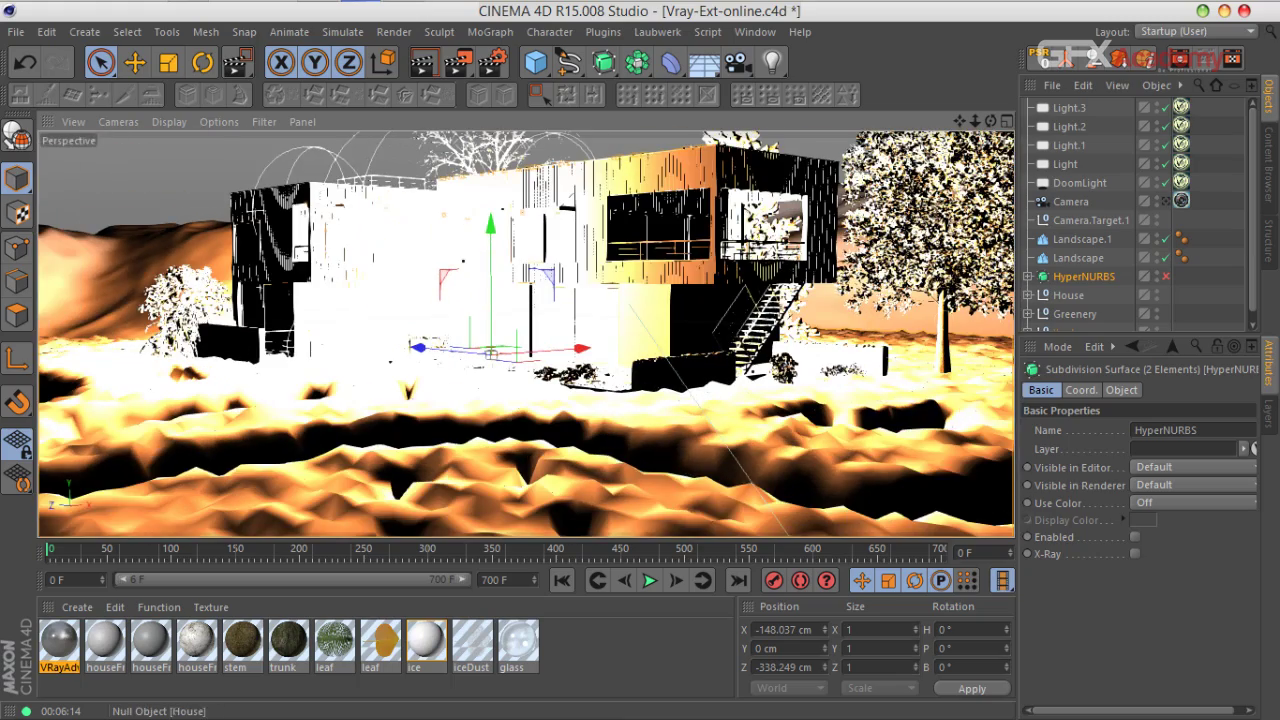
pyautogui.moveTo(1080, 334); pyautogui.dragTo(1080, 498)
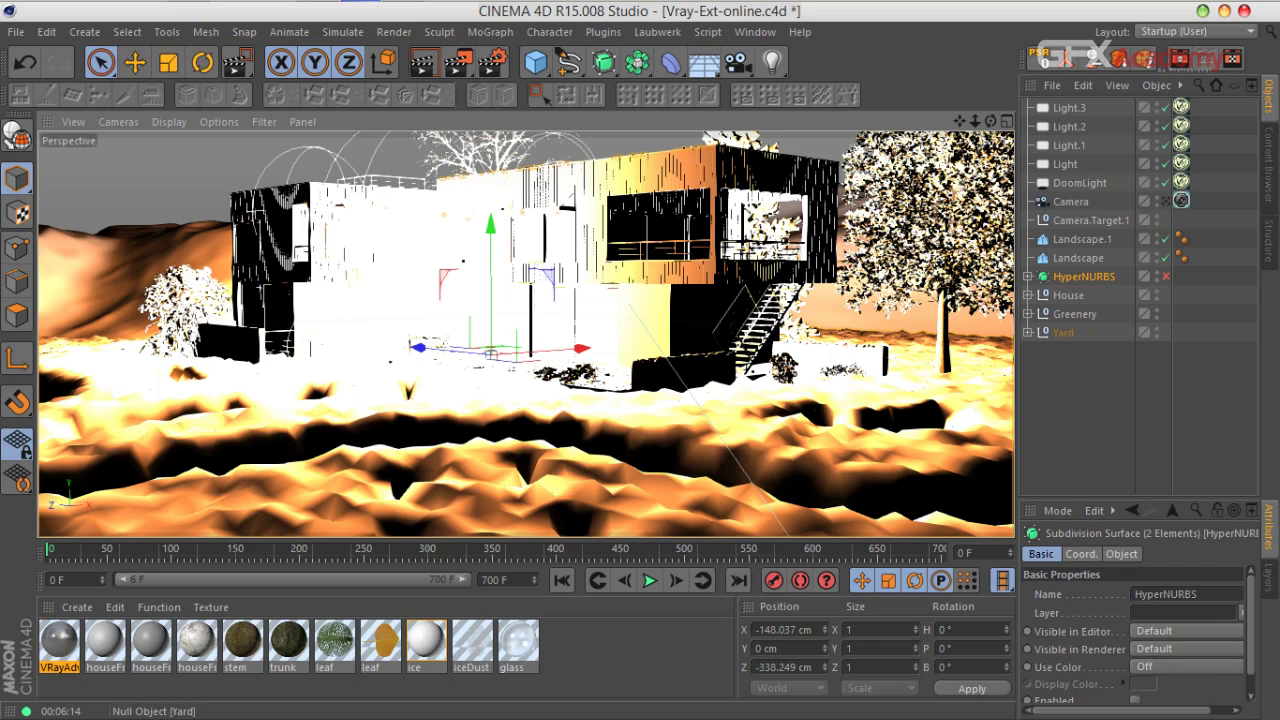
# Step: Expand the Greenery group and collapse its plant subgroups, including tree 2, tree 3, green bush and pine with snow
pyautogui.click(1064, 333)
pyautogui.click(1078, 400)
pyautogui.click(941, 345)
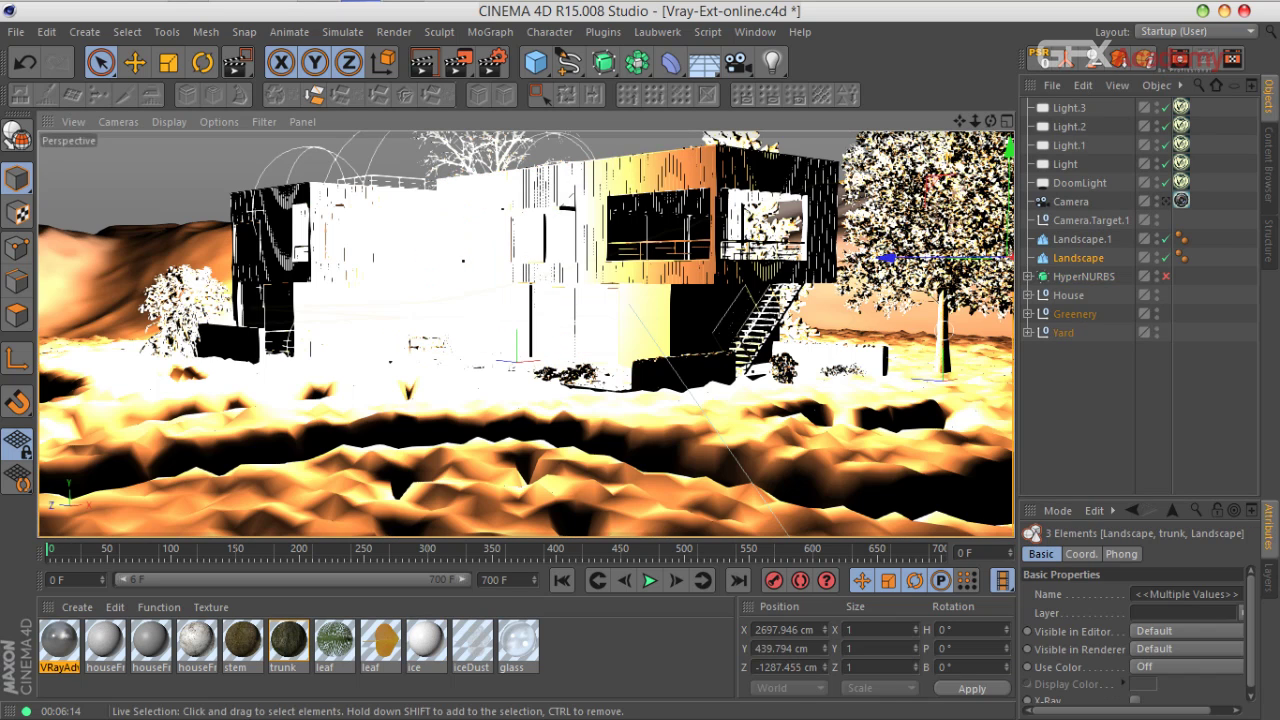
pyautogui.click(1028, 314)
pyautogui.click(1130, 345)
pyautogui.click(1038, 333)
pyautogui.click(1038, 351)
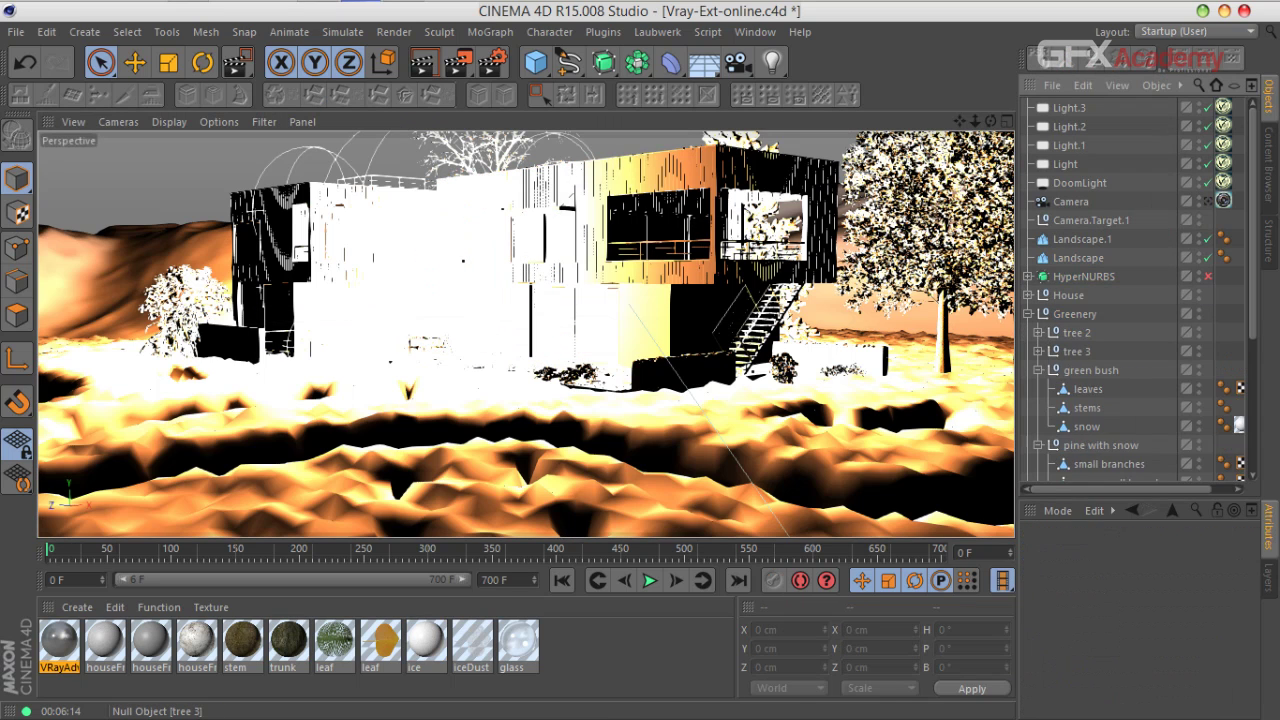
pyautogui.click(1077, 351)
pyautogui.click(1038, 370)
pyautogui.click(1077, 333)
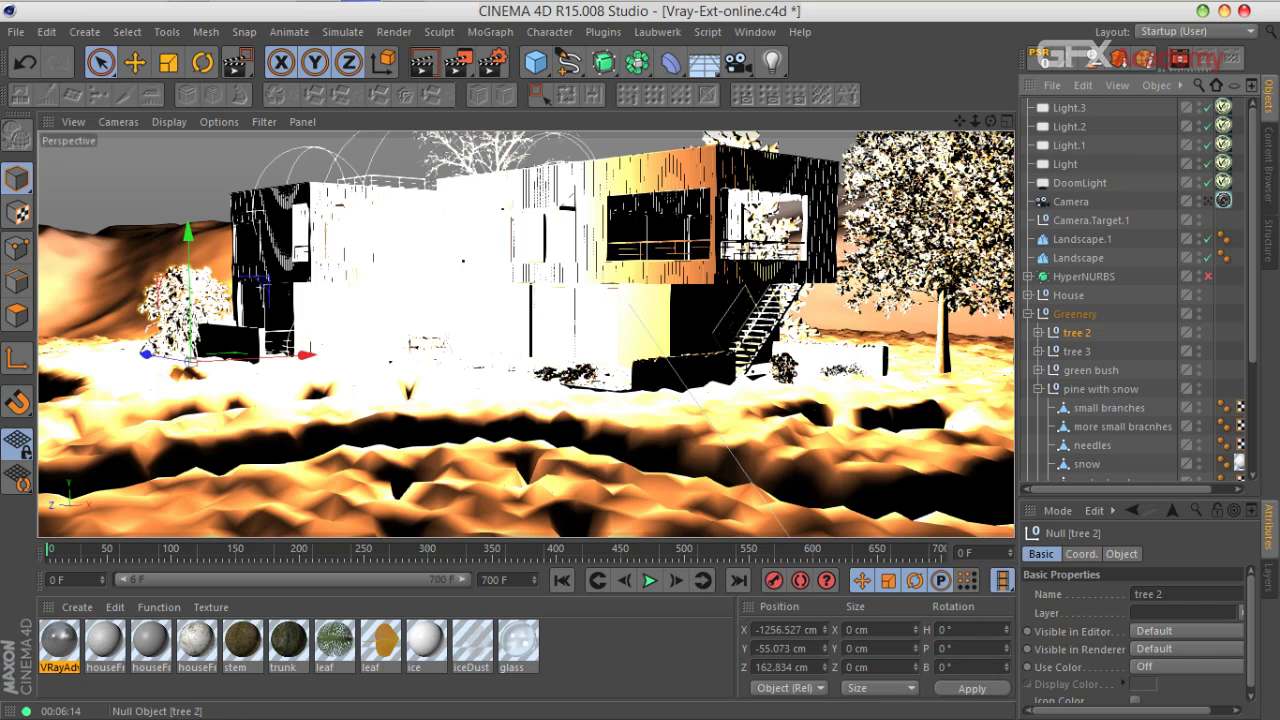
pyautogui.click(1038, 389)
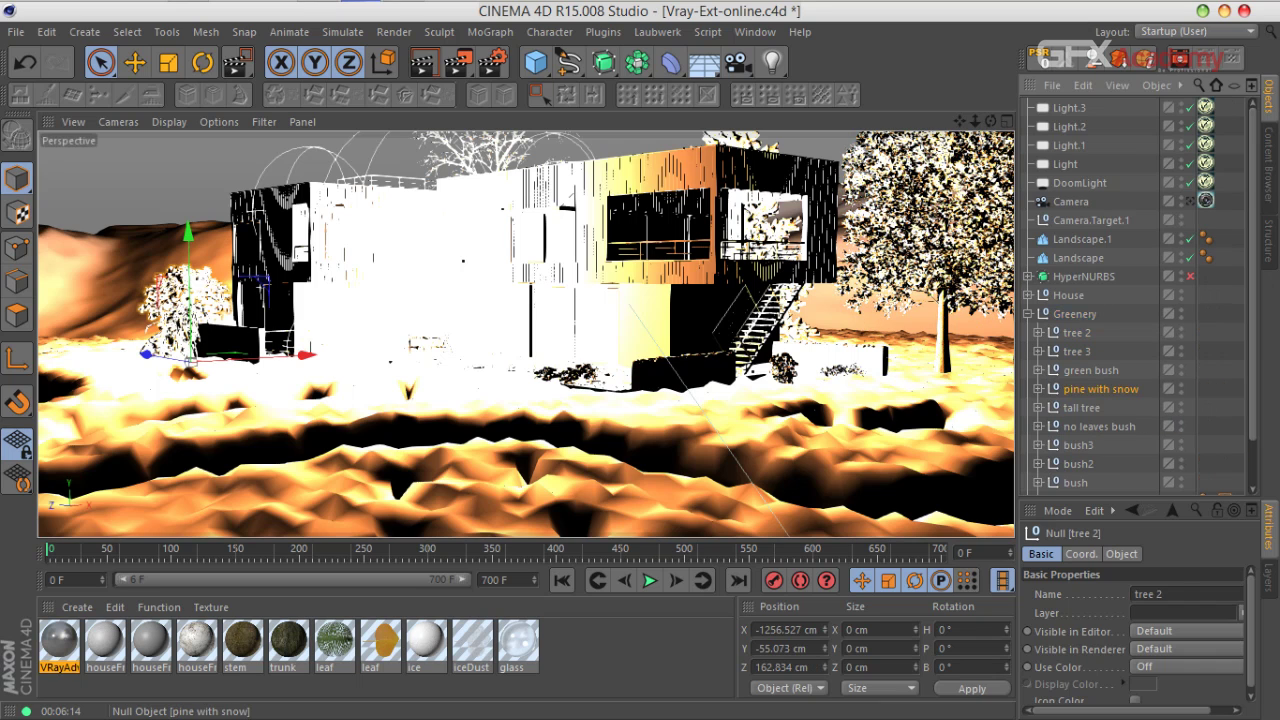
# Step: Locate the green bush, tree 3 and tree 2 groups in the scene, raise tree 2 about 406 cm and undo the move
pyautogui.click(1090, 370)
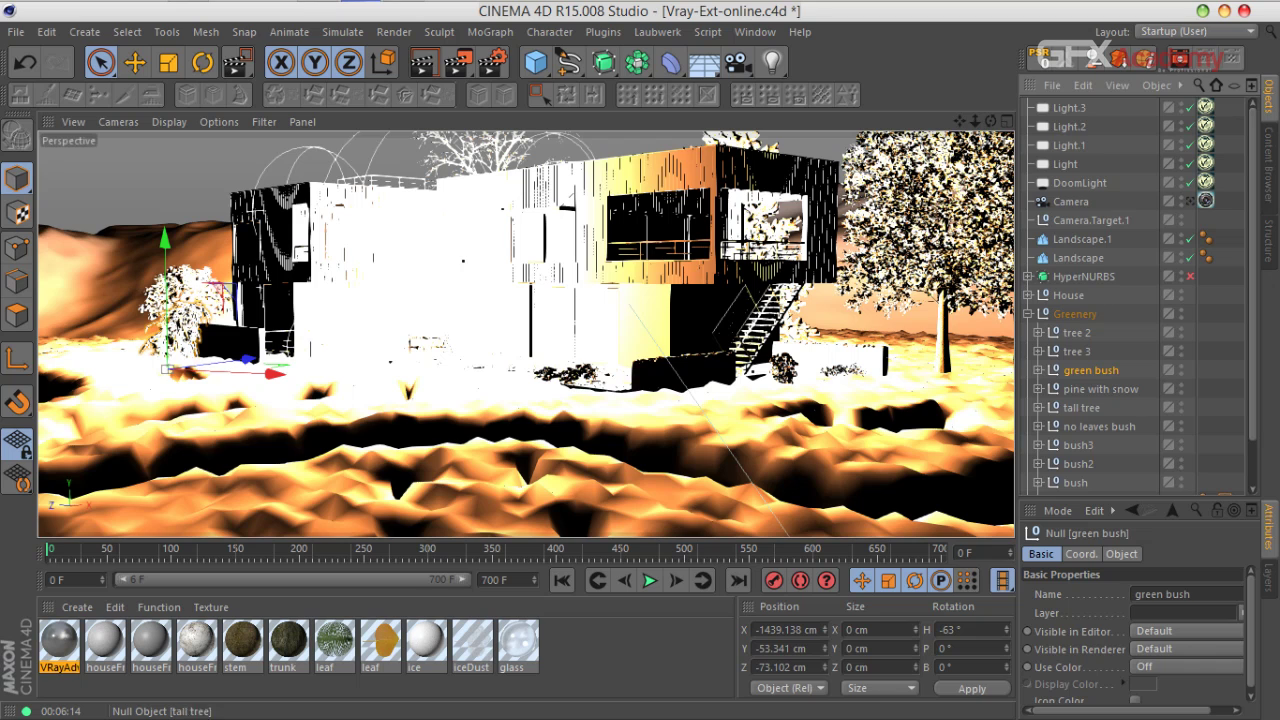
pyautogui.click(1077, 351)
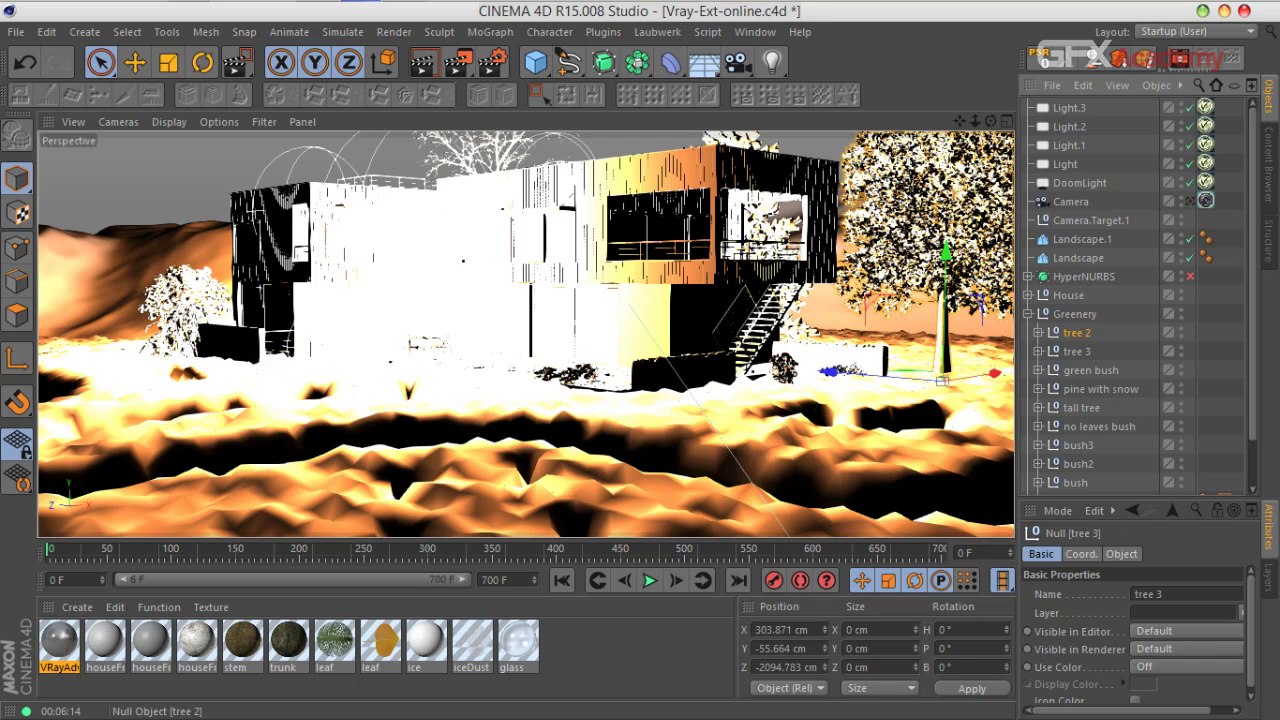
pyautogui.click(1077, 333)
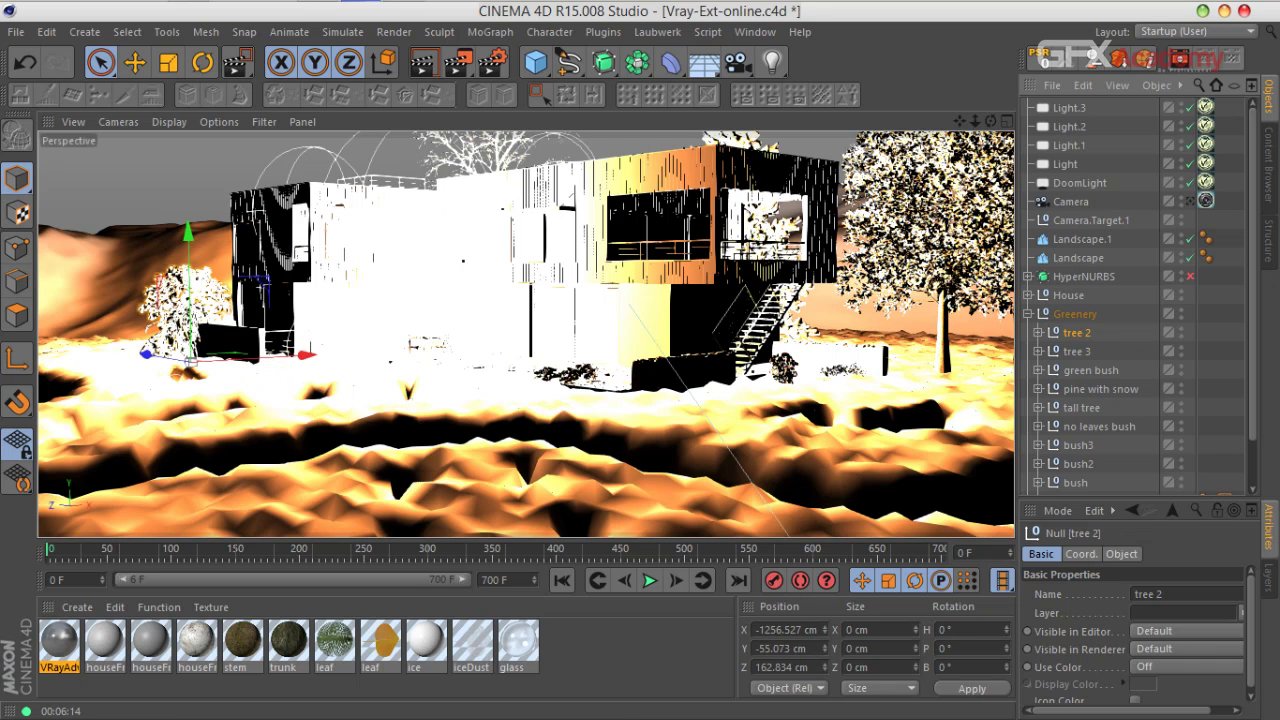
pyautogui.moveTo(187, 280); pyautogui.dragTo(187, 186)
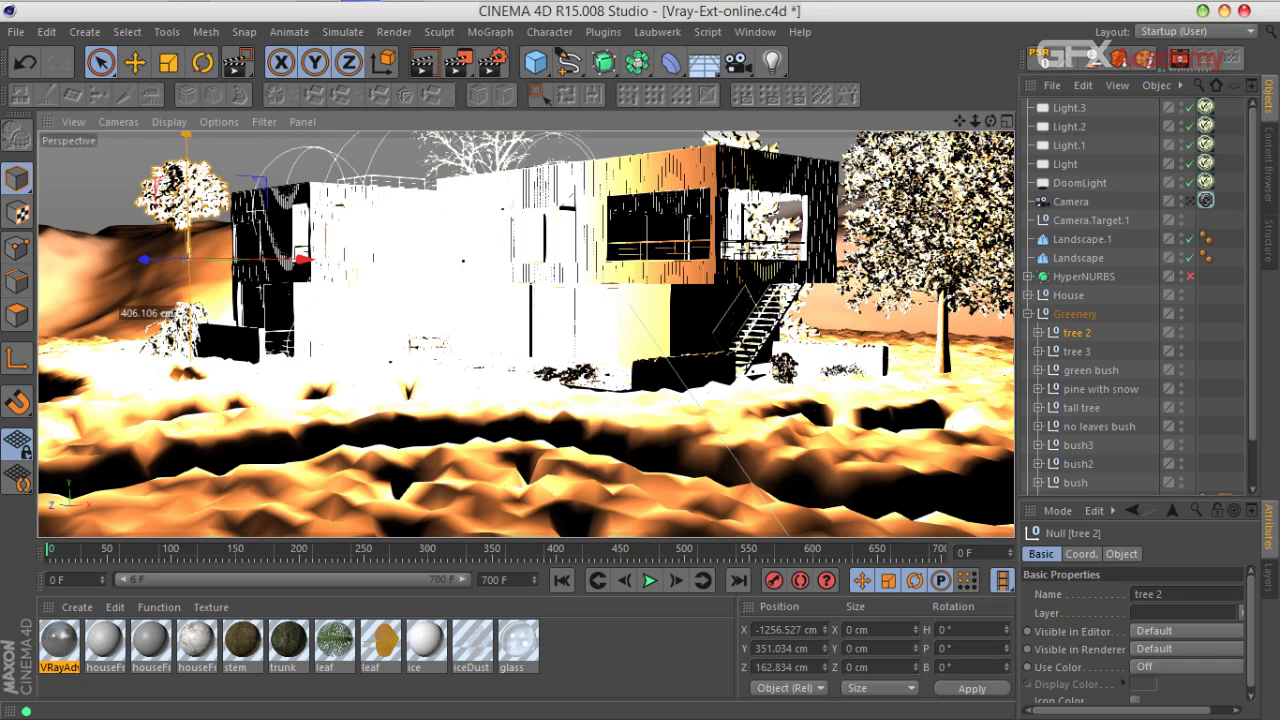
pyautogui.hotkey('ctrl', 'z')
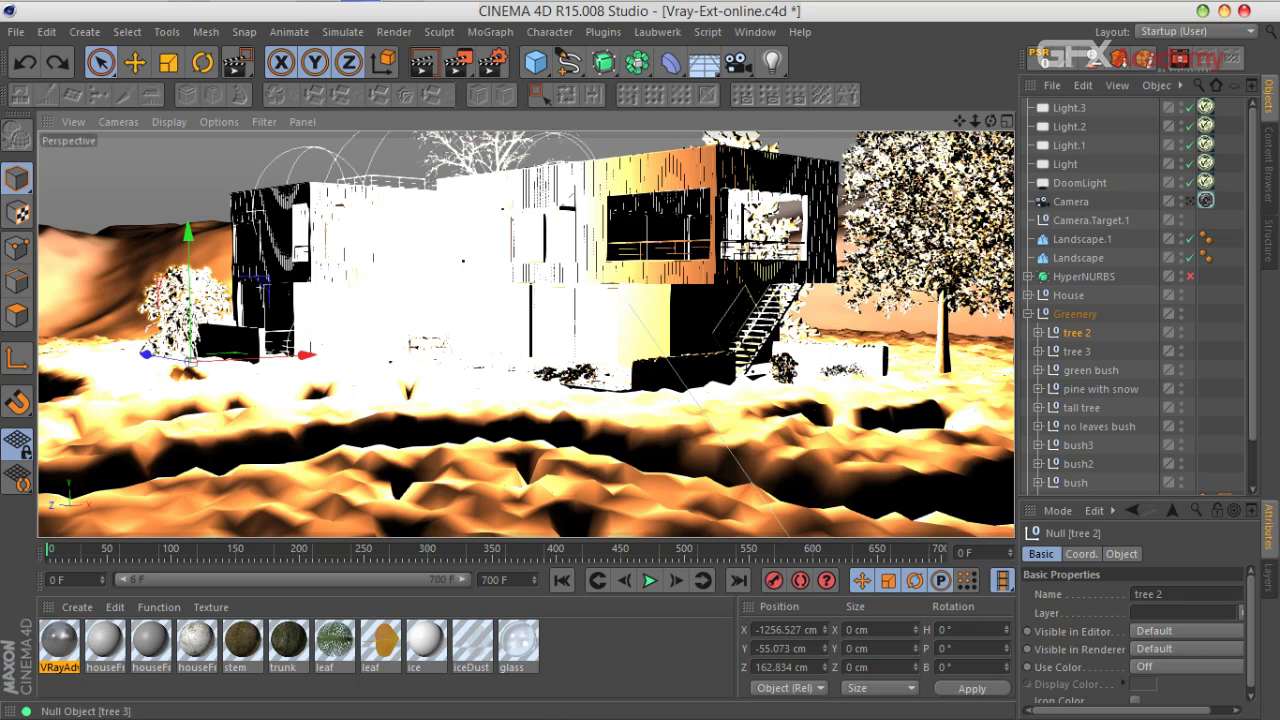
# Step: Add a VrmeshExporter tag to the tree 2 group
pyautogui.rightClick(1082, 333)
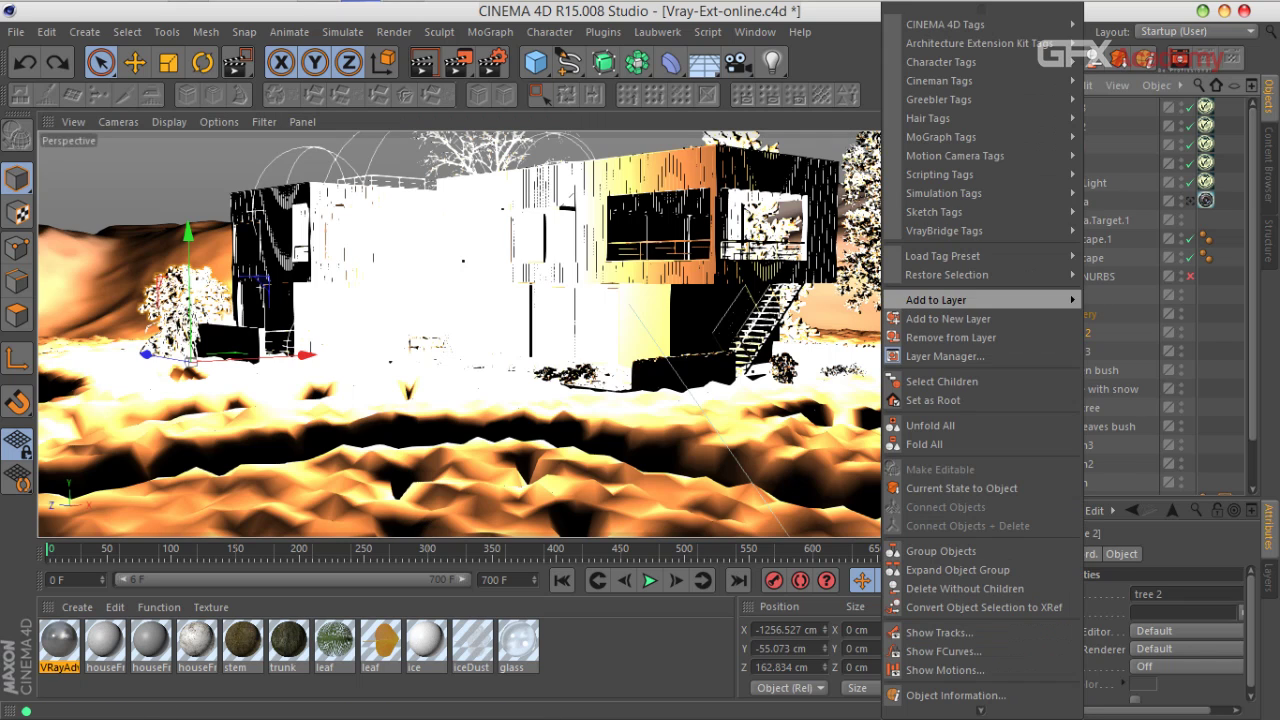
pyautogui.moveTo(1060, 231)
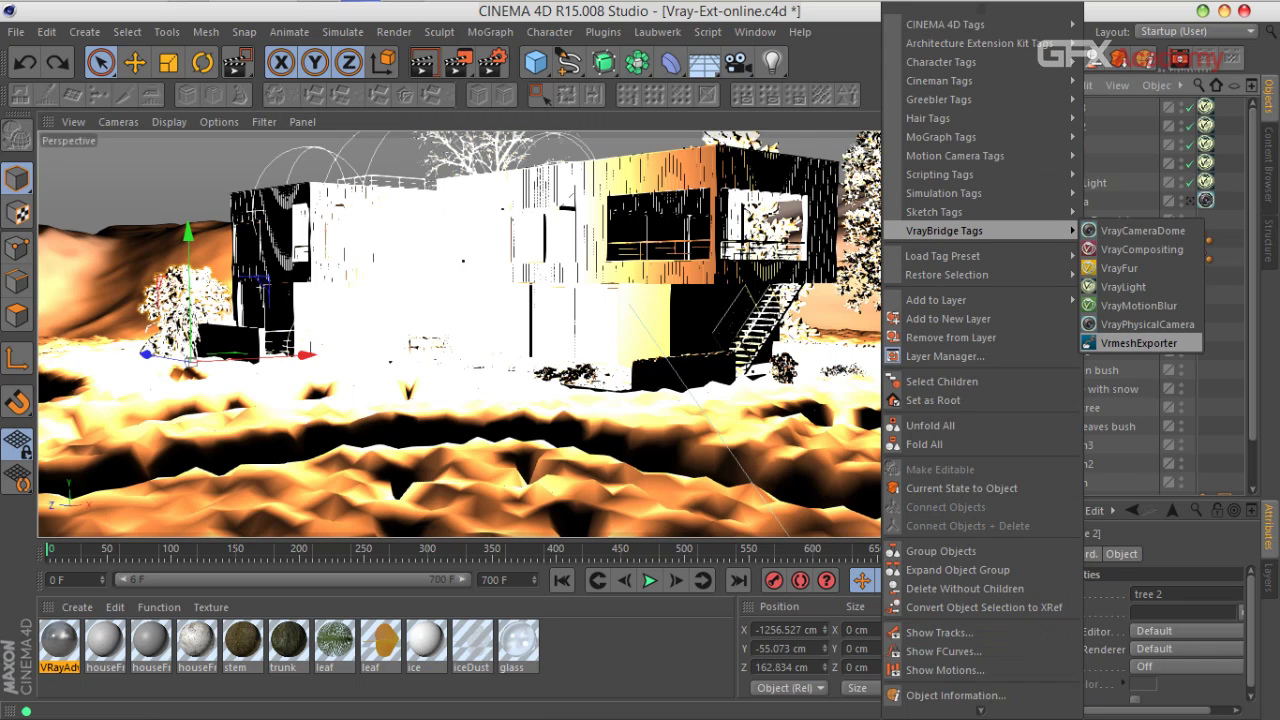
pyautogui.click(1139, 343)
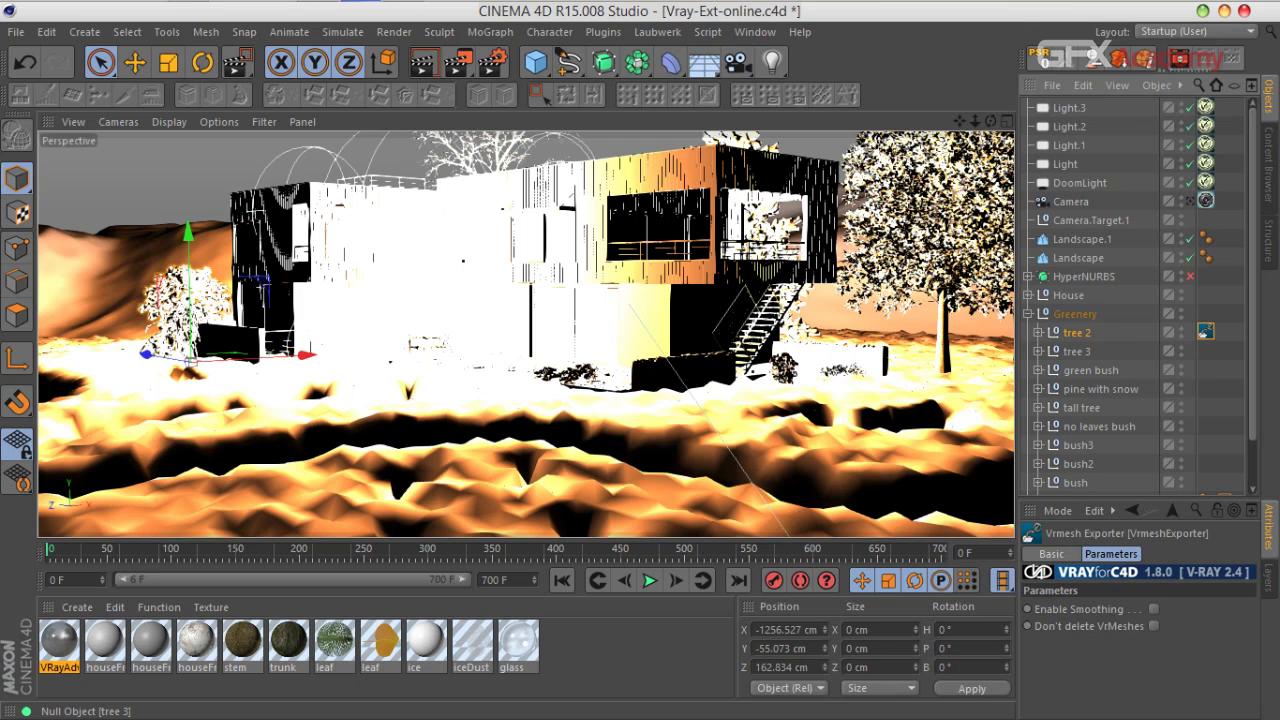
# Step: Create a VrayProxy Generator object and assign tree 2's VrmeshExporter tag to it
pyautogui.click(603, 31)
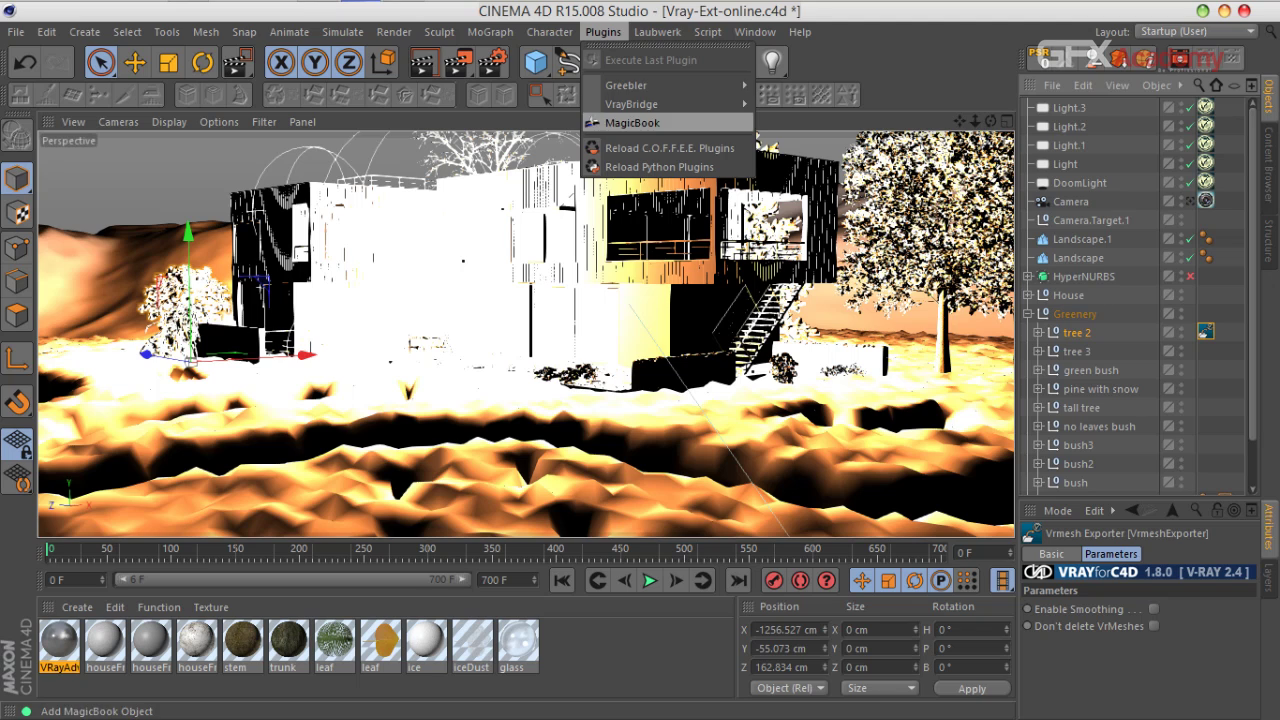
pyautogui.moveTo(640, 104)
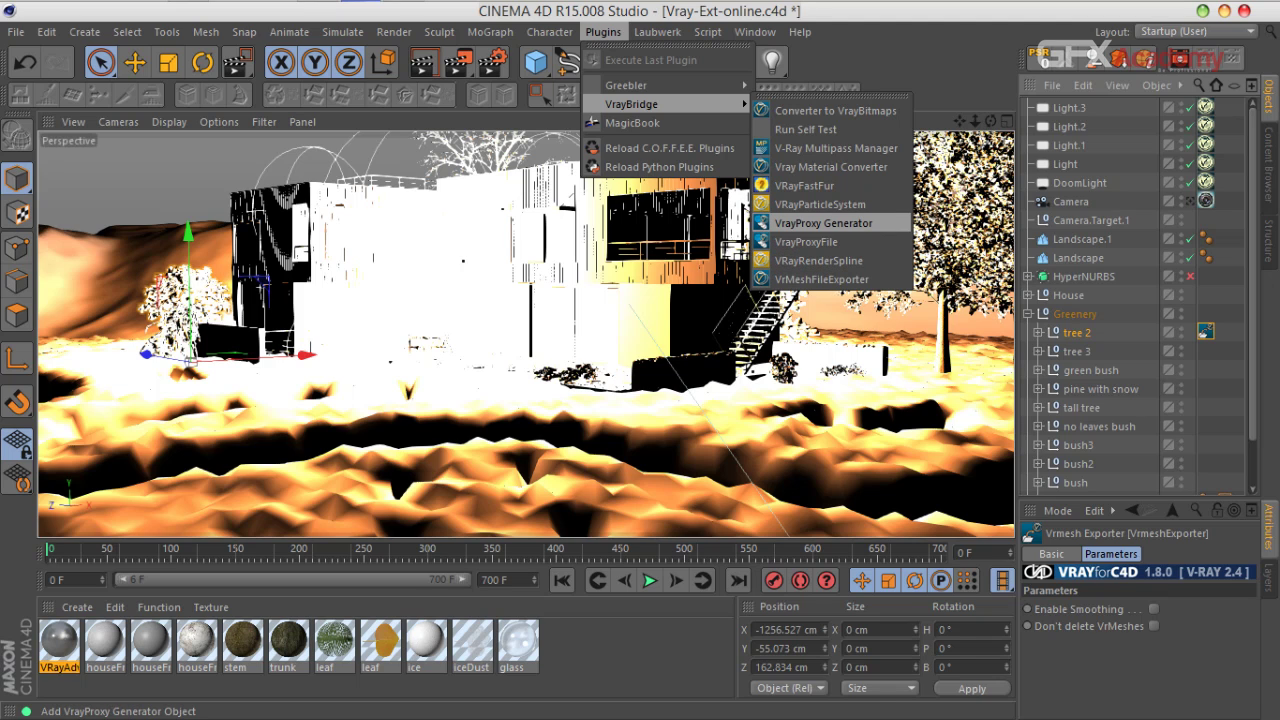
pyautogui.click(823, 223)
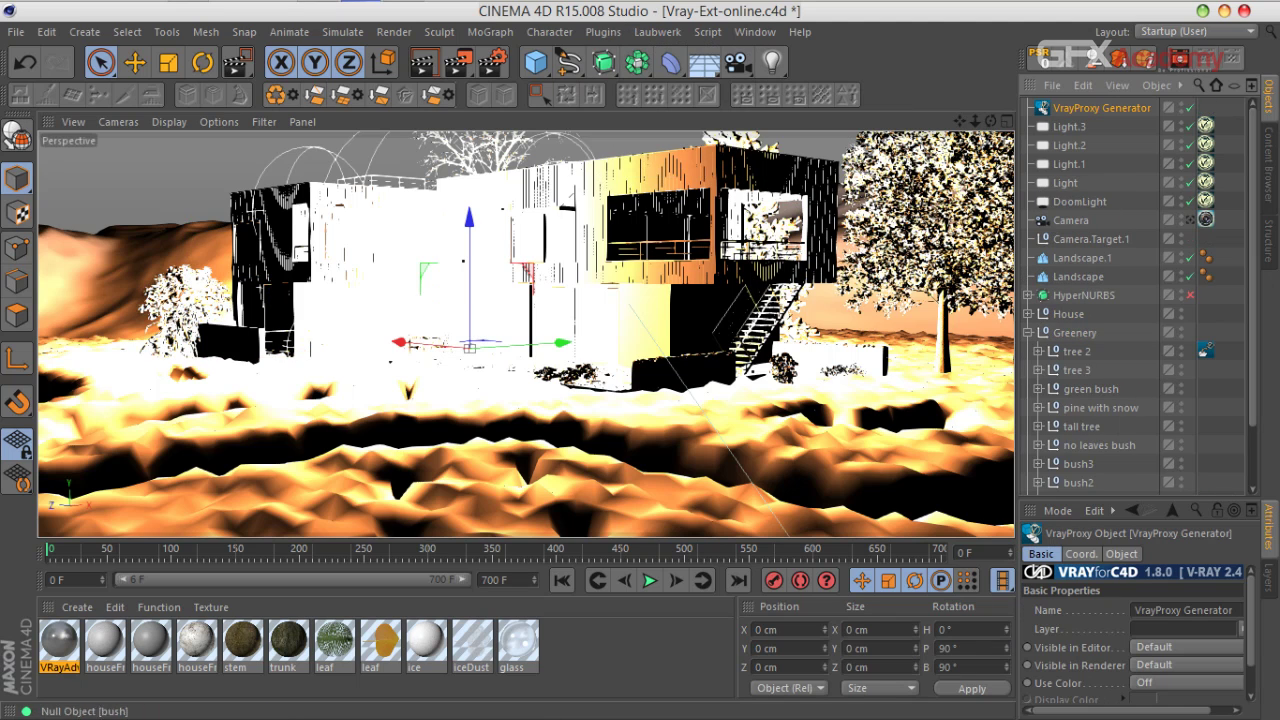
pyautogui.click(1121, 554)
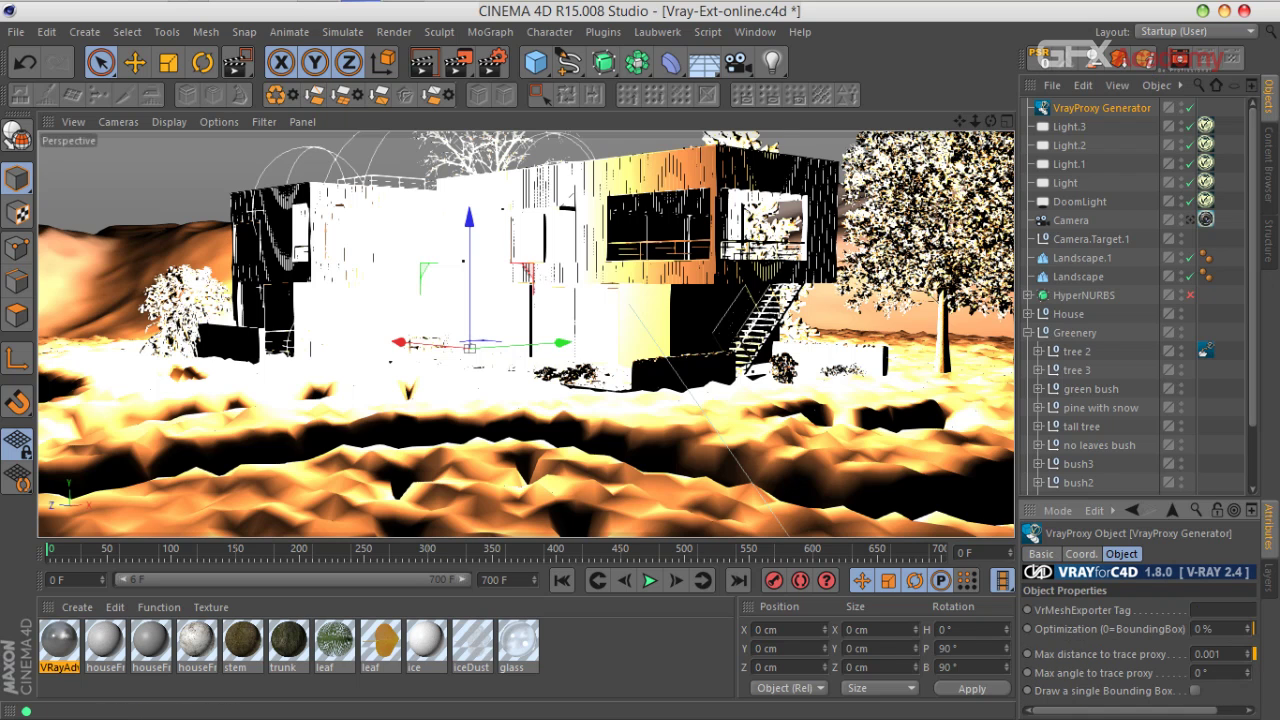
pyautogui.moveTo(1017, 590); pyautogui.dragTo(922, 590)
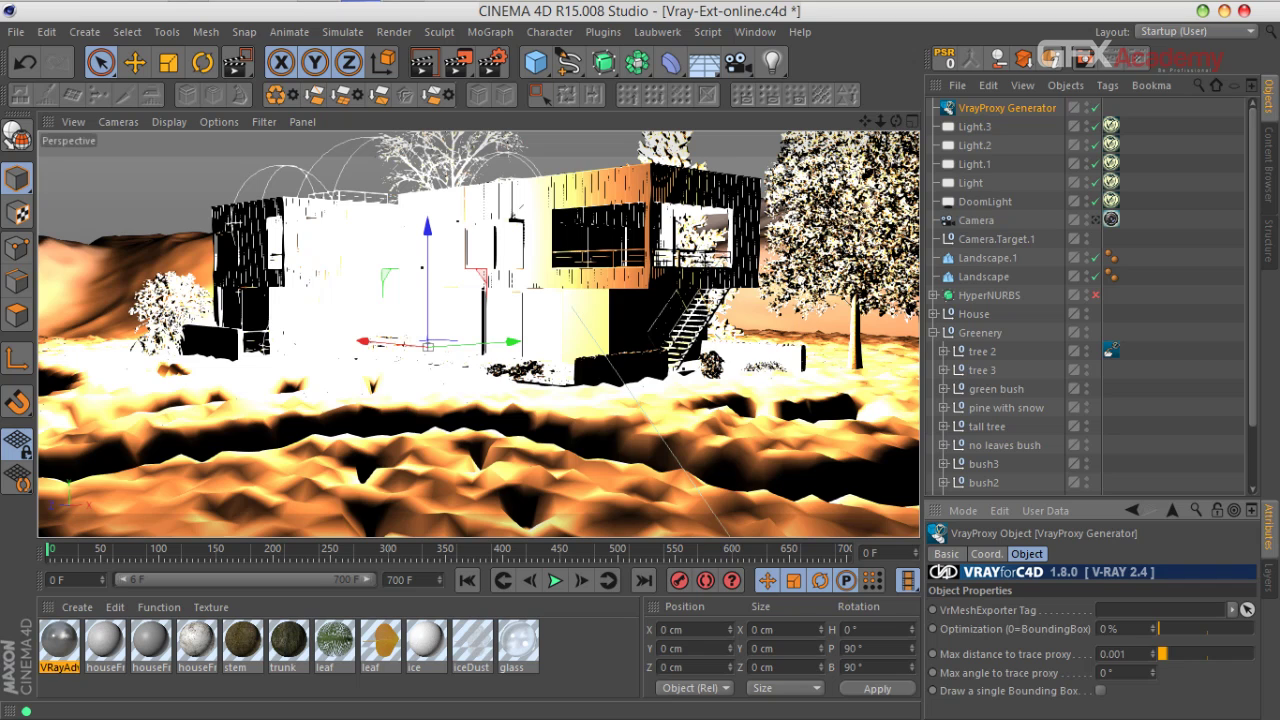
pyautogui.moveTo(1110, 349); pyautogui.dragTo(1160, 610)
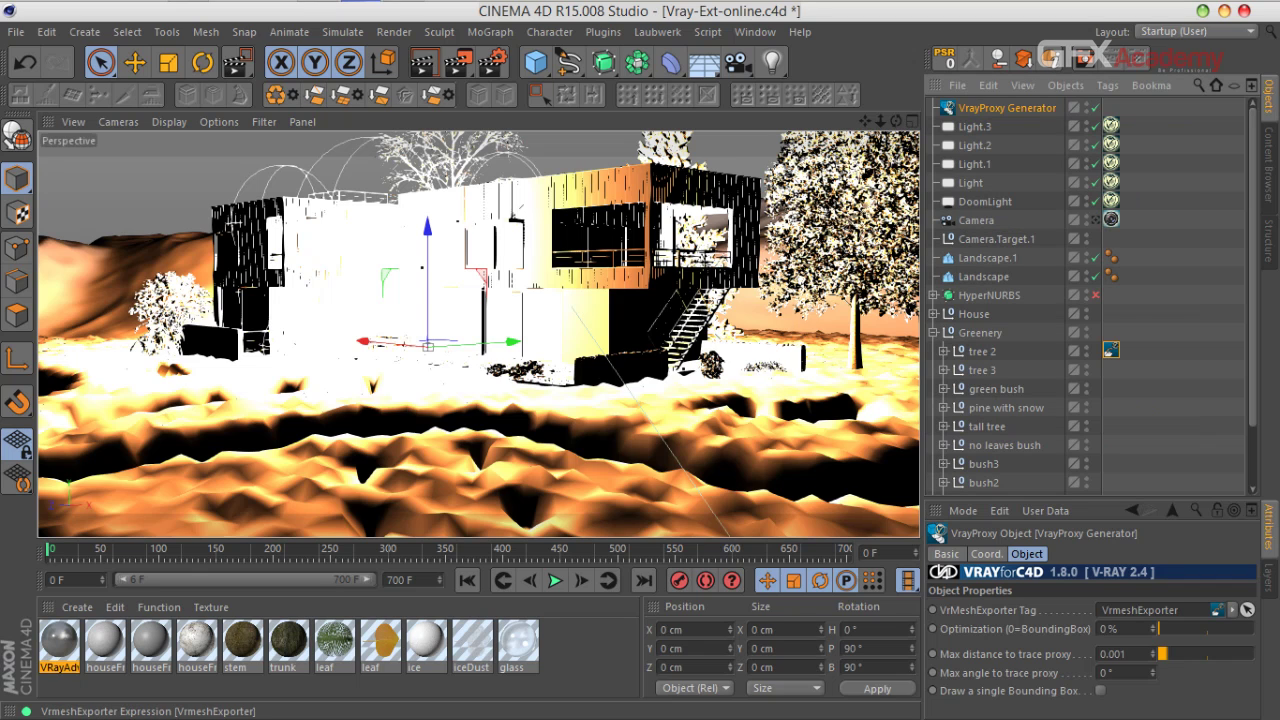
# Step: Move the VrayProxy Generator in front of the house to about X -2403 cm, Z -2272 cm
pyautogui.click(1170, 110)
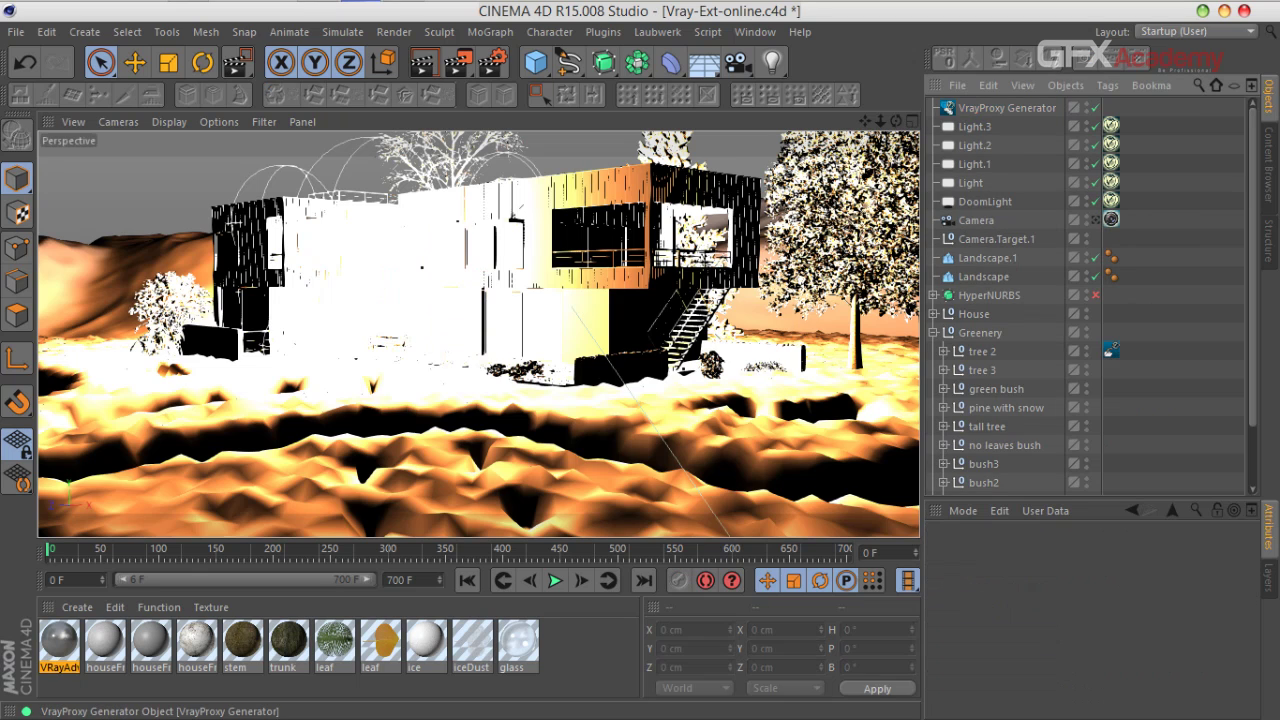
pyautogui.click(1006, 108)
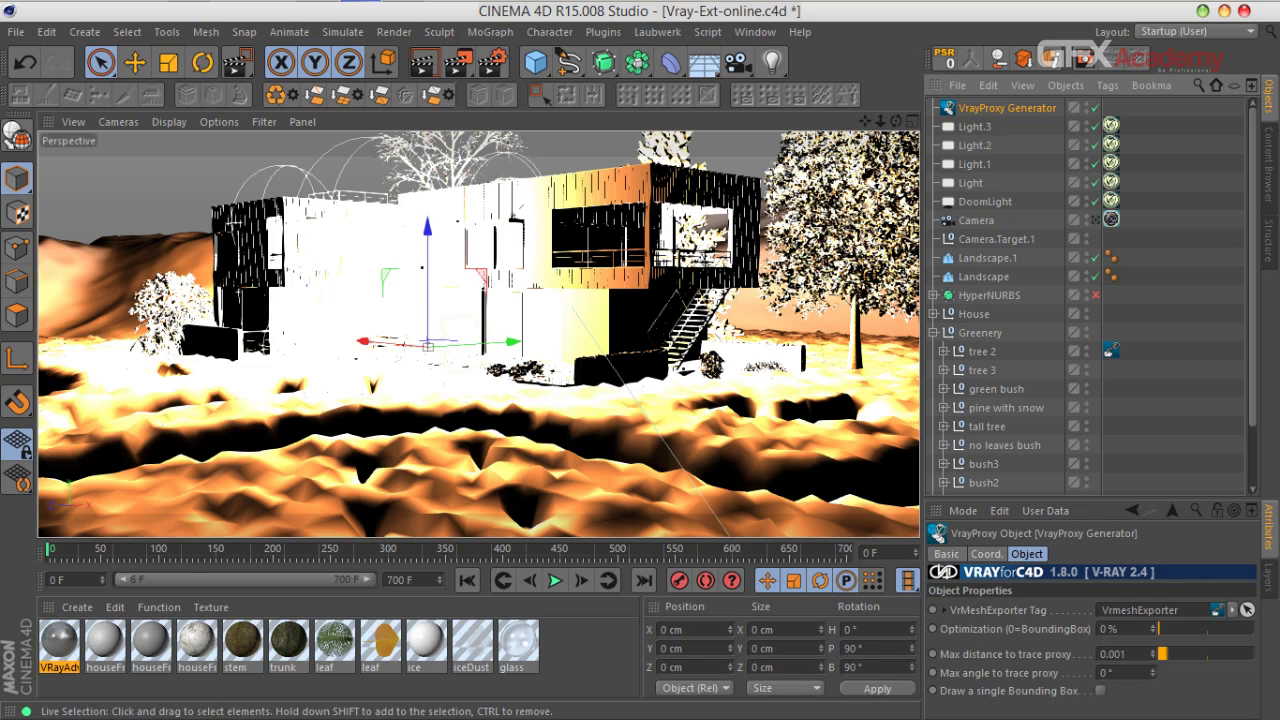
pyautogui.moveTo(365, 341); pyautogui.dragTo(255, 370)
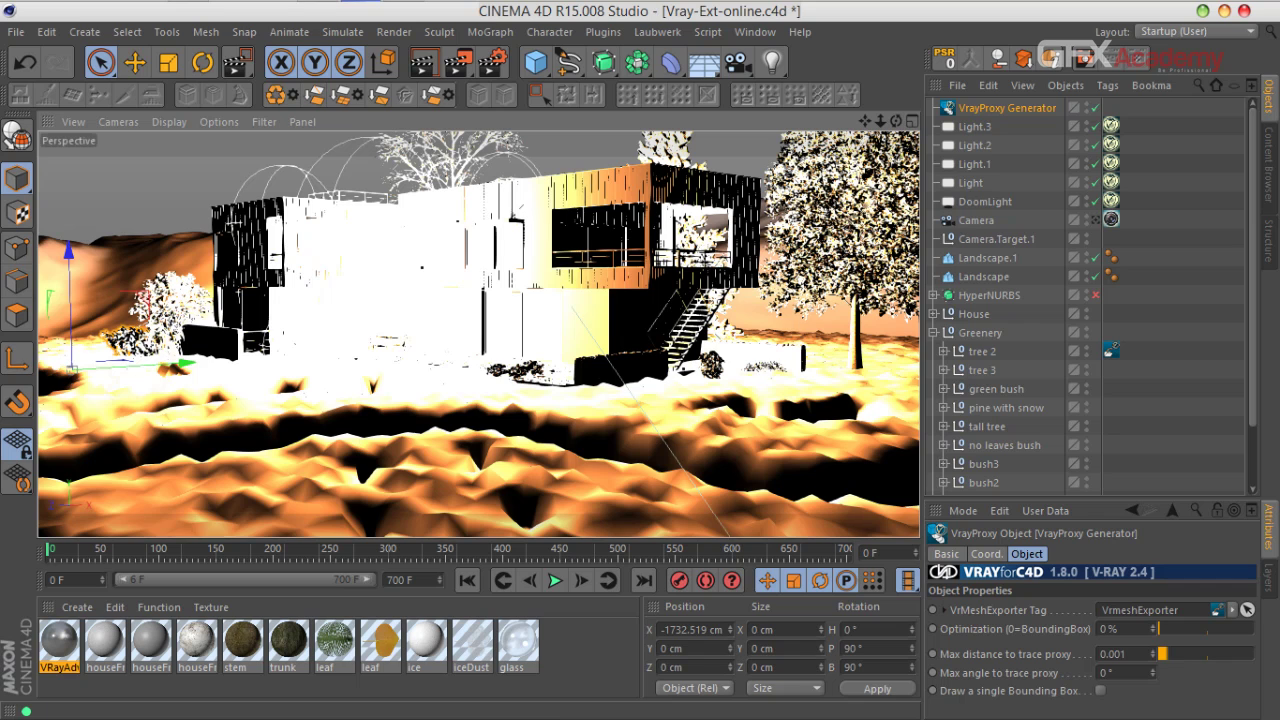
pyautogui.moveTo(42, 362); pyautogui.dragTo(377, 447)
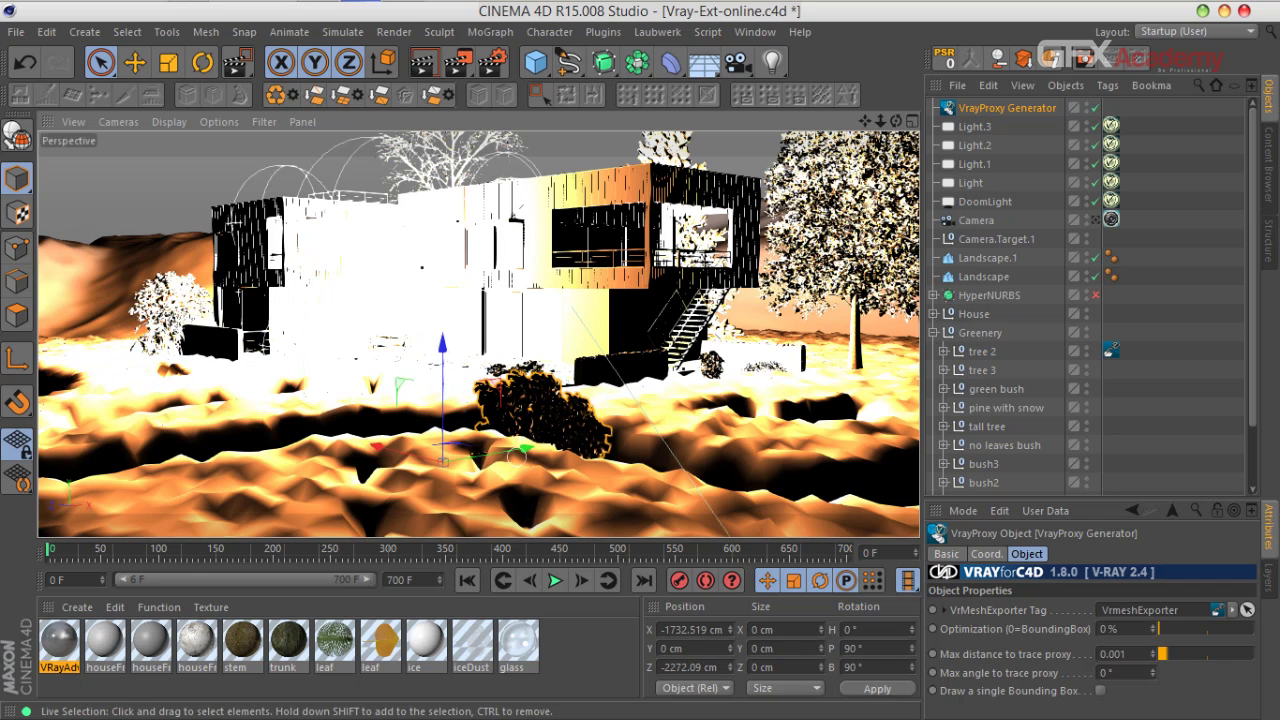
pyautogui.moveTo(522, 445); pyautogui.dragTo(215, 495)
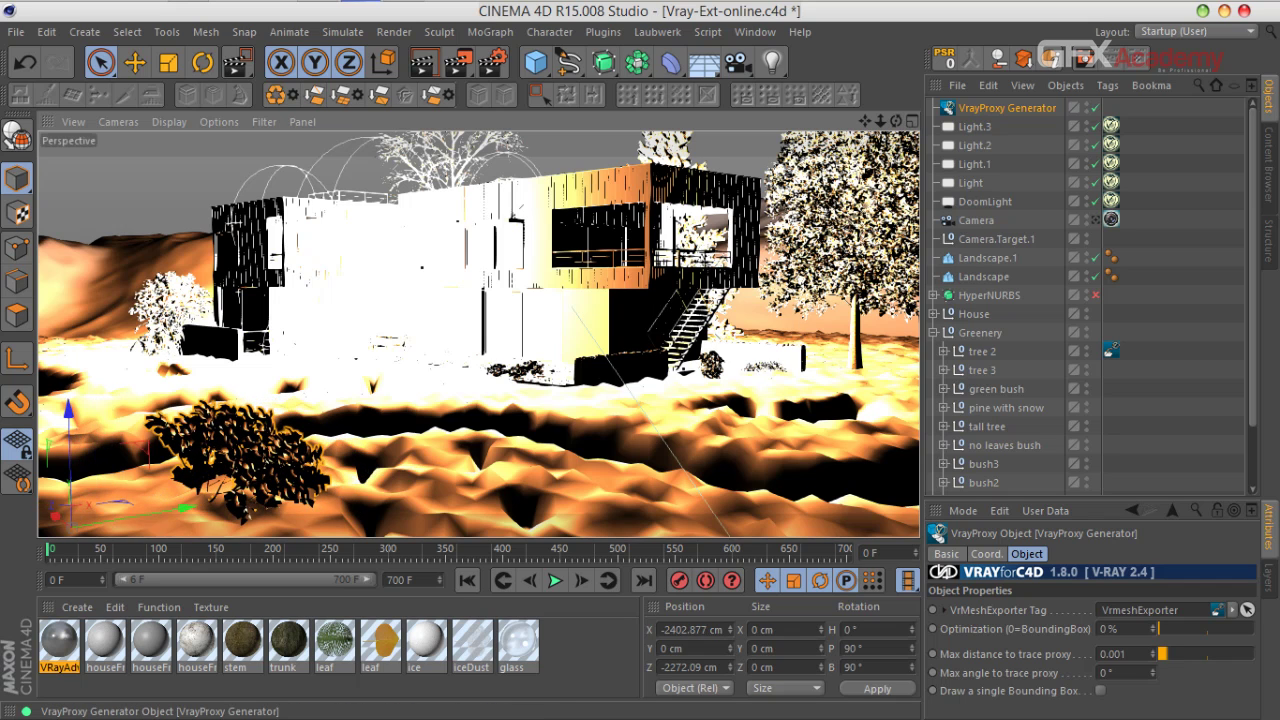
# Step: Duplicate the VrayProxy Generator and move the copy to about X -1185 cm, Z -2620 cm, near the stairs
pyautogui.hotkey('ctrl', 'c')
pyautogui.hotkey('ctrl', 'v')
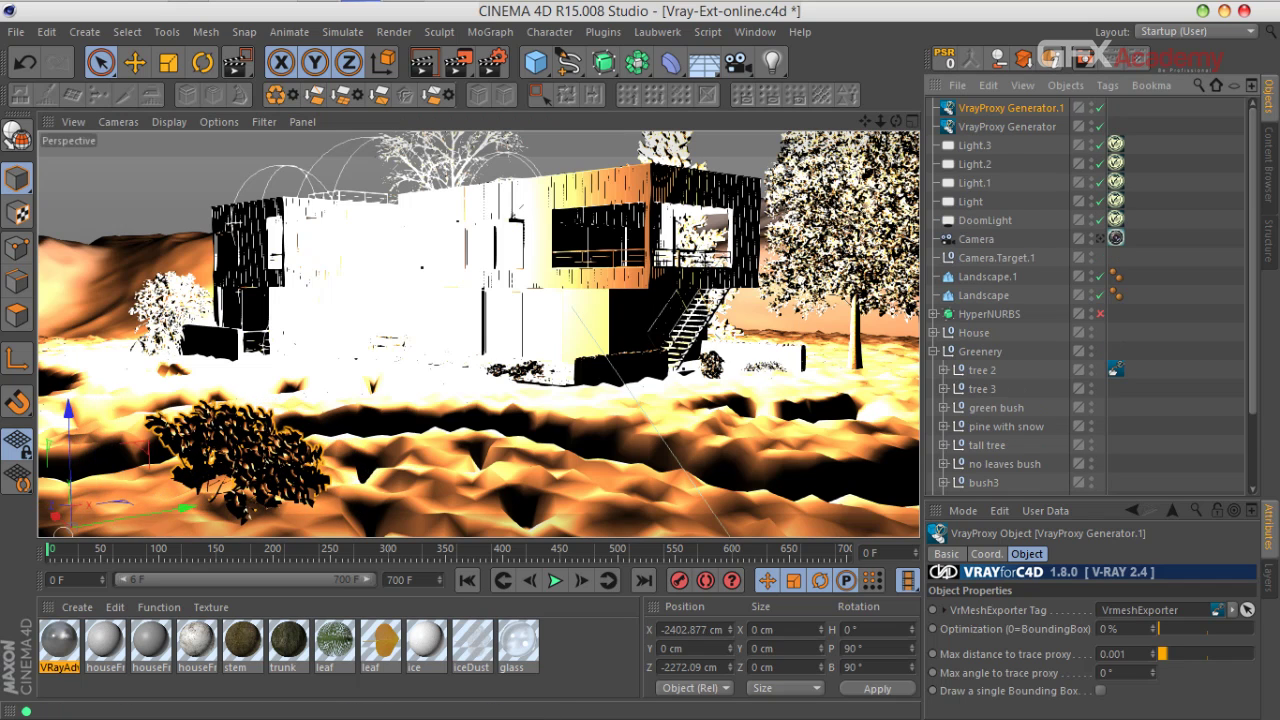
pyautogui.moveTo(185, 508); pyautogui.dragTo(187, 508)
pyautogui.keyDown('ctrl'); pyautogui.moveTo(102, 515); pyautogui.dragTo(430, 499); pyautogui.keyUp('ctrl')
pyautogui.moveTo(541, 416); pyautogui.dragTo(665, 437)
# Step: Duplicate VrayProxy Generator.1 and move the new copy into the foreground at about X -2340 cm, Z -2788 cm
pyautogui.click(1010, 108)
pyautogui.hotkey('ctrl', 'c')
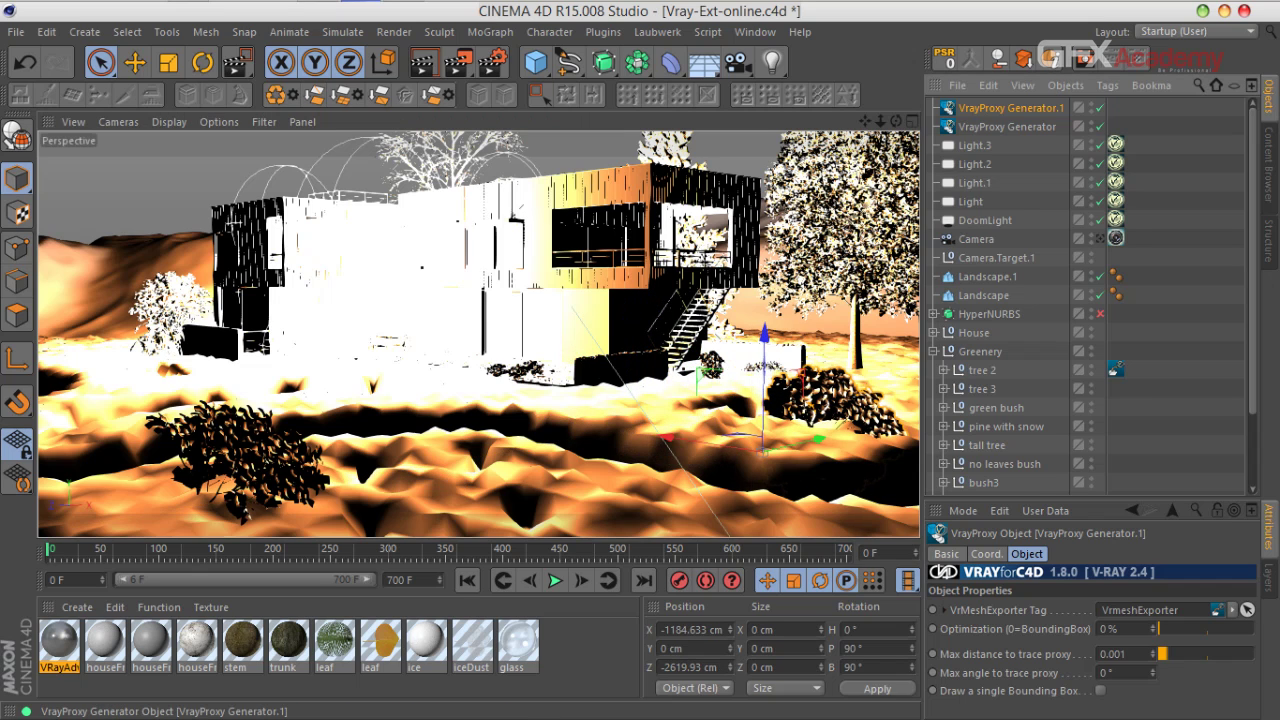
pyautogui.hotkey('ctrl', 'v')
pyautogui.keyDown('ctrl'); pyautogui.moveTo(722, 462); pyautogui.dragTo(360, 522); pyautogui.keyUp('ctrl')
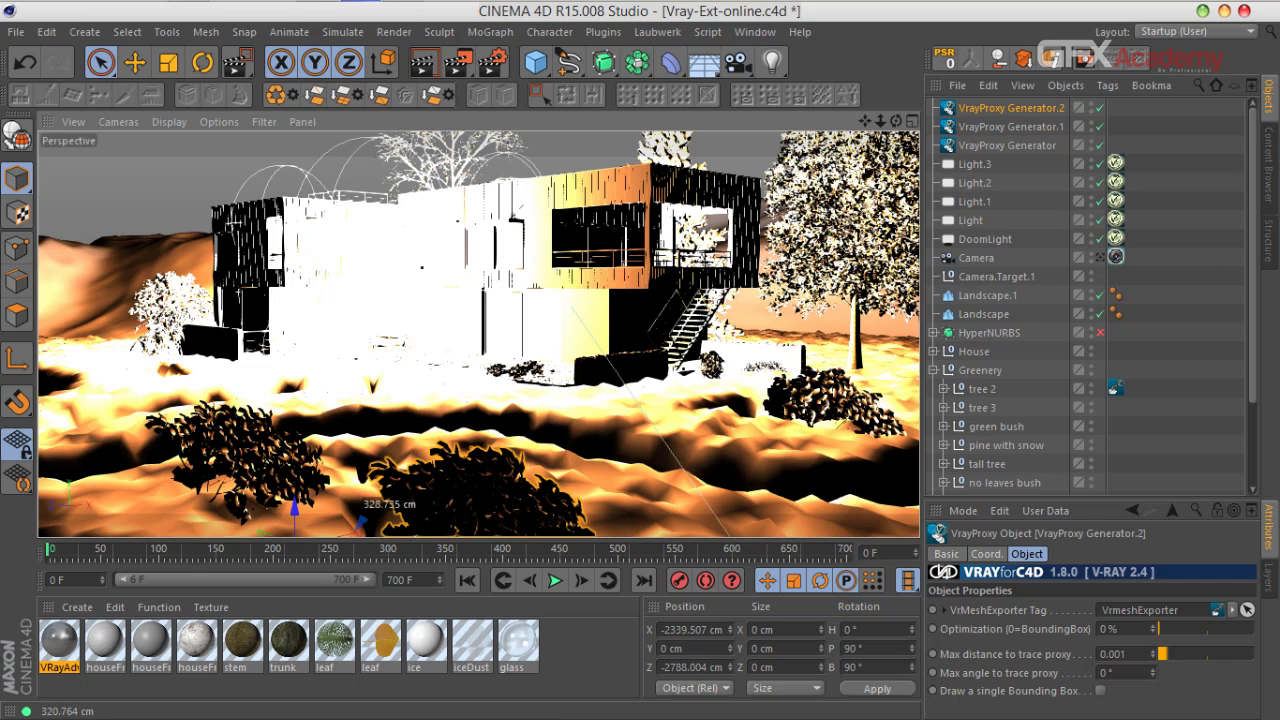
# Step: Select the HyperNURBS object and switch the viewport to the scene's Camera view
pyautogui.click(1182, 202)
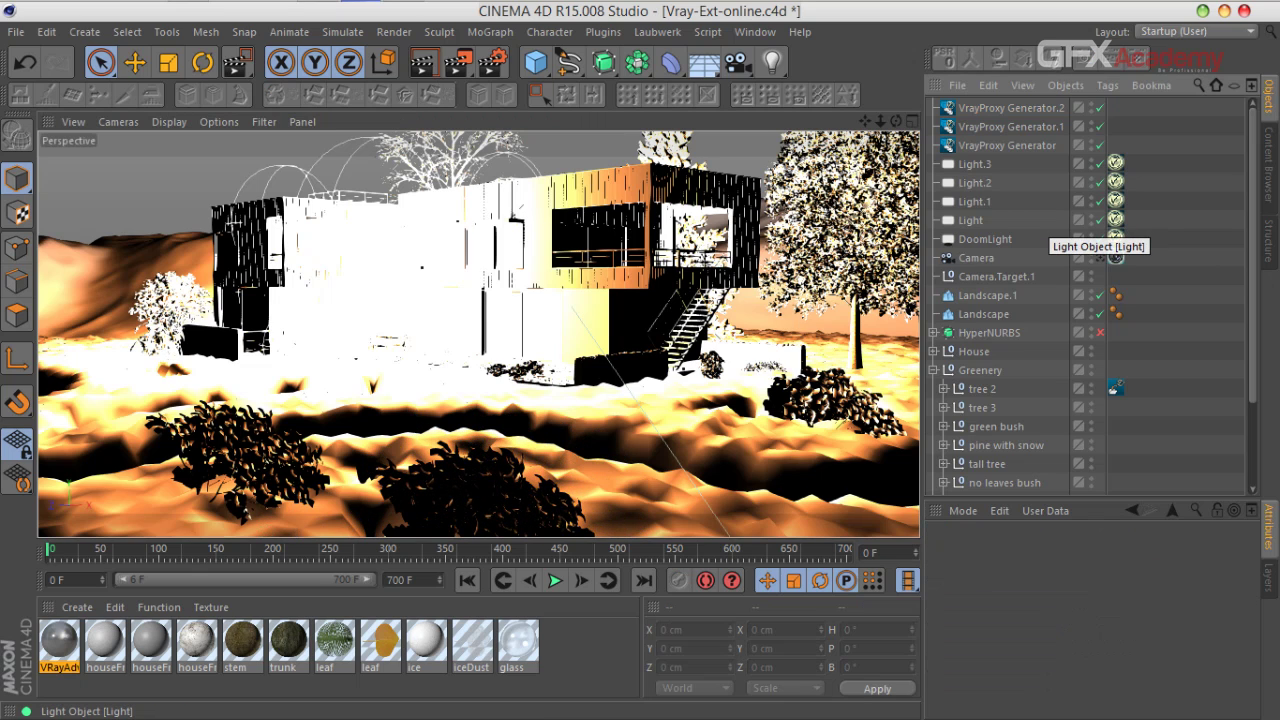
pyautogui.click(990, 332)
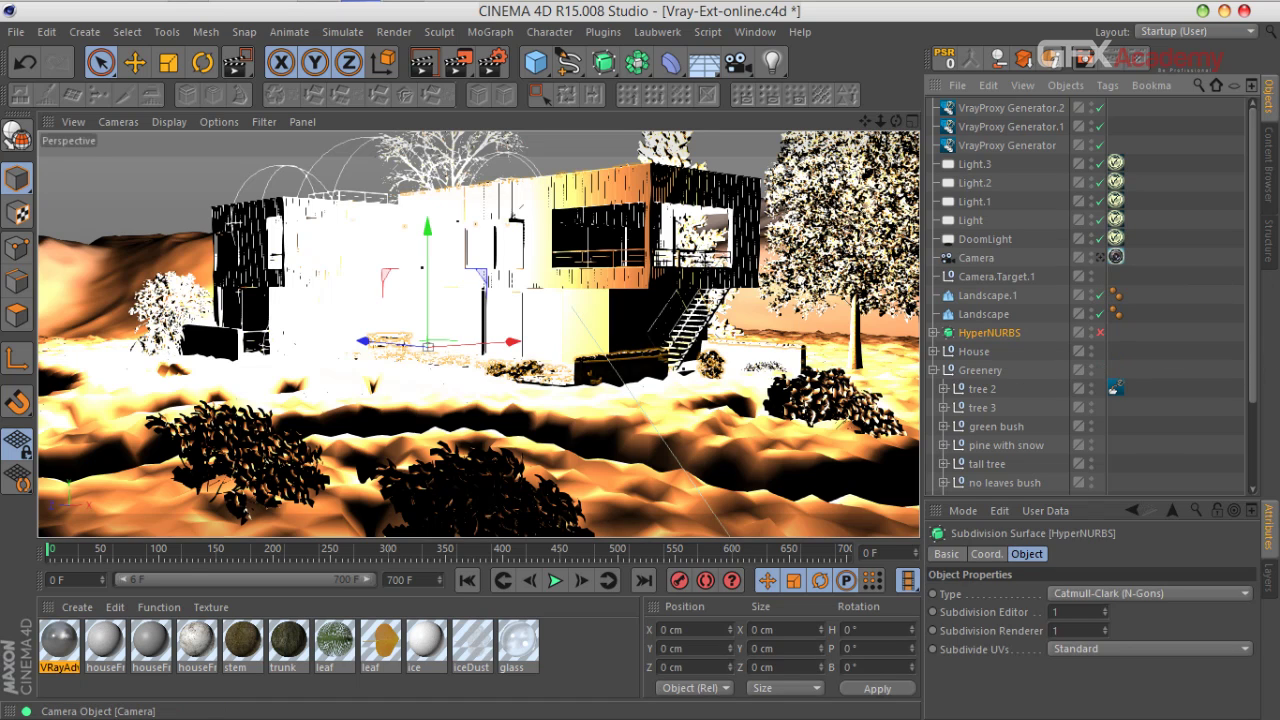
pyautogui.click(1100, 258)
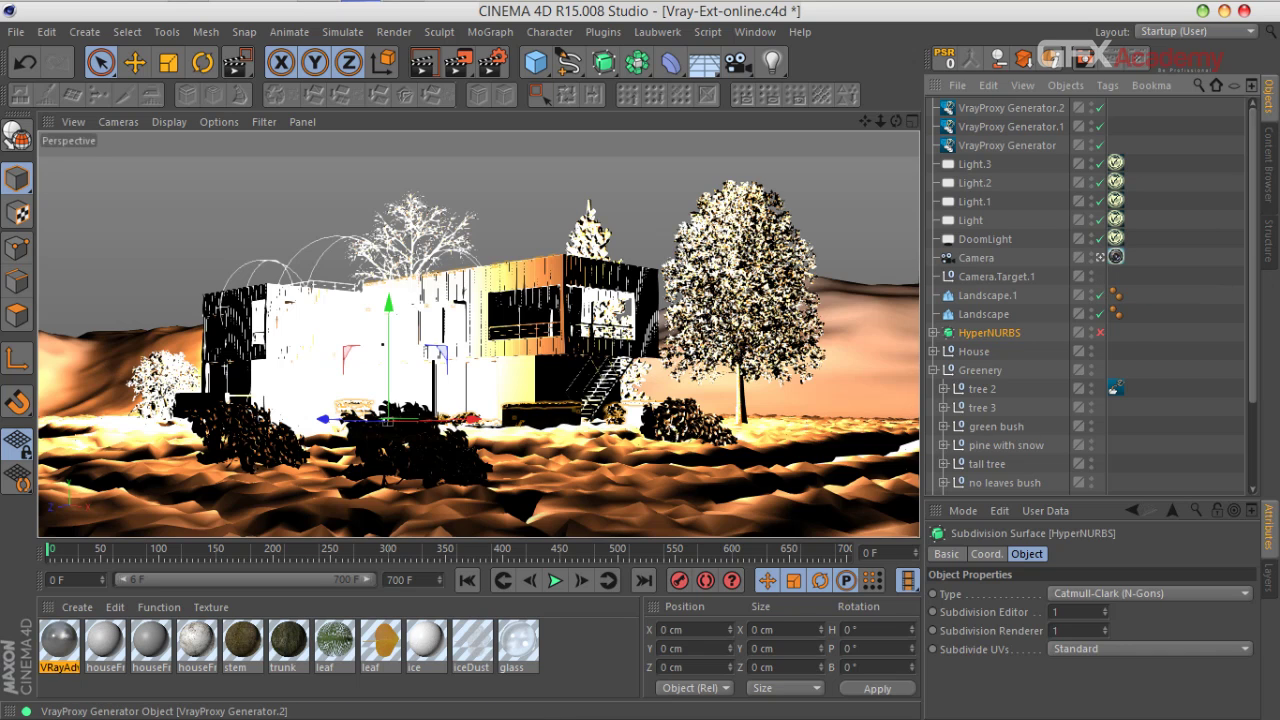
# Step: Identify the bare tree behind the house as the tall tree group and copy tree 2's VrmeshExporter tag onto it
pyautogui.click(412, 238)
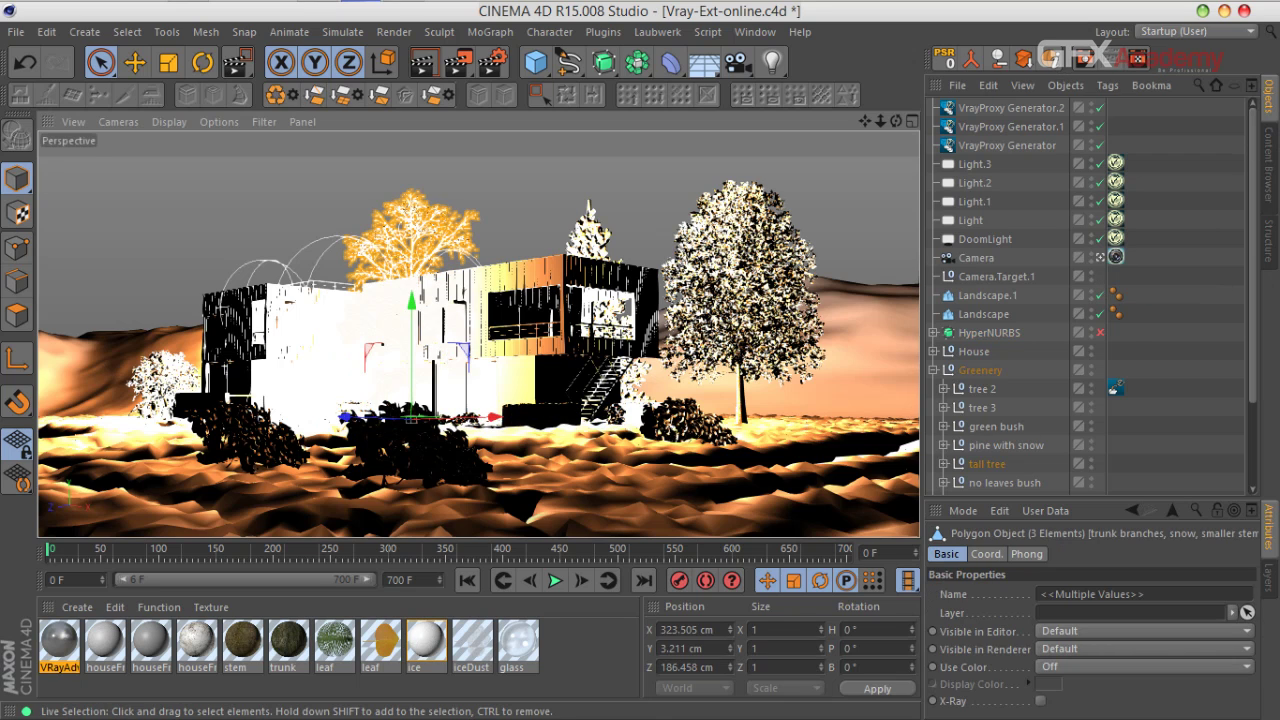
pyautogui.click(987, 464)
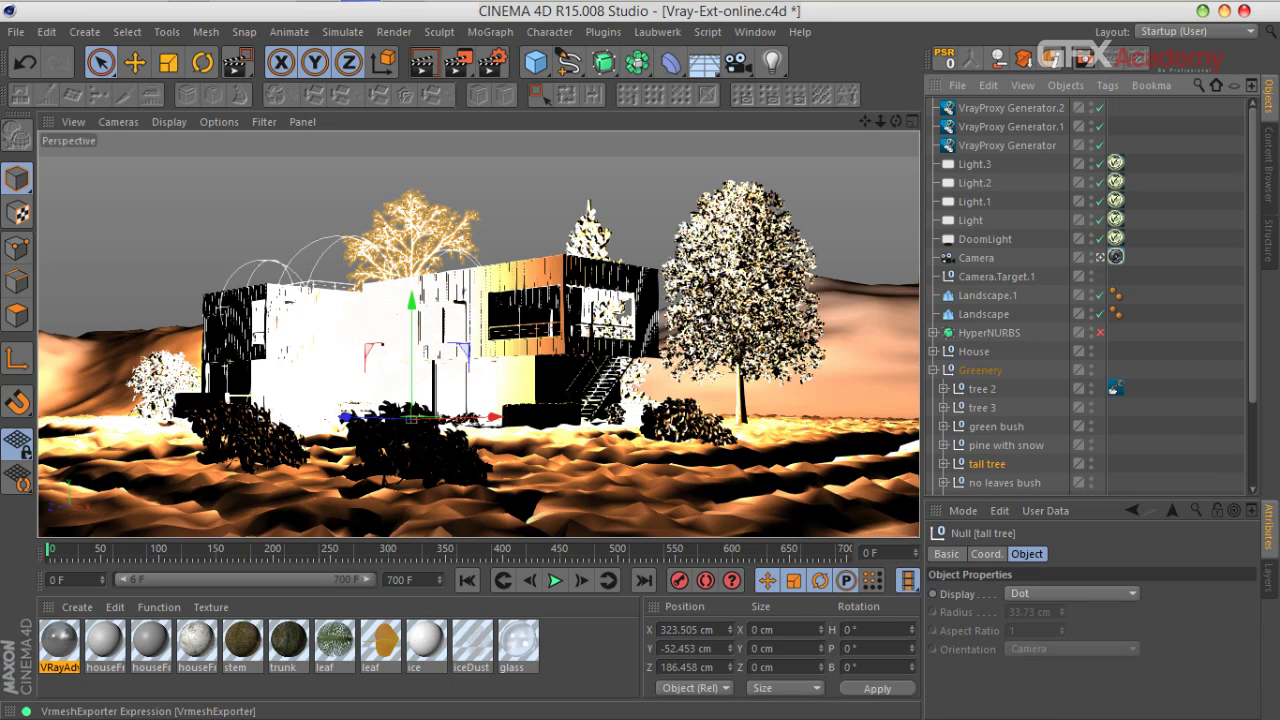
pyautogui.keyDown('ctrl'); pyautogui.moveTo(1116, 388); pyautogui.dragTo(1116, 464); pyautogui.keyUp('ctrl')
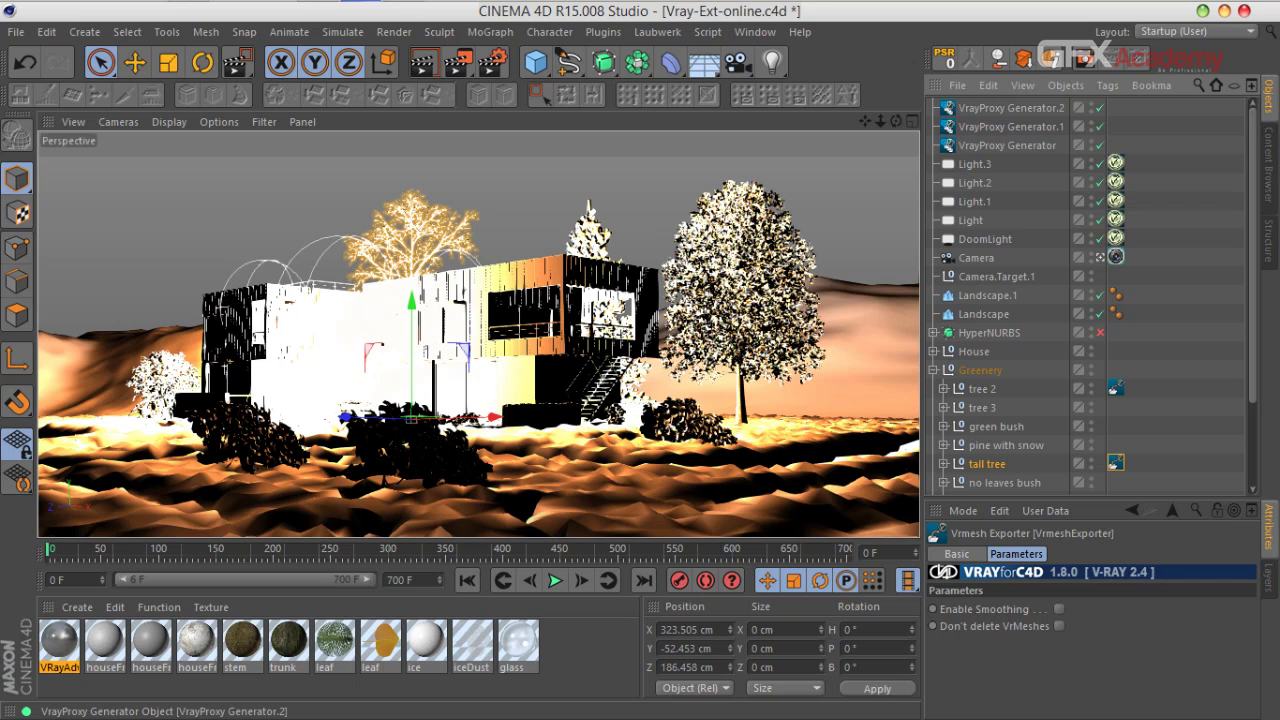
# Step: Duplicate VrayProxy Generator.2 as a proxy linked to the tall tree's VrmeshExporter tag and raise it to about Y 325 cm
pyautogui.click(1000, 108)
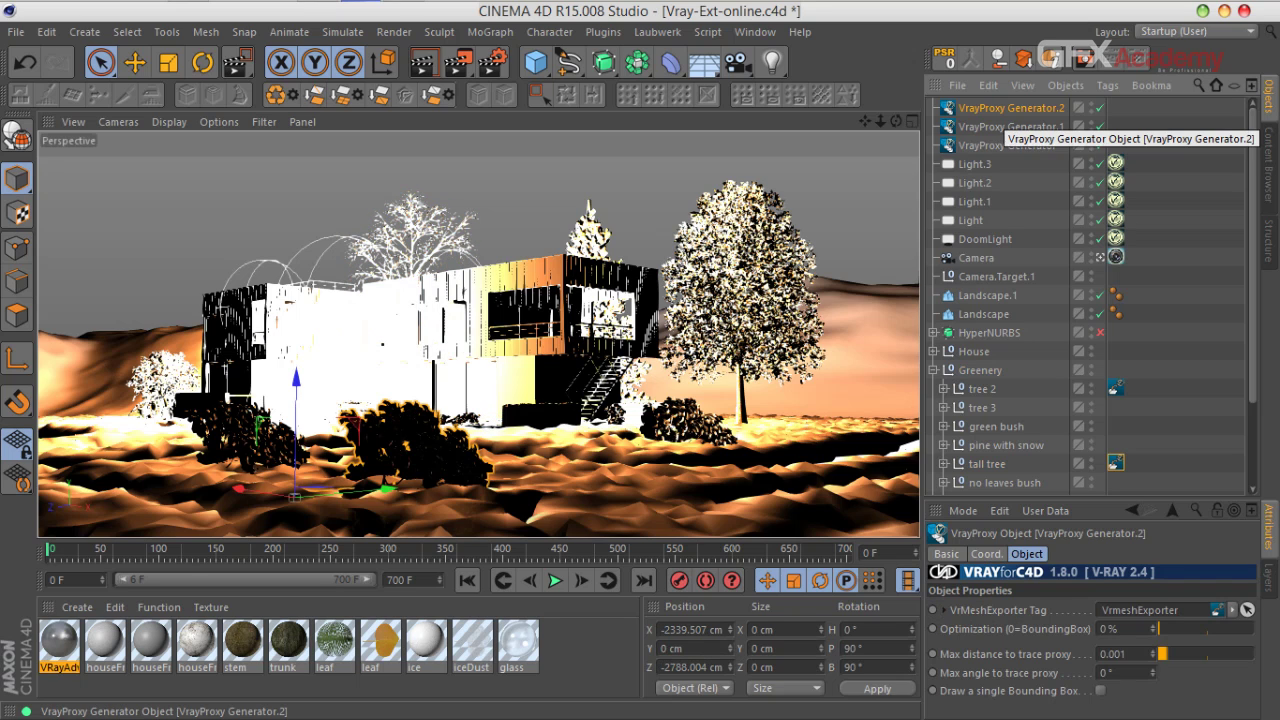
pyautogui.hotkey('ctrl', 'c')
pyautogui.hotkey('ctrl', 'v')
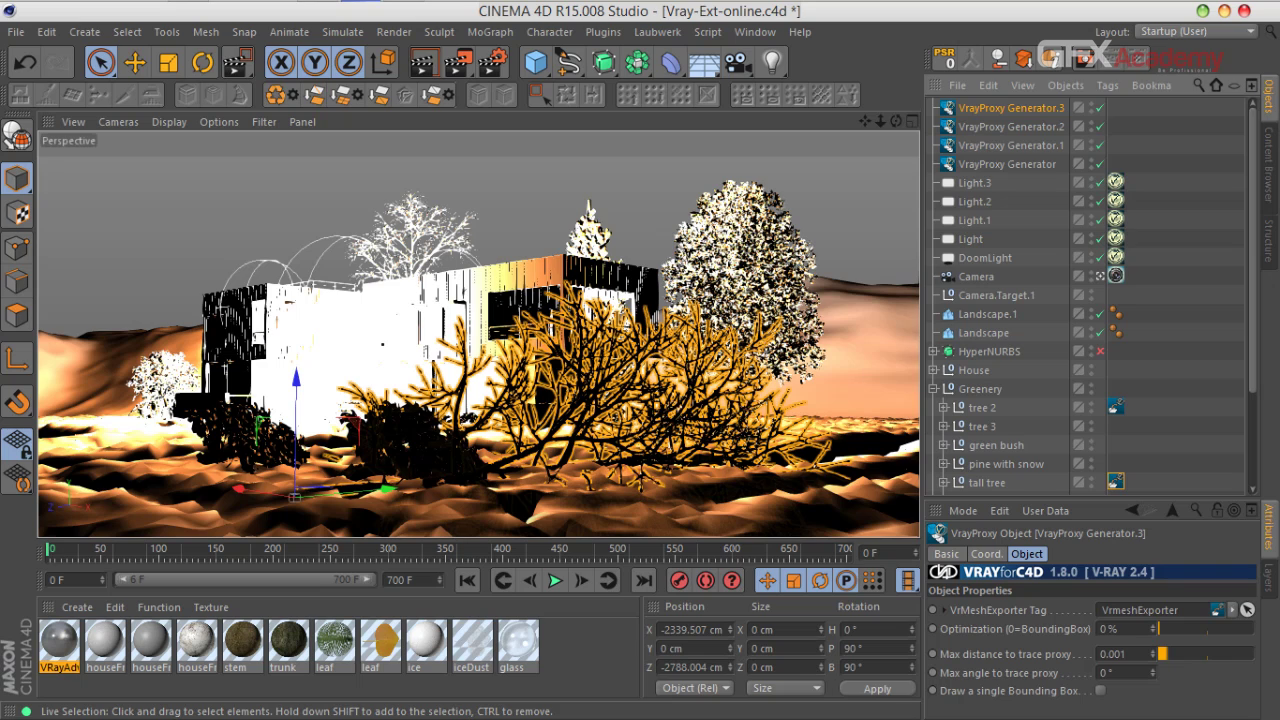
pyautogui.moveTo(296, 440); pyautogui.dragTo(300, 395)
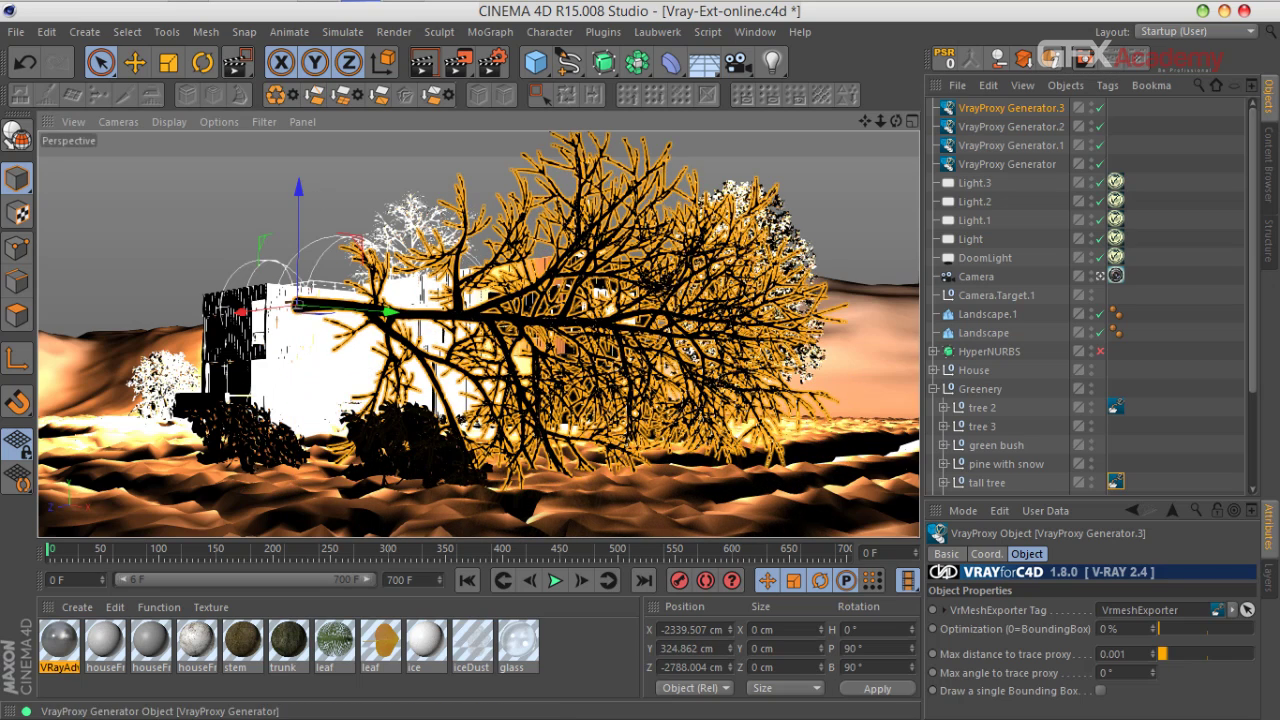
# Step: Set the rotation order of VrayProxy Generator.3 to XYZ and zero its X, Y and Z rotation angles
pyautogui.click(987, 554)
pyautogui.click(1207, 666)
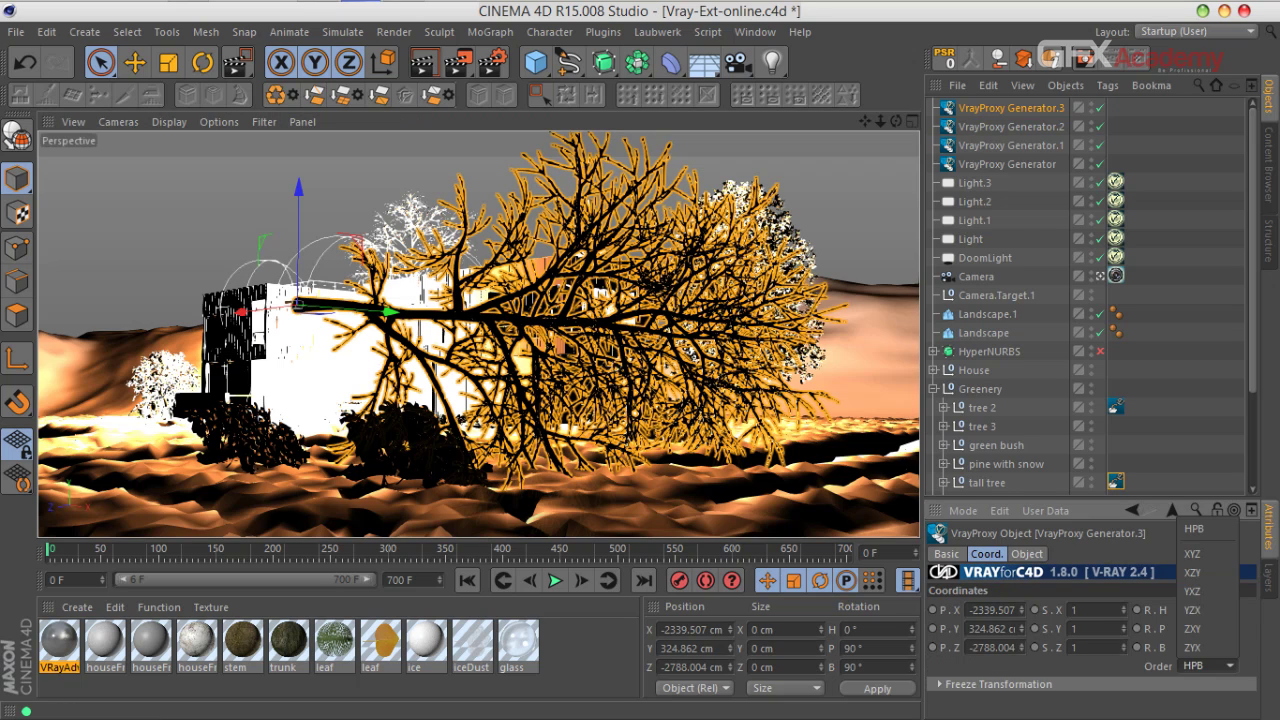
pyautogui.click(1207, 552)
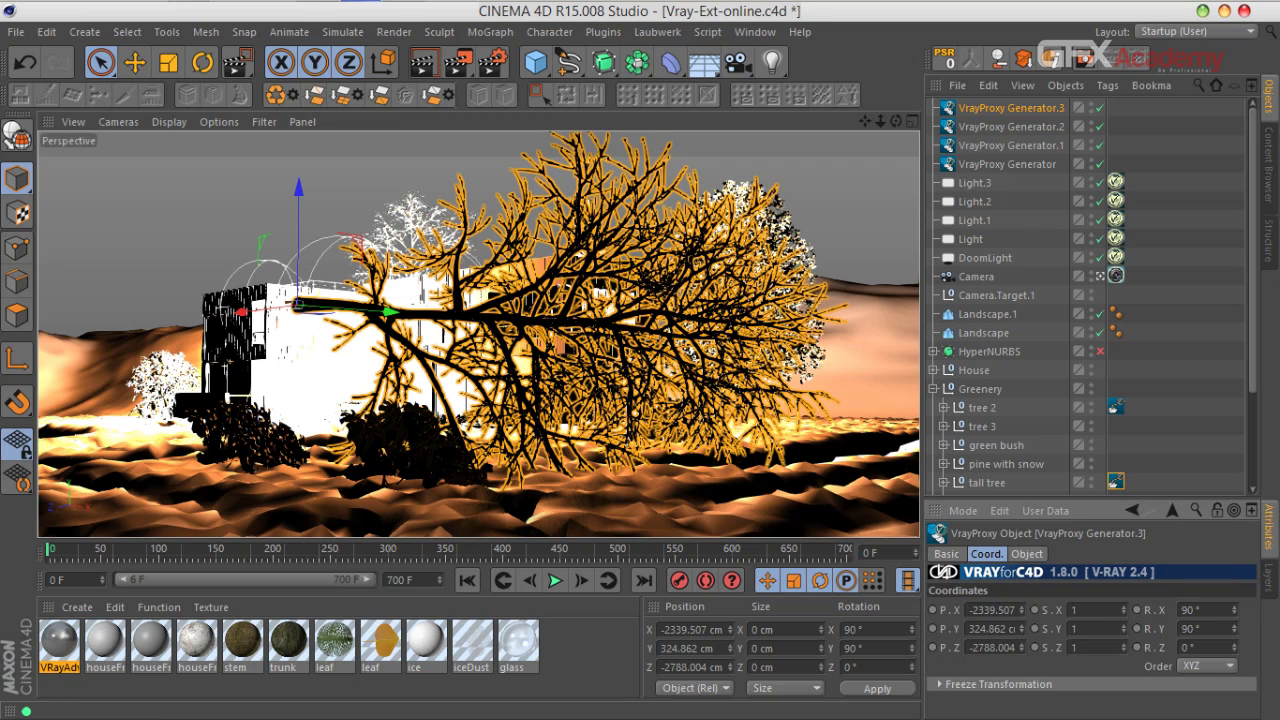
pyautogui.doubleClick(1199, 610)
pyautogui.write('0')
pyautogui.press('Tab')
pyautogui.write('0')
pyautogui.press('Tab')
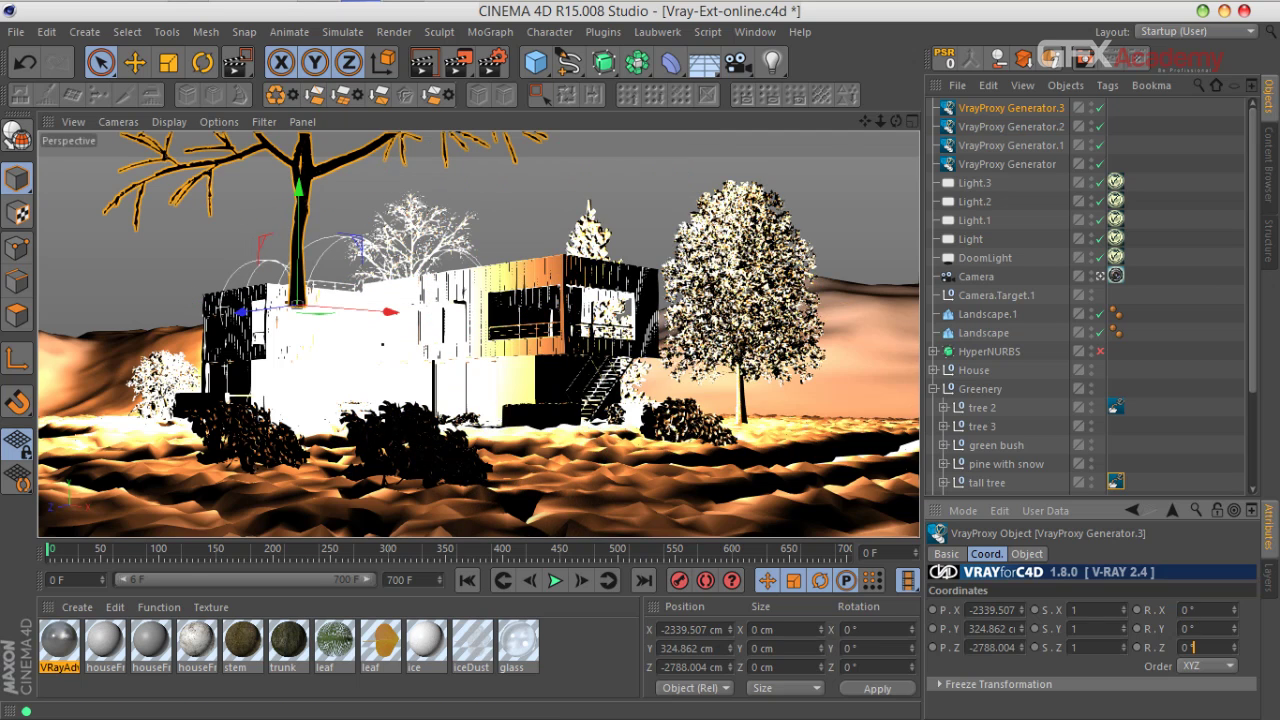
pyautogui.write('0')
# Step: Scale the tall tree proxy down and move it onto the ground beside the house at about X -2624 cm, Y 37 cm
pyautogui.click(168, 62)
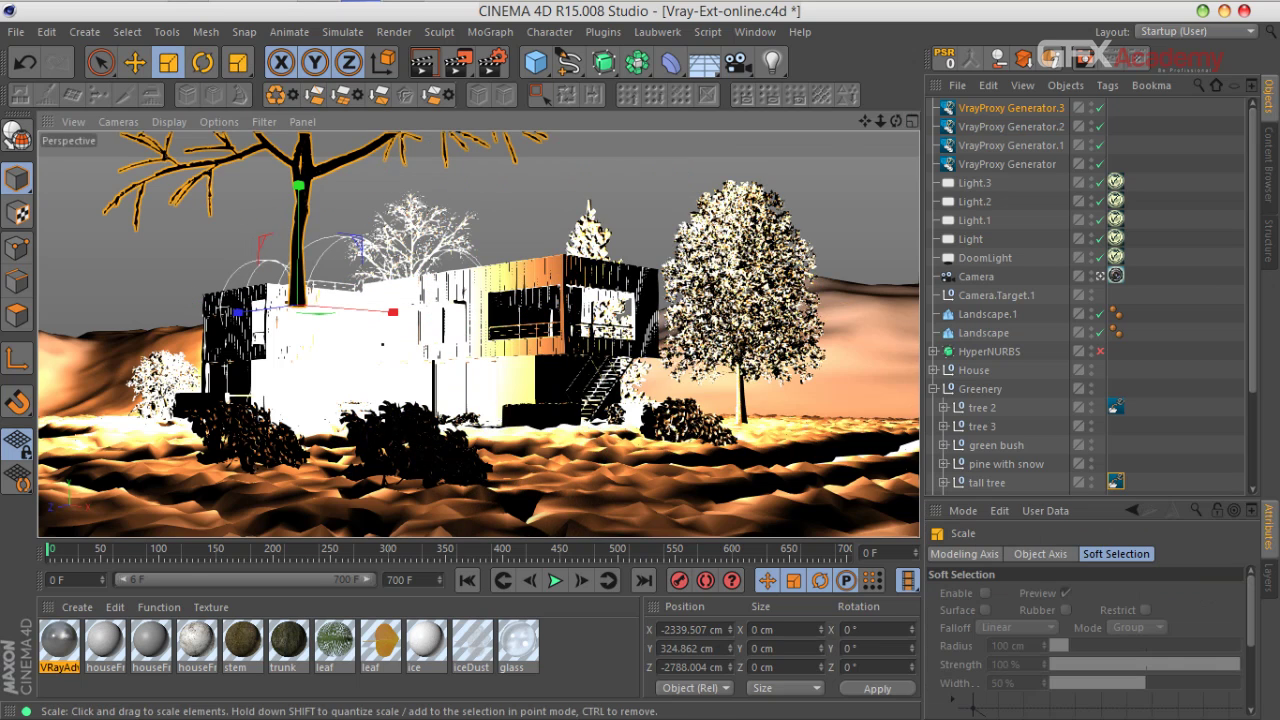
pyautogui.moveTo(560, 330); pyautogui.dragTo(383, 344)
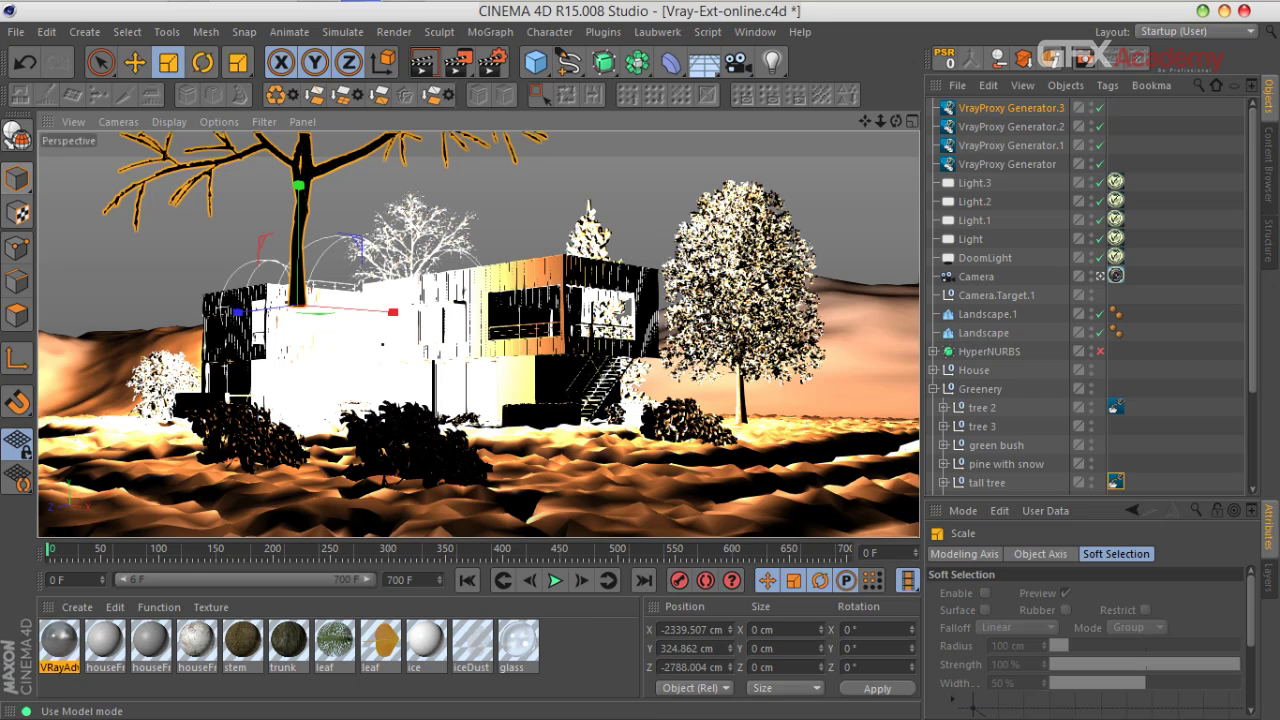
pyautogui.moveTo(560, 330); pyautogui.dragTo(410, 330)
pyautogui.moveTo(330, 340); pyautogui.dragTo(340, 340)
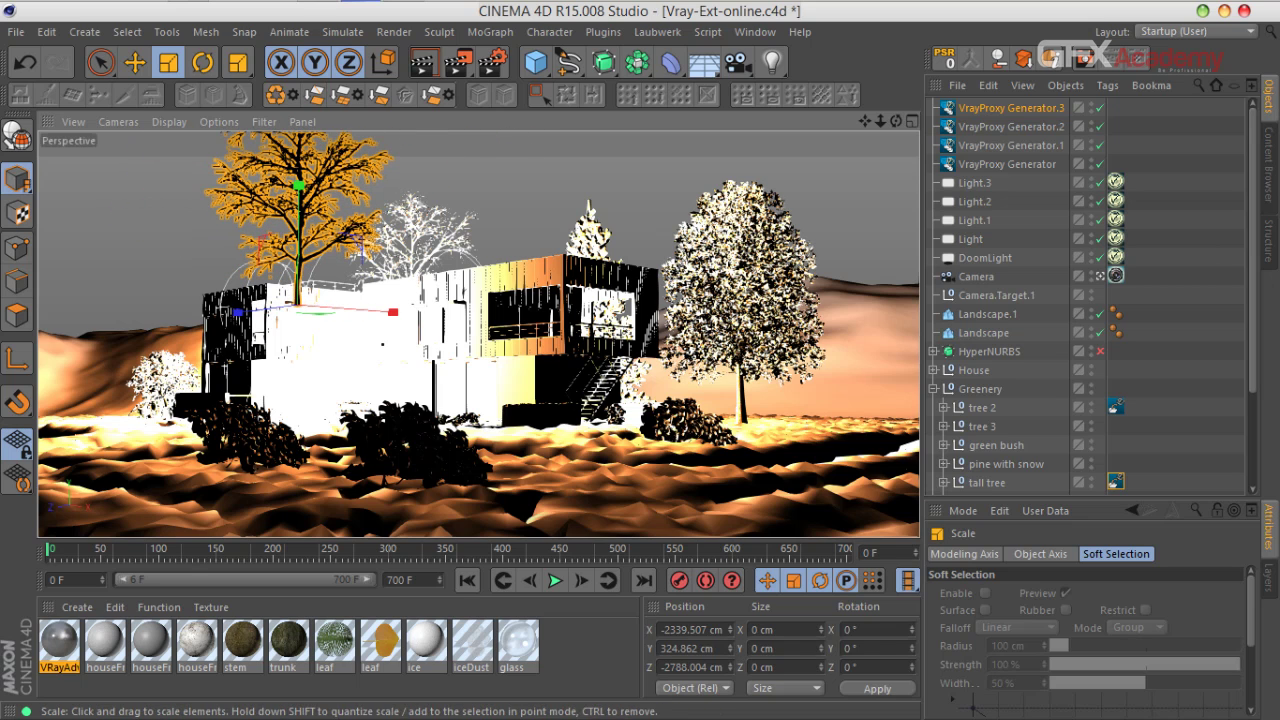
pyautogui.click(134, 62)
pyautogui.moveTo(298, 190); pyautogui.dragTo(298, 355)
pyautogui.moveTo(385, 468); pyautogui.dragTo(224, 476)
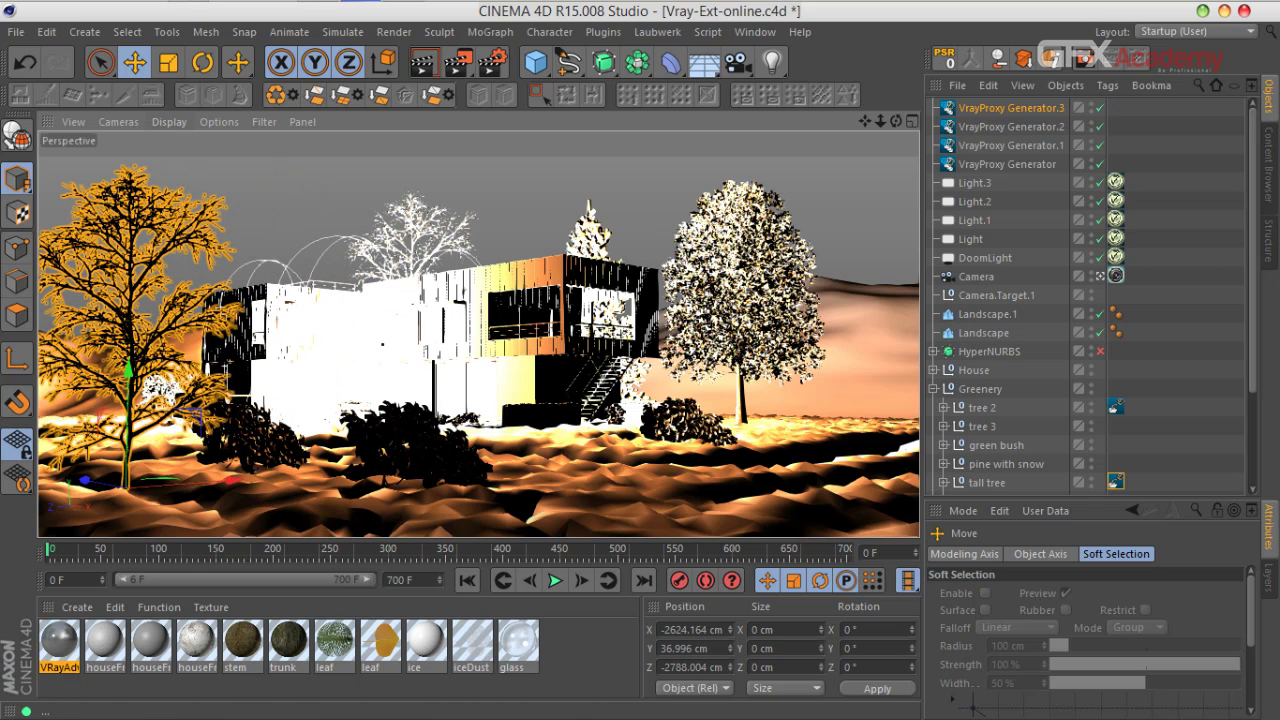
# Step: Enlarge the tall tree proxy and move it into the foreground at about X -2788 cm, Y 25 cm, Z -3241 cm
pyautogui.click(168, 62)
pyautogui.moveTo(300, 270); pyautogui.dragTo(458, 270)
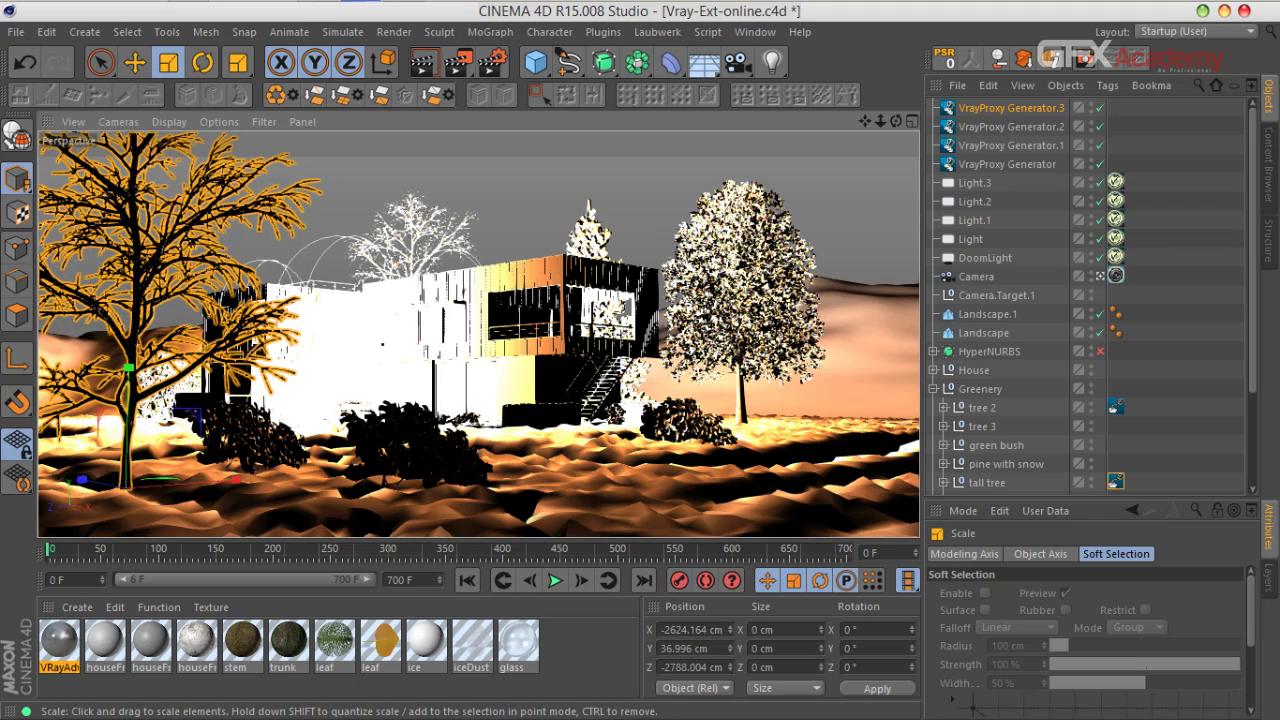
pyautogui.click(134, 62)
pyautogui.moveTo(84, 482); pyautogui.dragTo(237, 510)
pyautogui.moveTo(387, 514); pyautogui.dragTo(273, 524)
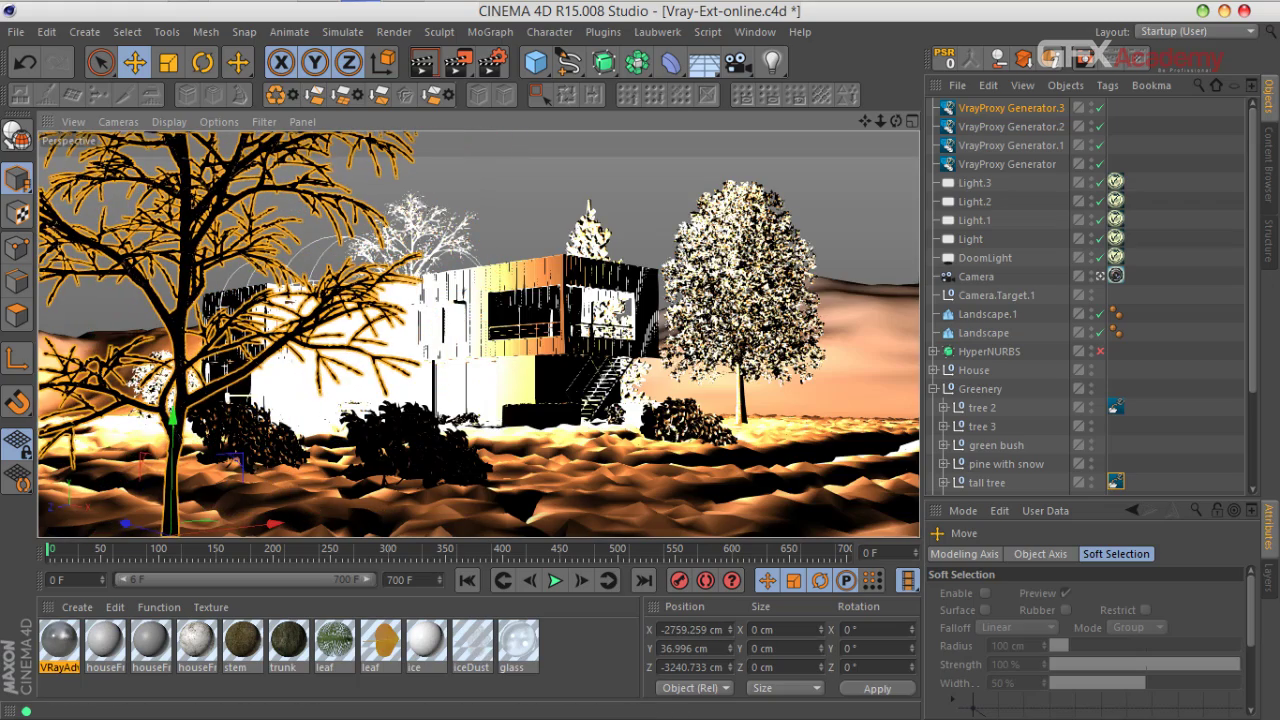
pyautogui.moveTo(172, 418)
pyautogui.mouseDown()
pyautogui.moveTo(178, 500)
pyautogui.moveTo(175, 437)
pyautogui.mouseUp()
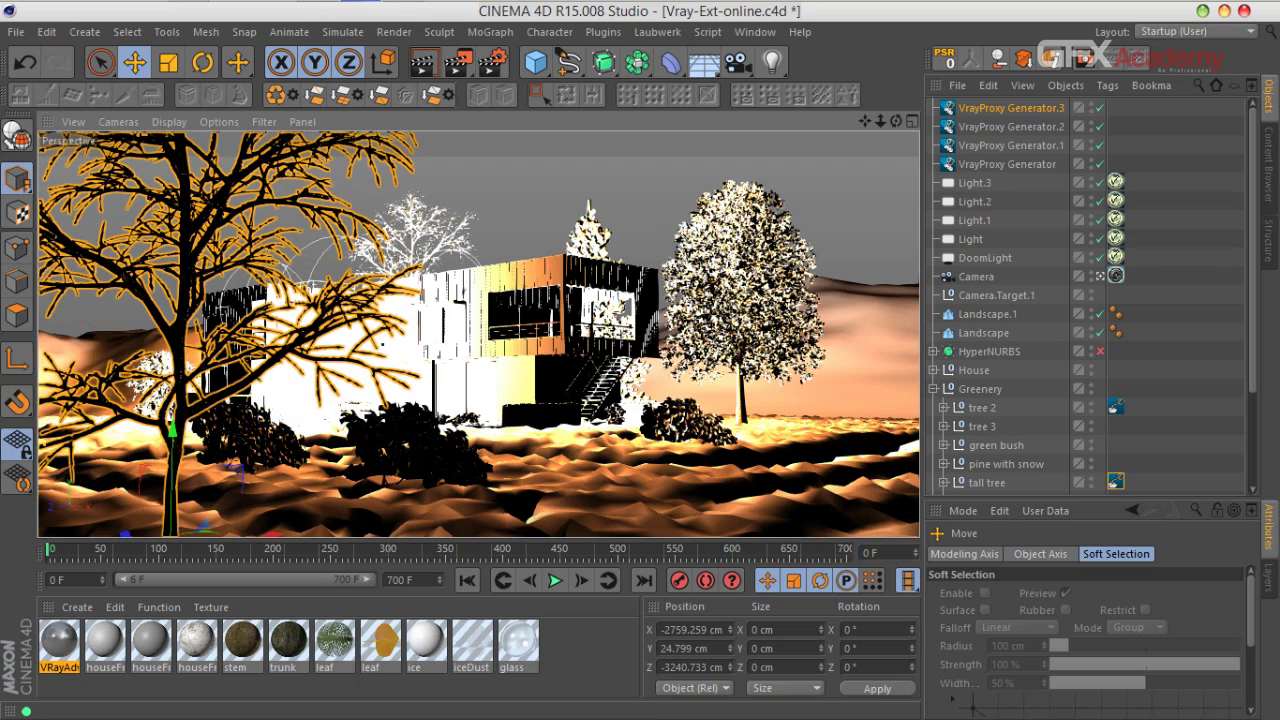
pyautogui.moveTo(272, 534); pyautogui.dragTo(243, 536)
# Step: Tilt the foreground tree proxy toward the house, rotating it to about 1.8° in X and 15.2° in Z, and deselect it
pyautogui.click(202, 62)
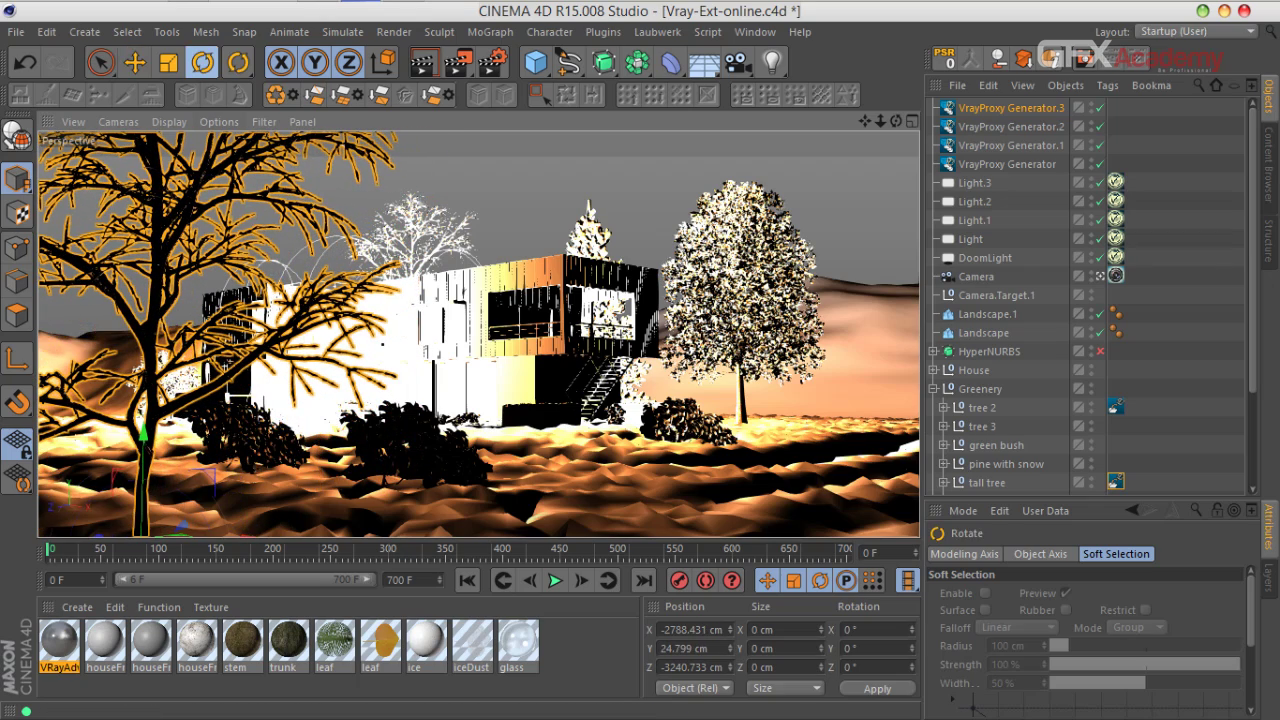
pyautogui.moveTo(160, 500)
pyautogui.mouseDown()
pyautogui.moveTo(118, 490)
pyautogui.moveTo(181, 508)
pyautogui.moveTo(176, 497)
pyautogui.mouseUp()
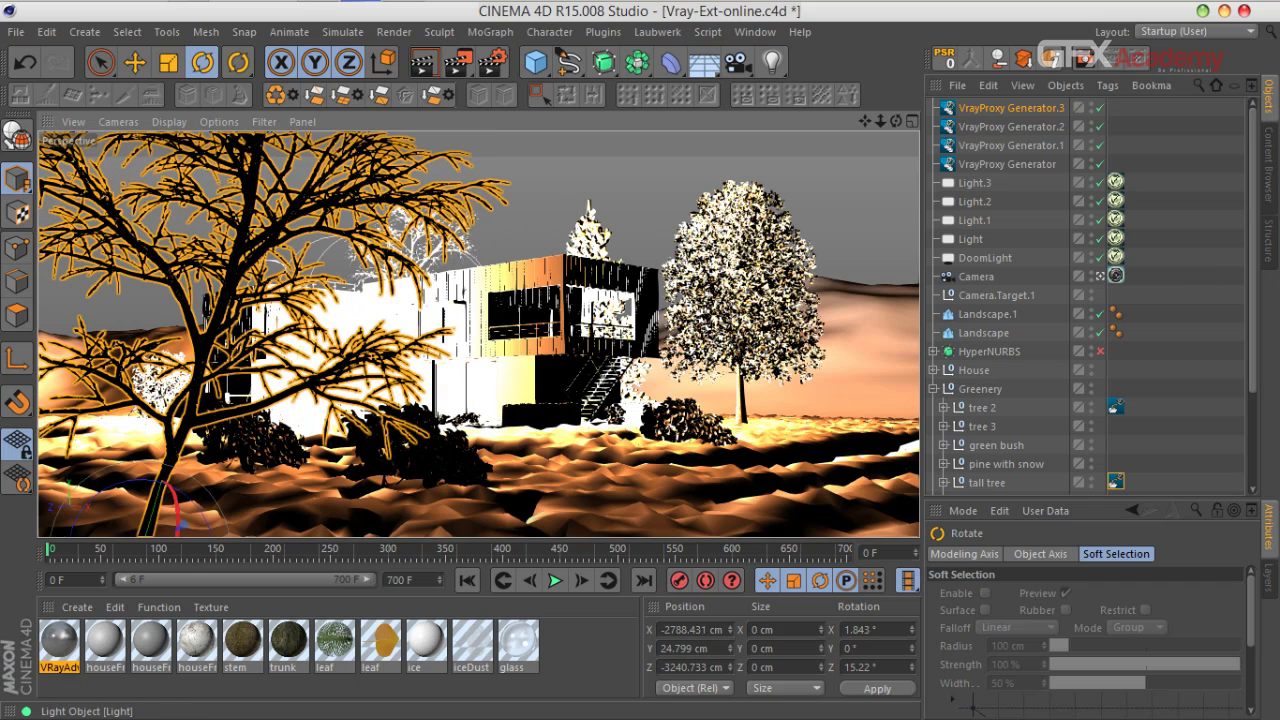
pyautogui.click(1178, 372)
# Step: Expand the tall tree group and check which parts its trunk branches and smaller stems objects form
pyautogui.click(987, 482)
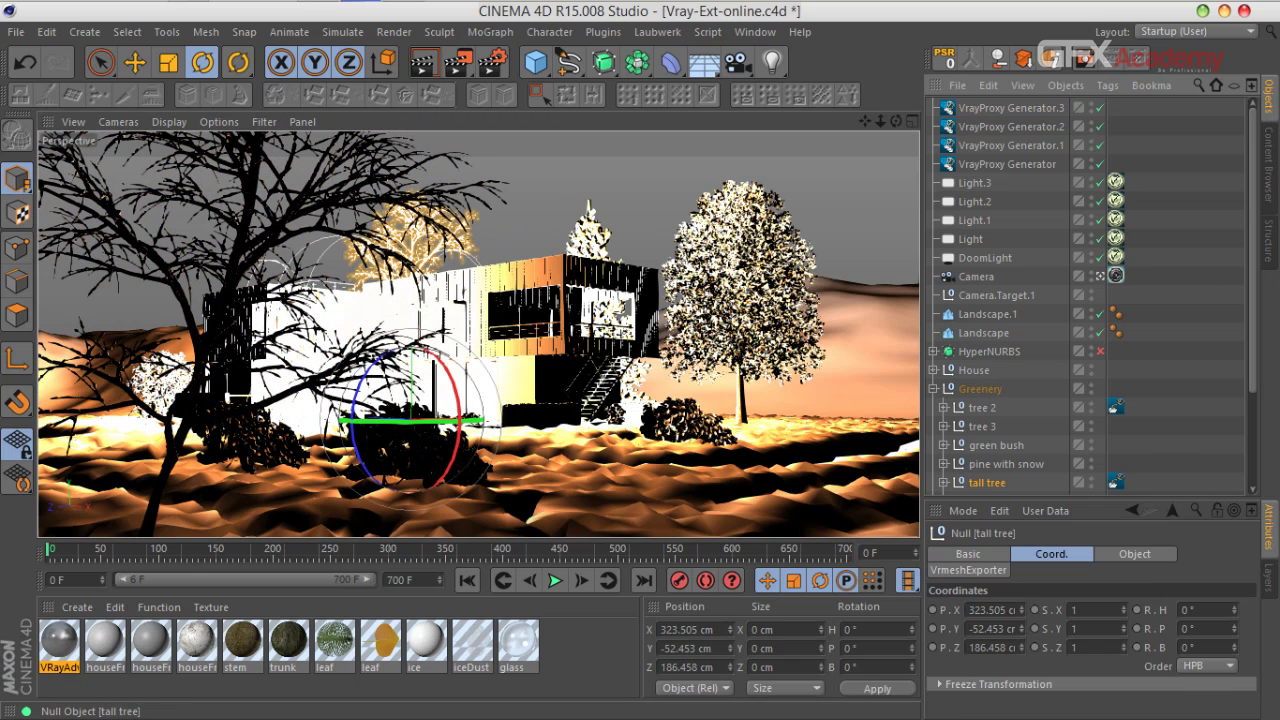
pyautogui.click(943, 482)
pyautogui.scroll(-2, 945, 474)
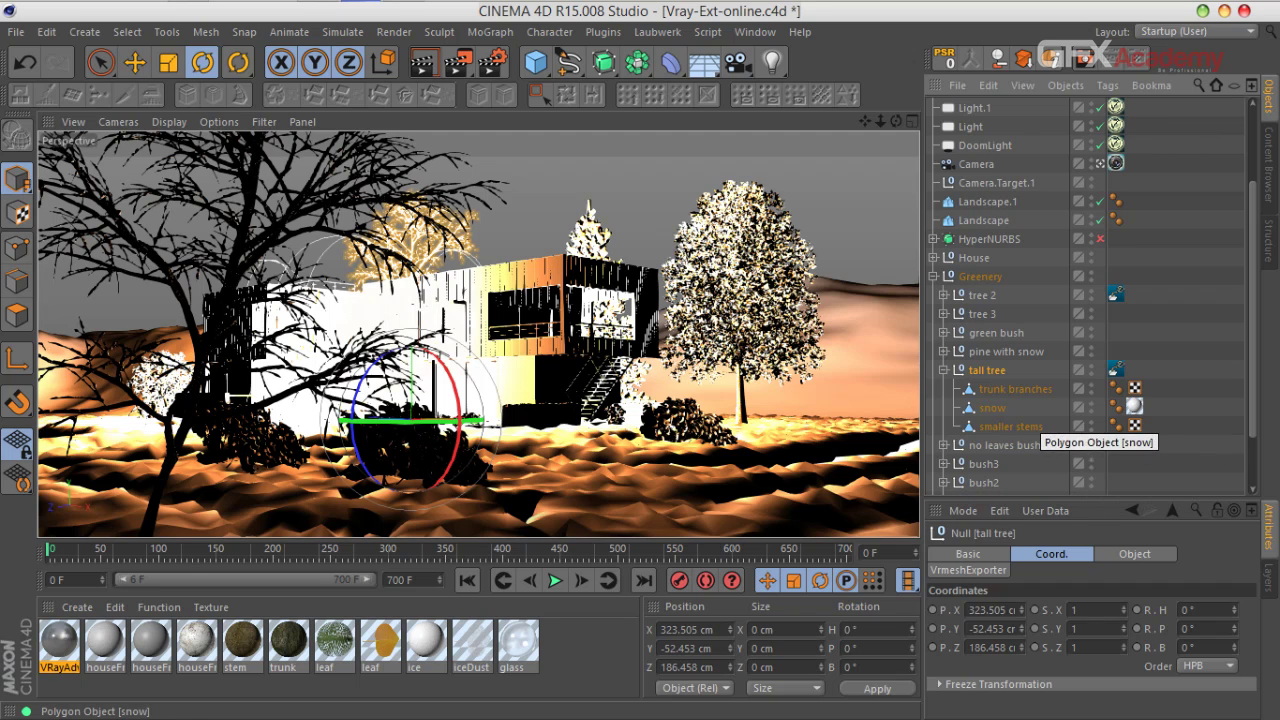
pyautogui.click(1012, 389)
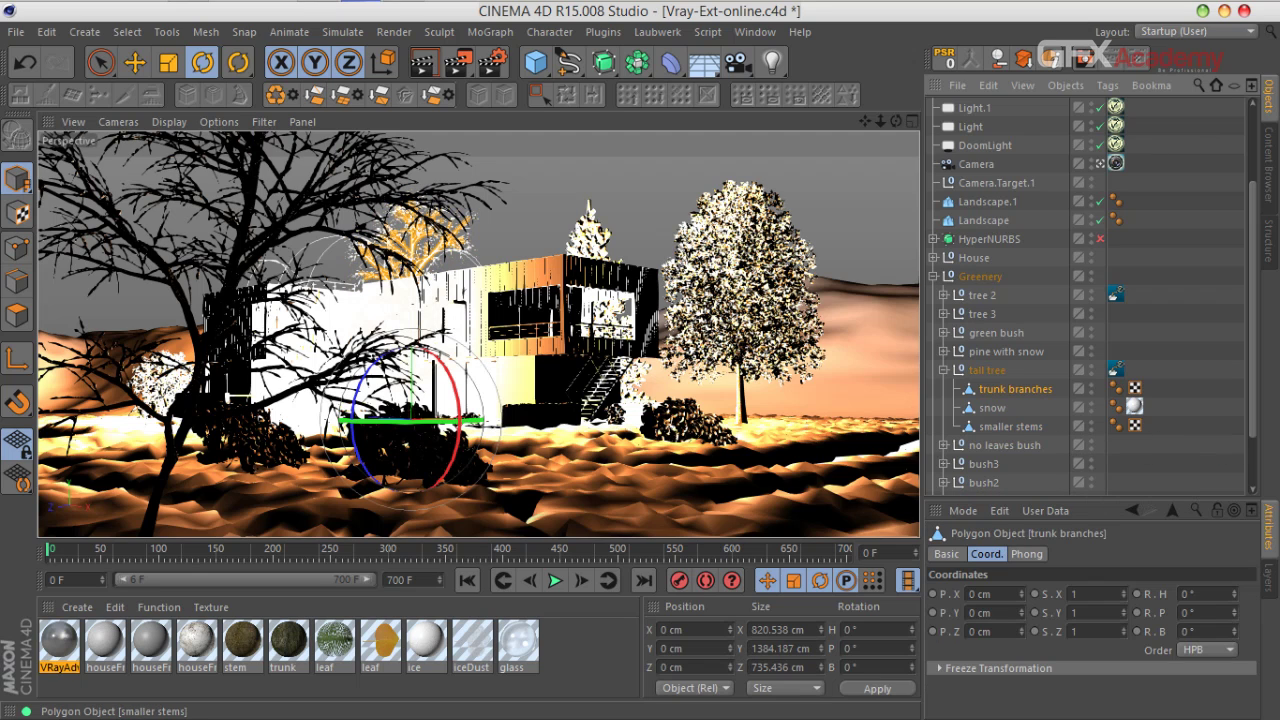
pyautogui.click(1010, 426)
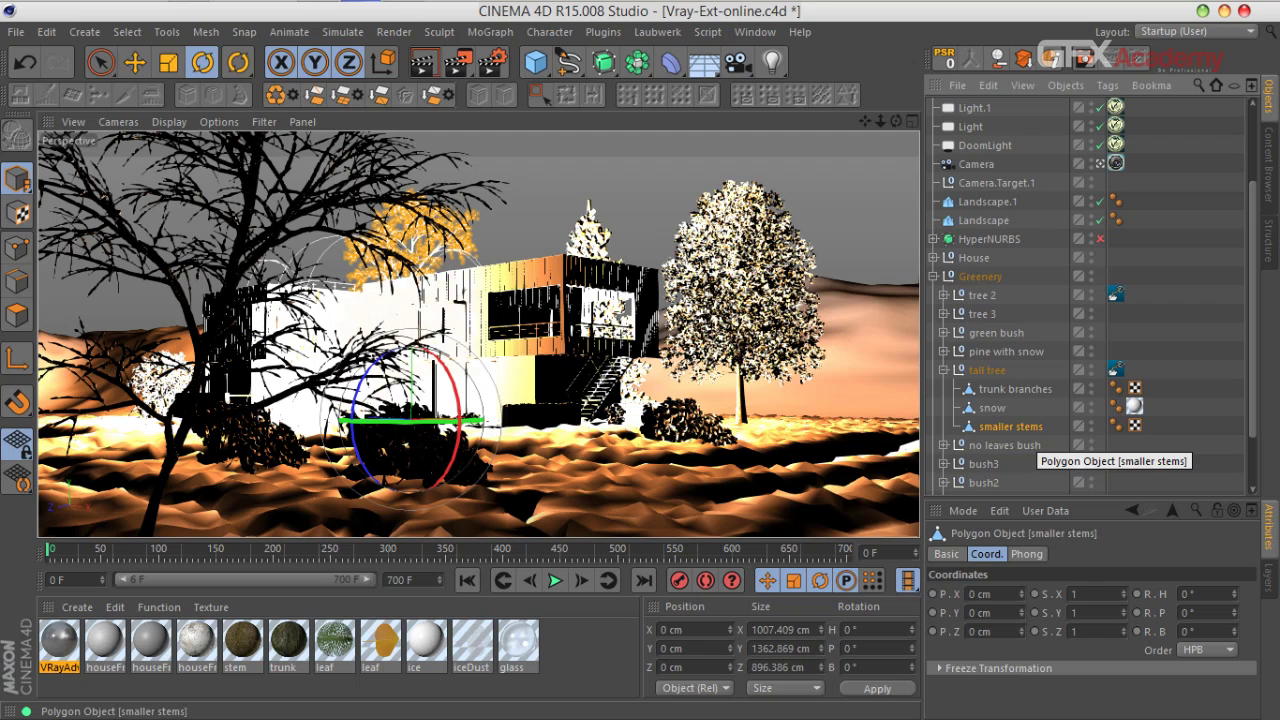
pyautogui.click(1050, 409)
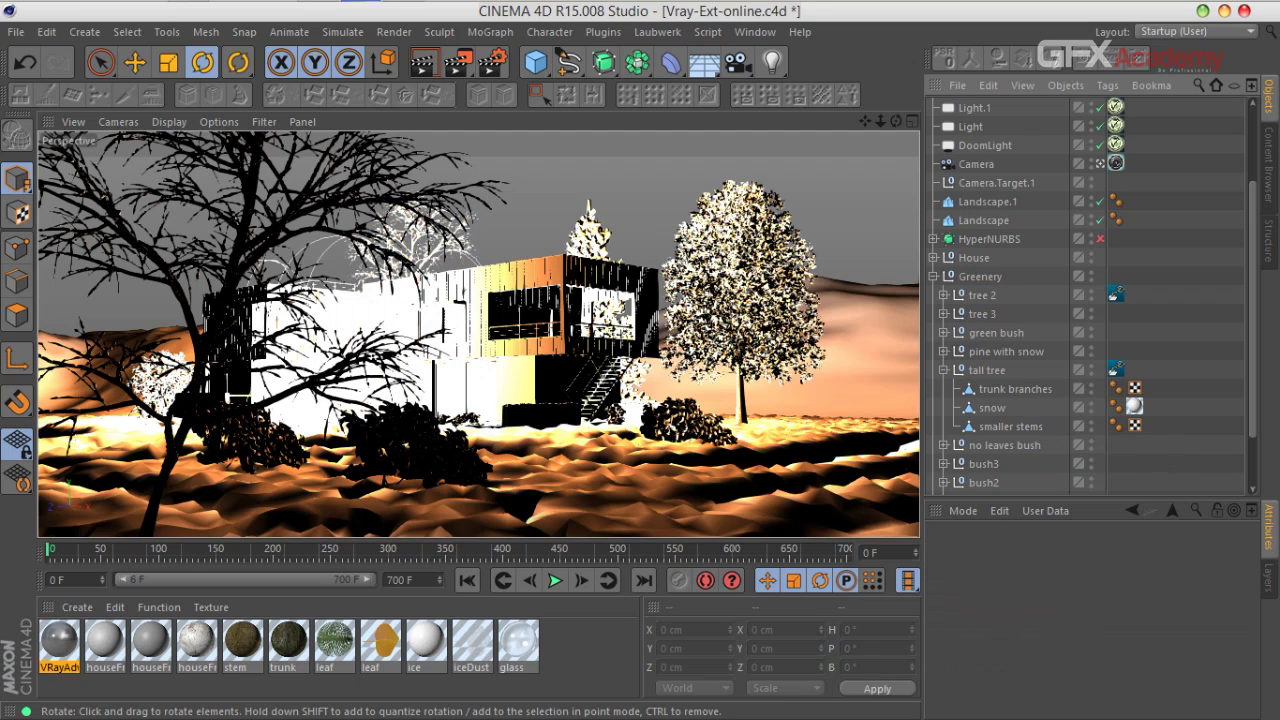
# Step: Move the trunk texture tag from the snow object to the center trunk in the pine with snow group and save the scene
pyautogui.click(590, 238)
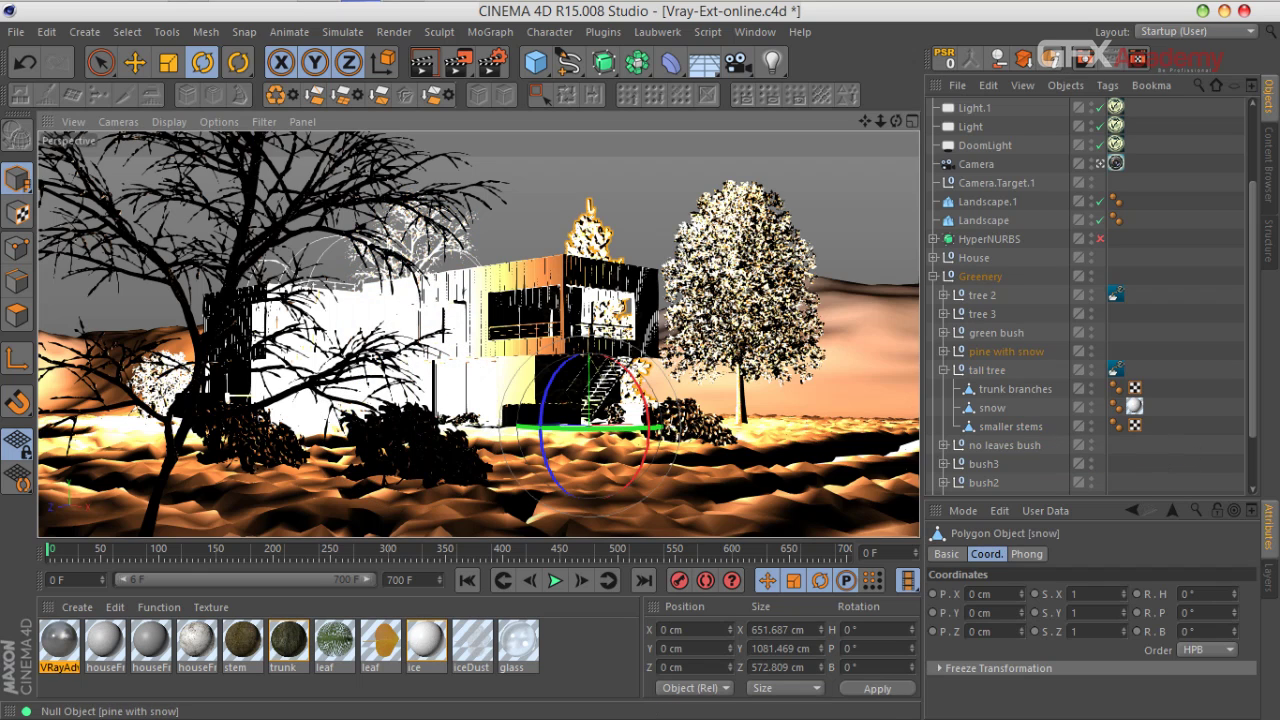
pyautogui.click(943, 351)
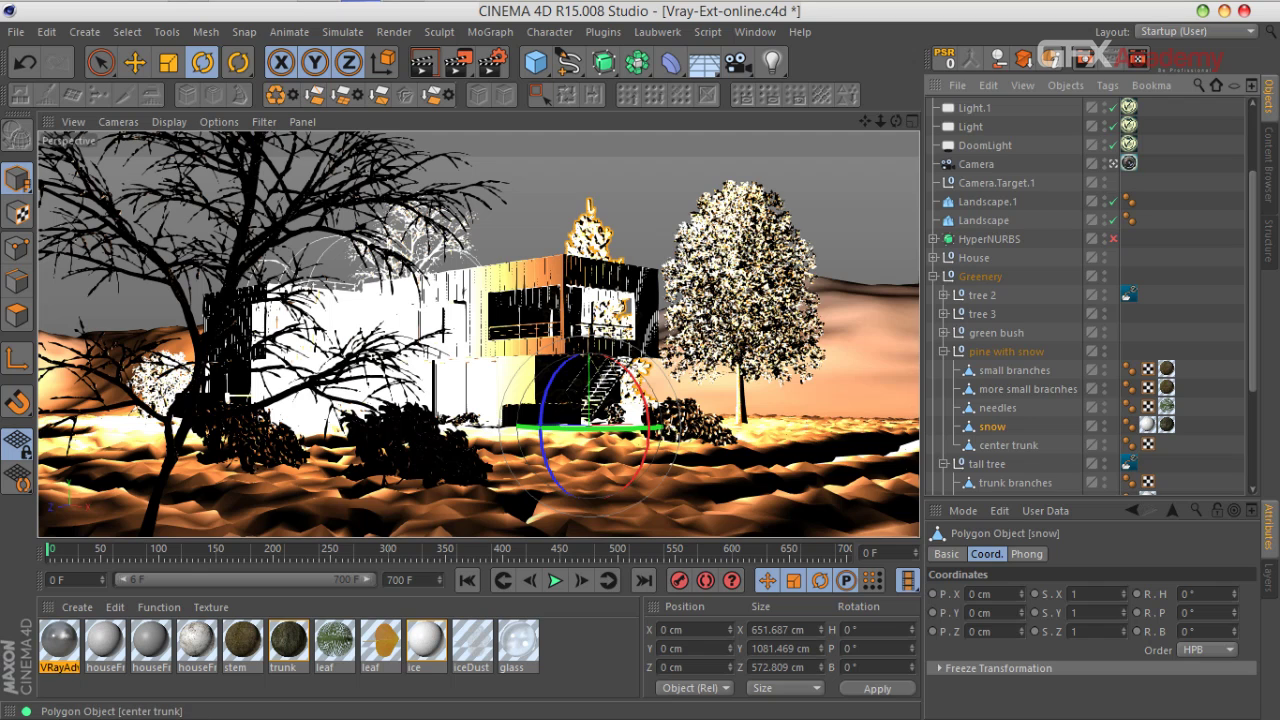
pyautogui.hotkey('ctrl', 'shift', 'a')
pyautogui.click(1148, 444)
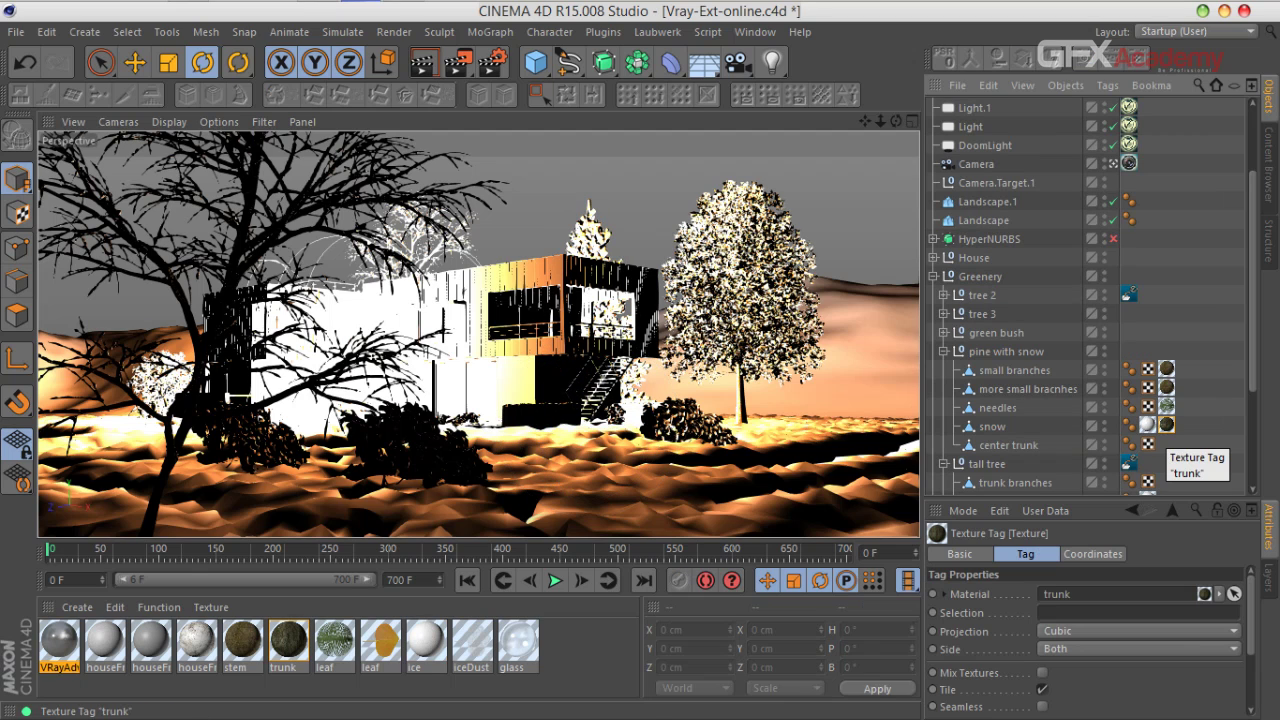
pyautogui.moveTo(1167, 426); pyautogui.dragTo(1167, 445)
pyautogui.click(1195, 428)
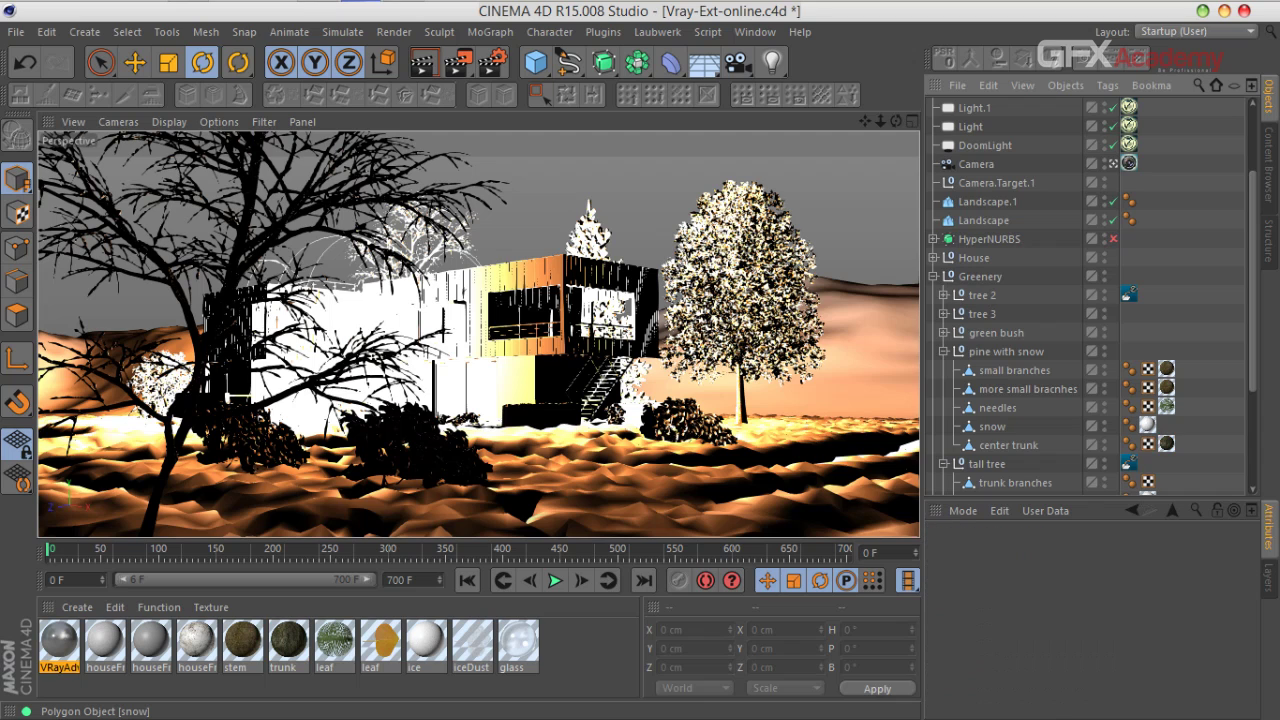
pyautogui.hotkey('ctrl', 's')
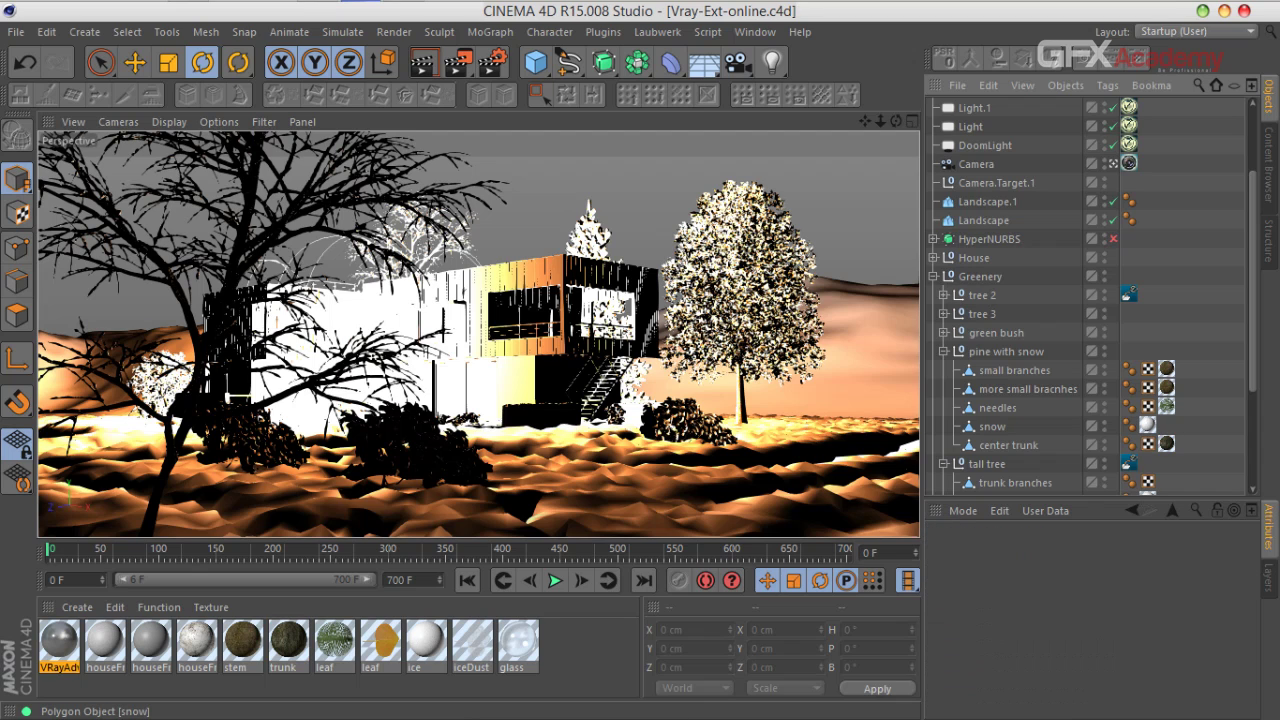
# Step: Apply the green leaf material to the smaller stems object in the tall tree group
pyautogui.scroll(-4, 1080, 420)
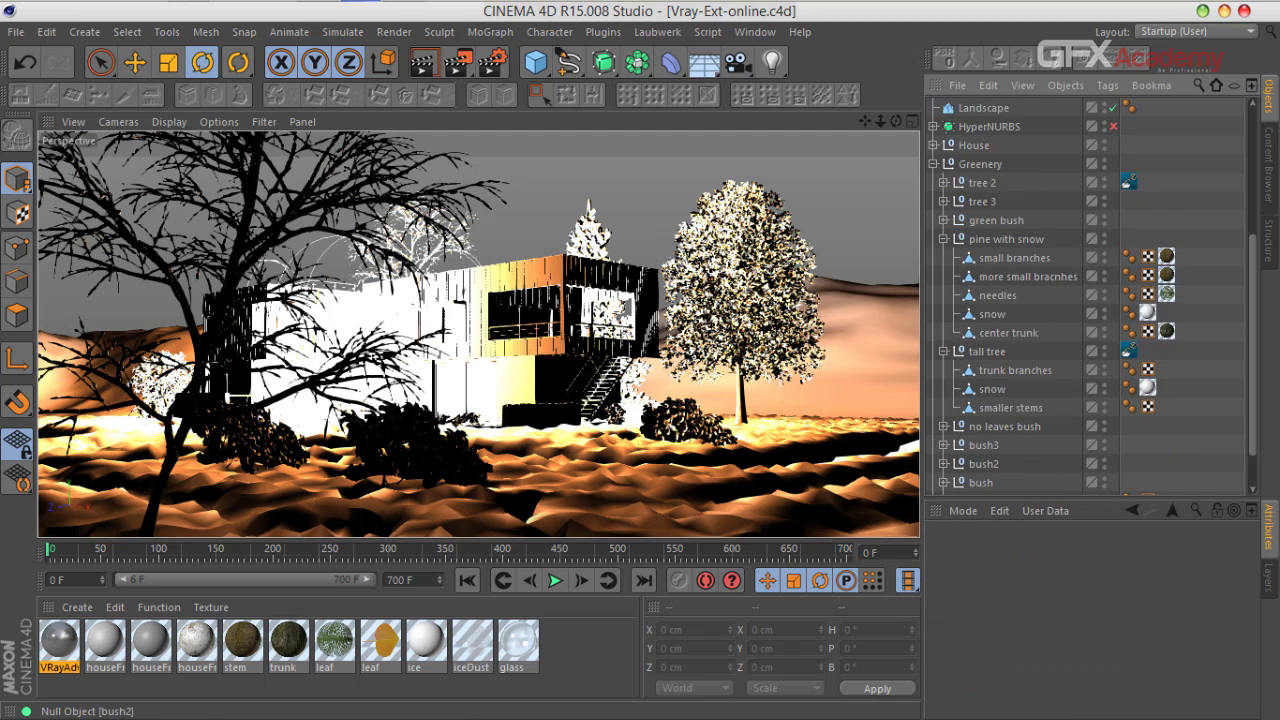
pyautogui.click(987, 298)
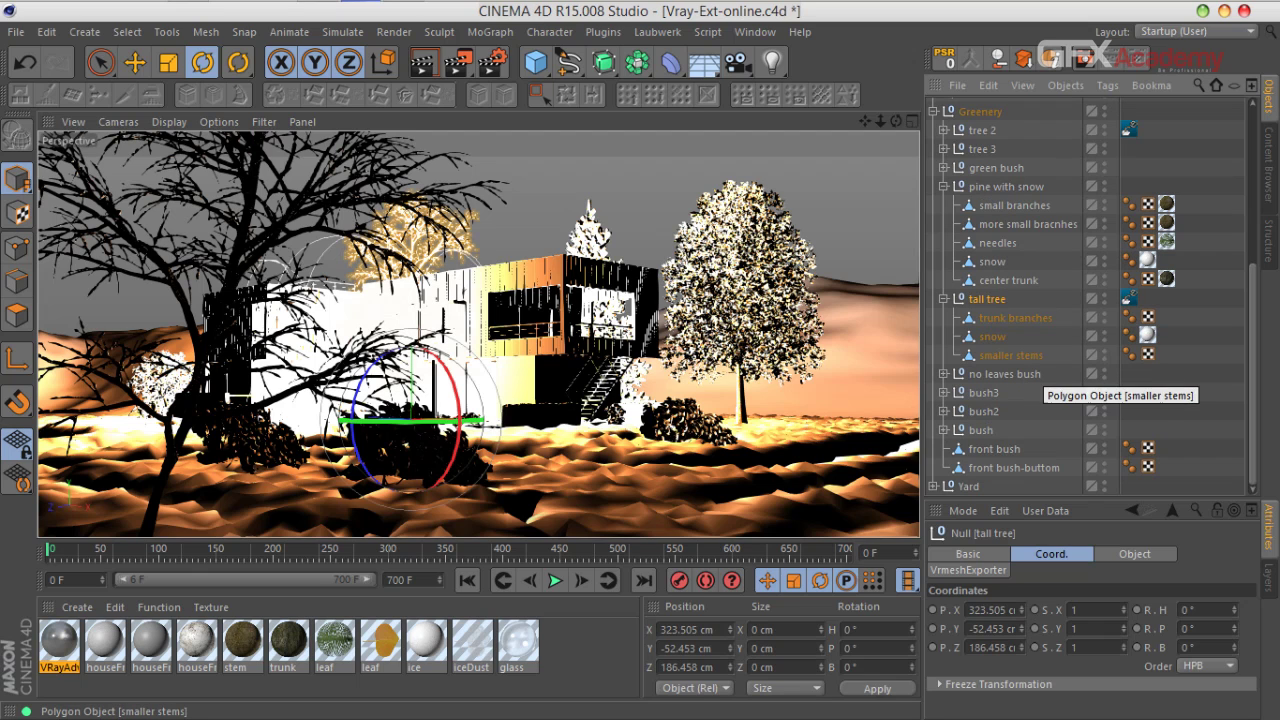
pyautogui.click(1012, 355)
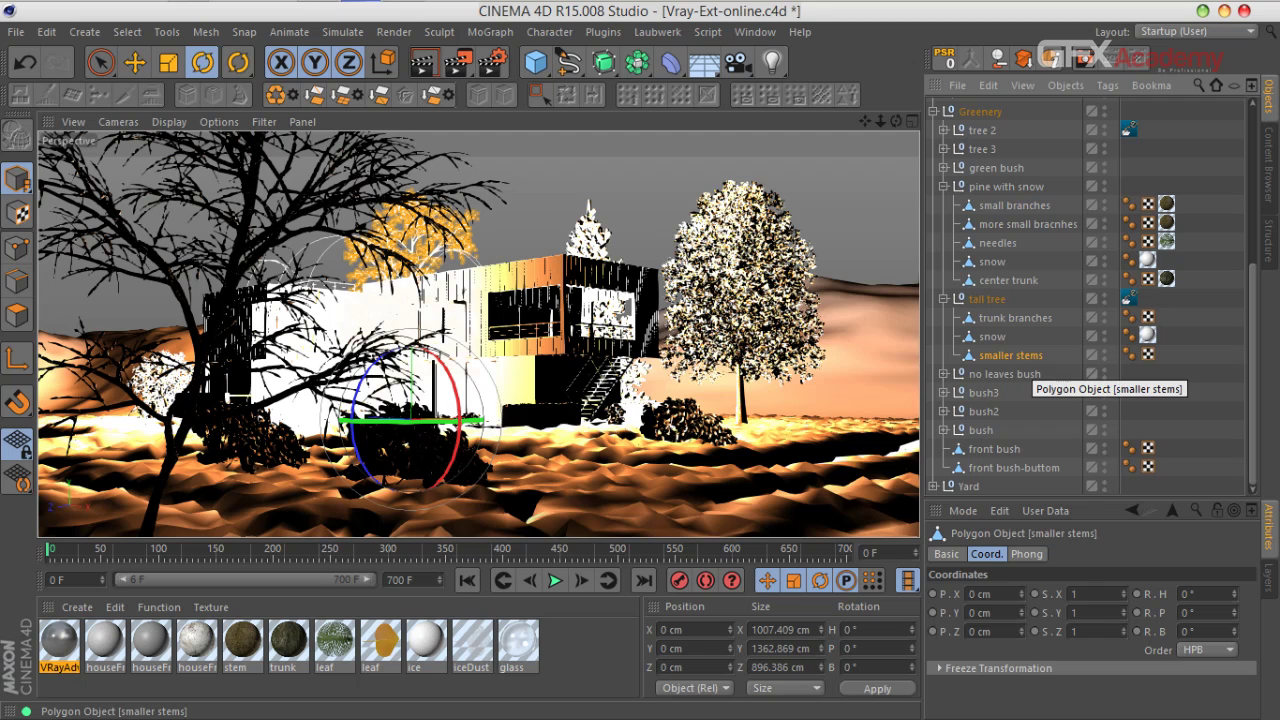
pyautogui.click(1014, 319)
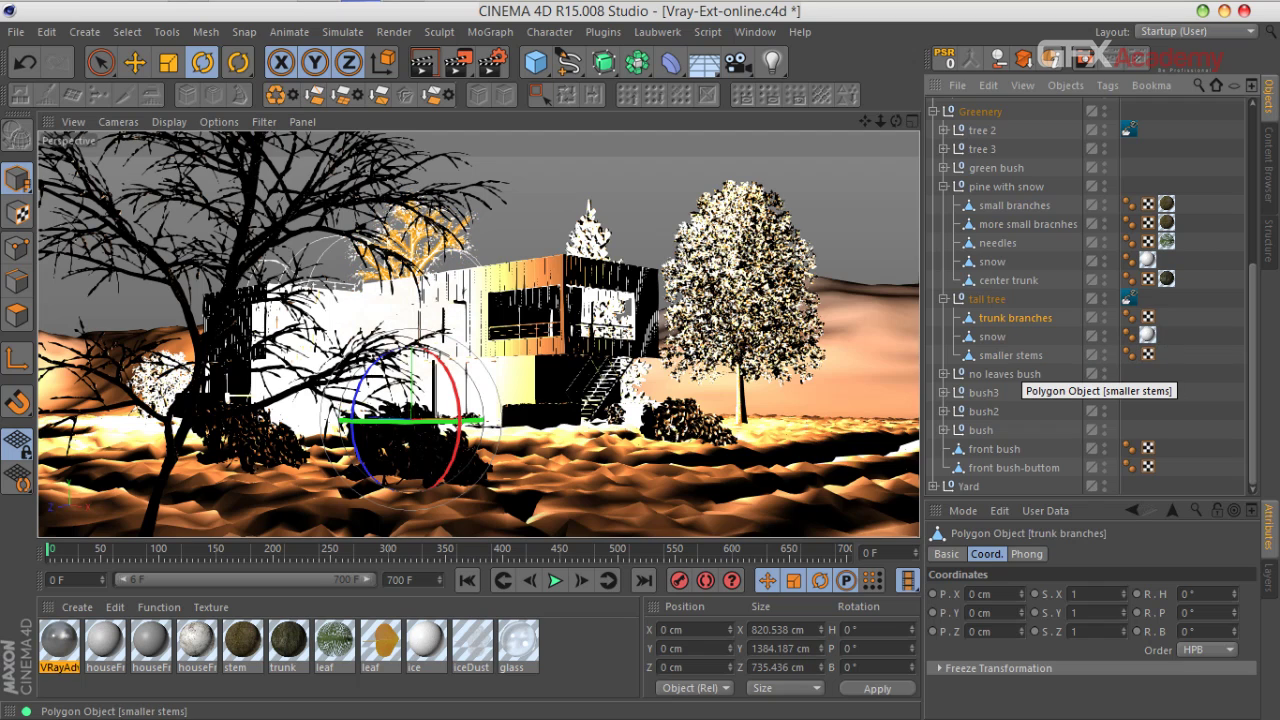
pyautogui.click(1018, 357)
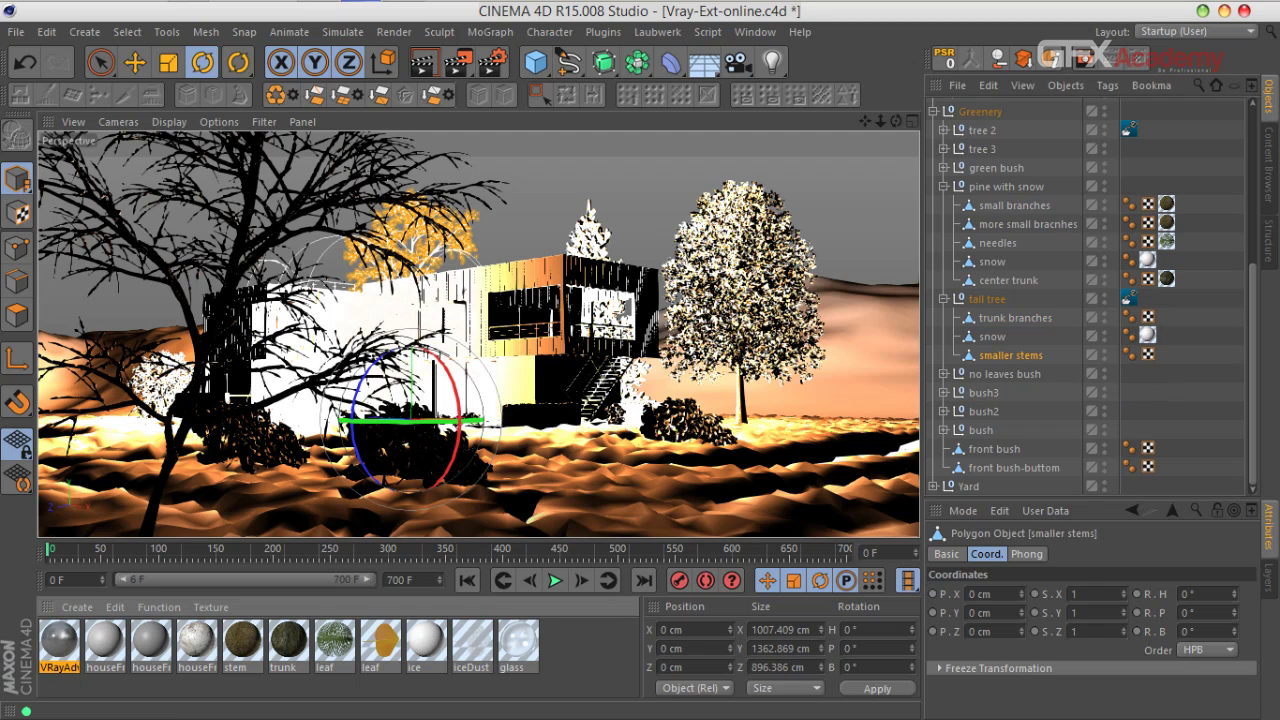
pyautogui.moveTo(335, 640); pyautogui.dragTo(1040, 356)
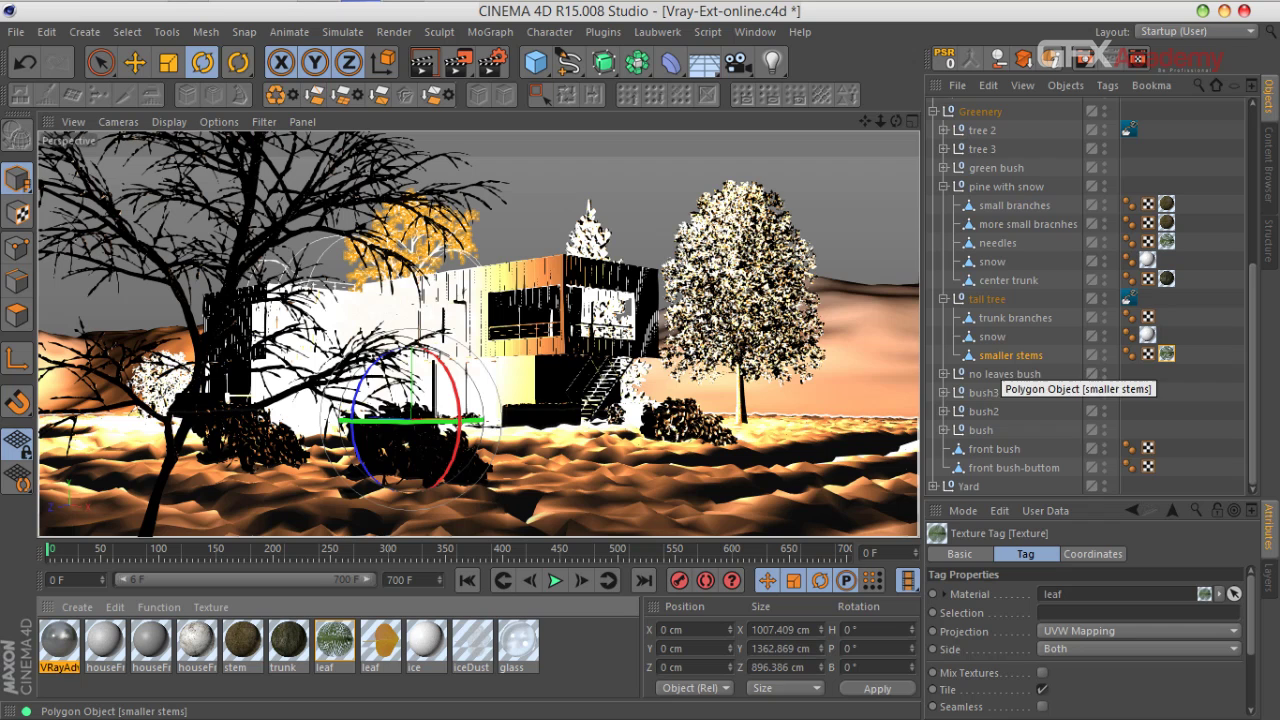
# Step: Apply the stem material to the tall tree's trunk branches with Cubic projection and save the scene
pyautogui.click(1015, 318)
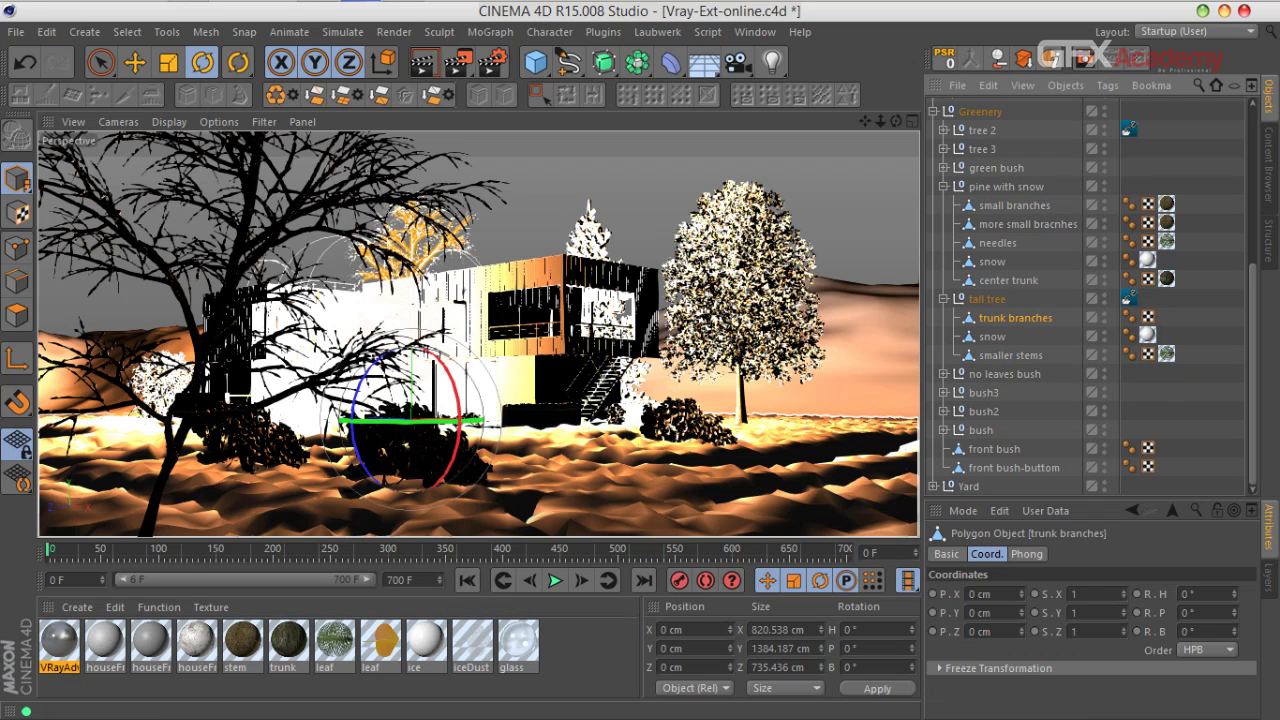
pyautogui.moveTo(242, 645); pyautogui.dragTo(1040, 318)
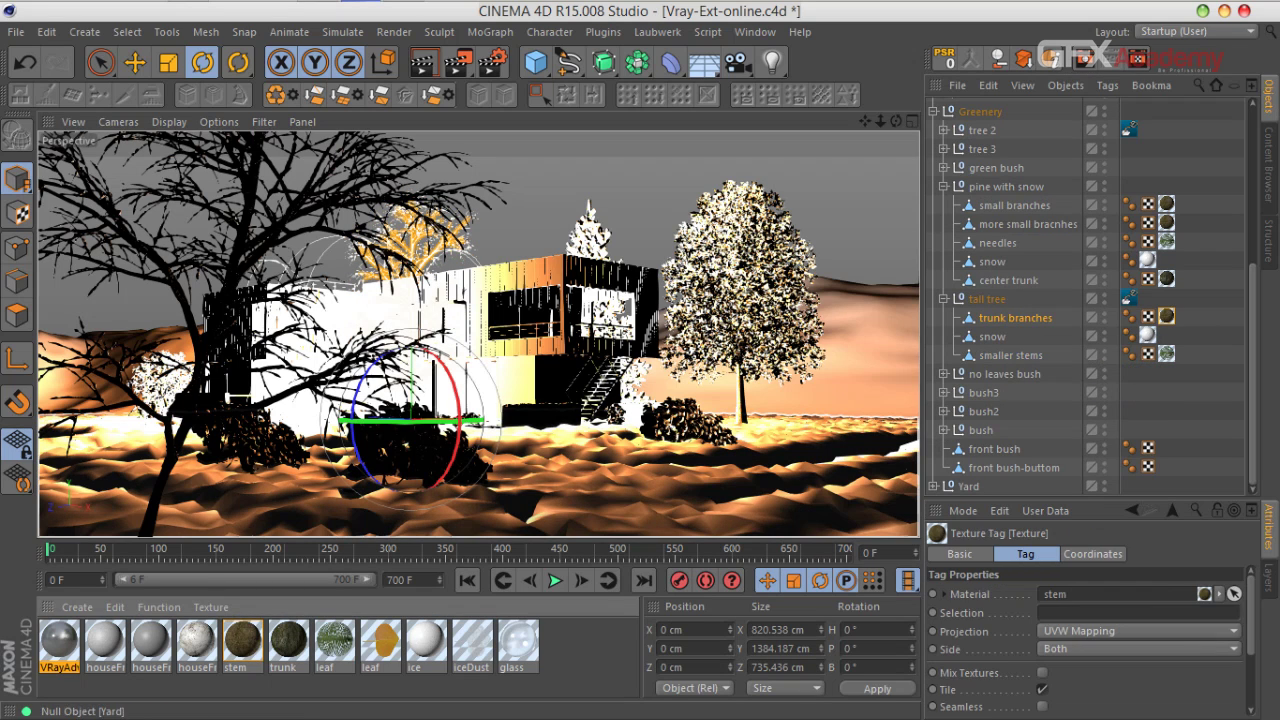
pyautogui.click(1140, 631)
pyautogui.click(1085, 519)
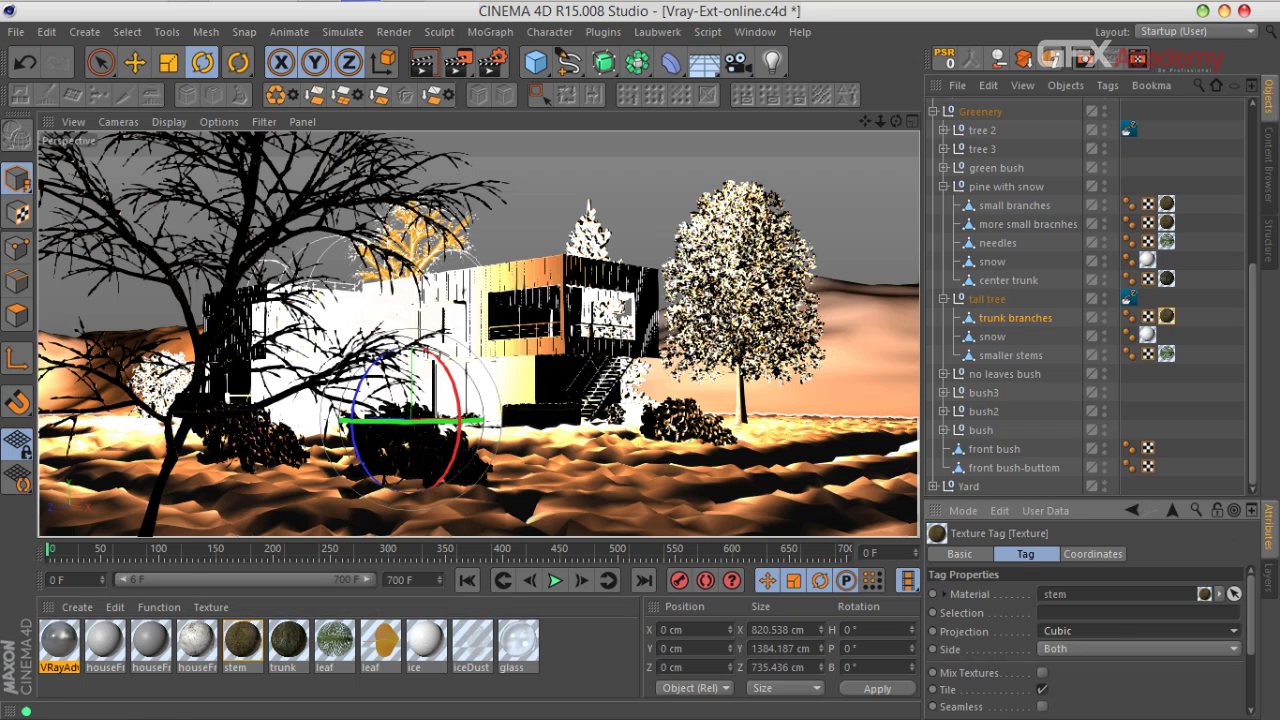
pyautogui.click(1180, 375)
pyautogui.hotkey('ctrl', 's')
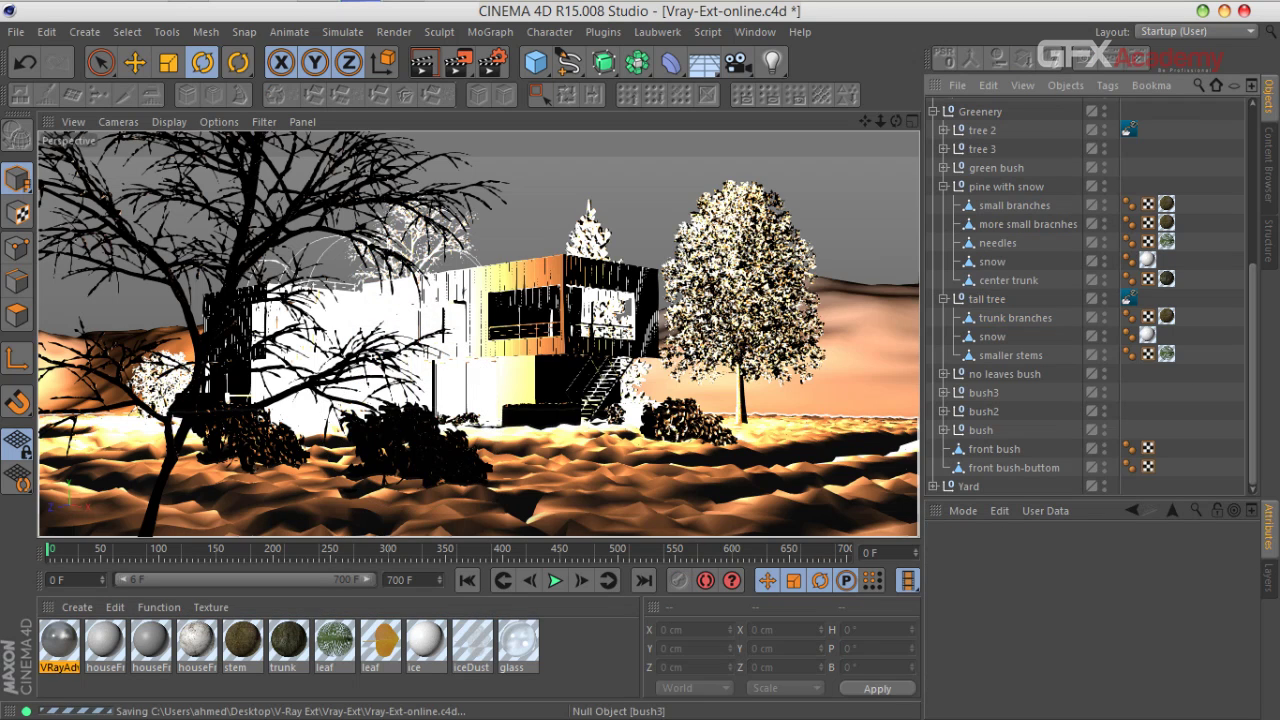
# Step: Collapse the Greenery group and select all Subdivision Surface objects through the object type filter
pyautogui.click(933, 112)
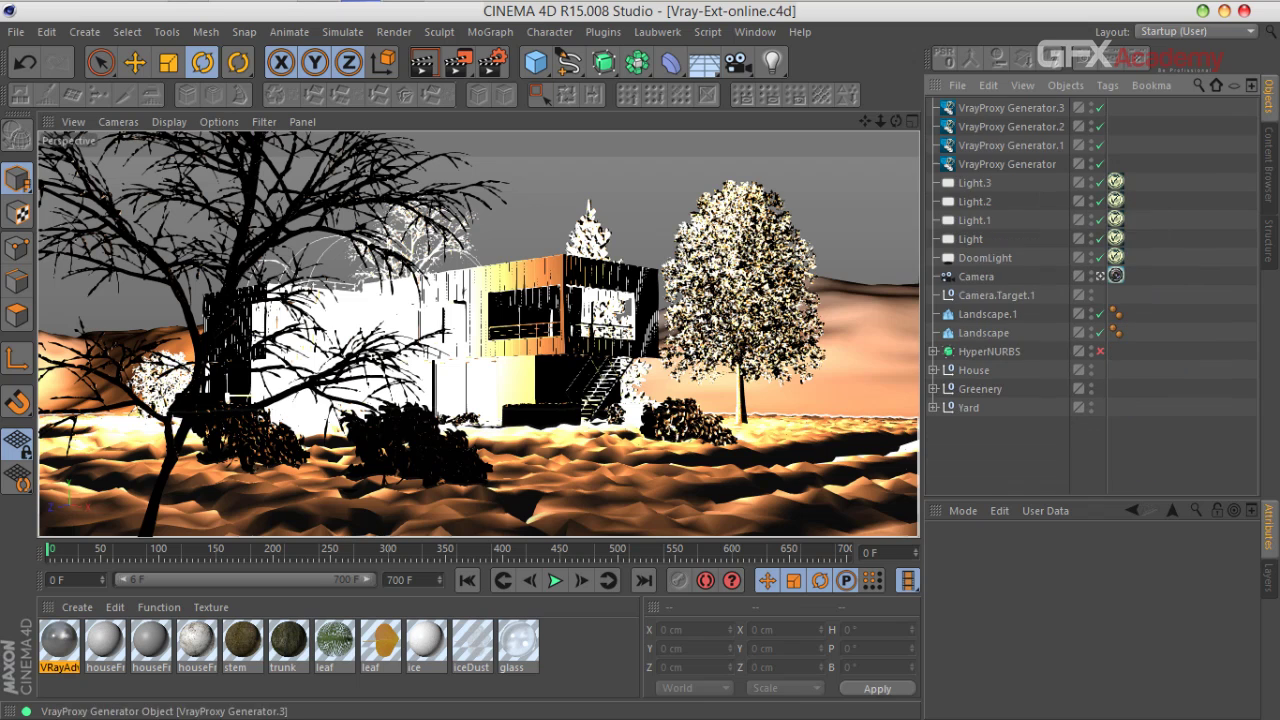
pyautogui.click(989, 352)
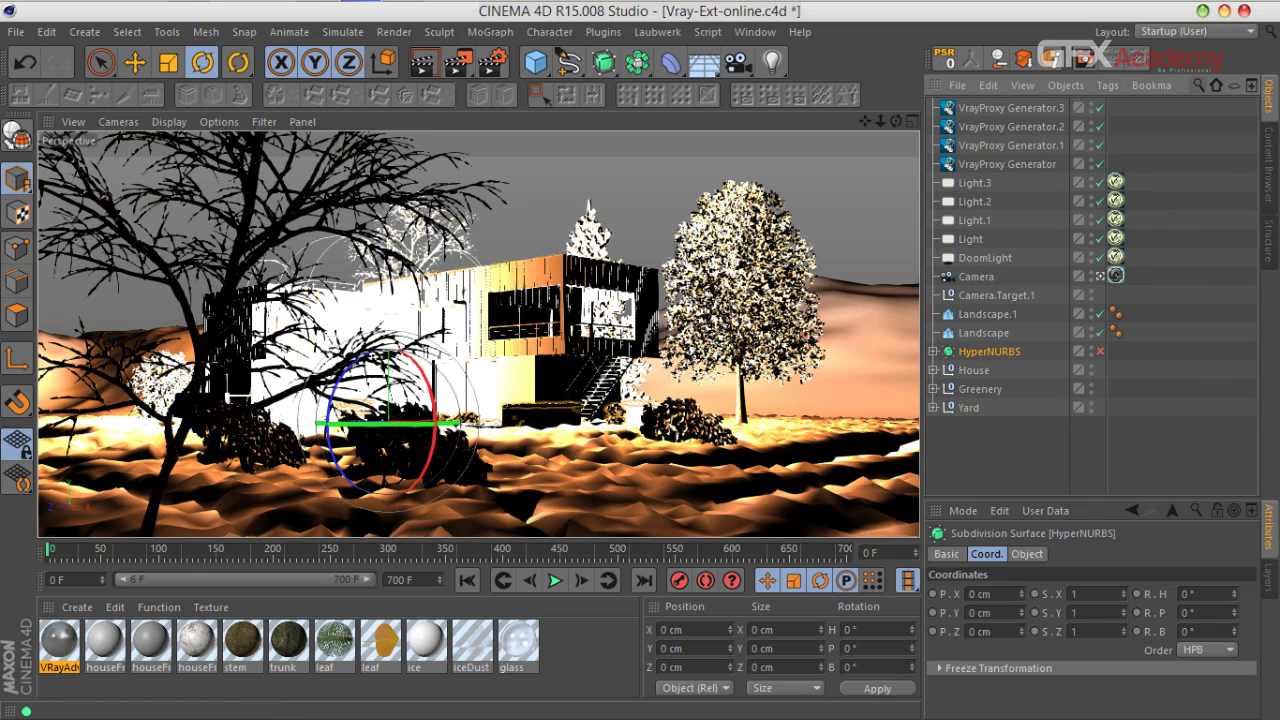
pyautogui.click(1234, 85)
pyautogui.doubleClick(1027, 174)
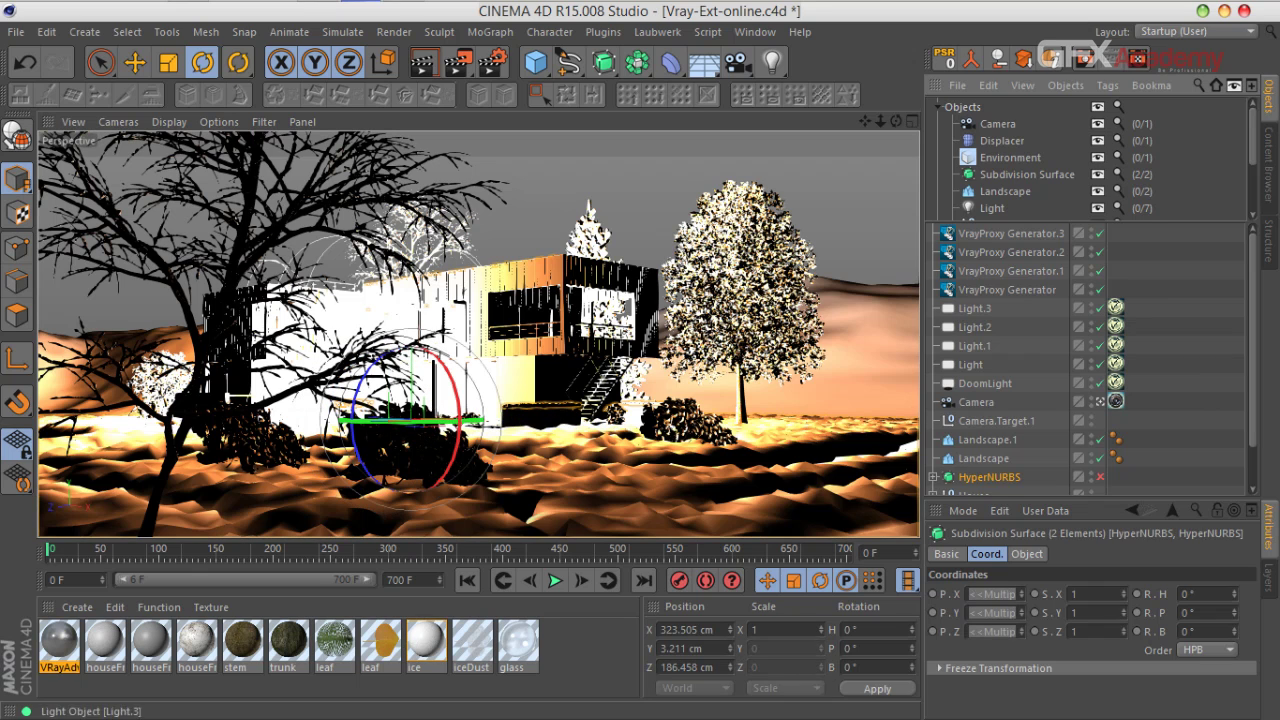
# Step: Enable both selected Subdivision Surface objects, hide the object type filter, and save the scene
pyautogui.click(946, 554)
pyautogui.click(1040, 701)
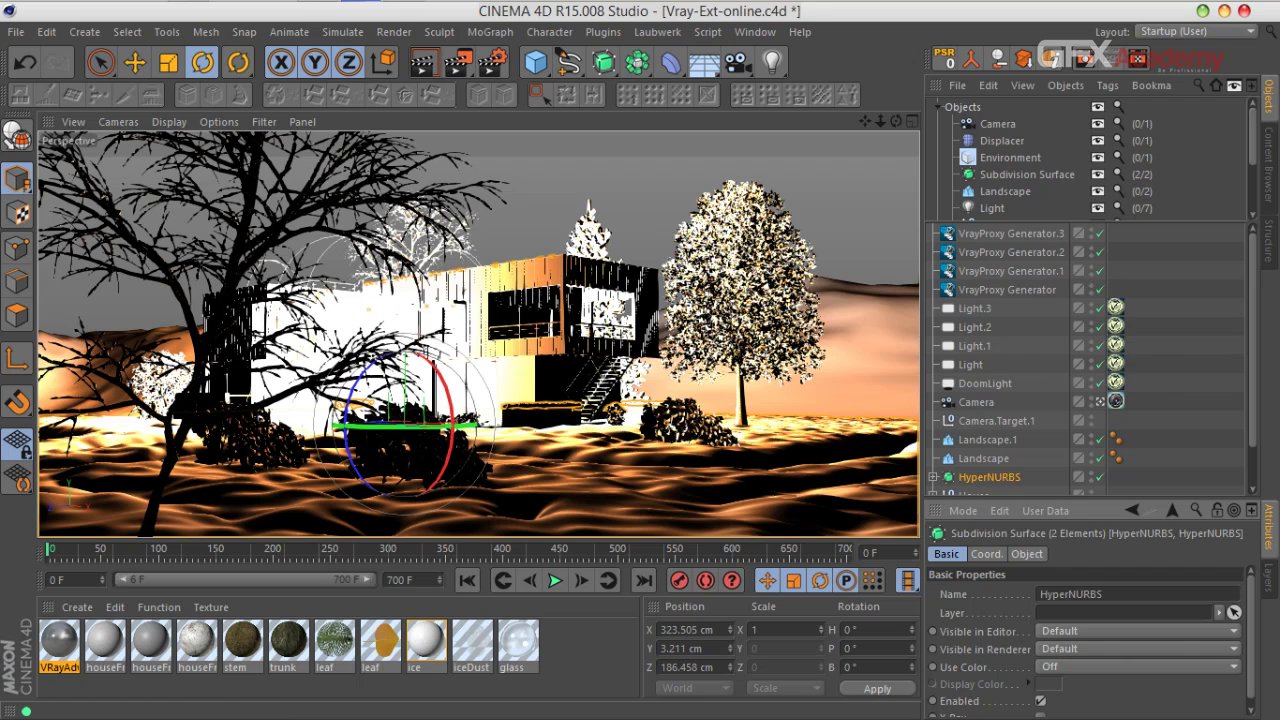
pyautogui.click(1234, 85)
pyautogui.click(1190, 218)
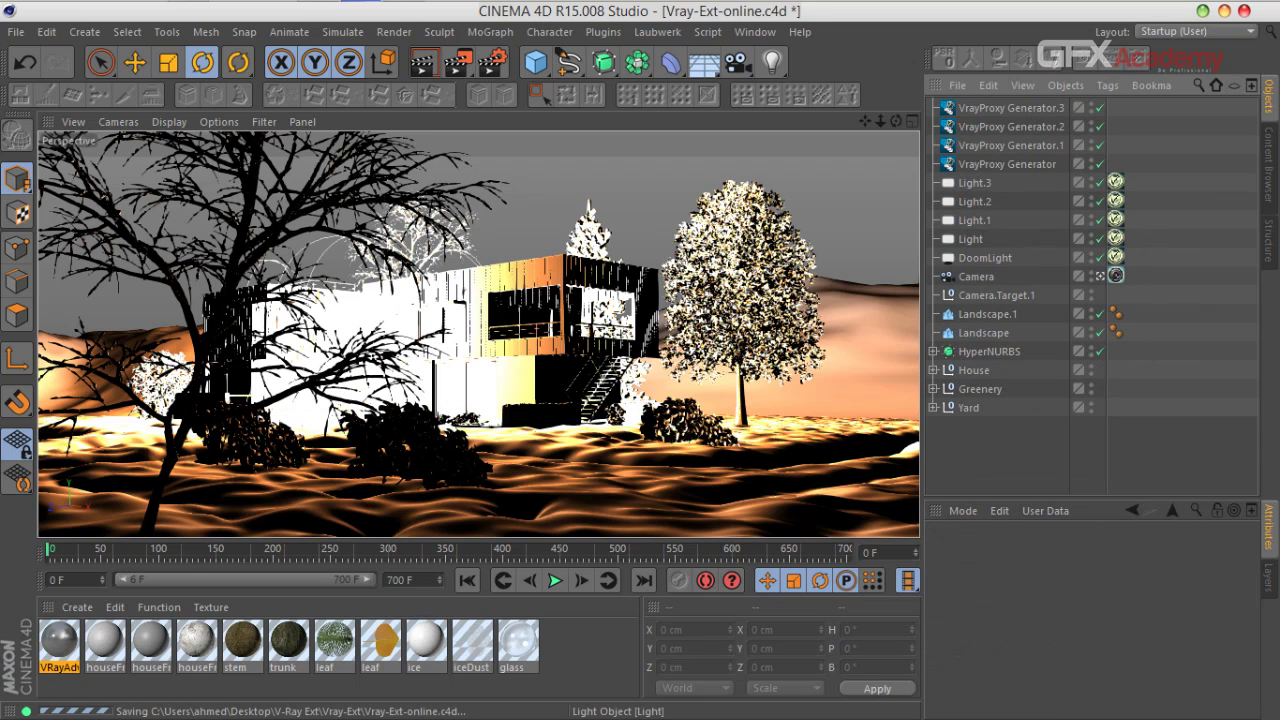
pyautogui.hotkey('ctrl', 's')
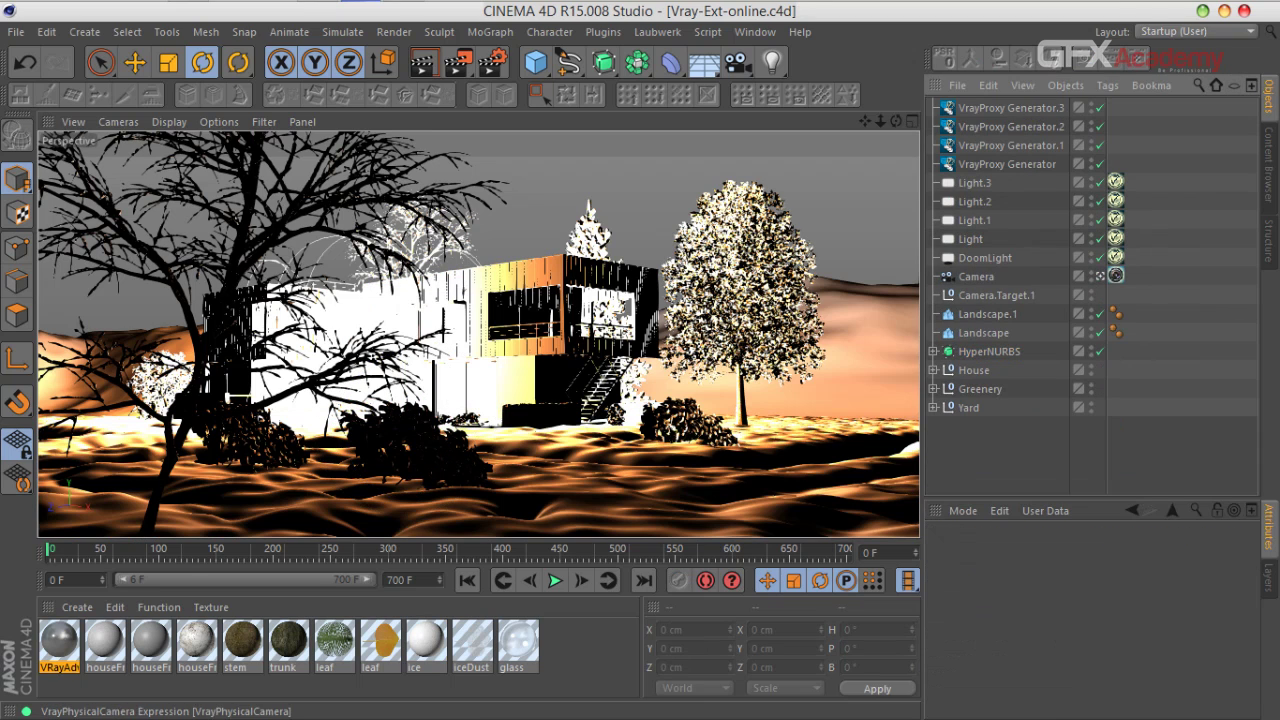
# Step: Set the V-Ray physical camera's shutter speed to 150 and render the saved scene to the Picture Viewer
pyautogui.click(1116, 276)
pyautogui.moveTo(1100, 498); pyautogui.dragTo(1100, 255)
pyautogui.scroll(-5, 1085, 500)
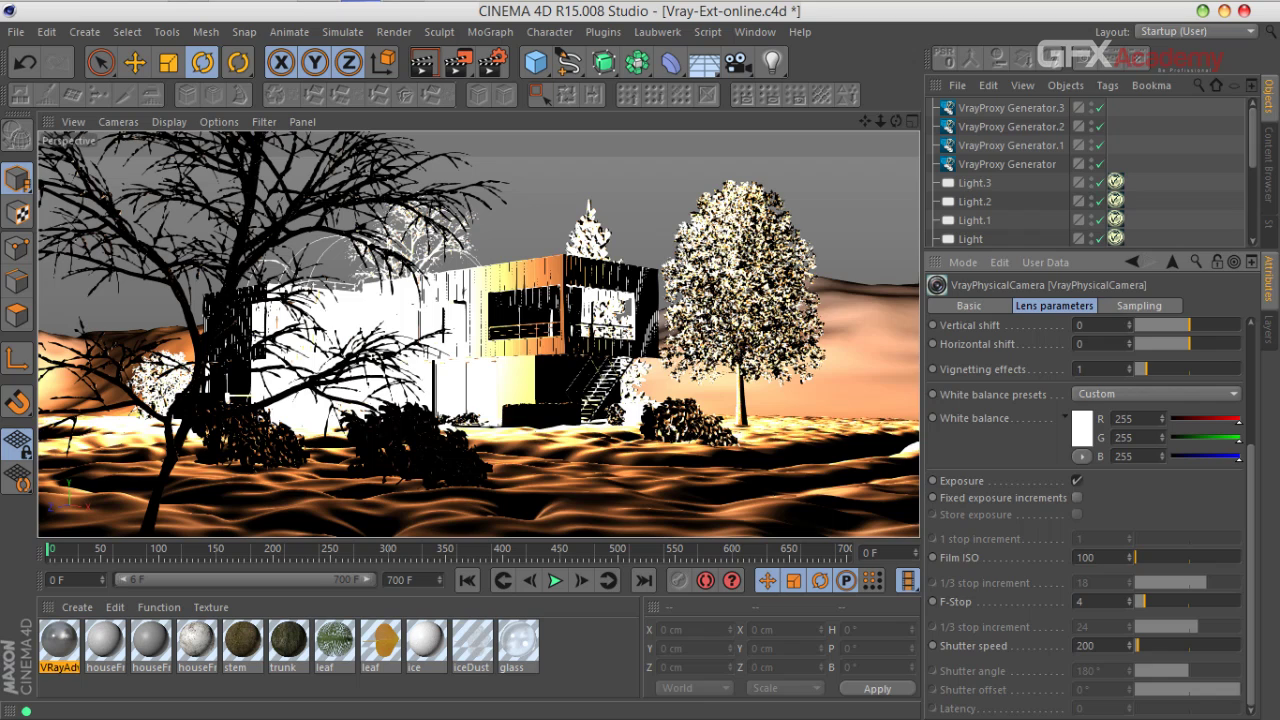
pyautogui.doubleClick(1086, 557)
pyautogui.doubleClick(1086, 646)
pyautogui.write('150')
pyautogui.hotkey('ctrl', 's')
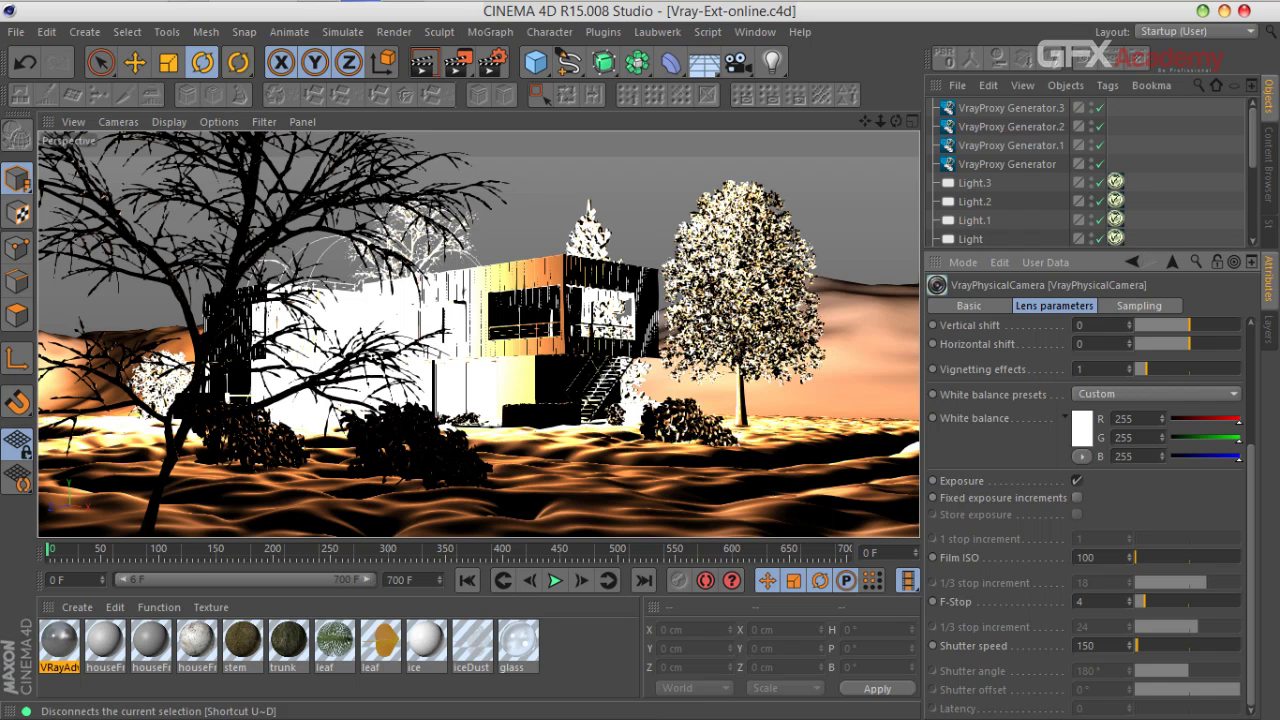
pyautogui.click(457, 63)
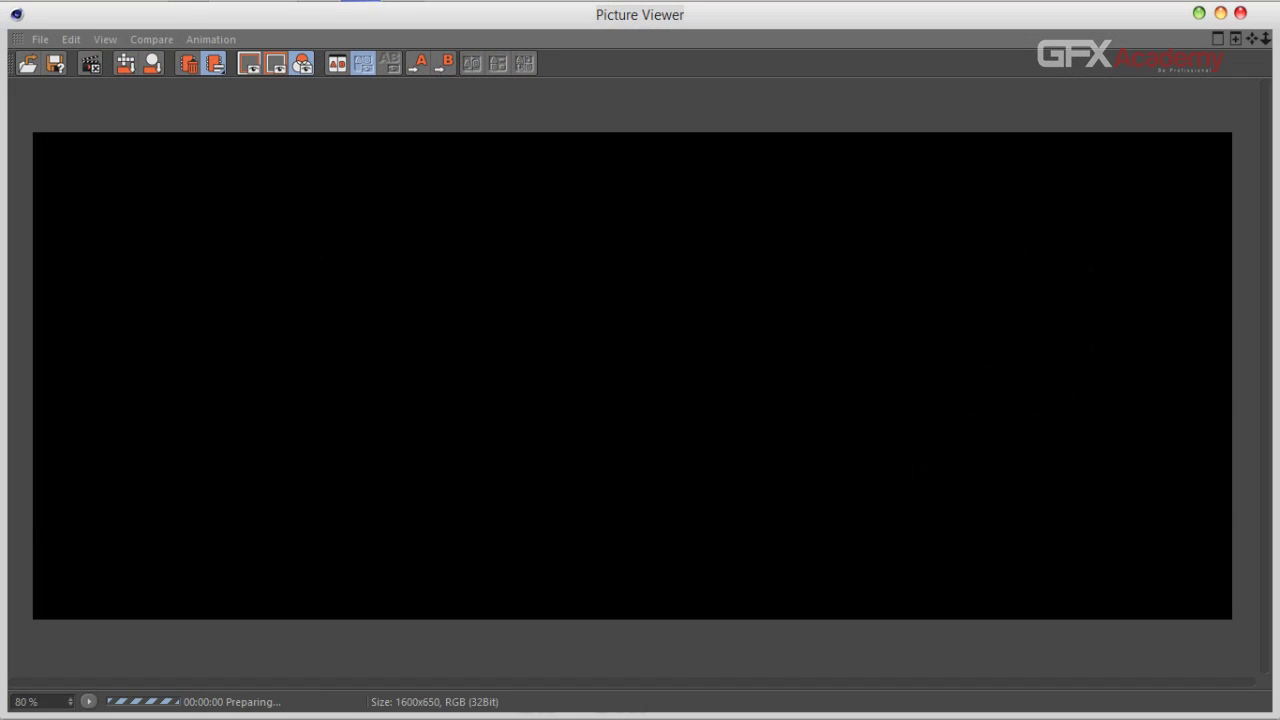